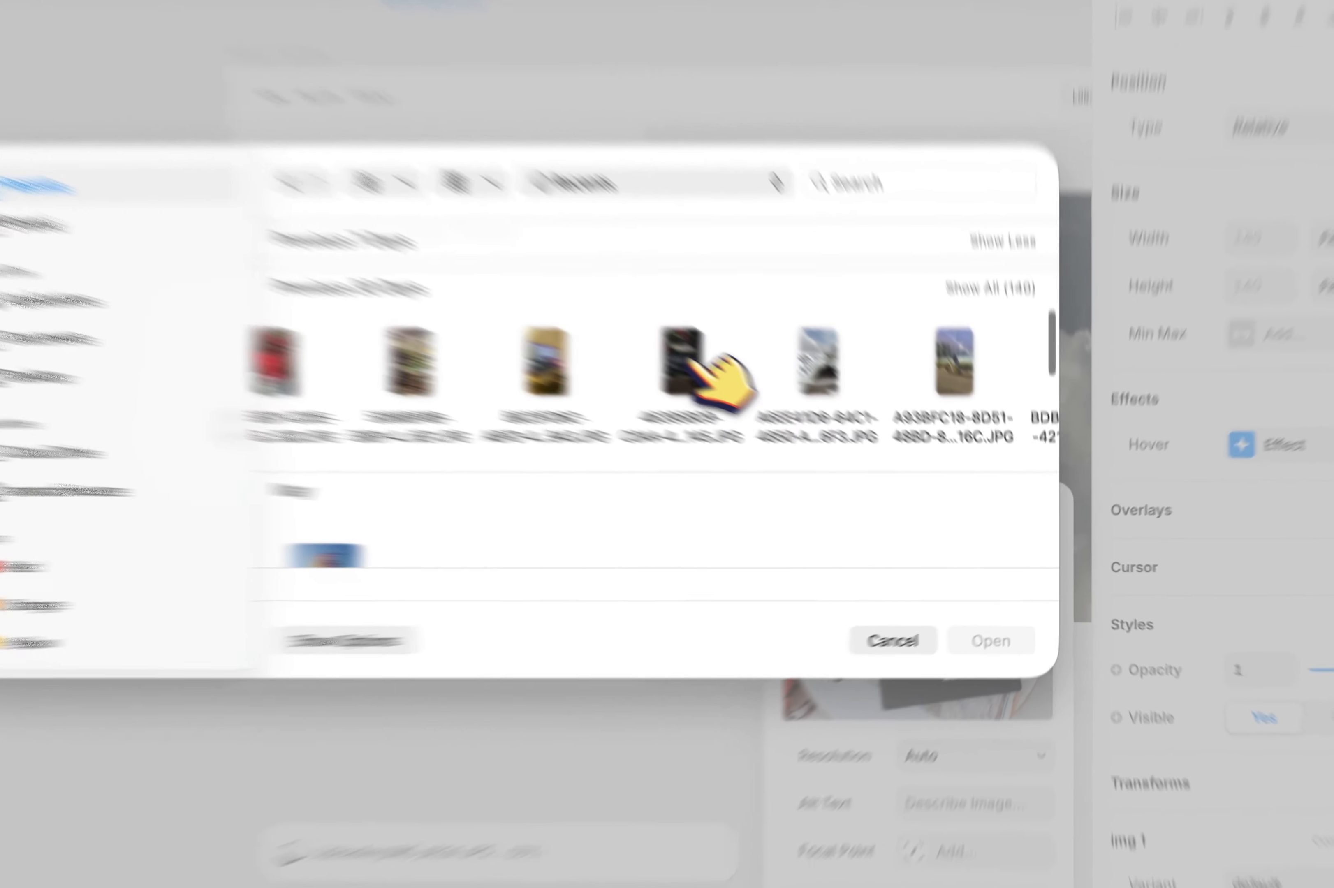
Step: Set the third row's middle card to image 46395B09-C0AA-4FAA-A211-C34FB49EF145.JPG and its last card to the recent BDBD0303 cloud photo
{"action": "double_click", "coordinate": [804, 423]}
{"action": "left_click", "coordinate": [709, 483]}
{"action": "mouse_move", "coordinate": [989, 612]}
{"action": "left_click", "coordinate": [870, 646]}
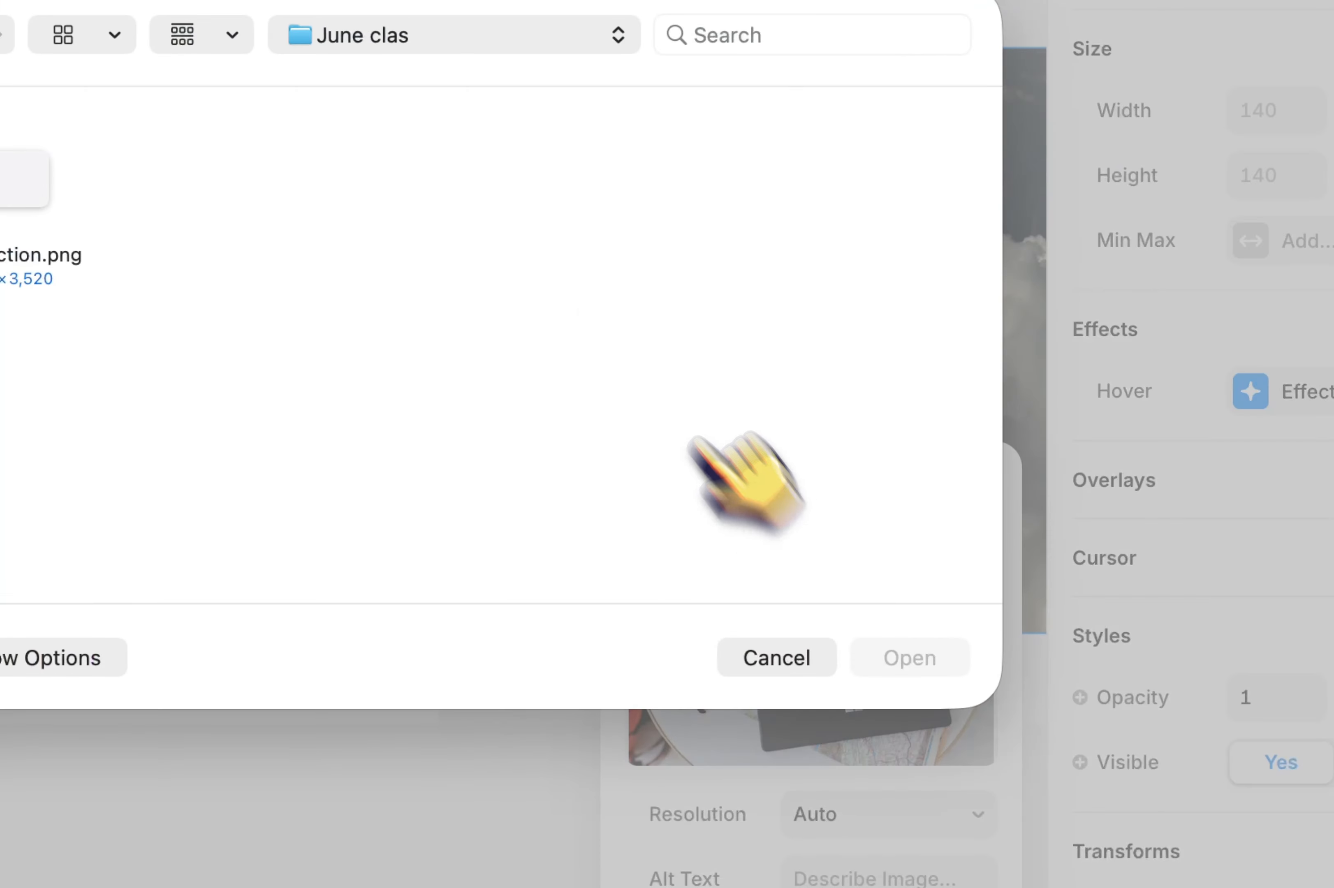
{"action": "scroll", "coordinate": [863, 566], "scroll_direction": "down", "scroll_amount": 5}
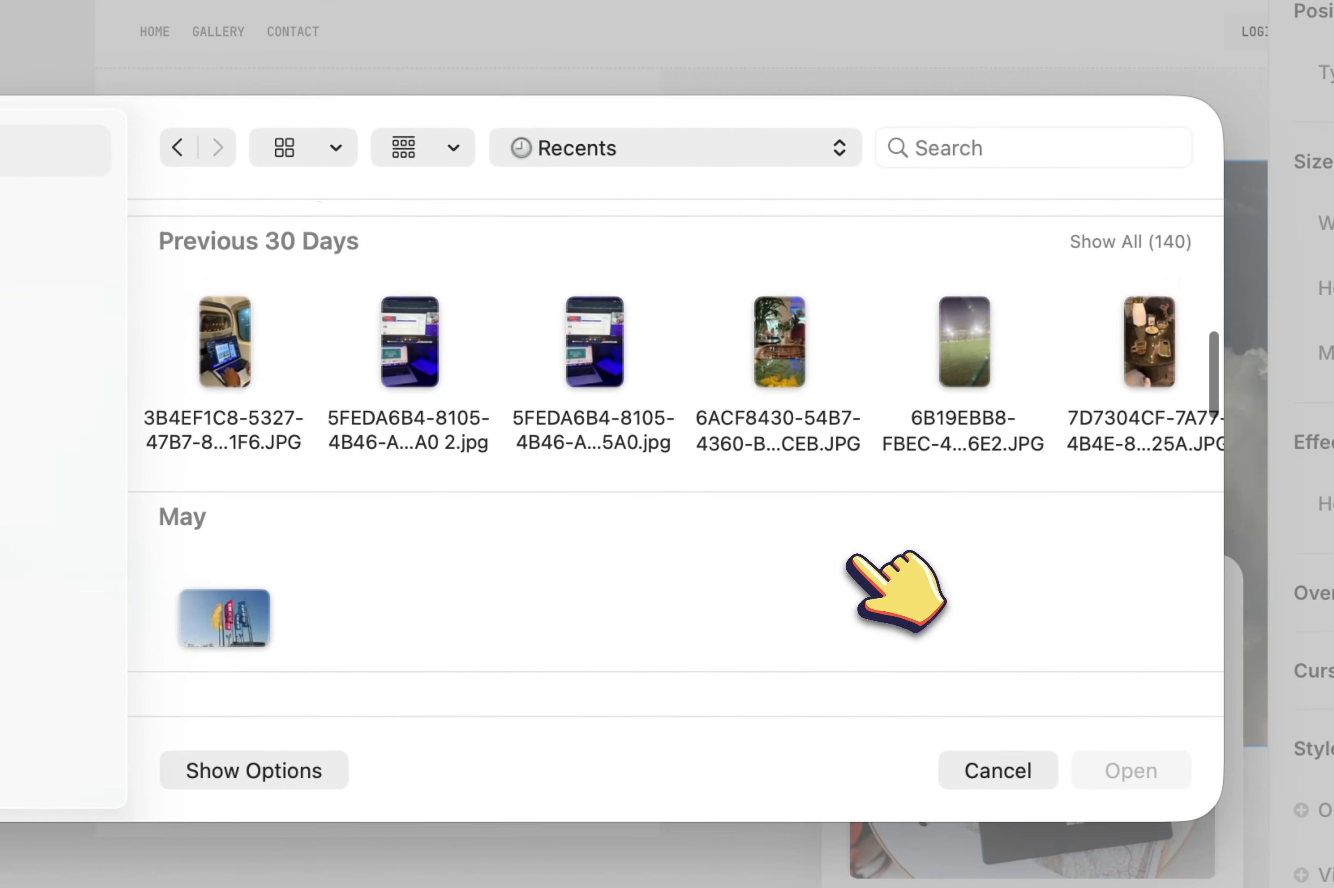
{"action": "scroll", "coordinate": [893, 417], "scroll_direction": "right", "scroll_amount": 5}
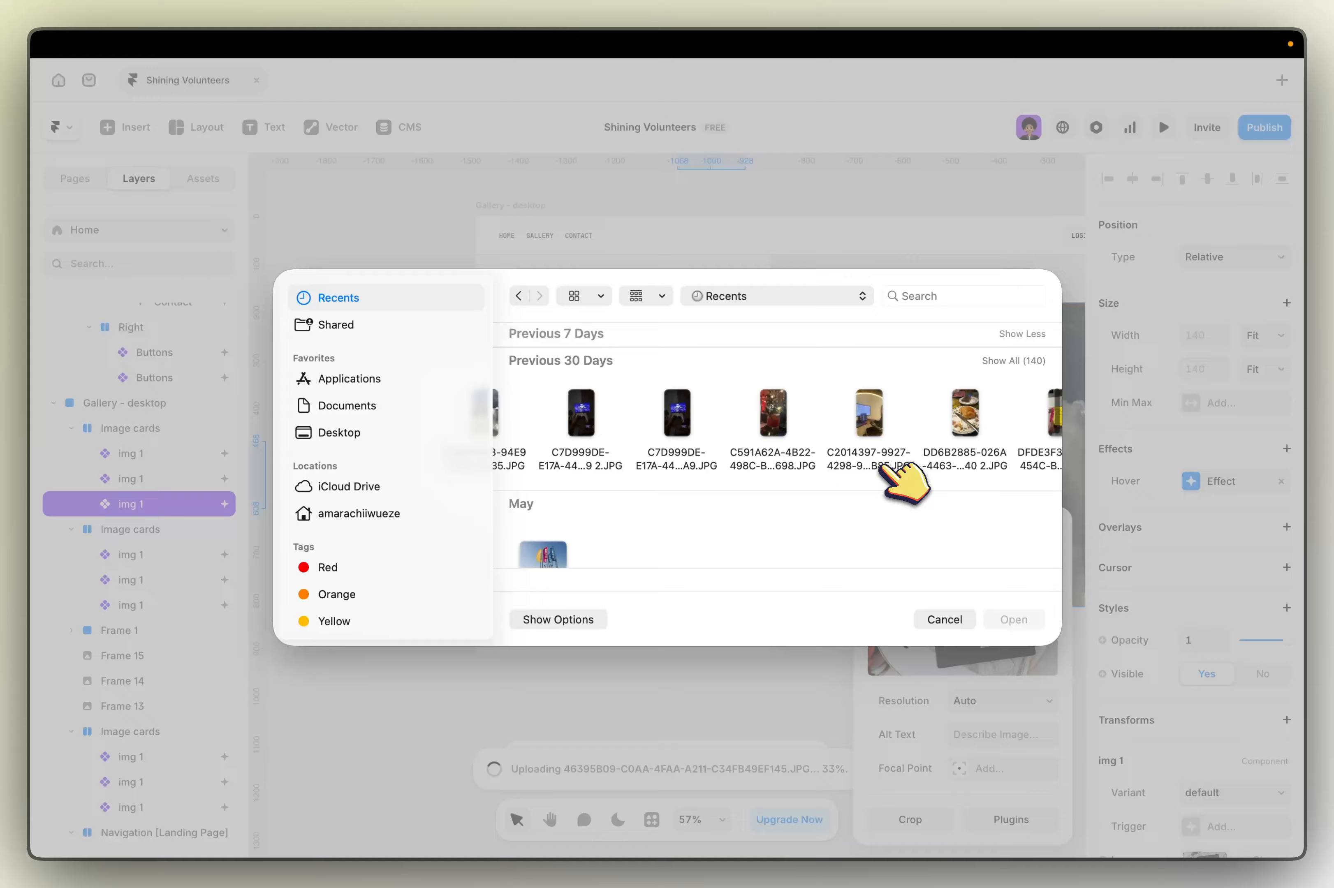
{"action": "scroll", "coordinate": [887, 468], "scroll_direction": "right", "scroll_amount": 4}
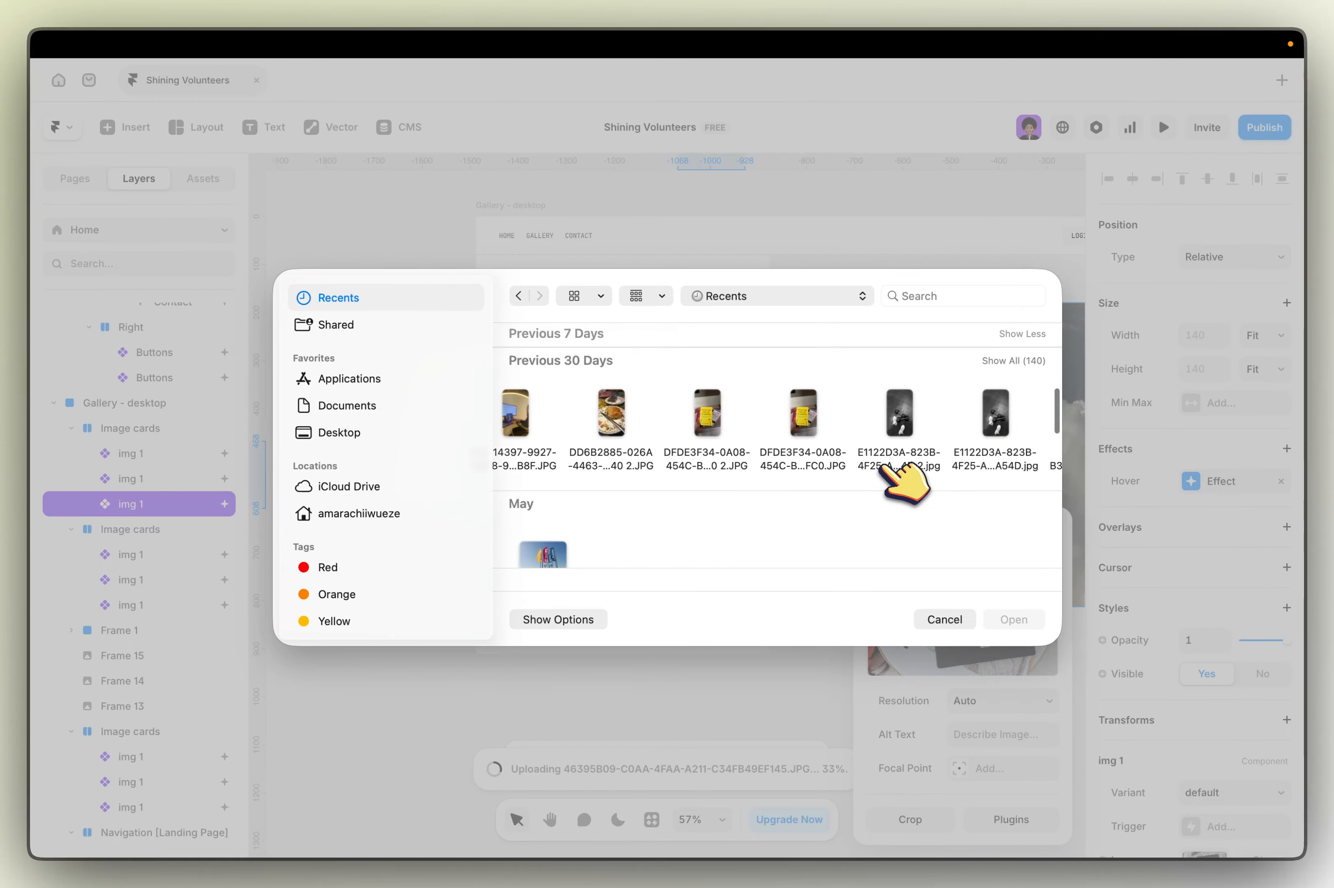
{"action": "scroll", "coordinate": [887, 468], "scroll_direction": "left", "scroll_amount": 5}
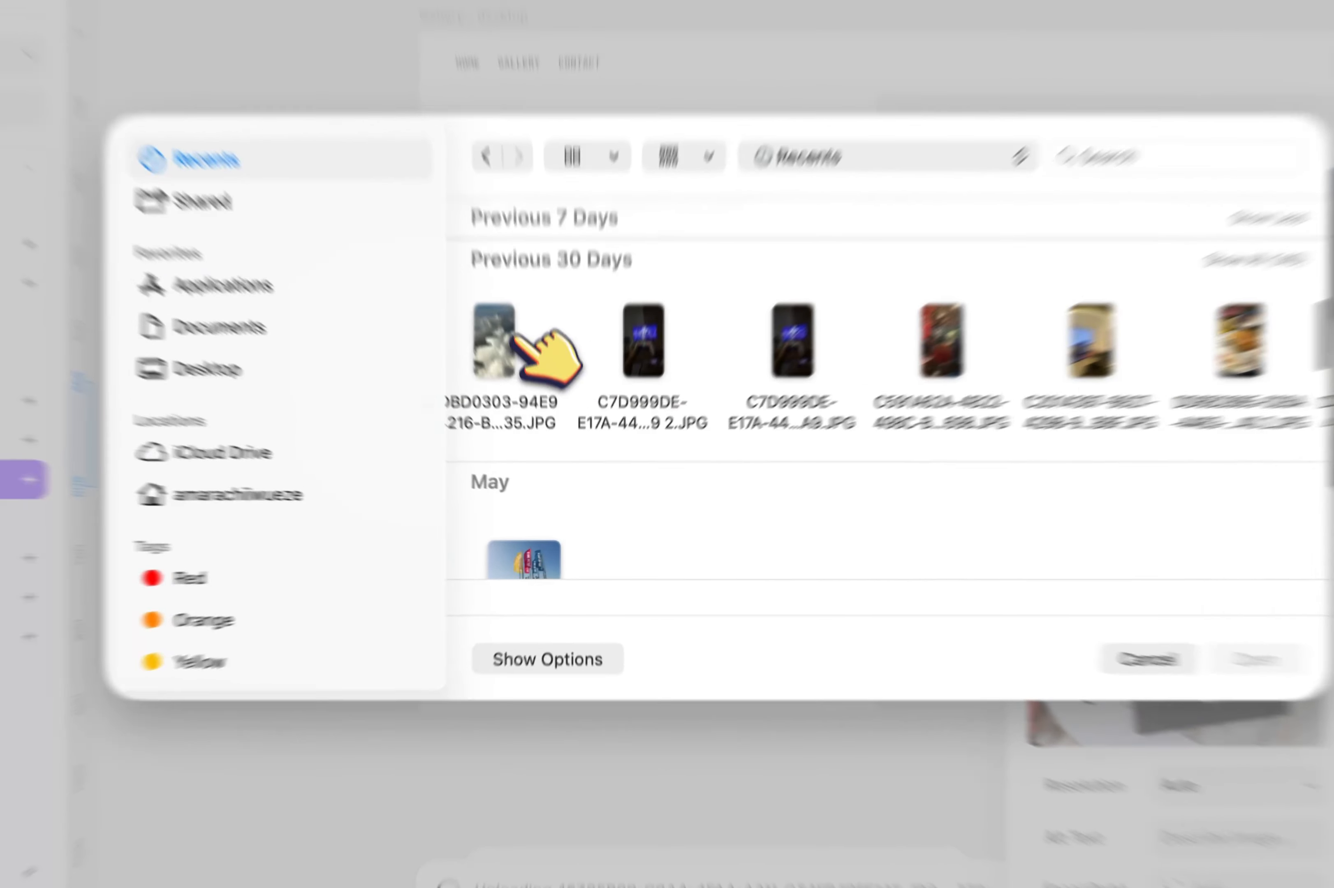
{"action": "double_click", "coordinate": [514, 342]}
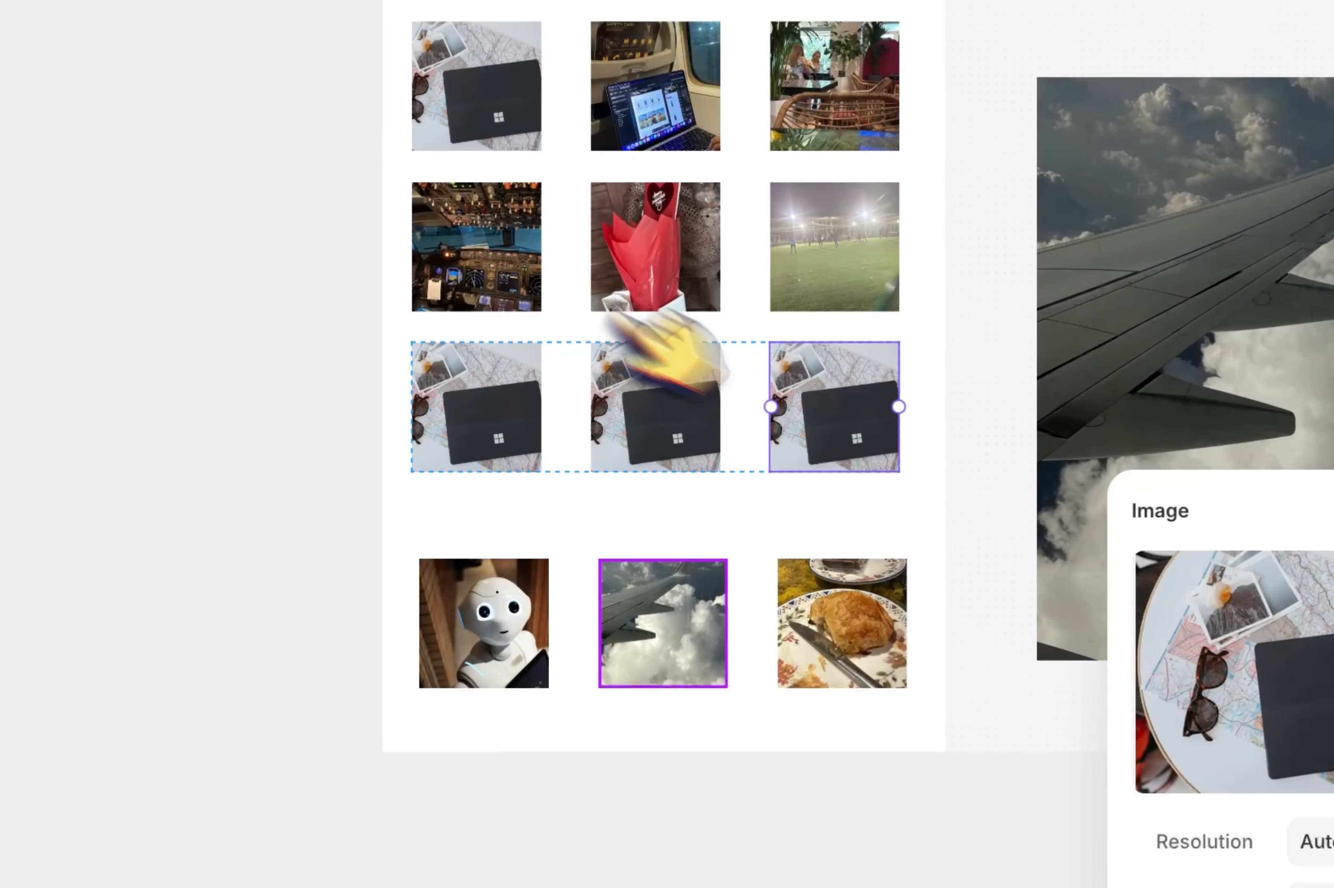
Step: Delete the three loose reference images of the robot, airplane wing and pastry below the third row of image cards
{"action": "left_click", "coordinate": [818, 588]}
{"action": "left_click", "coordinate": [660, 614], "text": "shift"}
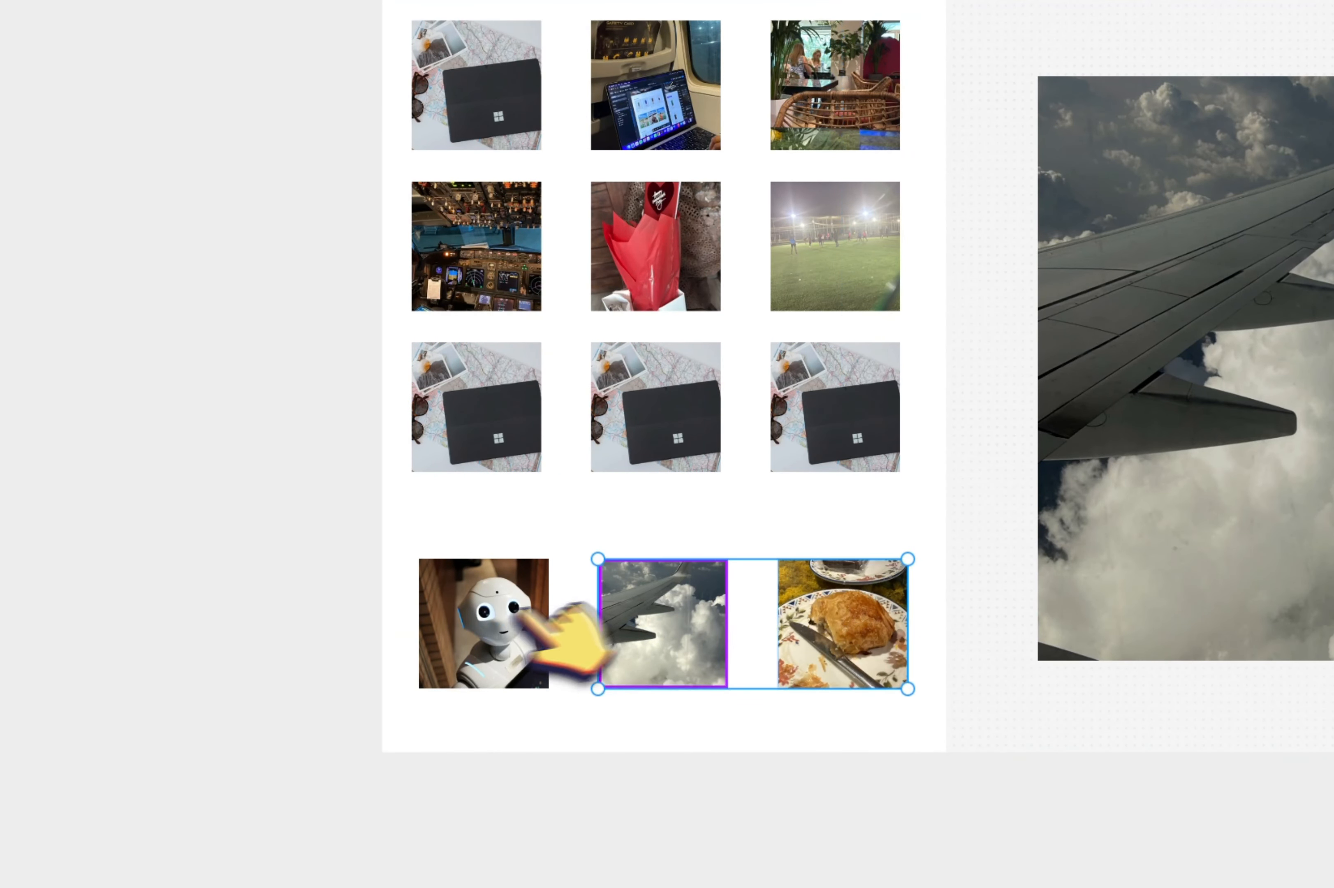
{"action": "left_click", "coordinate": [479, 612], "text": "shift"}
{"action": "key", "text": "Delete"}
Step: Remove the stray duplicate of the car card and duplicate the third row of image cards below it as a fourth row
{"action": "left_click", "coordinate": [516, 419]}
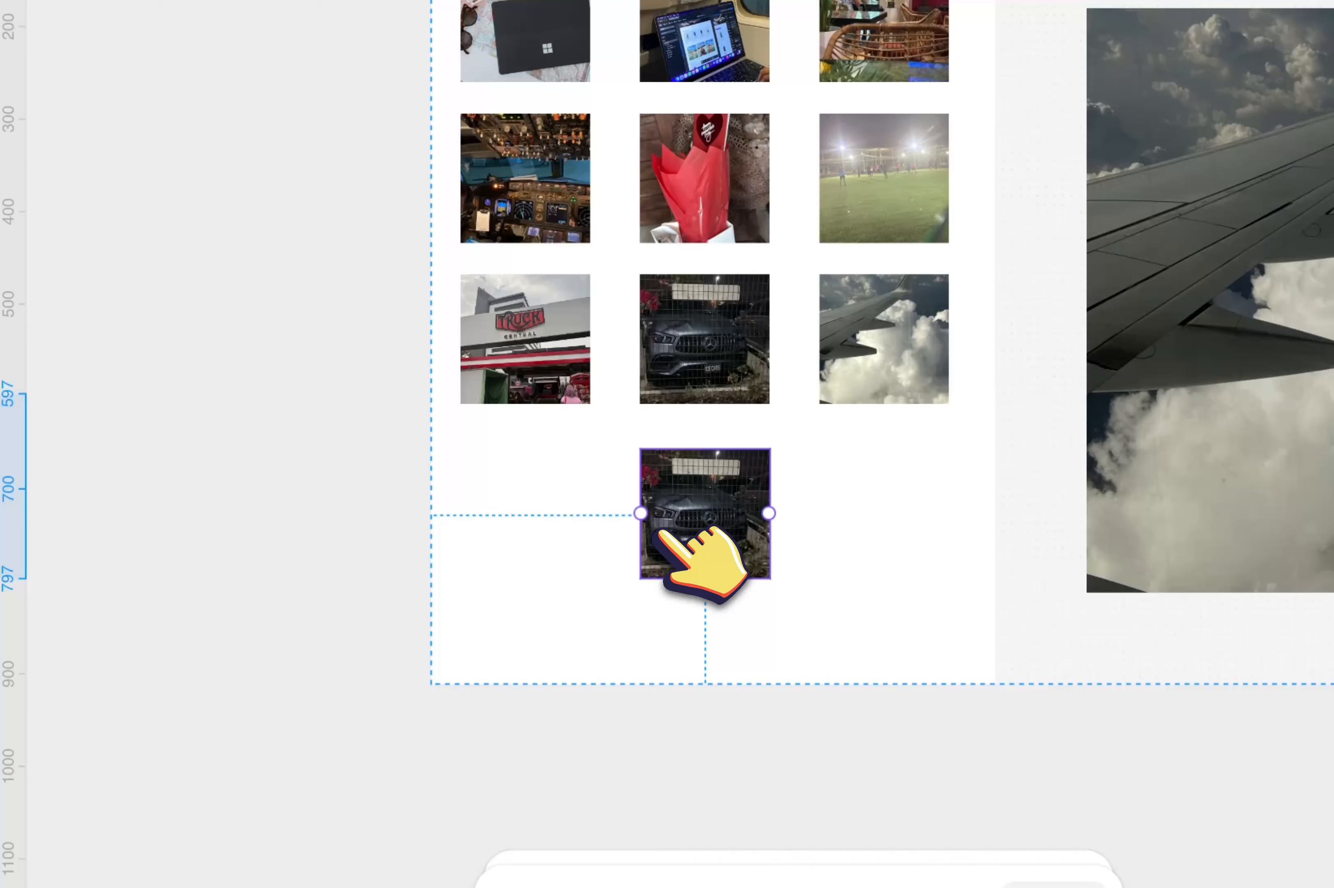
{"action": "key", "text": "Delete"}
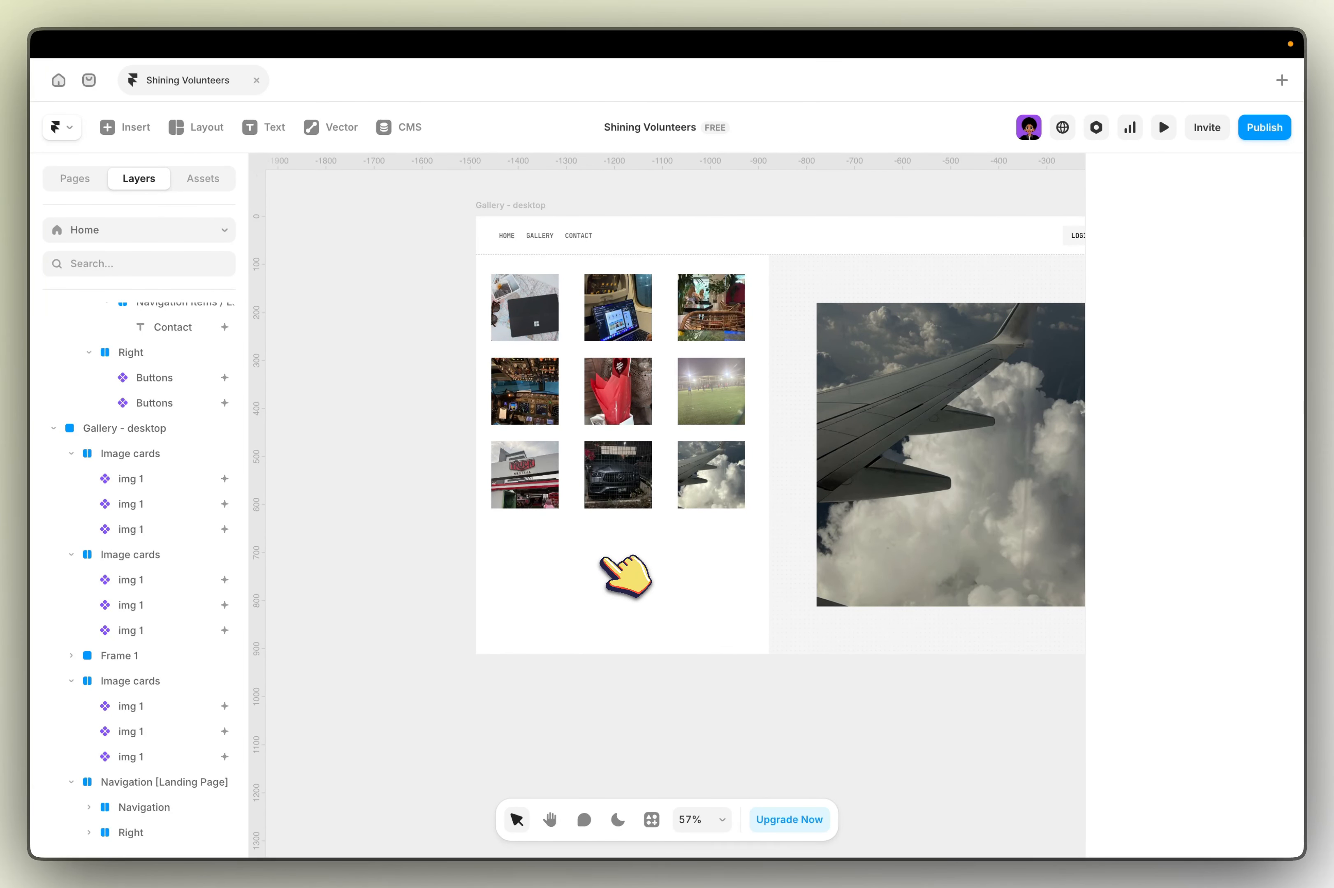
{"action": "left_click", "coordinate": [618, 475]}
{"action": "left_click_drag", "start_coordinate": [618, 475], "coordinate": [618, 559]}
Step: Replace the image of the fourth row's first card with A93BFC18-8D51-48BD-8A42-8A53CB84116C.JPG from the recent files
{"action": "double_click", "coordinate": [525, 559]}
{"action": "left_click", "coordinate": [1200, 664]}
{"action": "left_click", "coordinate": [1012, 818]}
{"action": "double_click", "coordinate": [766, 528]}
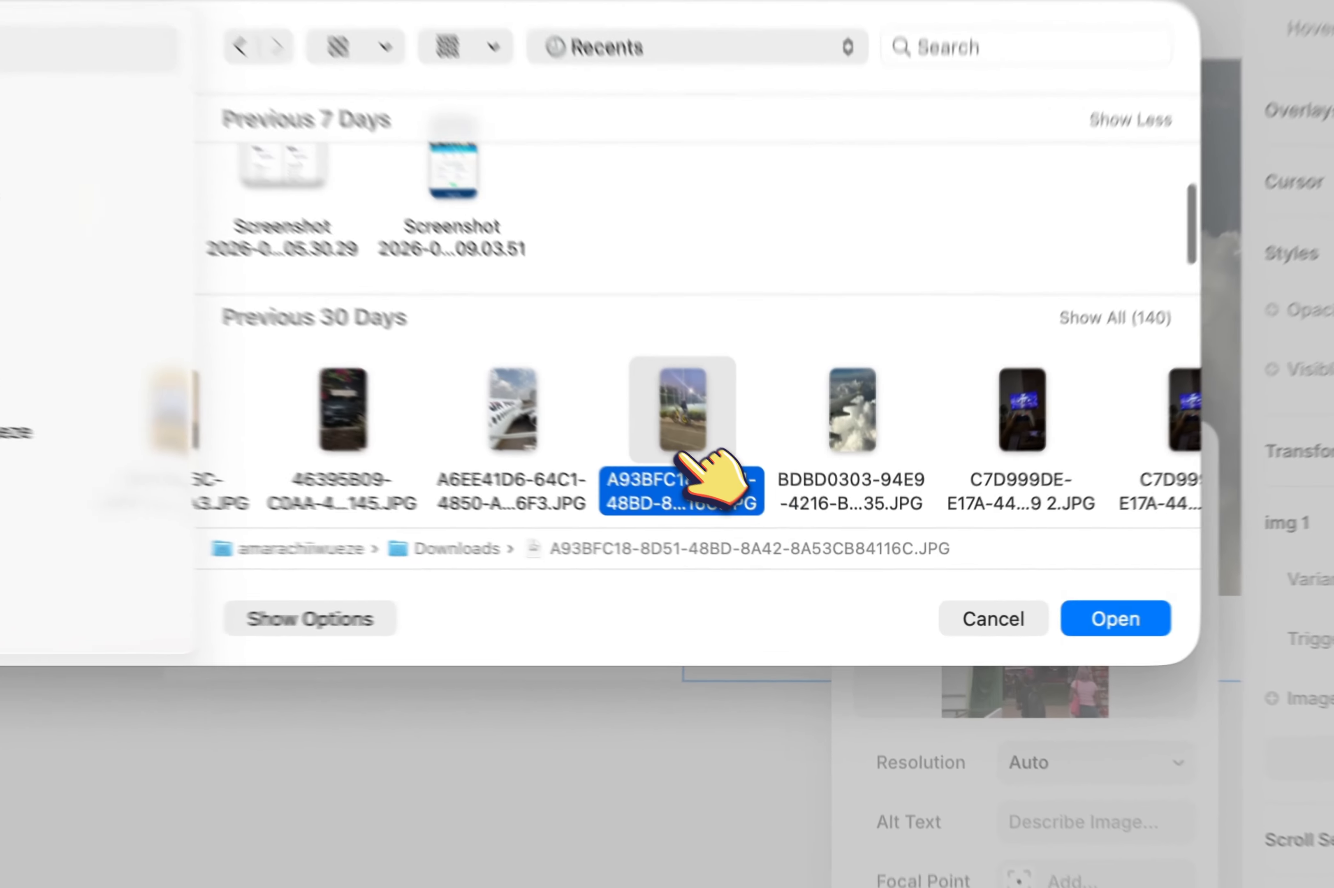
Step: Replace the image of the fourth row's middle card with C591A62A-4B22-498C-B974-A985BBB78698.JPG from the recent files
{"action": "left_click", "coordinate": [623, 528]}
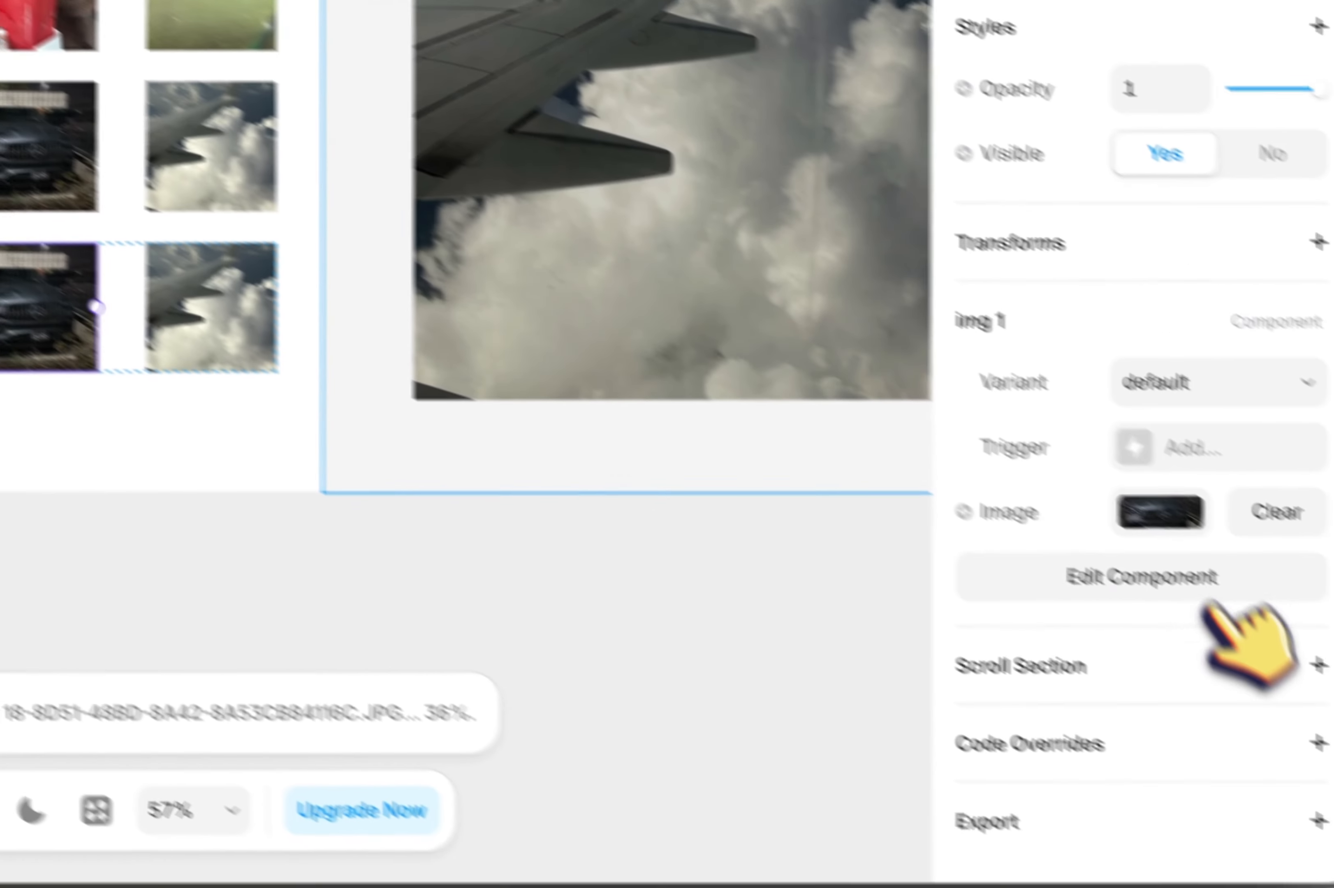
{"action": "left_click", "coordinate": [1119, 488]}
{"action": "left_click", "coordinate": [700, 384]}
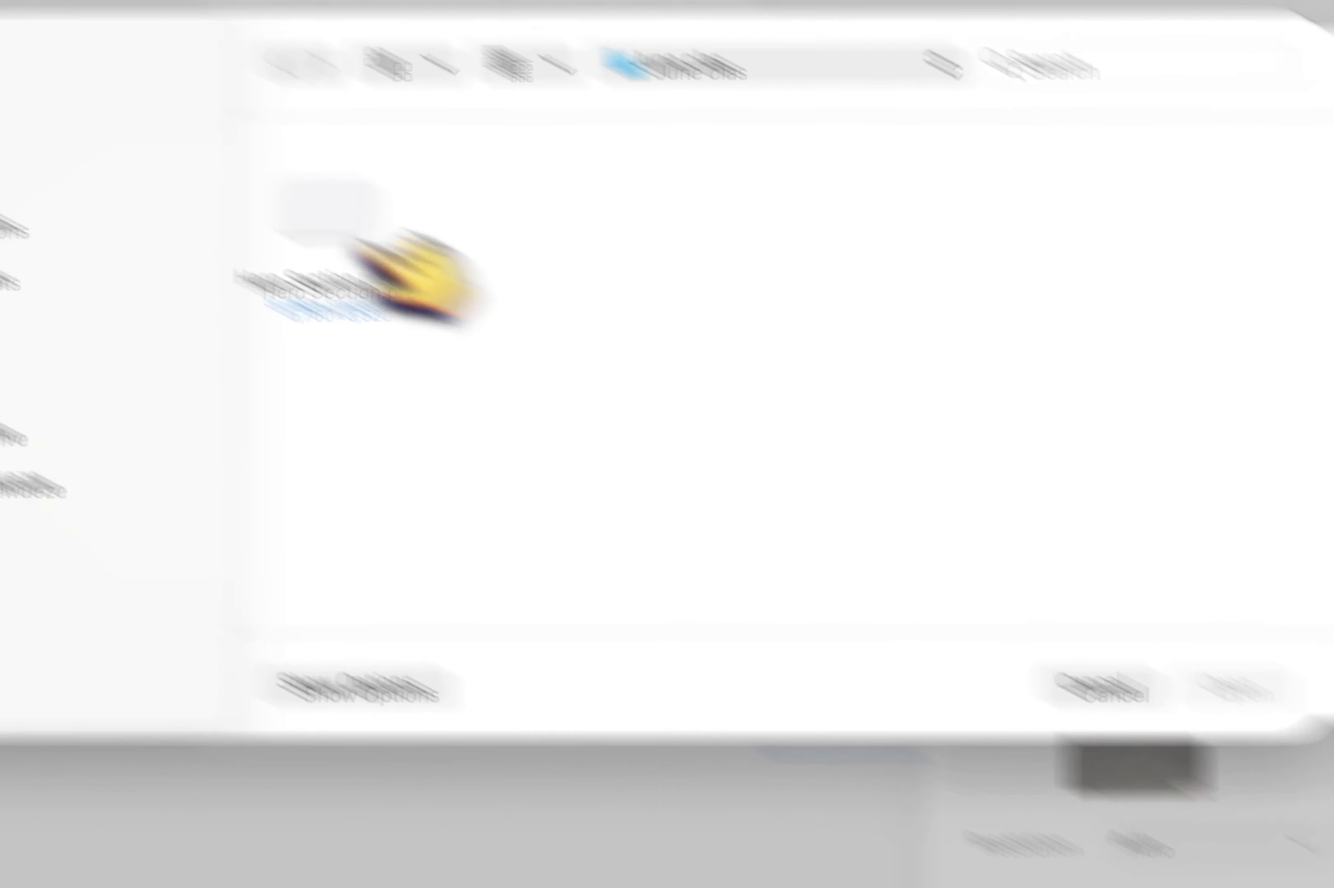
{"action": "left_click", "coordinate": [375, 303]}
{"action": "scroll", "coordinate": [740, 376], "scroll_direction": "down", "scroll_amount": 3}
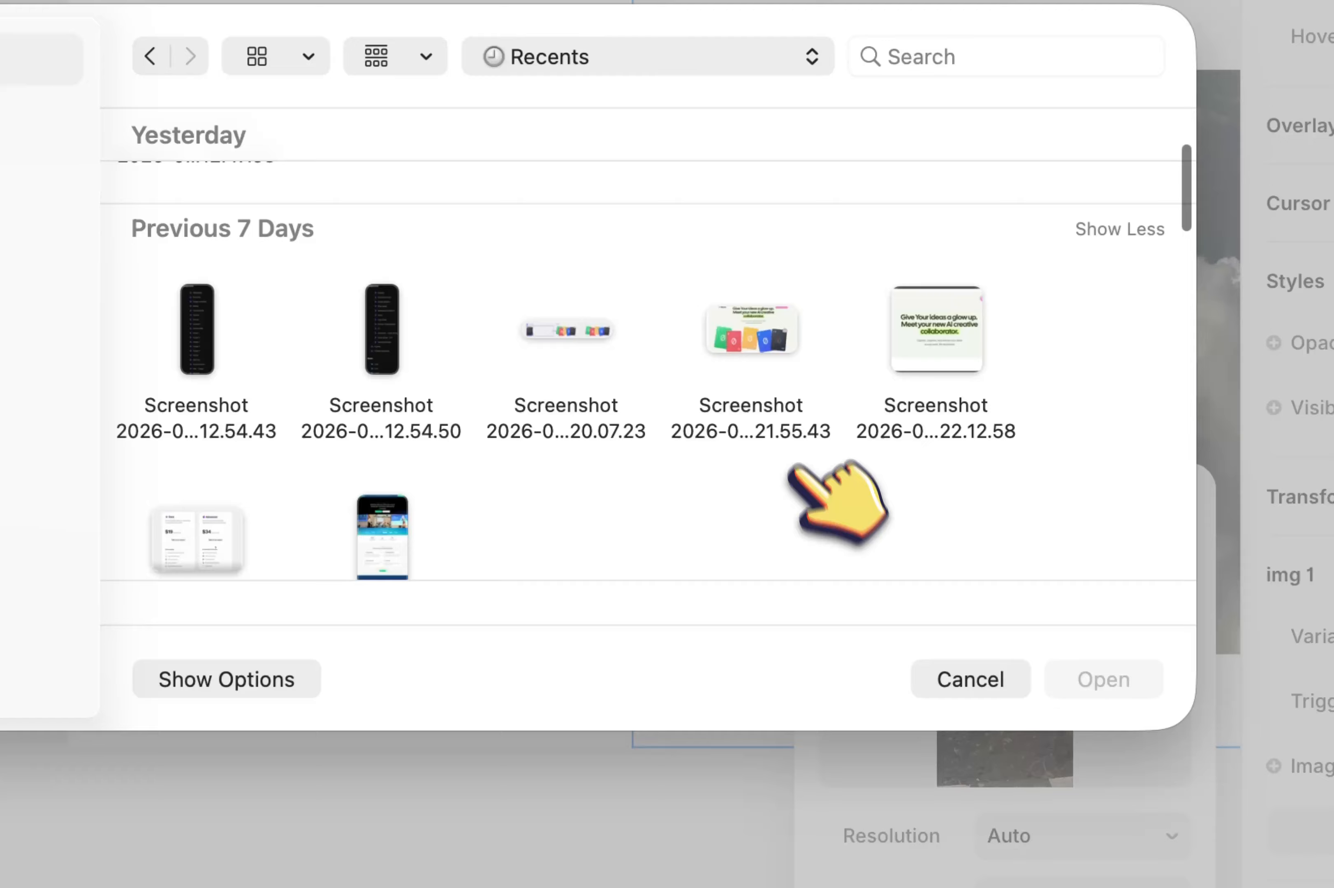
{"action": "scroll", "coordinate": [791, 469], "scroll_direction": "down", "scroll_amount": 3}
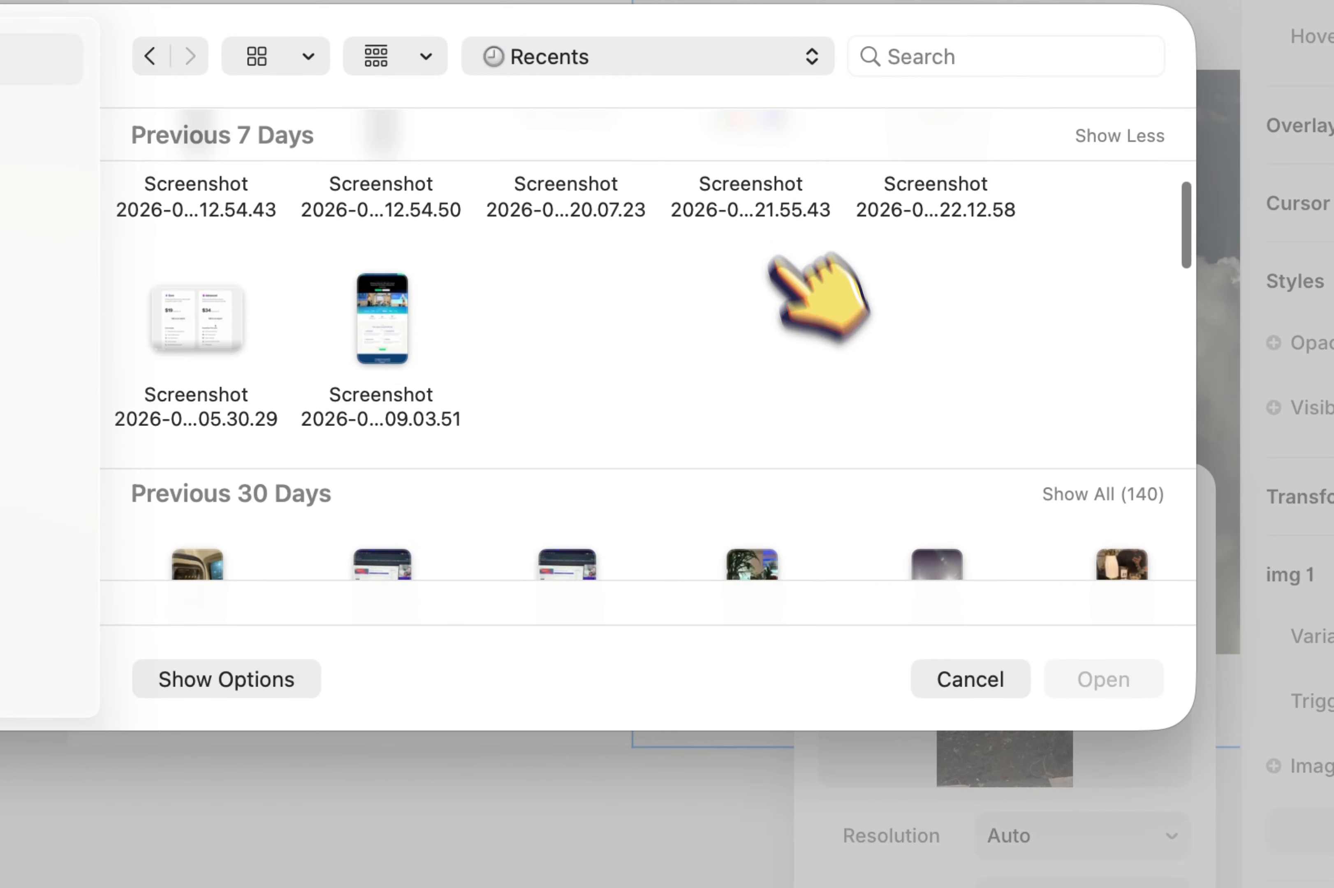
{"action": "scroll", "coordinate": [927, 536], "scroll_direction": "left", "scroll_amount": 5}
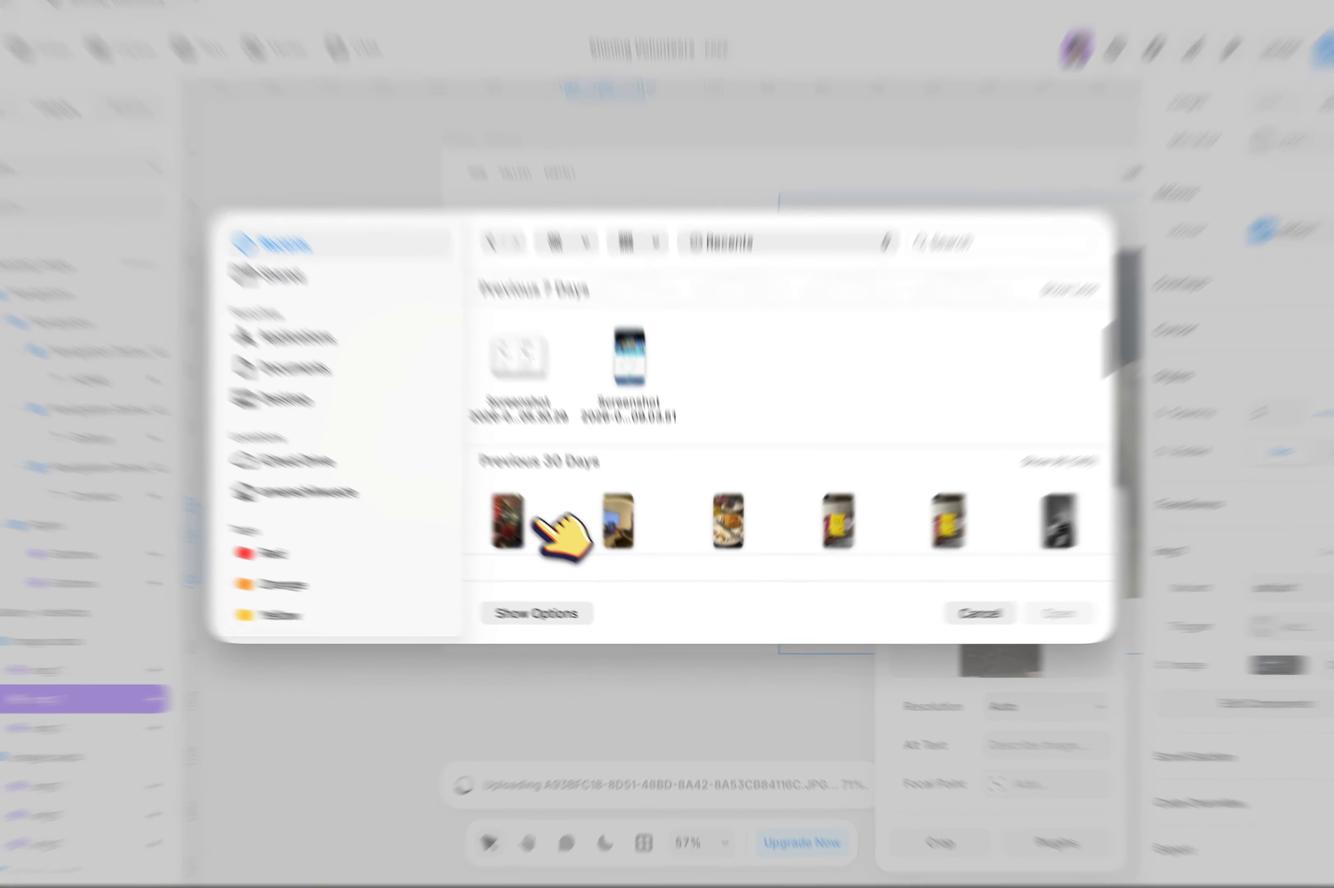
{"action": "left_click", "coordinate": [545, 540]}
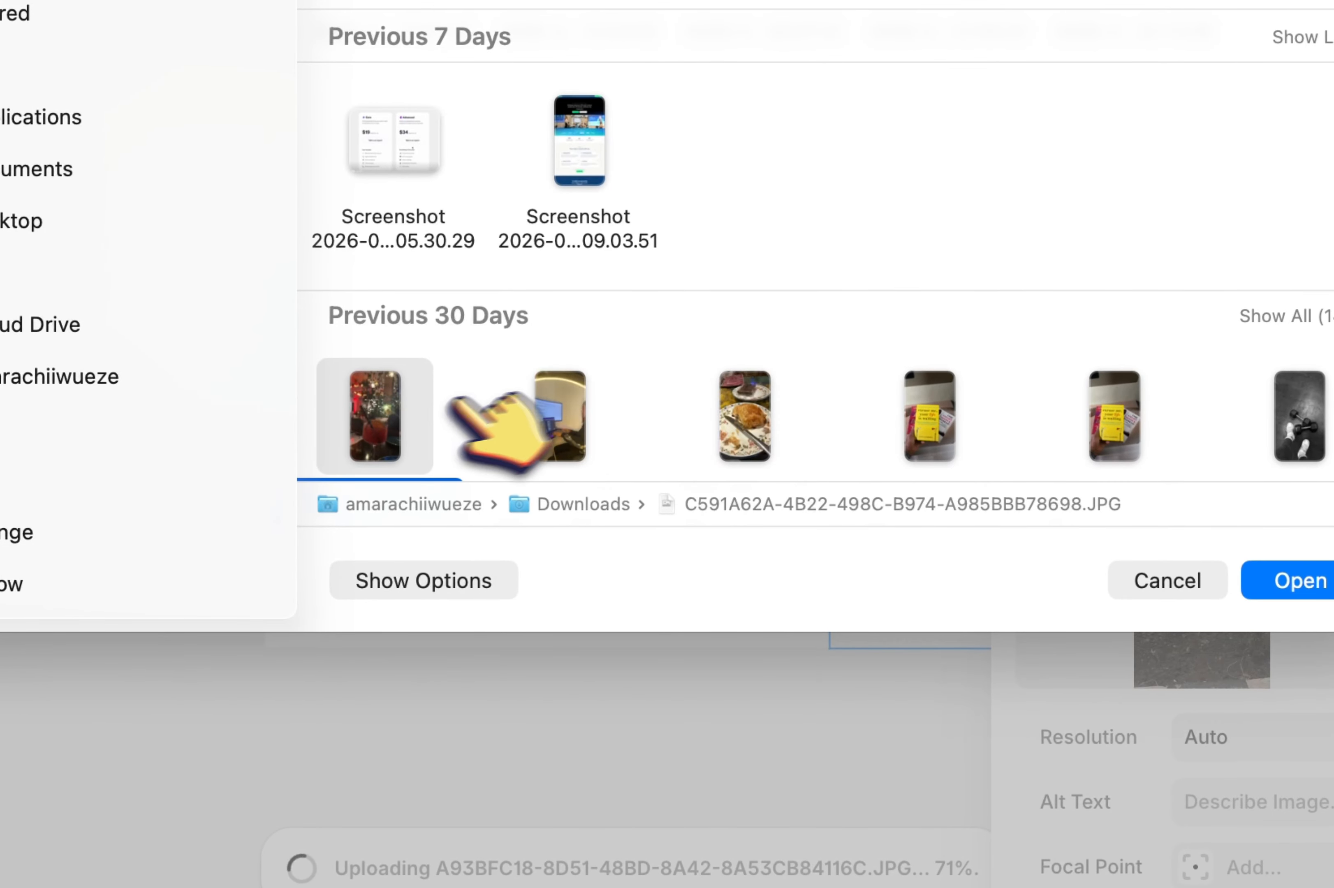
{"action": "double_click", "coordinate": [411, 410]}
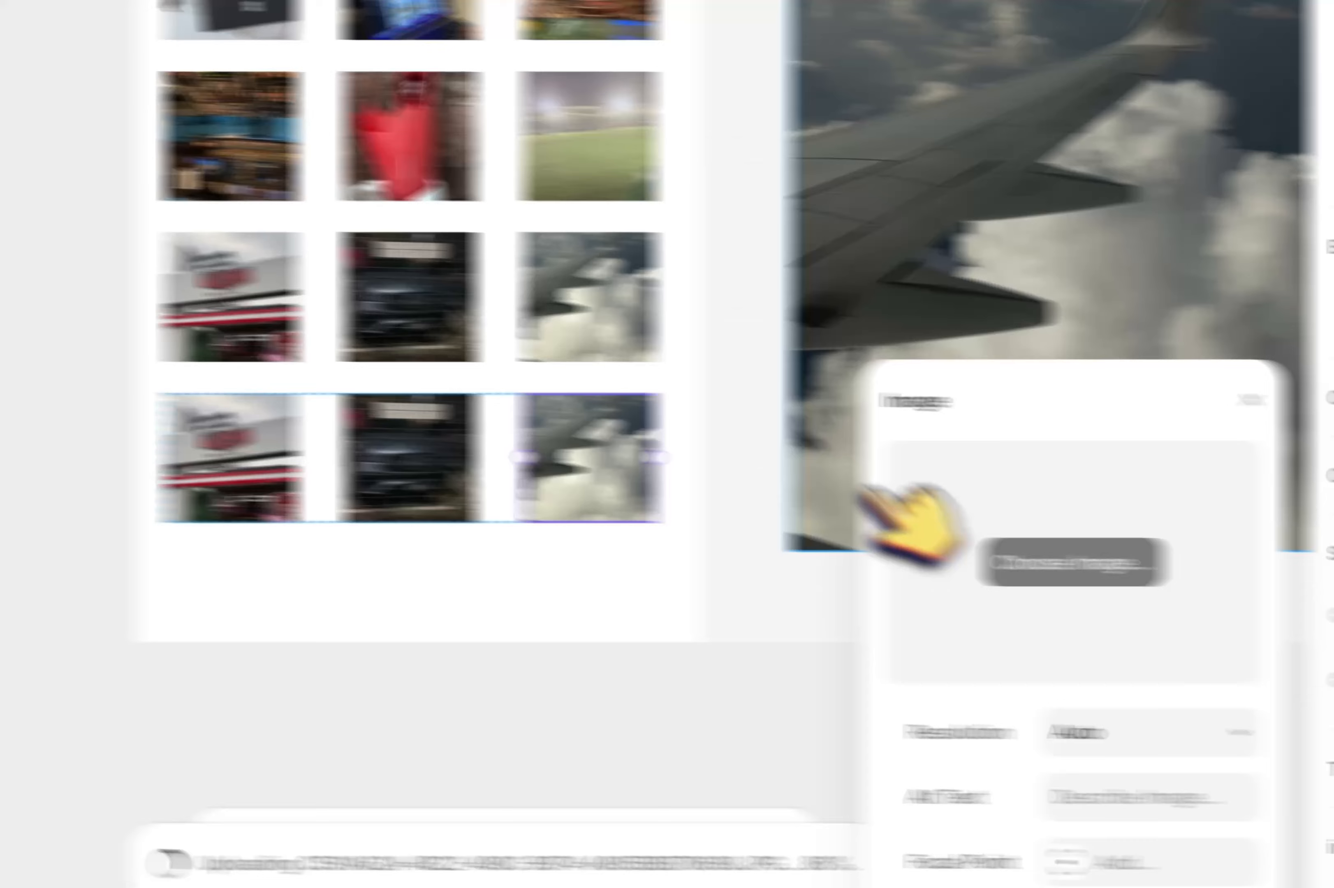
Step: Replace the image of the fourth row's last card with FF1508BC-B9CE-4ED7-A27D-5F5A43FBC3AF.JPG from the recent files
{"action": "left_click", "coordinate": [1088, 561]}
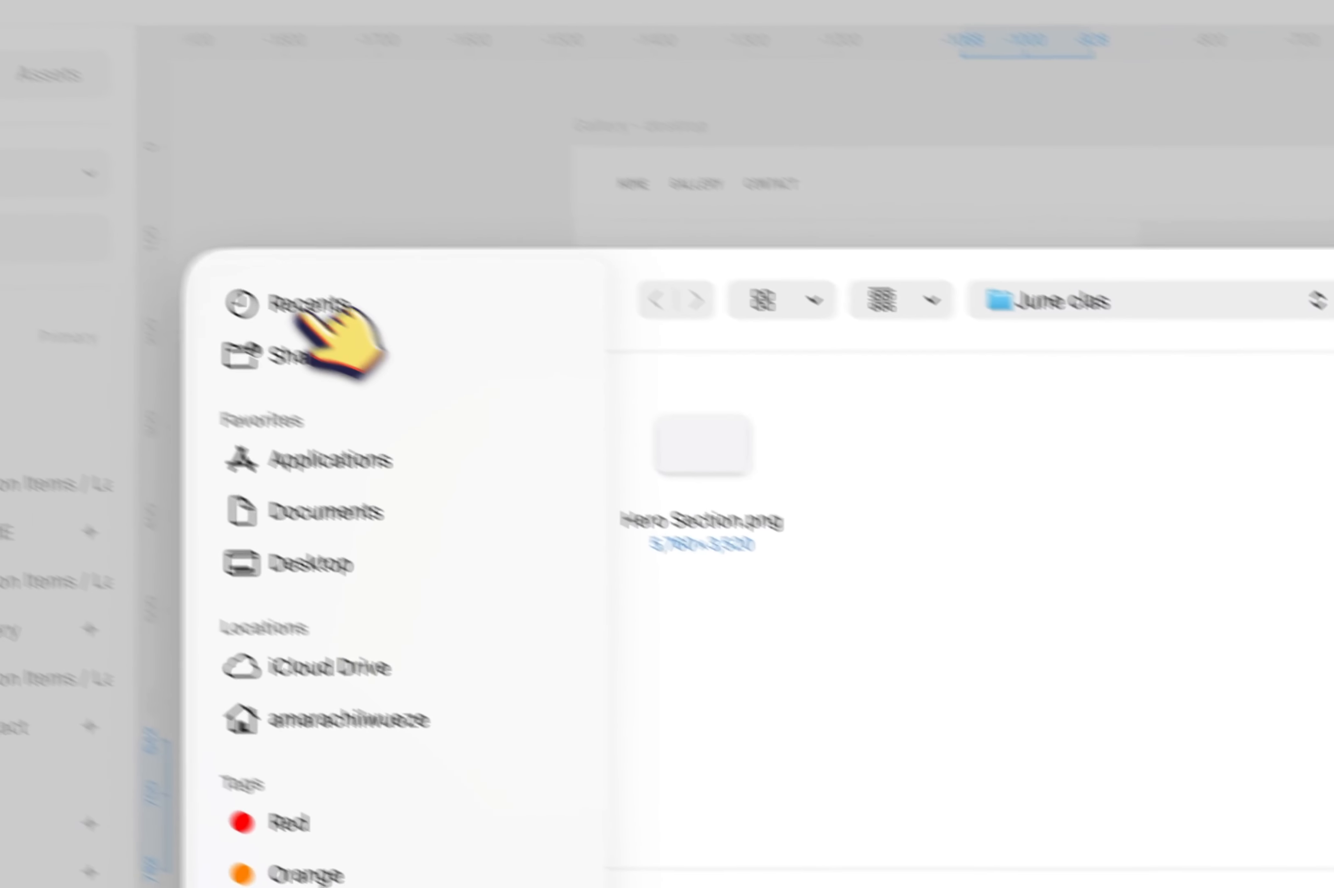
{"action": "left_click", "coordinate": [299, 305]}
{"action": "scroll", "coordinate": [734, 525], "scroll_direction": "down", "scroll_amount": 3}
{"action": "scroll", "coordinate": [737, 523], "scroll_direction": "down", "scroll_amount": 3}
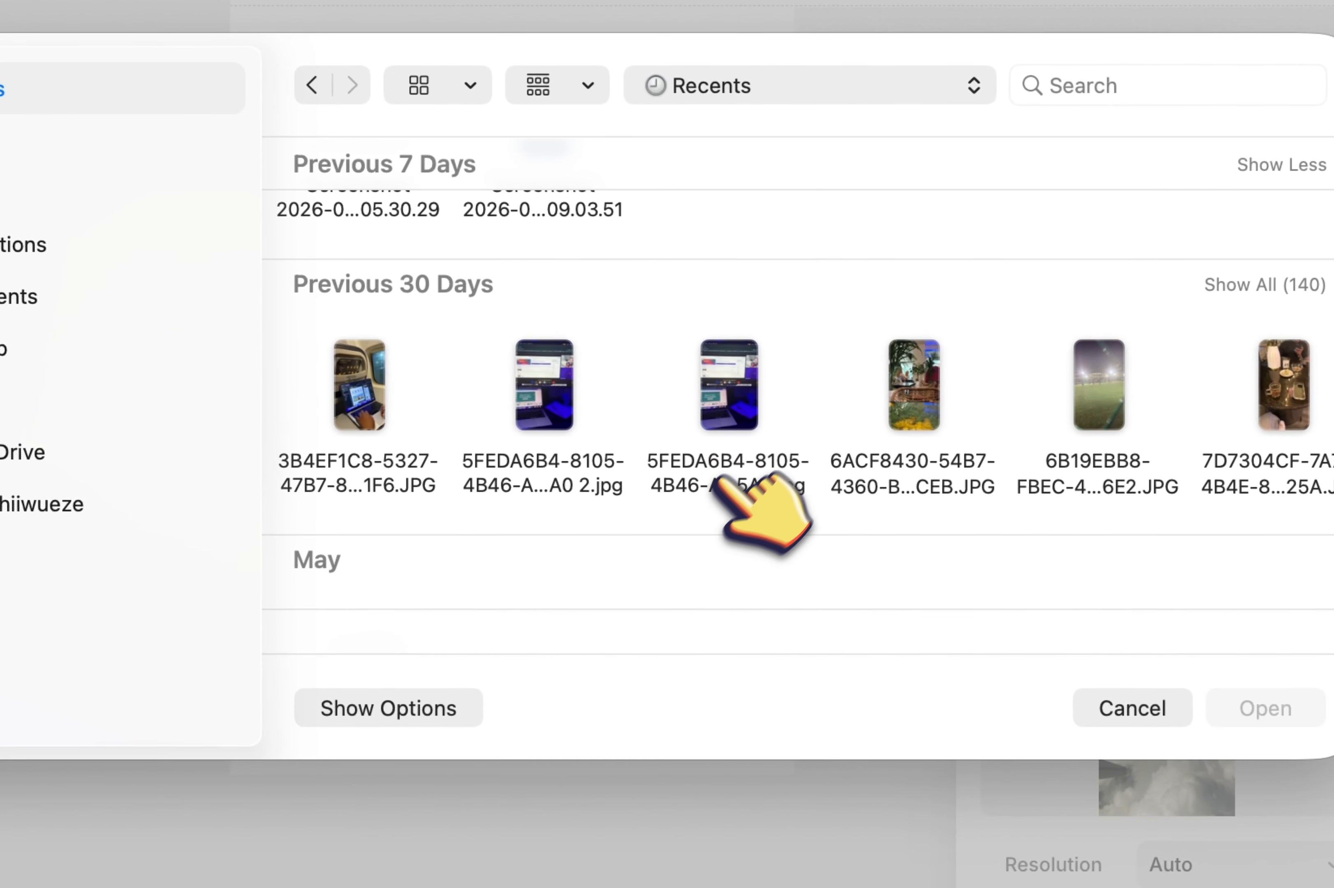
{"action": "scroll", "coordinate": [758, 488], "scroll_direction": "right", "scroll_amount": 10}
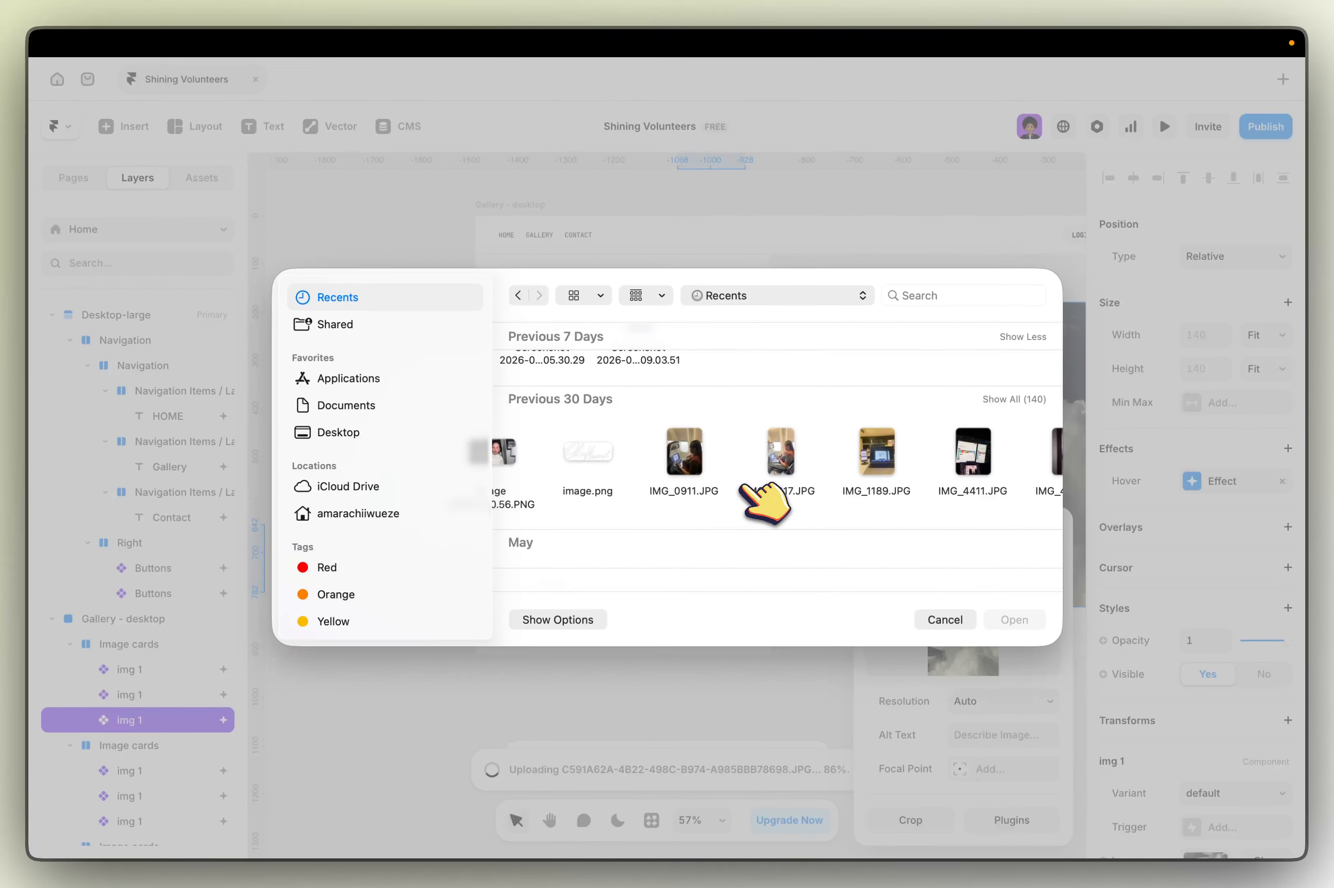
{"action": "scroll", "coordinate": [743, 488], "scroll_direction": "left", "scroll_amount": 10}
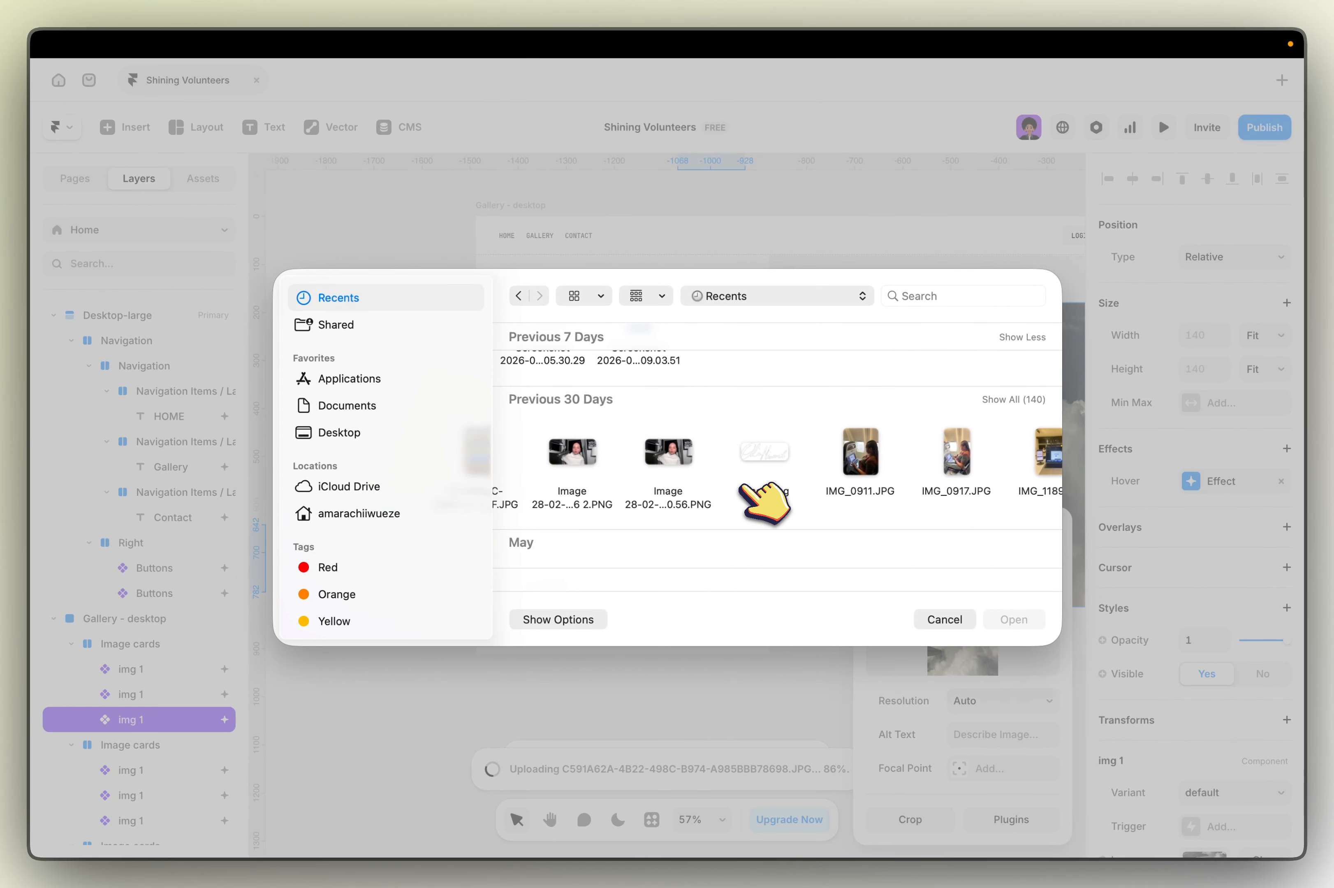
{"action": "double_click", "coordinate": [553, 456]}
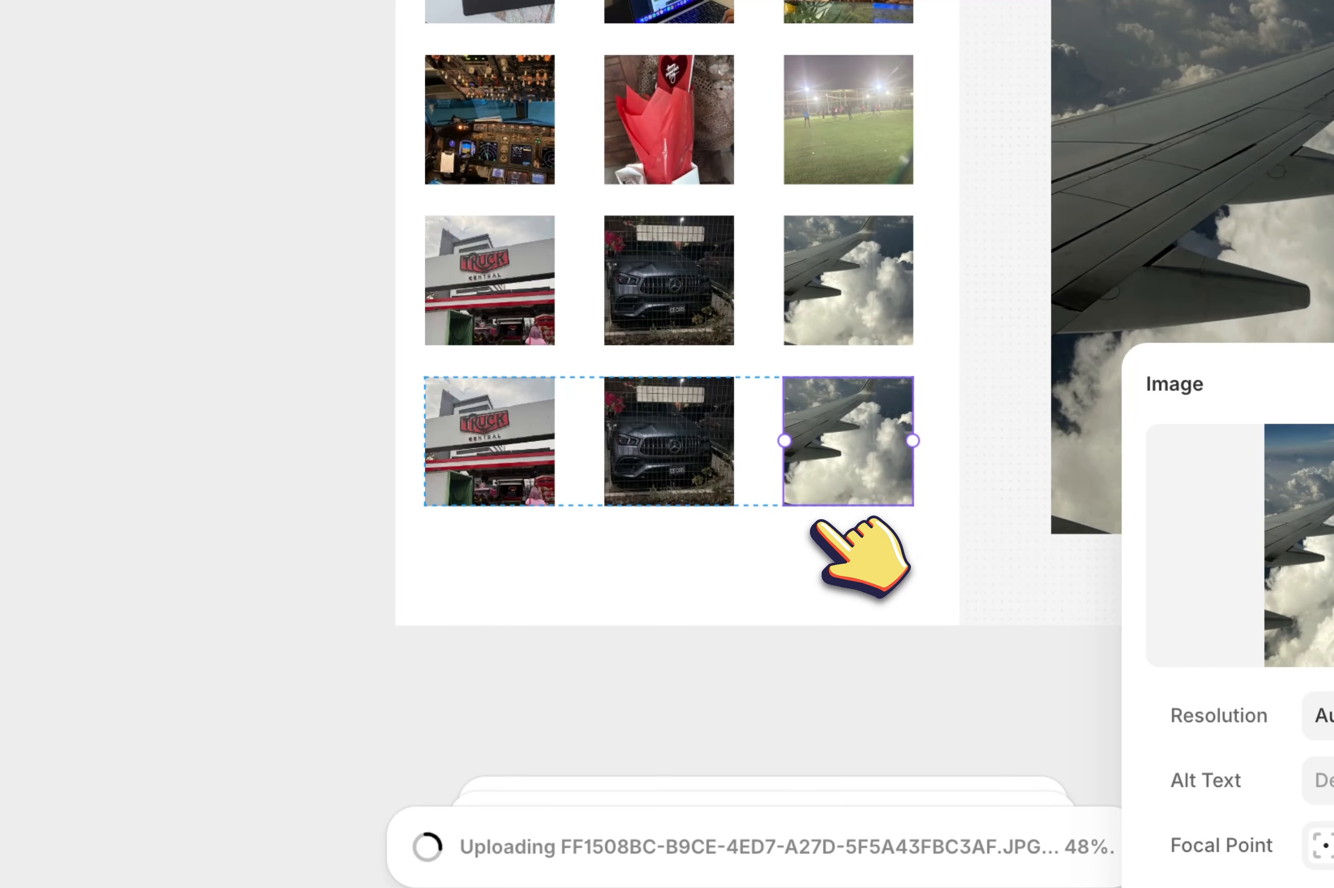
{"action": "left_click", "coordinate": [699, 676]}
Step: Try to wrap the four rows of image cards in the Gallery - desktop frame into one stack
{"action": "scroll", "coordinate": [698, 676], "scroll_direction": "down", "scroll_amount": 3}
{"action": "left_click", "coordinate": [608, 256]}
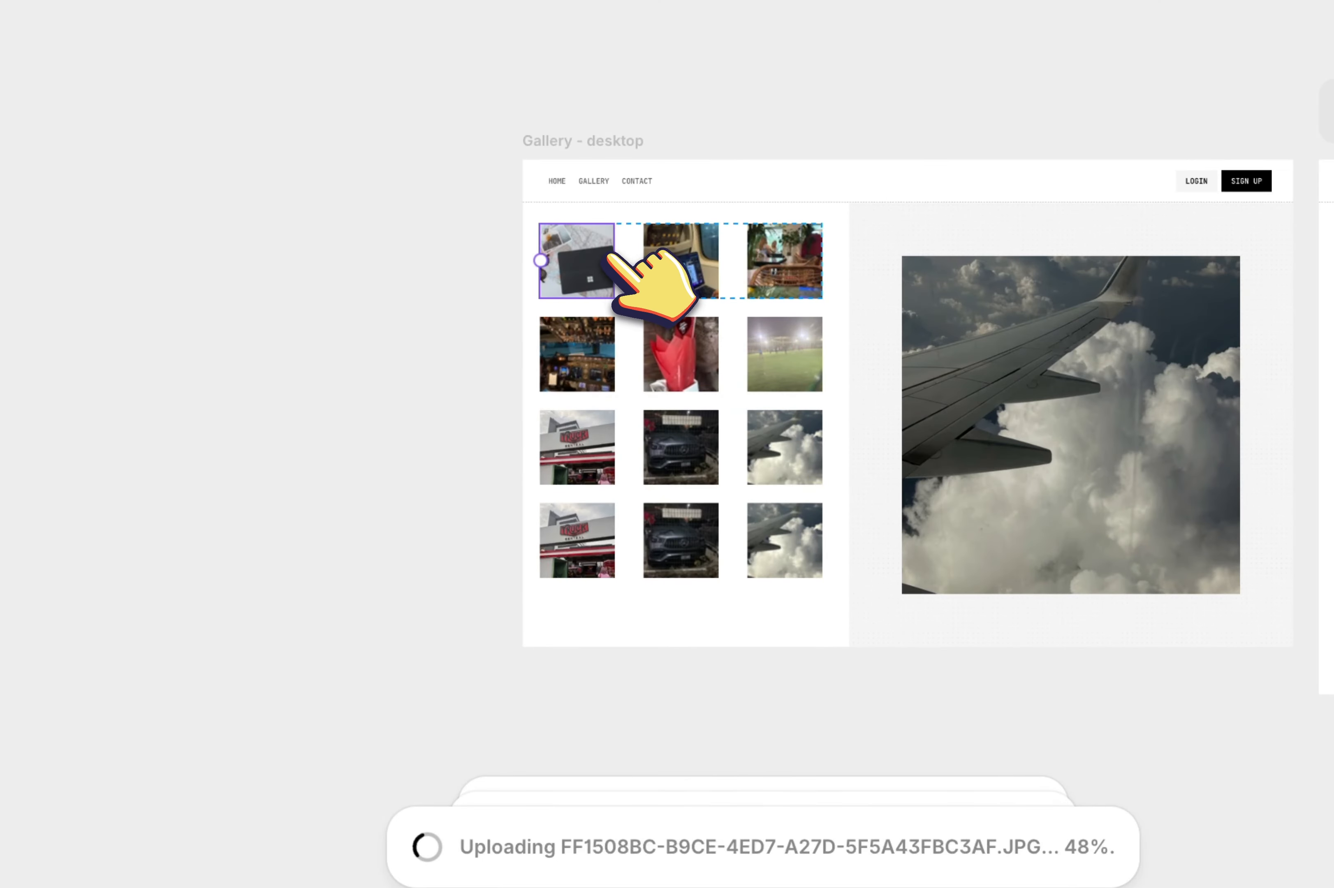
{"action": "left_click", "coordinate": [634, 265]}
{"action": "left_click", "coordinate": [635, 329], "text": "shift"}
{"action": "left_click", "coordinate": [635, 450], "text": "shift"}
{"action": "left_click", "coordinate": [635, 540], "text": "shift"}
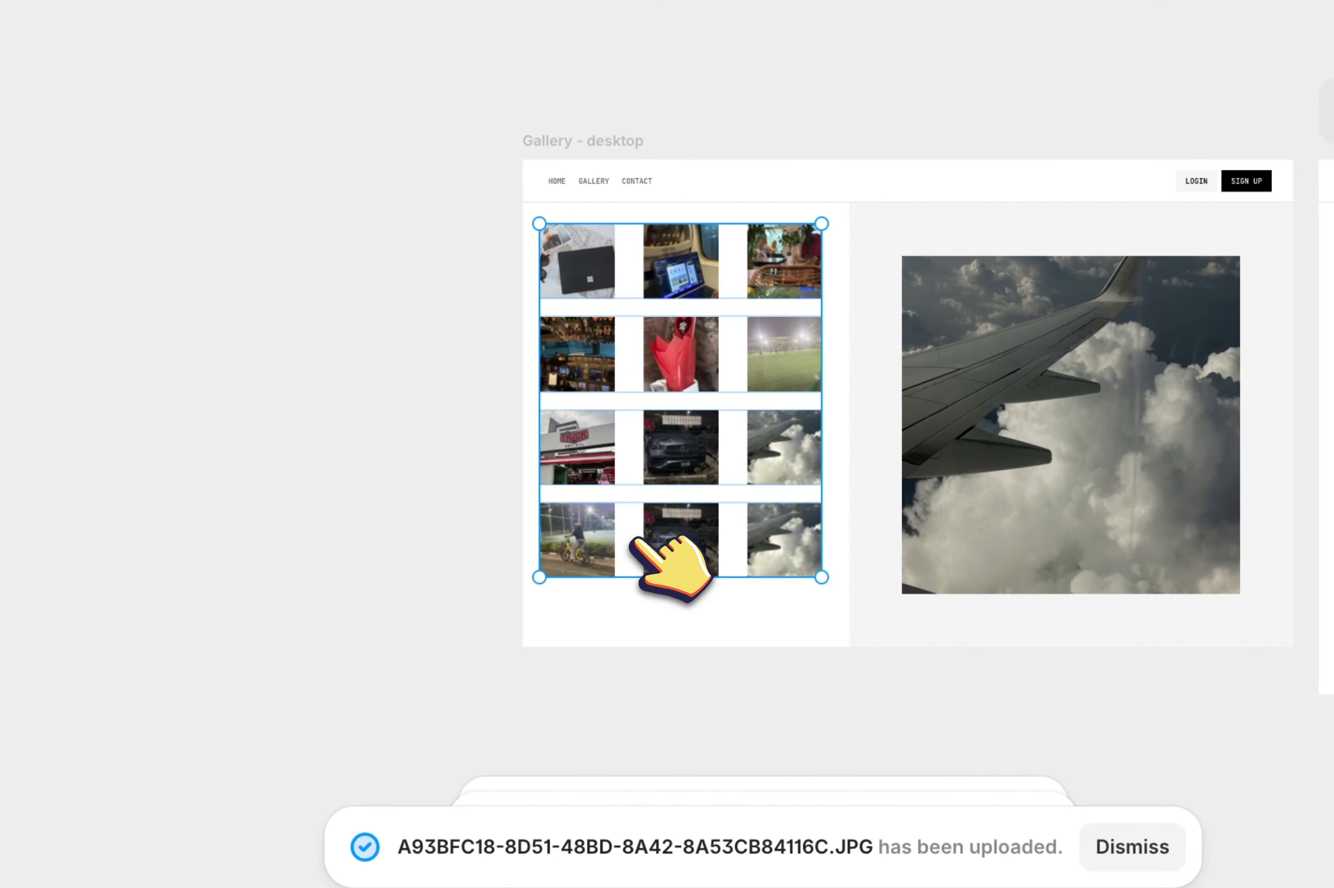
{"action": "key", "text": "alt+super+Return"}
{"action": "key", "text": "super+z"}
Step: Draw a frame about 1168 by 813 below the navigation on the Desktop-large page
{"action": "scroll", "coordinate": [752, 273], "scroll_direction": "right", "scroll_amount": 10}
{"action": "scroll", "coordinate": [753, 273], "scroll_direction": "up", "scroll_amount": 2}
{"action": "key", "text": "f"}
{"action": "scroll", "coordinate": [545, 301], "scroll_direction": "right", "scroll_amount": 3}
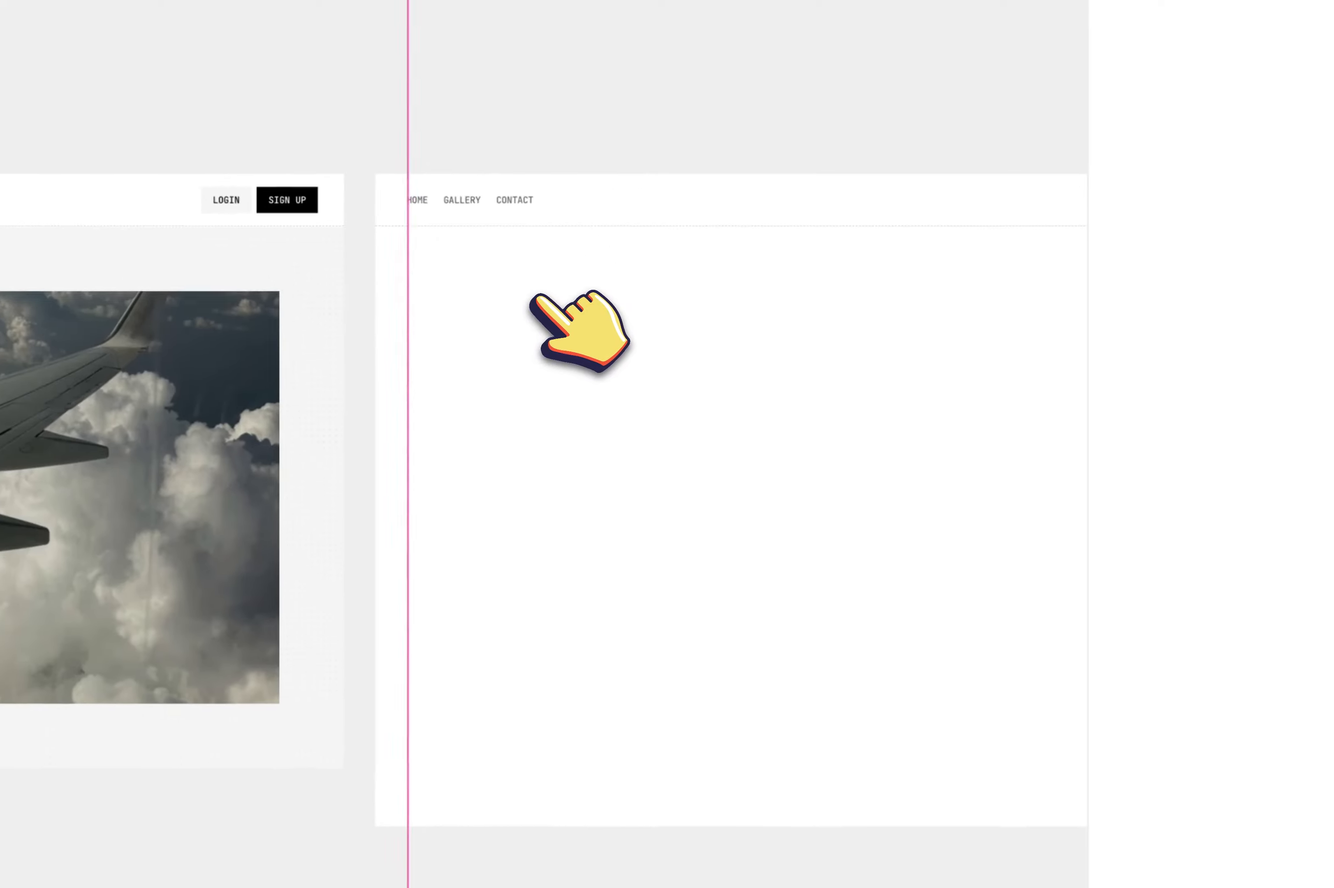
{"action": "left_click_drag", "start_coordinate": [361, 215], "coordinate": [1088, 726]}
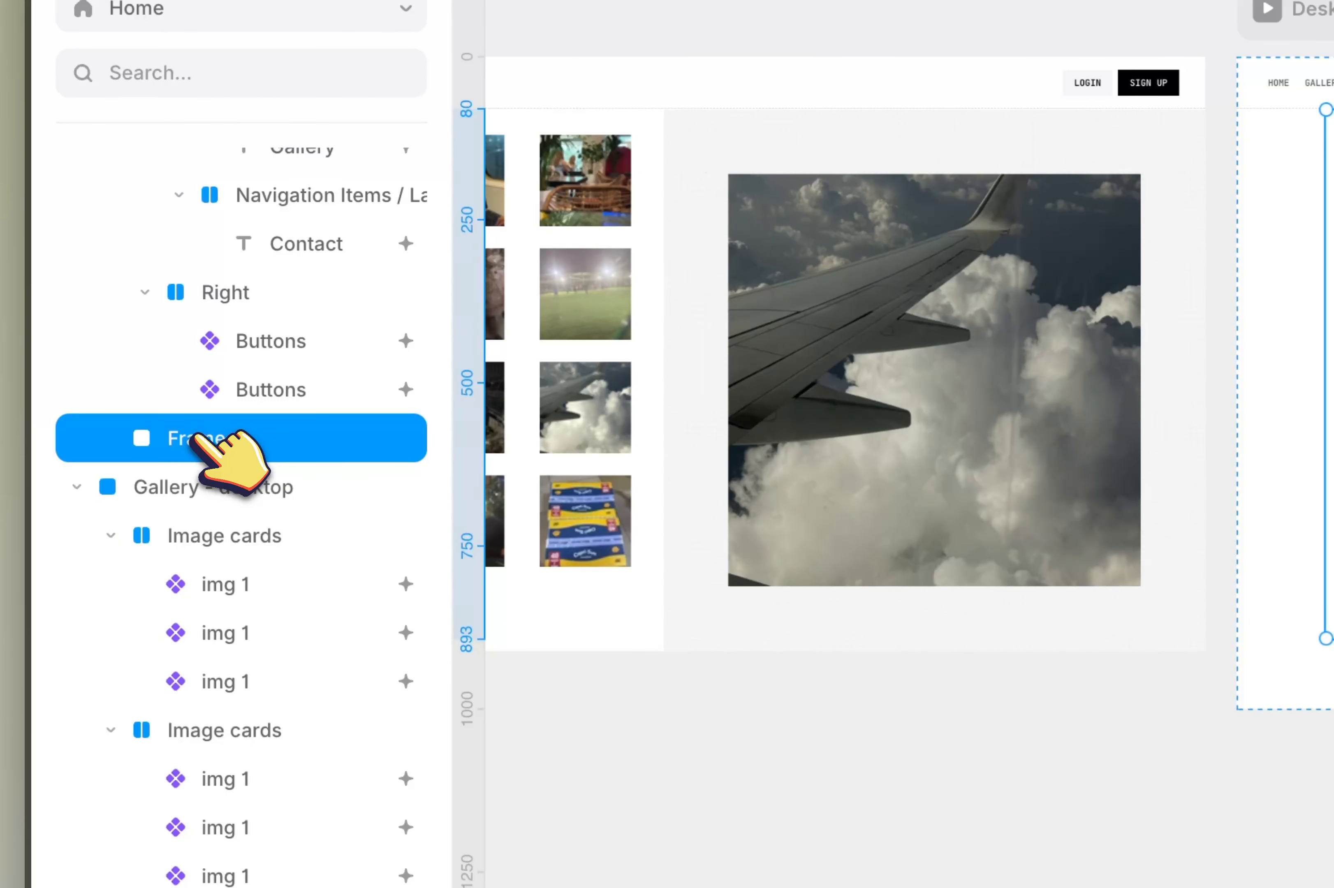
Step: Rename the new frame Hero section and set its width to Fill
{"action": "double_click", "coordinate": [196, 438]}
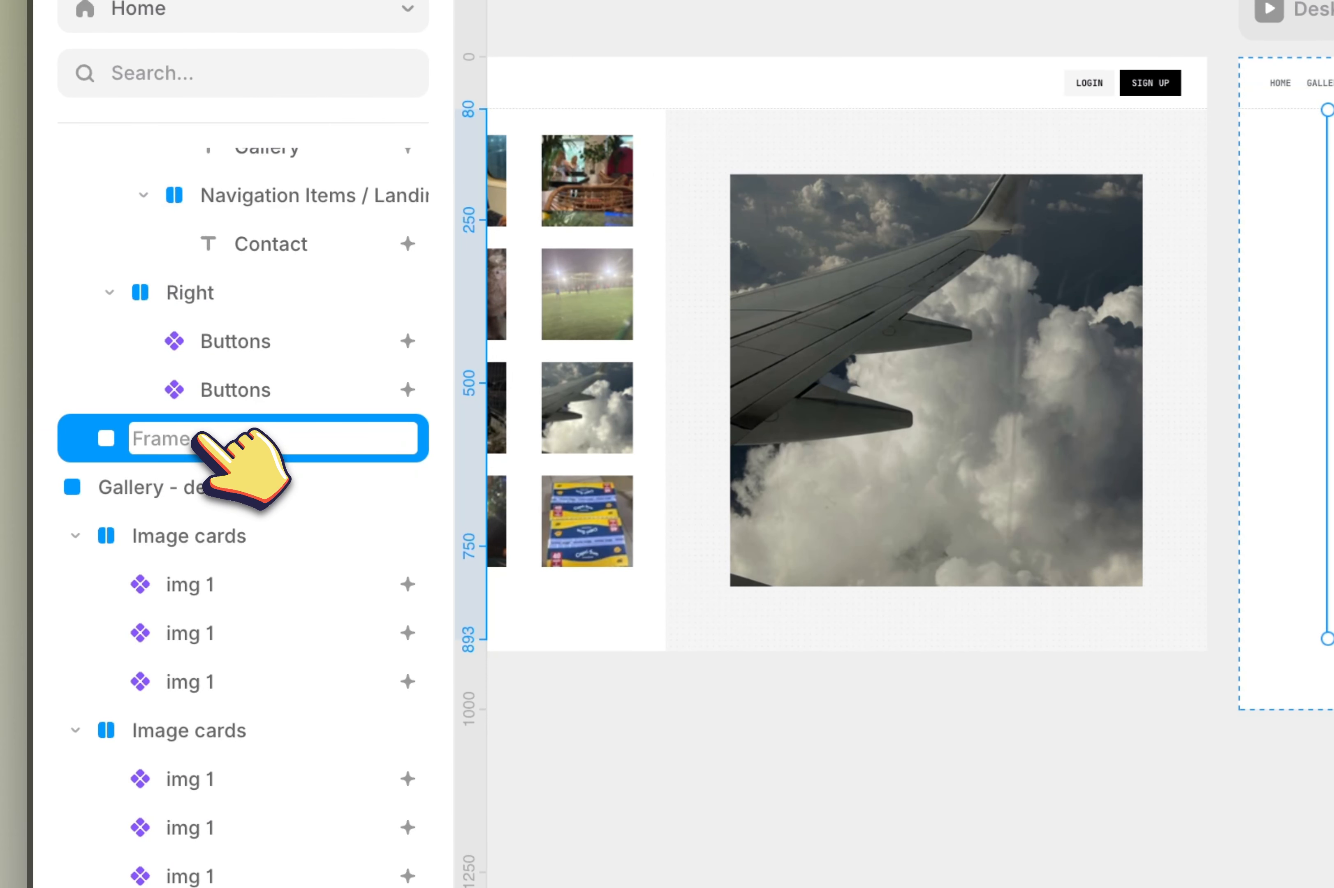
{"action": "type", "text": "Hero s"}
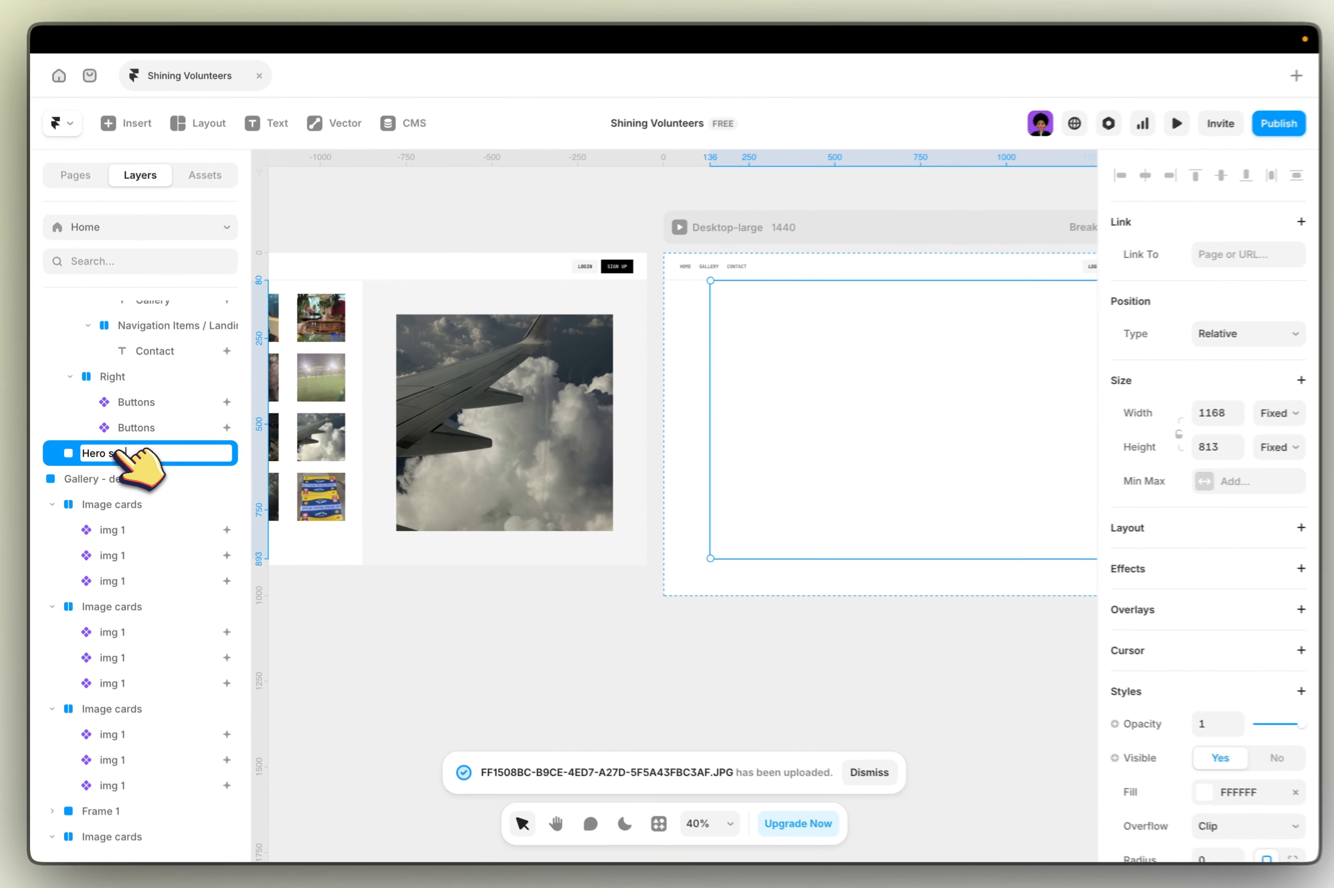
{"action": "type", "text": "ection"}
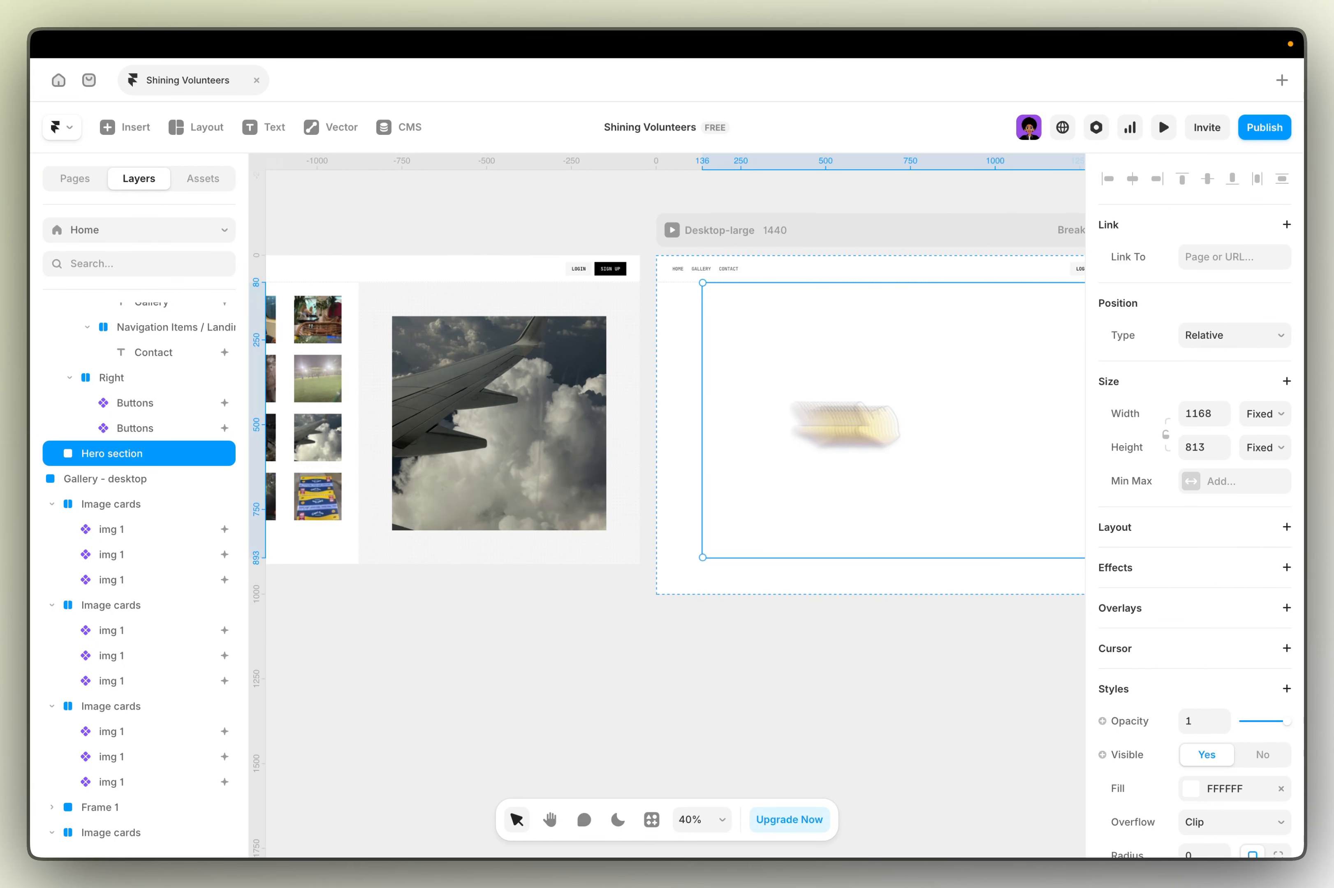
{"action": "left_click", "coordinate": [1264, 413]}
{"action": "left_click", "coordinate": [1270, 429]}
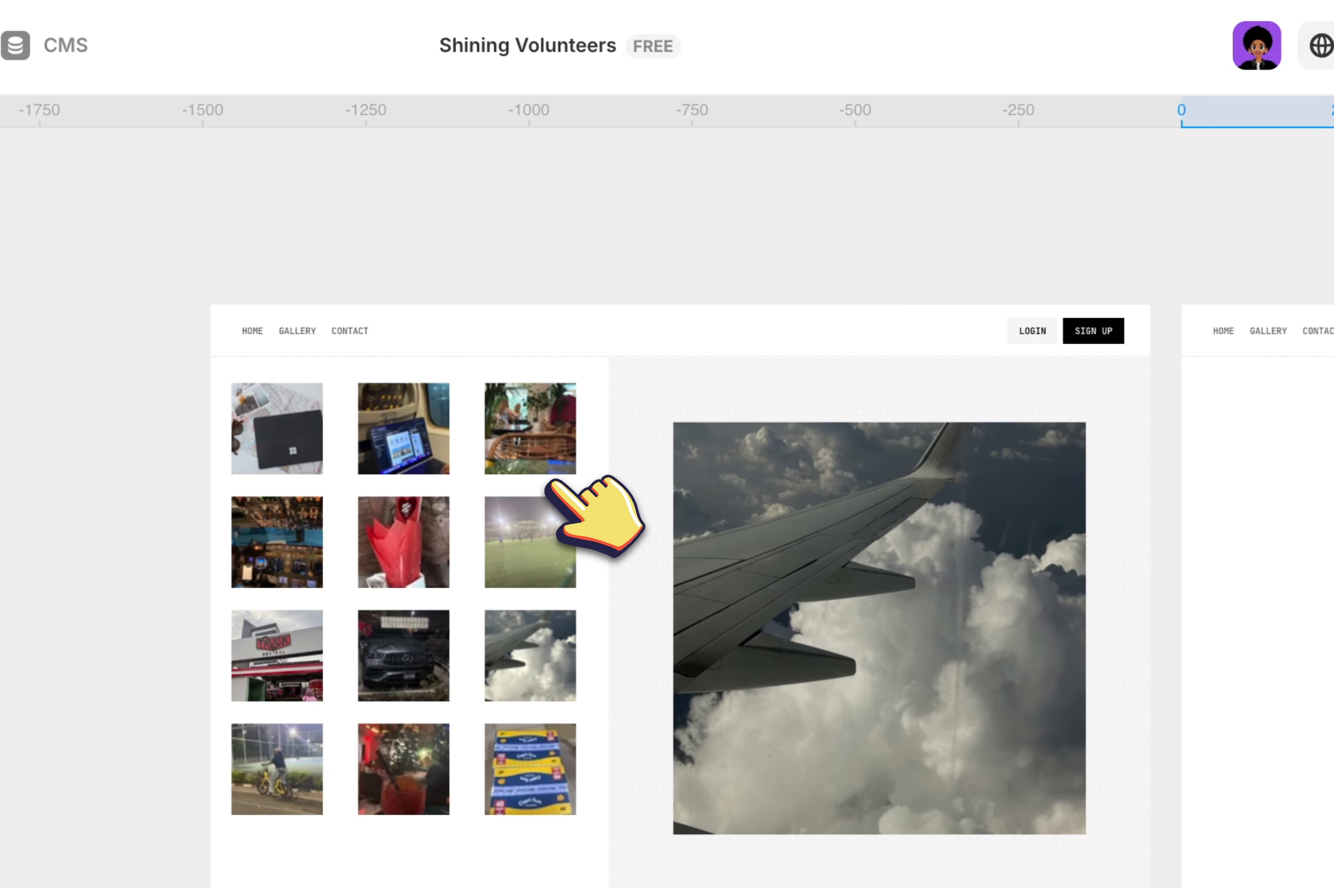
{"action": "left_click", "coordinate": [304, 416]}
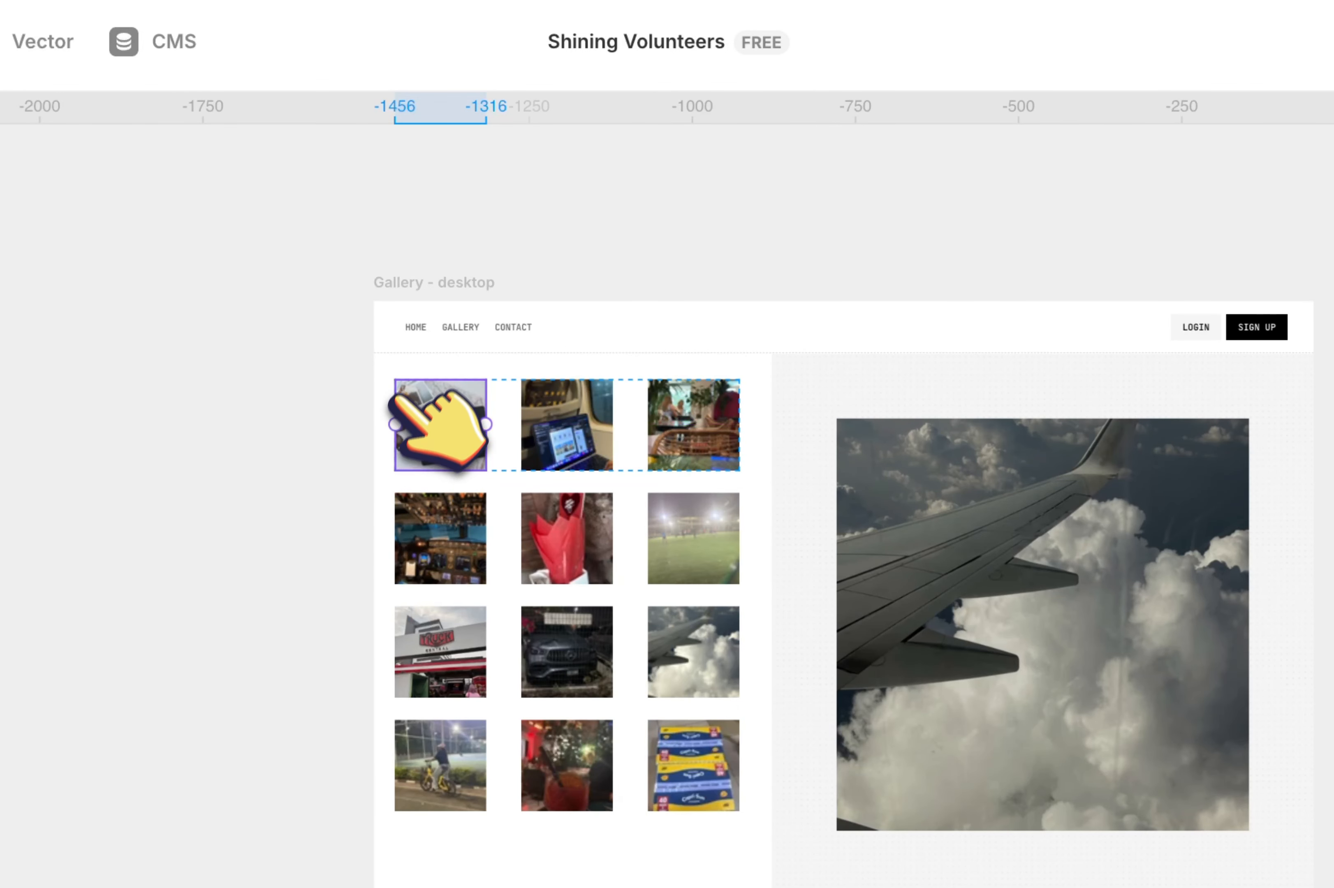
{"action": "left_click", "coordinate": [500, 411]}
Step: Extend the Hero section's height downward, close to the lower edge of the Desktop-large page
{"action": "scroll", "coordinate": [379, 487], "scroll_direction": "right", "scroll_amount": 10}
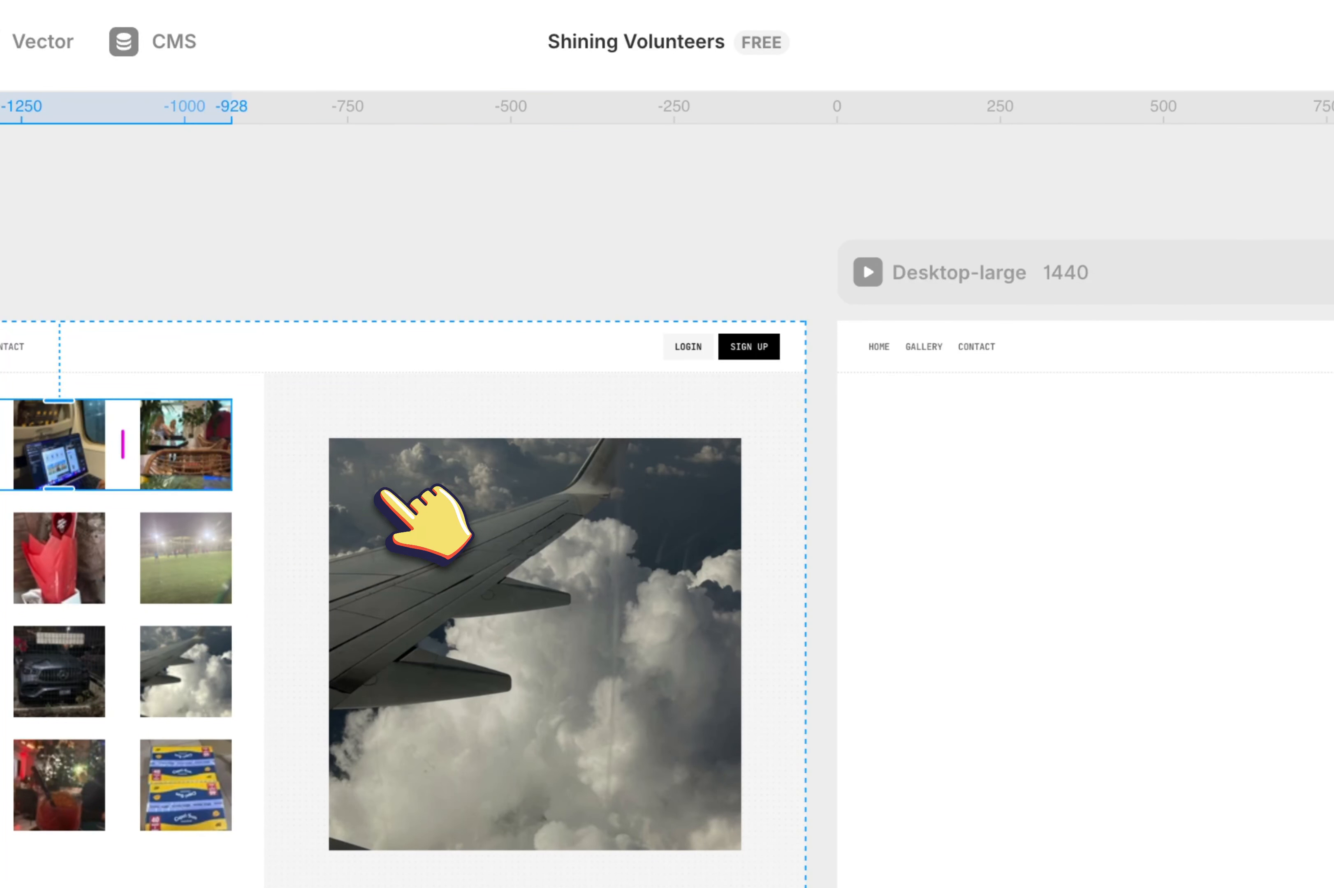
{"action": "scroll", "coordinate": [542, 525], "scroll_direction": "right", "scroll_amount": 5}
{"action": "left_click", "coordinate": [827, 467]}
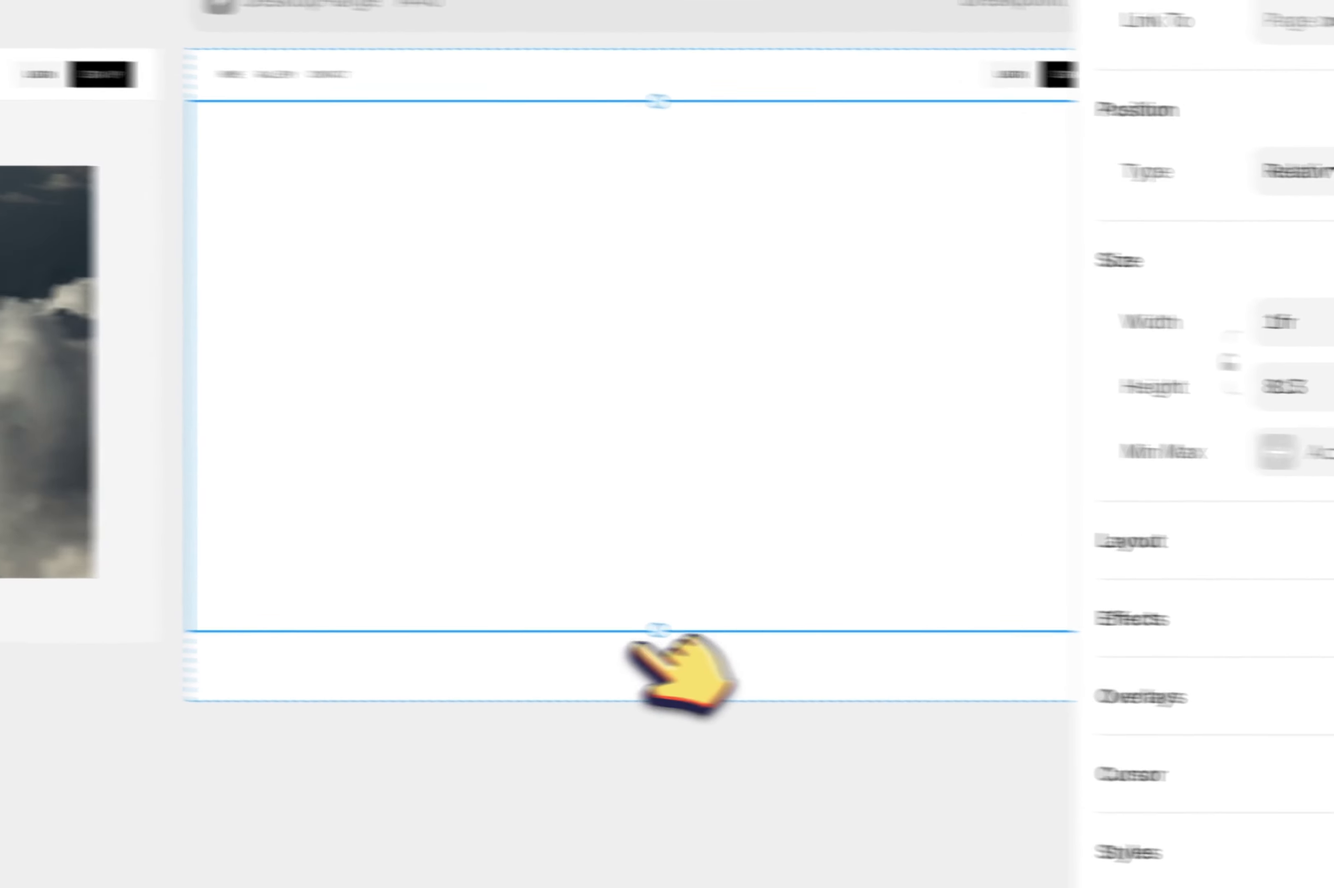
{"action": "left_click_drag", "start_coordinate": [658, 631], "coordinate": [659, 675]}
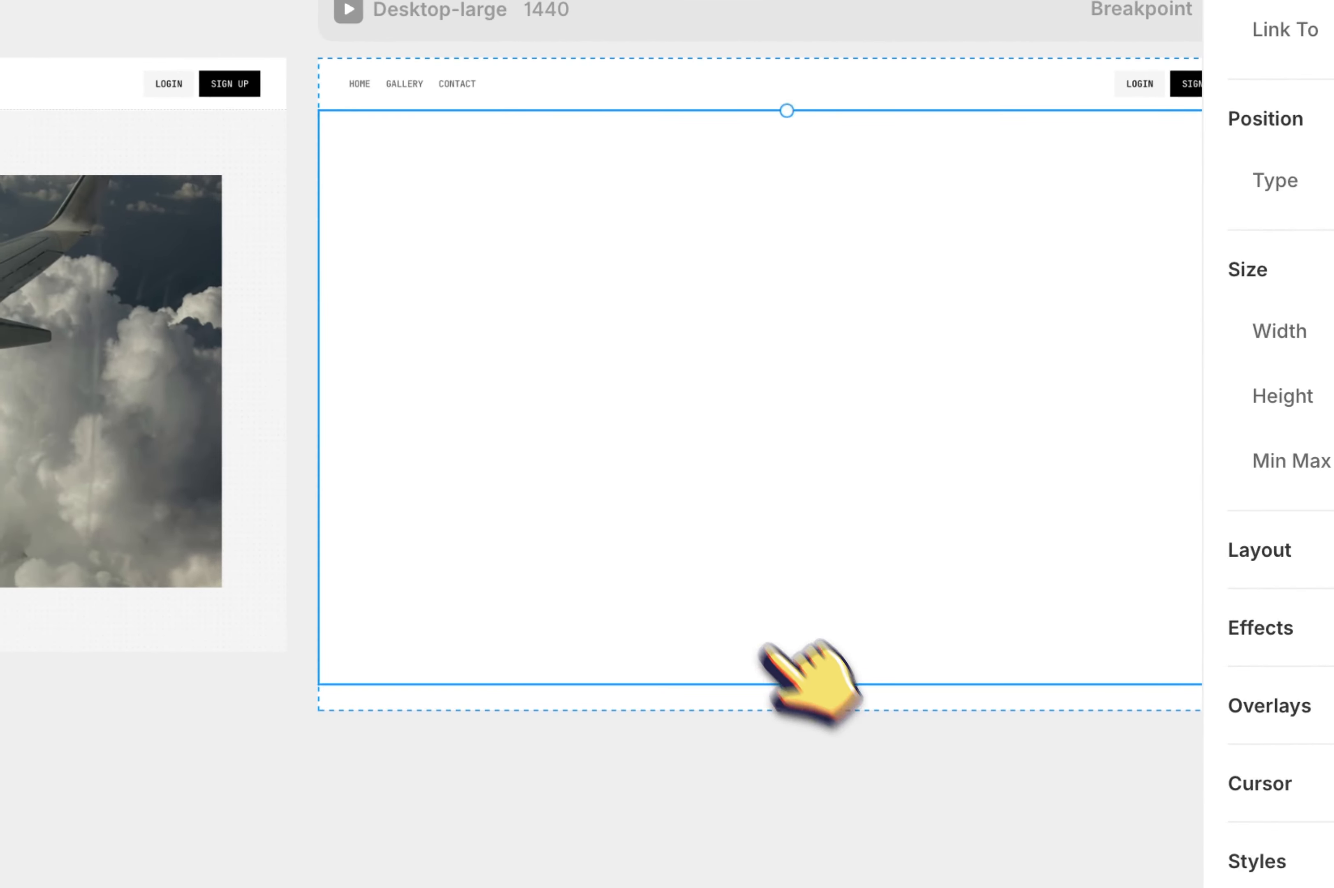
Step: Draw a frame about 626 high inside the Hero section, inset from its edges
{"action": "key", "text": "f"}
{"action": "left_click_drag", "start_coordinate": [253, 183], "coordinate": [847, 589]}
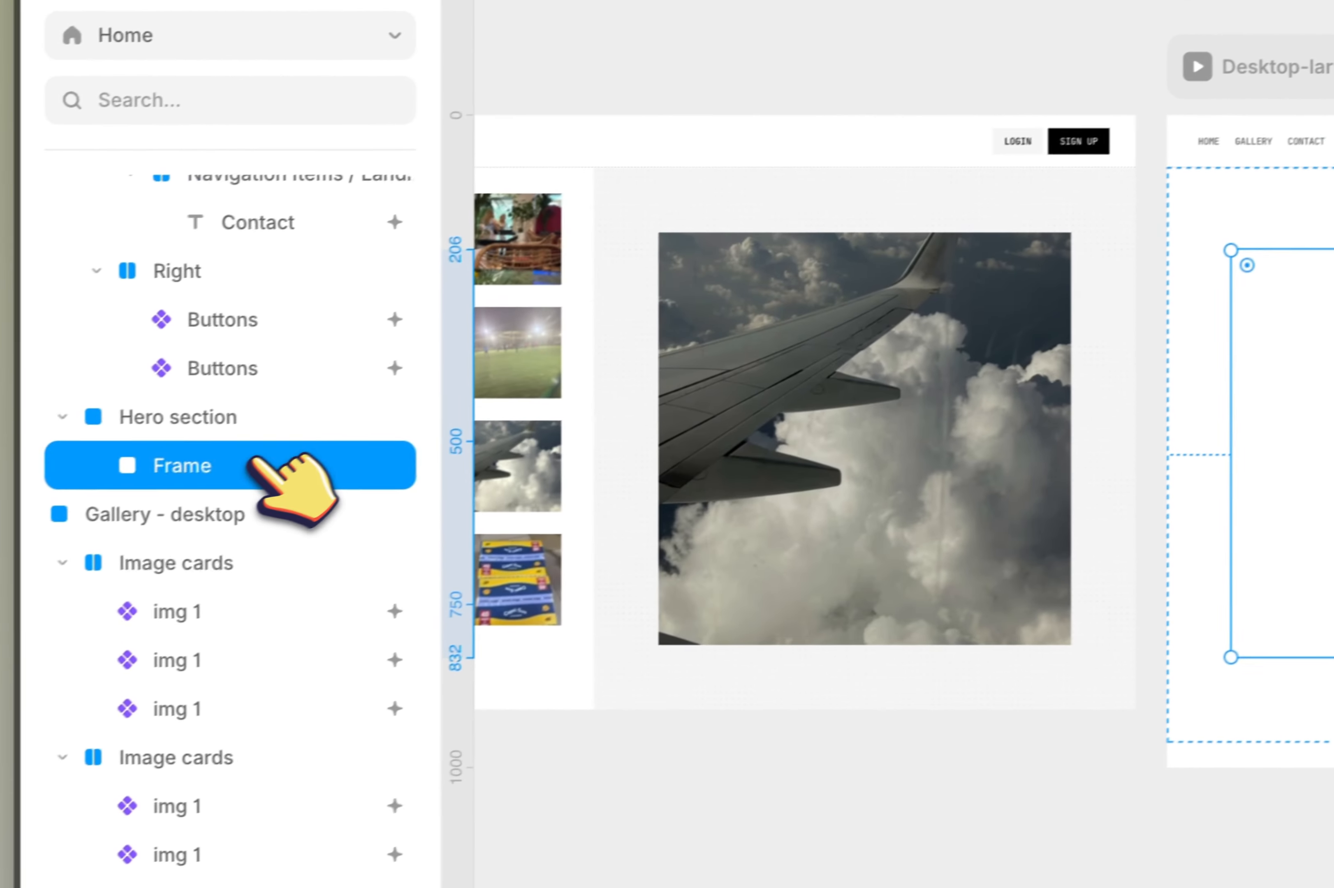
Step: Rename the new frame inside the Hero section as Container wrapper
{"action": "double_click", "coordinate": [268, 459]}
{"action": "type", "text": "Container"}
{"action": "key", "text": "Return"}
Step: Set the Hero section's height to fit its content and the Container wrapper's width to Fill
{"action": "left_click", "coordinate": [1325, 189]}
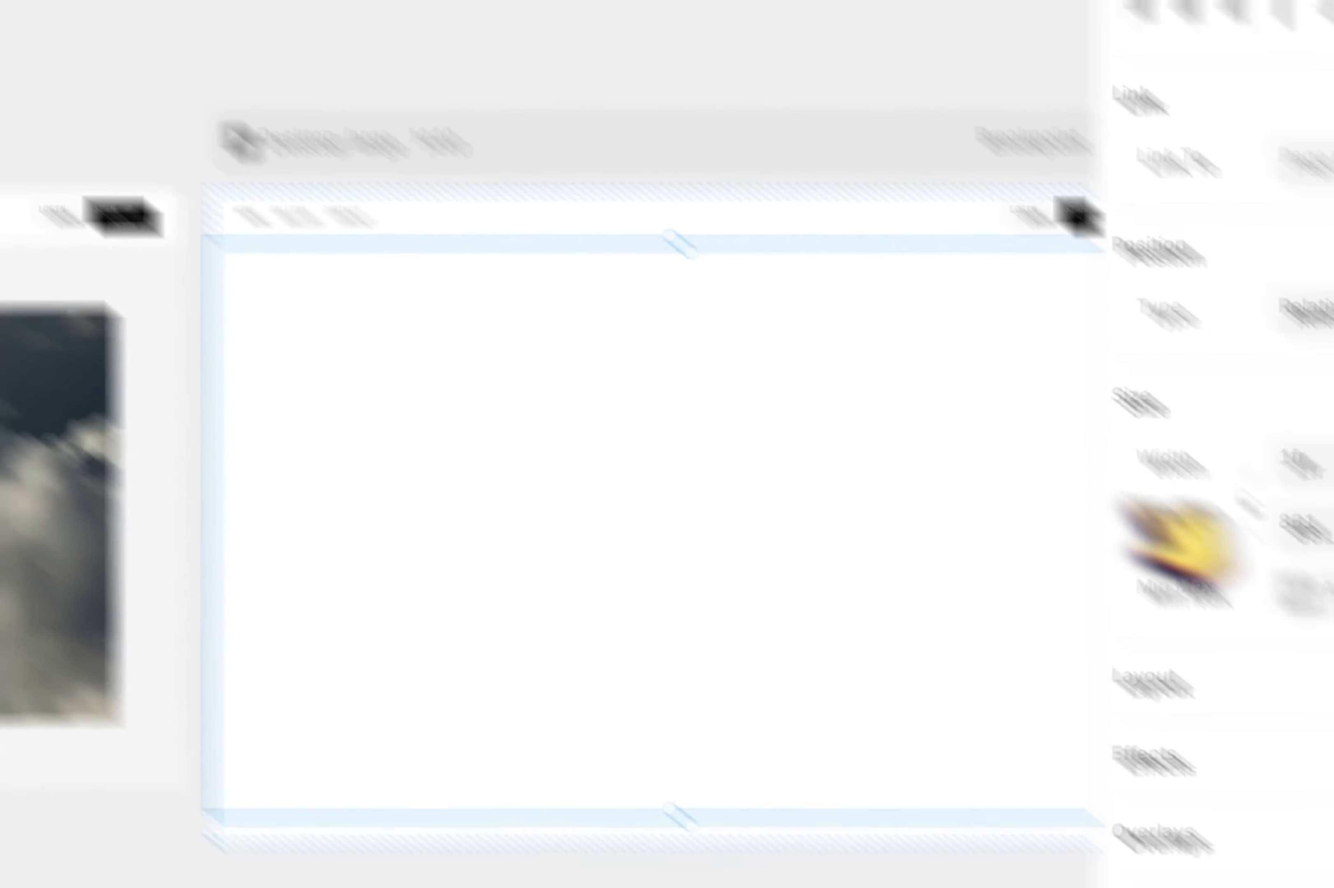
{"action": "left_click", "coordinate": [1028, 490]}
{"action": "left_click", "coordinate": [1202, 352]}
{"action": "left_click", "coordinate": [1180, 451]}
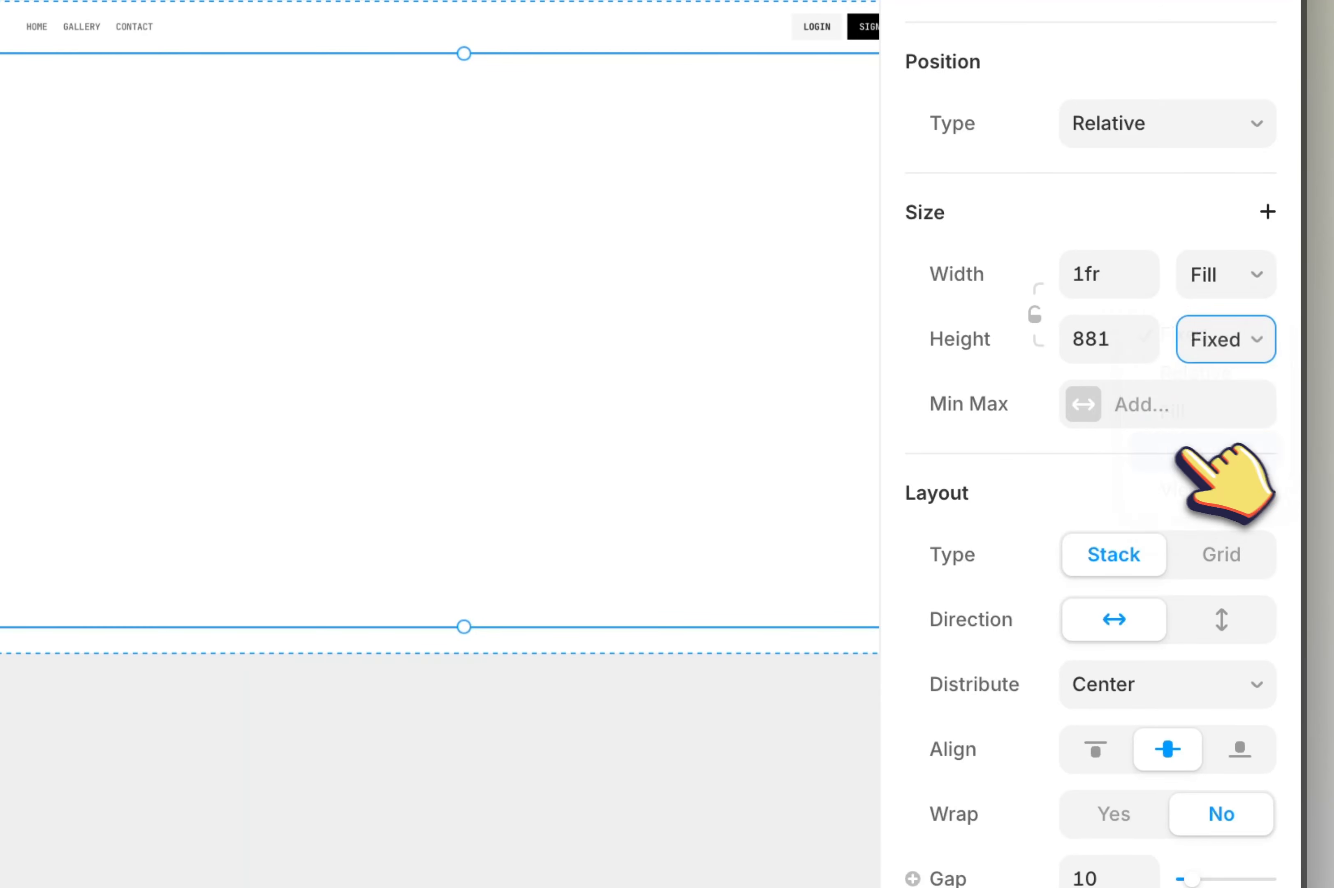
{"action": "left_click", "coordinate": [364, 316]}
{"action": "left_click", "coordinate": [1246, 392]}
{"action": "left_click", "coordinate": [1226, 473]}
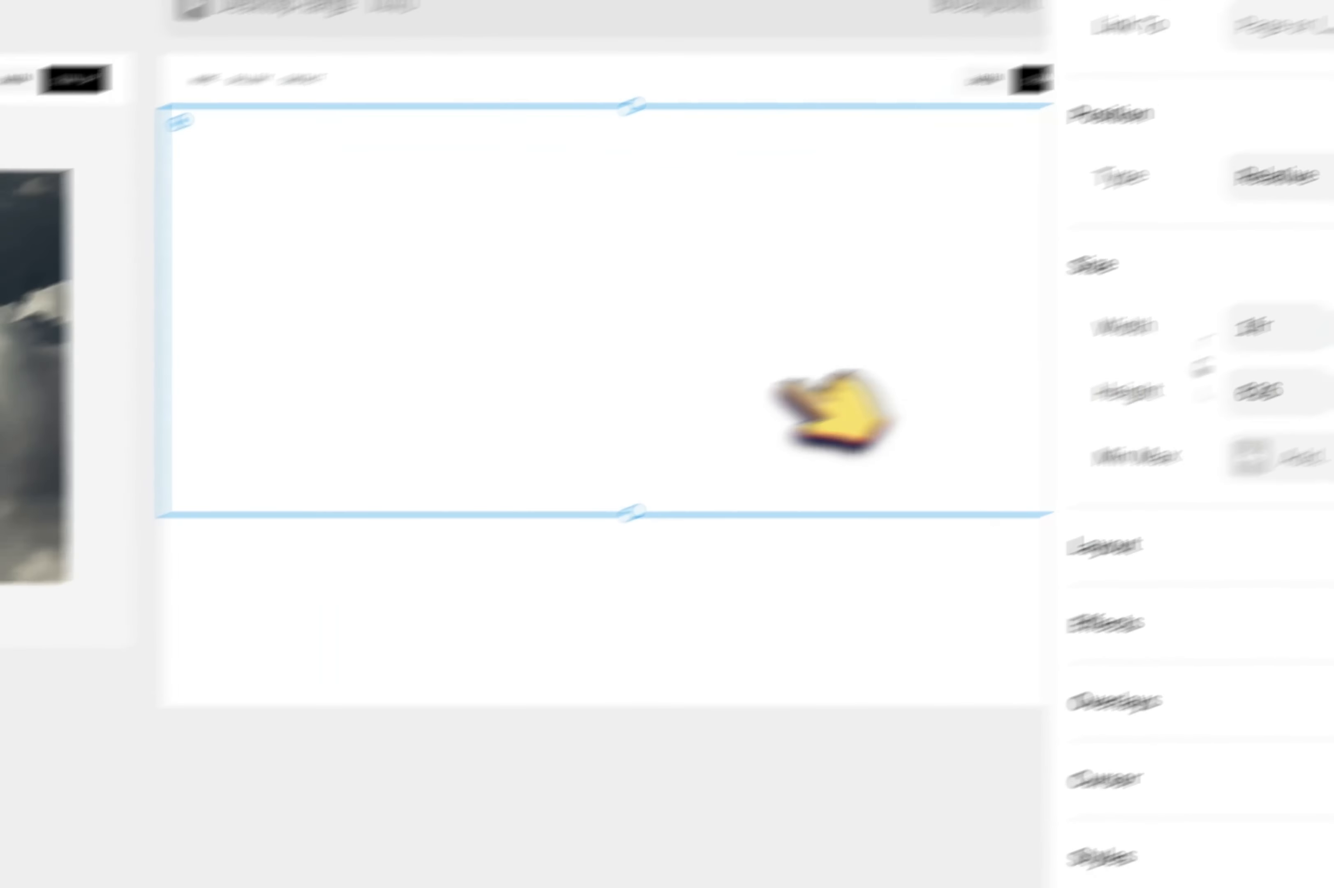
Step: Extend the Container wrapper's lower edge close to the bottom of the Desktop-large page, making it 886 high
{"action": "left_click_drag", "start_coordinate": [823, 584], "coordinate": [820, 578]}
{"action": "key", "text": "ctrl+z"}
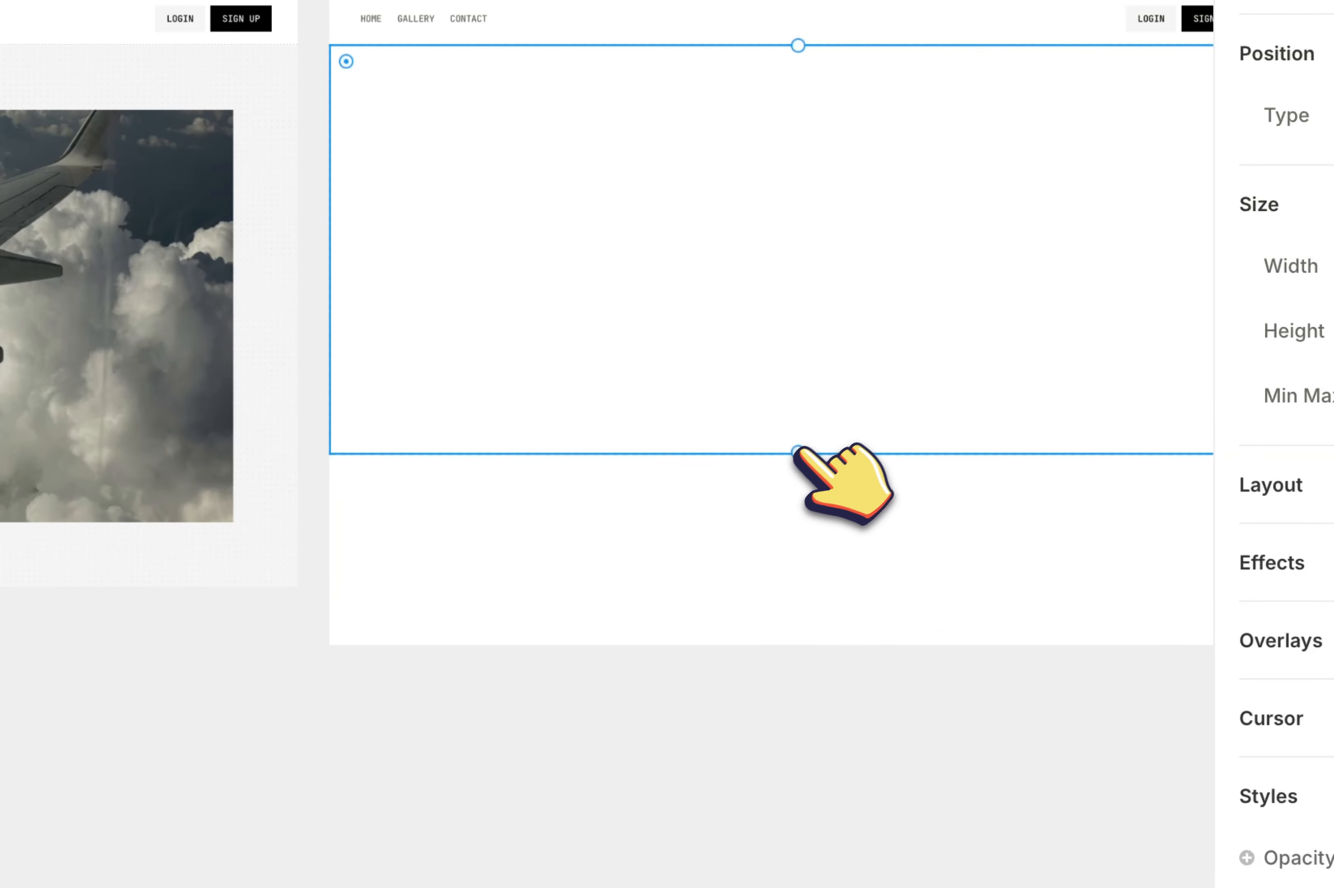
{"action": "left_click_drag", "start_coordinate": [798, 451], "coordinate": [799, 622]}
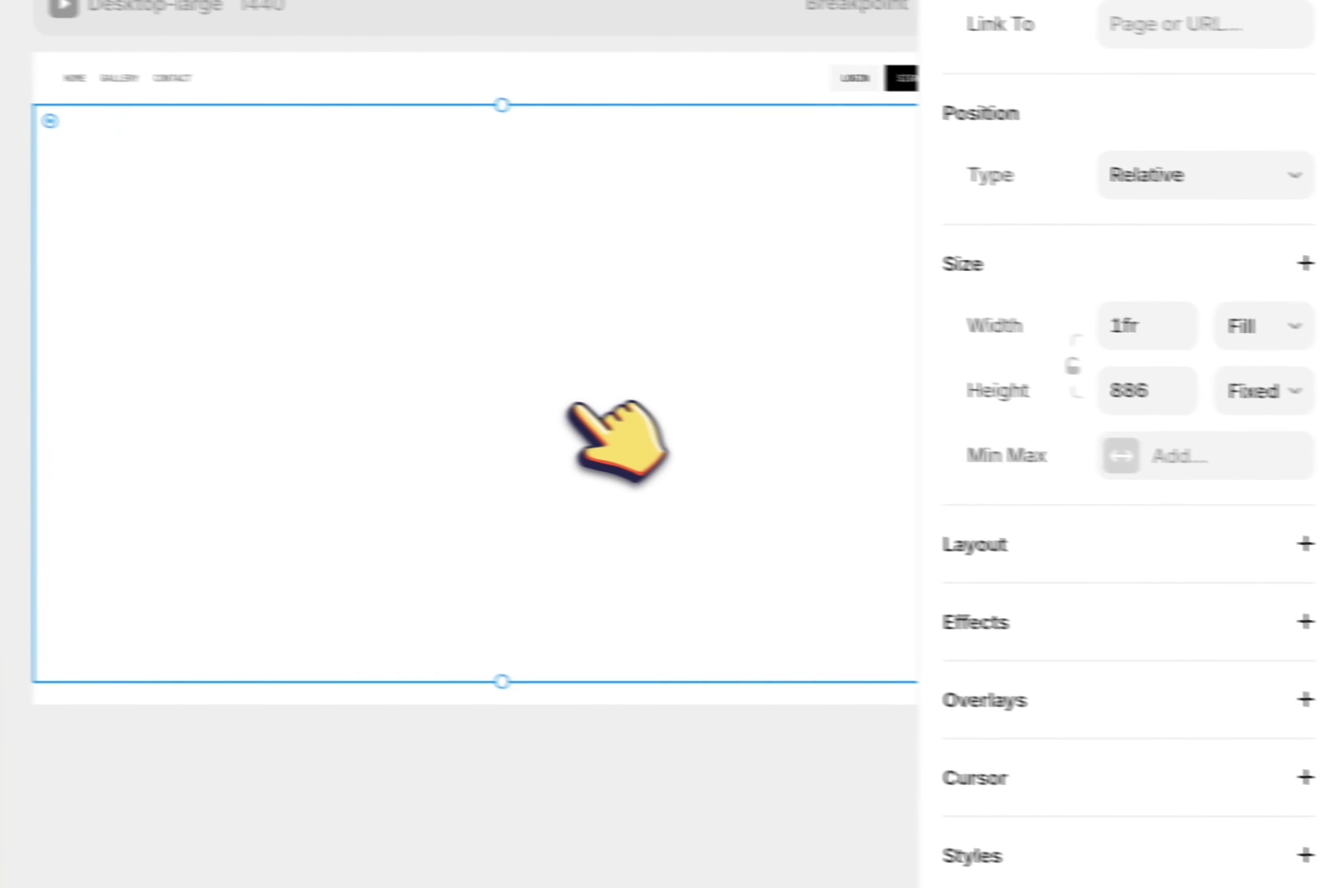
Step: Add a horizontal, centred stack layout to the Container wrapper and enable separate padding for each side
{"action": "scroll", "coordinate": [1174, 508], "scroll_direction": "down", "scroll_amount": 5}
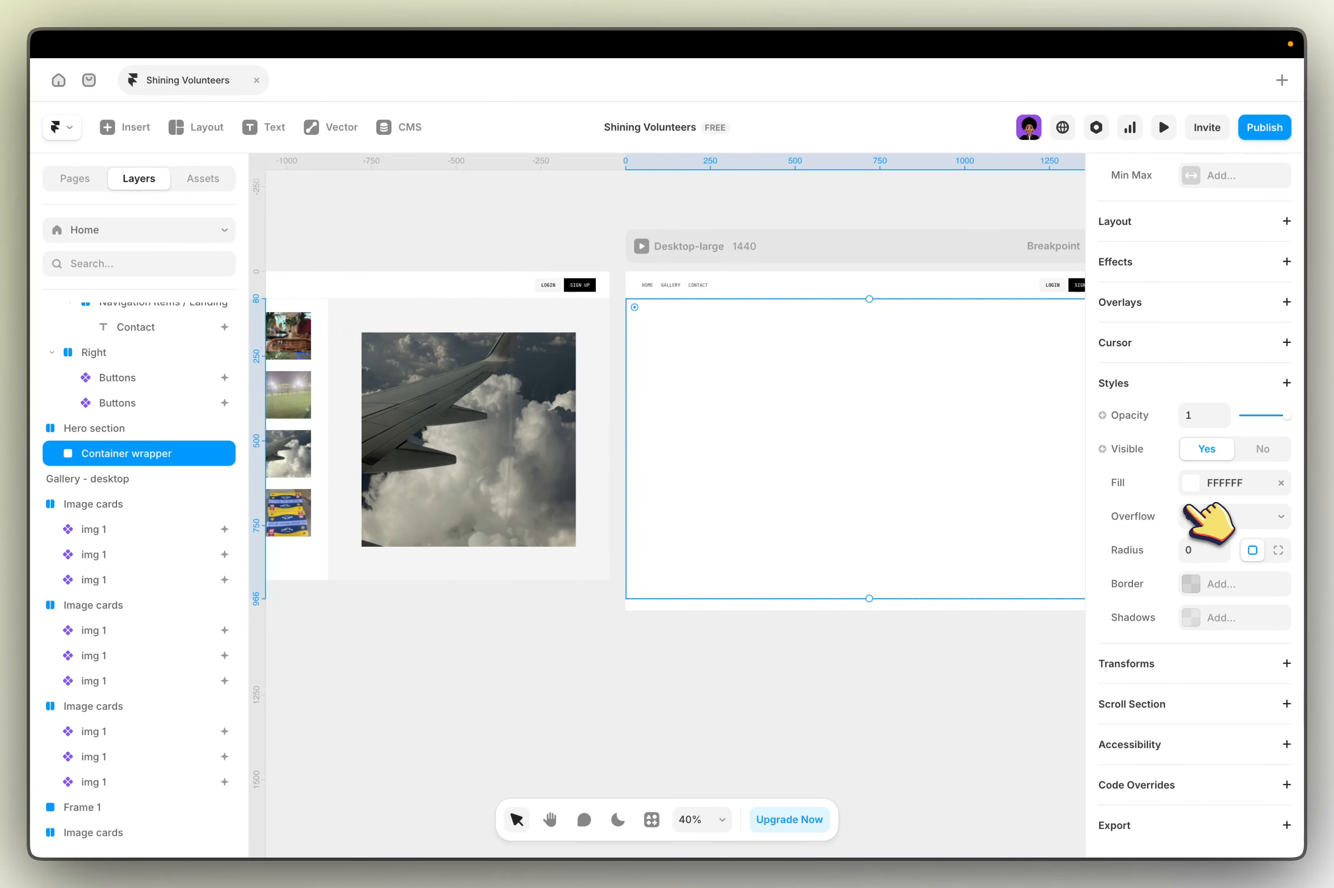
{"action": "scroll", "coordinate": [1156, 422], "scroll_direction": "up", "scroll_amount": 5}
{"action": "scroll", "coordinate": [969, 431], "scroll_direction": "left", "scroll_amount": 2}
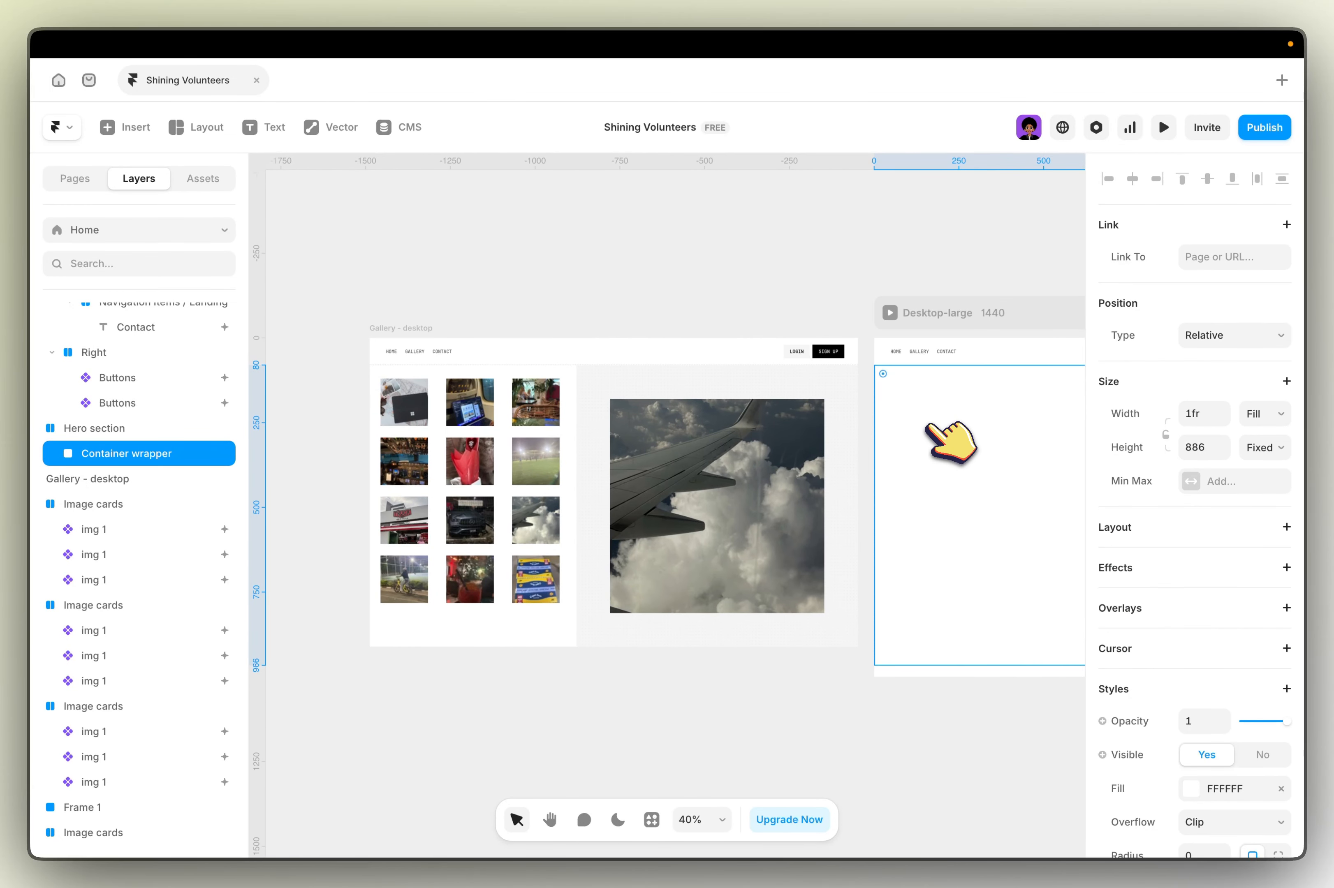
{"action": "scroll", "coordinate": [927, 425], "scroll_direction": "down", "scroll_amount": 2}
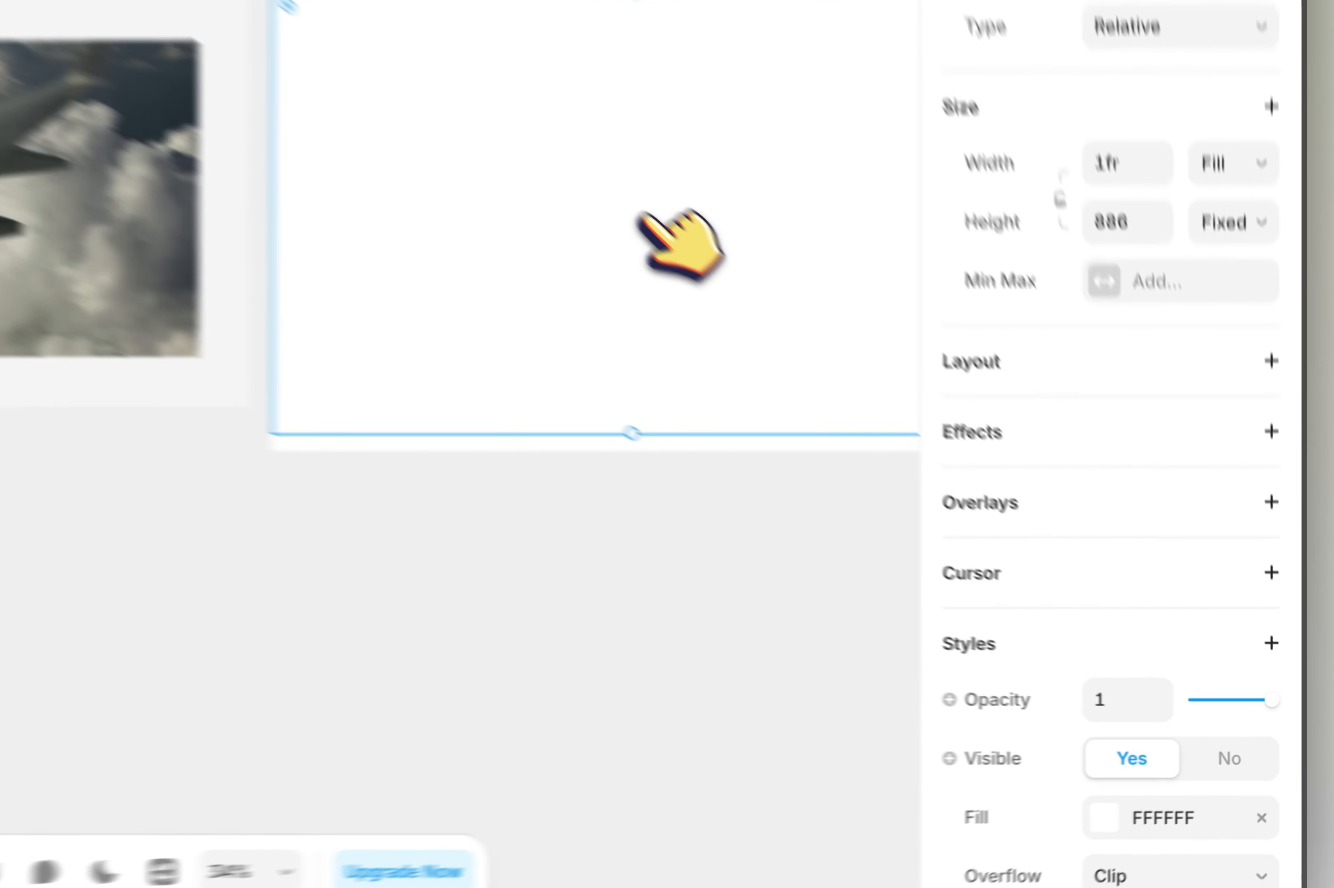
{"action": "left_click", "coordinate": [1168, 524]}
{"action": "left_click", "coordinate": [1251, 711]}
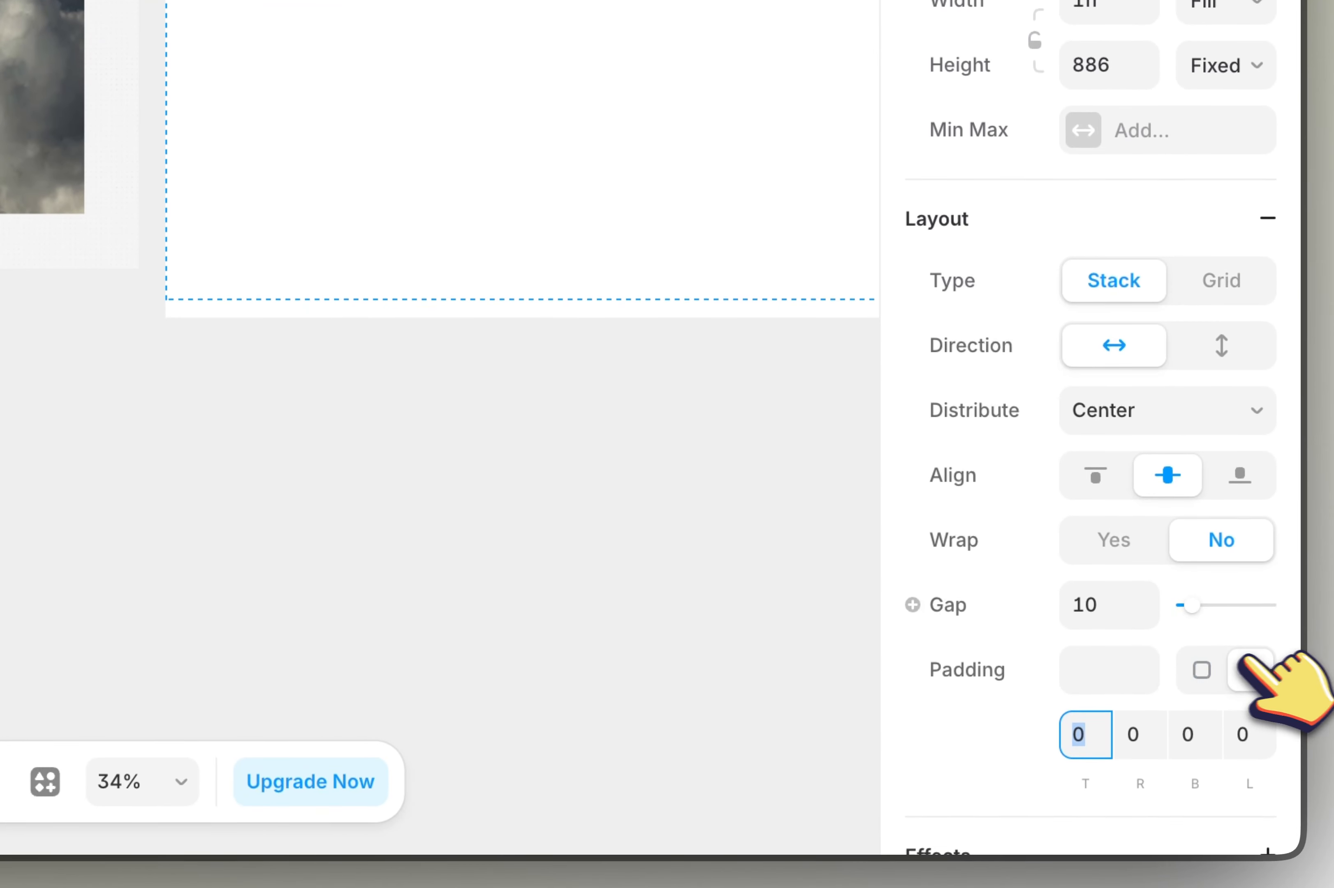
Step: Measure the distances from an image card in the desktop gallery to the gallery's edges
{"action": "left_click", "coordinate": [375, 391]}
{"action": "key", "text": "alt"}
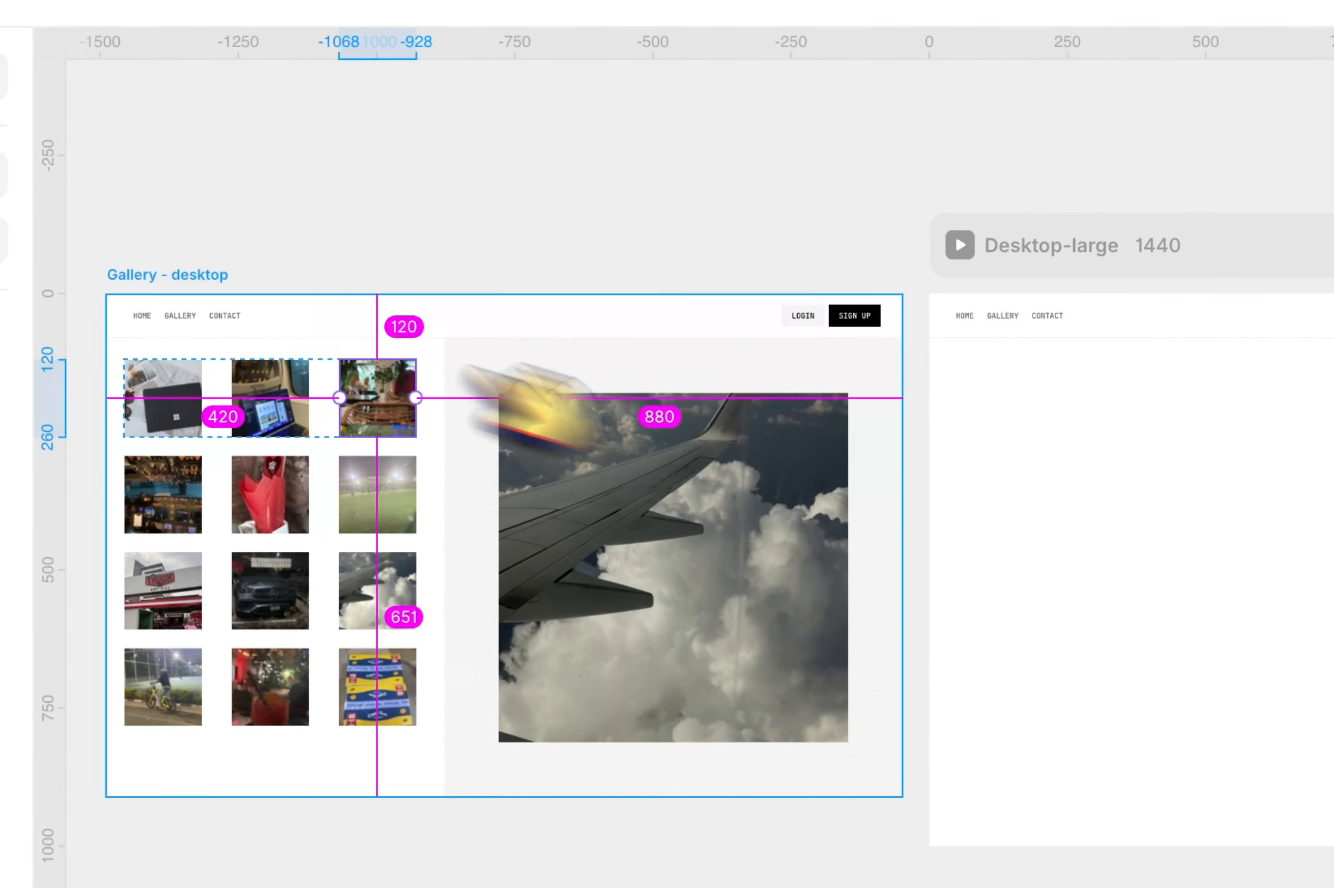
{"action": "left_click", "coordinate": [1112, 559]}
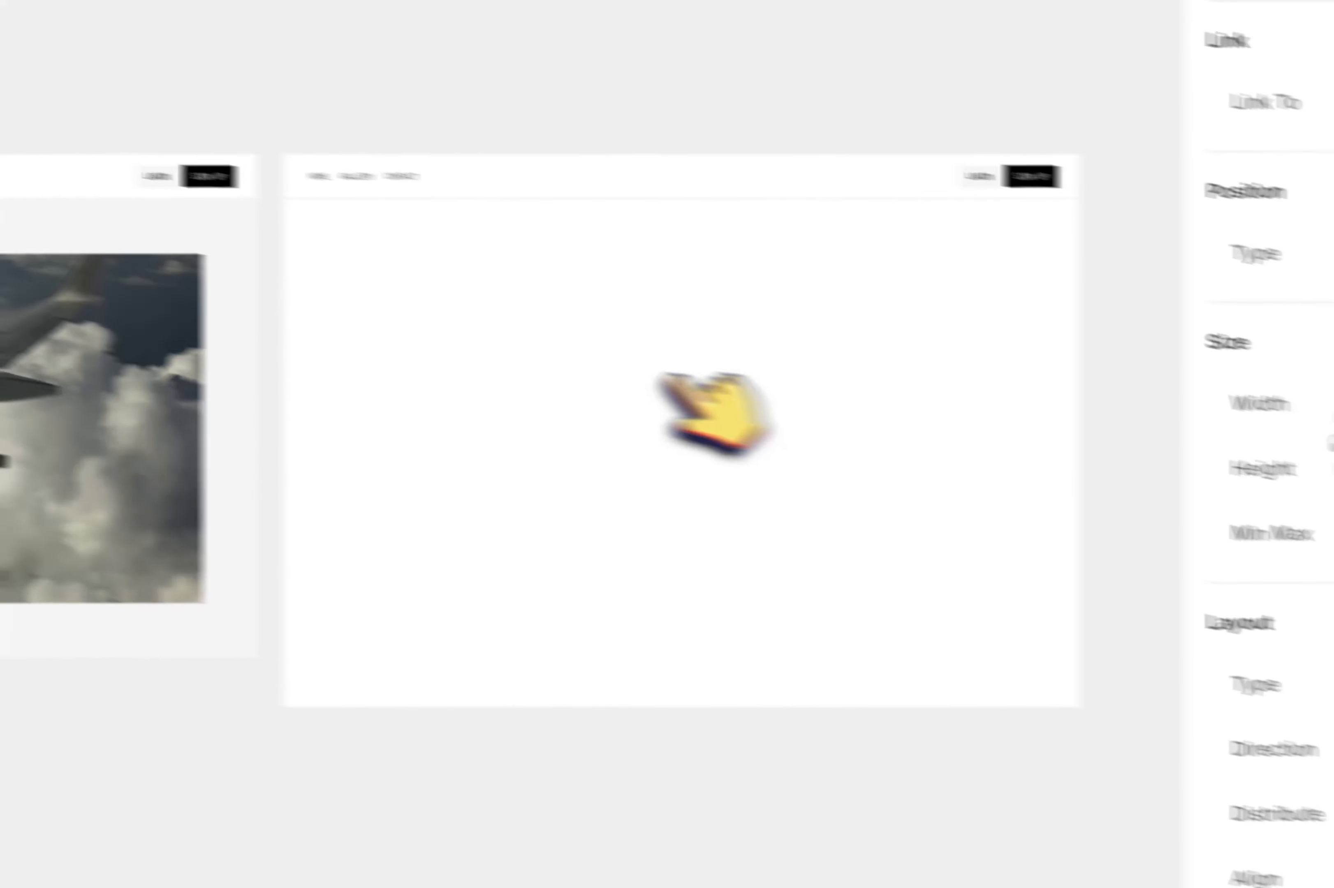
Step: Draw a frame about 646 by 831 inside the Container wrapper and name it right image
{"action": "scroll", "coordinate": [662, 377], "scroll_direction": "right", "scroll_amount": 2}
{"action": "scroll", "coordinate": [449, 376], "scroll_direction": "left", "scroll_amount": 3}
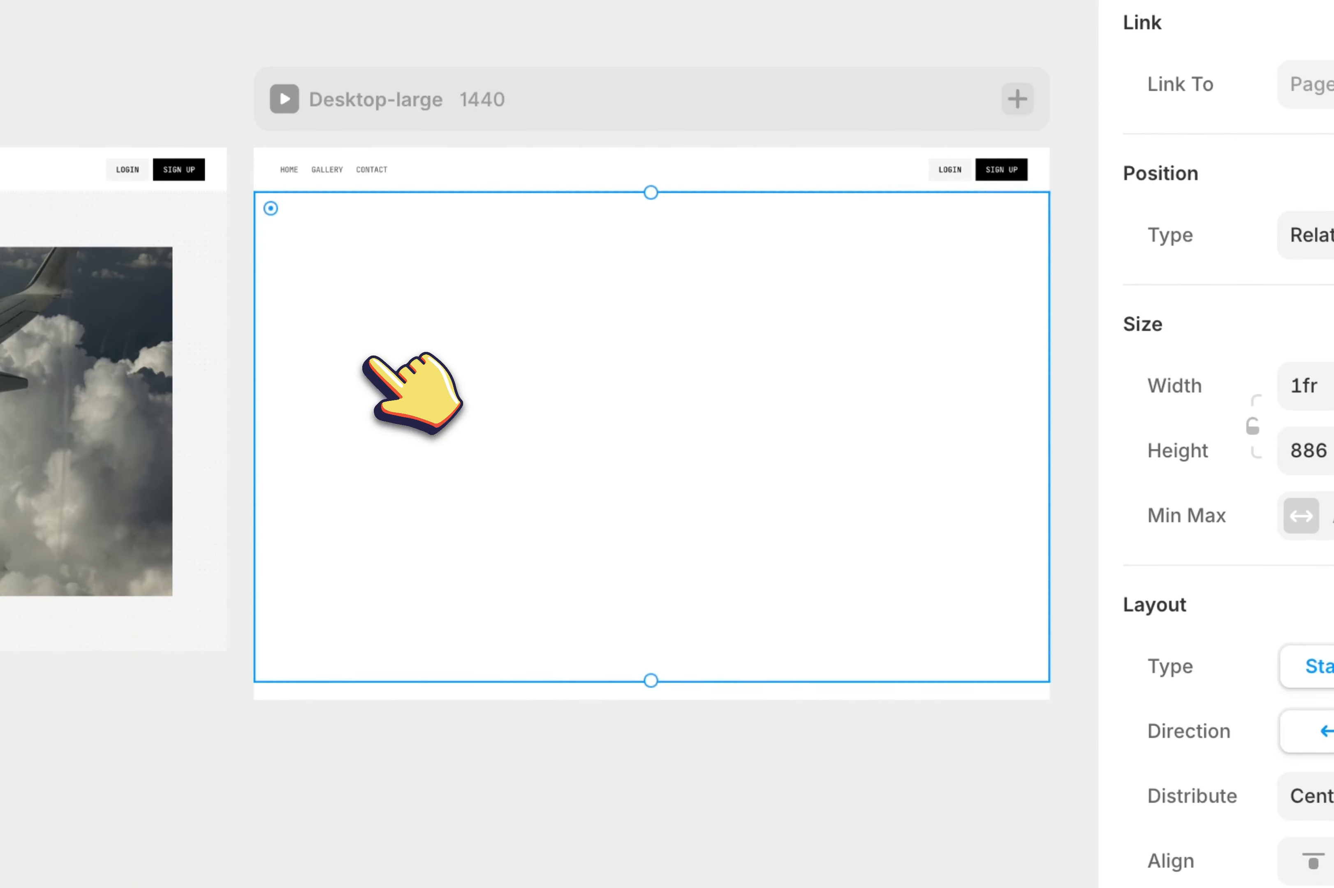
{"action": "scroll", "coordinate": [367, 358], "scroll_direction": "right", "scroll_amount": 2}
{"action": "scroll", "coordinate": [367, 359], "scroll_direction": "down", "scroll_amount": 1}
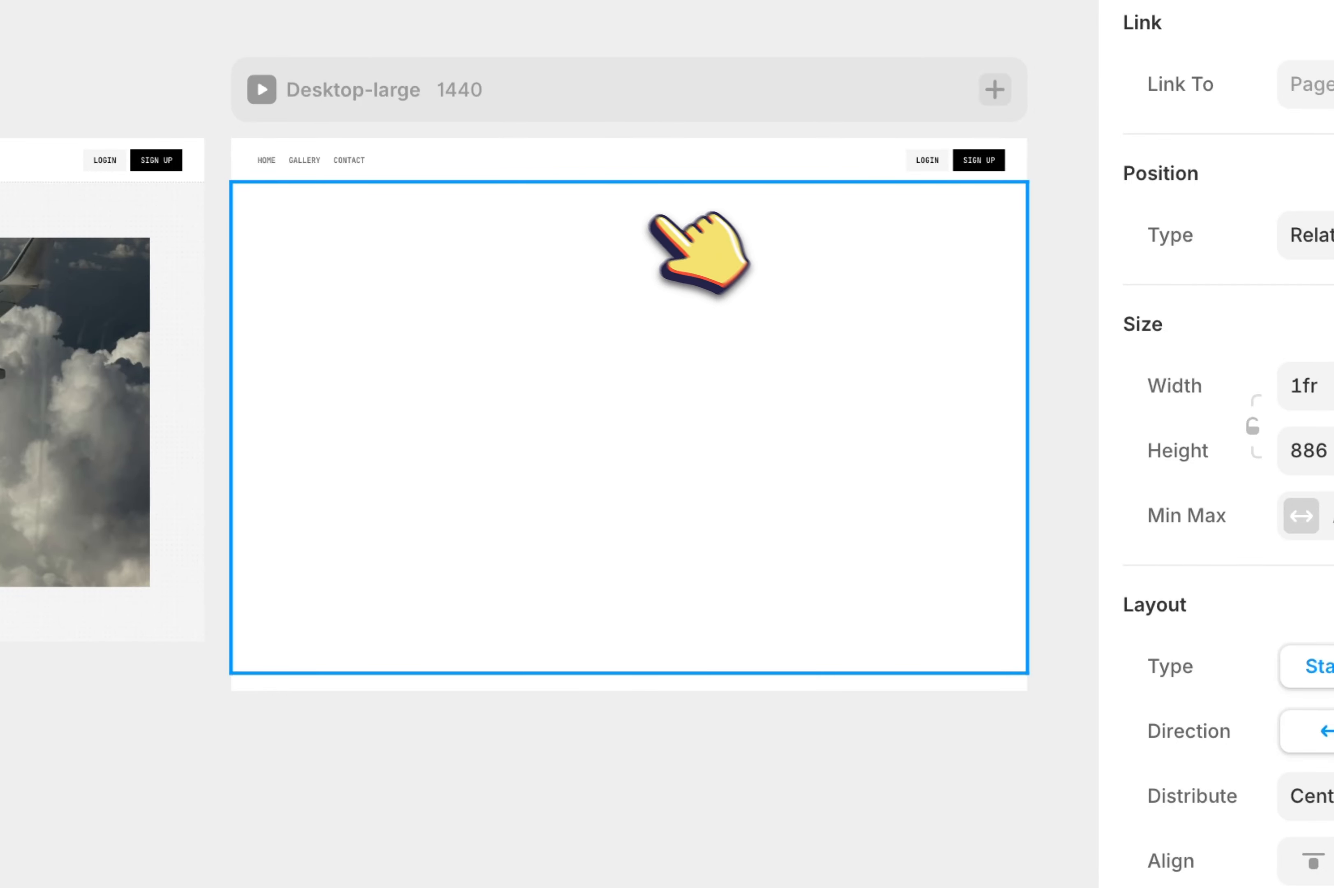
{"action": "mouse_move", "coordinate": [620, 212]}
{"action": "left_mouse_down"}
{"action": "mouse_move", "coordinate": [878, 617]}
{"action": "mouse_move", "coordinate": [976, 671]}
{"action": "left_mouse_up"}
{"action": "double_click", "coordinate": [270, 454]}
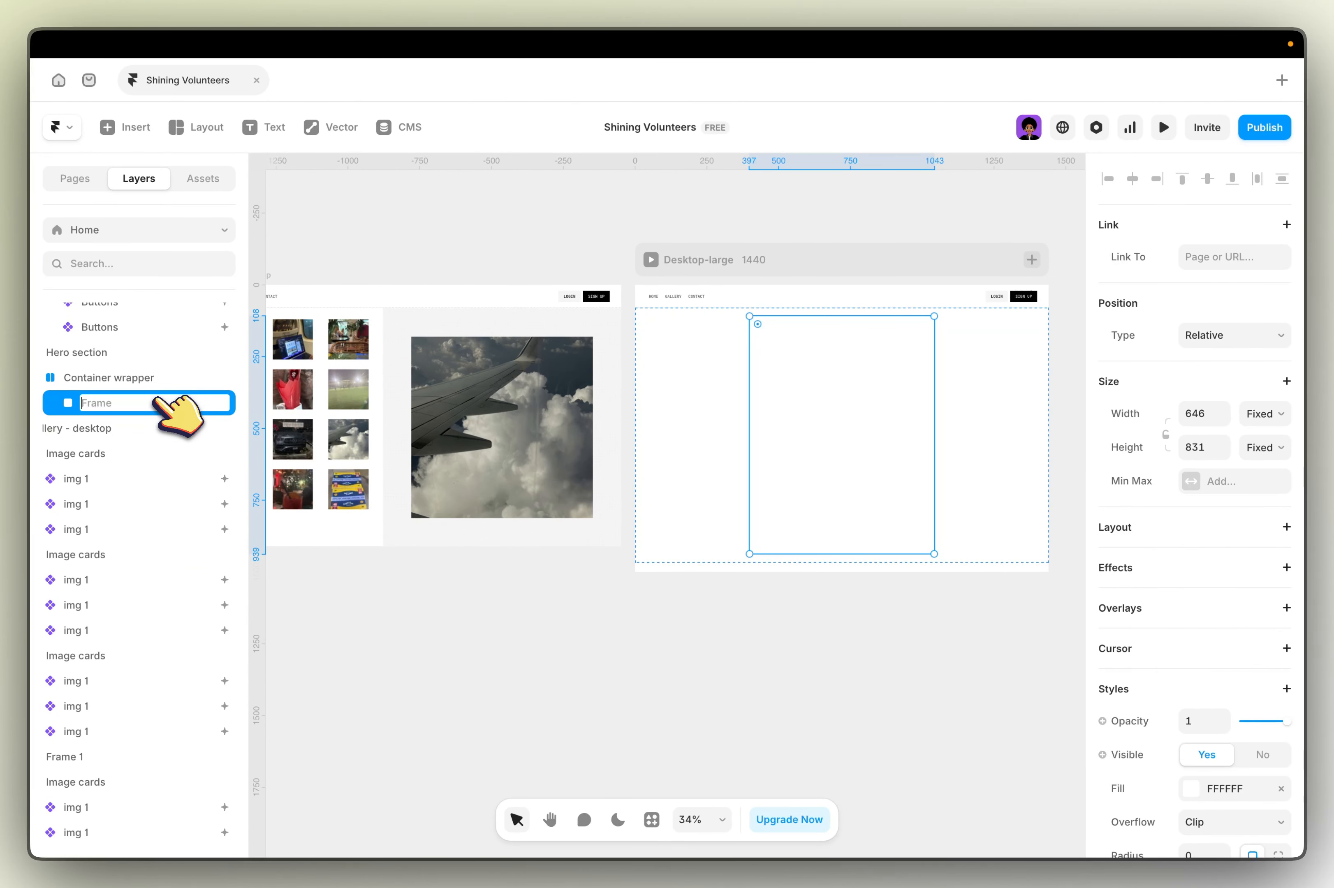
{"action": "type", "text": "right image"}
{"action": "key", "text": "Return"}
Step: Duplicate the right image frame and rename the first of the two frames Left
{"action": "key", "text": "super+d"}
{"action": "double_click", "coordinate": [133, 400]}
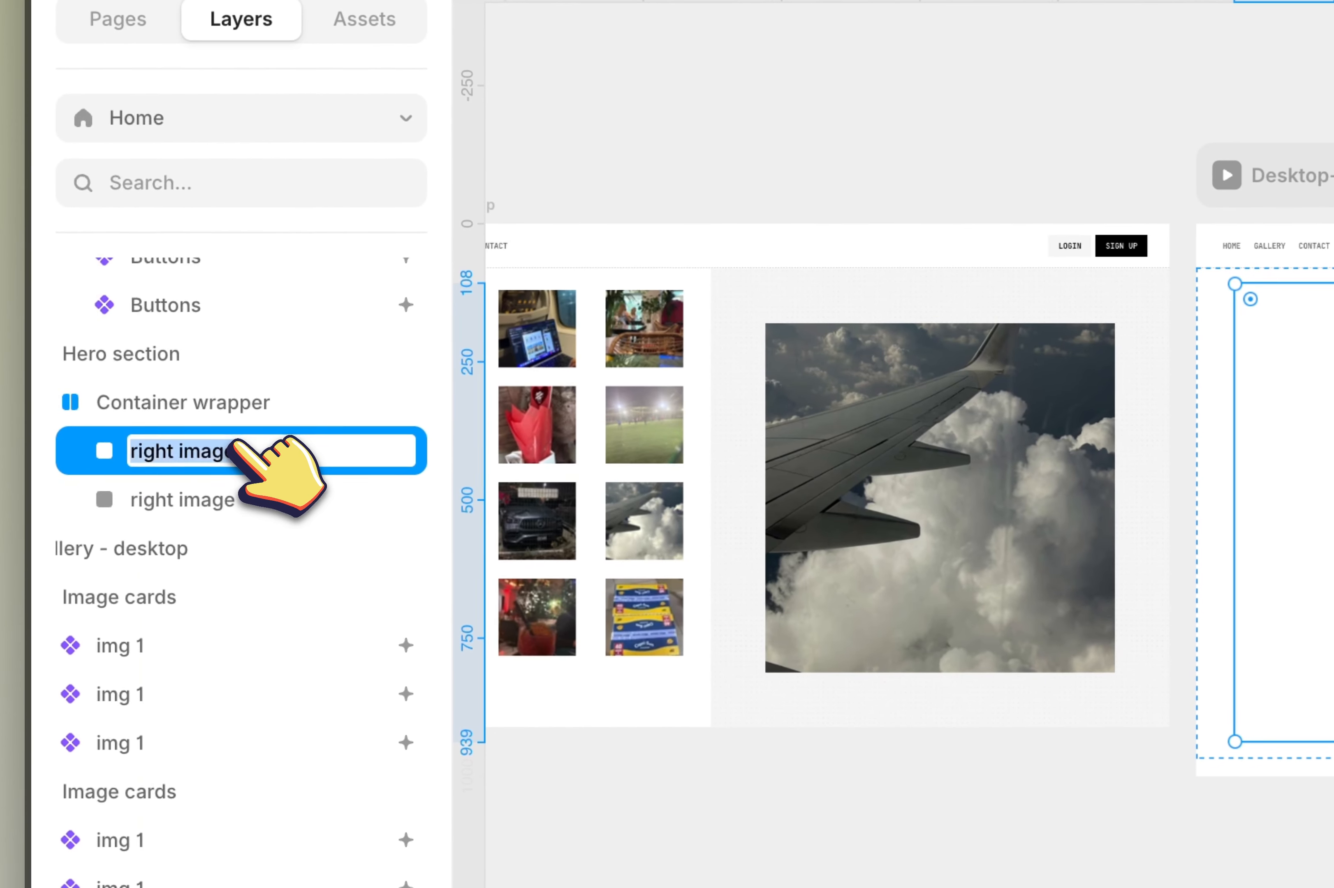
{"action": "type", "text": "Lef"}
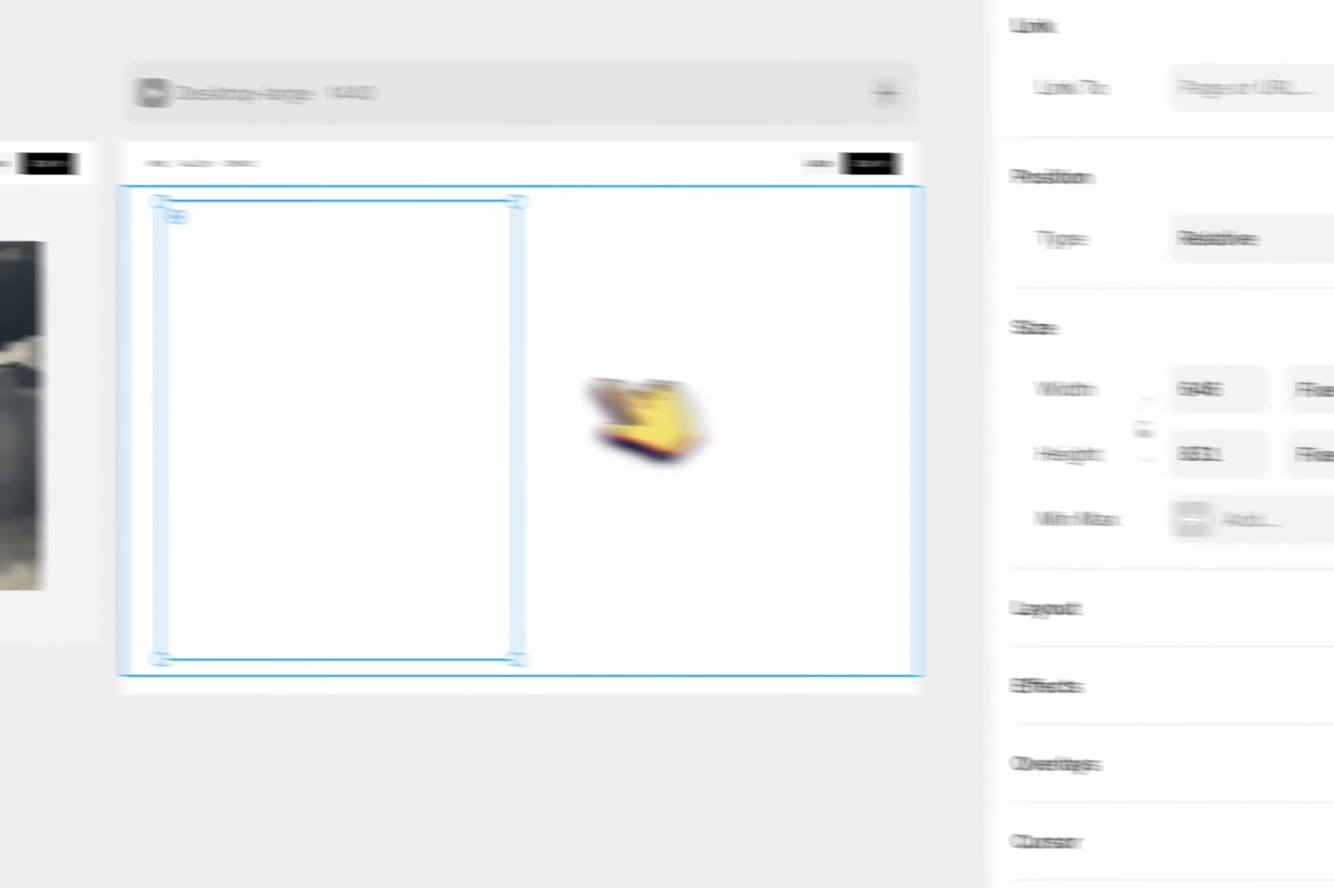
Step: Set the width of both the Left and right image frames to Fill
{"action": "left_click", "coordinate": [602, 412]}
{"action": "key", "text": "super+a"}
{"action": "left_click", "coordinate": [1202, 400]}
{"action": "left_click", "coordinate": [1177, 473]}
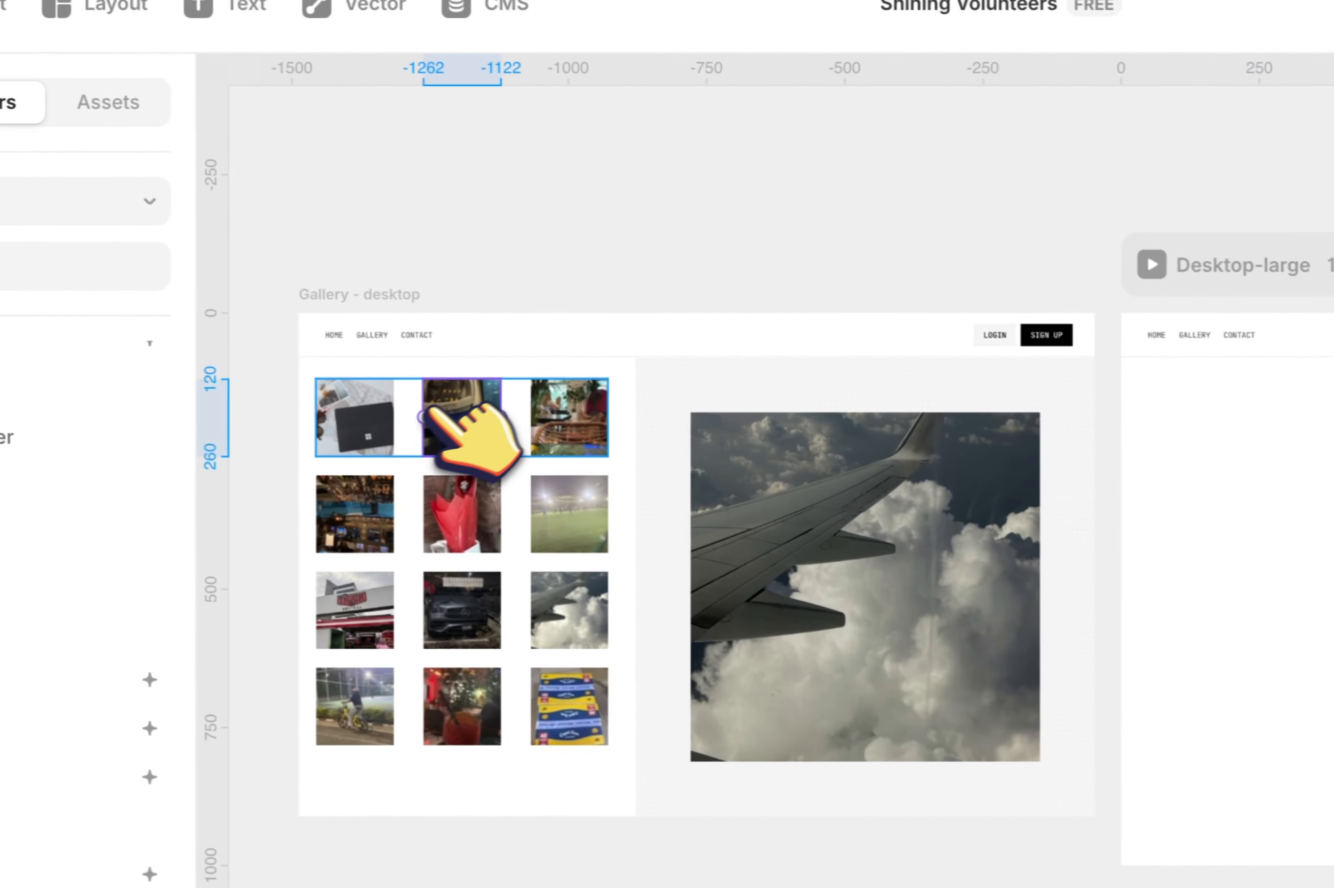
Step: Select all the image cards in the desktop gallery's photo grid
{"action": "left_click", "coordinate": [399, 419]}
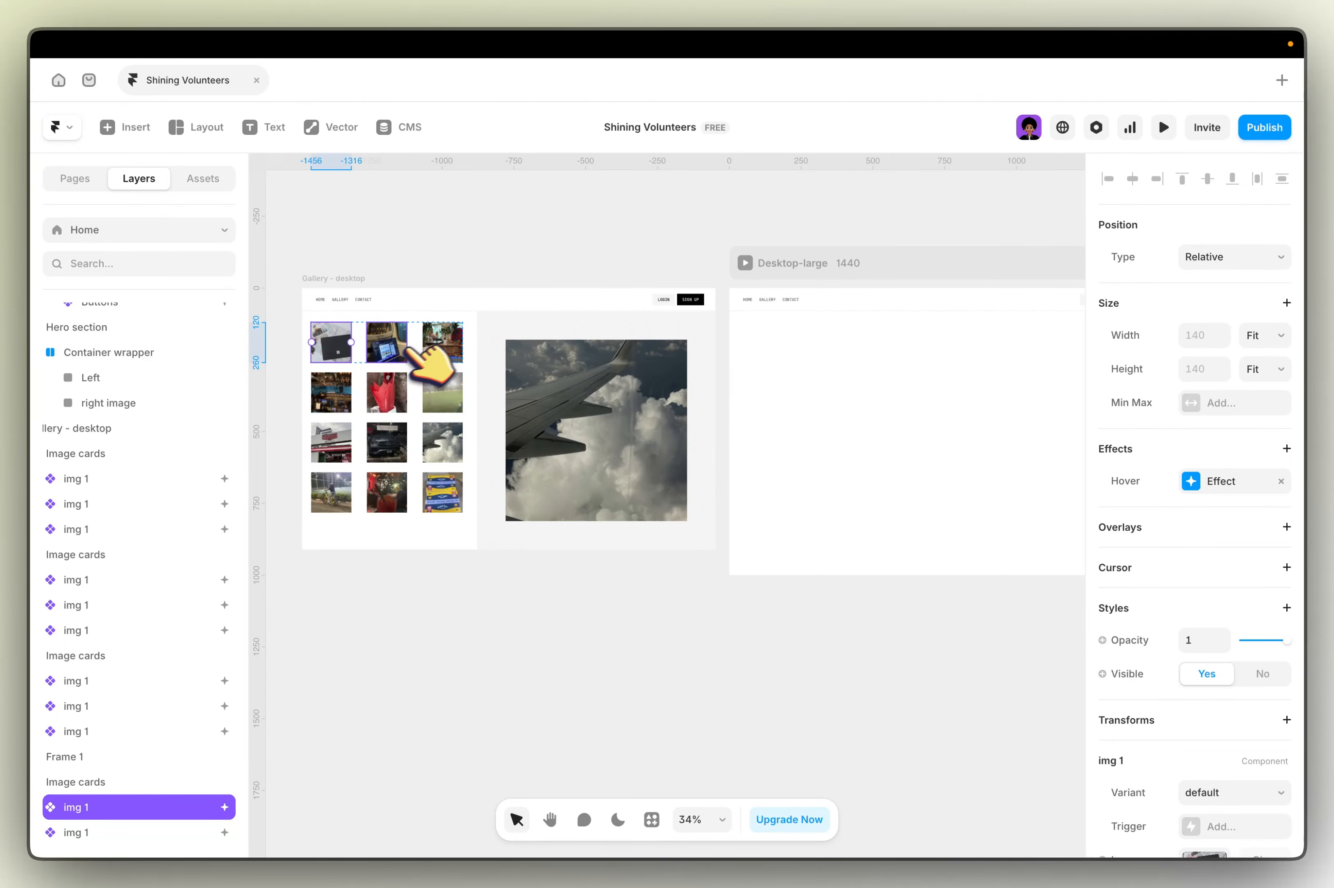
{"action": "left_click", "coordinate": [405, 349], "text": "shift"}
{"action": "left_click", "coordinate": [432, 350], "text": "shift"}
{"action": "left_click", "coordinate": [328, 392], "text": "shift"}
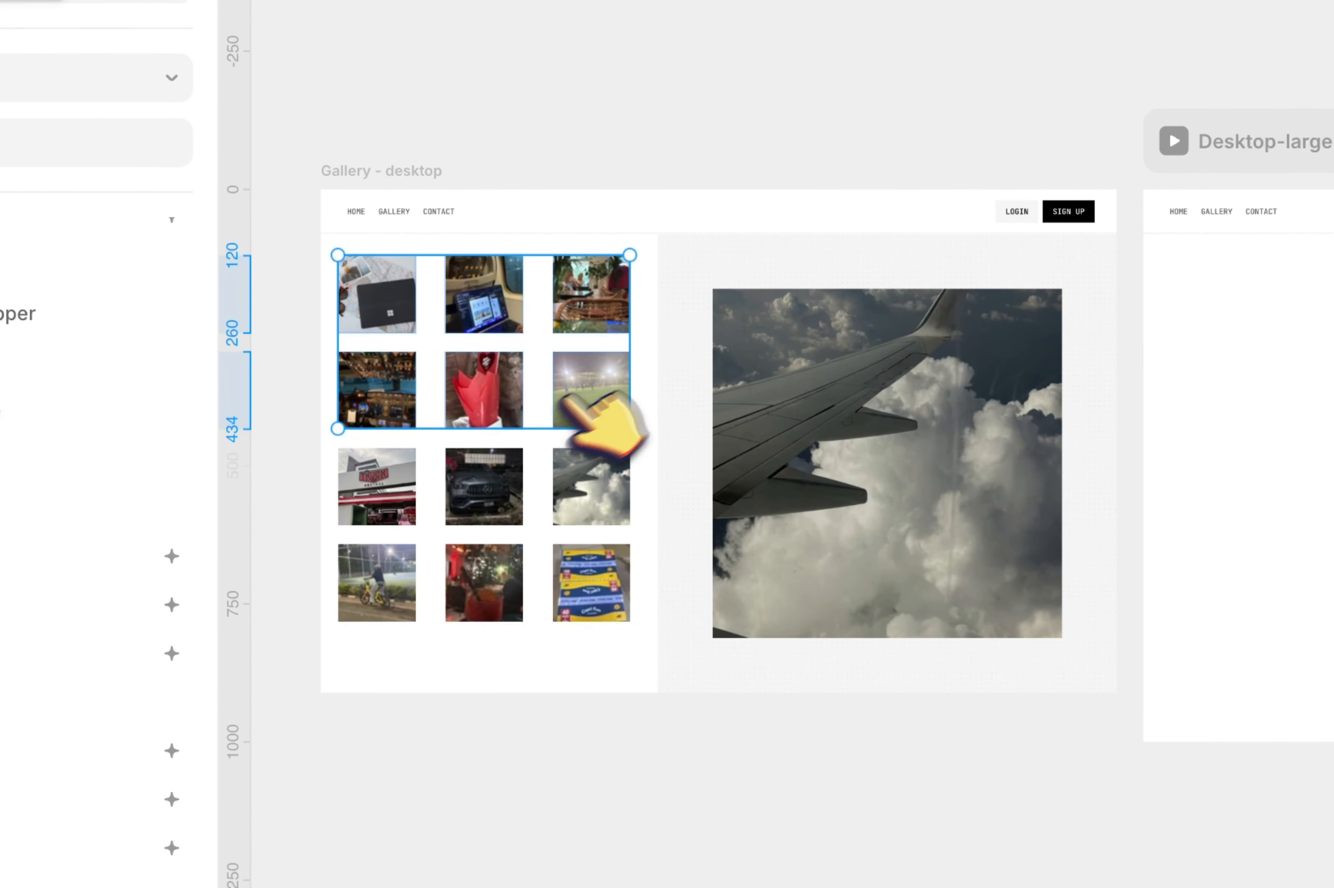
{"action": "left_click", "coordinate": [387, 471], "text": "shift"}
{"action": "left_click", "coordinate": [499, 485], "text": "shift"}
{"action": "left_click", "coordinate": [567, 499], "text": "shift"}
{"action": "left_click", "coordinate": [419, 568], "text": "shift"}
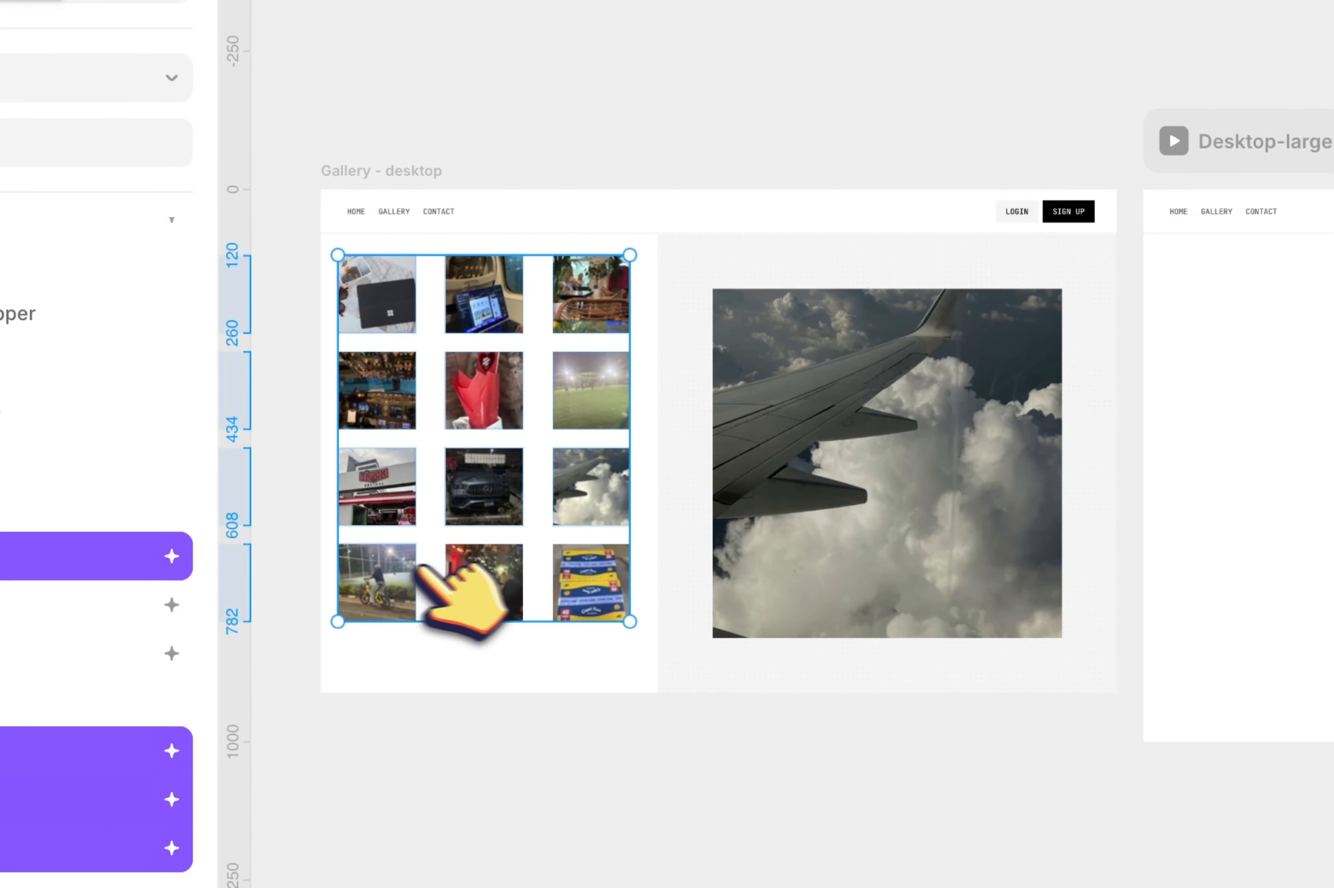
{"action": "left_click", "coordinate": [422, 569], "text": "shift"}
{"action": "left_click", "coordinate": [561, 575], "text": "shift"}
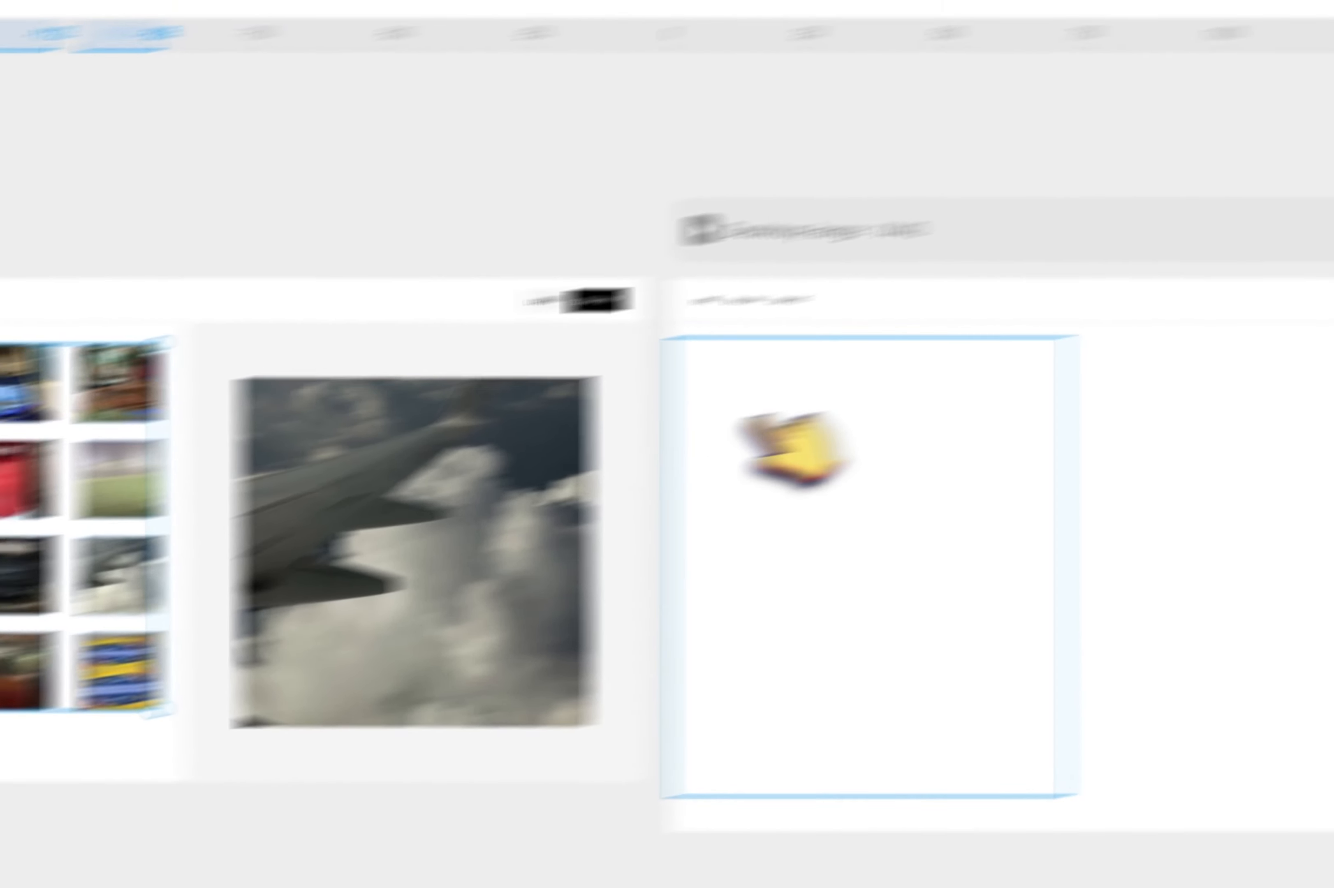
Step: Give the Left frame a grid layout with 3 columns and 4 rows
{"action": "left_click", "coordinate": [1234, 320]}
{"action": "left_click", "coordinate": [1234, 632]}
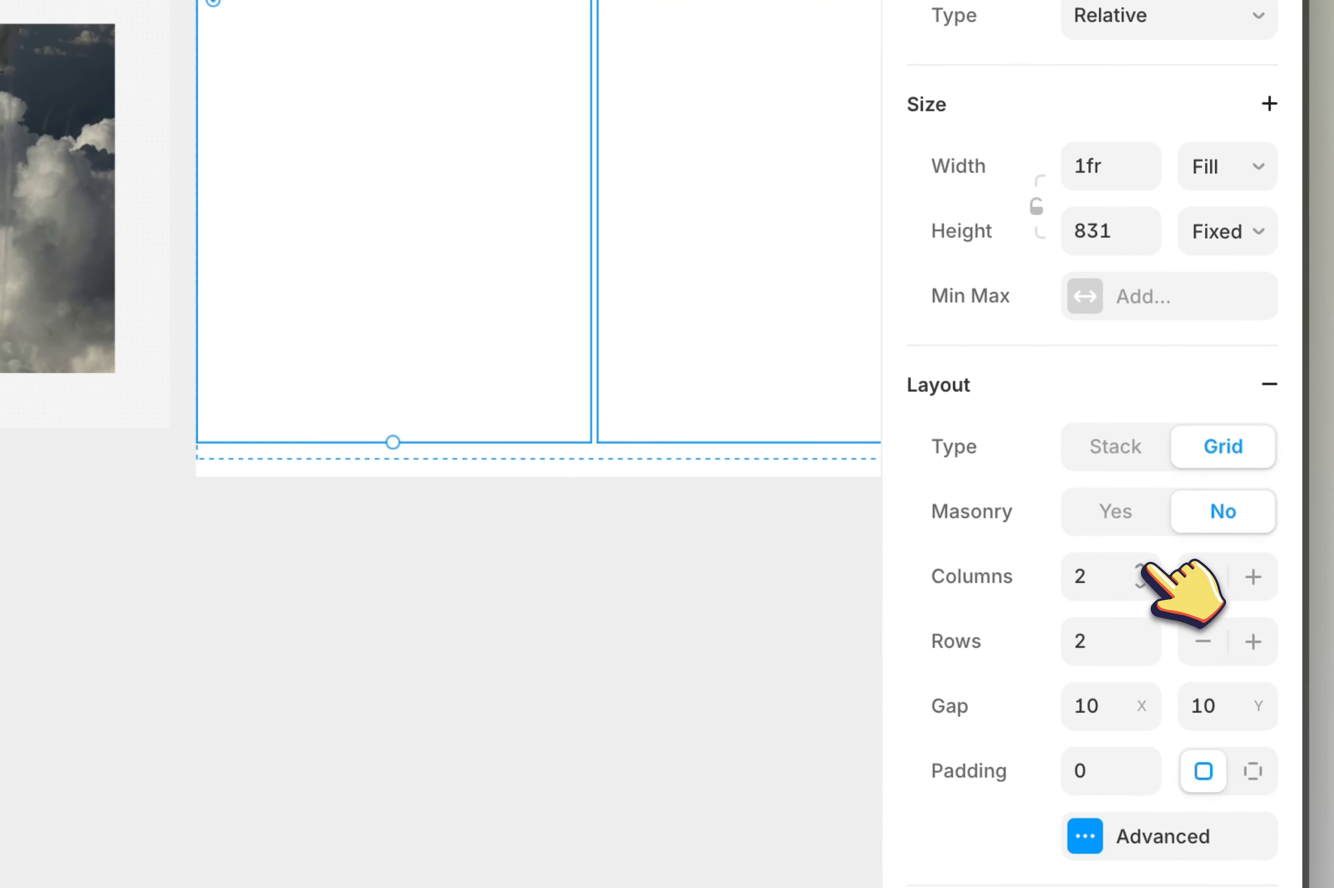
{"action": "left_click", "coordinate": [1141, 742]}
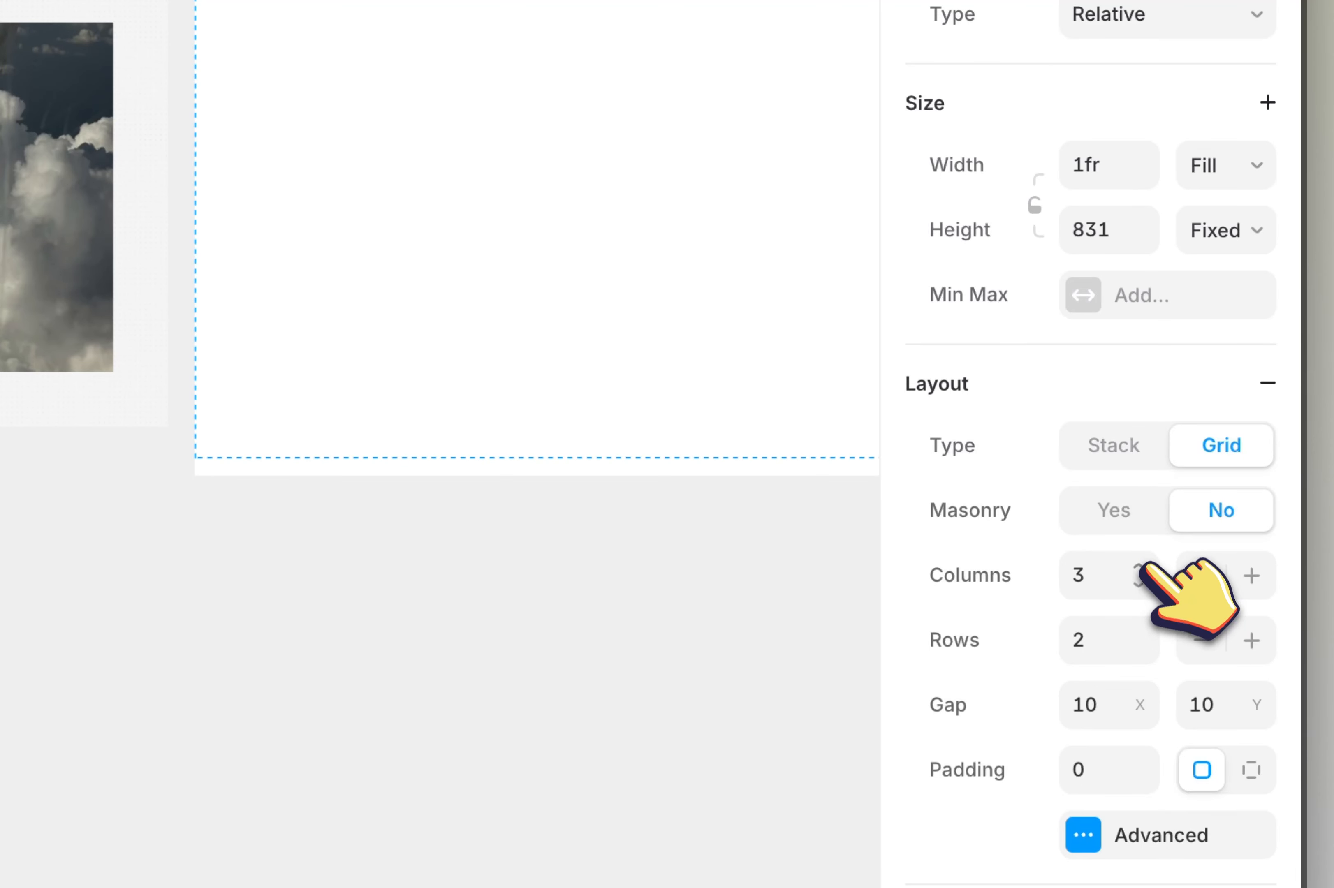
{"action": "left_click", "coordinate": [1142, 634]}
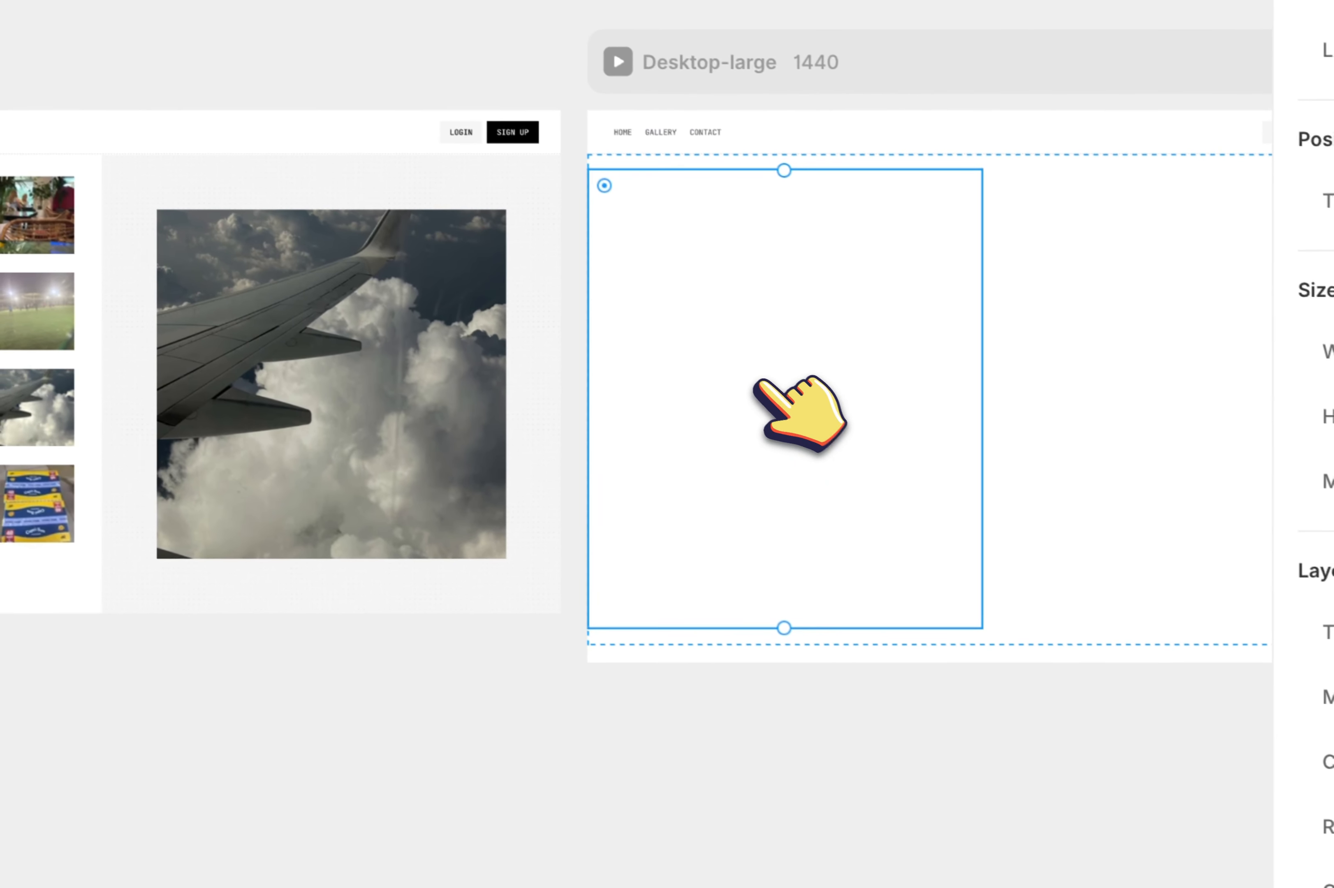
Step: Try to paste the image cards into the Left frame and undo the paste
{"action": "key", "text": "super+v"}
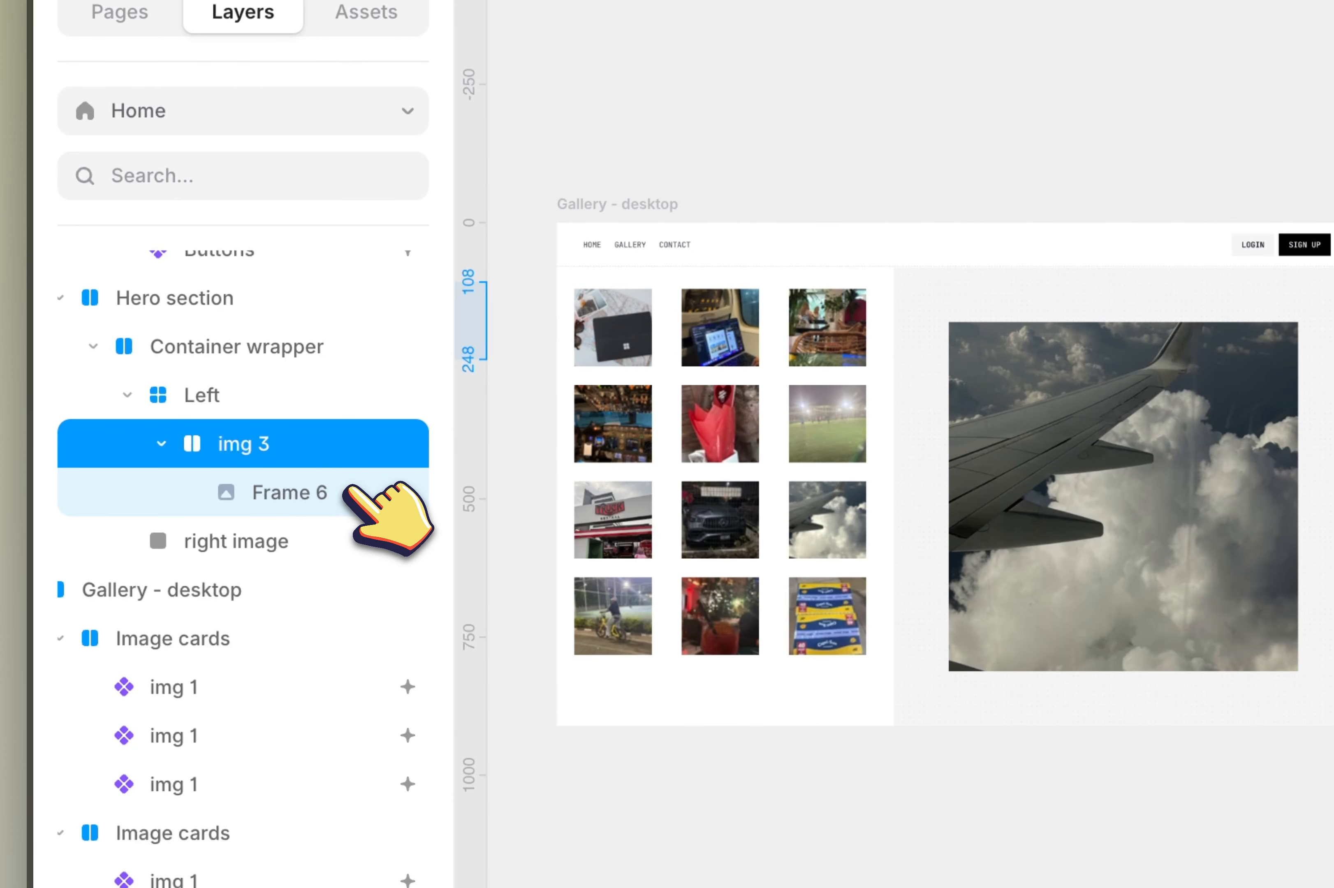
{"action": "key", "text": "super+z"}
{"action": "right_click", "coordinate": [342, 485]}
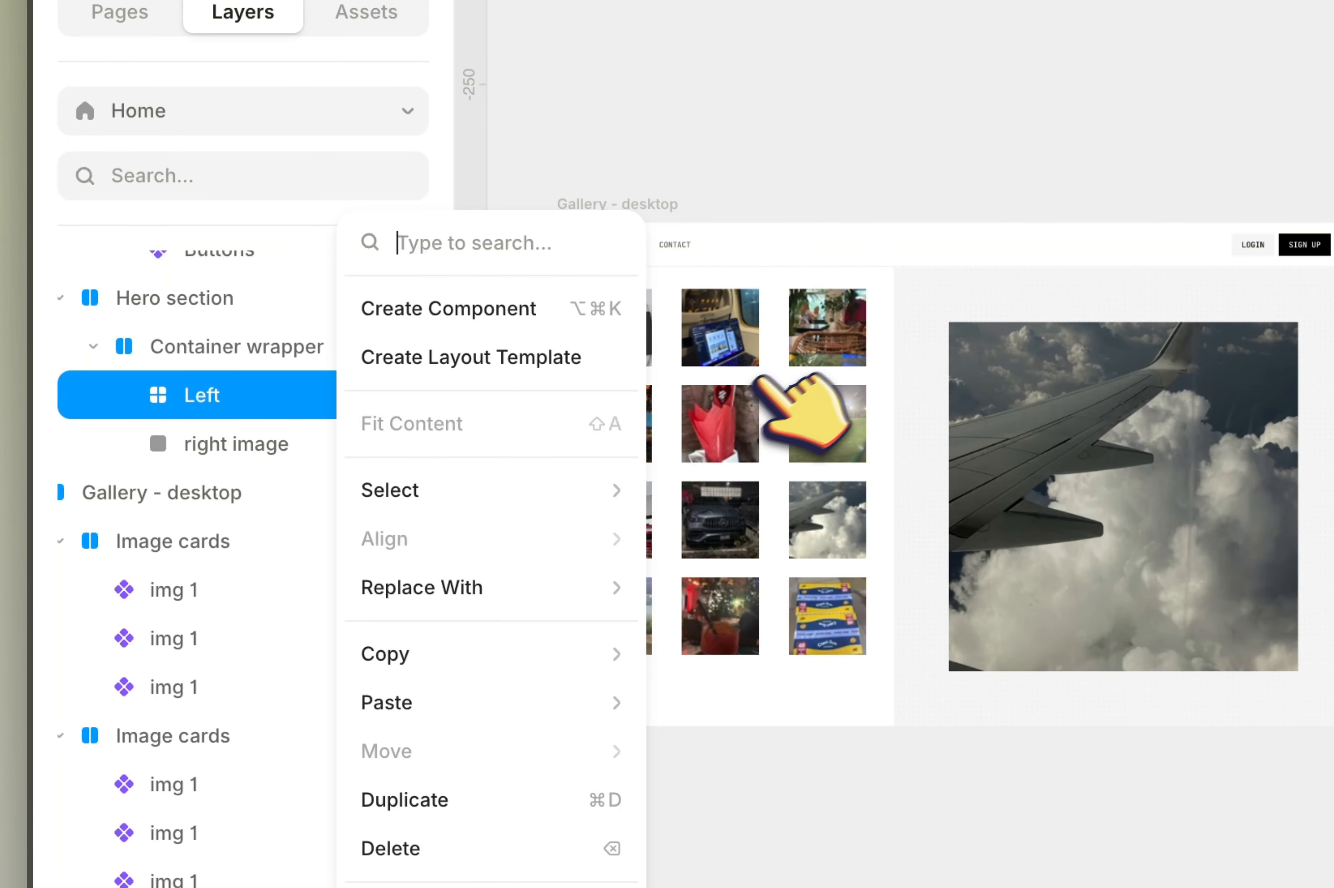
{"action": "left_click", "coordinate": [684, 343]}
Step: Try to reselect the image cards in the desktop gallery, starting with the upper rows
{"action": "left_click", "coordinate": [759, 334]}
{"action": "left_click", "coordinate": [723, 422], "text": "shift"}
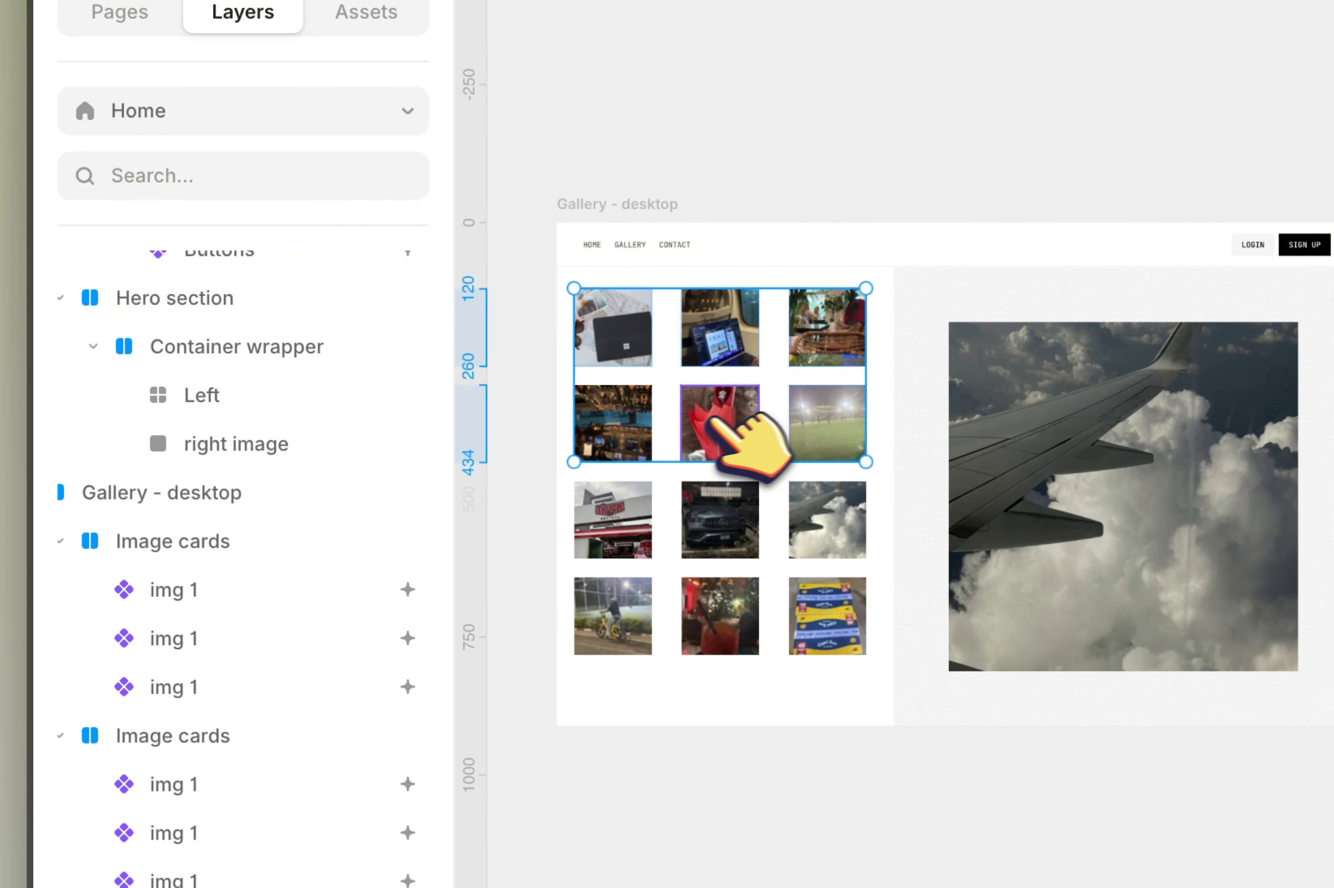
{"action": "left_click", "coordinate": [692, 507], "text": "shift"}
{"action": "key", "text": "super+z"}
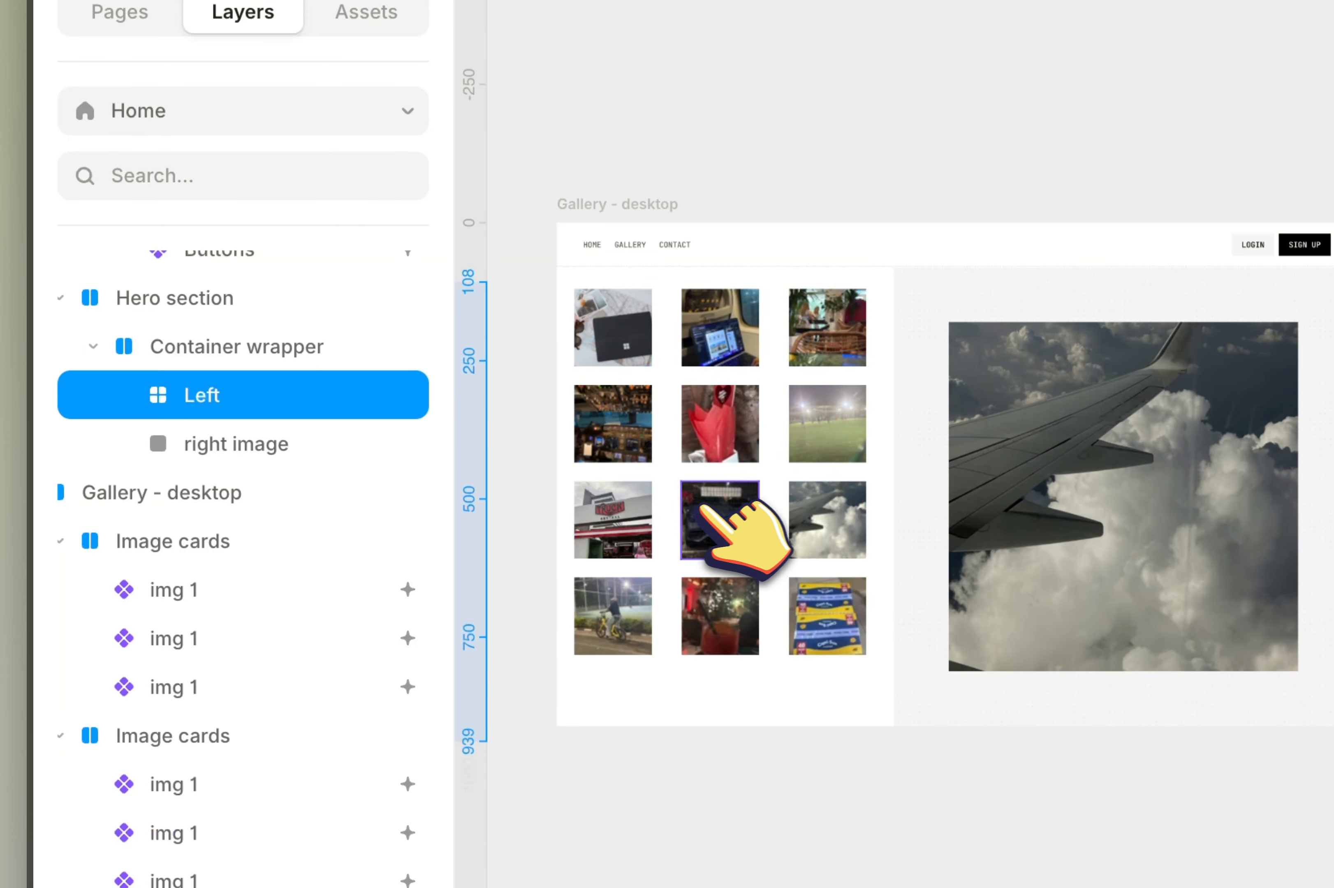
Step: Copy all twelve image cards from the desktop gallery and paste them into the Left frame's grid
{"action": "left_click", "coordinate": [707, 506]}
{"action": "left_click", "coordinate": [802, 508], "text": "shift"}
{"action": "left_click", "coordinate": [817, 596], "text": "shift"}
{"action": "left_click", "coordinate": [737, 608], "text": "shift"}
{"action": "left_click", "coordinate": [612, 615], "text": "shift"}
{"action": "left_click", "coordinate": [613, 520], "text": "shift"}
{"action": "key", "text": "super+c"}
{"action": "left_click", "coordinate": [201, 396]}
{"action": "key", "text": "super+v"}
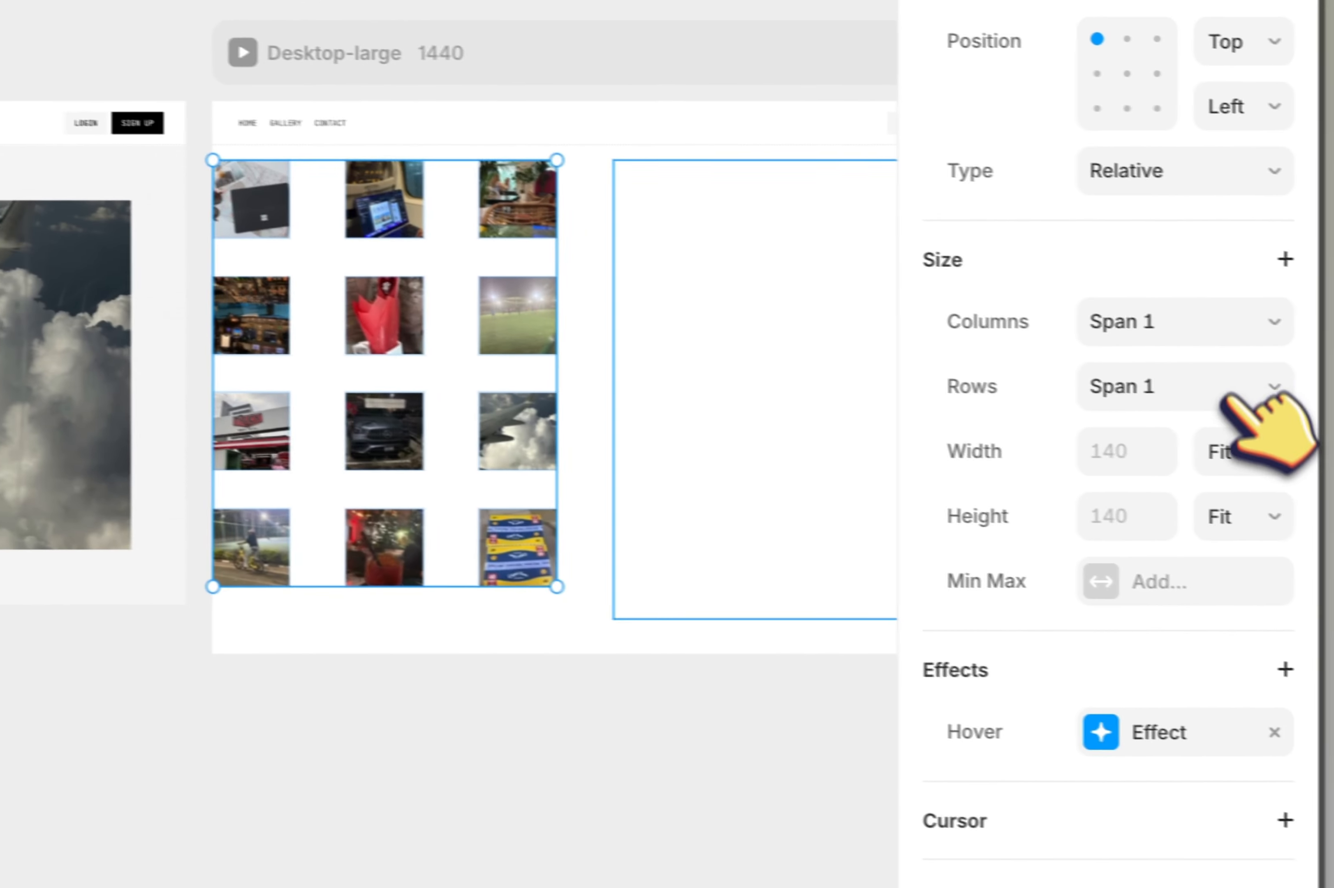
Step: Set the width of the pasted image cards to Fill
{"action": "left_click", "coordinate": [1227, 443]}
{"action": "left_click", "coordinate": [1204, 414]}
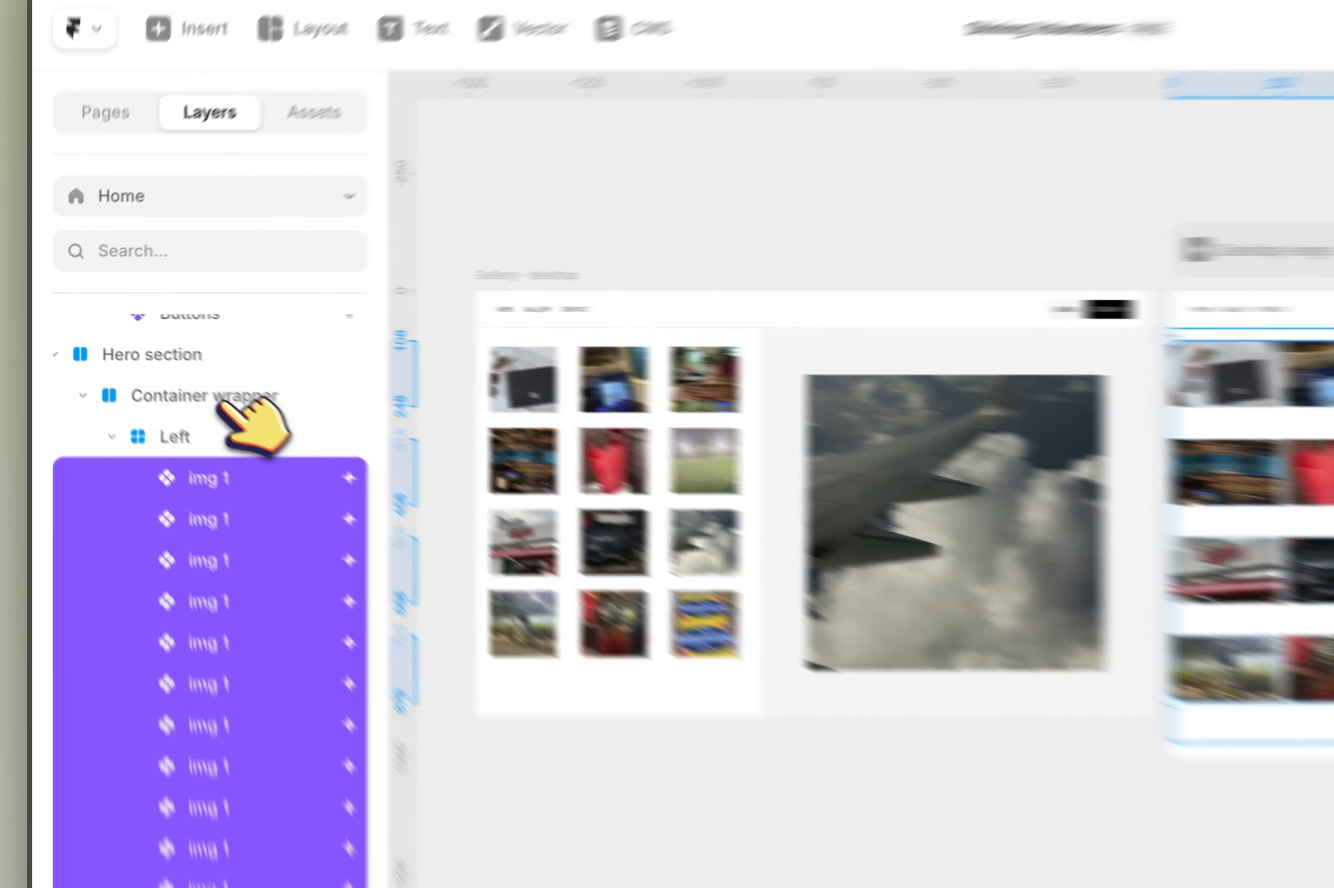
Step: Set the Left grid's horizontal and vertical gaps to 54
{"action": "left_click", "coordinate": [152, 353]}
{"action": "left_click", "coordinate": [168, 375]}
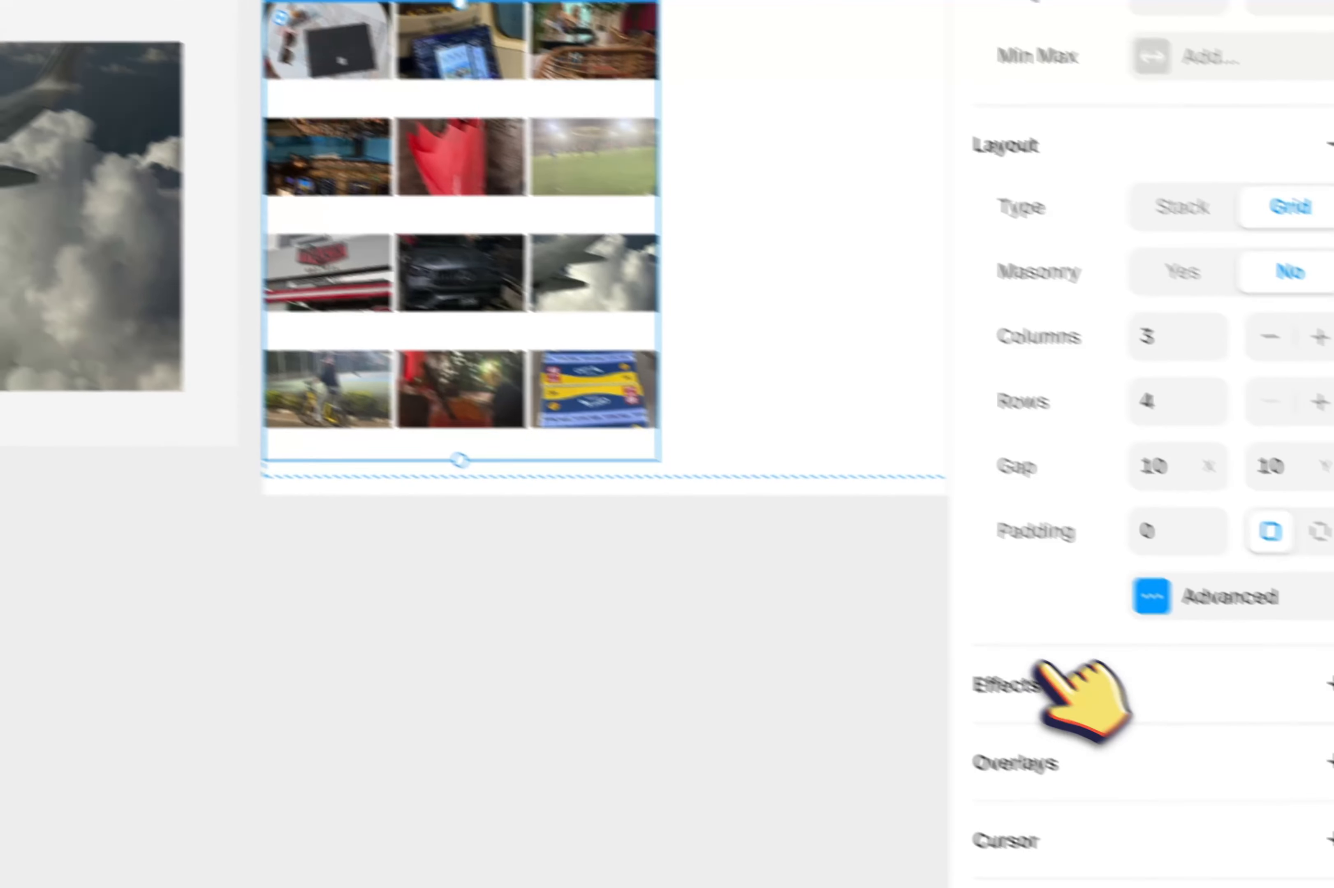
{"action": "left_click", "coordinate": [1171, 468]}
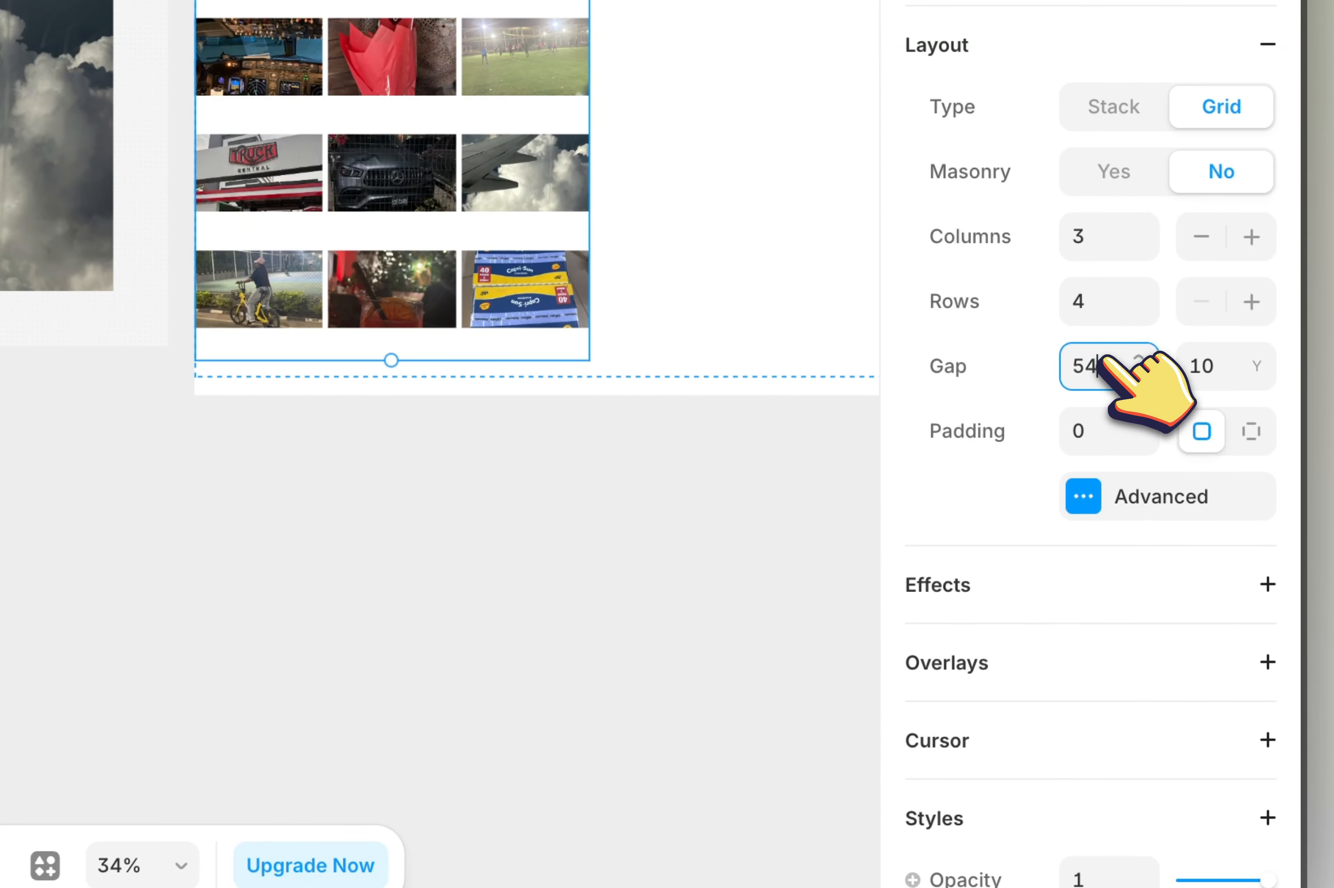
{"action": "key", "text": "Tab"}
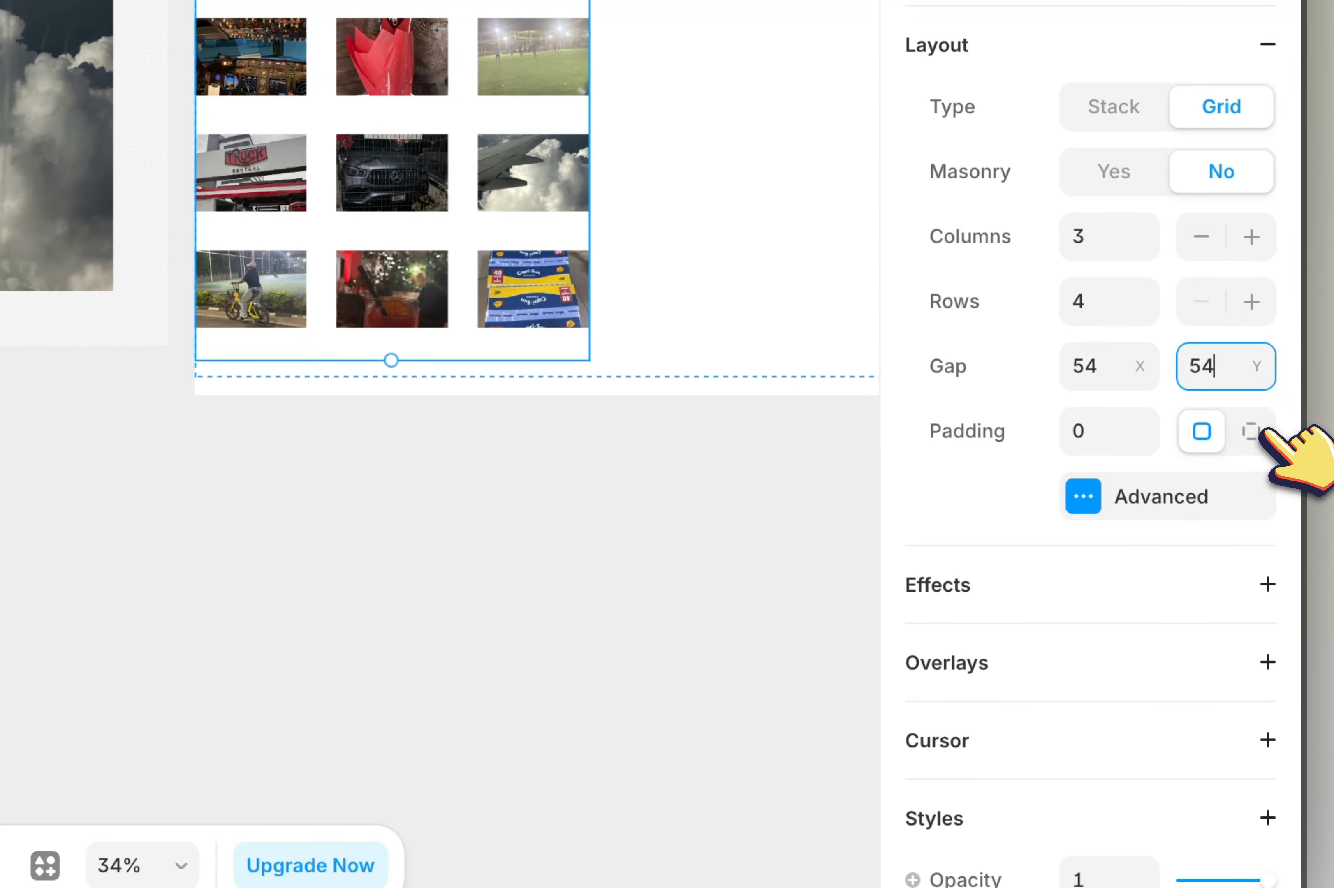
Step: Give the Left grid padding of 30 at top and bottom and 32 on the sides, and set its height to Fit Content
{"action": "left_click", "coordinate": [1251, 432]}
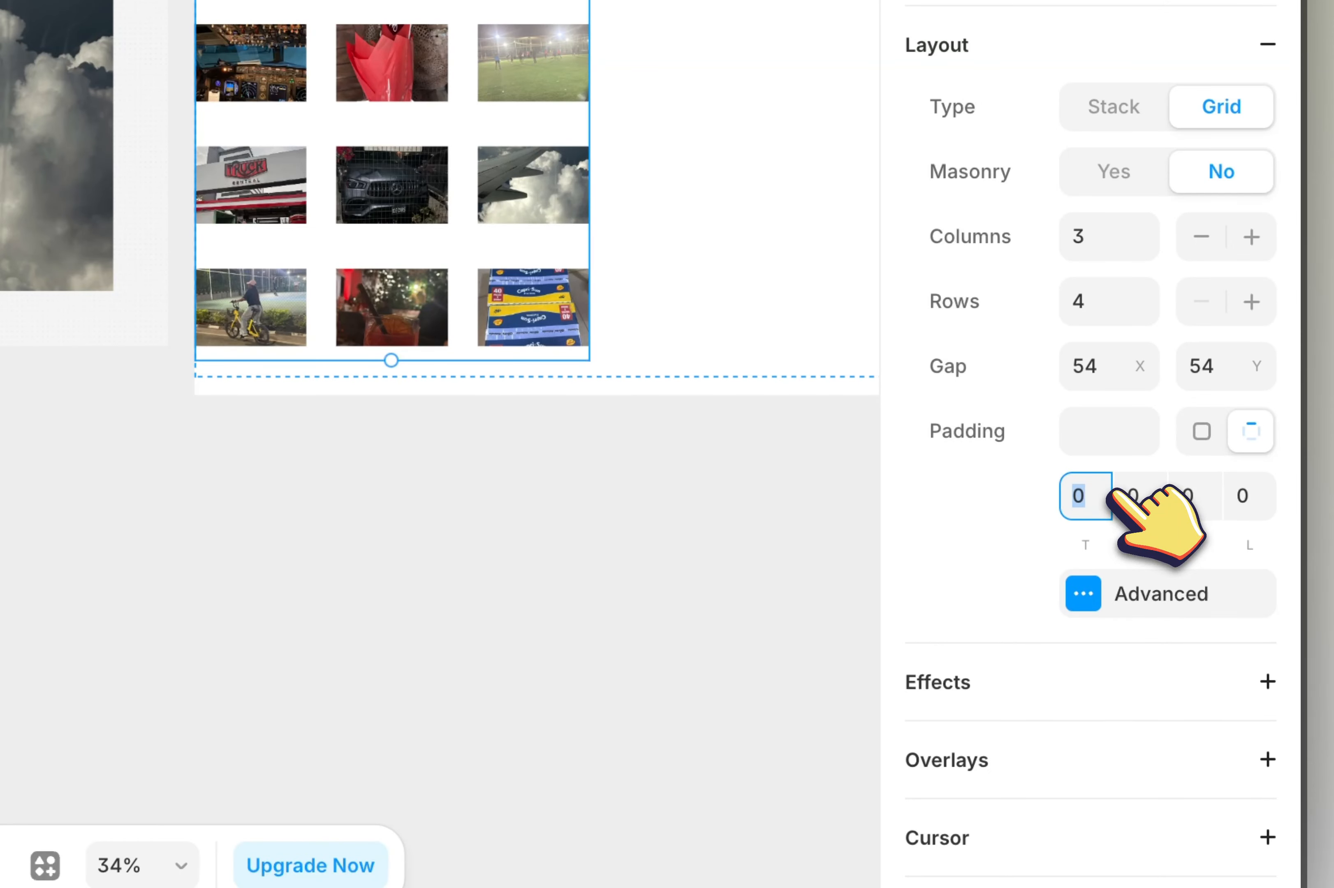
{"action": "type", "text": "30"}
{"action": "key", "text": "Tab"}
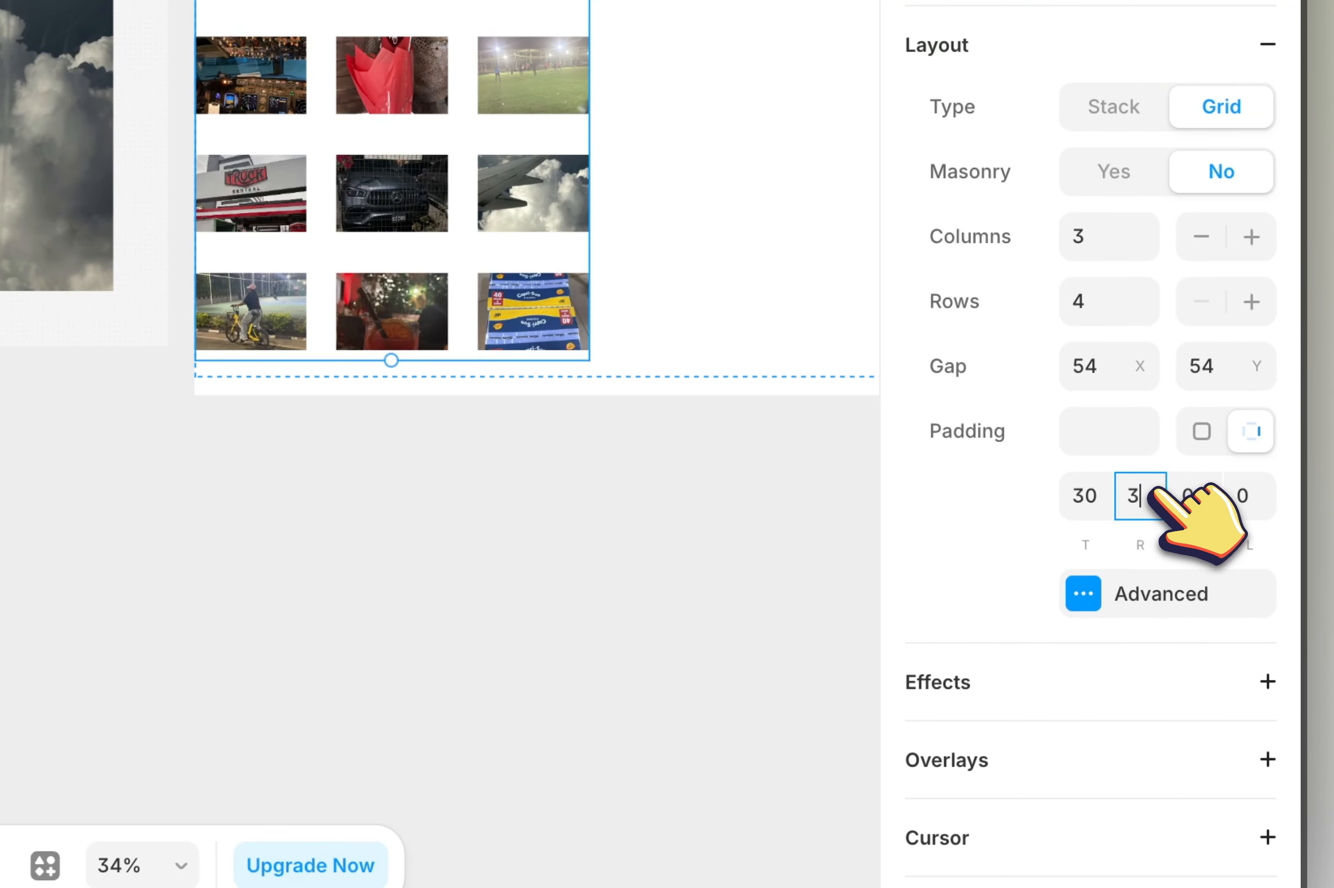
{"action": "left_click", "coordinate": [1183, 497]}
{"action": "left_click", "coordinate": [1246, 496]}
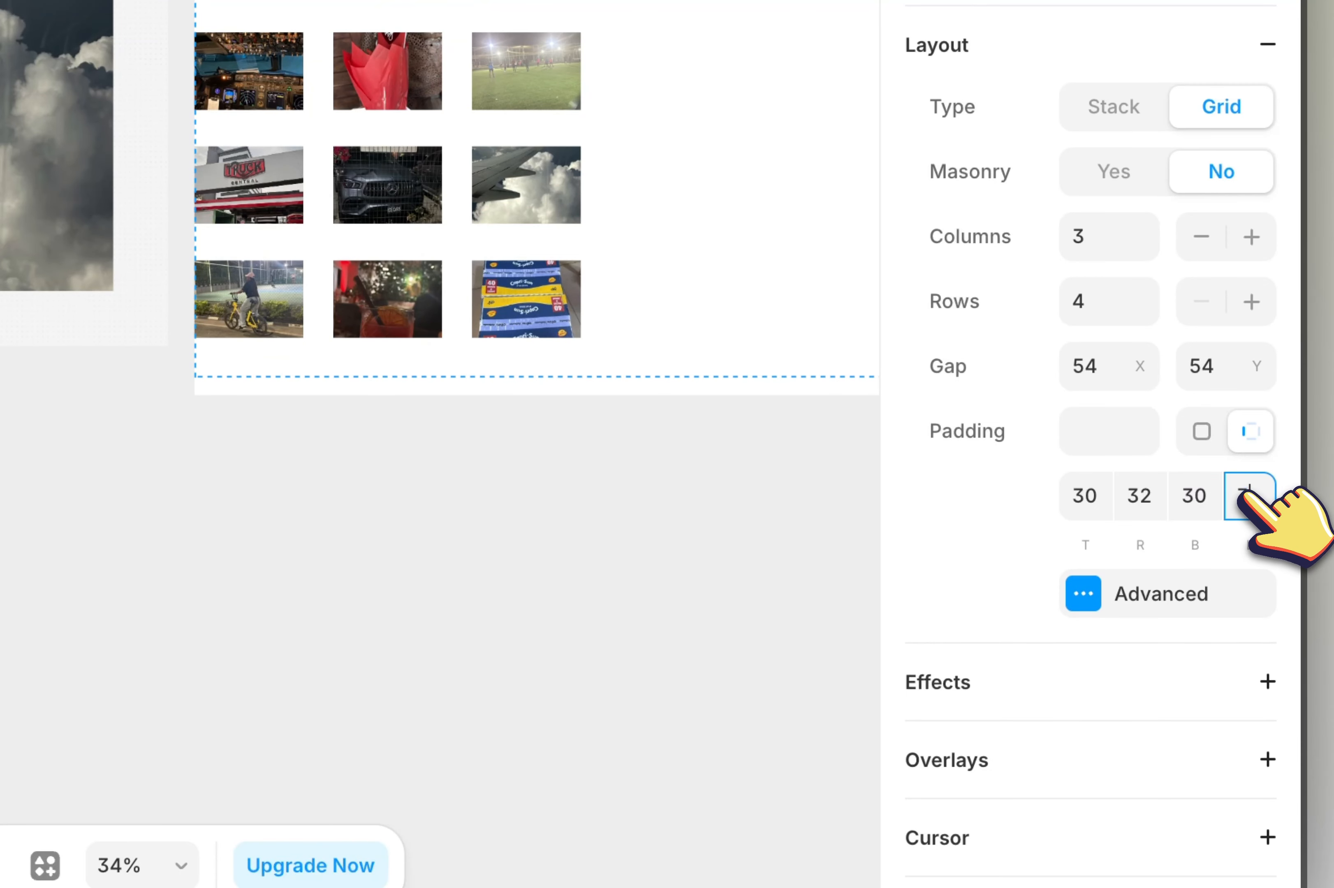
{"action": "type", "text": "32"}
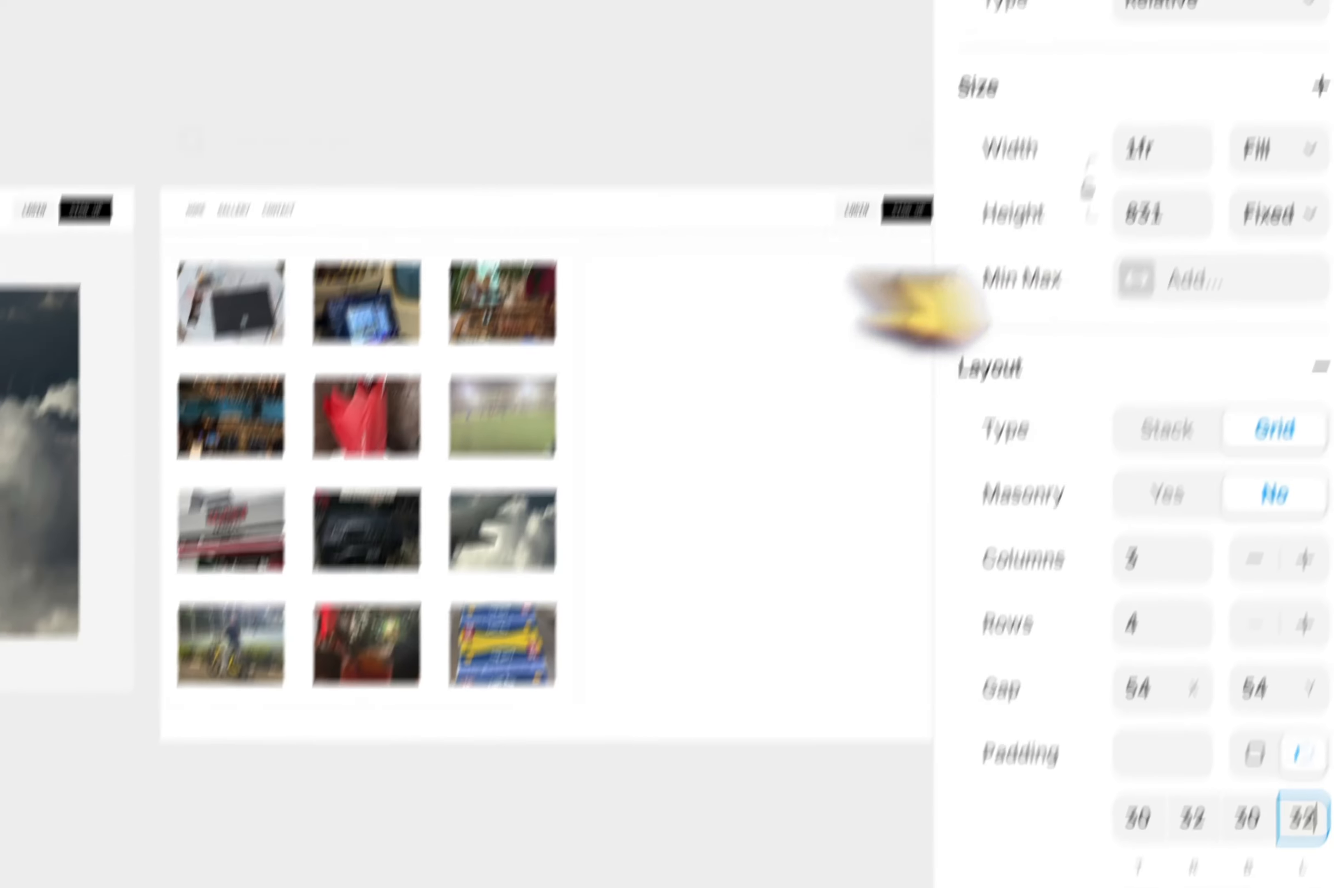
{"action": "left_click", "coordinate": [1272, 214]}
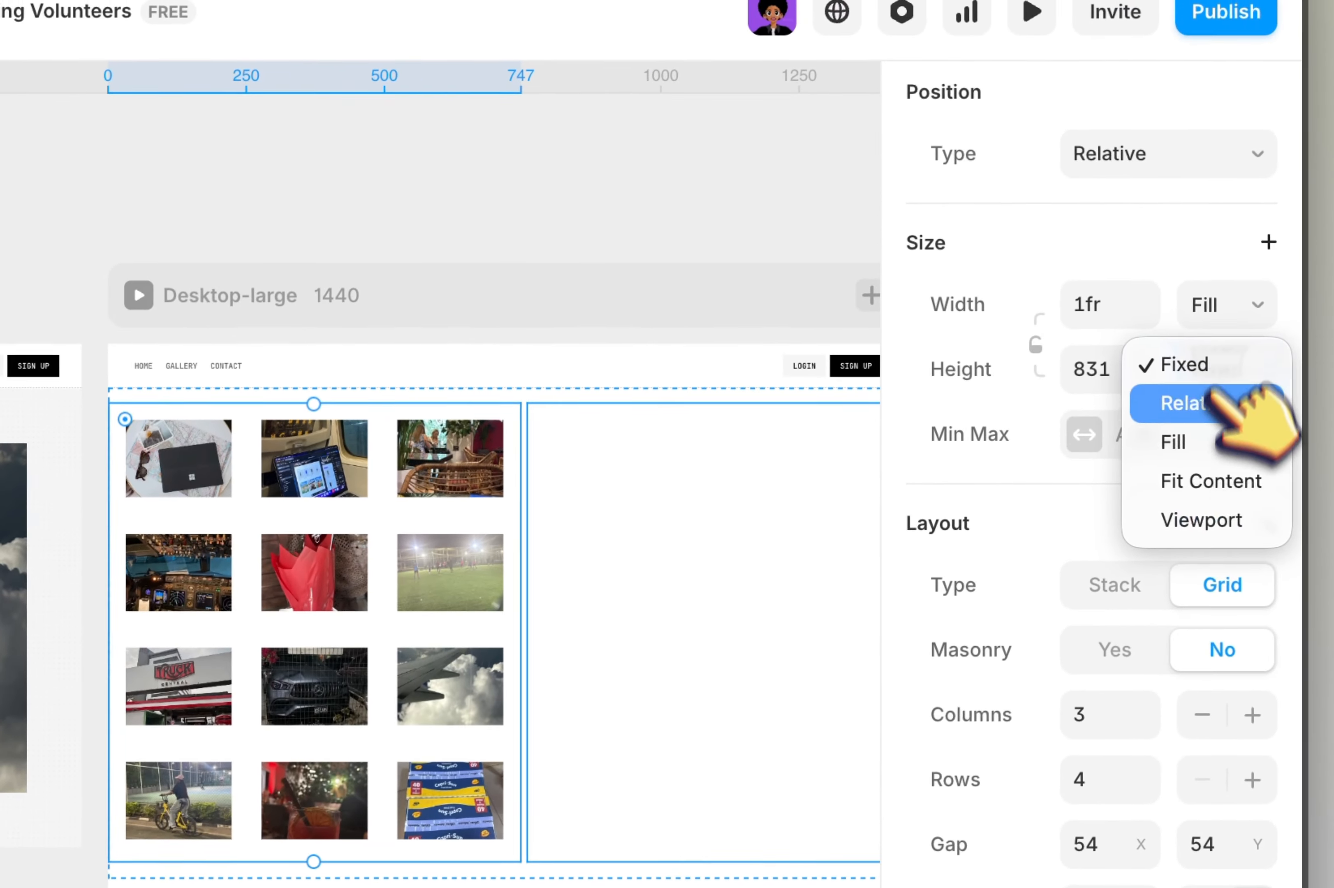
{"action": "left_click", "coordinate": [1253, 318]}
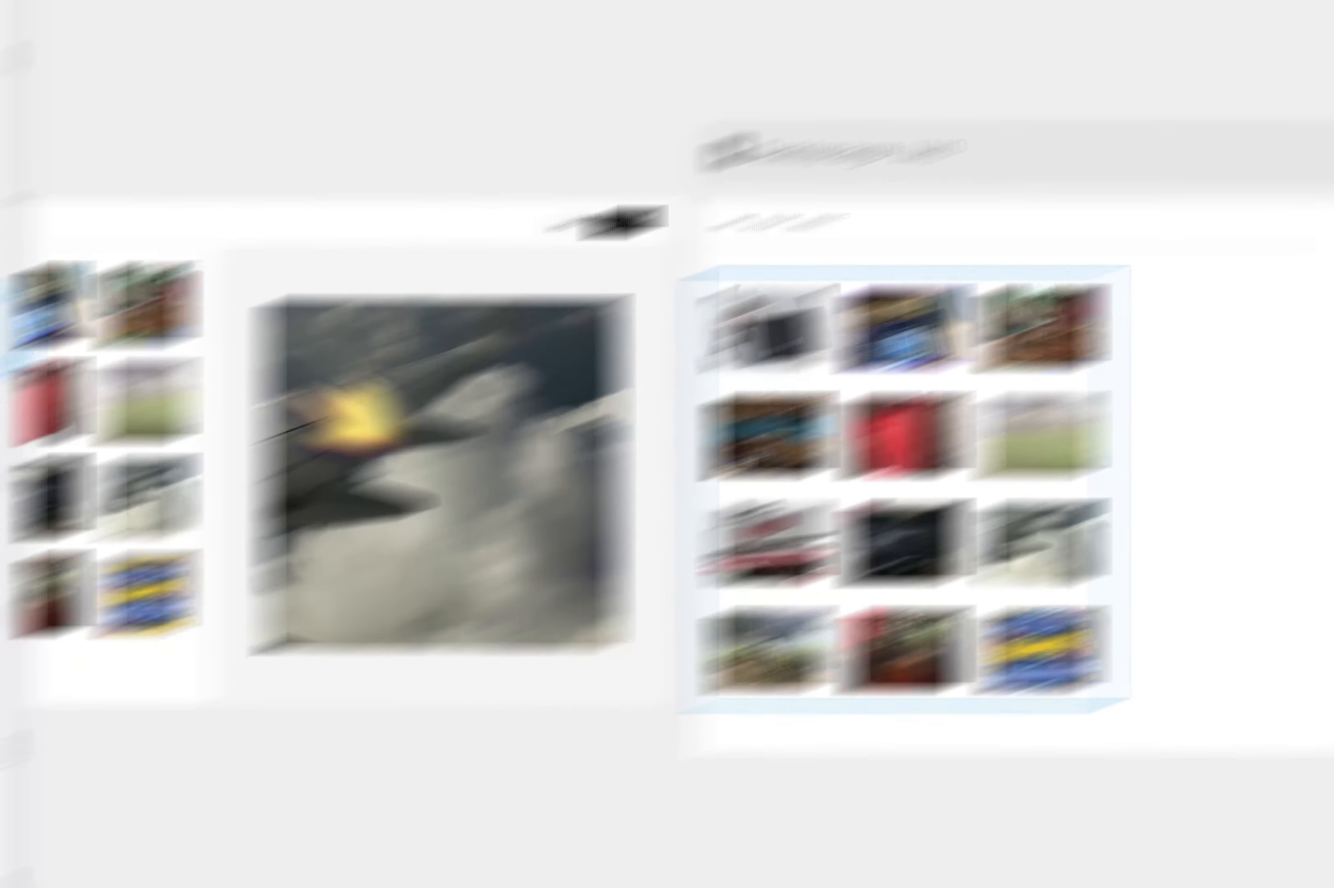
Step: Select all twelve image cards in the Left grid and check their width sizing options
{"action": "left_click", "coordinate": [268, 244]}
{"action": "left_click", "coordinate": [301, 551], "text": "shift"}
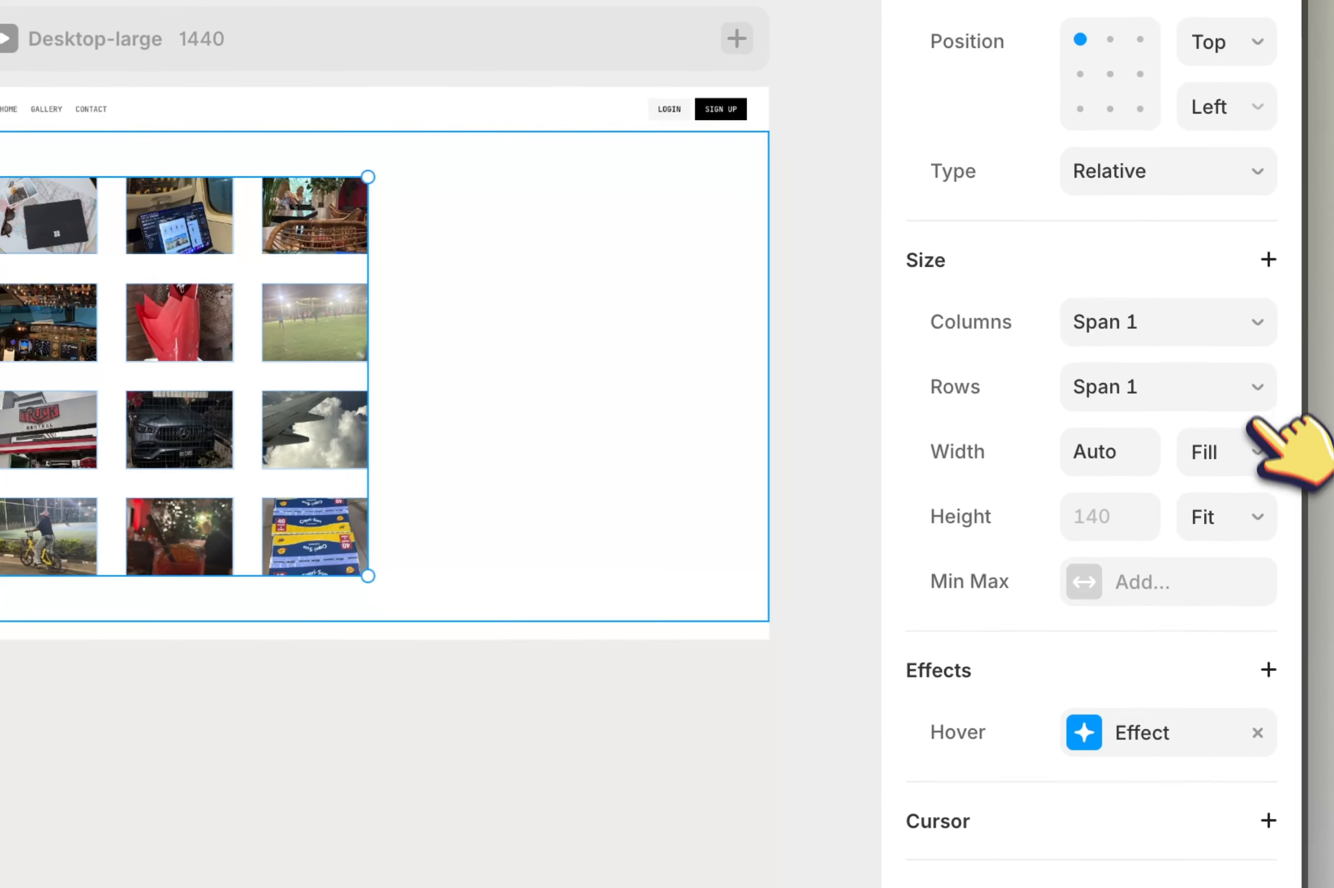
{"action": "left_click", "coordinate": [1262, 450]}
{"action": "left_click", "coordinate": [1239, 486]}
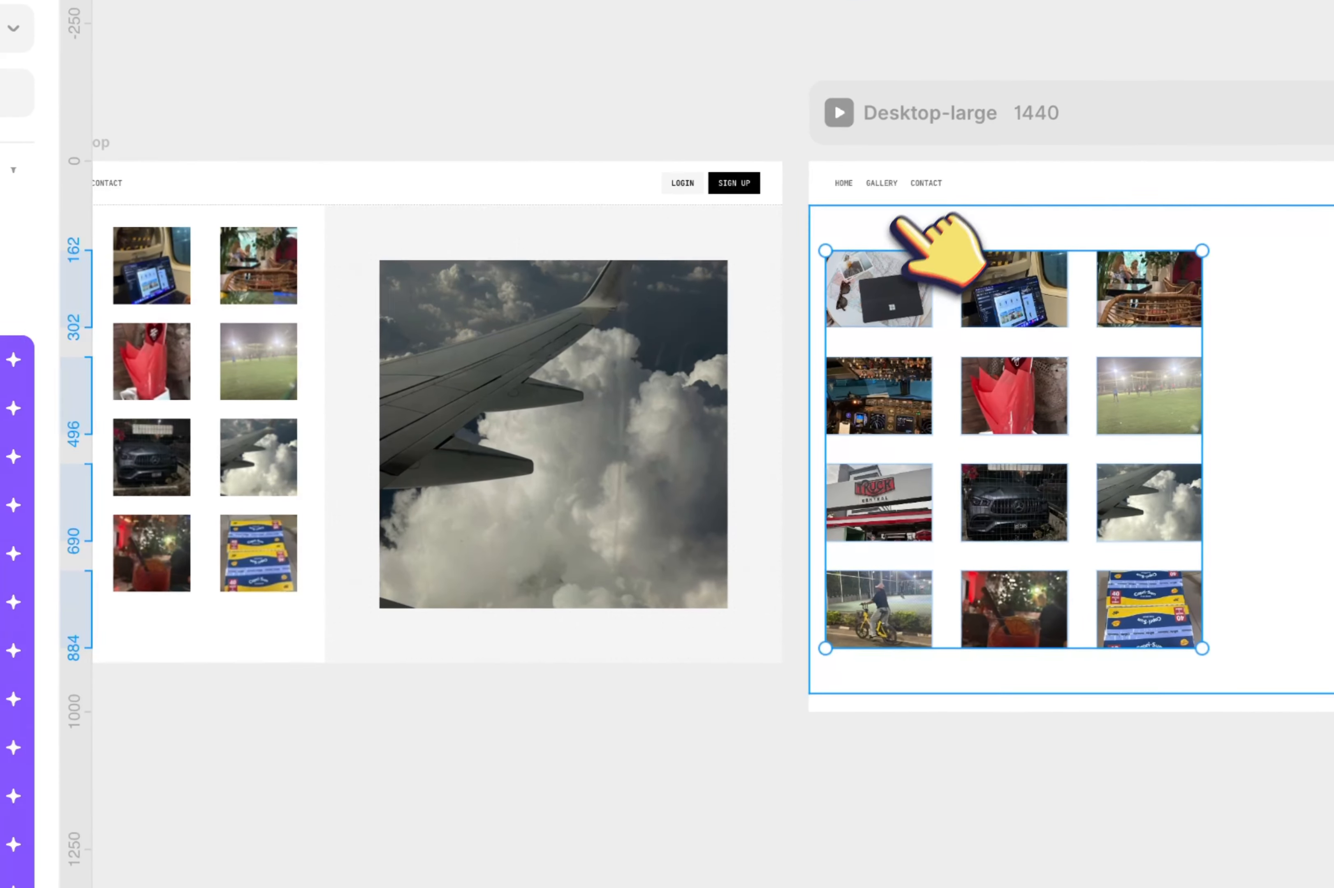
Step: Open the img 1 component, stretch its default variant to a height of about 176, and return to the Home page
{"action": "double_click", "coordinate": [692, 366]}
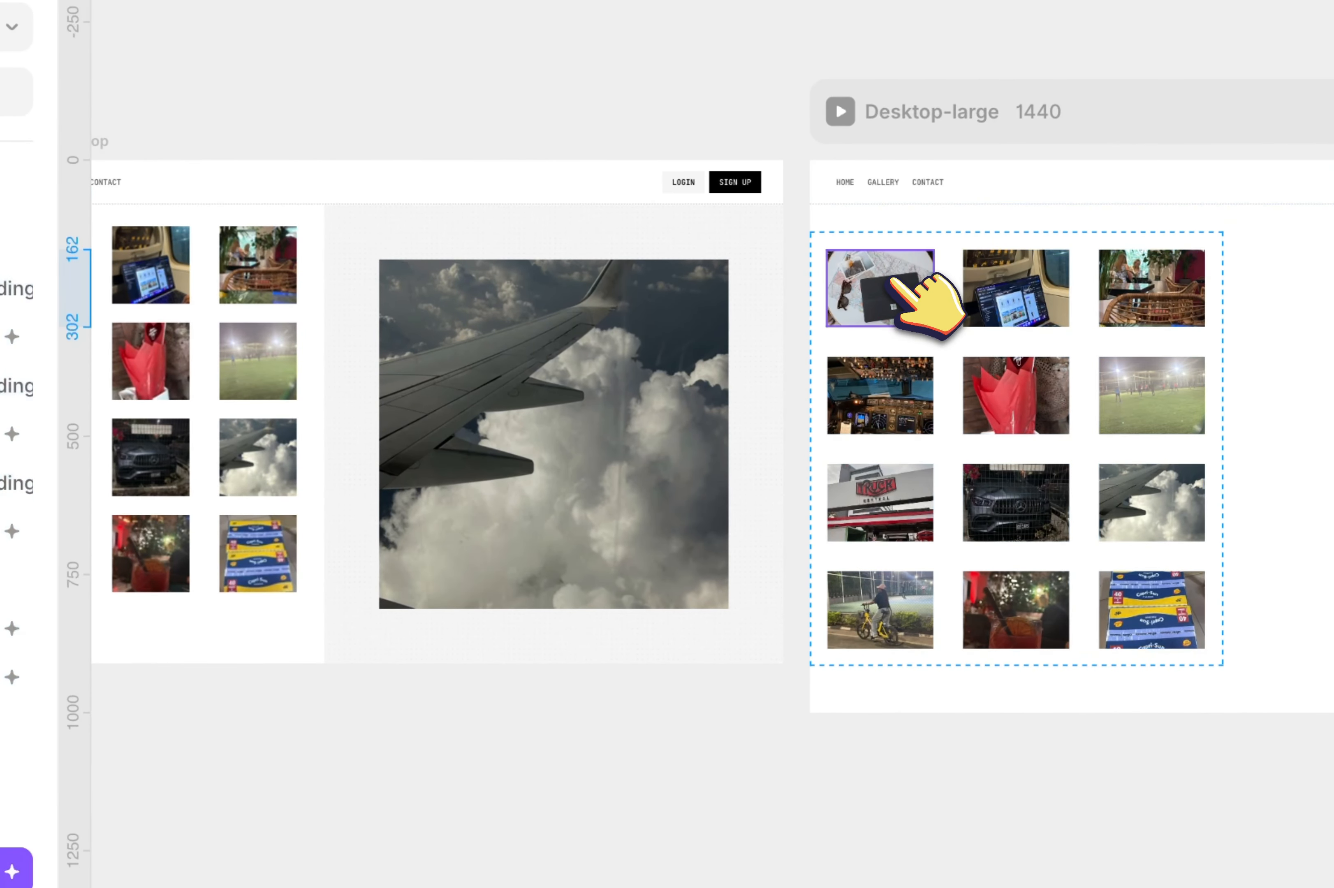
{"action": "left_click_drag", "start_coordinate": [862, 668], "coordinate": [878, 714]}
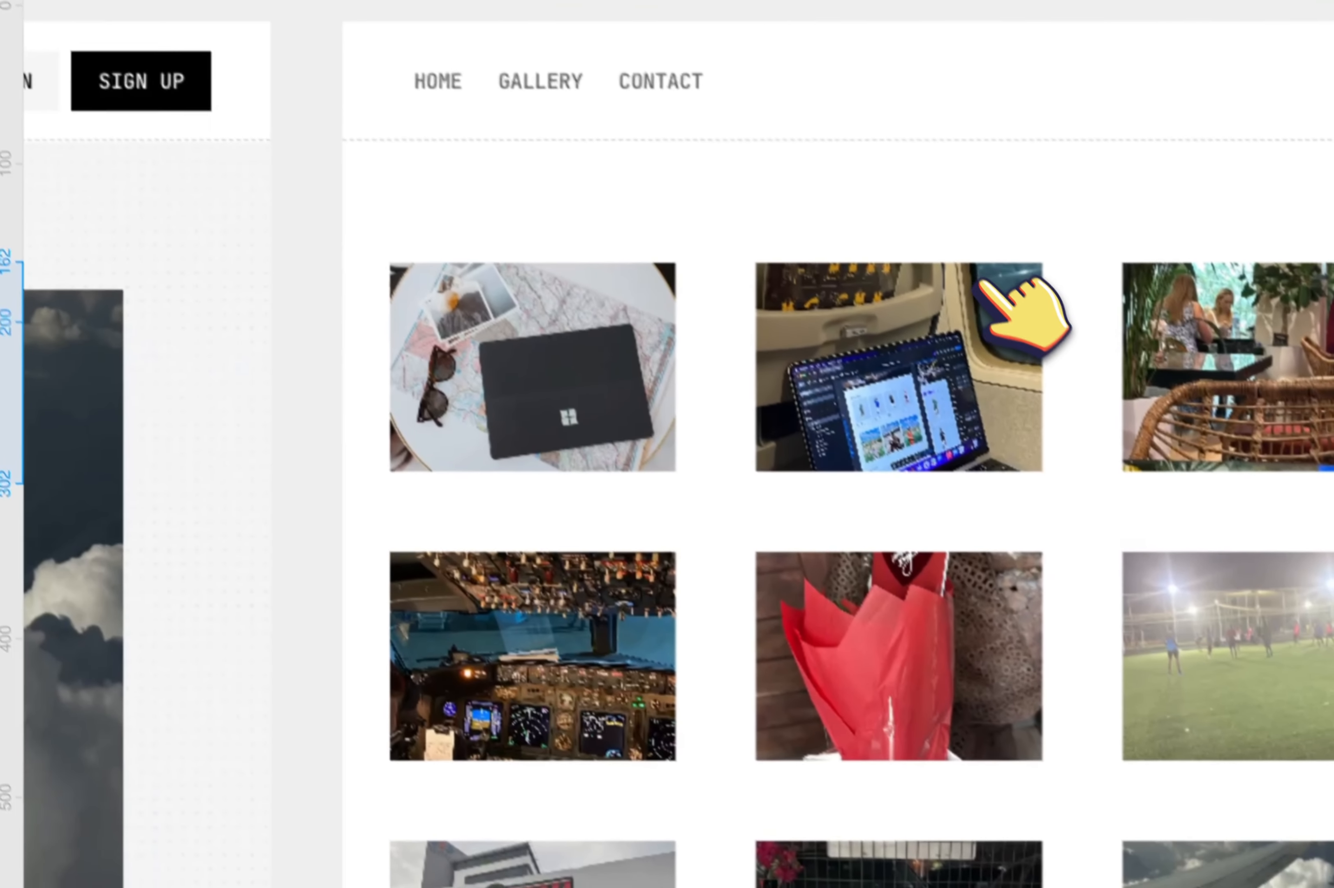
{"action": "scroll", "coordinate": [611, 344], "scroll_direction": "down", "scroll_amount": 5}
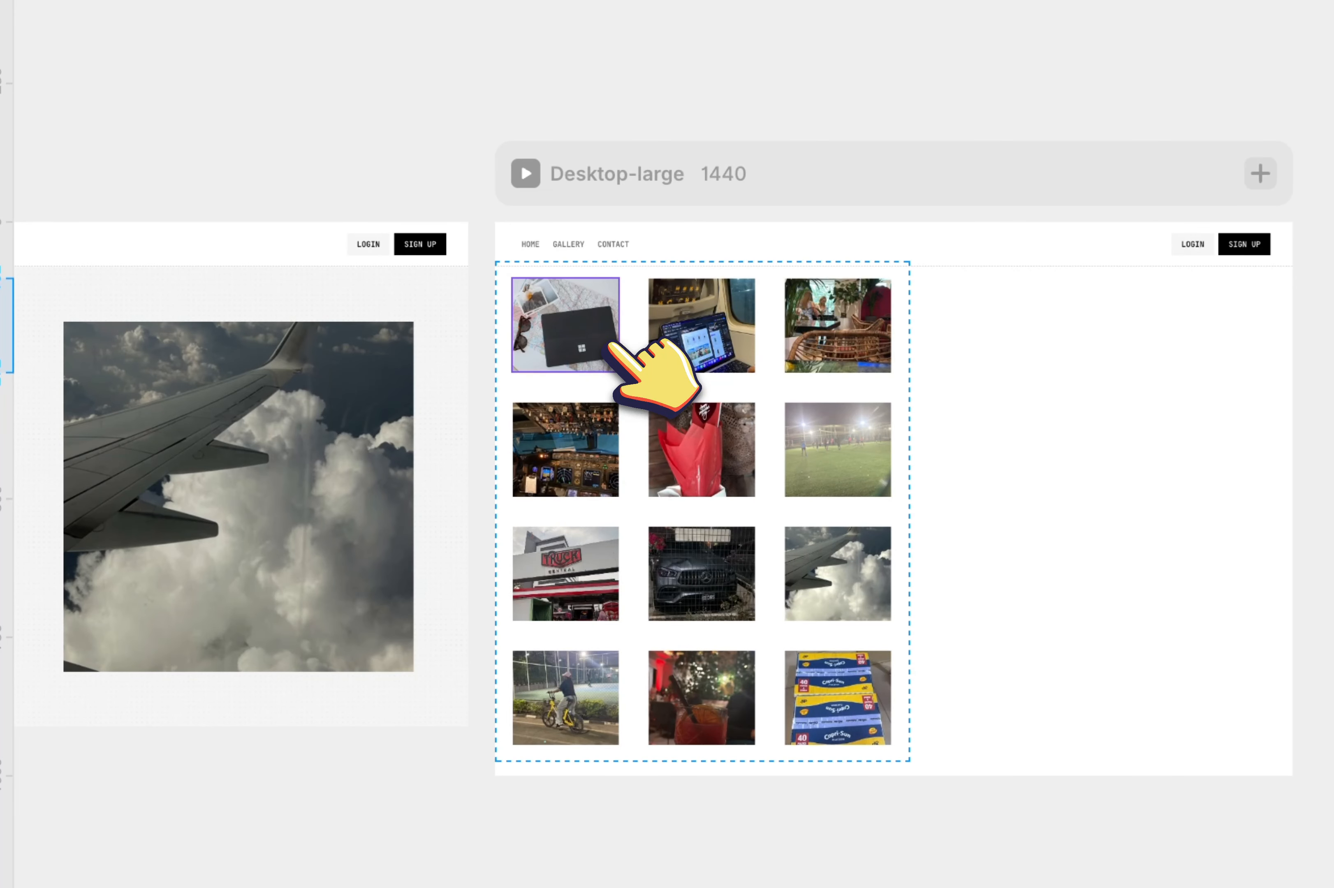
{"action": "scroll", "coordinate": [611, 344], "scroll_direction": "left", "scroll_amount": 2}
{"action": "scroll", "coordinate": [611, 344], "scroll_direction": "up", "scroll_amount": 1}
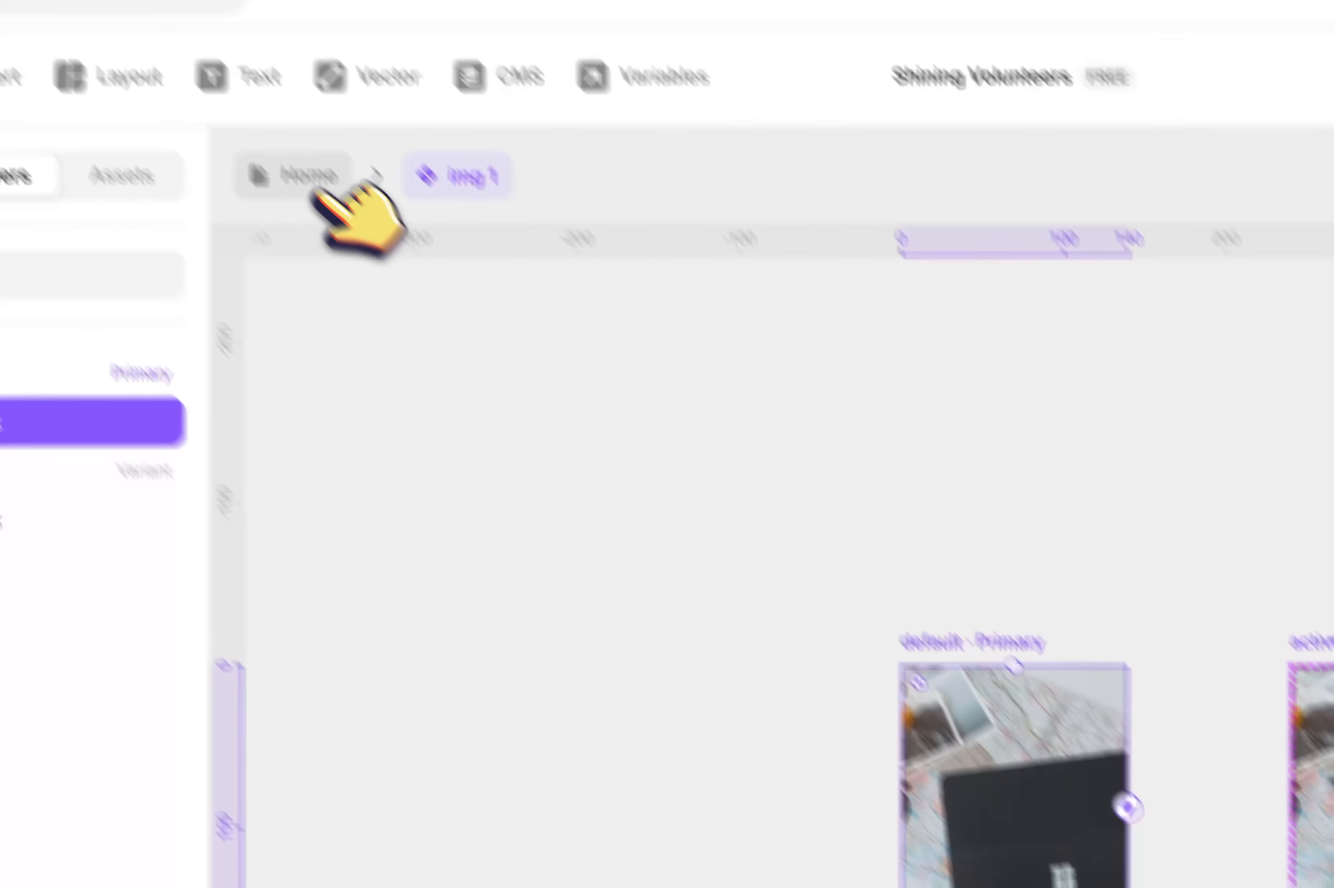
{"action": "left_click", "coordinate": [321, 176]}
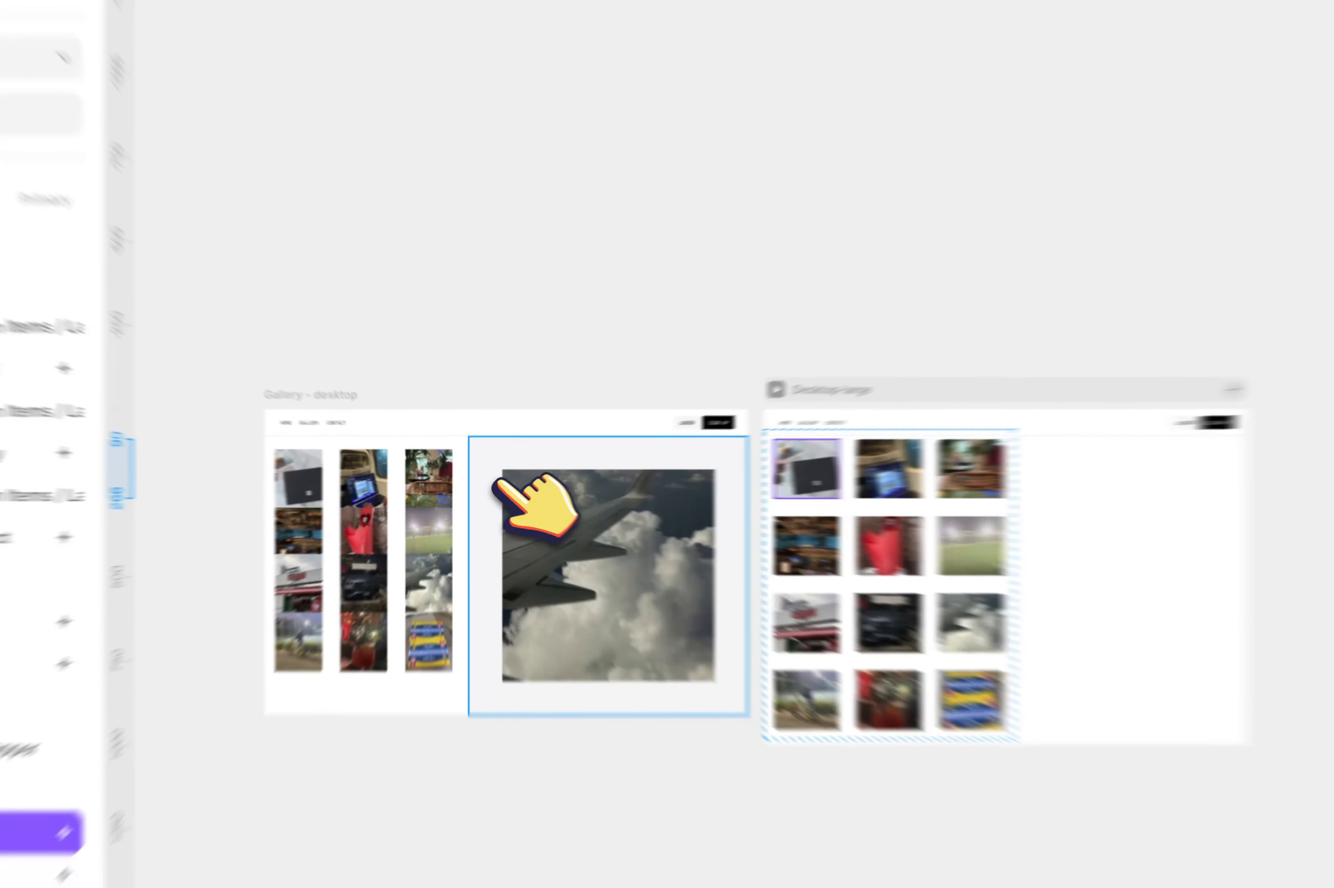
Step: Adjust the Container wrapper's height to enclose the photo grid and turn on Masonry for the Left grid
{"action": "scroll", "coordinate": [498, 482], "scroll_direction": "up", "scroll_amount": 5}
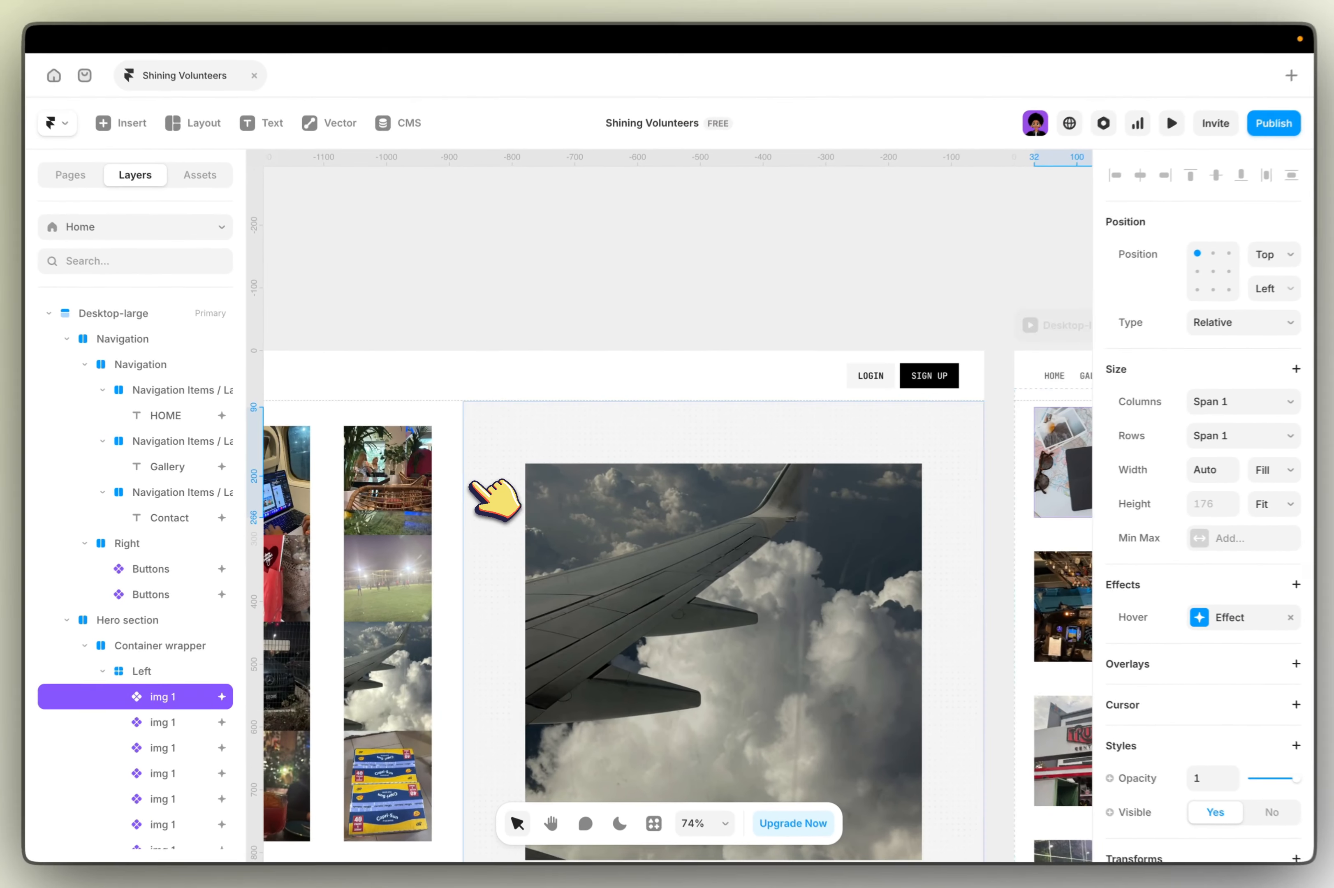
{"action": "scroll", "coordinate": [475, 482], "scroll_direction": "left", "scroll_amount": 2}
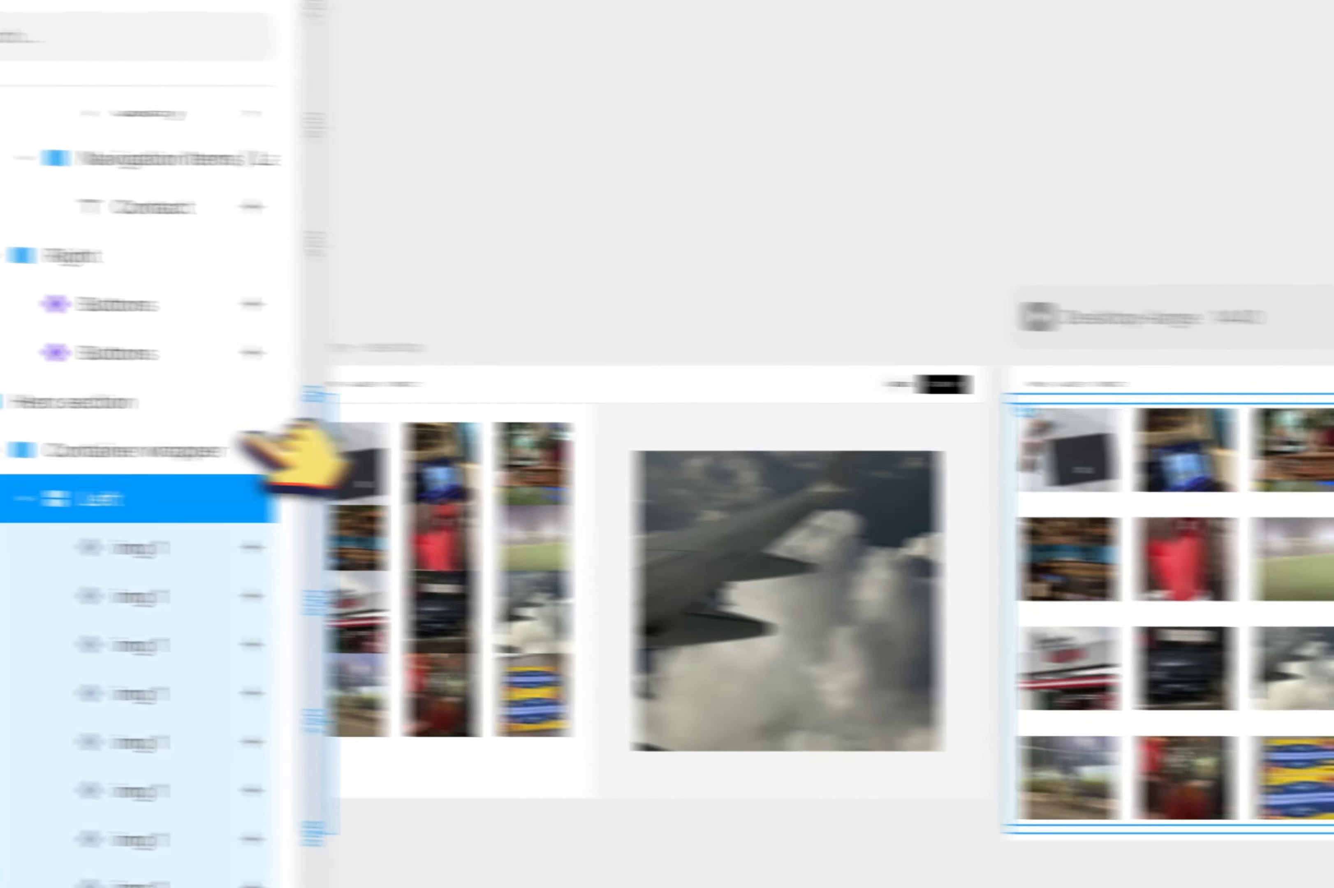
{"action": "left_click", "coordinate": [270, 450]}
{"action": "left_click", "coordinate": [1223, 298]}
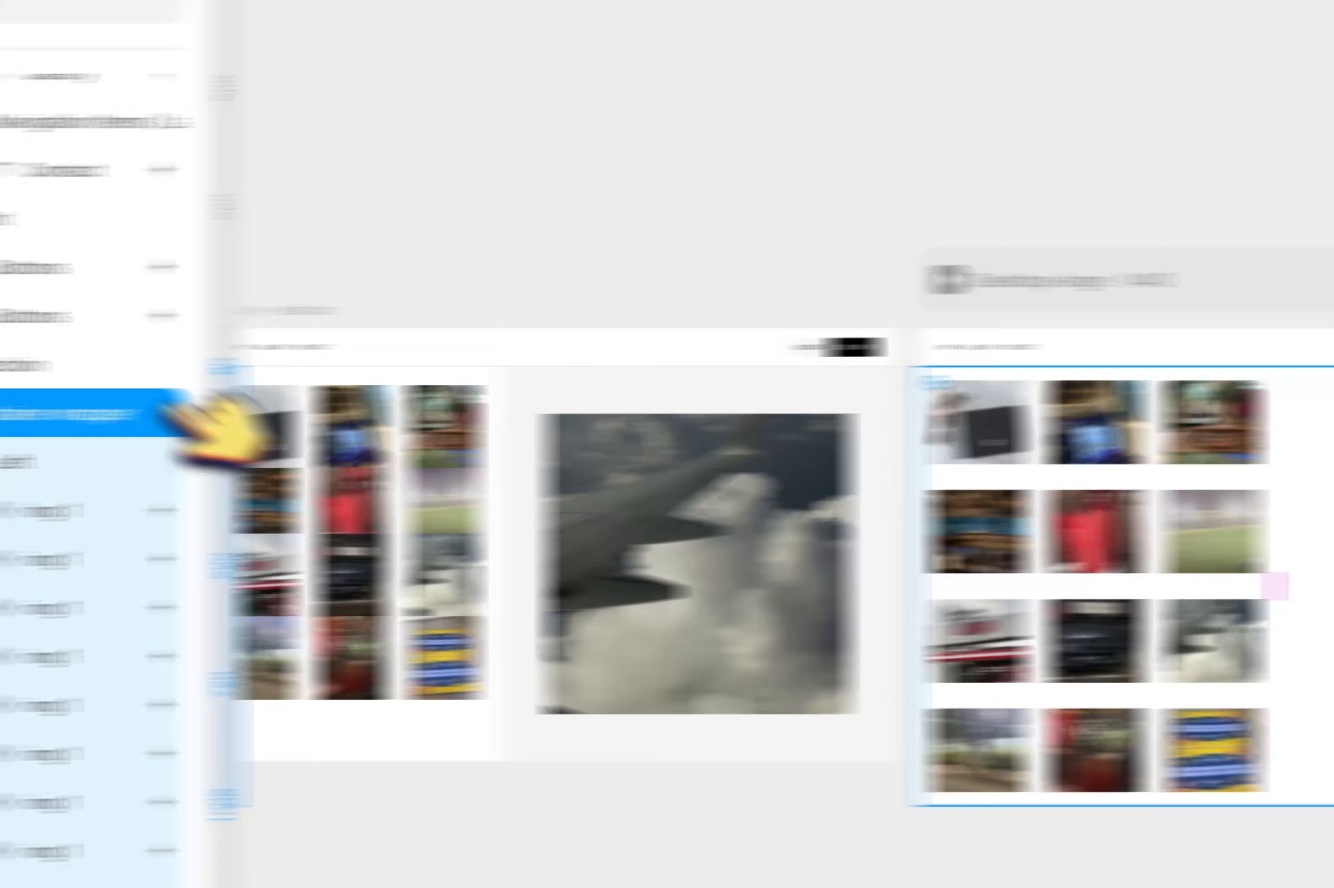
{"action": "left_click", "coordinate": [260, 453]}
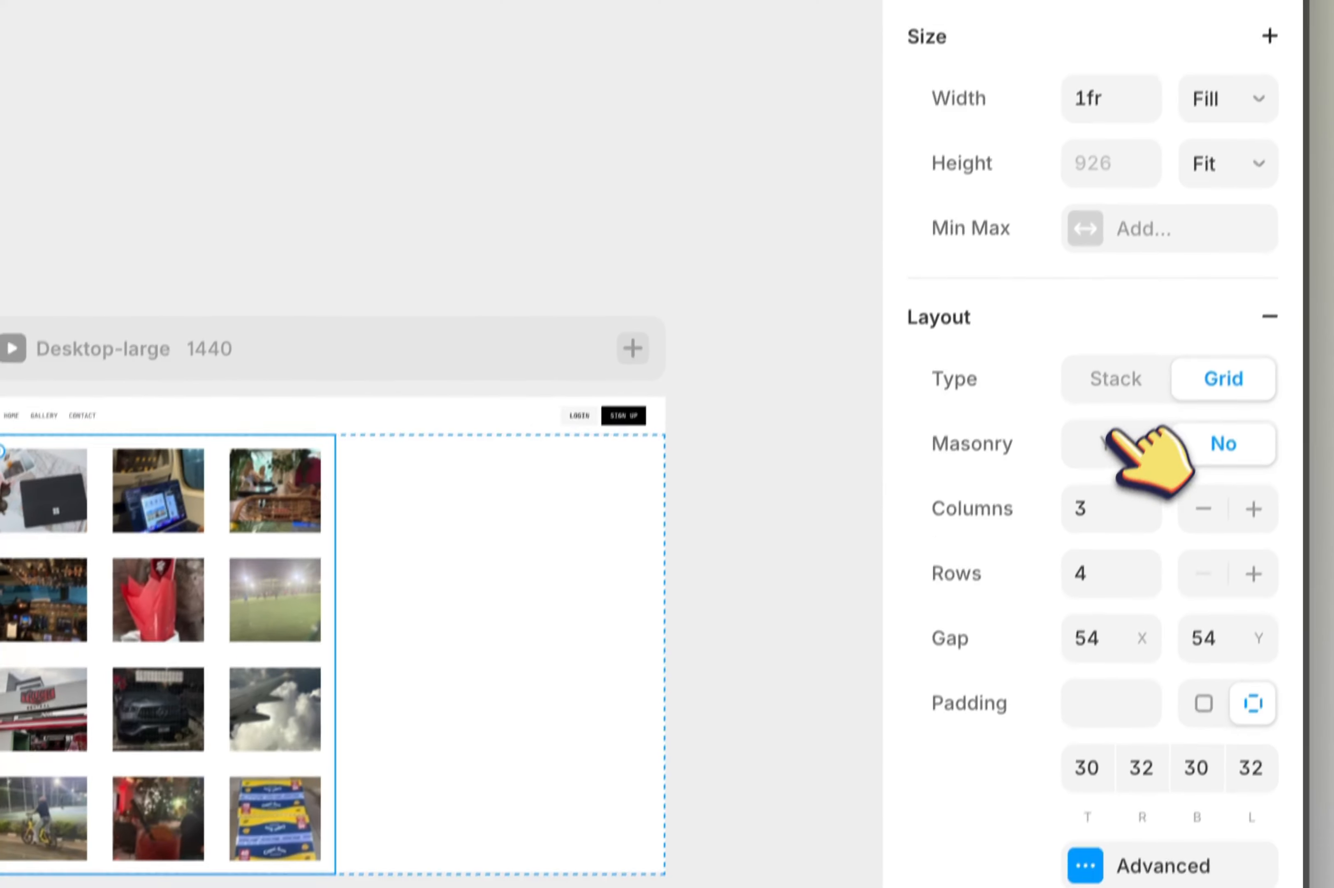
{"action": "left_click", "coordinate": [1110, 459]}
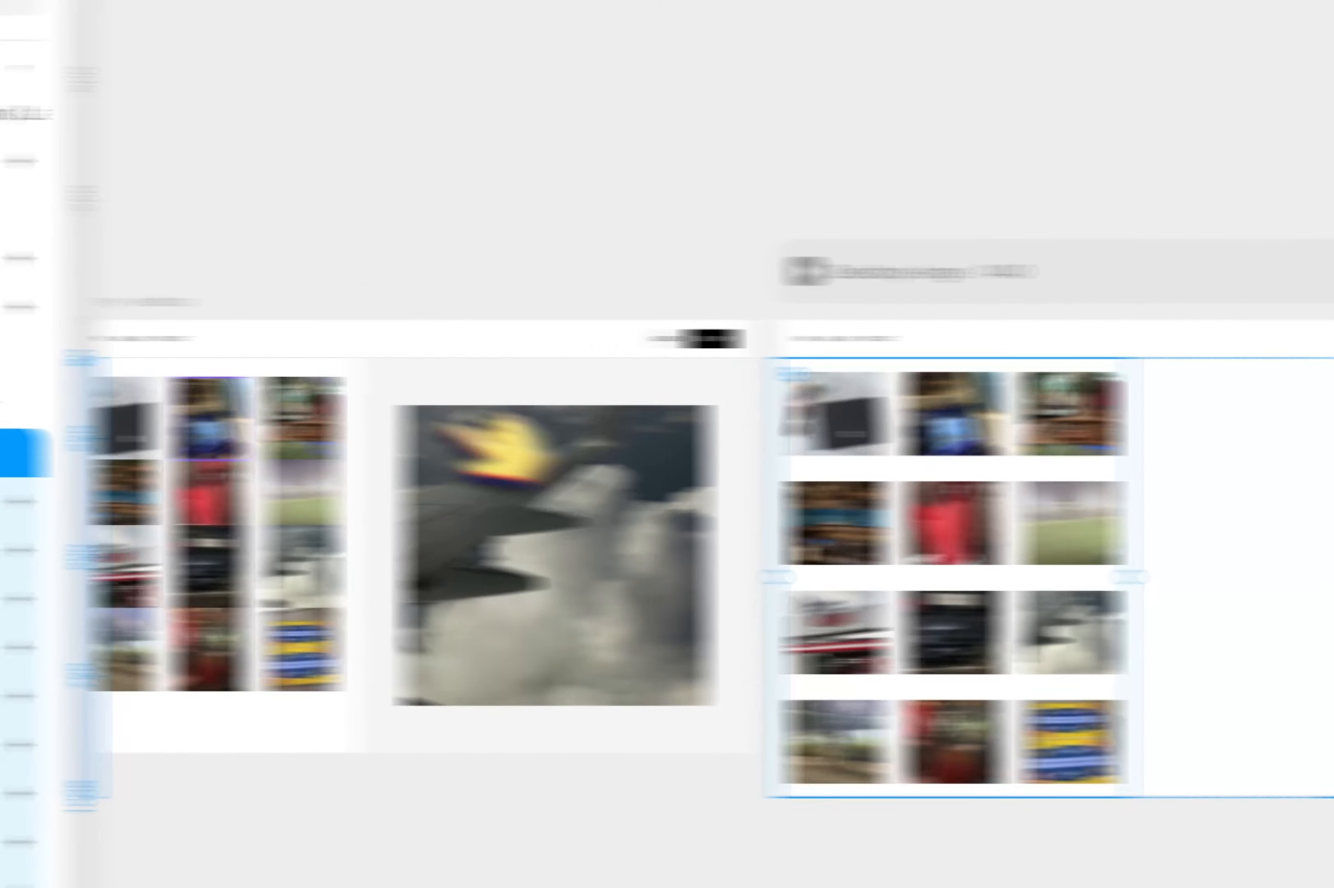
Step: Give the empty right image frame the same F5F5F5 fill as the frame around the airplane photo in the desktop gallery
{"action": "left_click", "coordinate": [339, 436]}
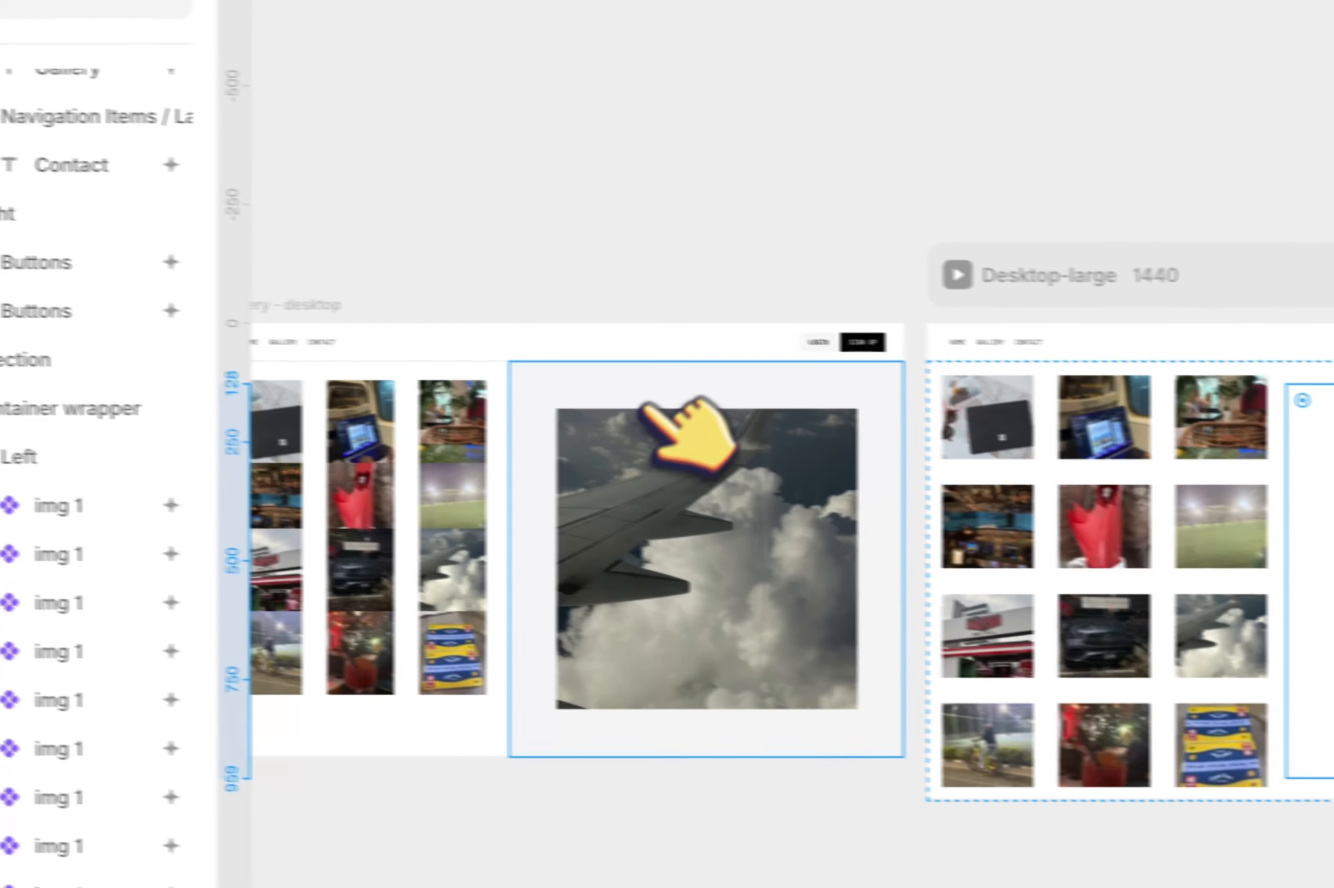
{"action": "left_click", "coordinate": [659, 383]}
{"action": "scroll", "coordinate": [249, 459], "scroll_direction": "down", "scroll_amount": 3}
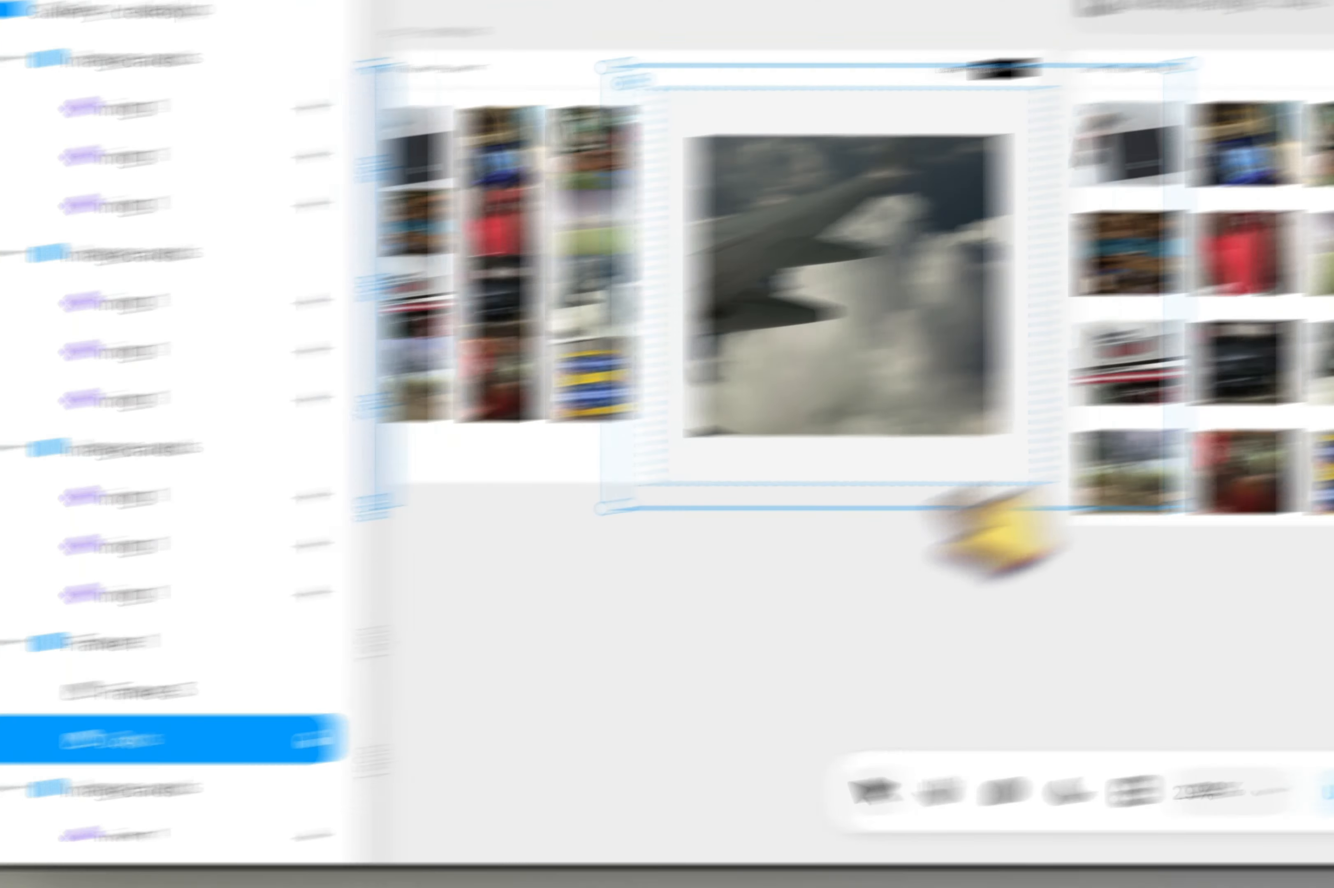
{"action": "left_click", "coordinate": [730, 547]}
{"action": "double_click", "coordinate": [734, 544]}
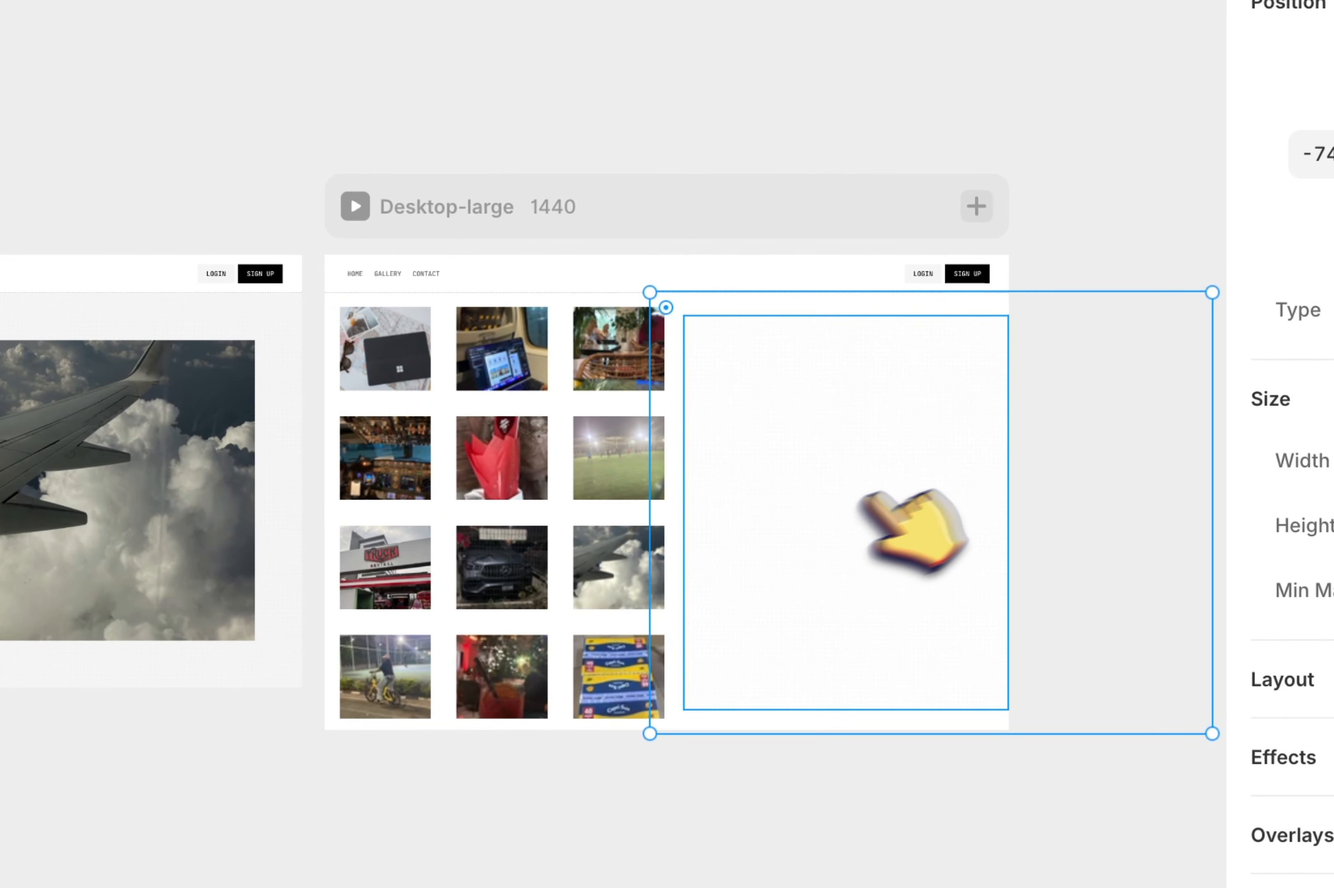
{"action": "scroll", "coordinate": [959, 467], "scroll_direction": "up", "scroll_amount": 5}
{"action": "scroll", "coordinate": [959, 466], "scroll_direction": "down", "scroll_amount": 5}
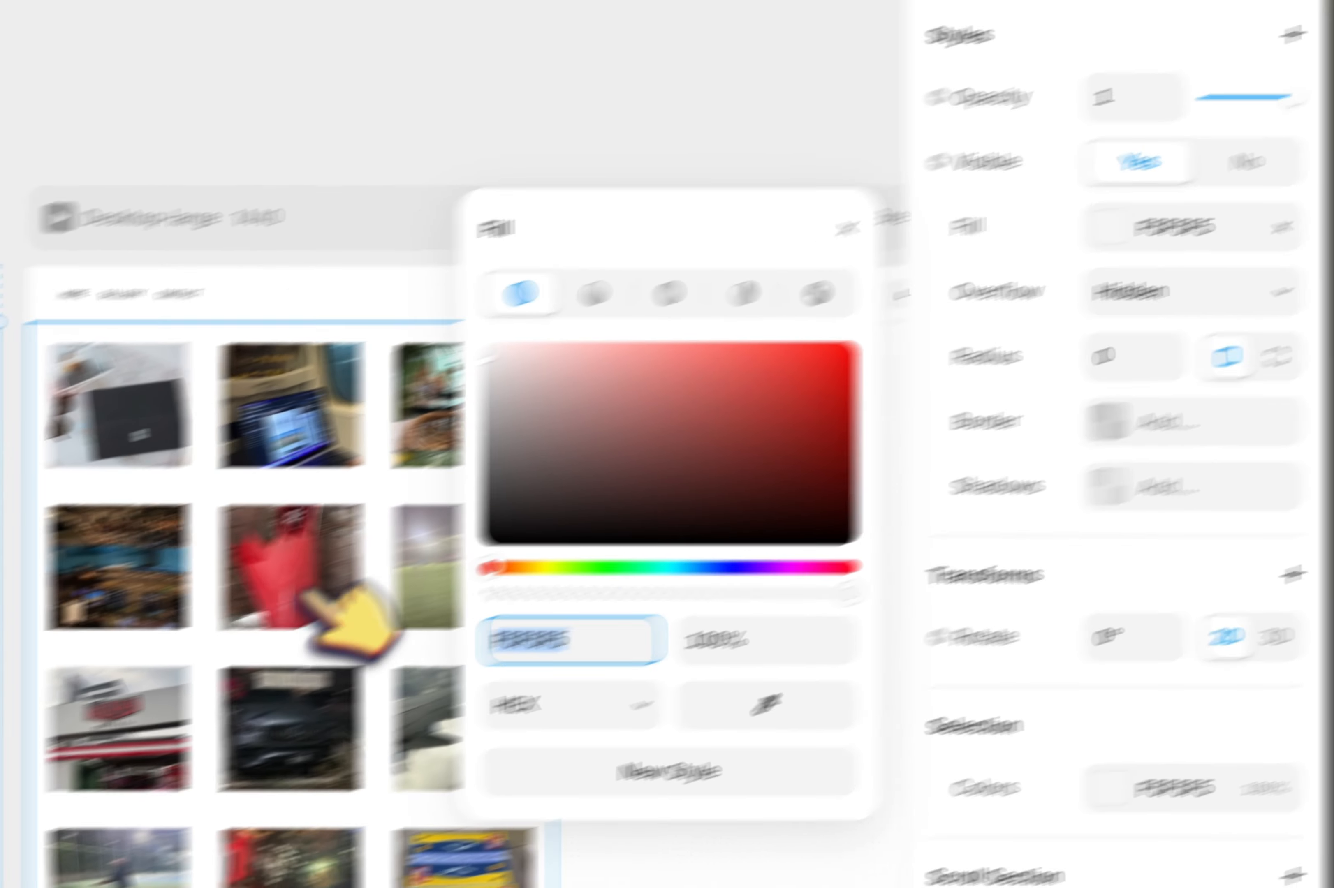
{"action": "left_click", "coordinate": [286, 601]}
{"action": "scroll", "coordinate": [749, 381], "scroll_direction": "right", "scroll_amount": 4}
{"action": "left_click", "coordinate": [750, 381]}
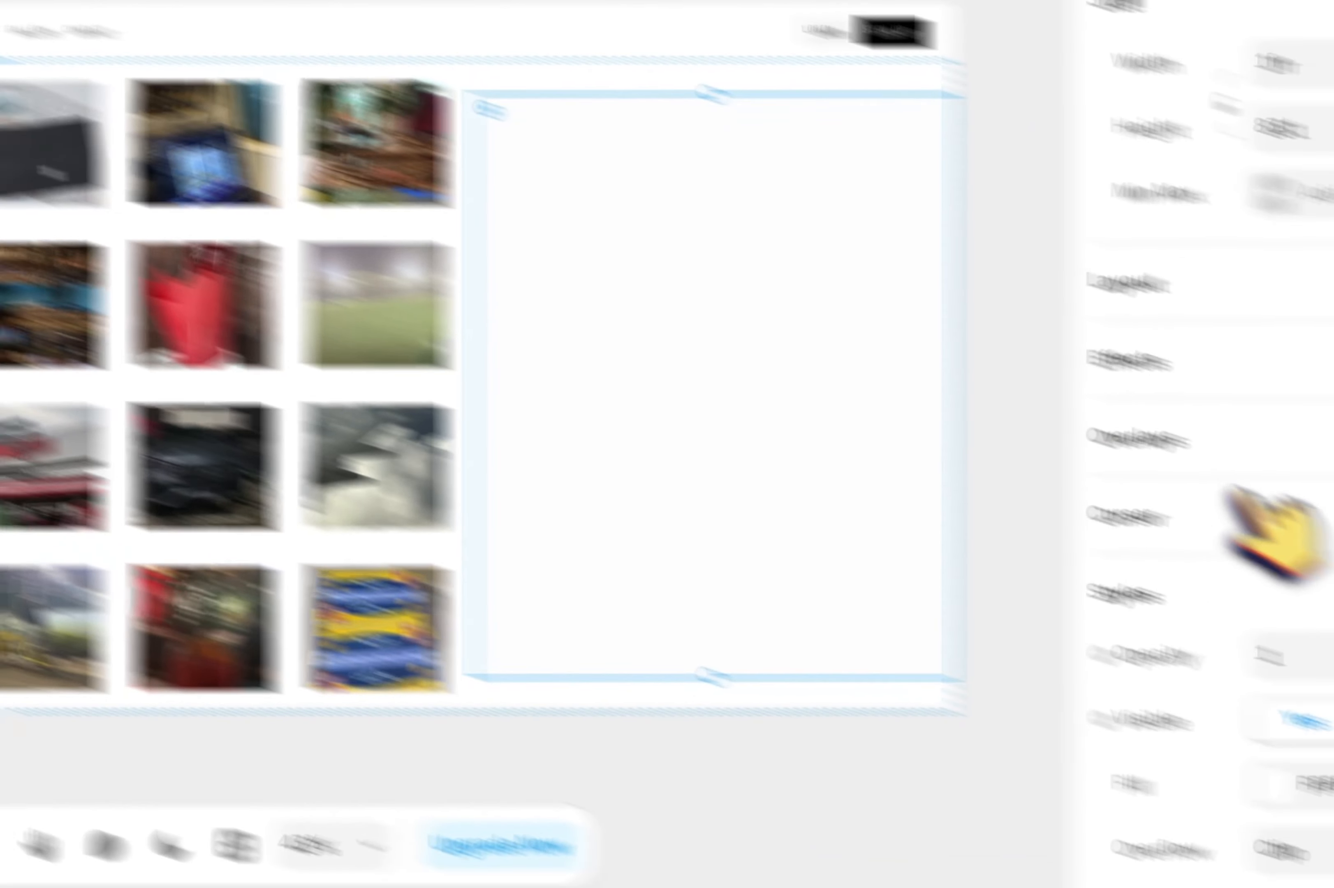
{"action": "left_click", "coordinate": [1042, 216]}
{"action": "scroll", "coordinate": [1056, 241], "scroll_direction": "down", "scroll_amount": 3}
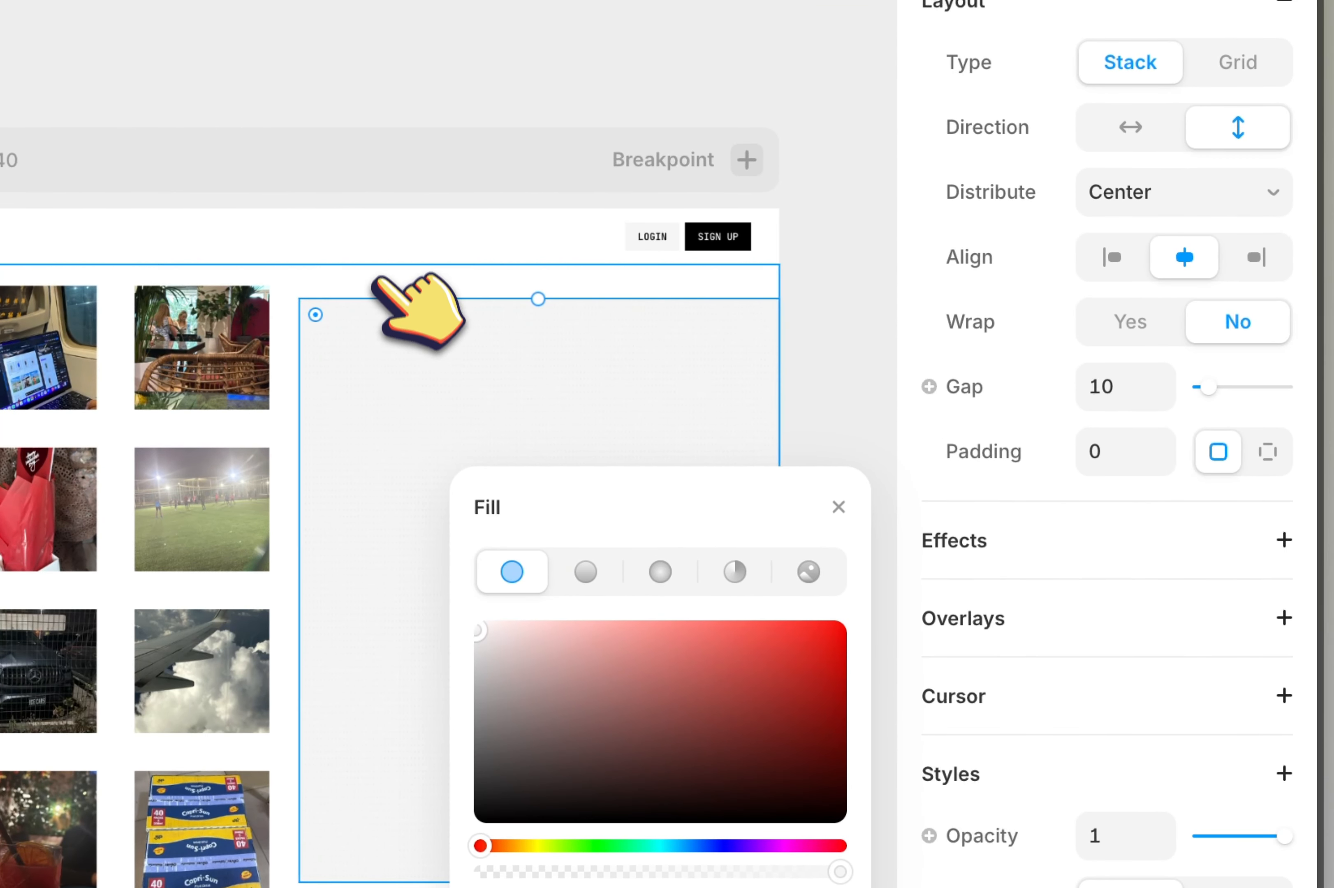
Step: Set the Left grid's width to Fill
{"action": "left_click", "coordinate": [376, 284]}
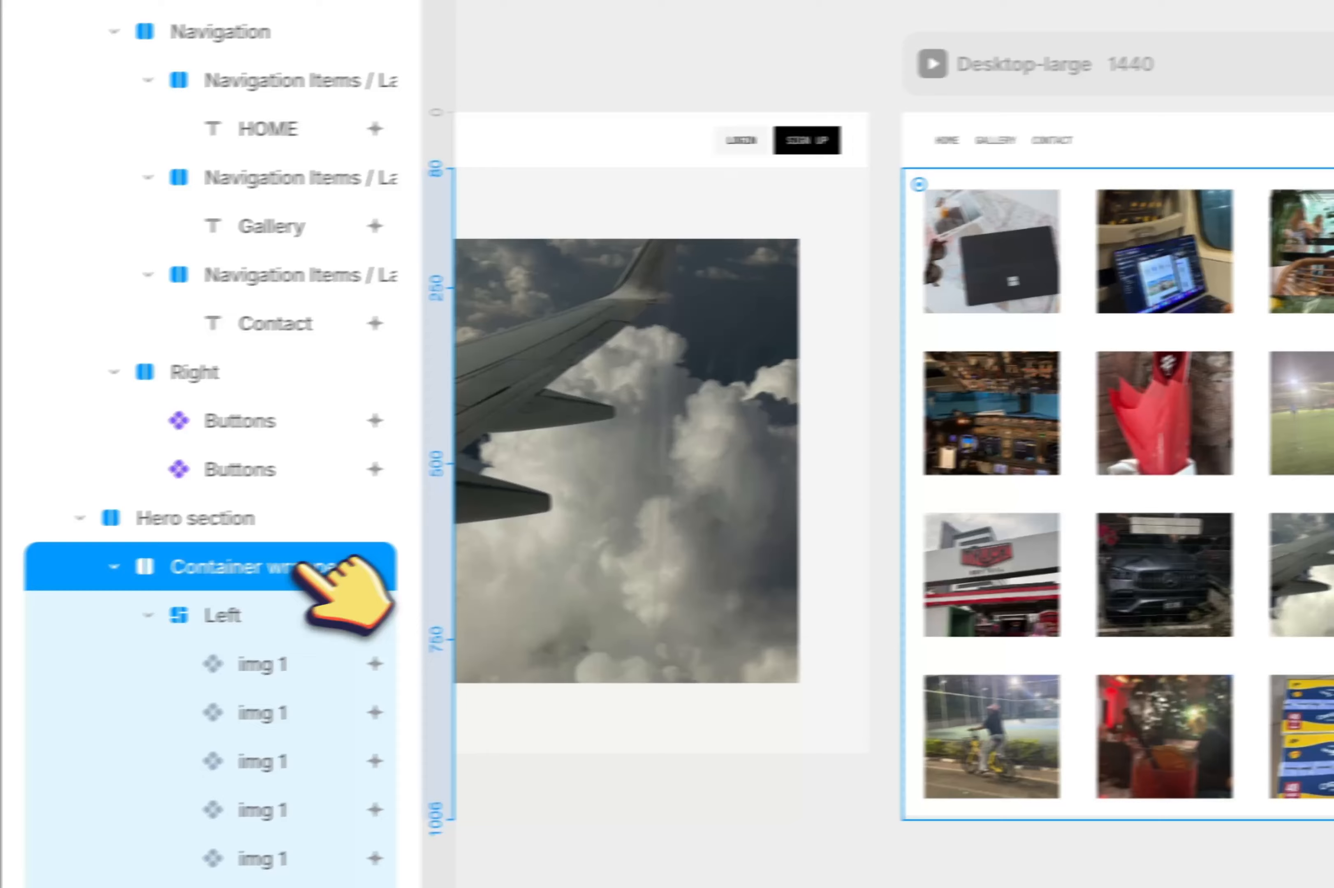
{"action": "left_click", "coordinate": [306, 523]}
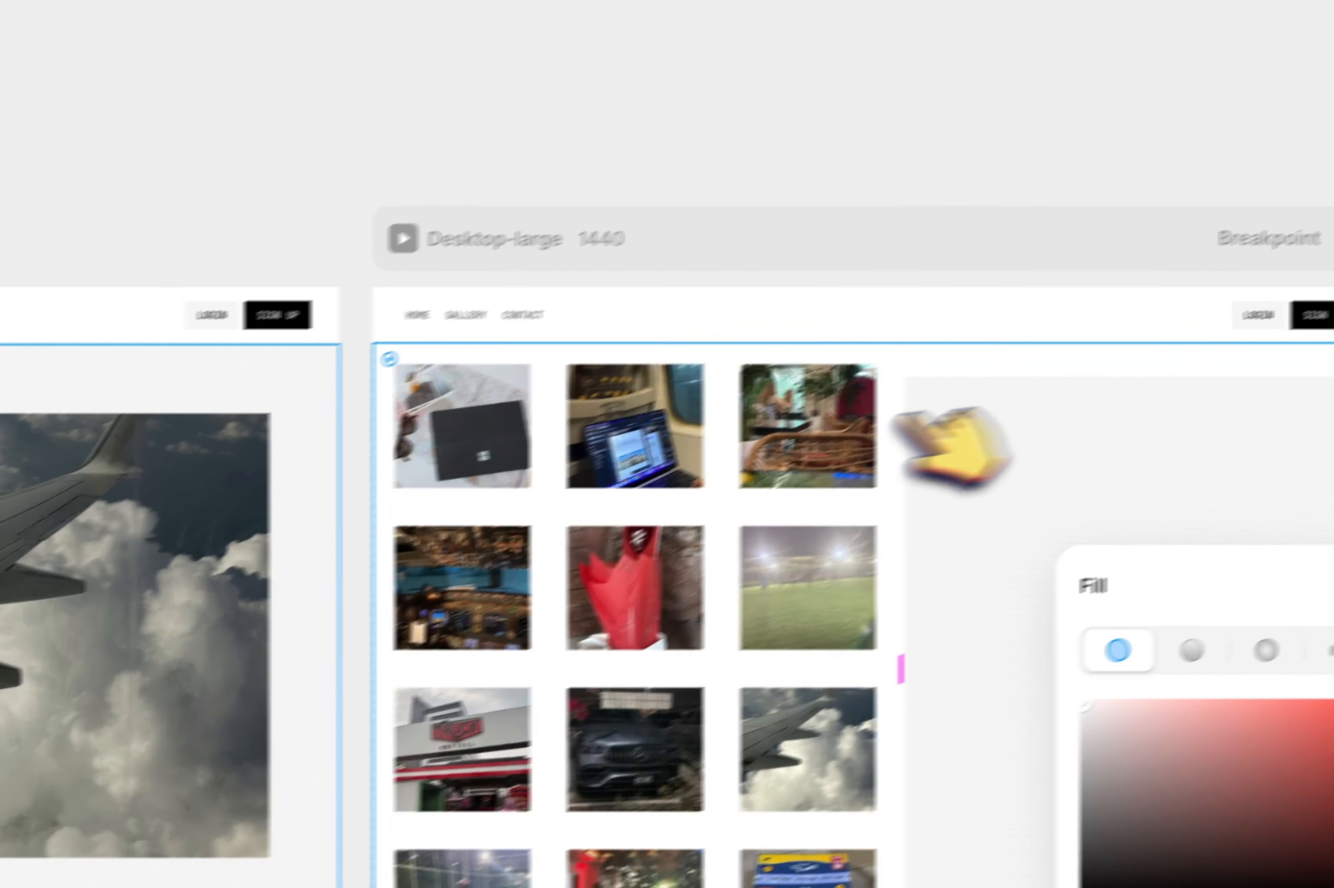
{"action": "left_click", "coordinate": [336, 538]}
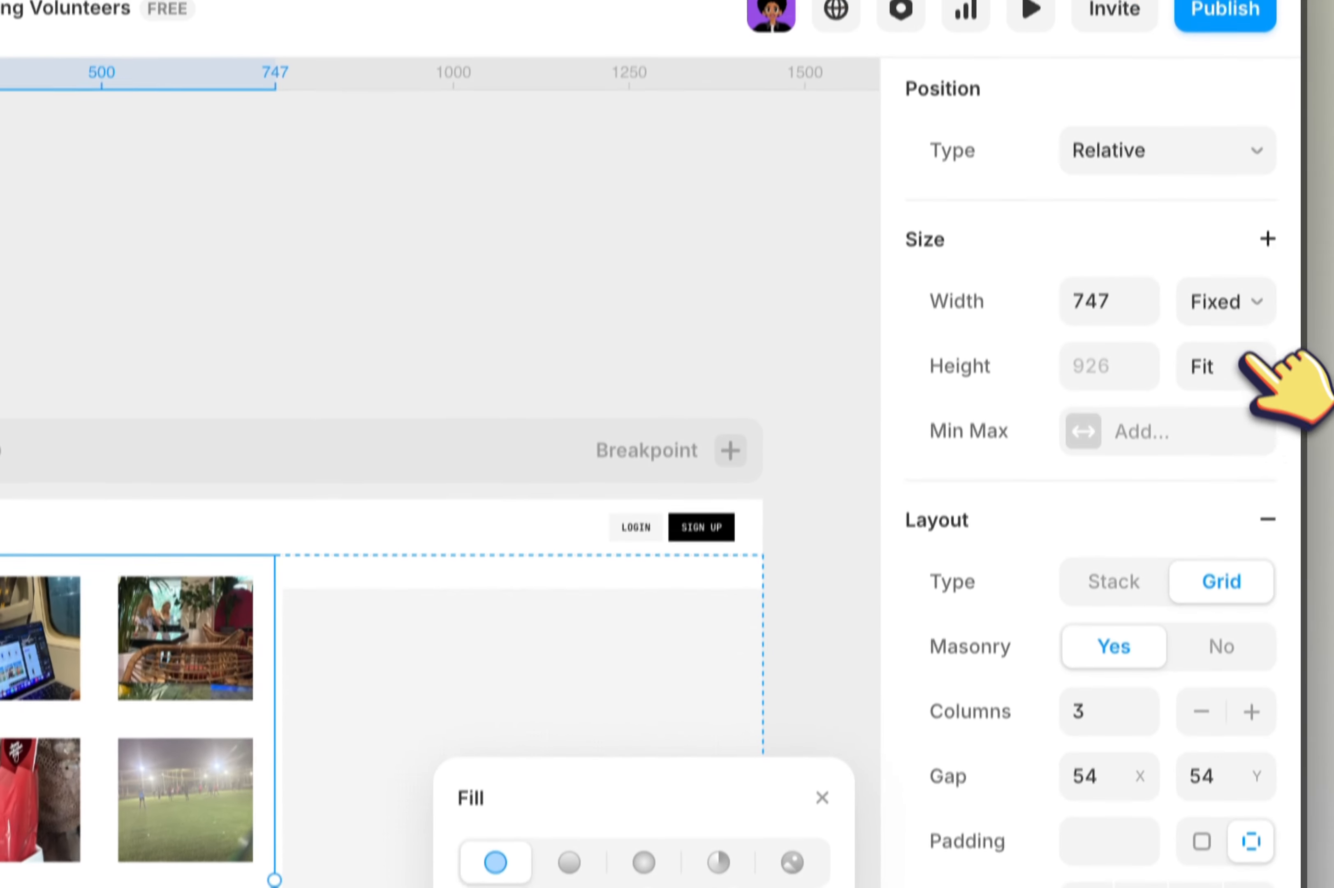
{"action": "left_click", "coordinate": [1228, 297]}
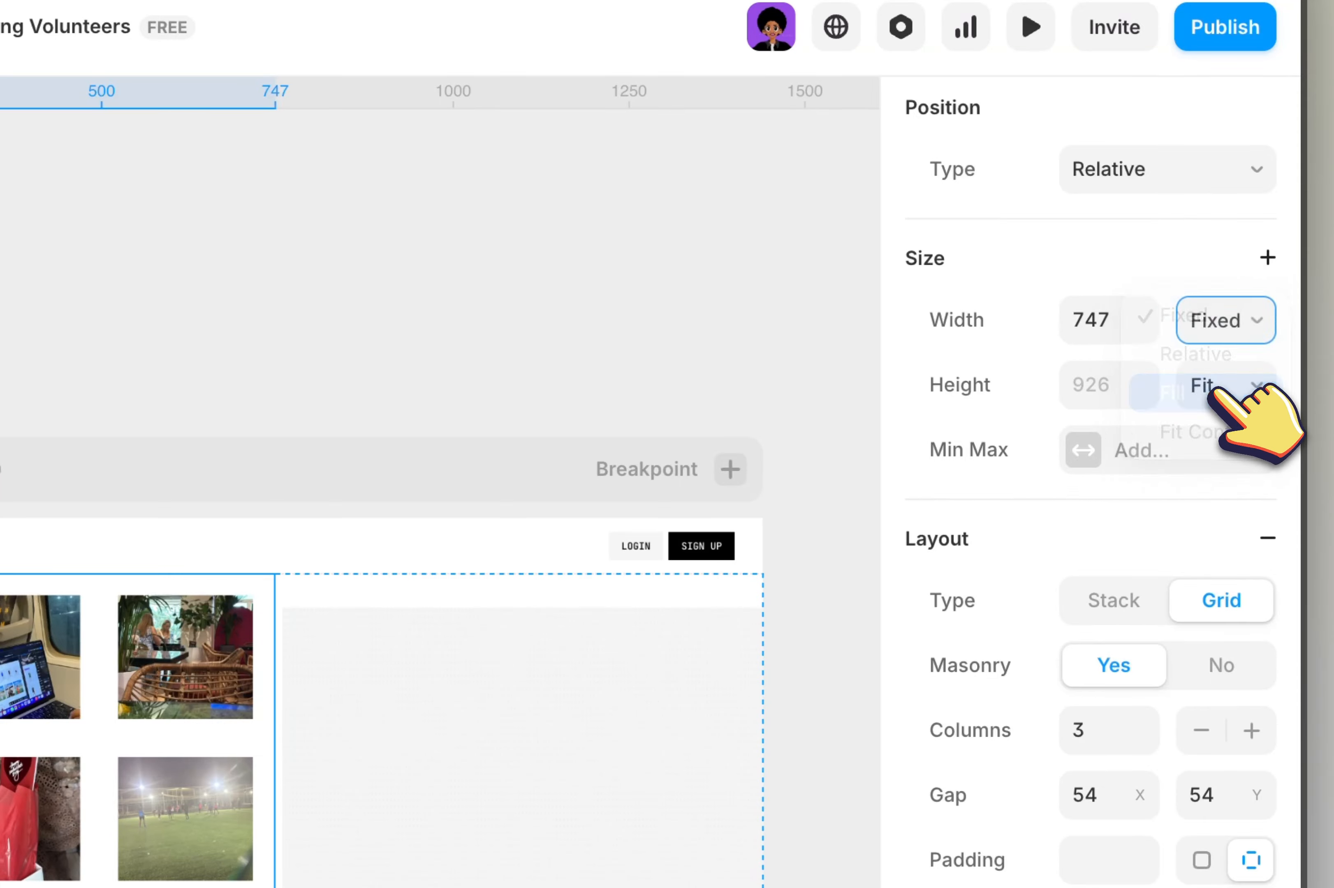
{"action": "left_click", "coordinate": [1213, 394]}
{"action": "left_click", "coordinate": [460, 439]}
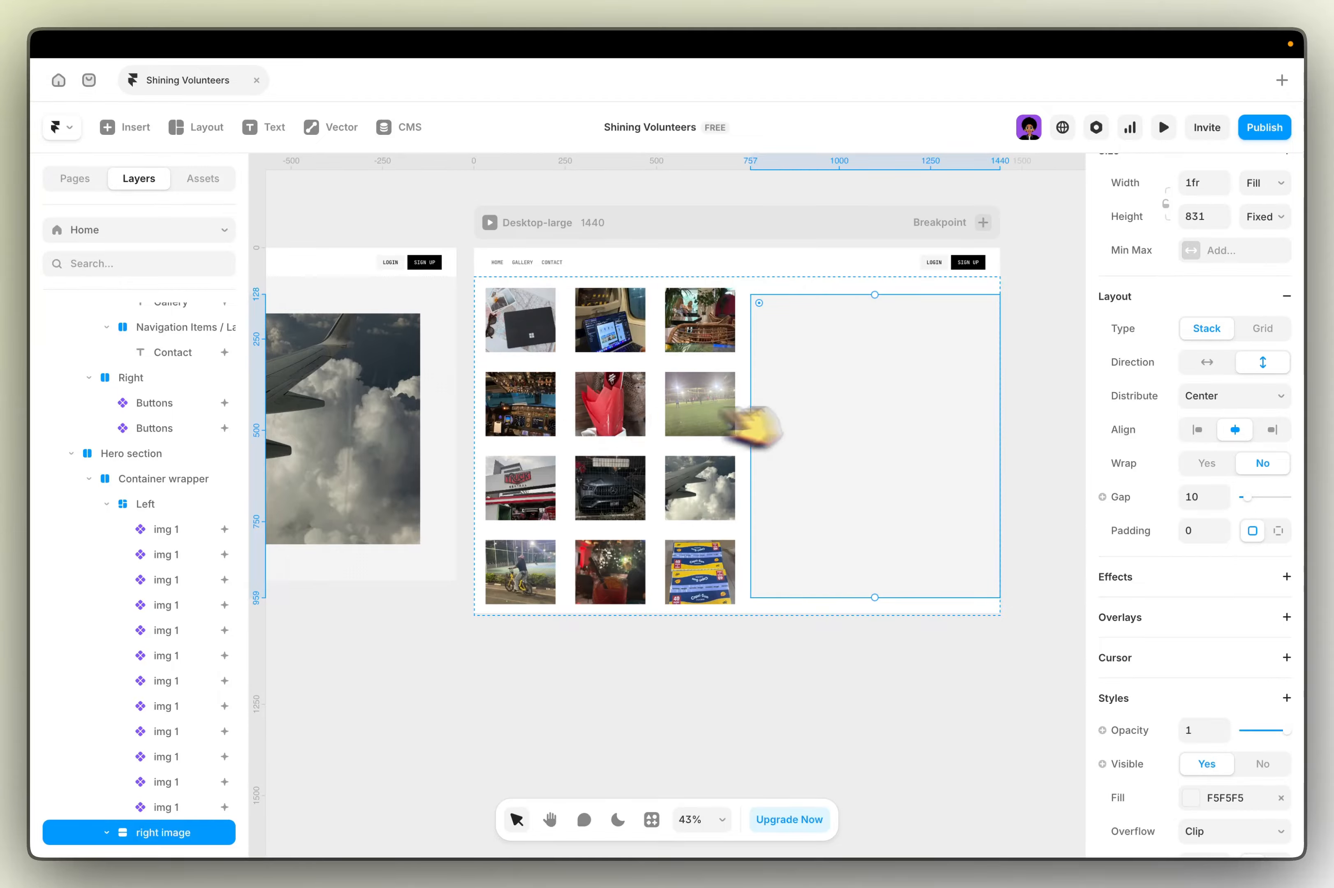
Step: Copy the airplane wing photo from the desktop gallery and paste it into the right image frame
{"action": "scroll", "coordinate": [551, 356], "scroll_direction": "left", "scroll_amount": 4}
{"action": "left_click", "coordinate": [511, 346]}
{"action": "scroll", "coordinate": [511, 346], "scroll_direction": "right", "scroll_amount": 3}
{"action": "left_click", "coordinate": [923, 341]}
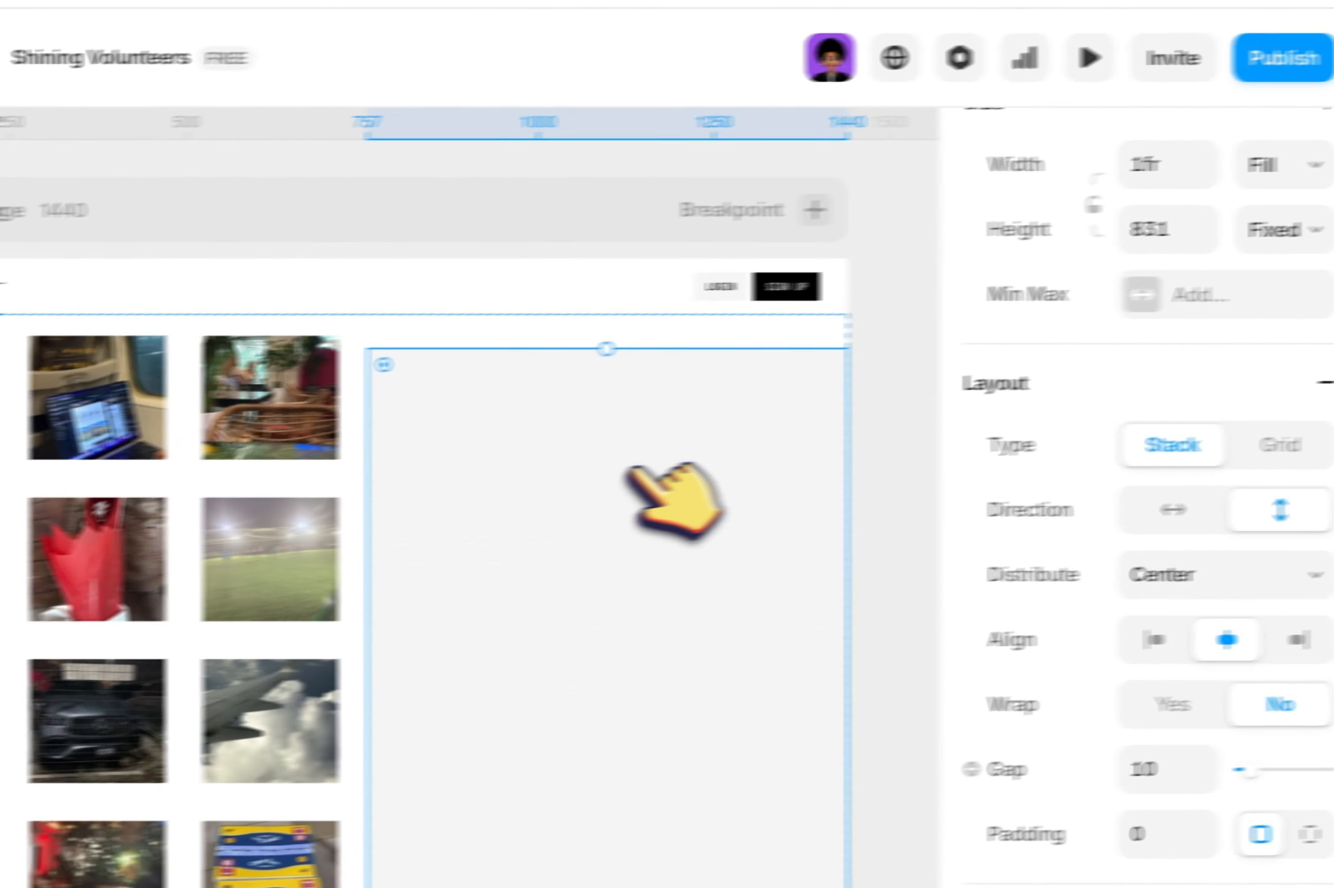
{"action": "key", "text": "super+v"}
Step: Set the right image frame's padding to 80 on all sides
{"action": "left_click", "coordinate": [549, 470]}
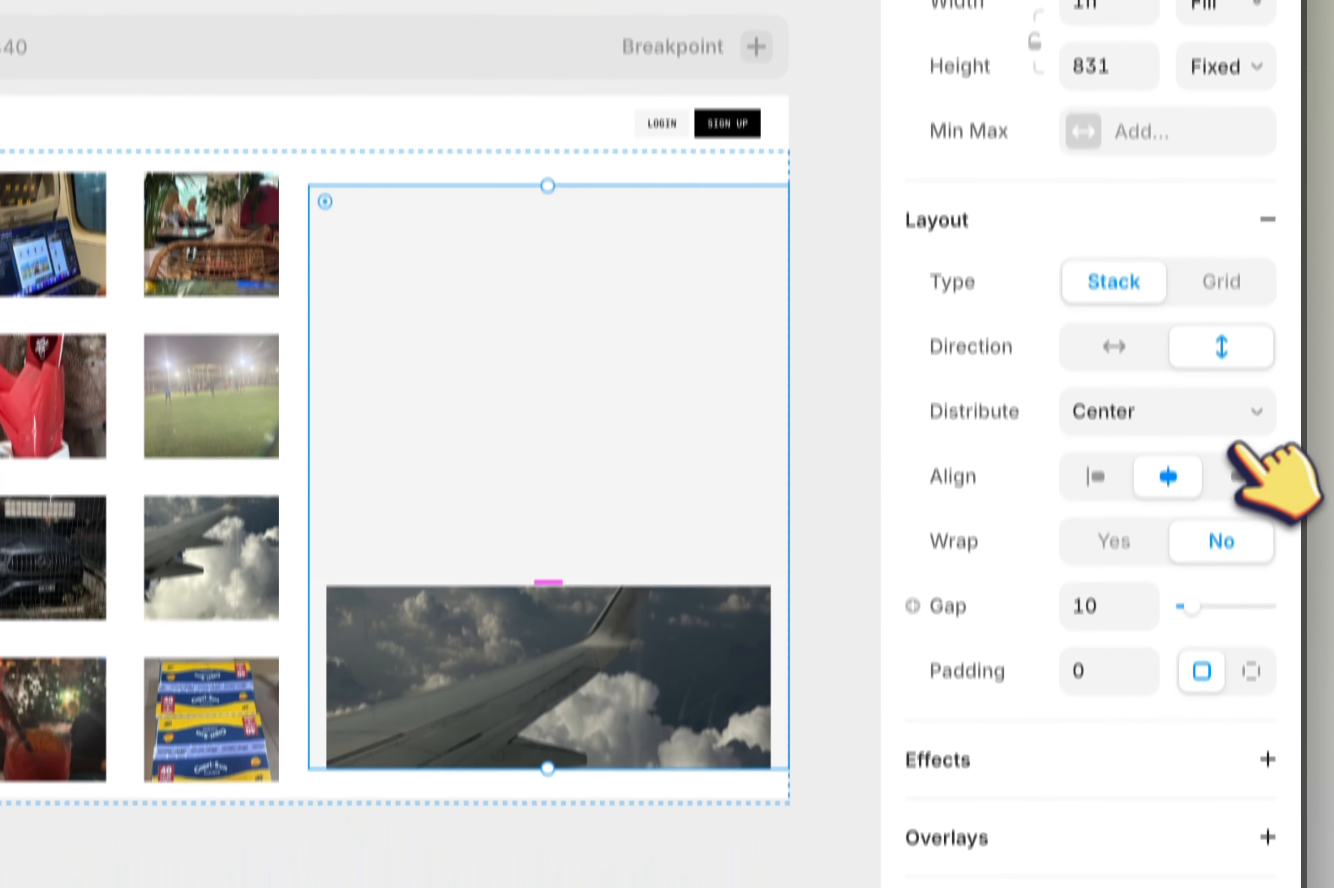
{"action": "scroll", "coordinate": [1182, 659], "scroll_direction": "up", "scroll_amount": 4}
{"action": "scroll", "coordinate": [1176, 672], "scroll_direction": "down", "scroll_amount": 4}
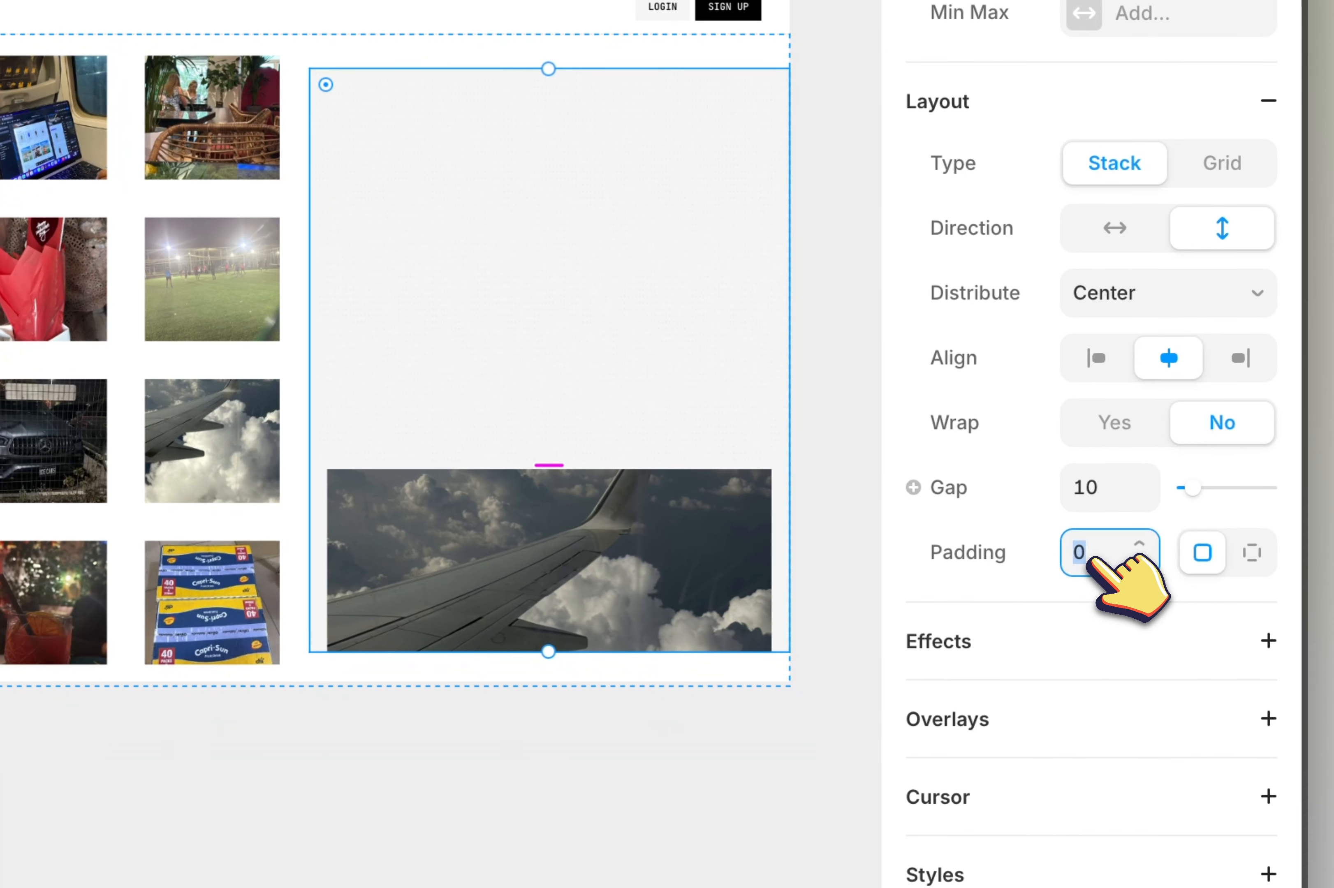
{"action": "left_click", "coordinate": [1176, 628]}
{"action": "type", "text": "80"}
Step: Set the width of the pasted airplane photo to Fill and reselect the right image frame
{"action": "left_click", "coordinate": [502, 564]}
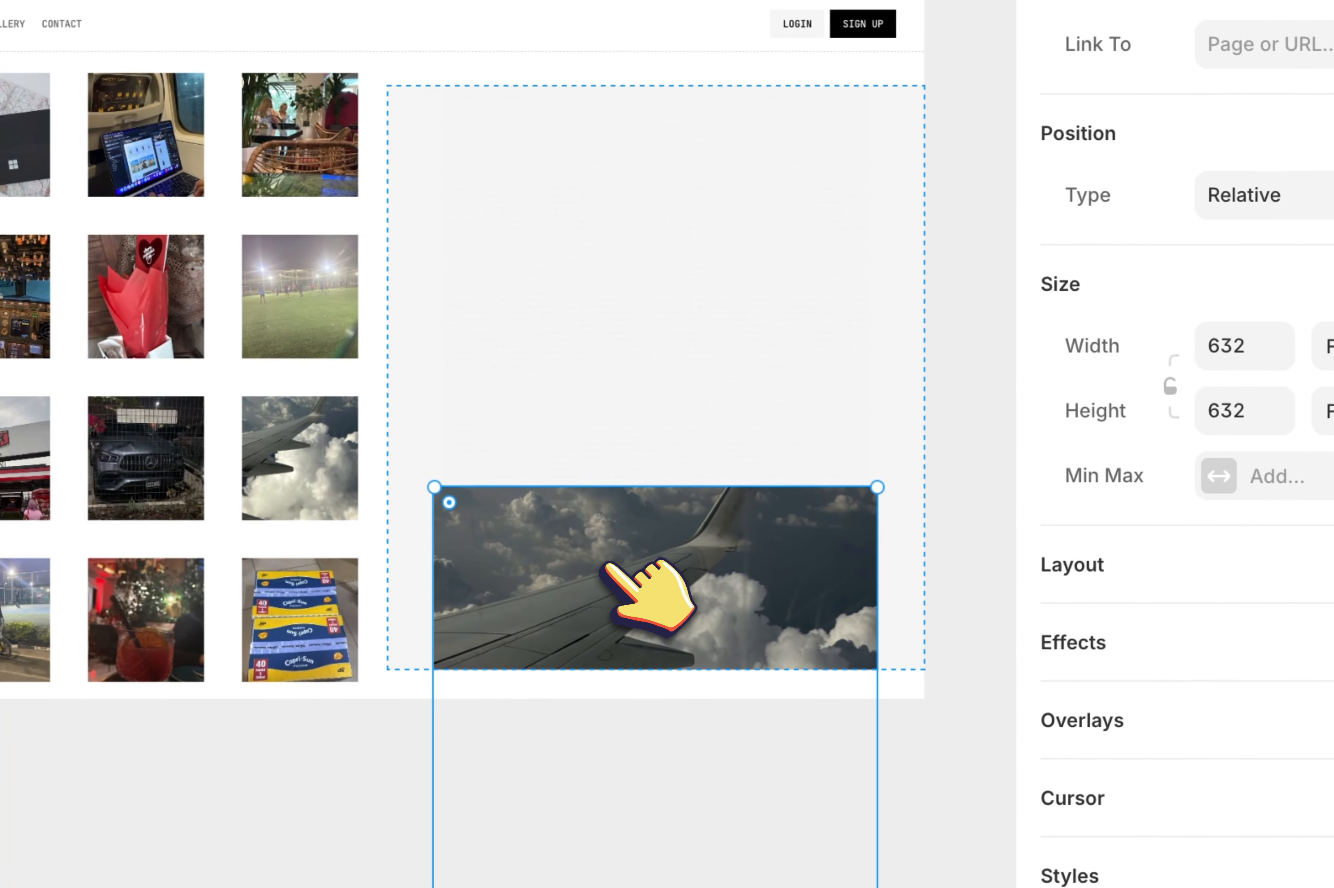
{"action": "left_click", "coordinate": [1248, 409]}
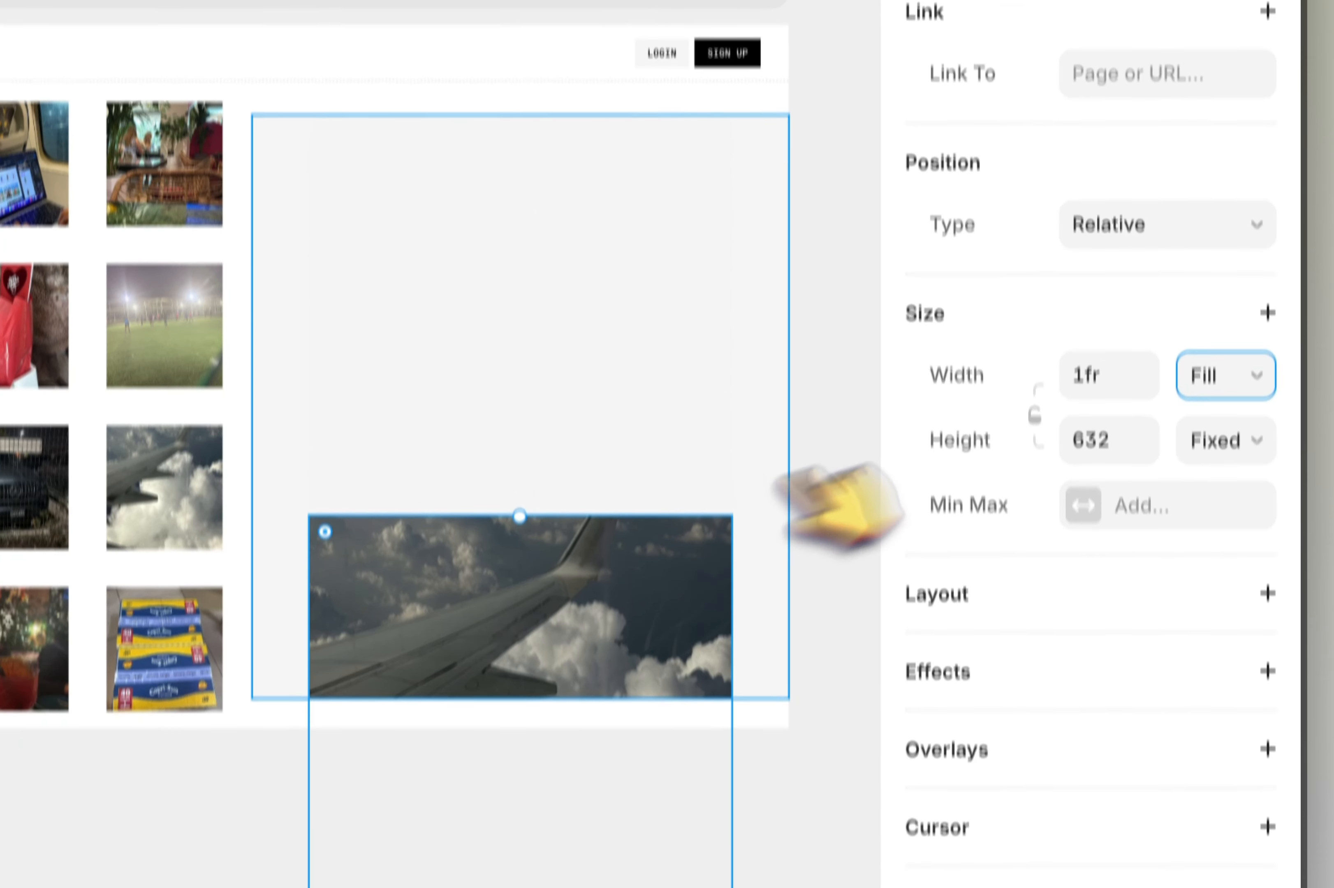
{"action": "left_click", "coordinate": [1226, 474]}
{"action": "left_click", "coordinate": [499, 349]}
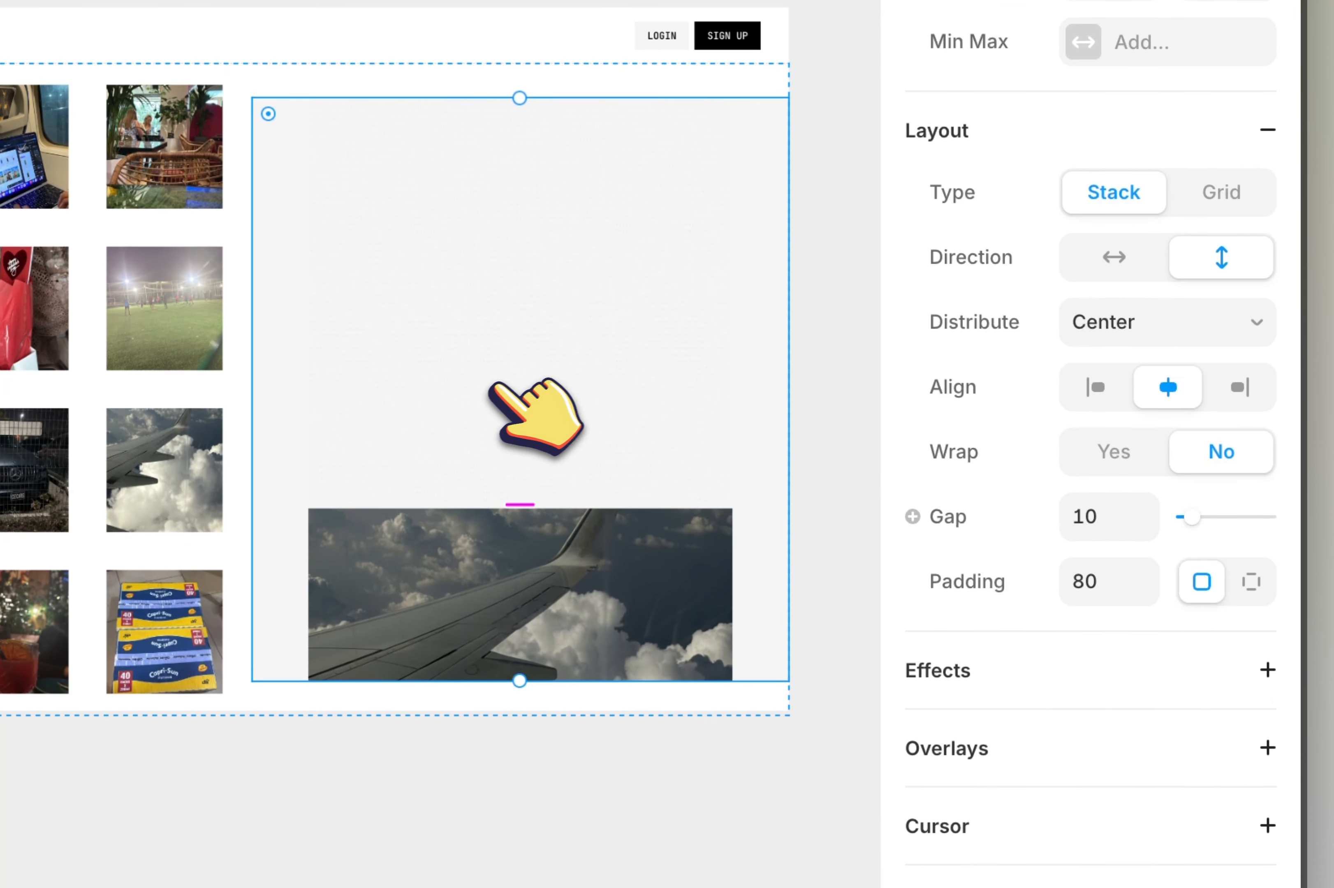
Step: Set the right image frame's height to Fit, and place the Dots pattern inside it with Absolute positioning
{"action": "scroll", "coordinate": [1221, 177], "scroll_direction": "up", "scroll_amount": 3}
{"action": "left_click", "coordinate": [1231, 132]}
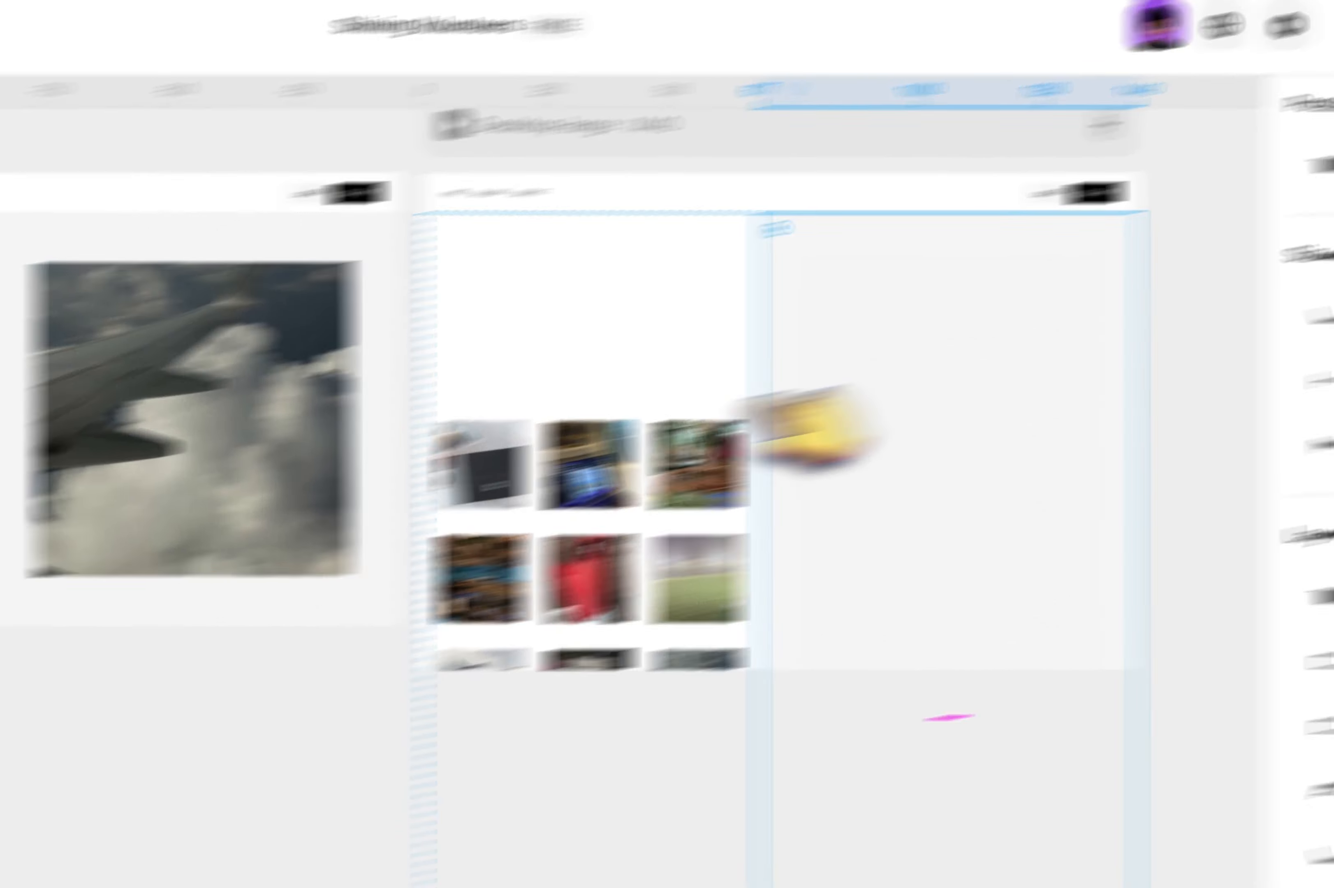
{"action": "left_click", "coordinate": [298, 549]}
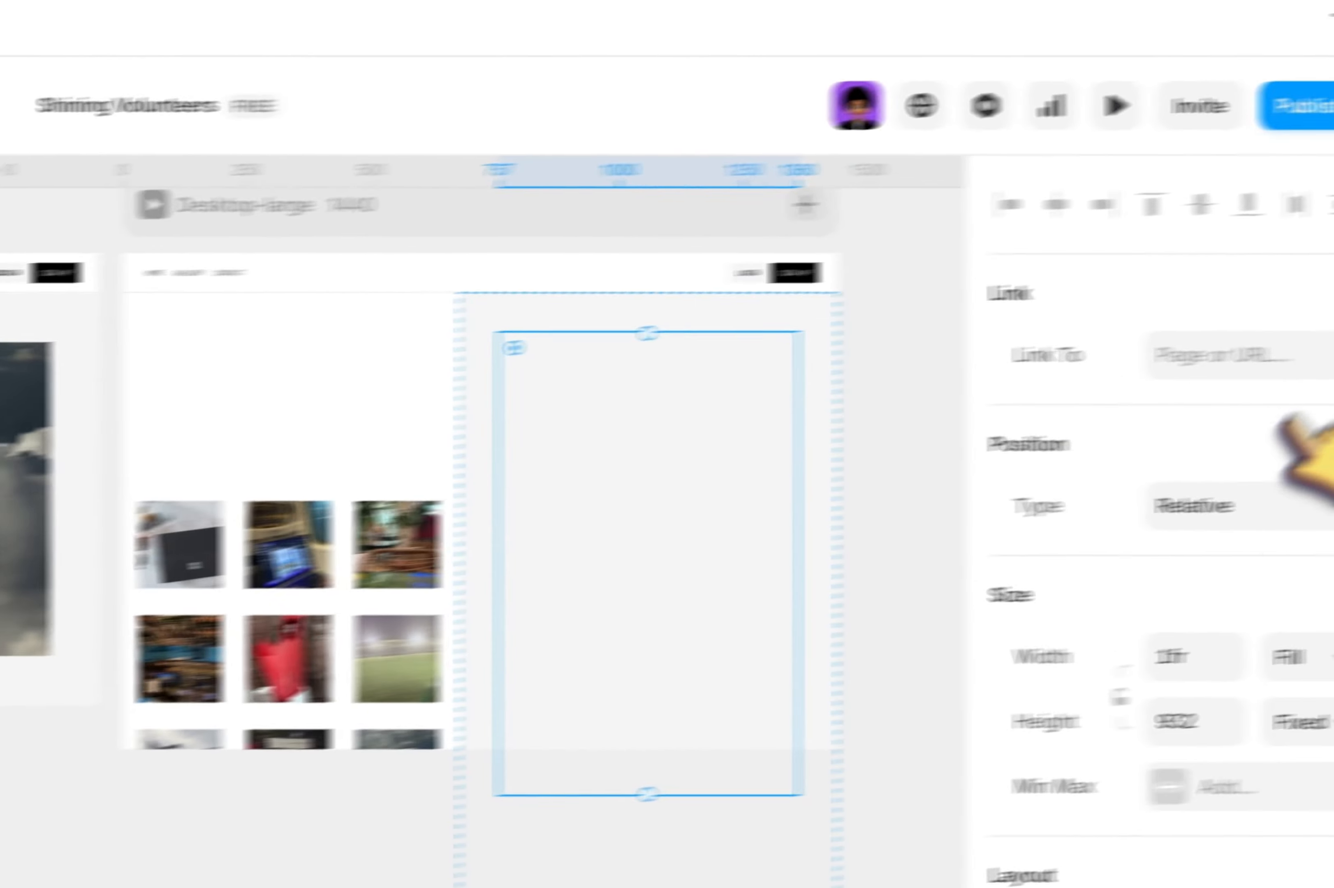
{"action": "left_click", "coordinate": [1171, 503]}
{"action": "left_click", "coordinate": [1134, 486]}
Step: Move the Dots layer behind the airplane photo inside the right image frame
{"action": "scroll", "coordinate": [553, 394], "scroll_direction": "up", "scroll_amount": 5}
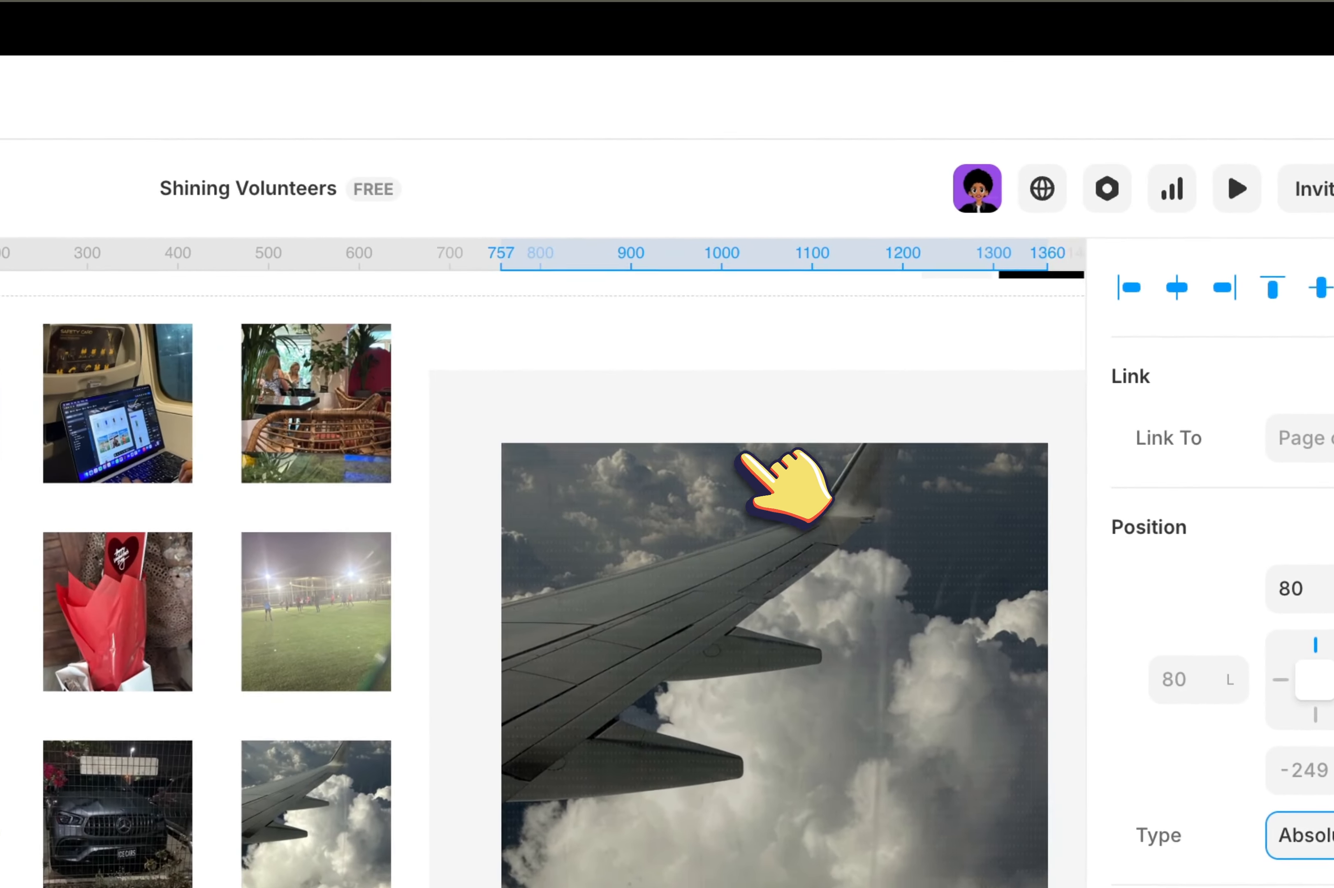
{"action": "scroll", "coordinate": [459, 358], "scroll_direction": "right", "scroll_amount": 2}
{"action": "scroll", "coordinate": [294, 309], "scroll_direction": "up", "scroll_amount": 5}
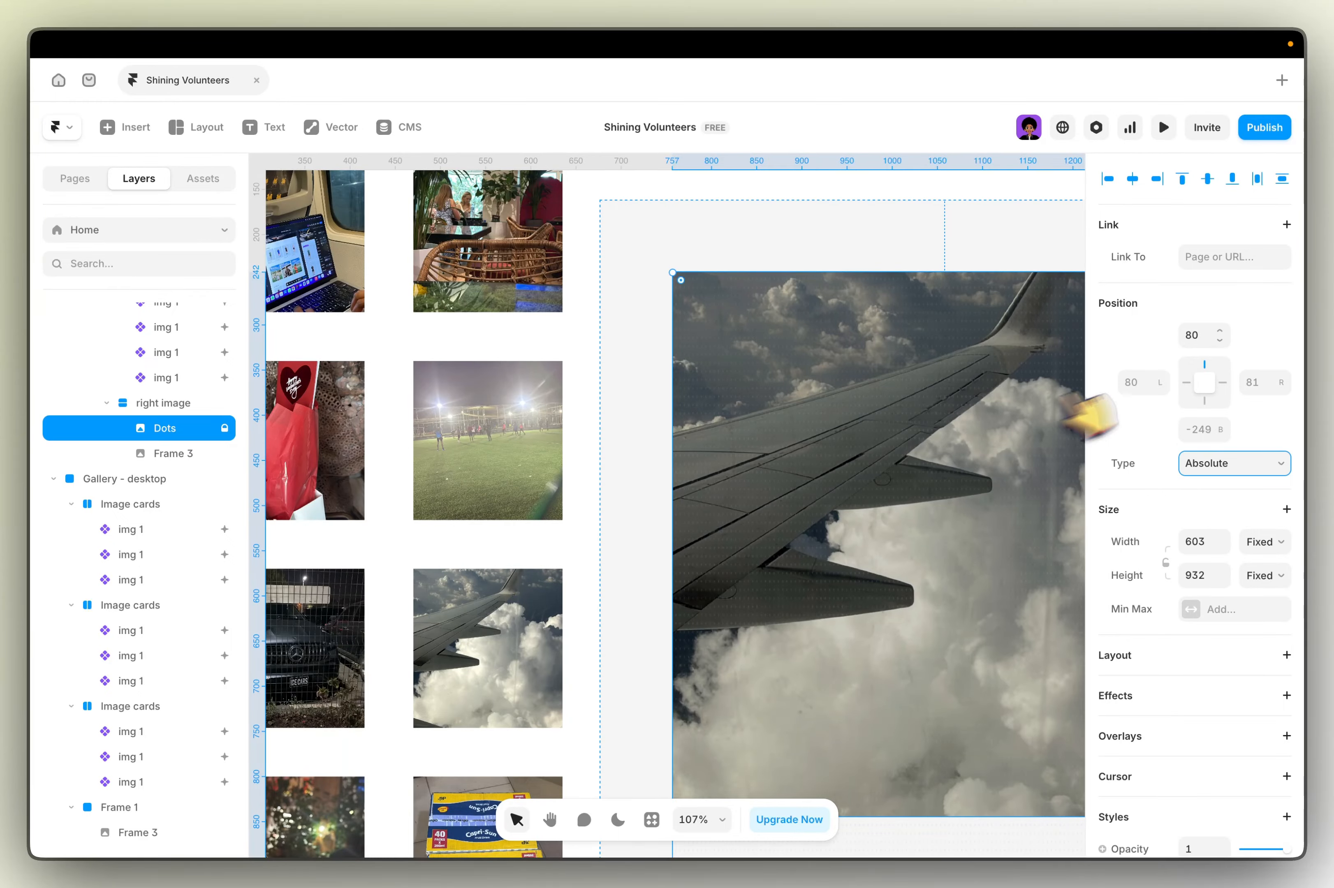
{"action": "scroll", "coordinate": [713, 355], "scroll_direction": "up", "scroll_amount": 5}
{"action": "scroll", "coordinate": [711, 356], "scroll_direction": "down", "scroll_amount": 5}
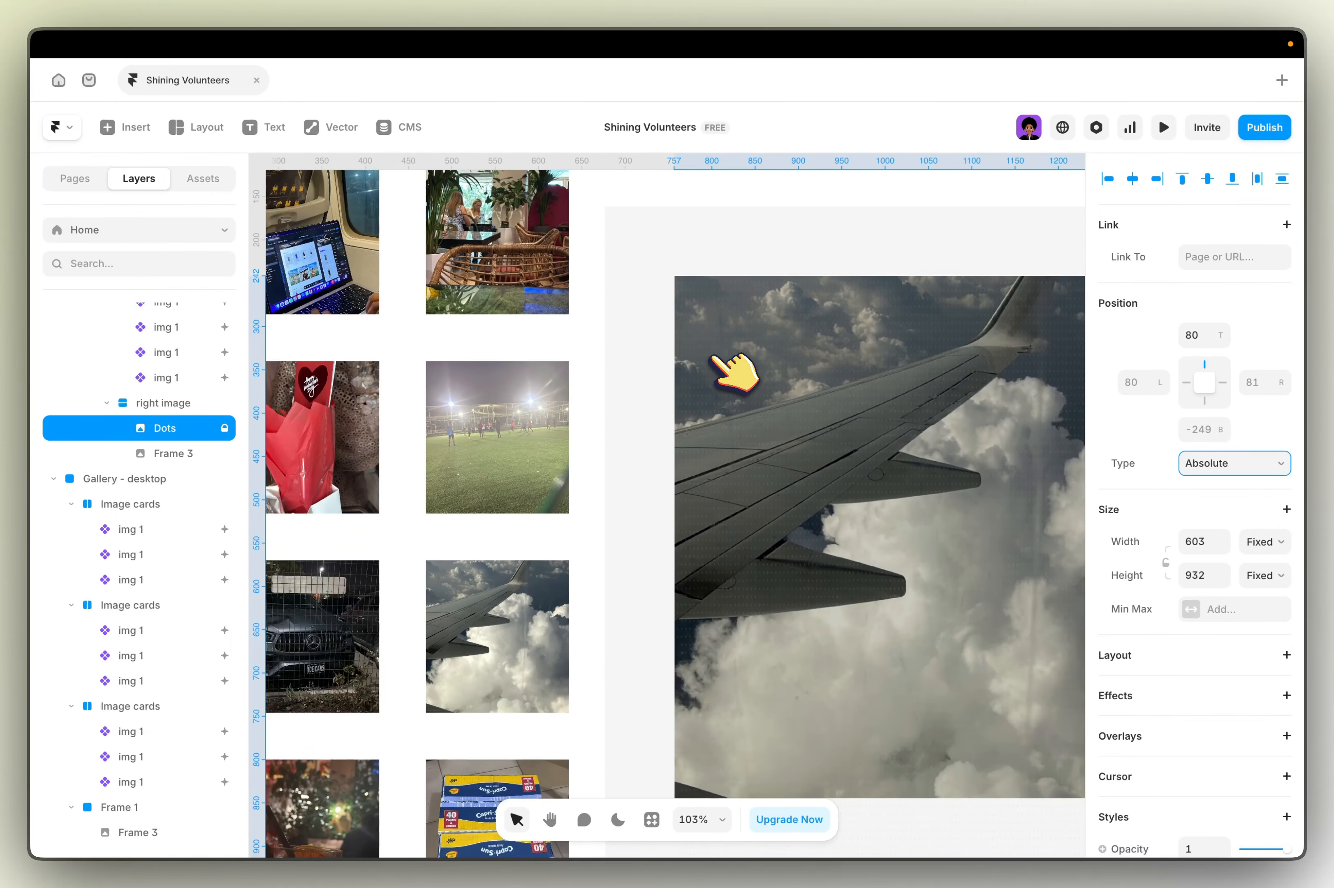
{"action": "key", "text": "Delete"}
{"action": "left_click", "coordinate": [185, 404]}
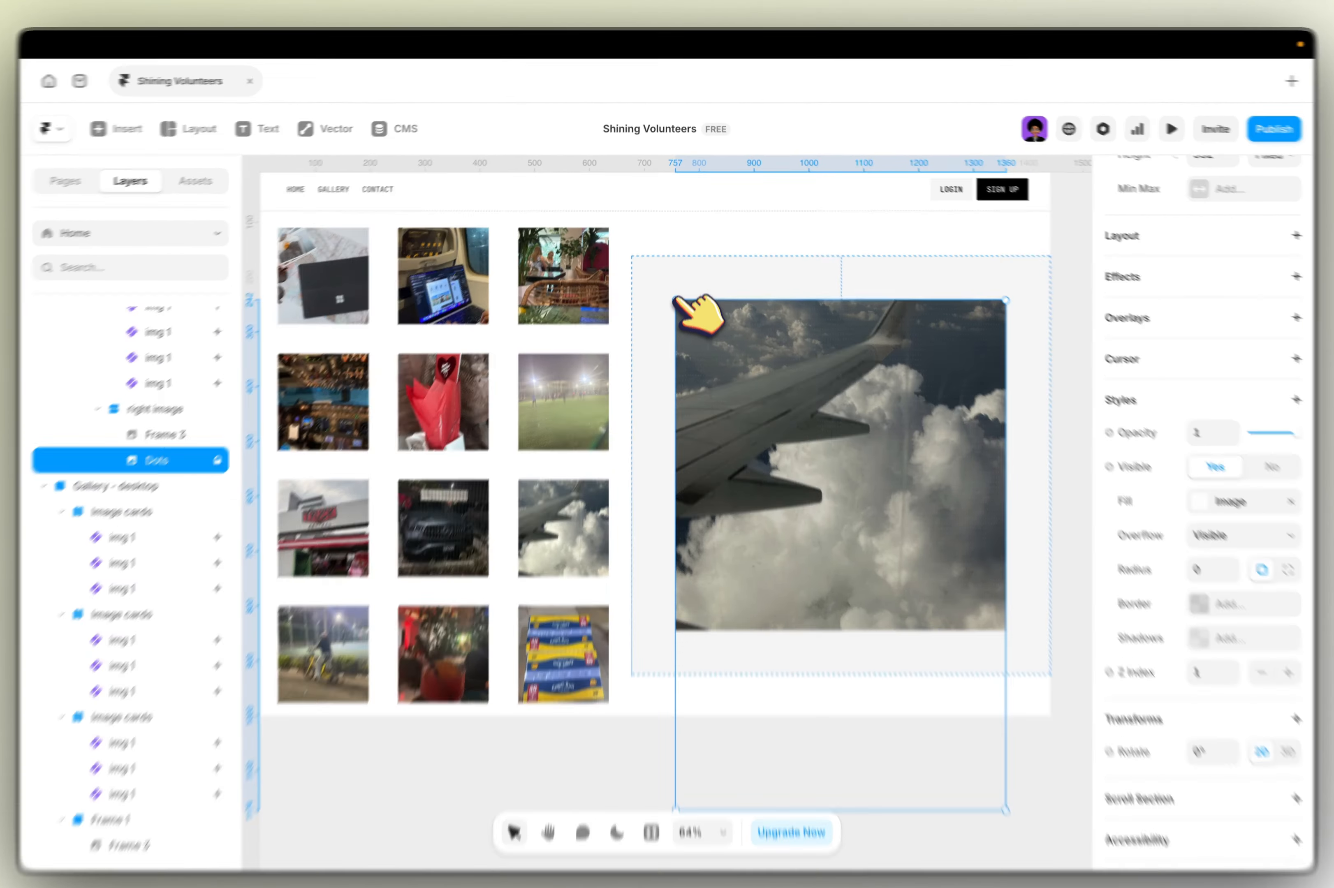
Step: Enlarge the Dots pattern until it extends past the right image frame's edges, and center it horizontally
{"action": "left_click_drag", "start_coordinate": [676, 295], "coordinate": [597, 235]}
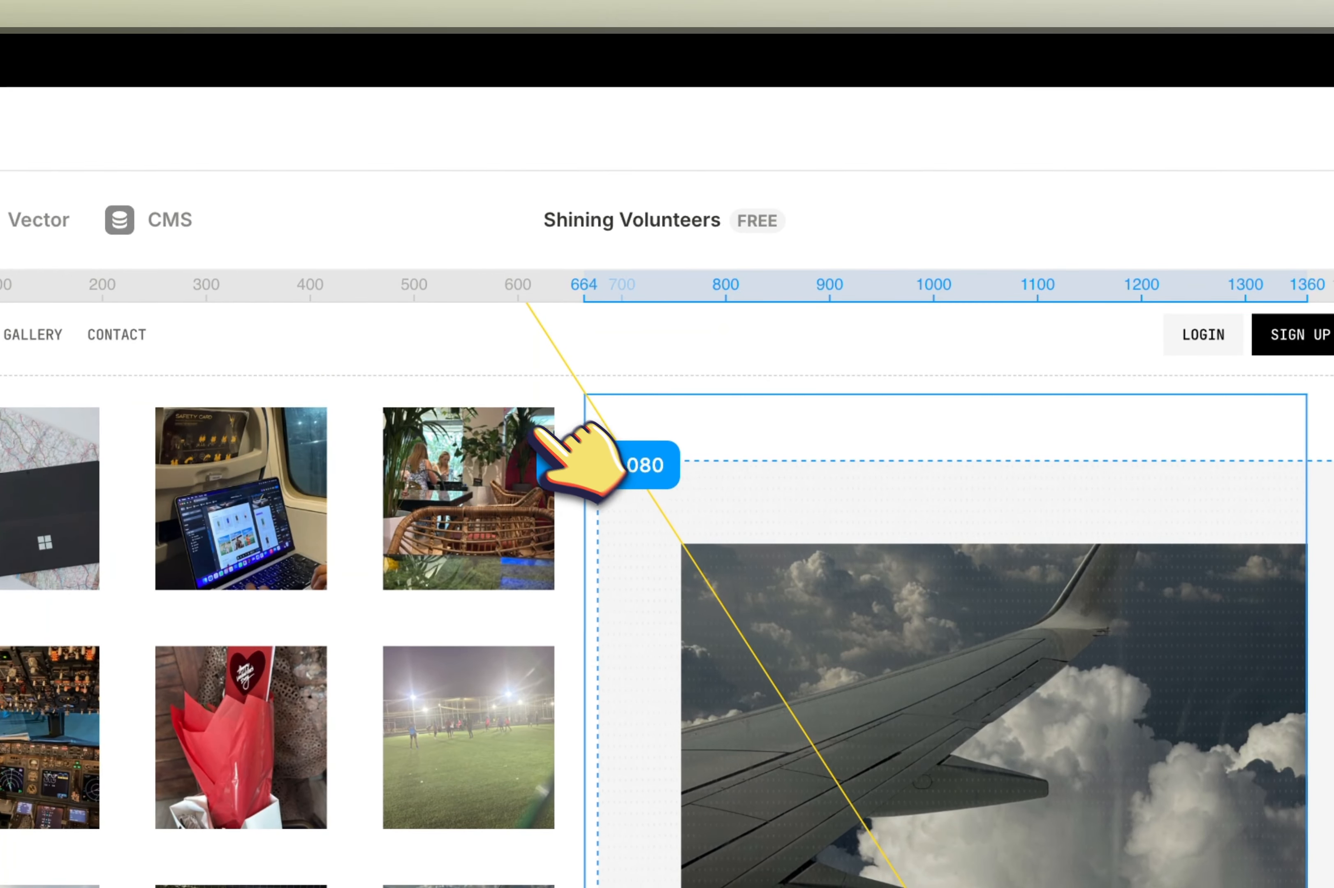
{"action": "left_click_drag", "start_coordinate": [461, 391], "coordinate": [409, 344]}
{"action": "scroll", "coordinate": [1070, 316], "scroll_direction": "up", "scroll_amount": 8}
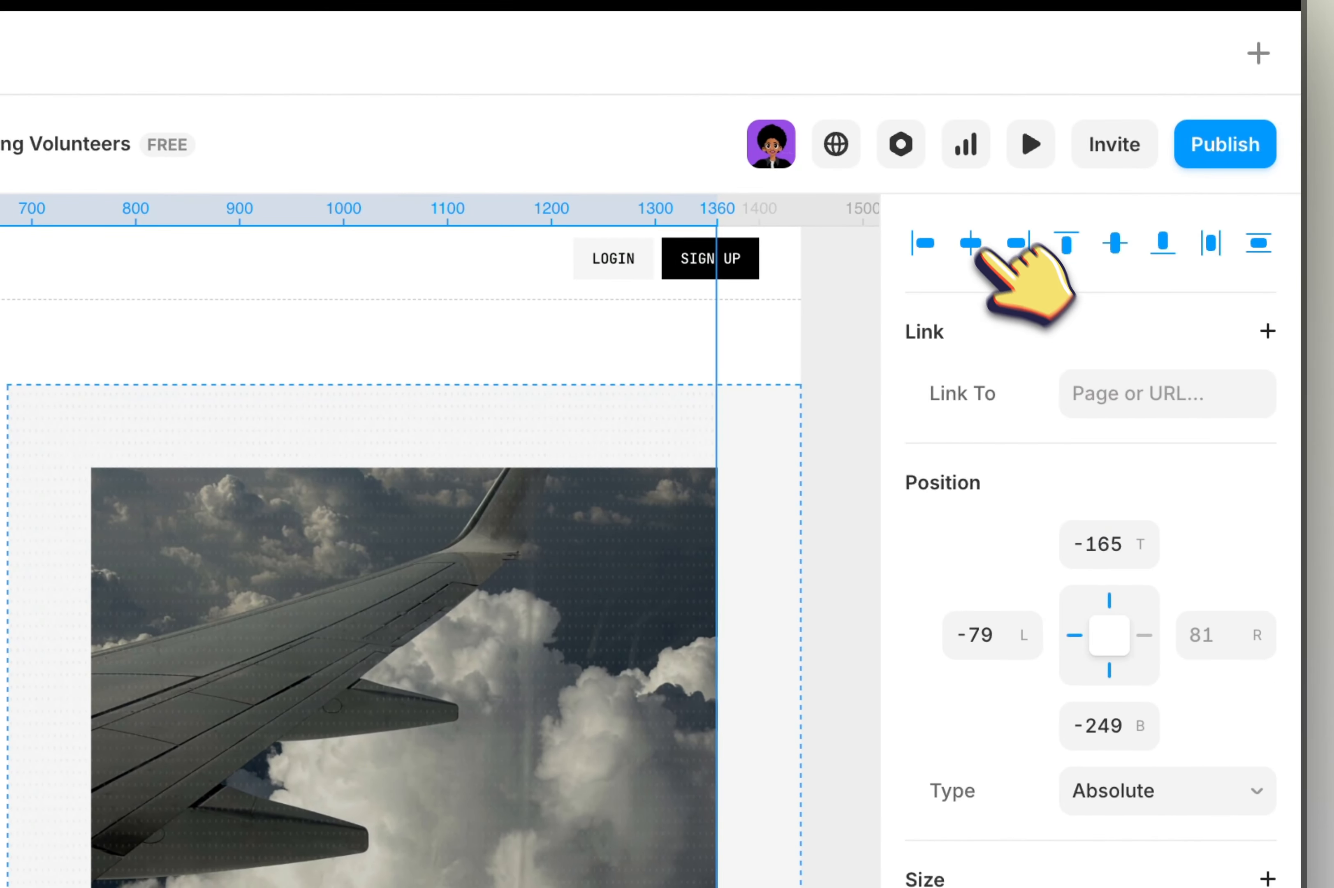
{"action": "scroll", "coordinate": [747, 529], "scroll_direction": "down", "scroll_amount": 2}
{"action": "scroll", "coordinate": [561, 505], "scroll_direction": "up", "scroll_amount": 8}
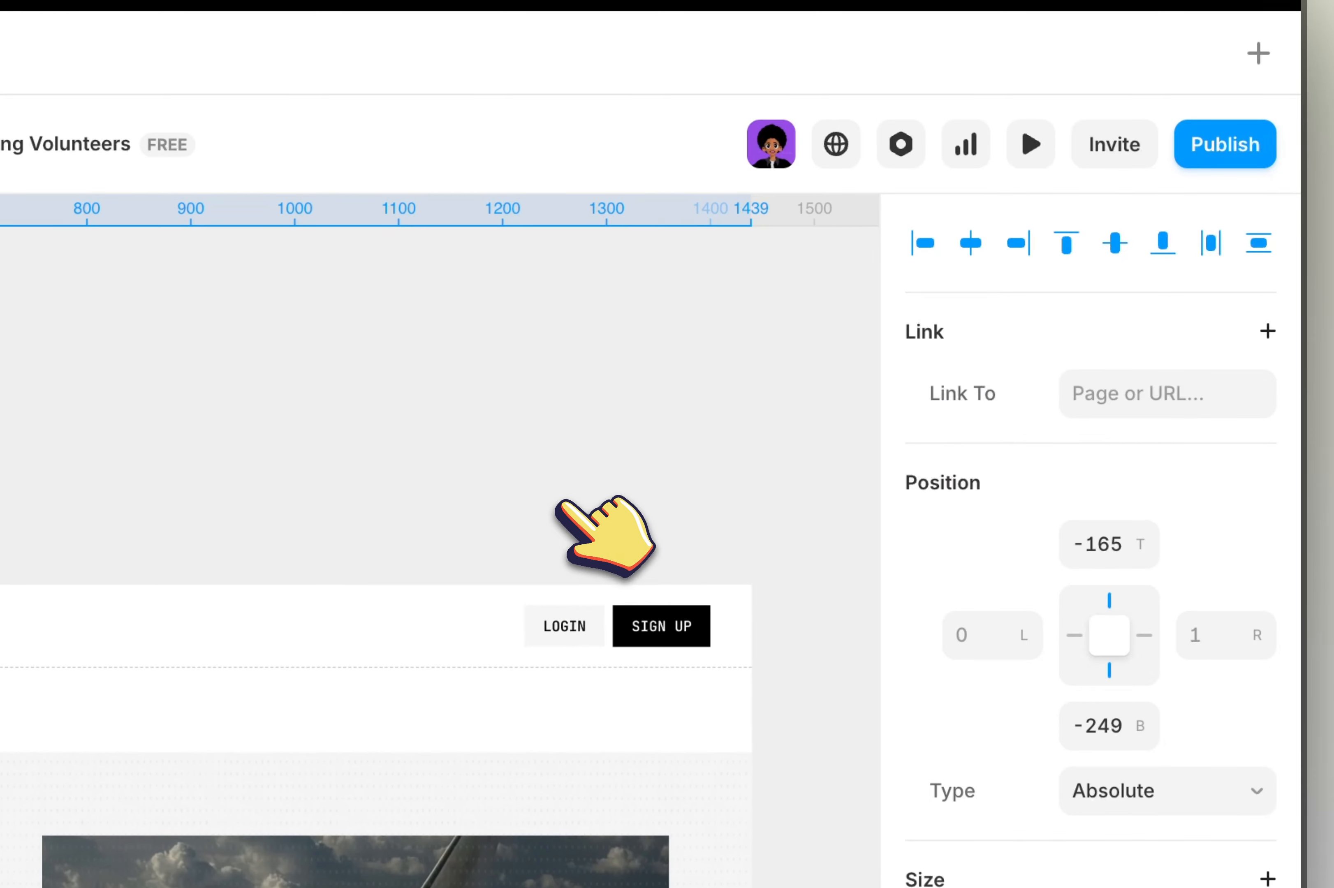
{"action": "left_click_drag", "start_coordinate": [766, 571], "coordinate": [891, 449]}
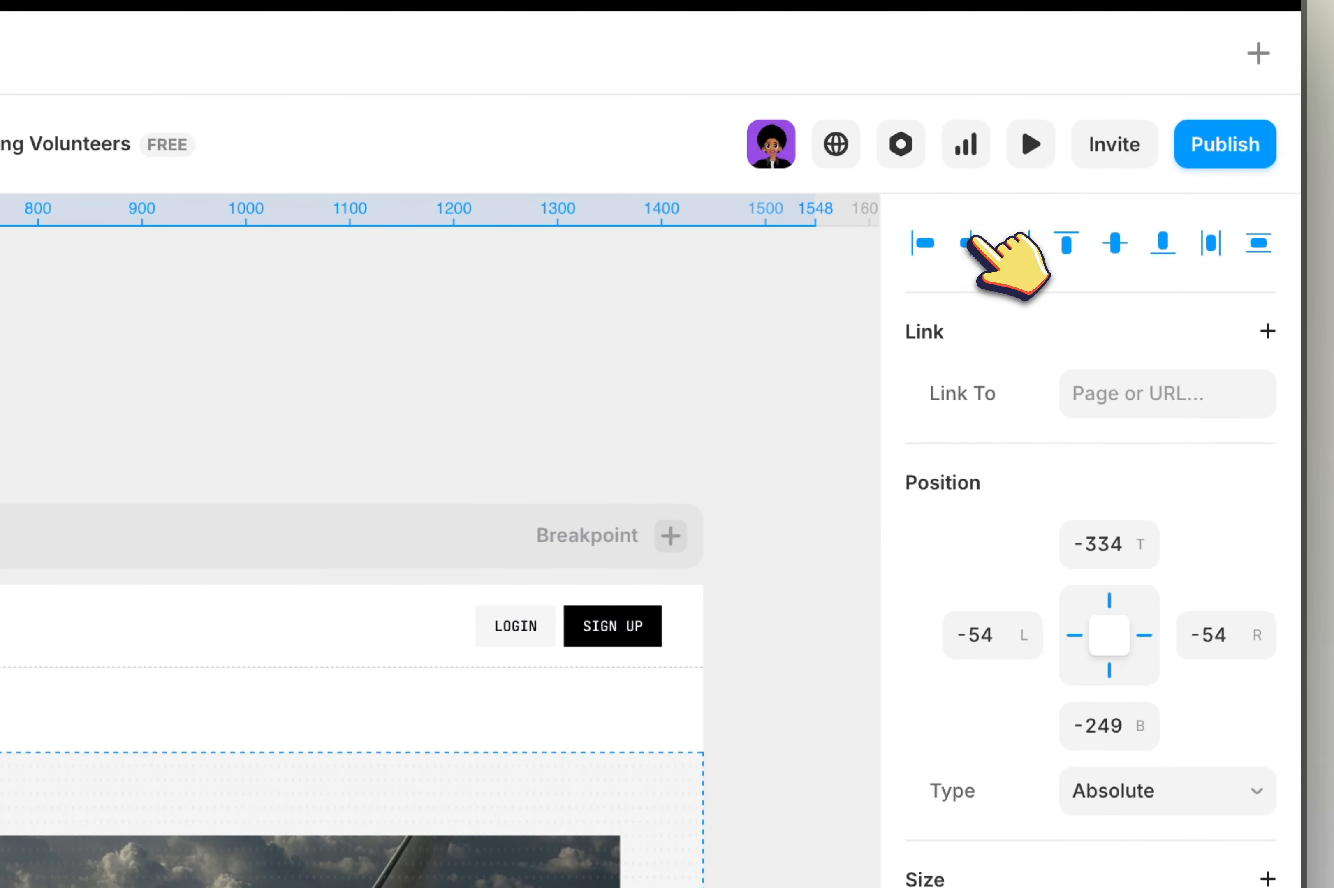
{"action": "scroll", "coordinate": [1093, 721], "scroll_direction": "down", "scroll_amount": 8}
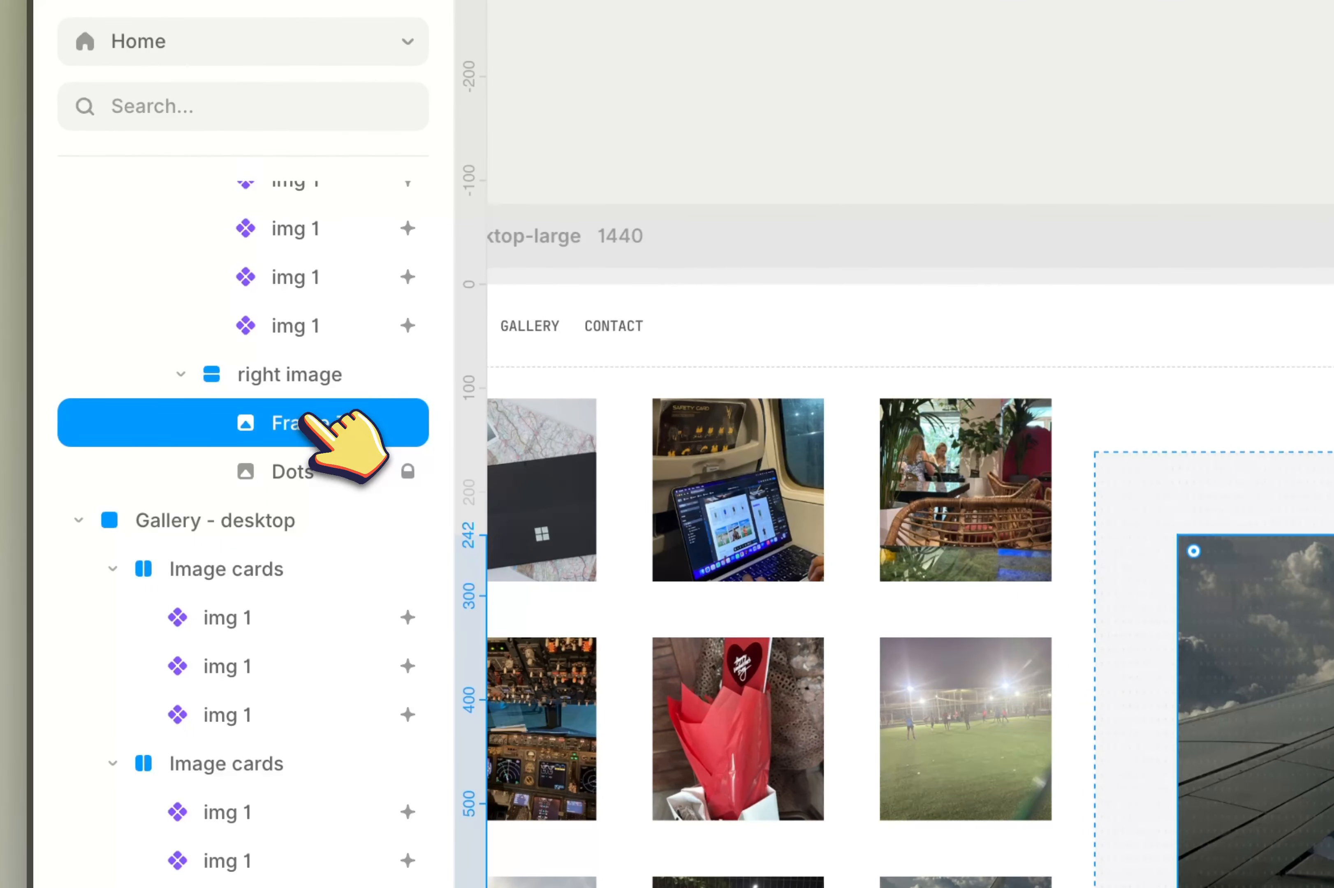
Step: Rename the airplane photo layer to image and add a Z Index style to it
{"action": "double_click", "coordinate": [304, 422]}
{"action": "type", "text": "image"}
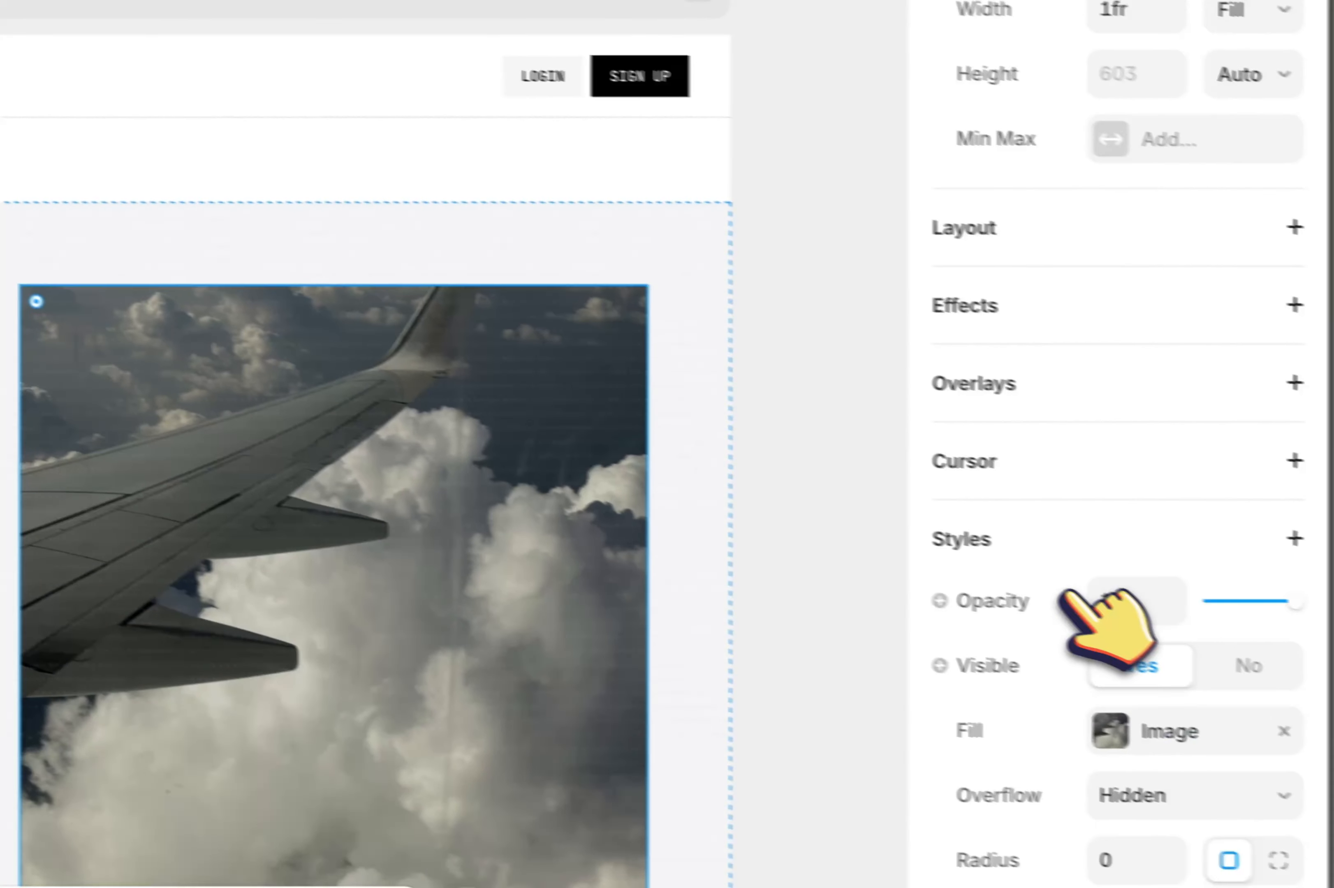
{"action": "scroll", "coordinate": [1102, 610], "scroll_direction": "down", "scroll_amount": 5}
{"action": "left_click", "coordinate": [1267, 187]}
{"action": "left_click", "coordinate": [1268, 183]}
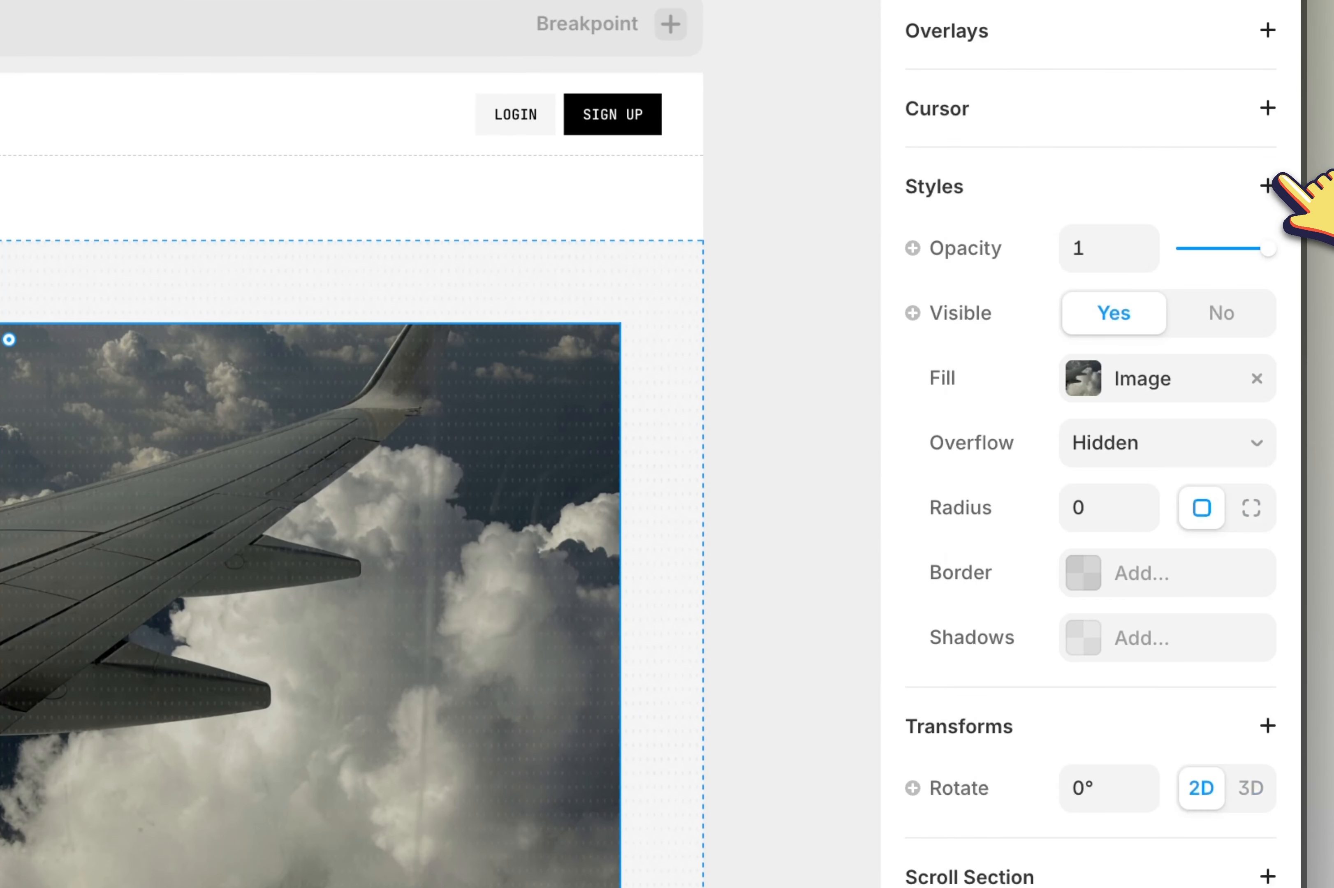
{"action": "left_click", "coordinate": [1268, 183]}
{"action": "left_click", "coordinate": [1105, 762]}
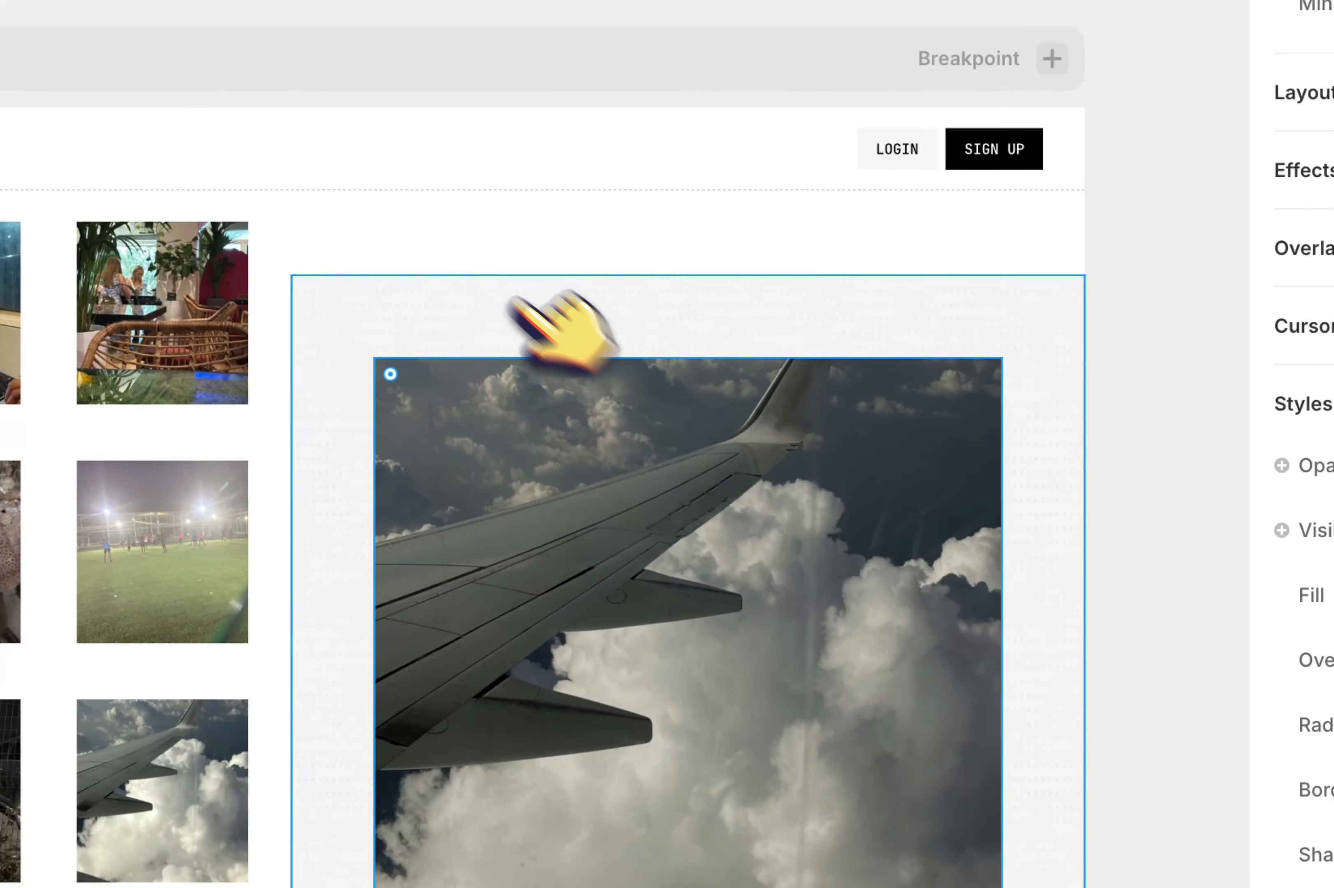
Step: Set the right image frame's height to Fill
{"action": "left_click", "coordinate": [432, 306]}
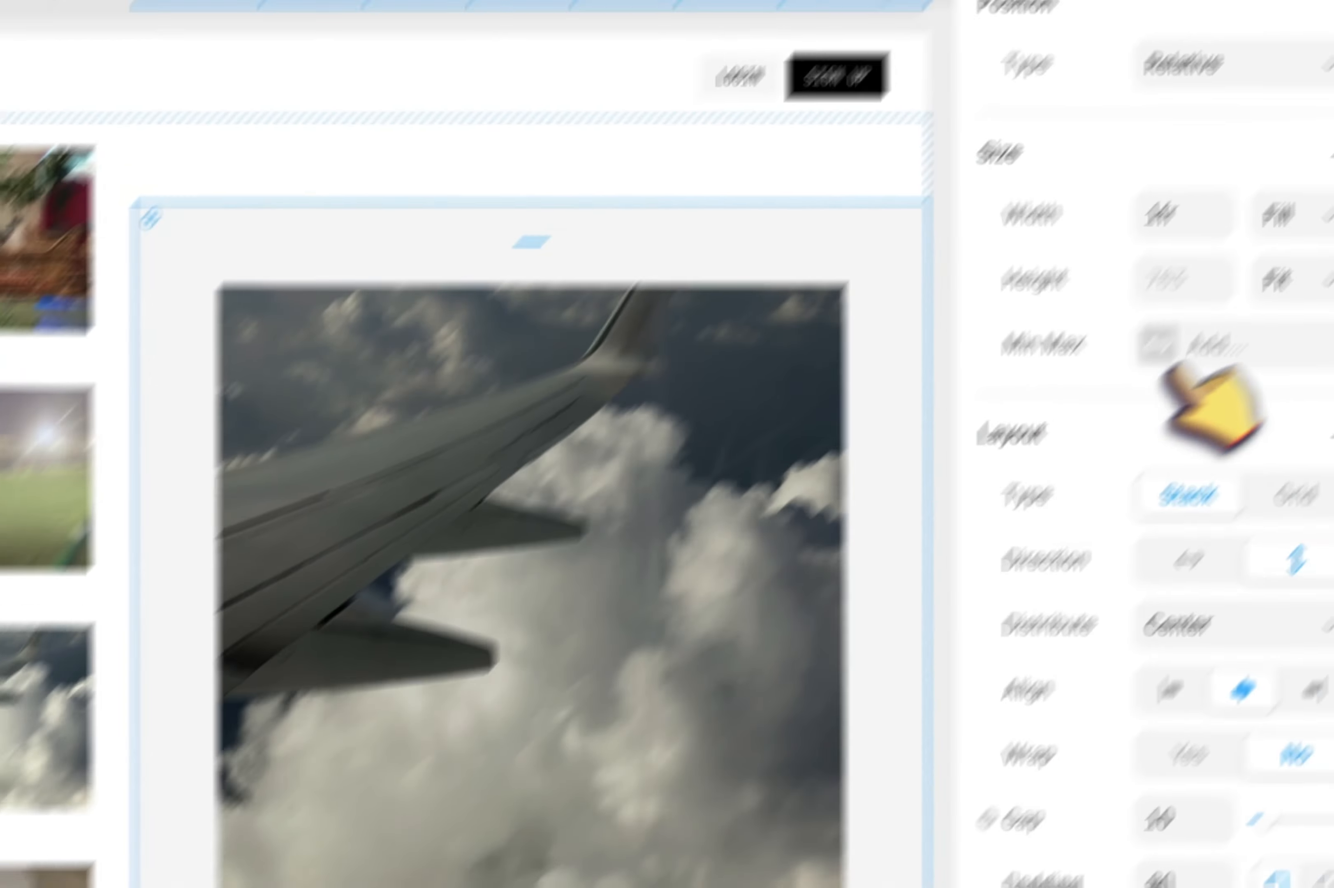
{"action": "left_click", "coordinate": [1208, 392]}
{"action": "left_click", "coordinate": [1190, 350]}
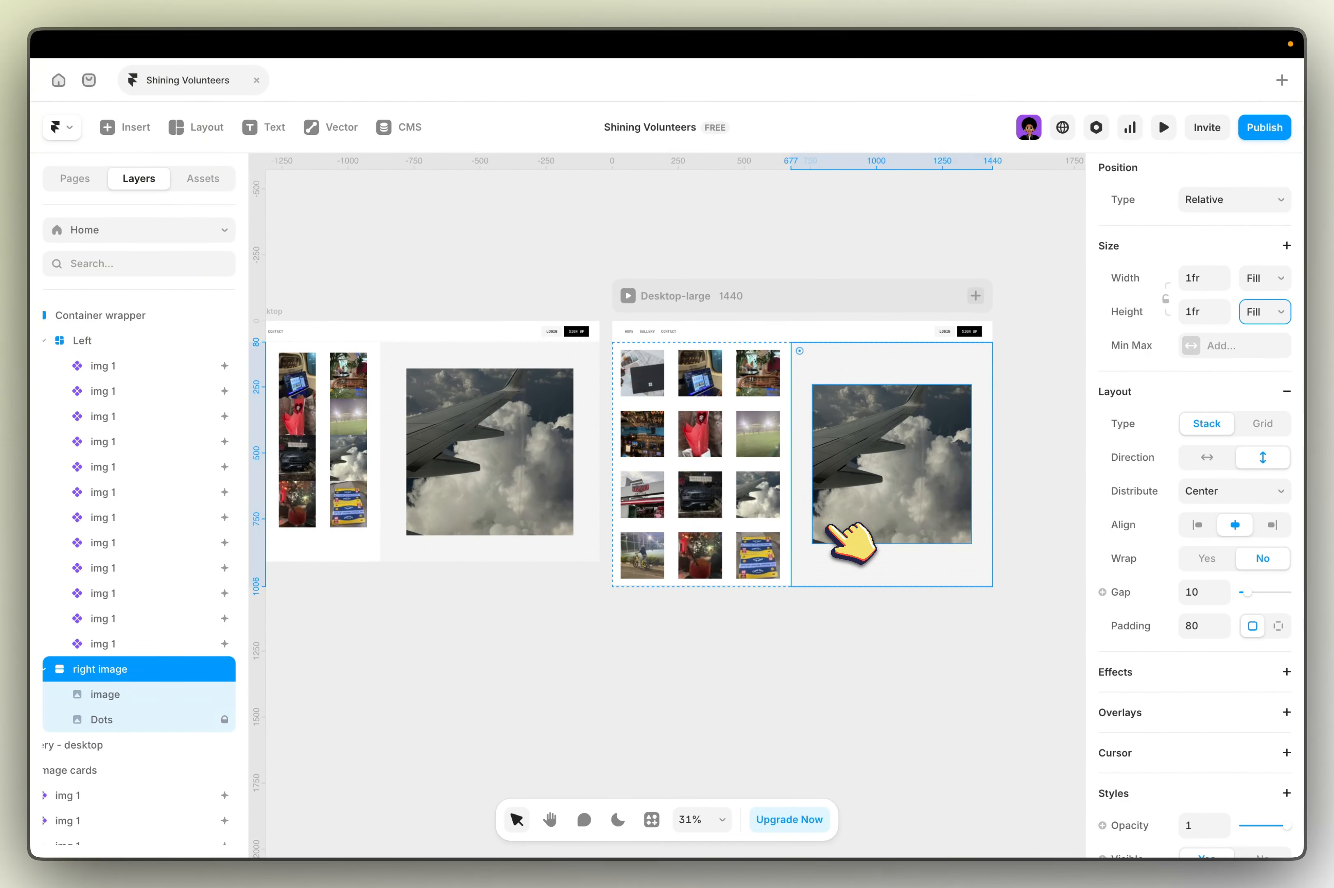
Step: Preview the home page, scroll through the hero section, and return to the canvas
{"action": "key", "text": "super+p"}
{"action": "scroll", "coordinate": [681, 525], "scroll_direction": "down", "scroll_amount": 1}
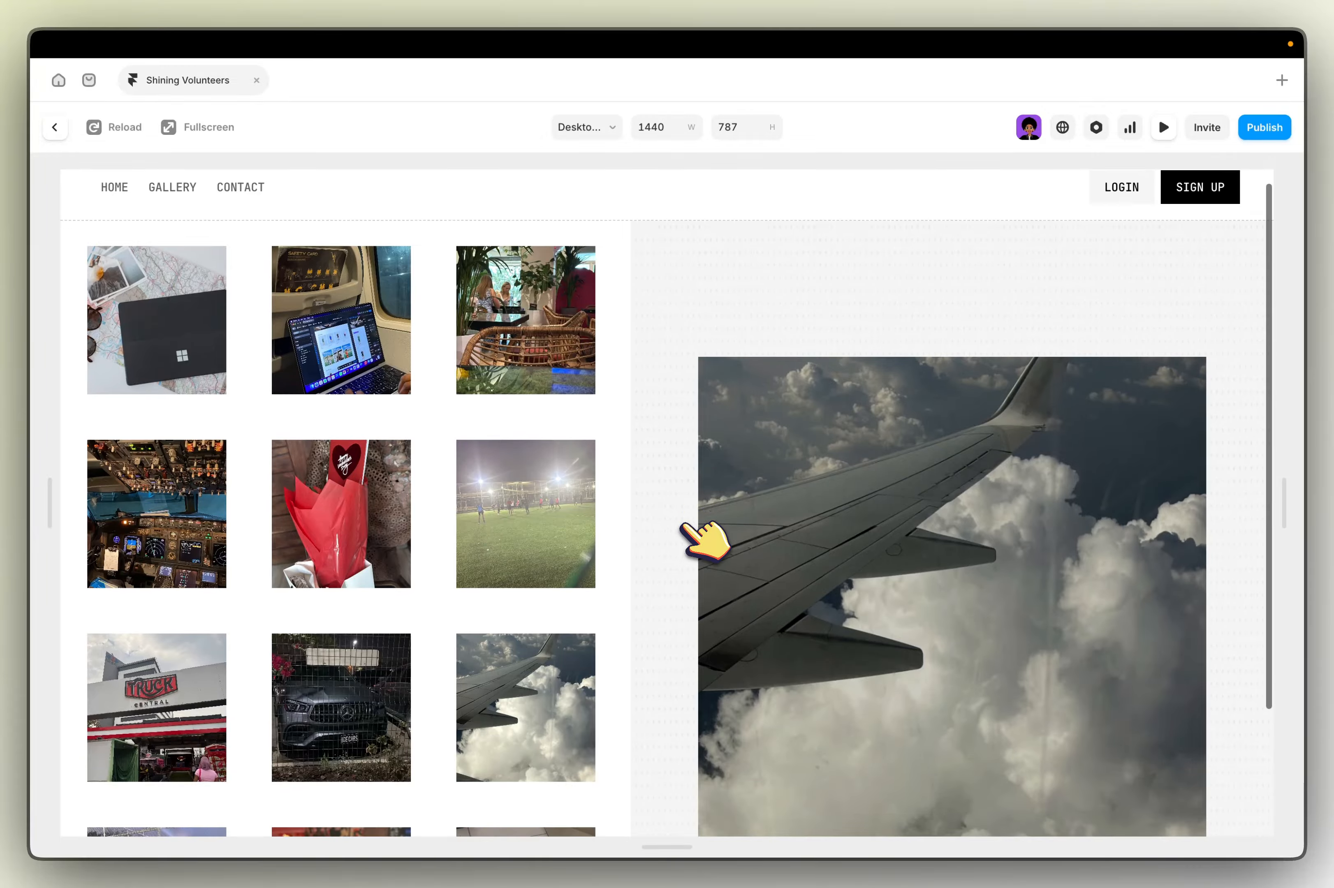
{"action": "scroll", "coordinate": [516, 373], "scroll_direction": "up", "scroll_amount": 1}
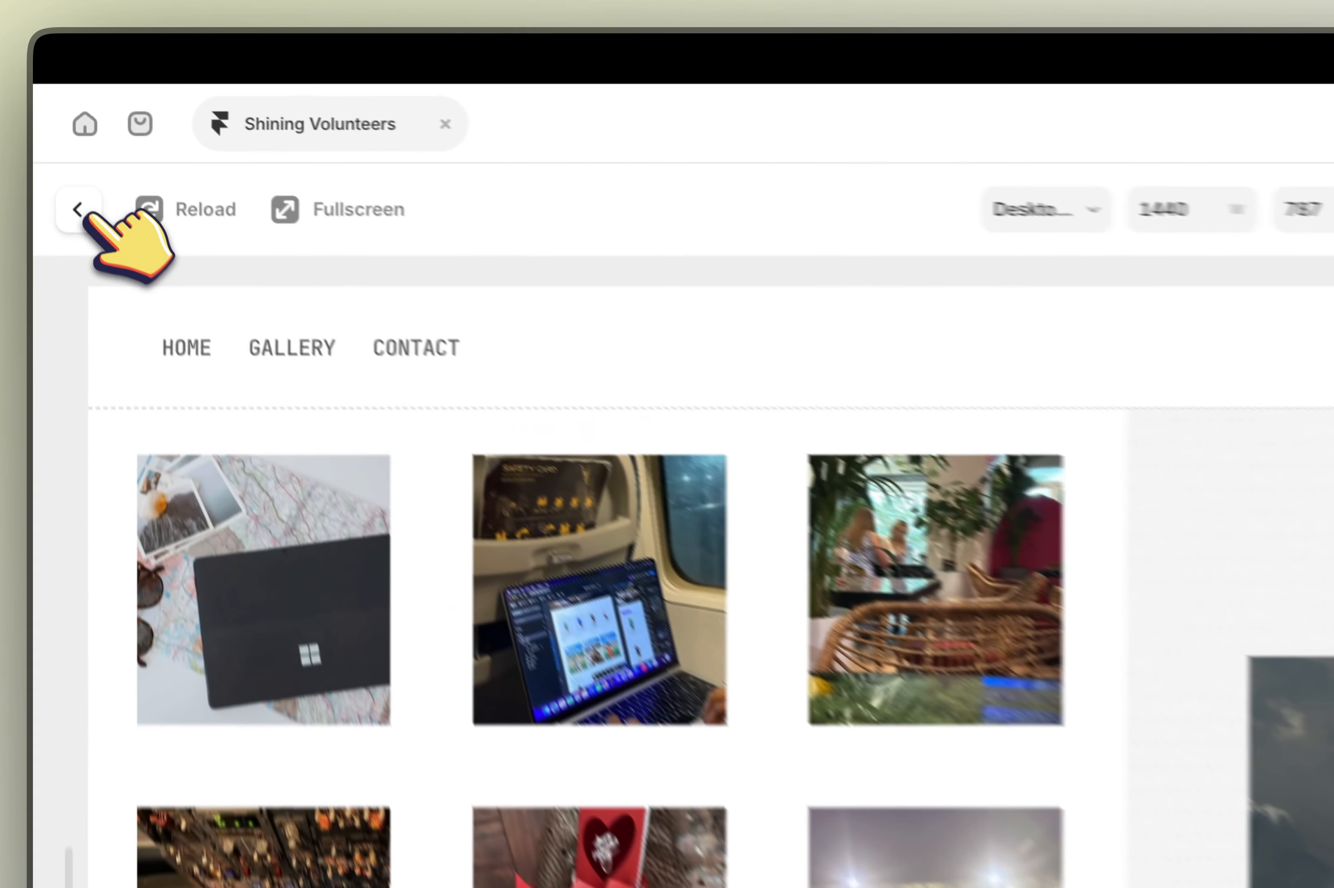
{"action": "left_click", "coordinate": [55, 126]}
Step: Adjust the scale of the hover effect on the grid photos and check it in the preview
{"action": "left_click", "coordinate": [933, 605]}
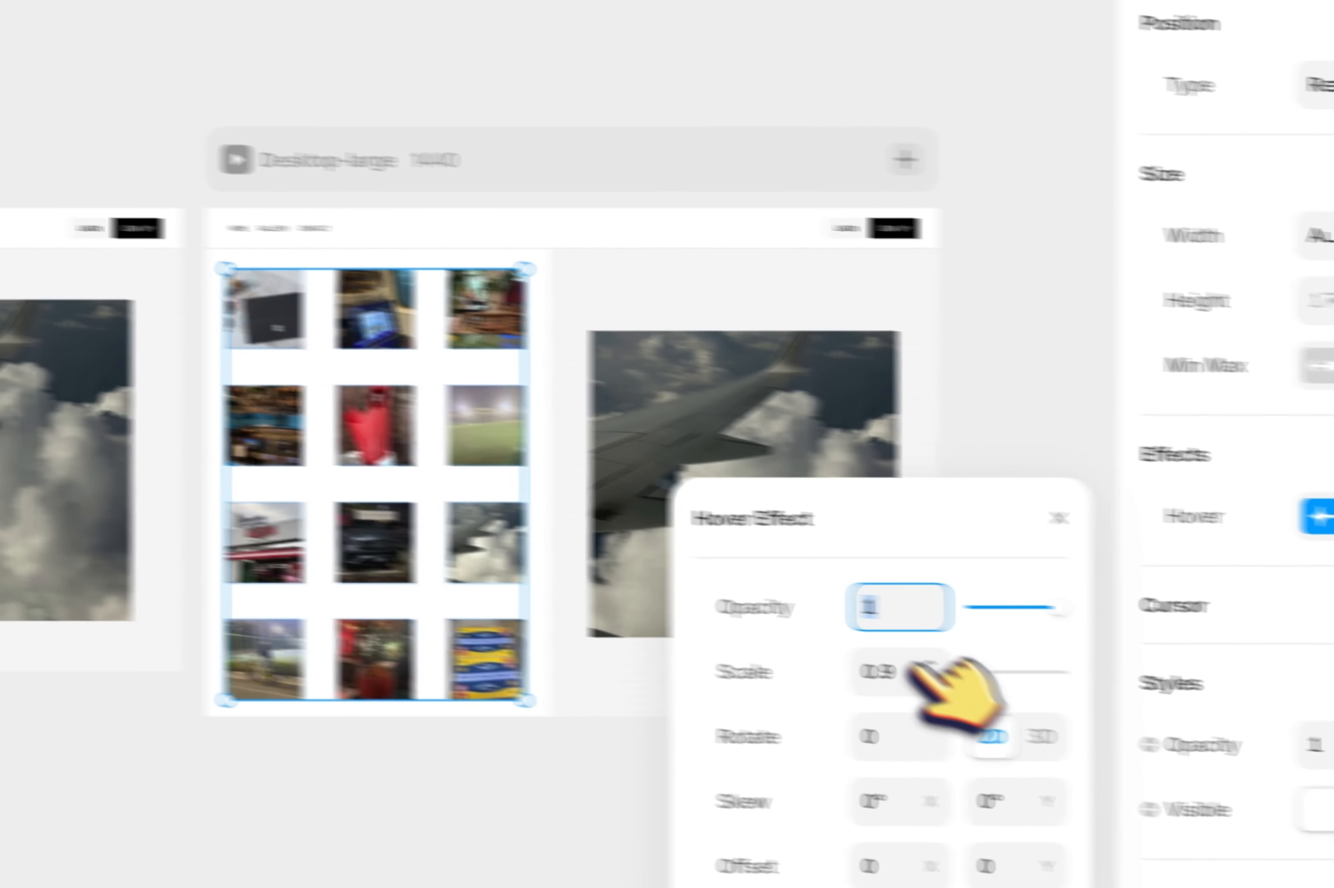
{"action": "left_click", "coordinate": [918, 669]}
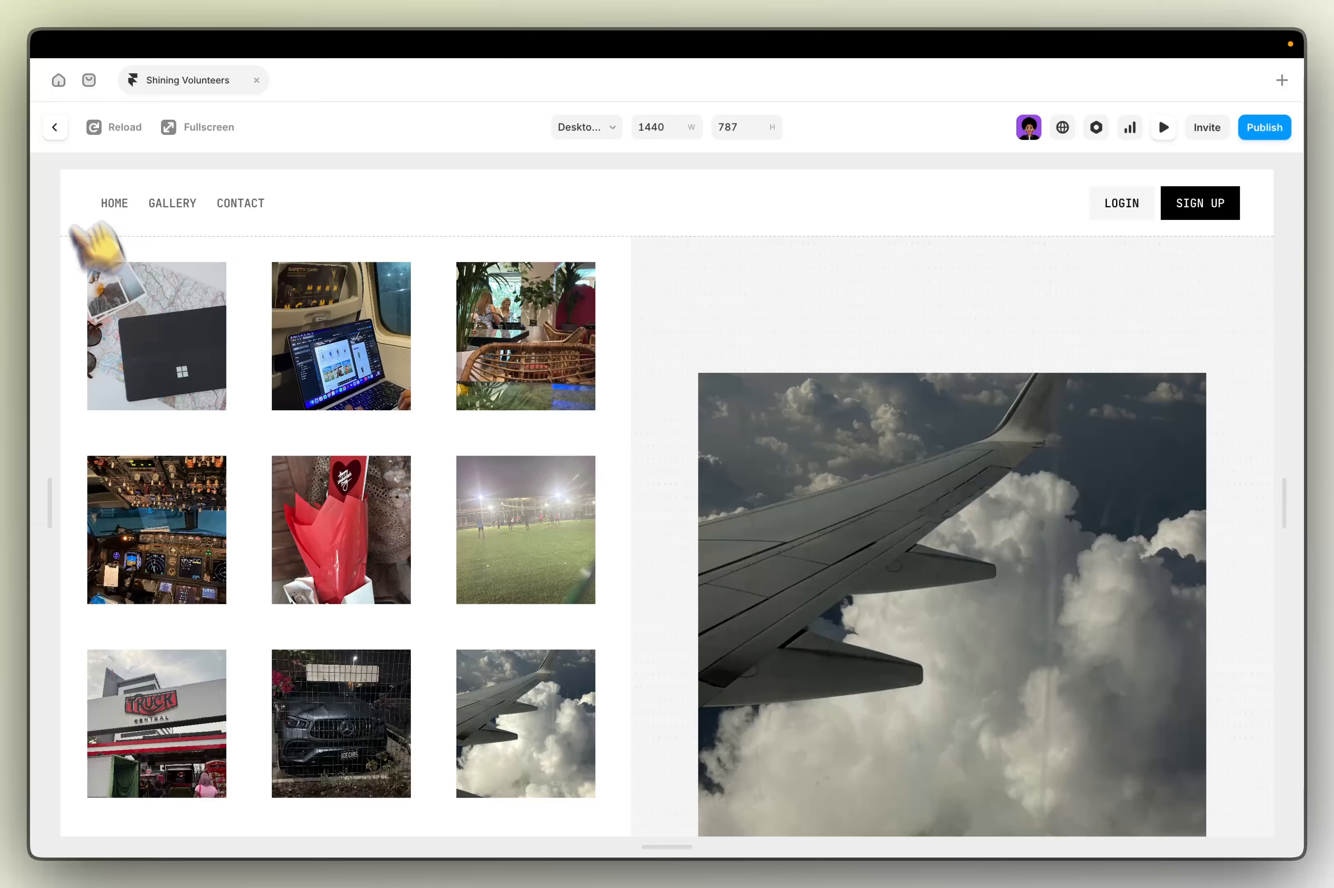
{"action": "left_click", "coordinate": [55, 127]}
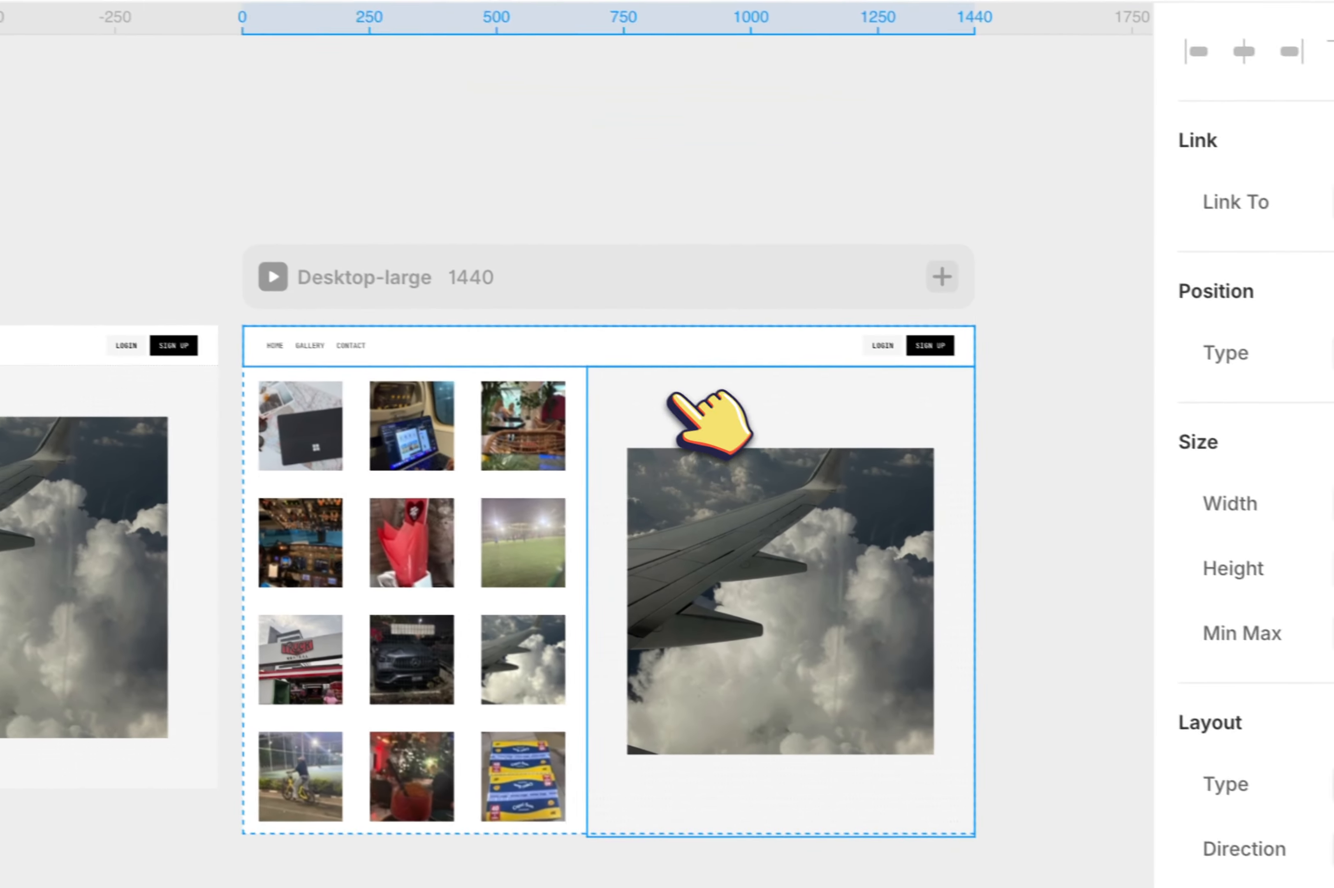
Step: Set the right image frame's top and bottom padding to 162 individually and its height to Fit
{"action": "left_click", "coordinate": [673, 388]}
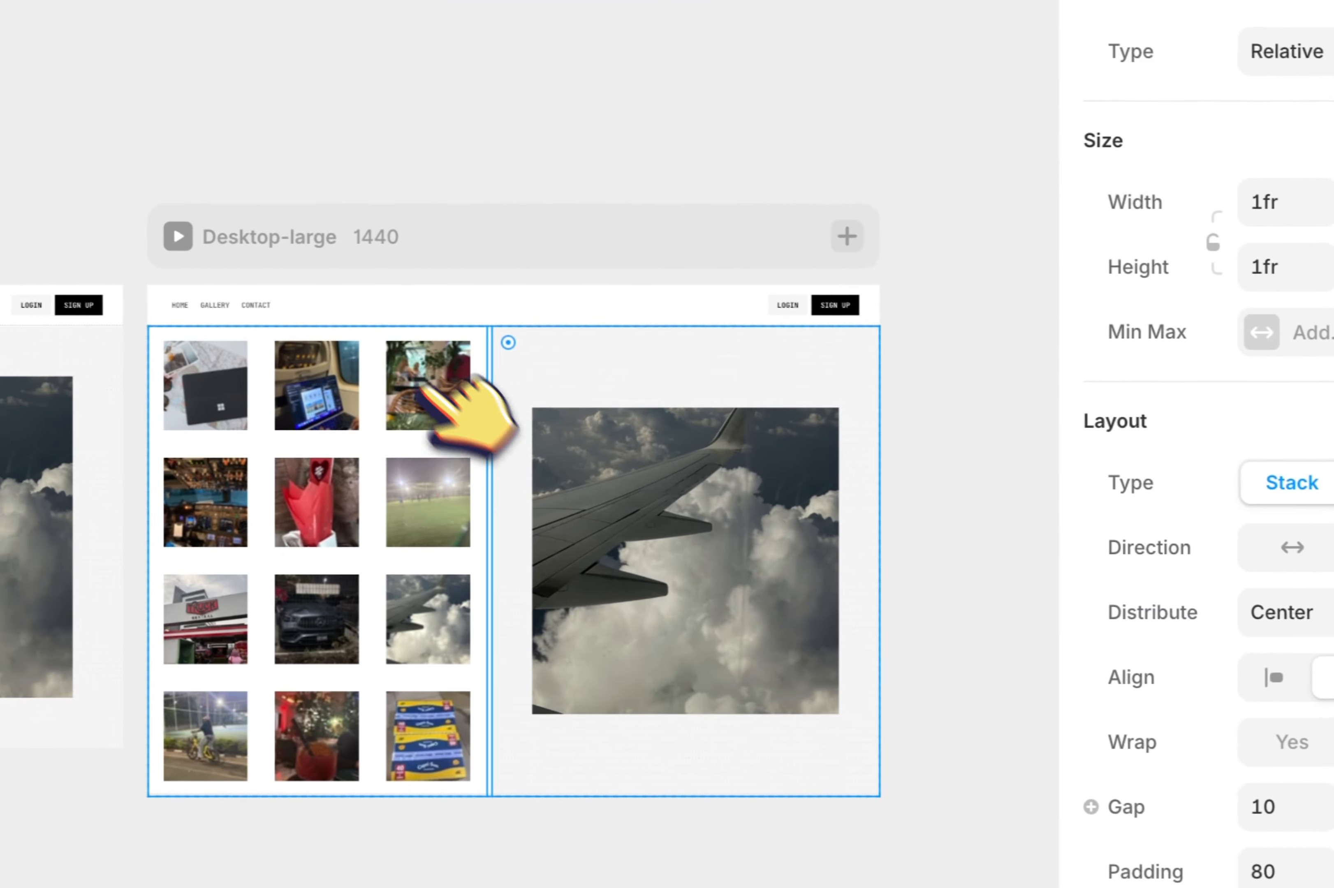
{"action": "left_click", "coordinate": [339, 351]}
{"action": "left_click", "coordinate": [541, 369]}
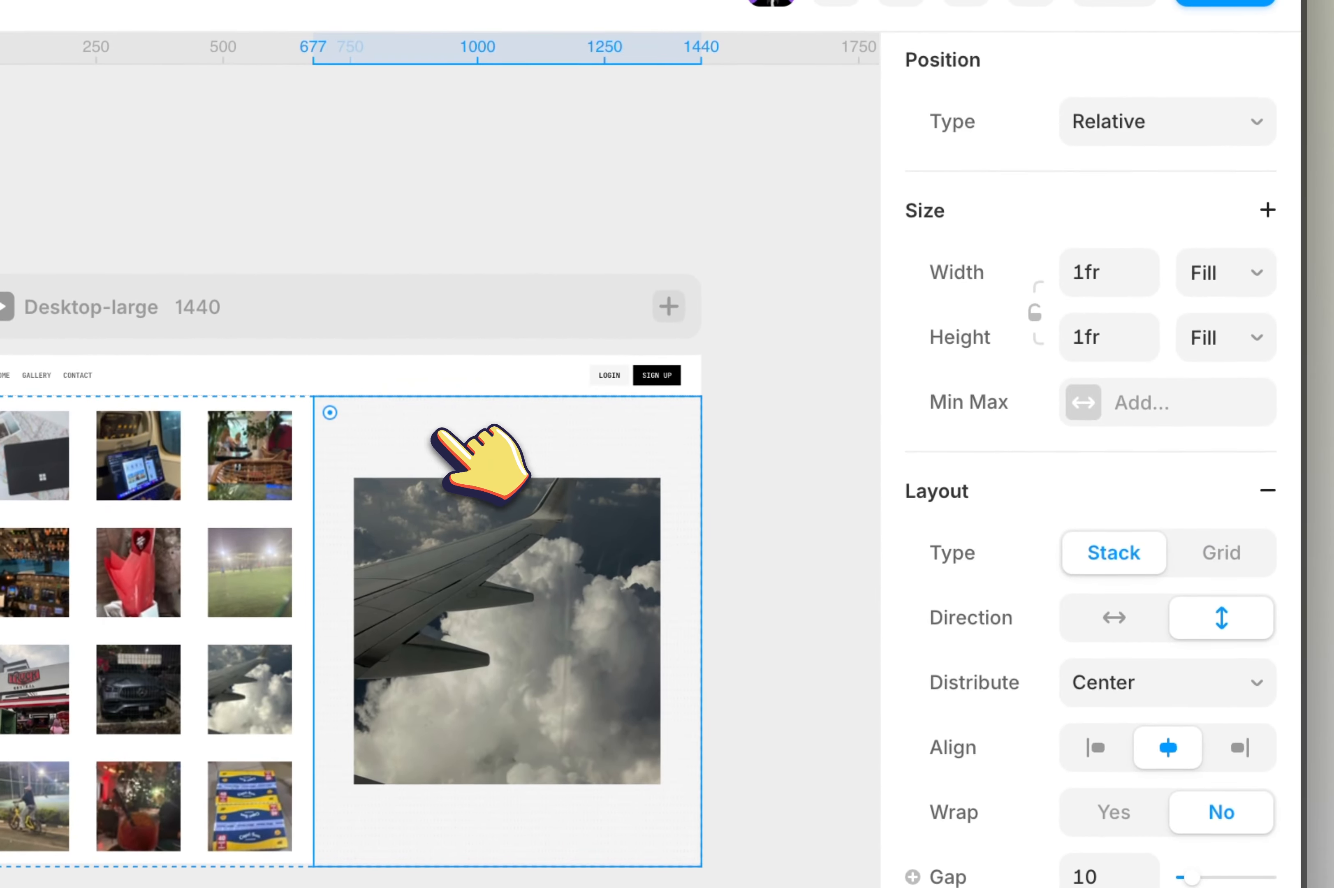
{"action": "left_click", "coordinate": [478, 458]}
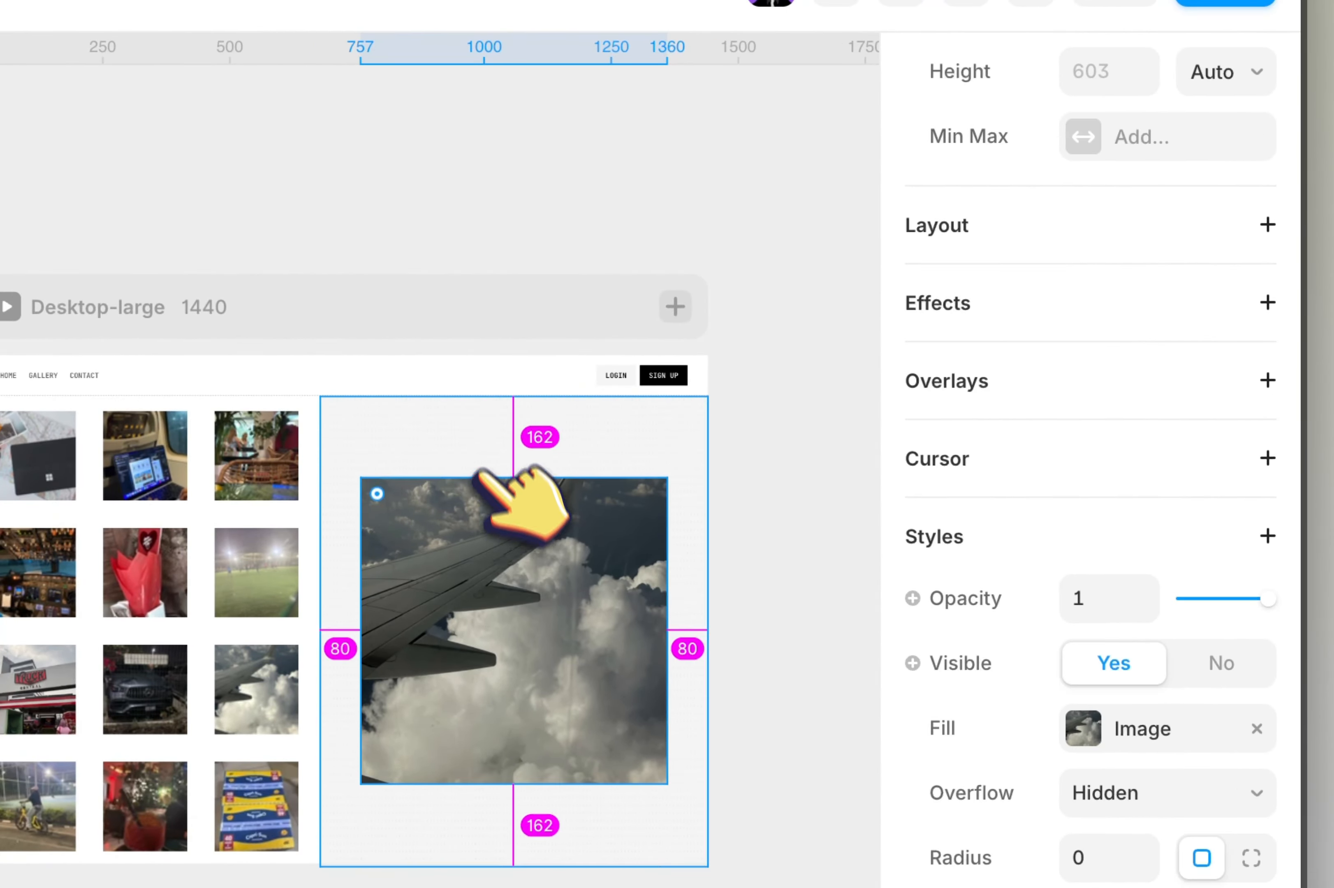
{"action": "left_click", "coordinate": [470, 437]}
{"action": "left_click", "coordinate": [1246, 725]}
{"action": "type", "text": "162"}
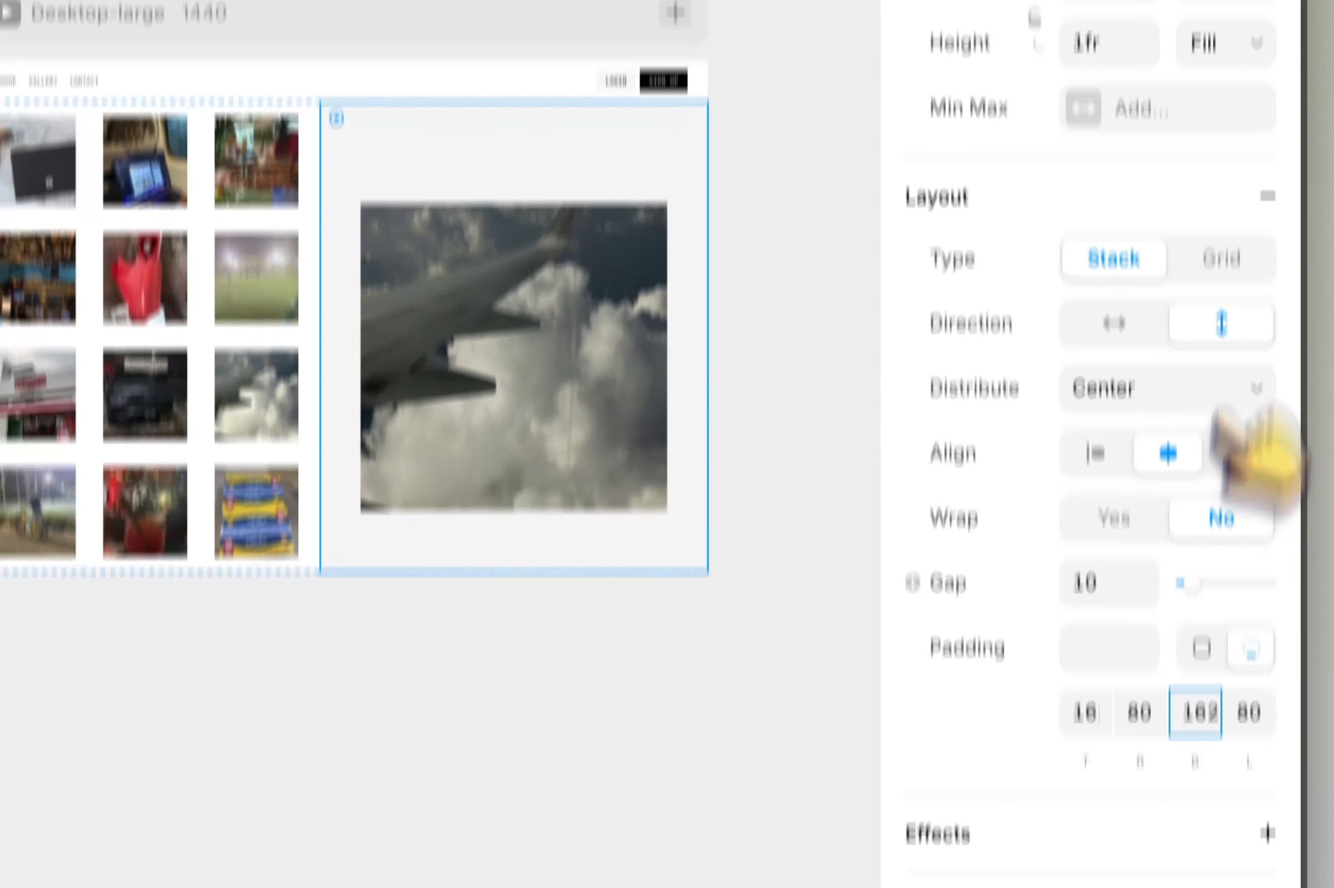
{"action": "left_click", "coordinate": [1228, 35]}
{"action": "left_click", "coordinate": [1216, 70]}
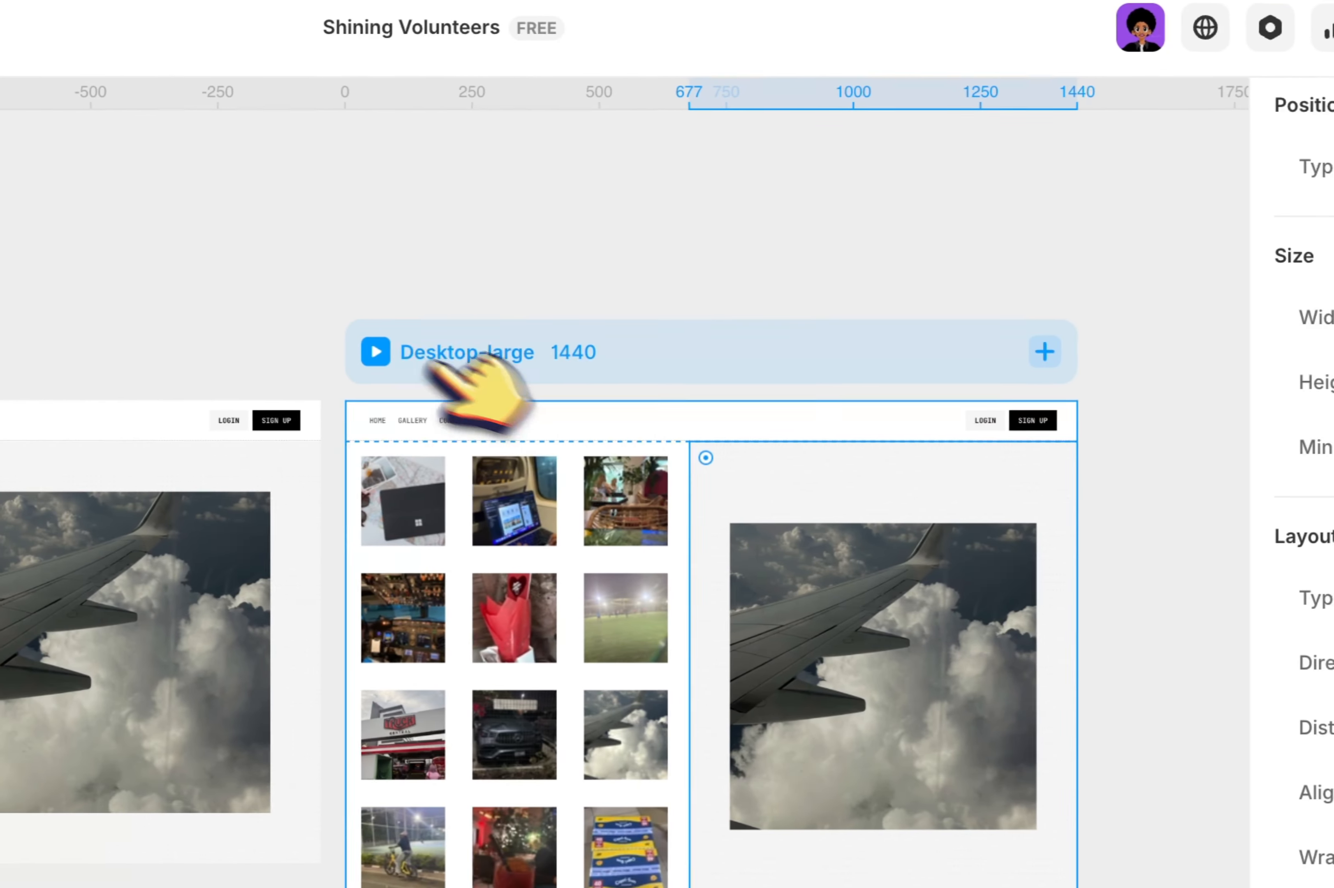
Step: Preview the Desktop-large breakpoint to examine the spacing around the framed airplane photo, and return to the canvas
{"action": "left_click", "coordinate": [110, 350]}
{"action": "scroll", "coordinate": [896, 401], "scroll_direction": "down", "scroll_amount": 2}
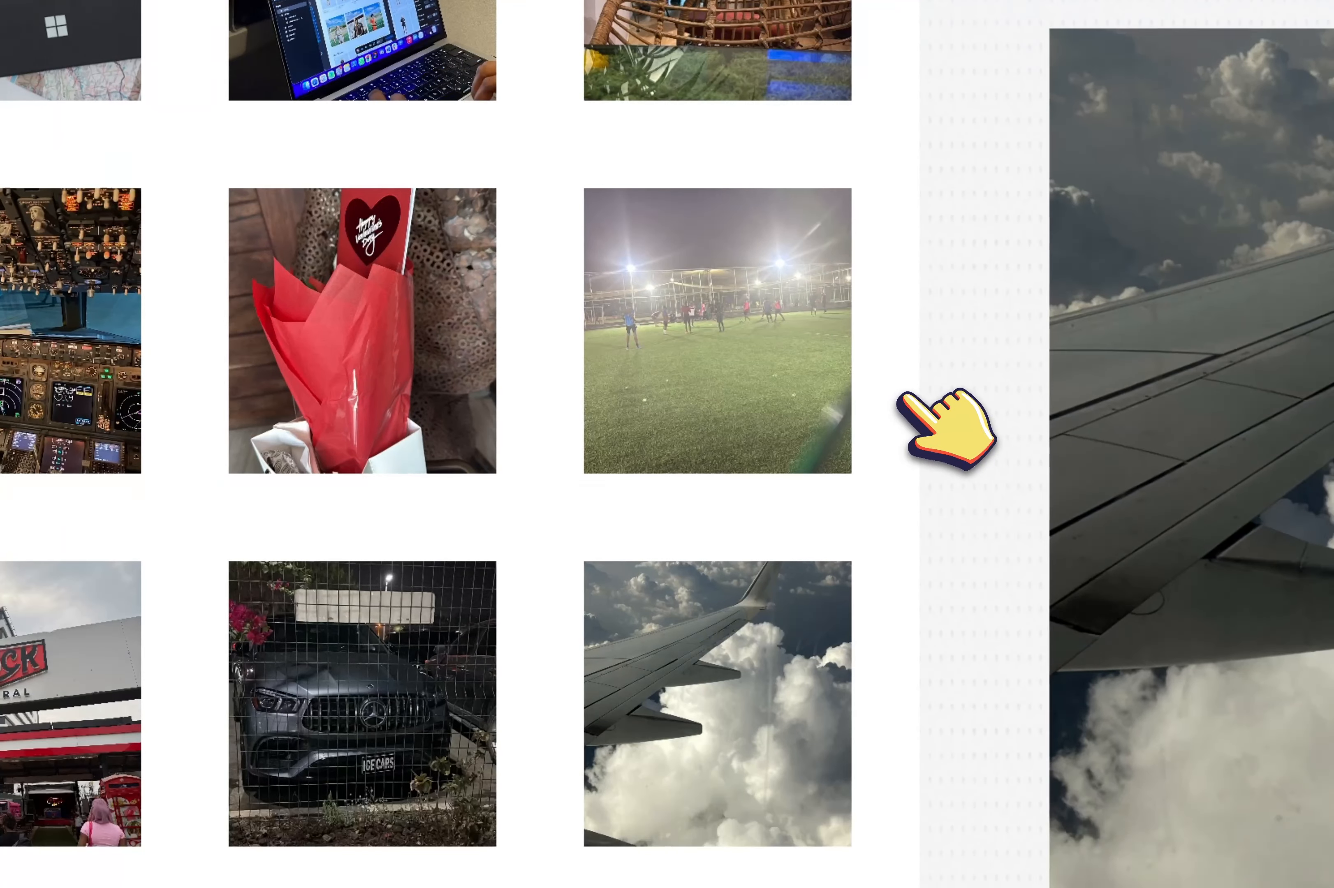
{"action": "scroll", "coordinate": [900, 396], "scroll_direction": "up", "scroll_amount": 5}
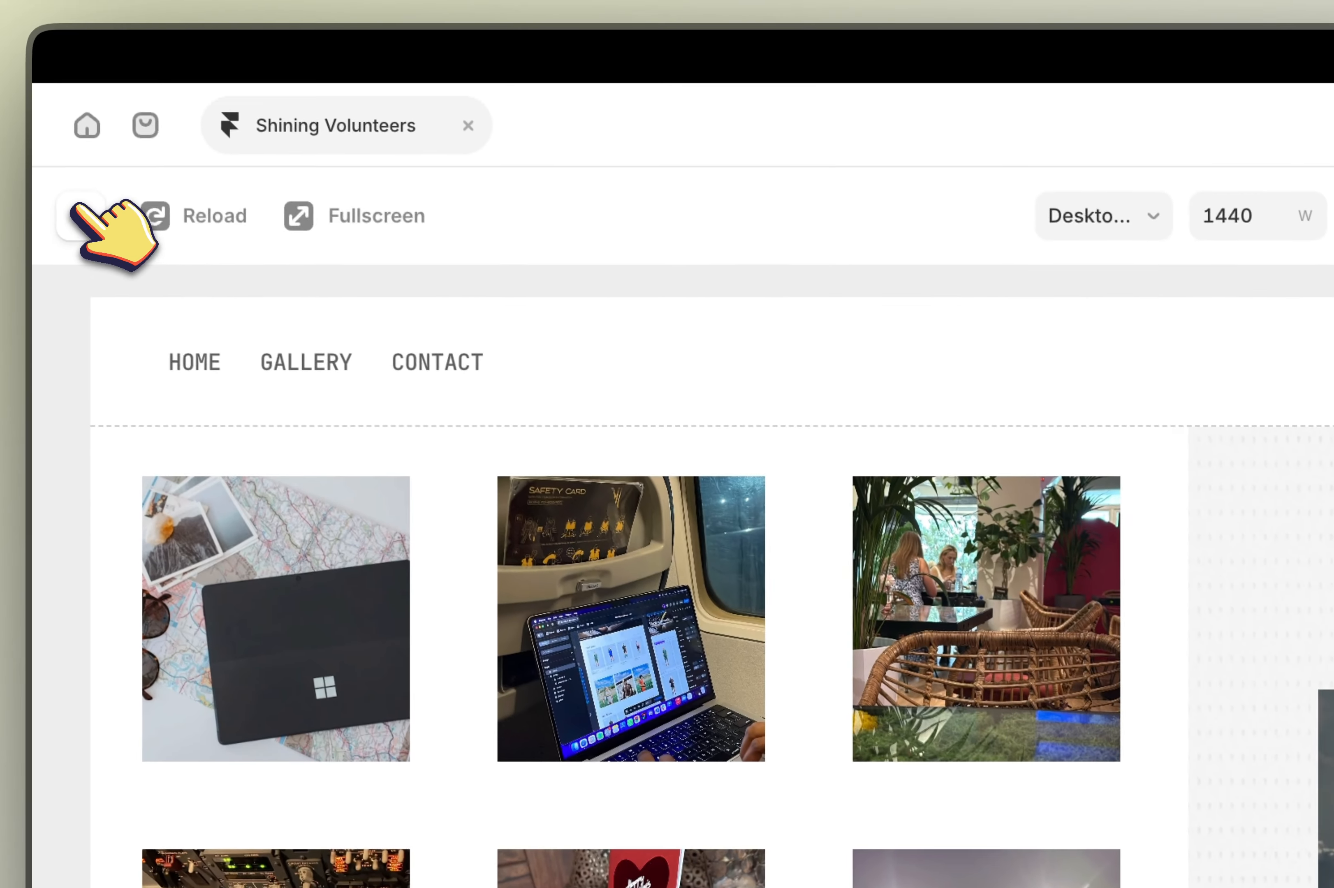
{"action": "left_click", "coordinate": [81, 213]}
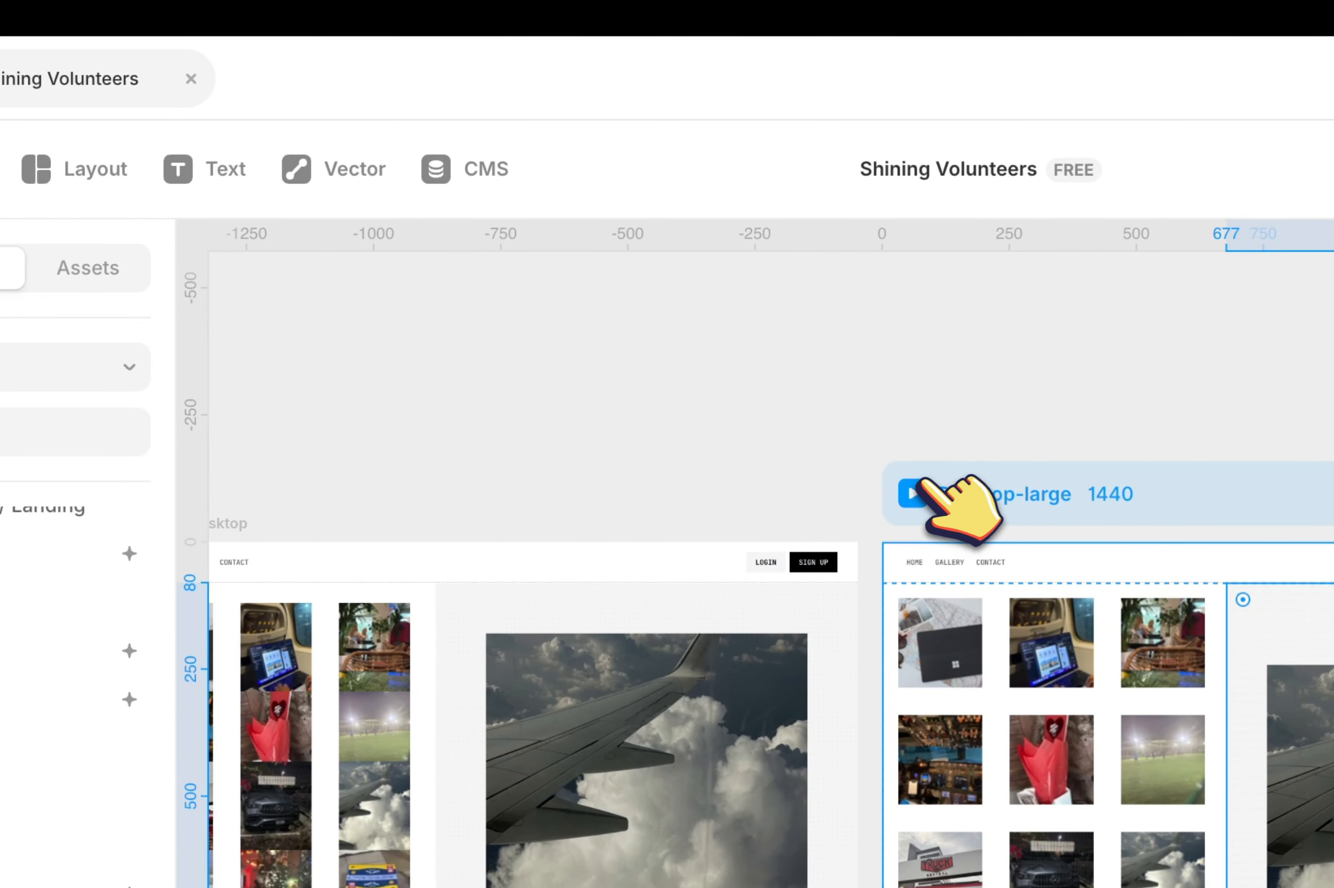
{"action": "left_click", "coordinate": [914, 492]}
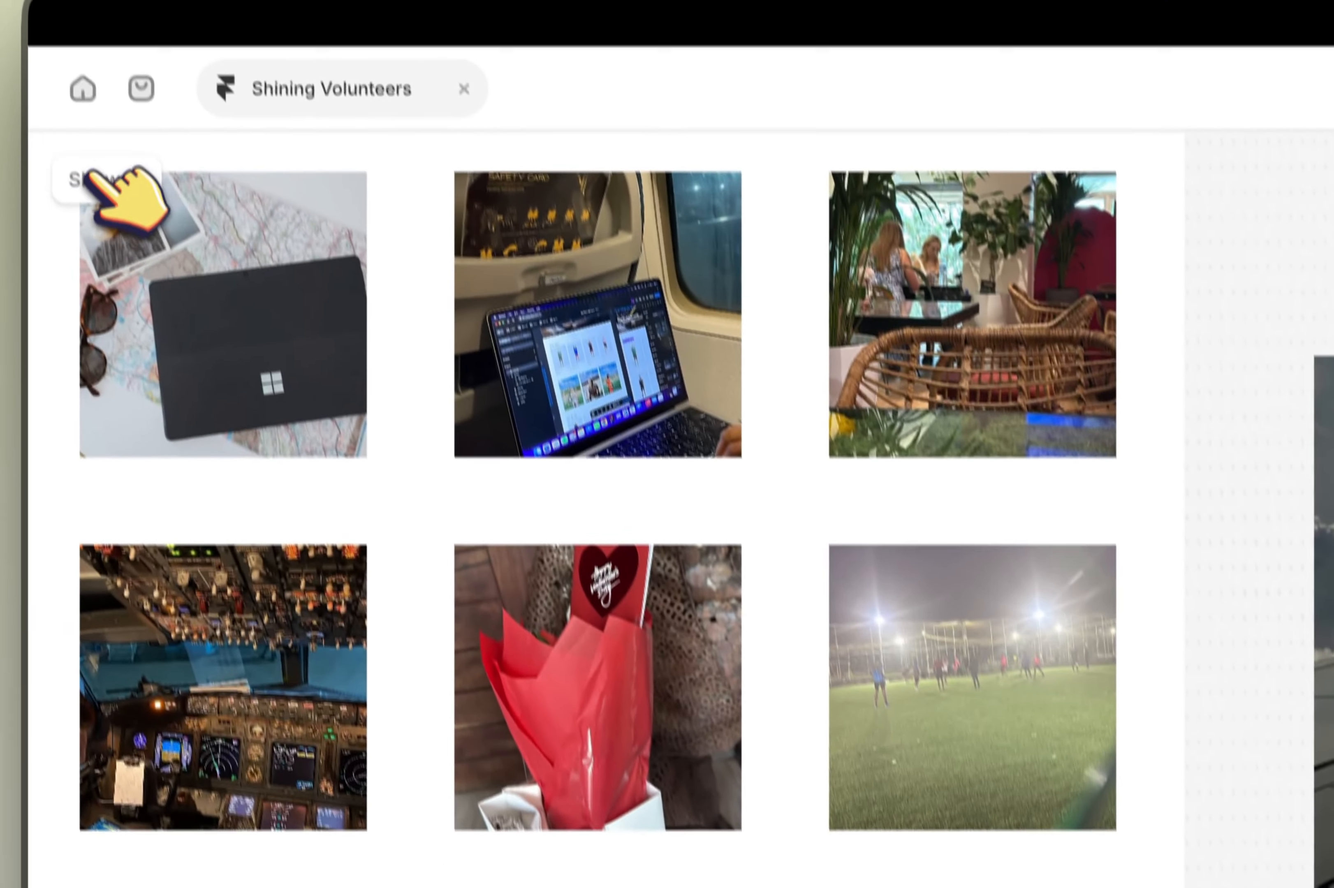
{"action": "left_click", "coordinate": [91, 181]}
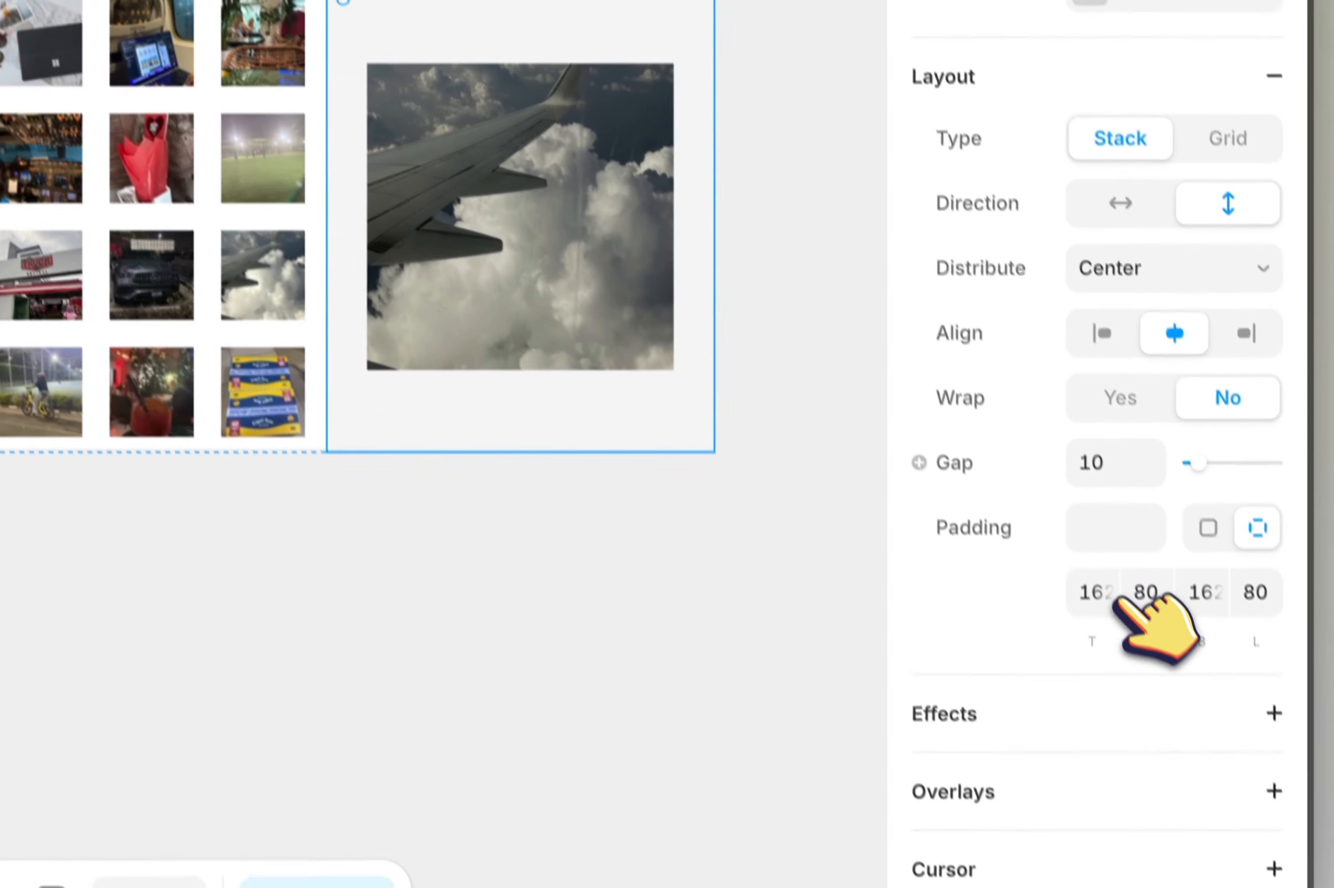
Step: Set the right image frame's top and bottom padding to 120
{"action": "left_click", "coordinate": [1113, 600]}
{"action": "type", "text": "1"}
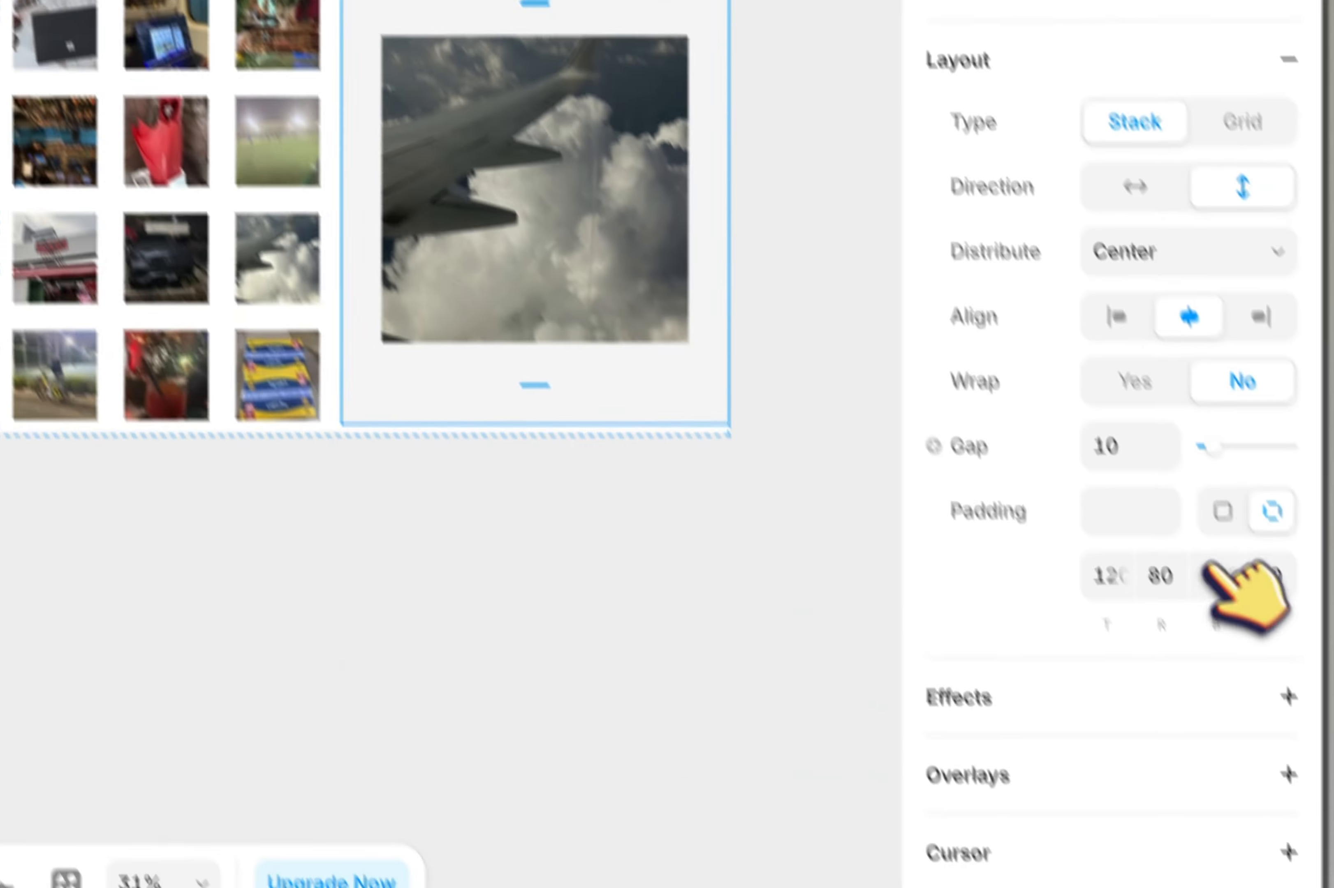
{"action": "left_click", "coordinate": [1211, 570]}
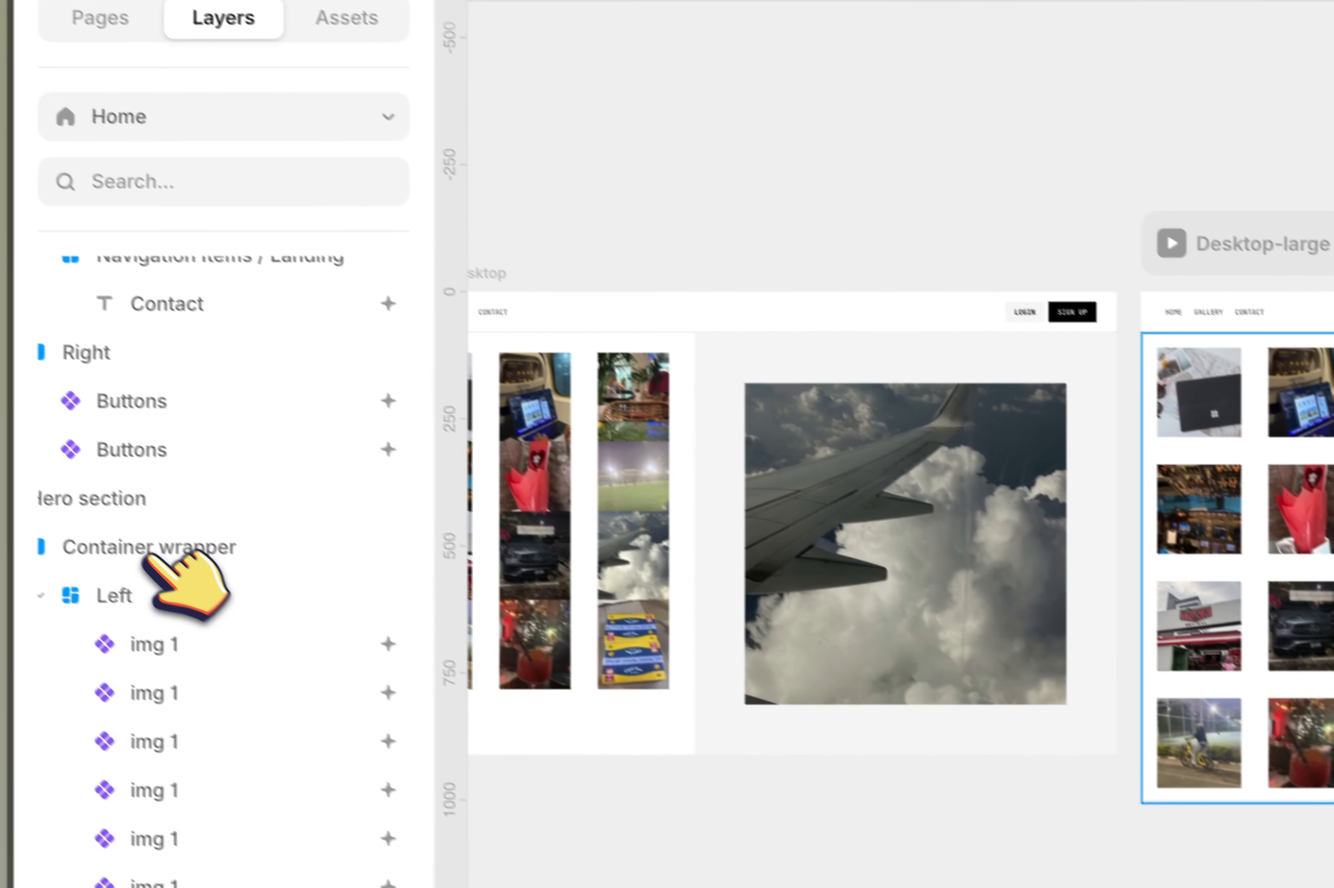
Step: Create a component from the hero section's Container wrapper, keeping its name
{"action": "left_click", "coordinate": [97, 498]}
{"action": "left_click", "coordinate": [148, 561]}
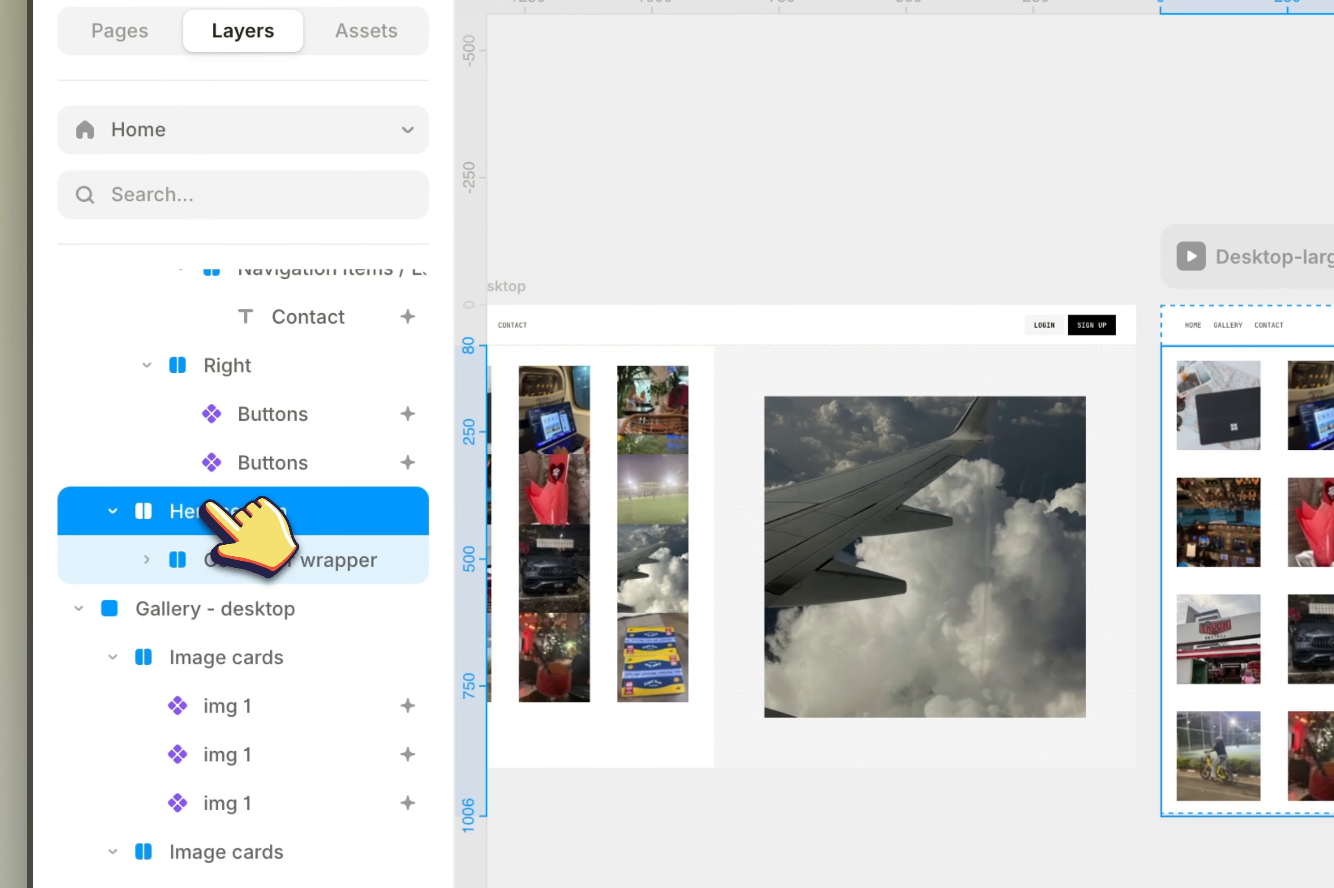
{"action": "right_click", "coordinate": [224, 542]}
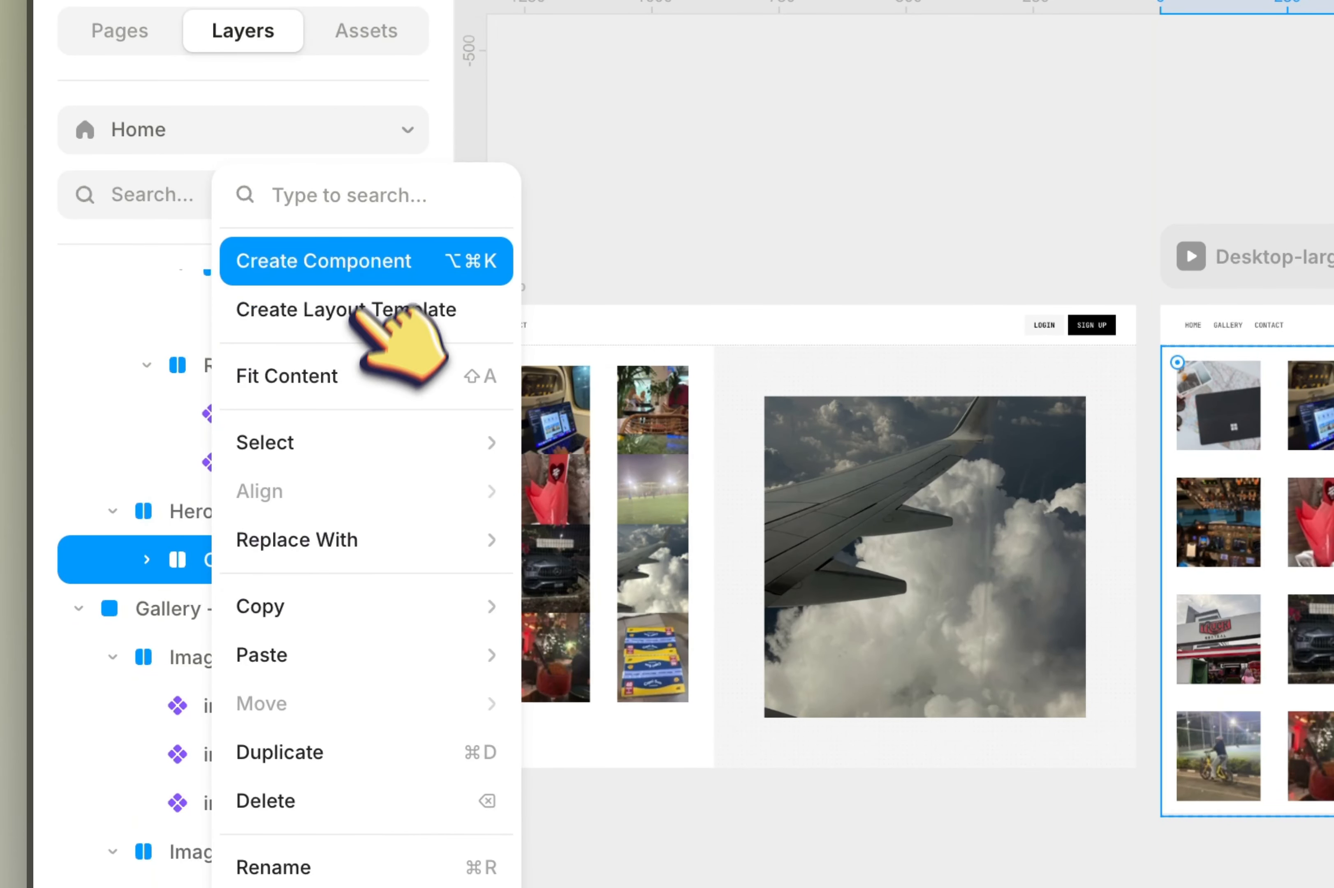
{"action": "left_click", "coordinate": [344, 261]}
{"action": "key", "text": "Return"}
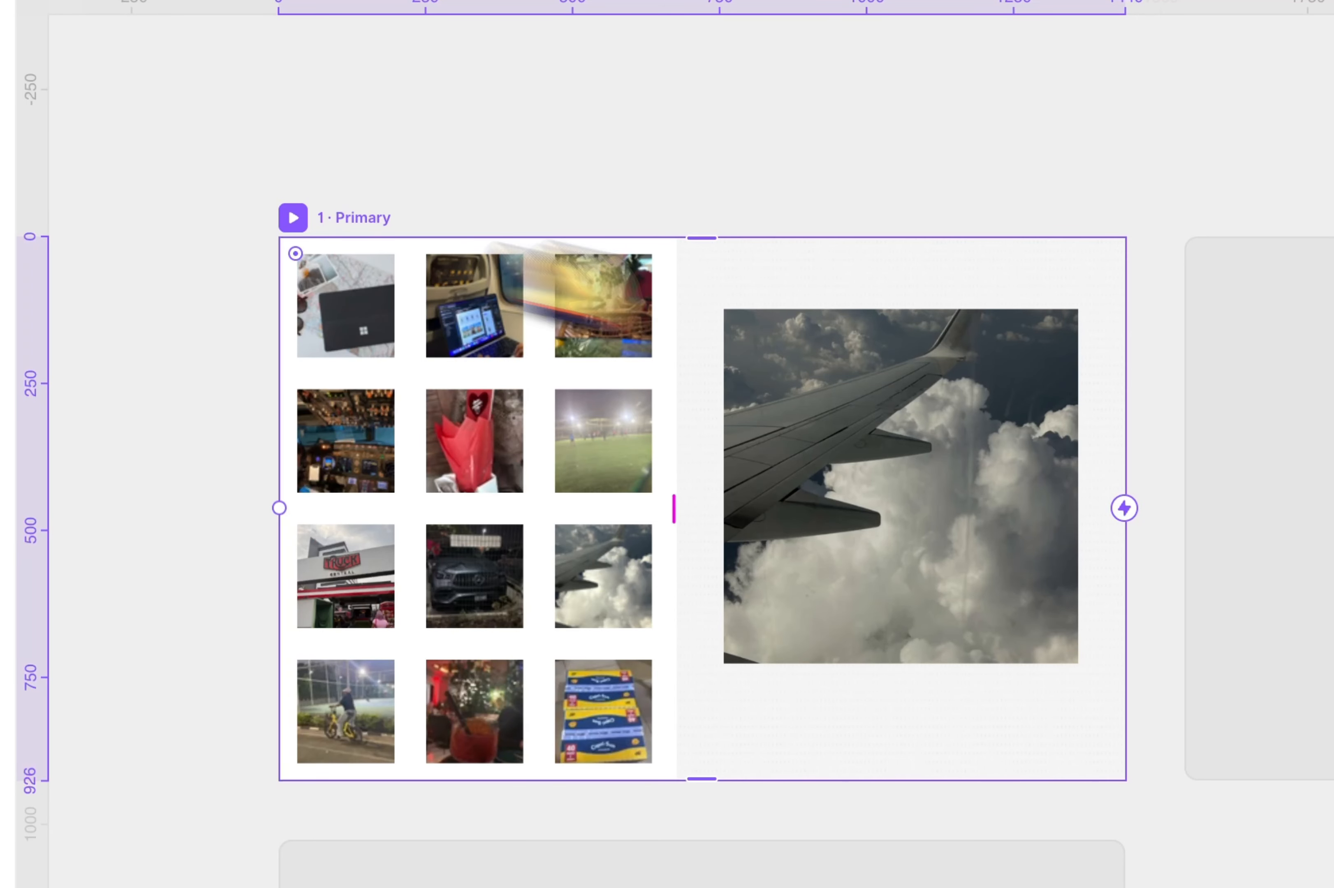
Step: Add three more variants beside the primary one and rename the last two to 3 and 4
{"action": "left_click", "coordinate": [1257, 402]}
{"action": "left_click", "coordinate": [1280, 620]}
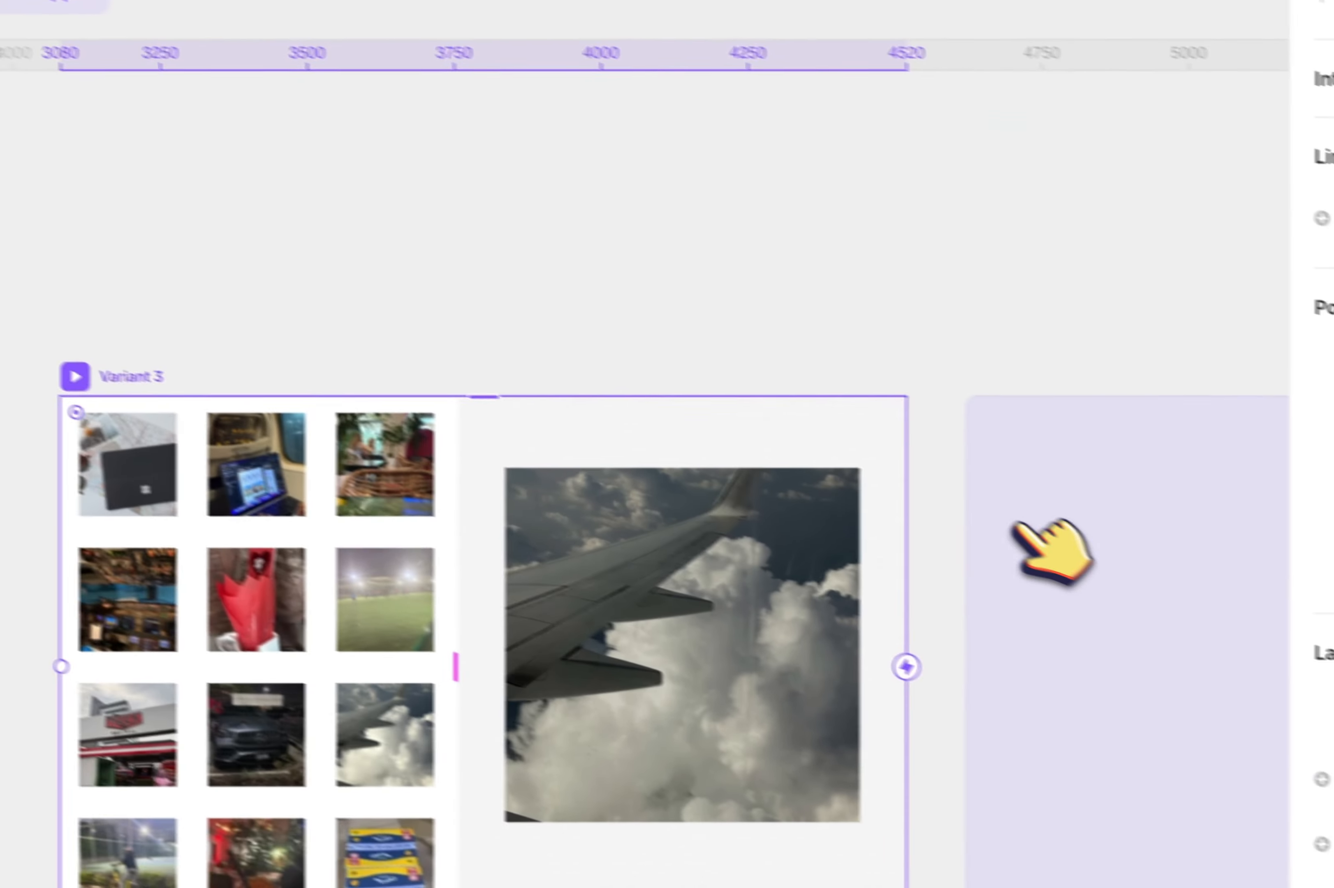
{"action": "left_click", "coordinate": [1053, 551]}
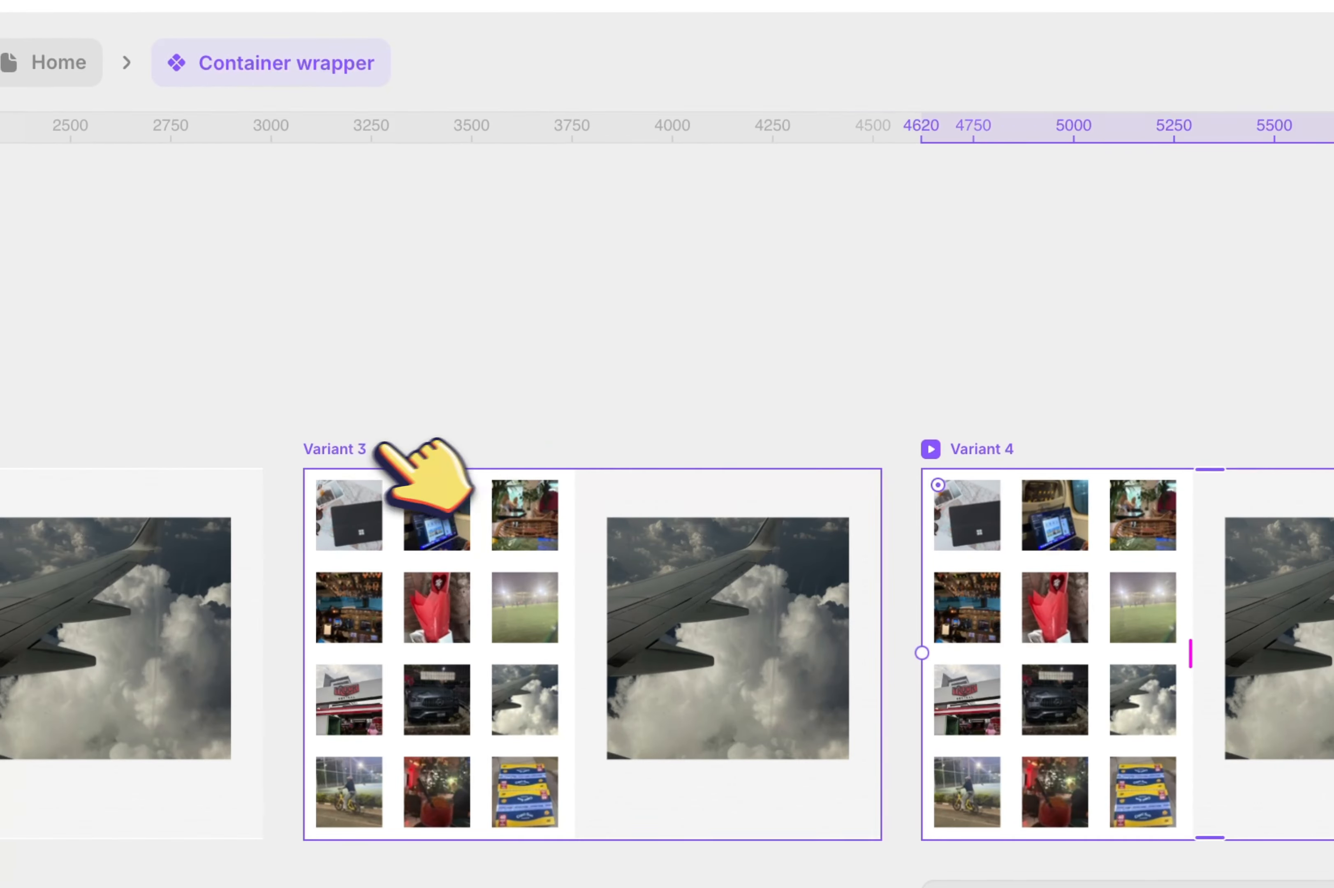
{"action": "double_click", "coordinate": [131, 376]}
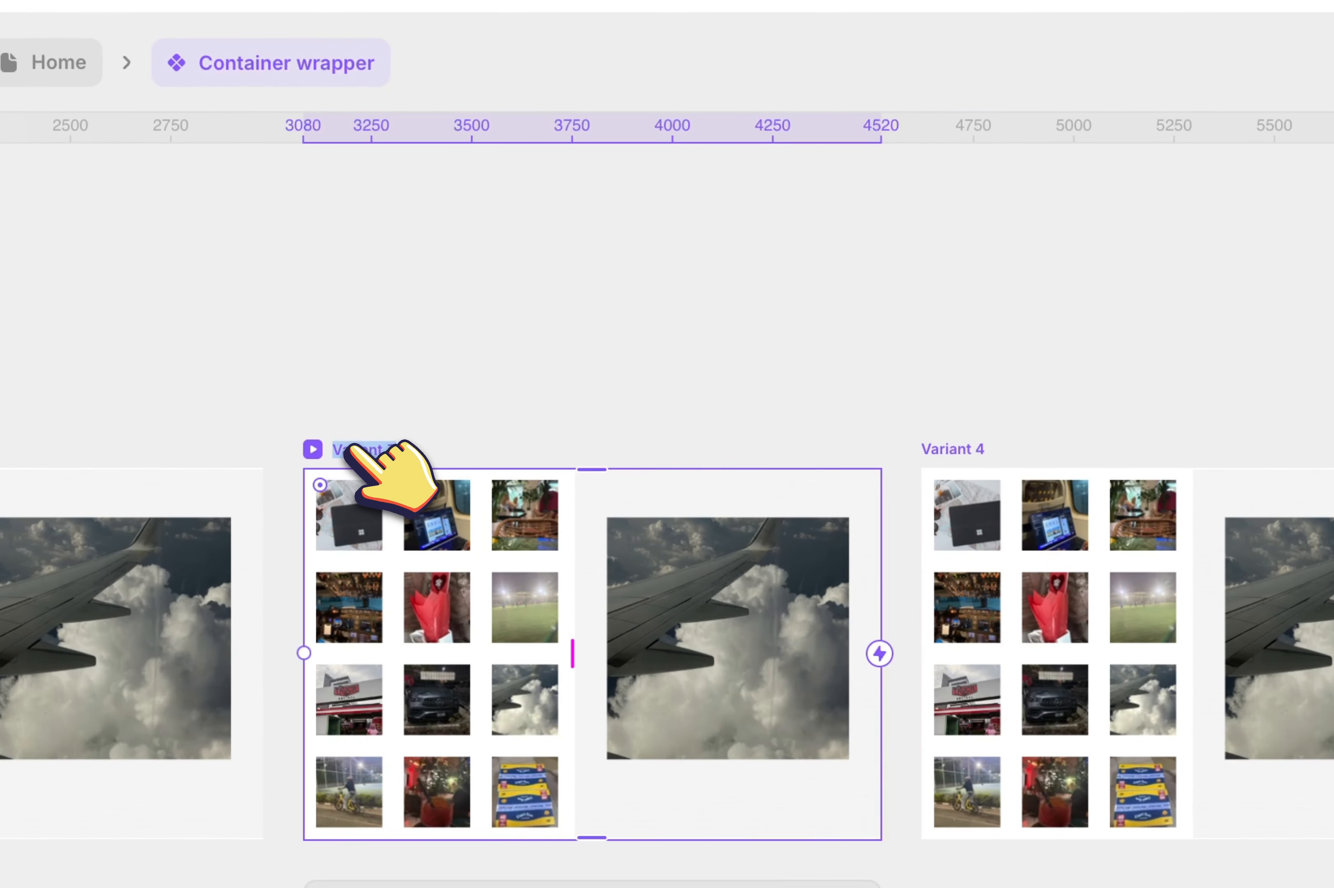
{"action": "type", "text": "3"}
{"action": "key", "text": "Tab"}
{"action": "type", "text": "4"}
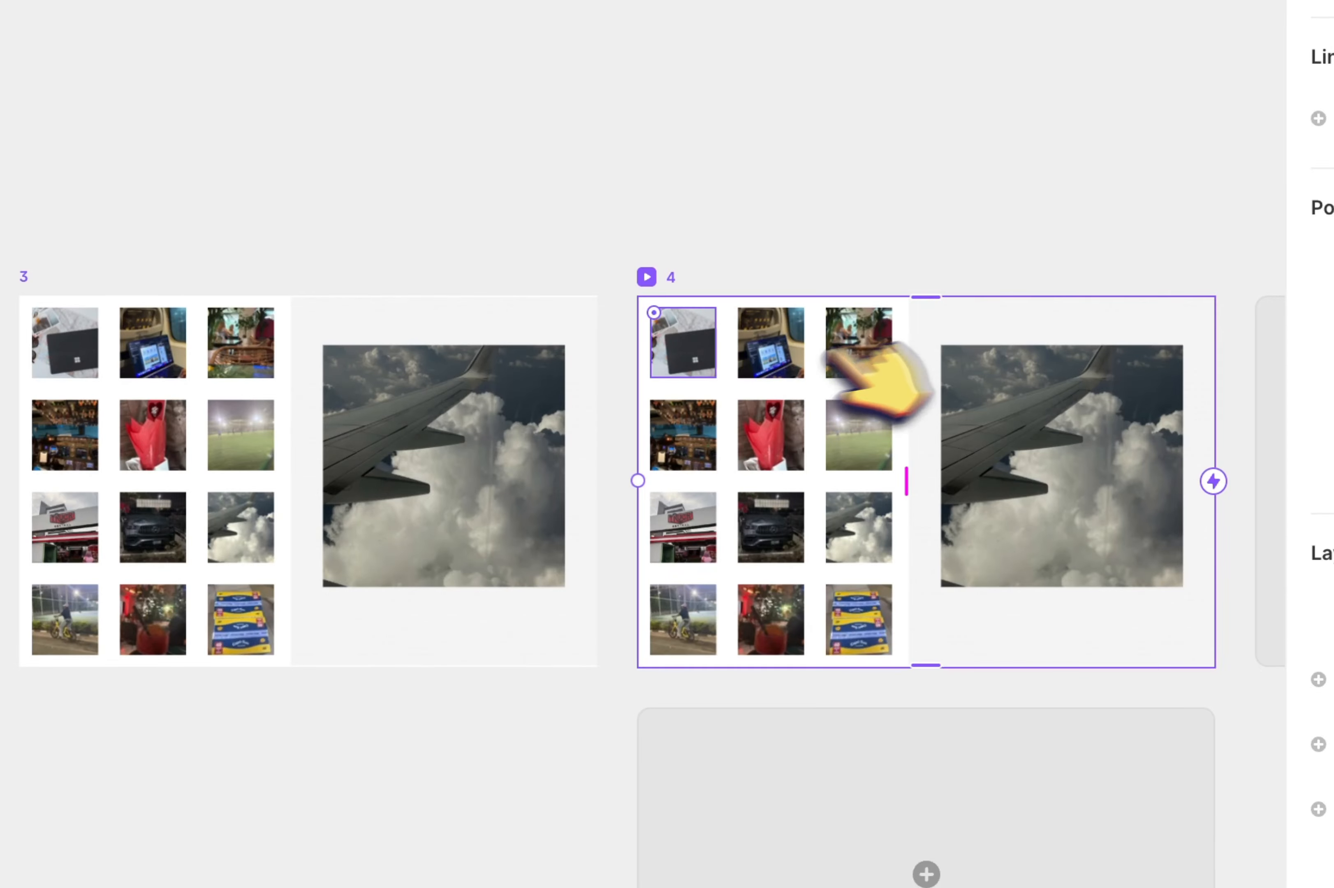
Step: Continue the row of variants to the right of variant 4, naming the new ones 5, 6, 7 and 8
{"action": "scroll", "coordinate": [804, 574], "scroll_direction": "right", "scroll_amount": 5}
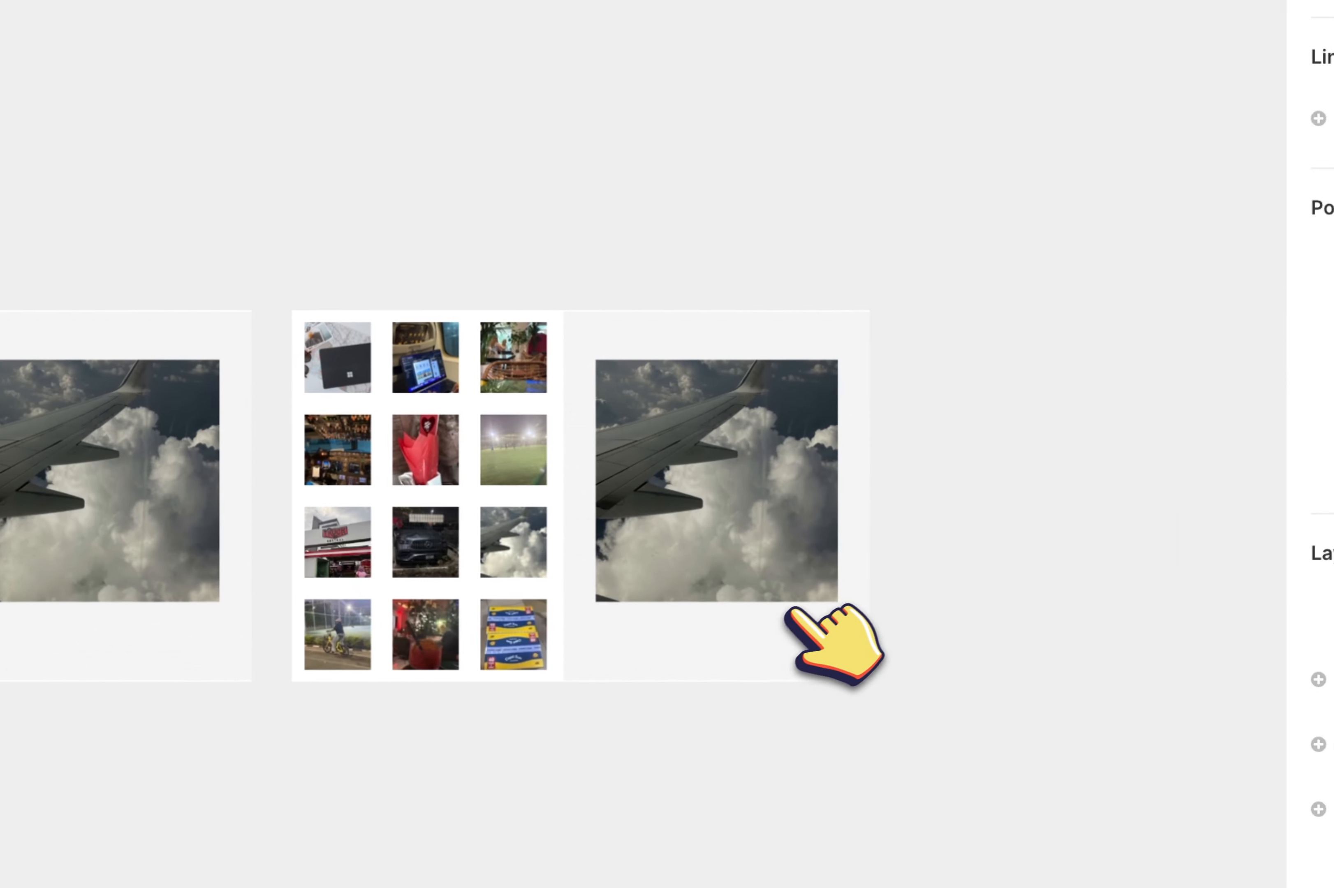
{"action": "left_click", "coordinate": [920, 512]}
{"action": "double_click", "coordinate": [323, 302]}
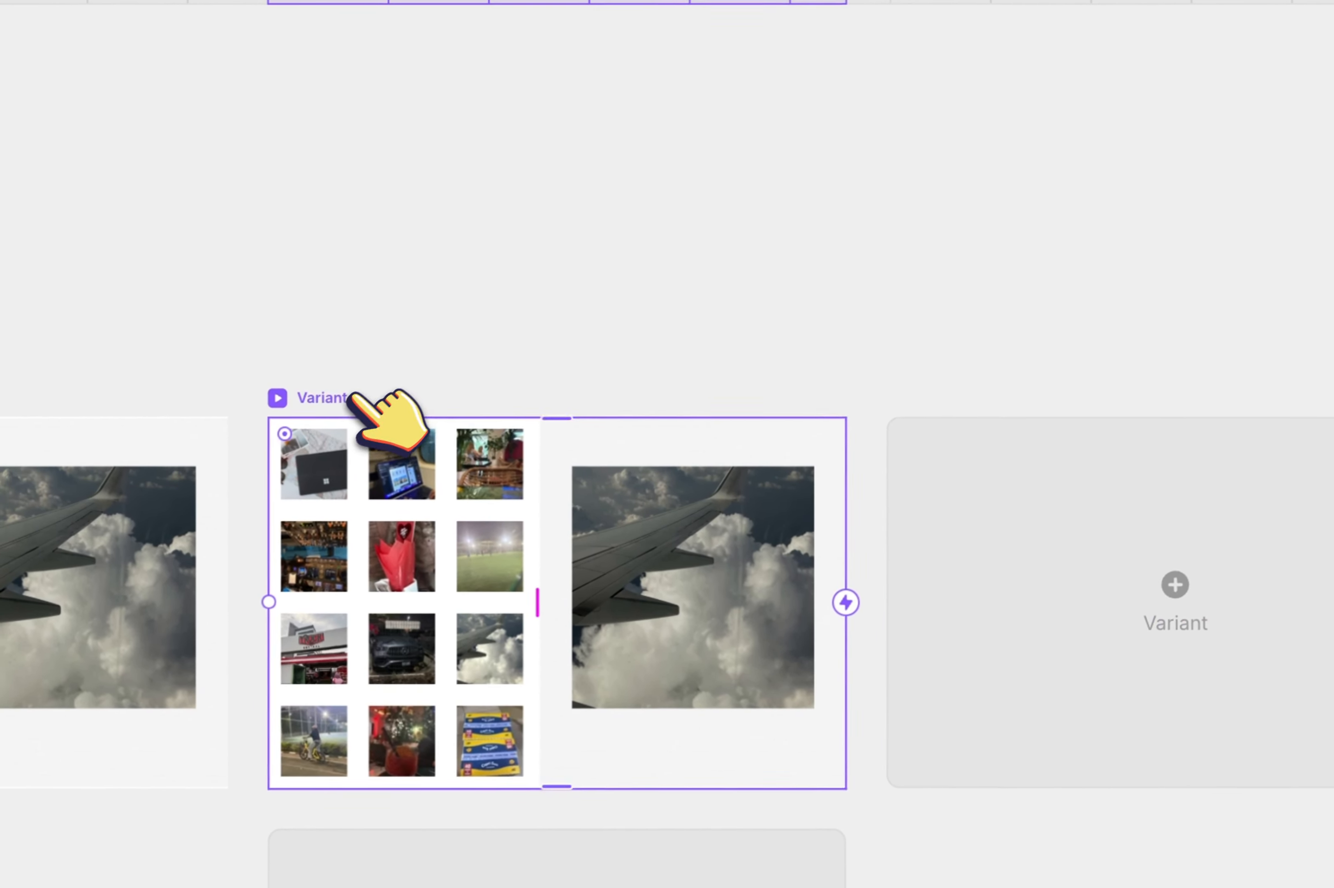
{"action": "double_click", "coordinate": [339, 416]}
{"action": "type", "text": "5"}
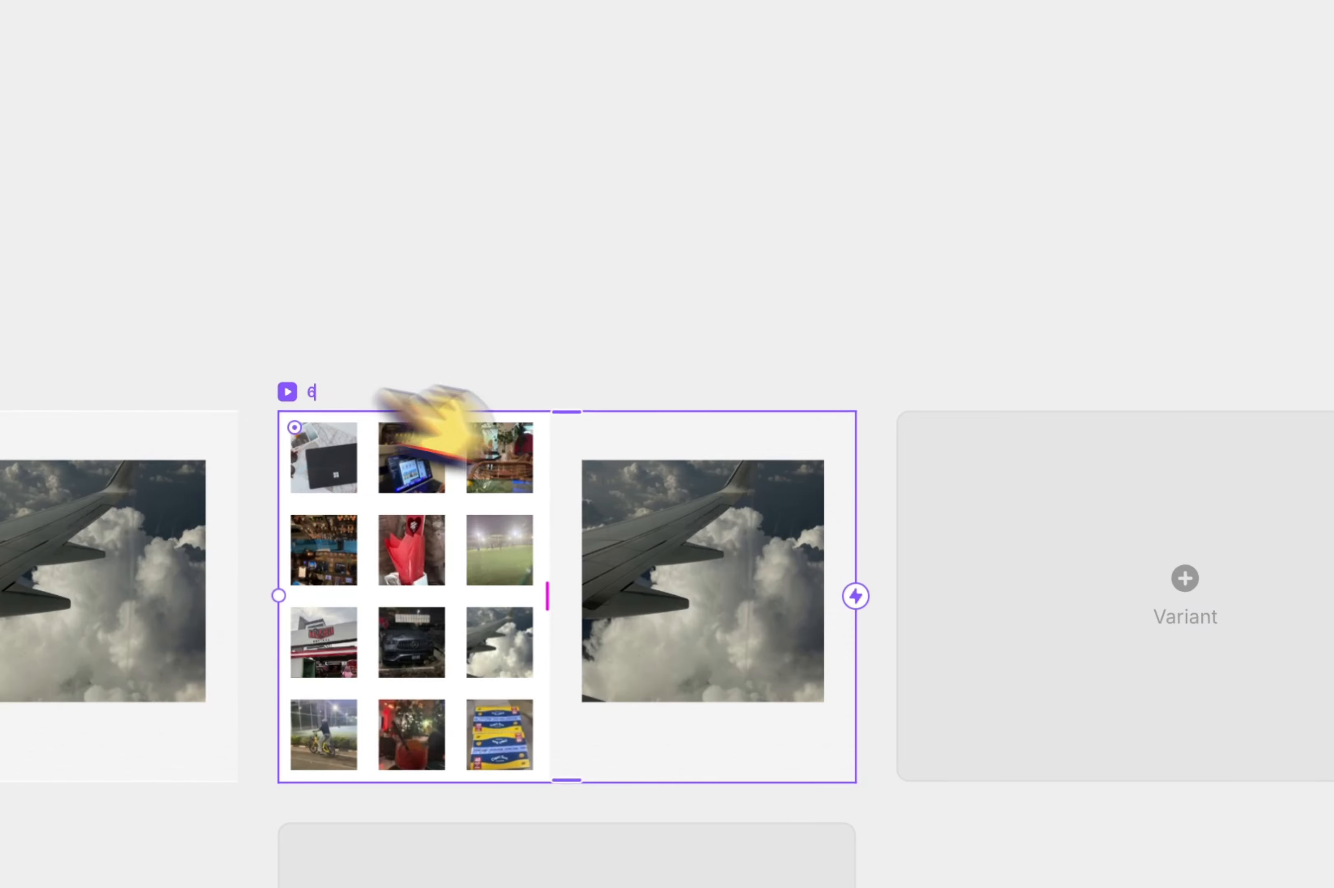
{"action": "left_click", "coordinate": [1056, 534]}
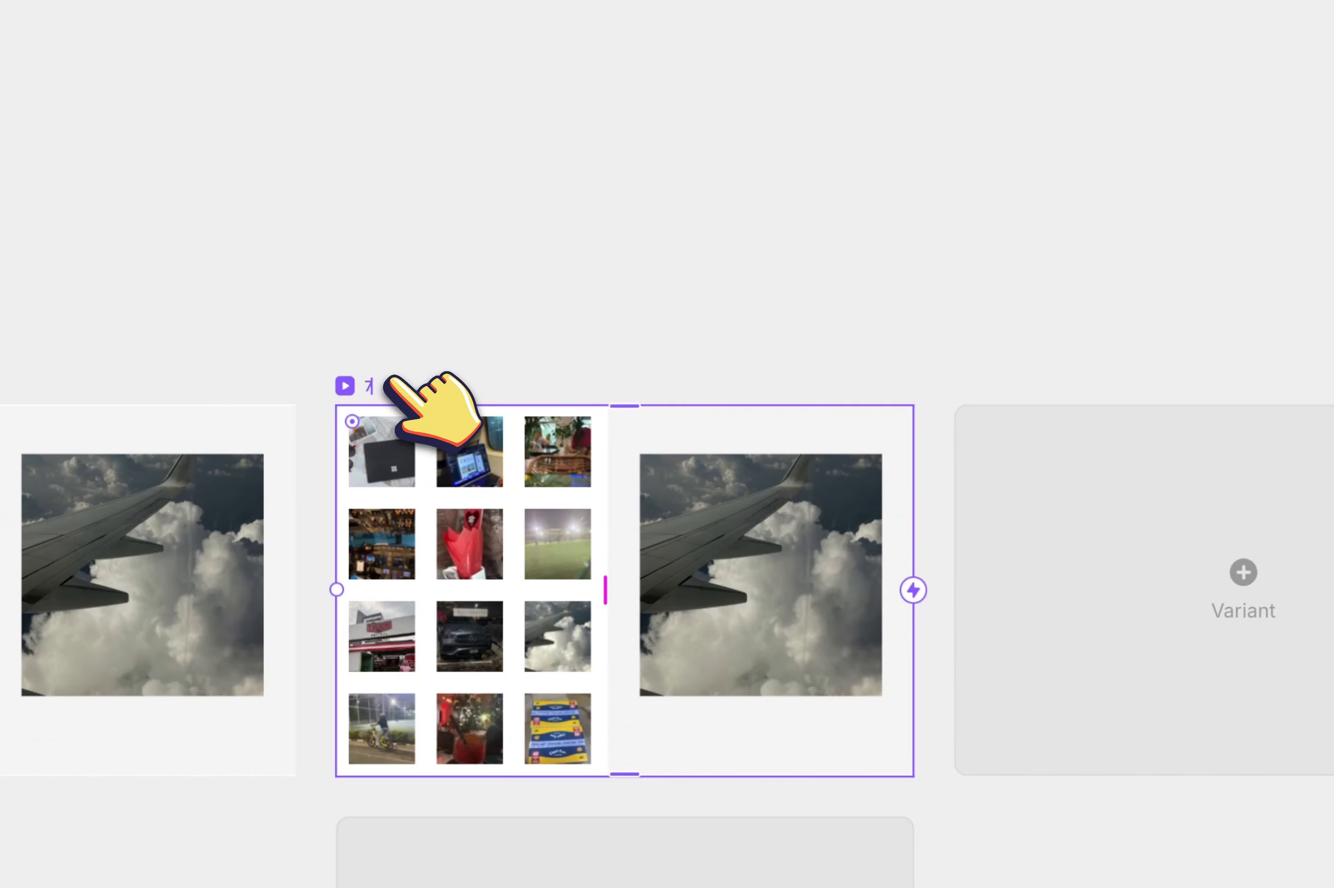
{"action": "left_click", "coordinate": [1050, 537]}
{"action": "double_click", "coordinate": [344, 376]}
{"action": "type", "text": "8"}
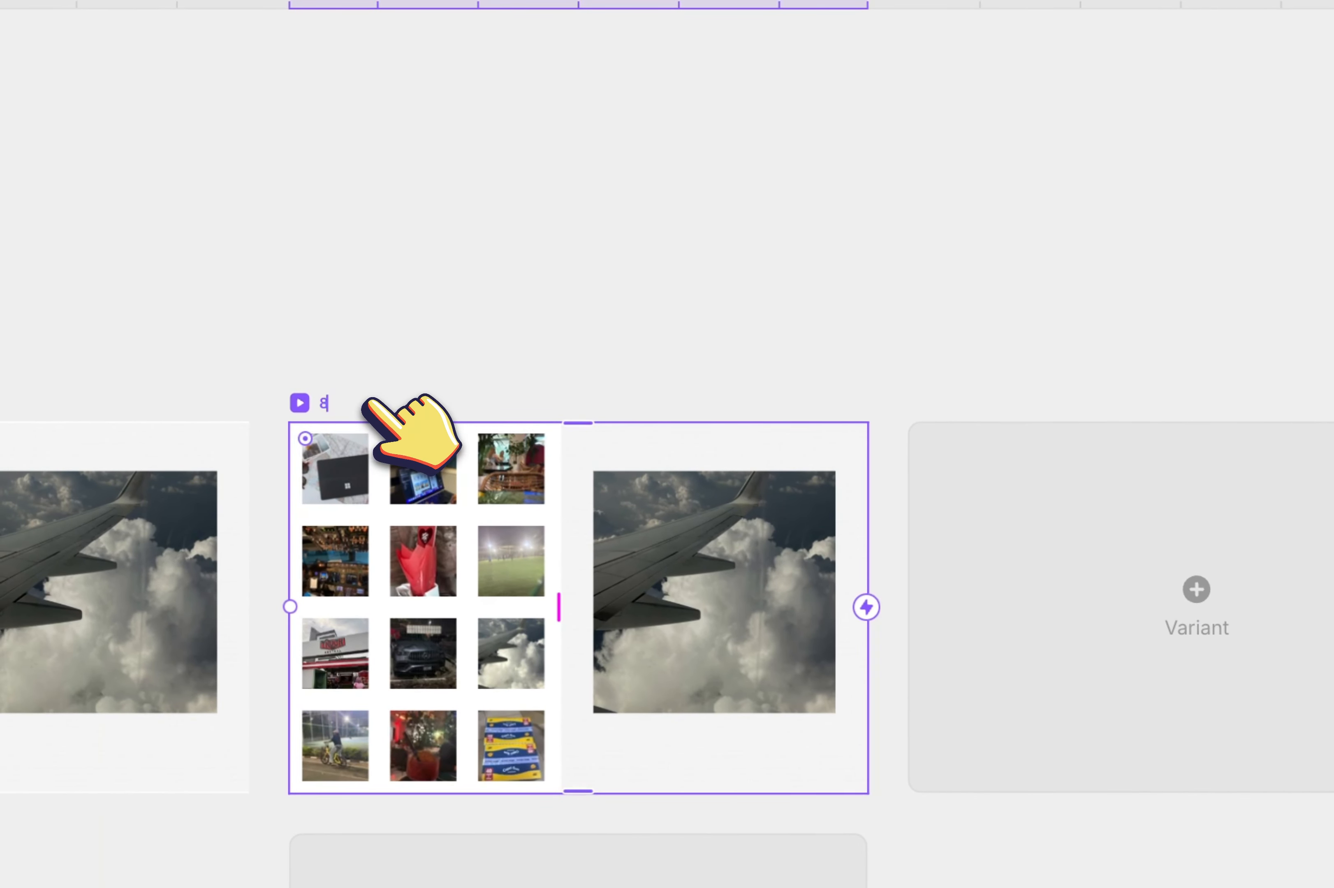
Step: Extend the variant row from variant 9 up to the twelfth, naming the last one 12
{"action": "left_click", "coordinate": [1271, 572]}
{"action": "double_click", "coordinate": [338, 402]}
{"action": "type", "text": "9"}
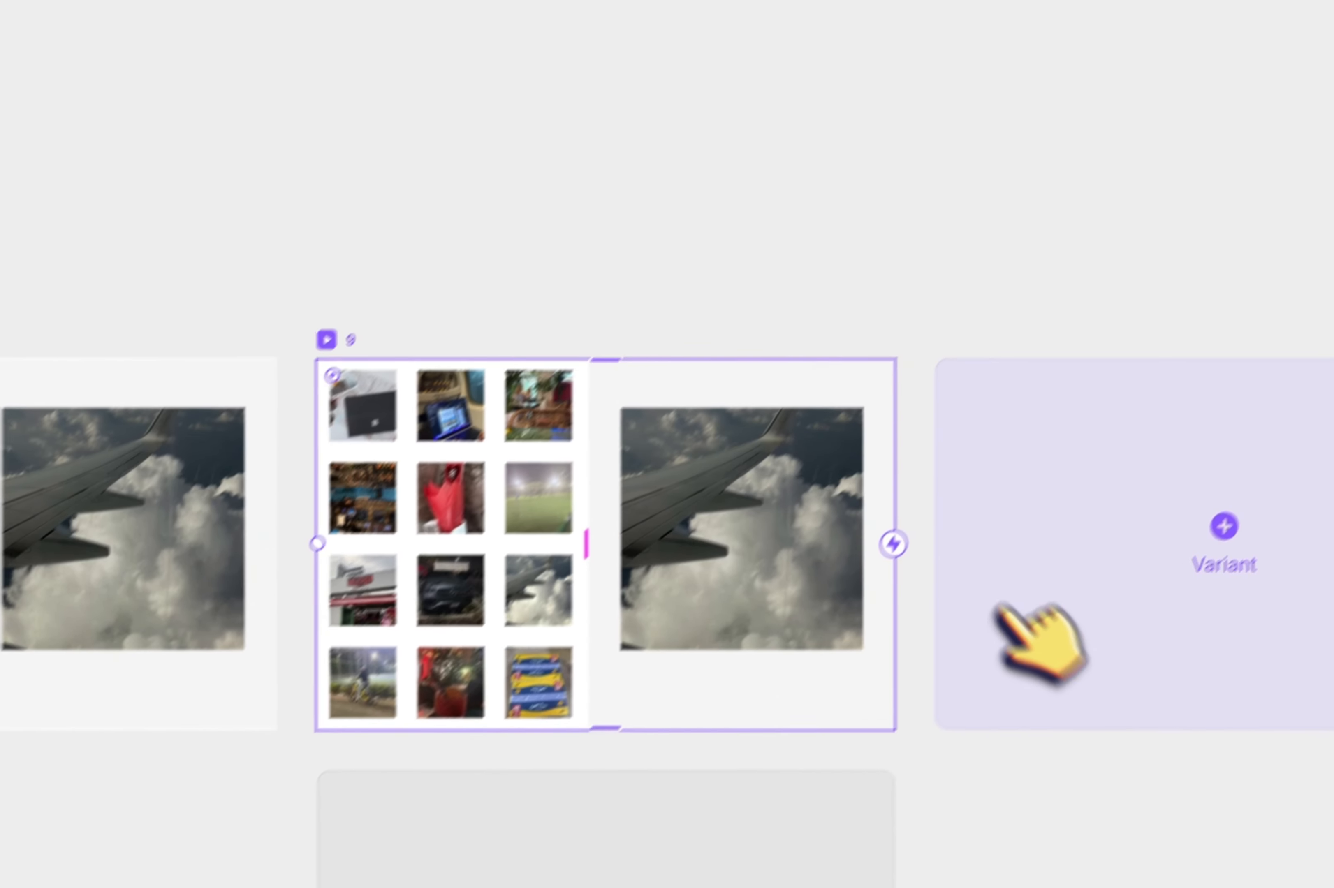
{"action": "left_click", "coordinate": [999, 611]}
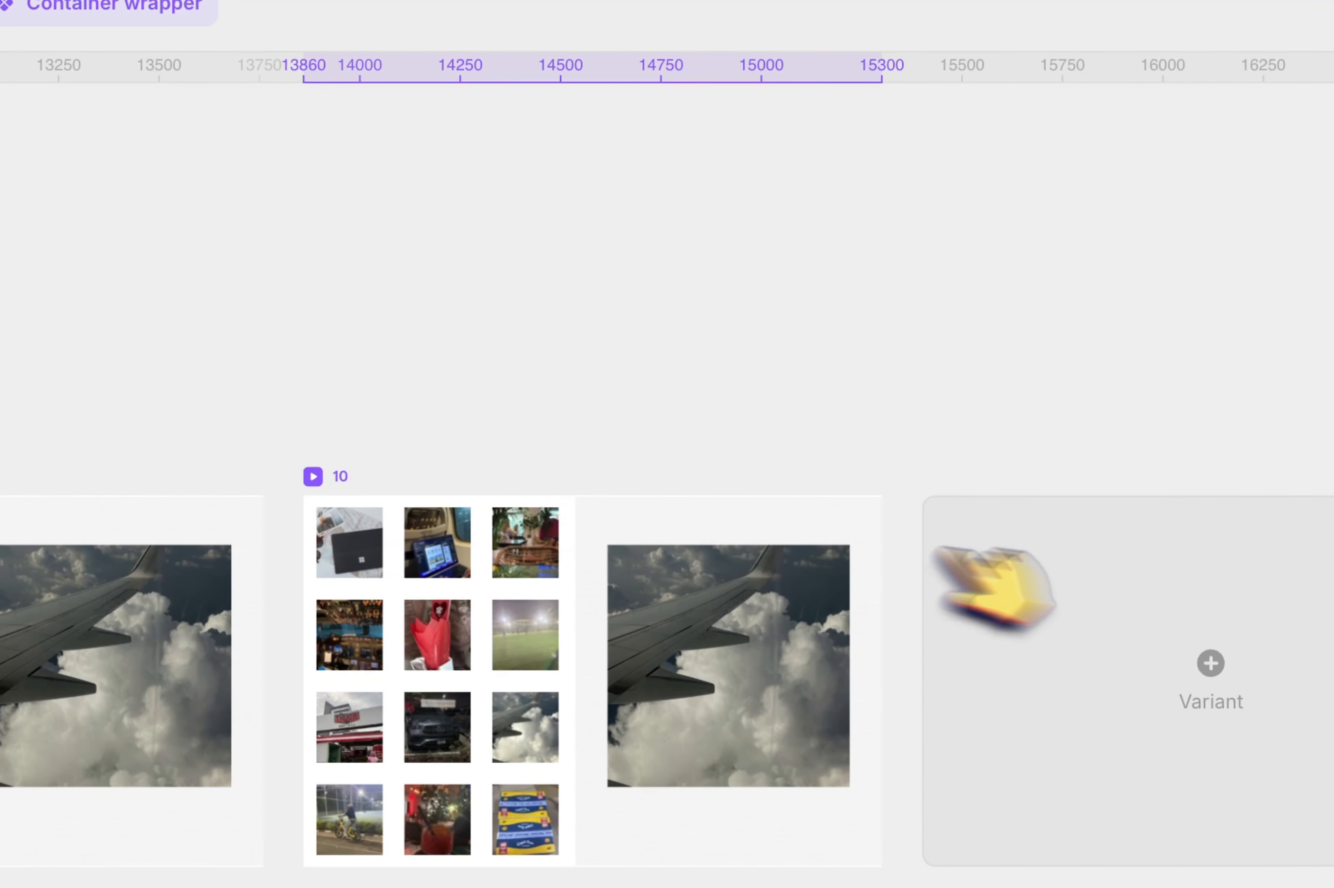
{"action": "left_click", "coordinate": [996, 588]}
{"action": "left_click", "coordinate": [1090, 631]}
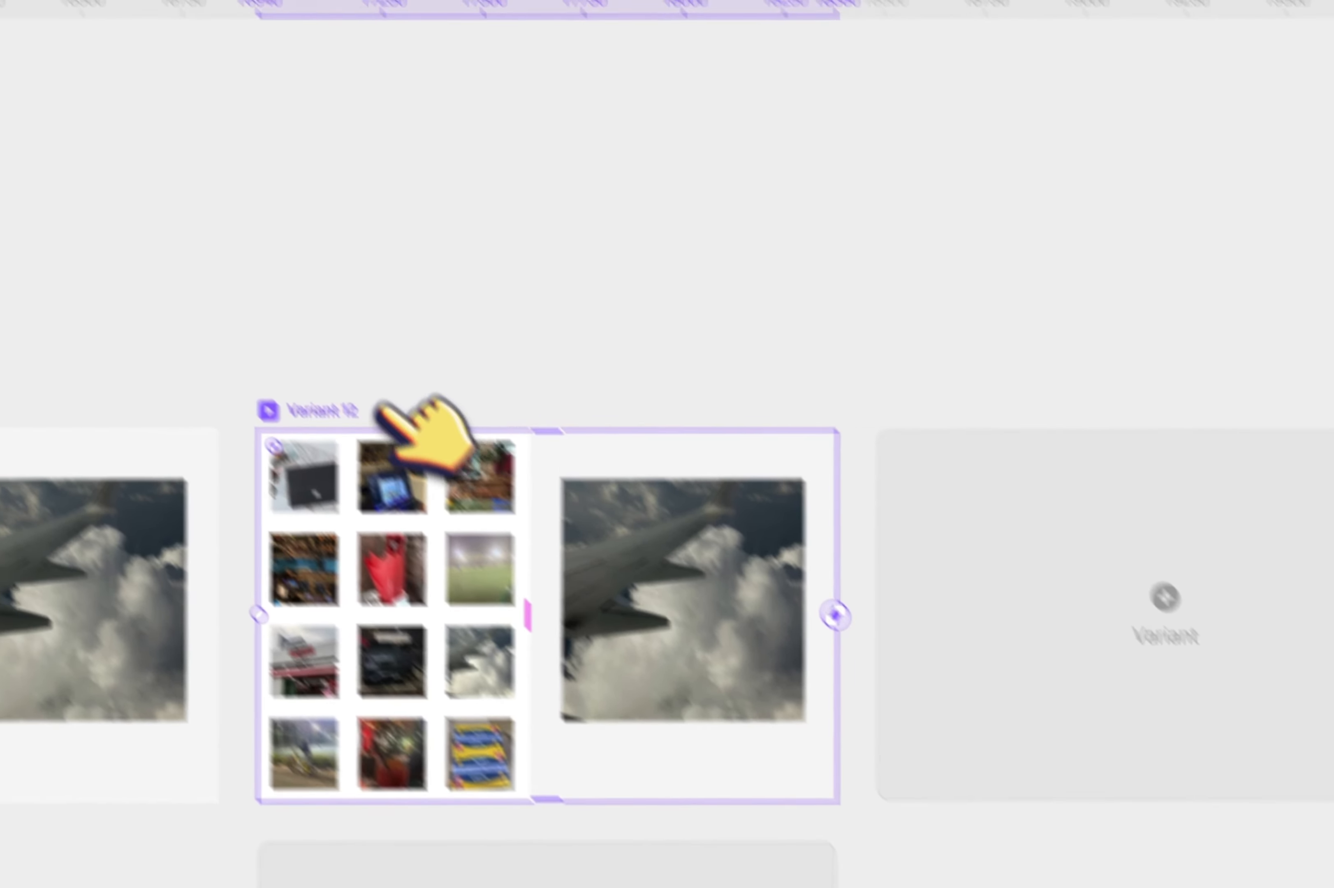
{"action": "double_click", "coordinate": [353, 409]}
{"action": "type", "text": "12"}
Step: Inspect the image settings of the primary variant's first grid photo and of its large airplane photo
{"action": "scroll", "coordinate": [477, 516], "scroll_direction": "left", "scroll_amount": 20}
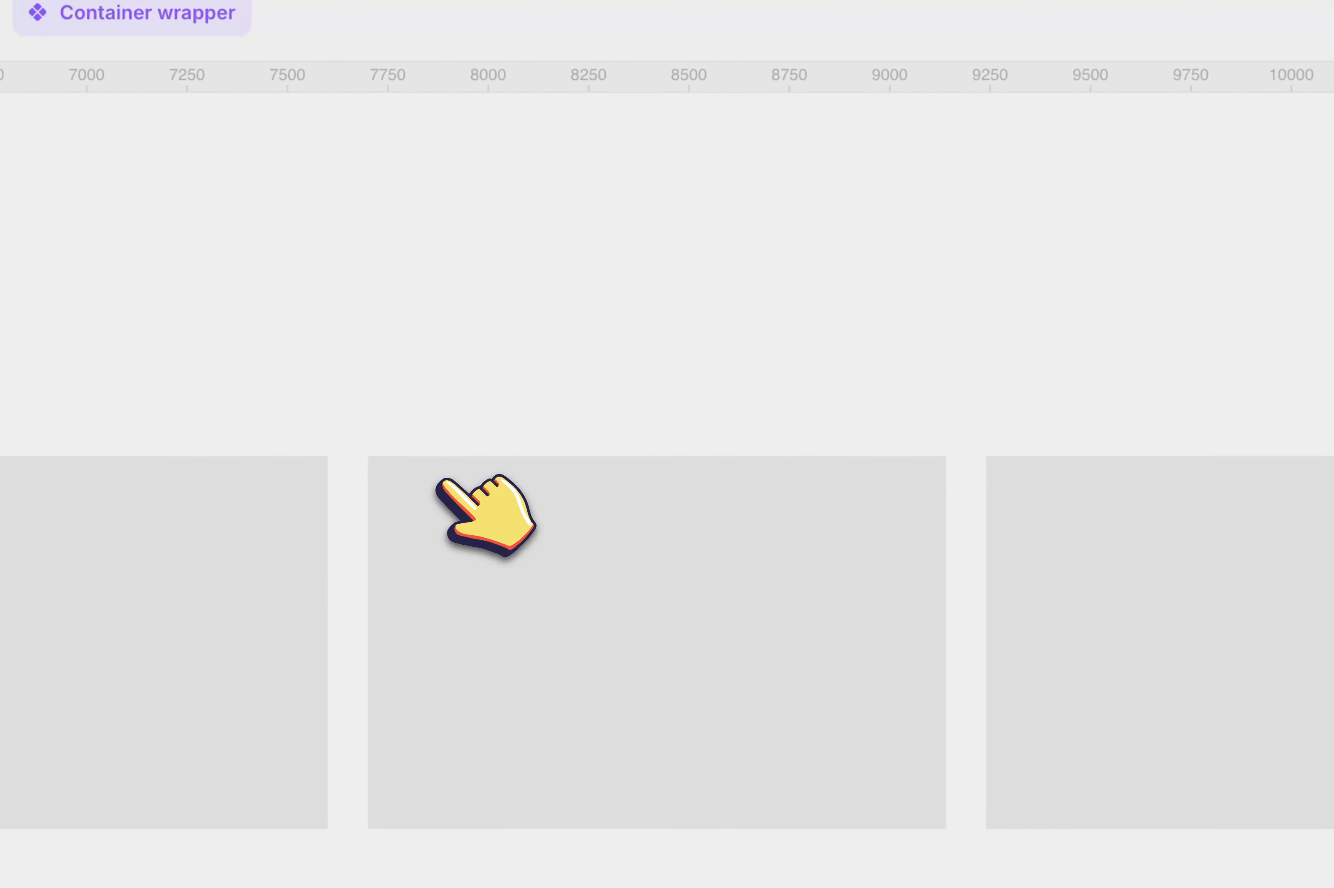
{"action": "scroll", "coordinate": [442, 483], "scroll_direction": "left", "scroll_amount": 10}
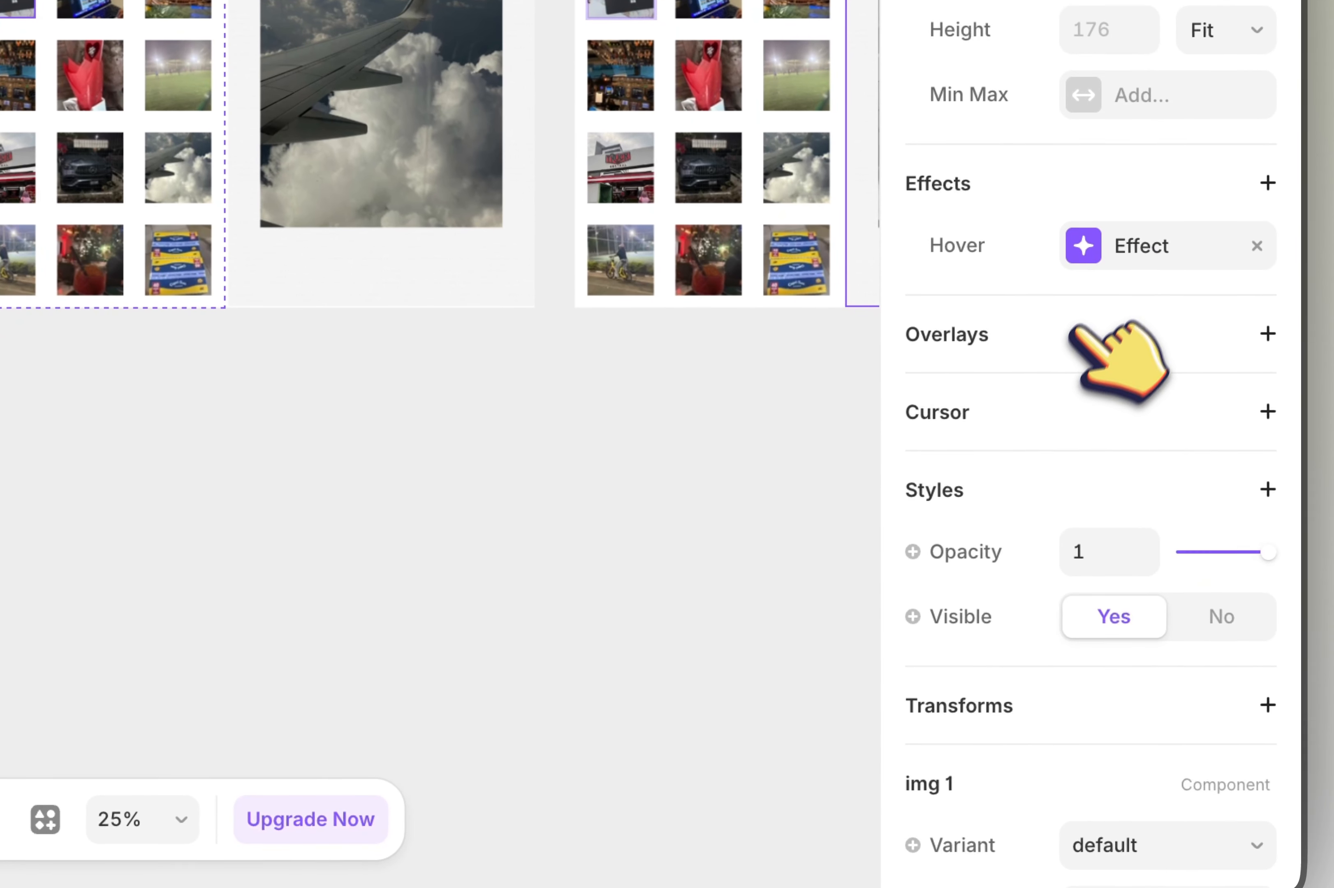
{"action": "scroll", "coordinate": [1111, 368], "scroll_direction": "down", "scroll_amount": 5}
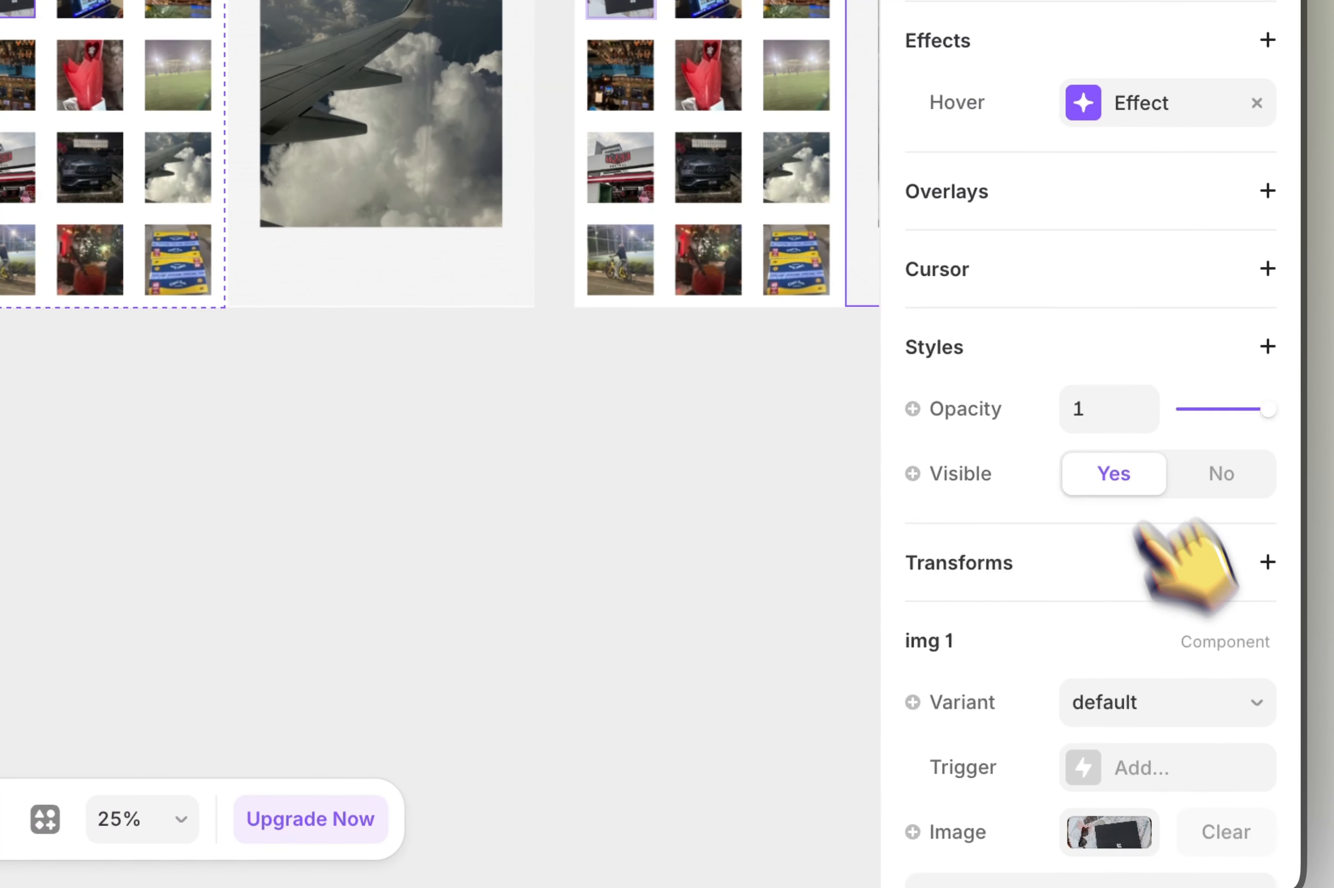
{"action": "scroll", "coordinate": [1142, 530], "scroll_direction": "down", "scroll_amount": 6}
{"action": "left_click", "coordinate": [1159, 502]}
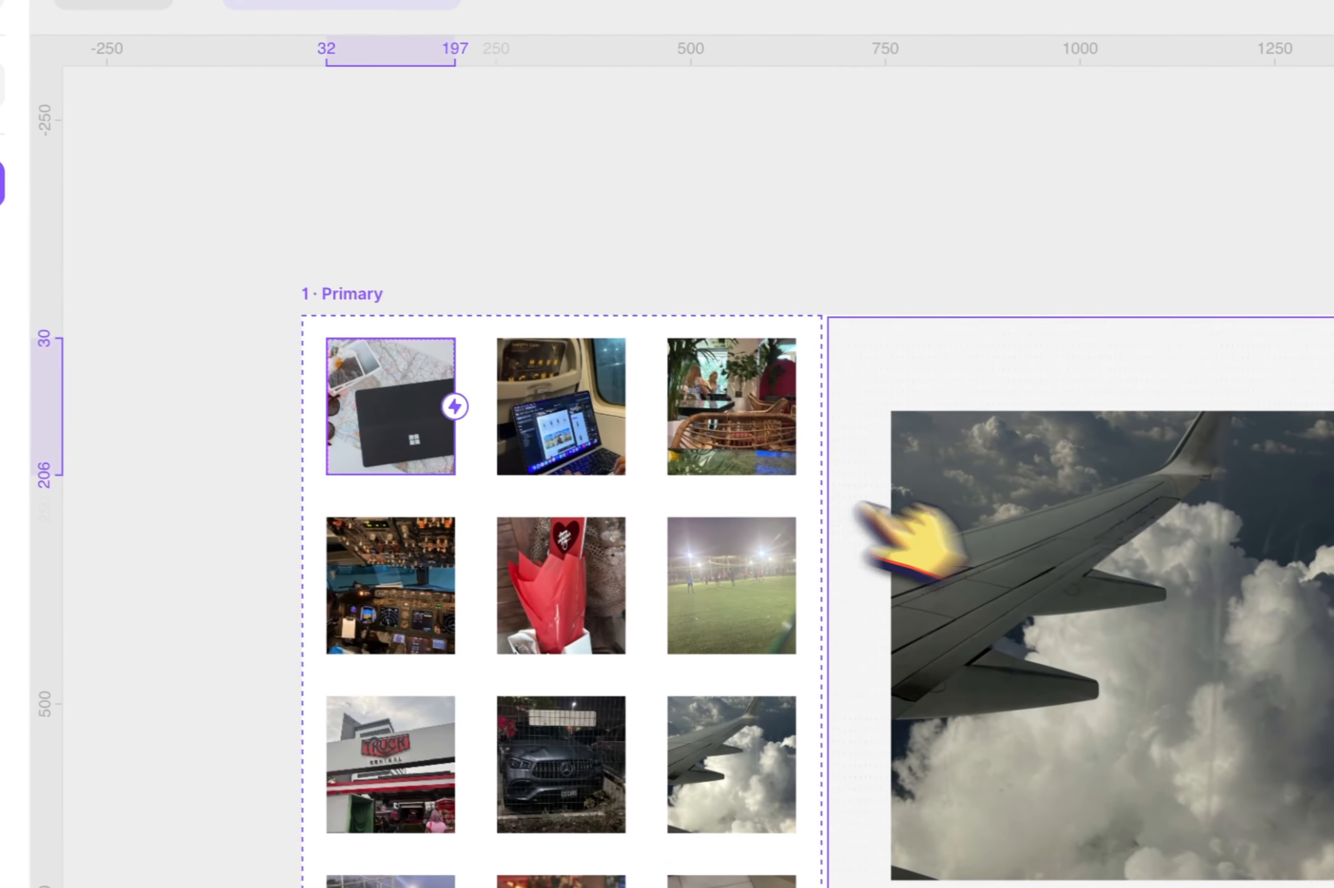
{"action": "left_click", "coordinate": [1214, 583]}
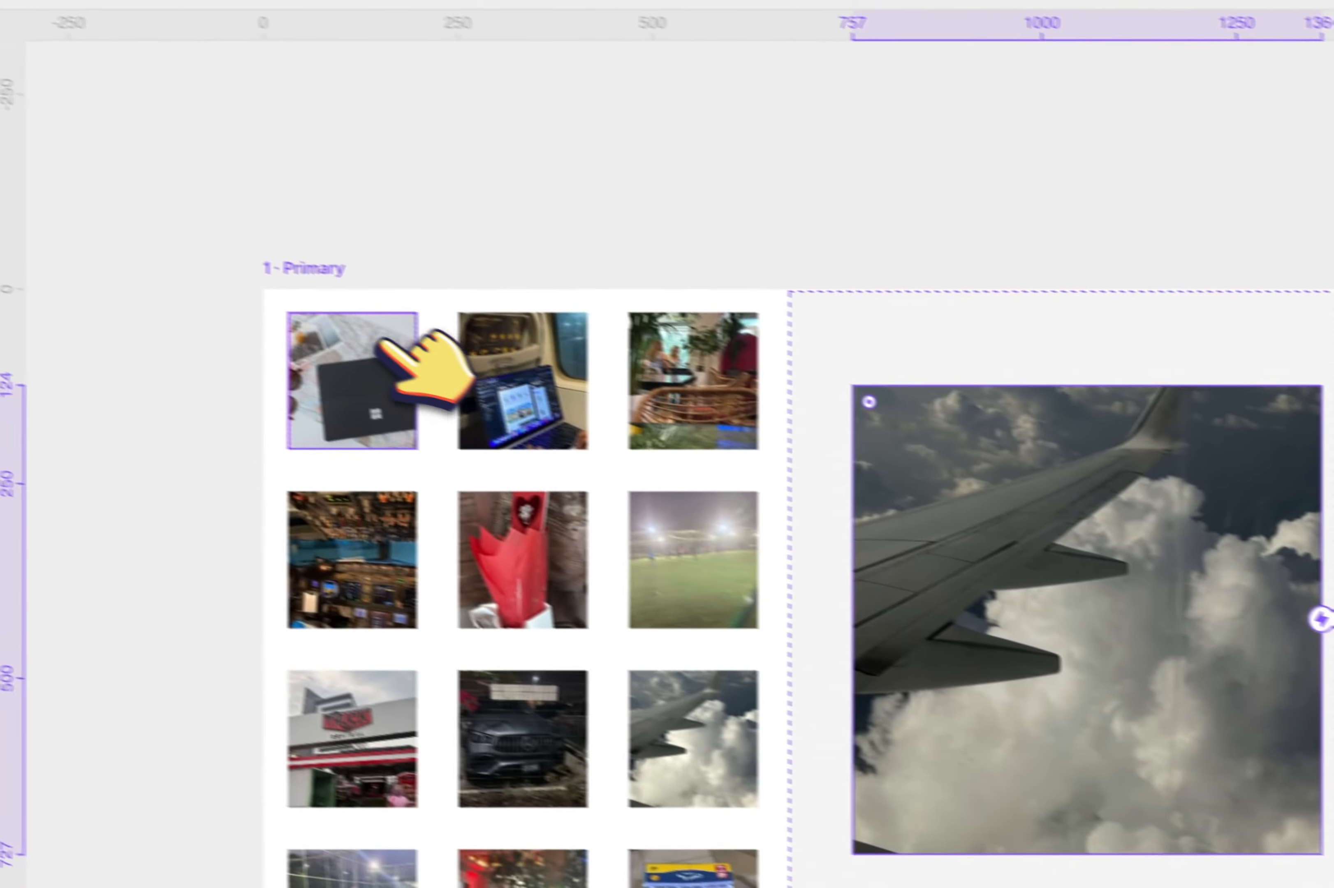
Step: Try placing a copy of the laptop grid photo in the primary variant's right frame with its width set to Fill
{"action": "scroll", "coordinate": [380, 390], "scroll_direction": "up", "scroll_amount": 5}
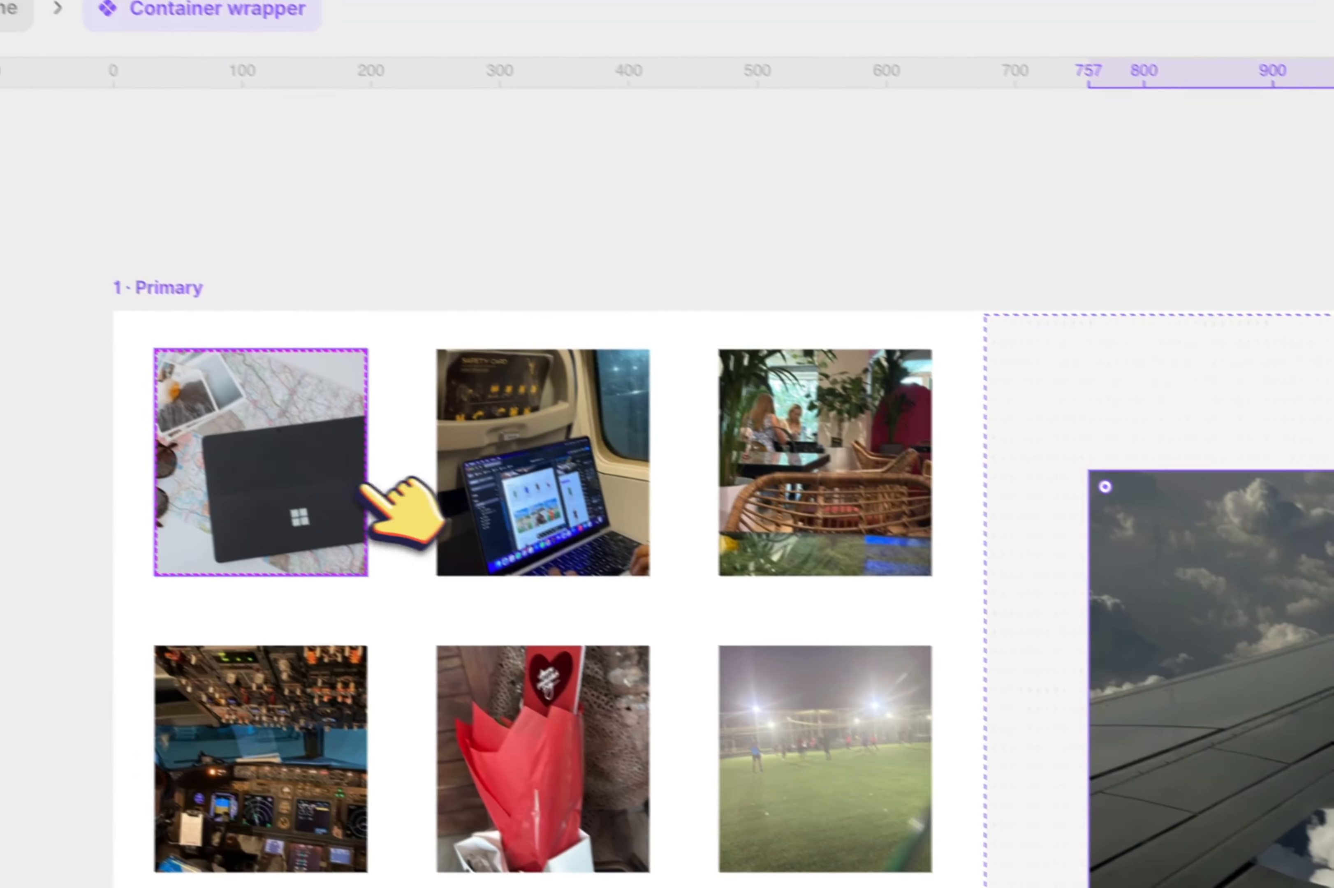
{"action": "left_click", "coordinate": [201, 355]}
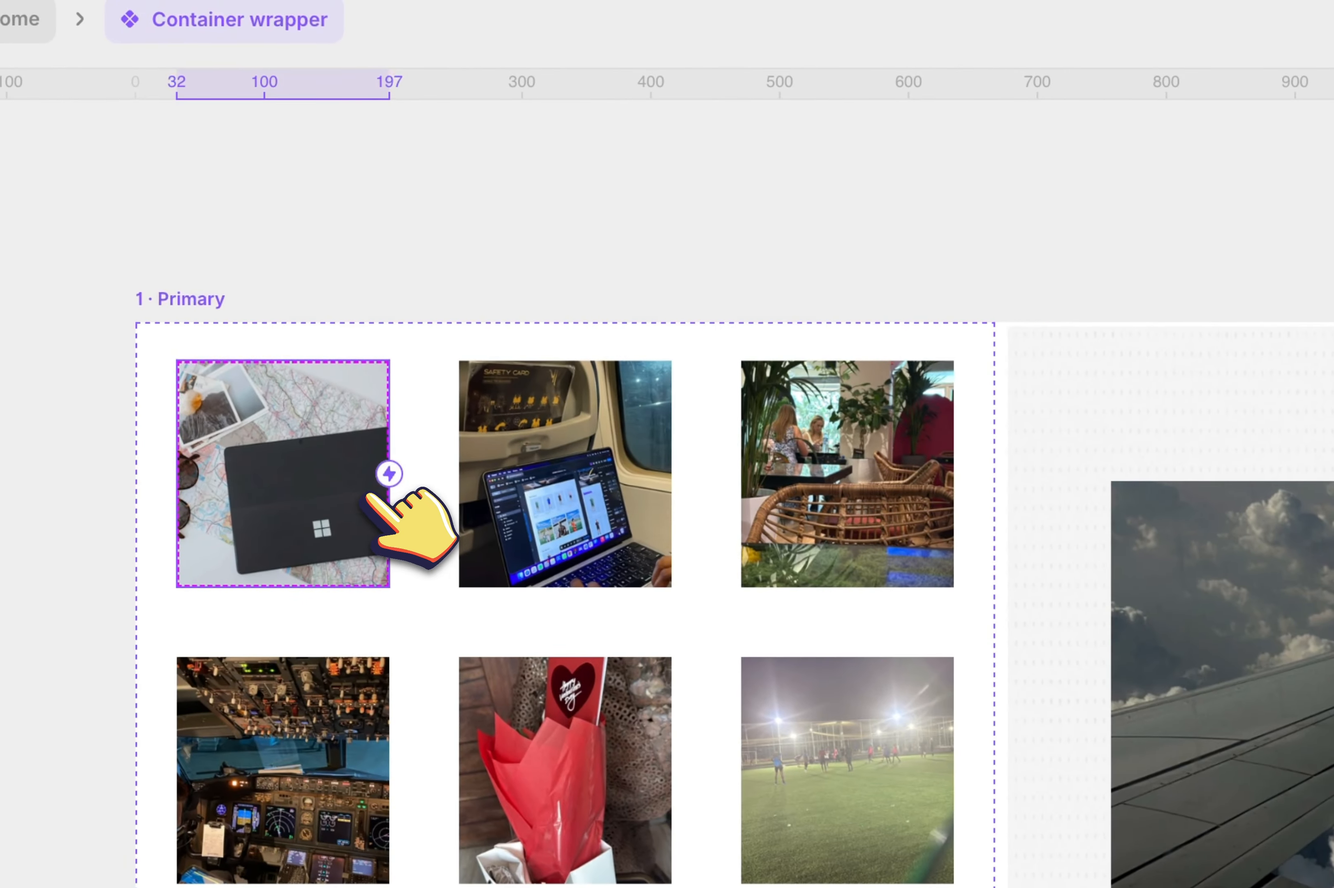
{"action": "scroll", "coordinate": [202, 354], "scroll_direction": "right", "scroll_amount": 7}
{"action": "left_click", "coordinate": [877, 351]}
{"action": "key", "text": "super+z"}
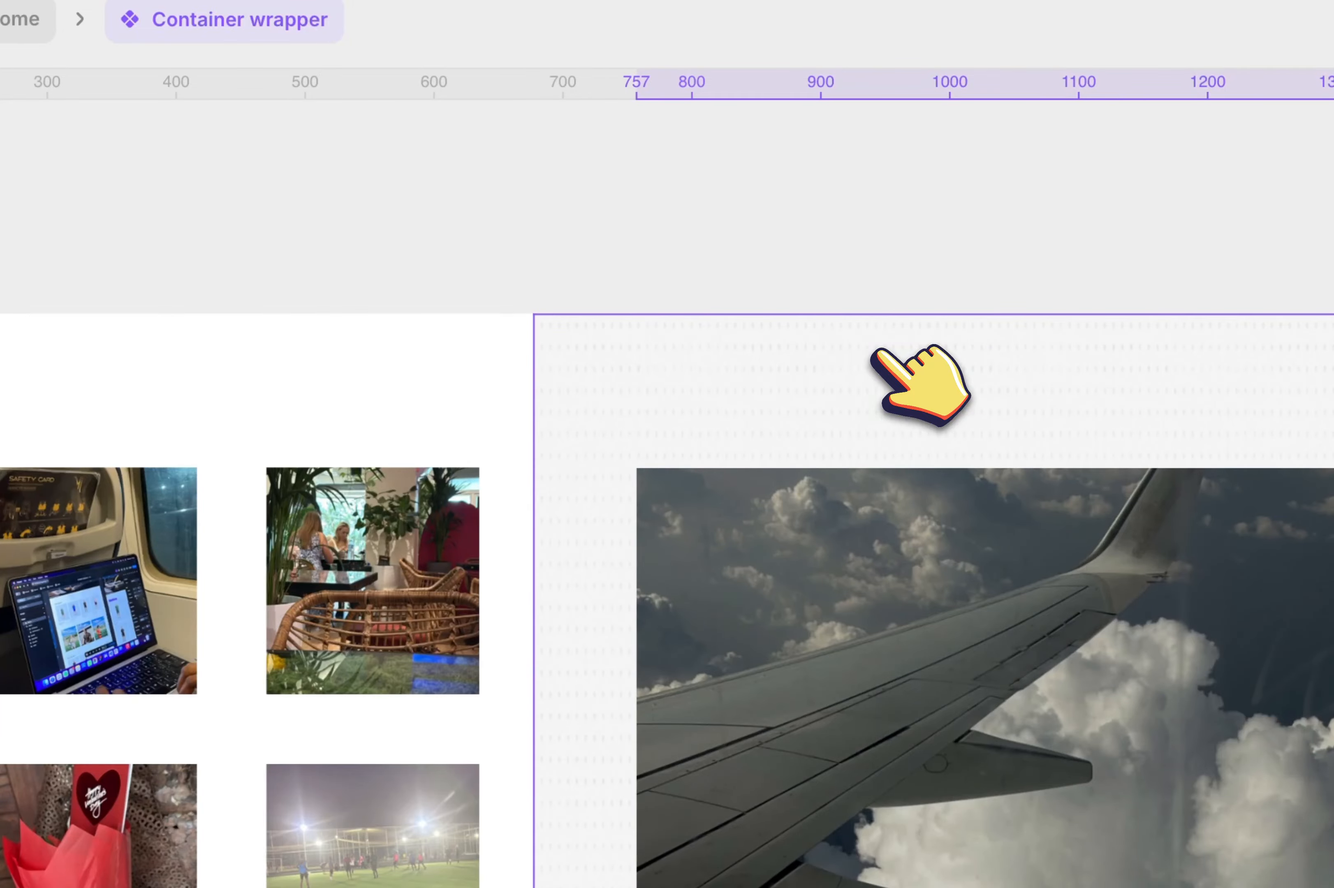
{"action": "scroll", "coordinate": [877, 351], "scroll_direction": "down", "scroll_amount": 5}
{"action": "scroll", "coordinate": [878, 351], "scroll_direction": "down", "scroll_amount": 4}
{"action": "left_click", "coordinate": [1231, 409]}
{"action": "left_click", "coordinate": [1214, 398]}
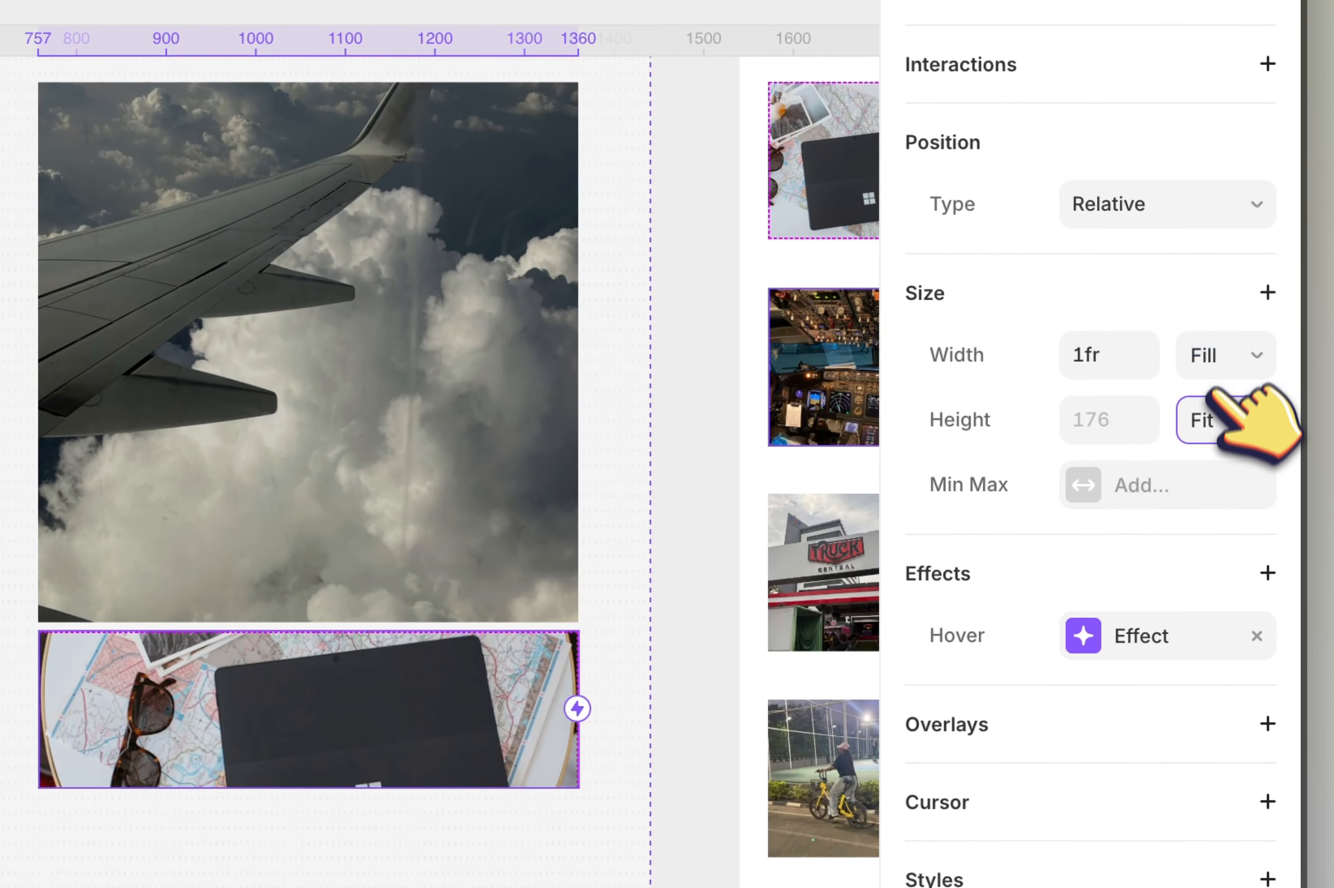
Step: Try deleting the large airplane photo from the right frame, and undo the replacement by the copied grid photo
{"action": "left_click", "coordinate": [419, 445]}
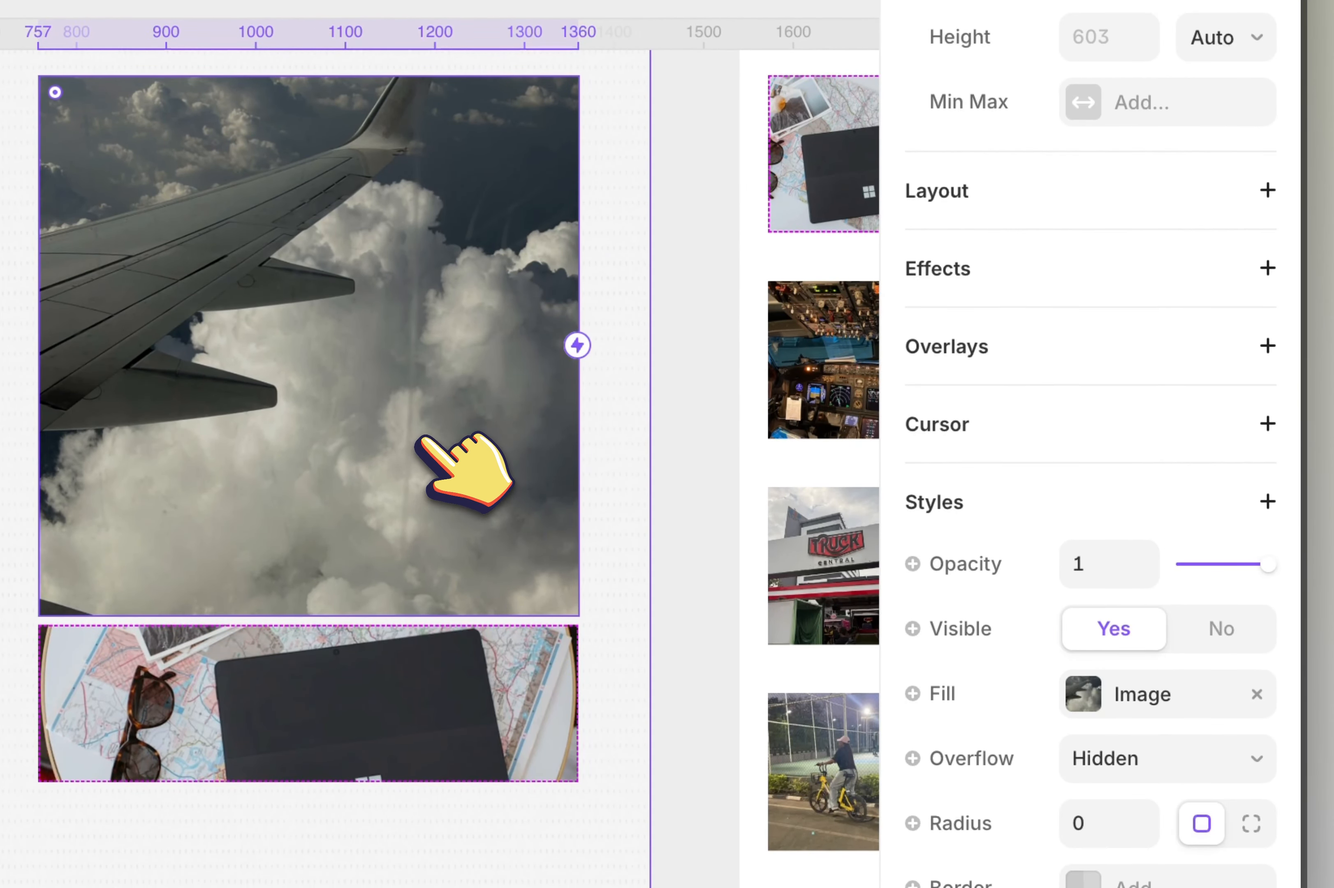
{"action": "key", "text": "Delete"}
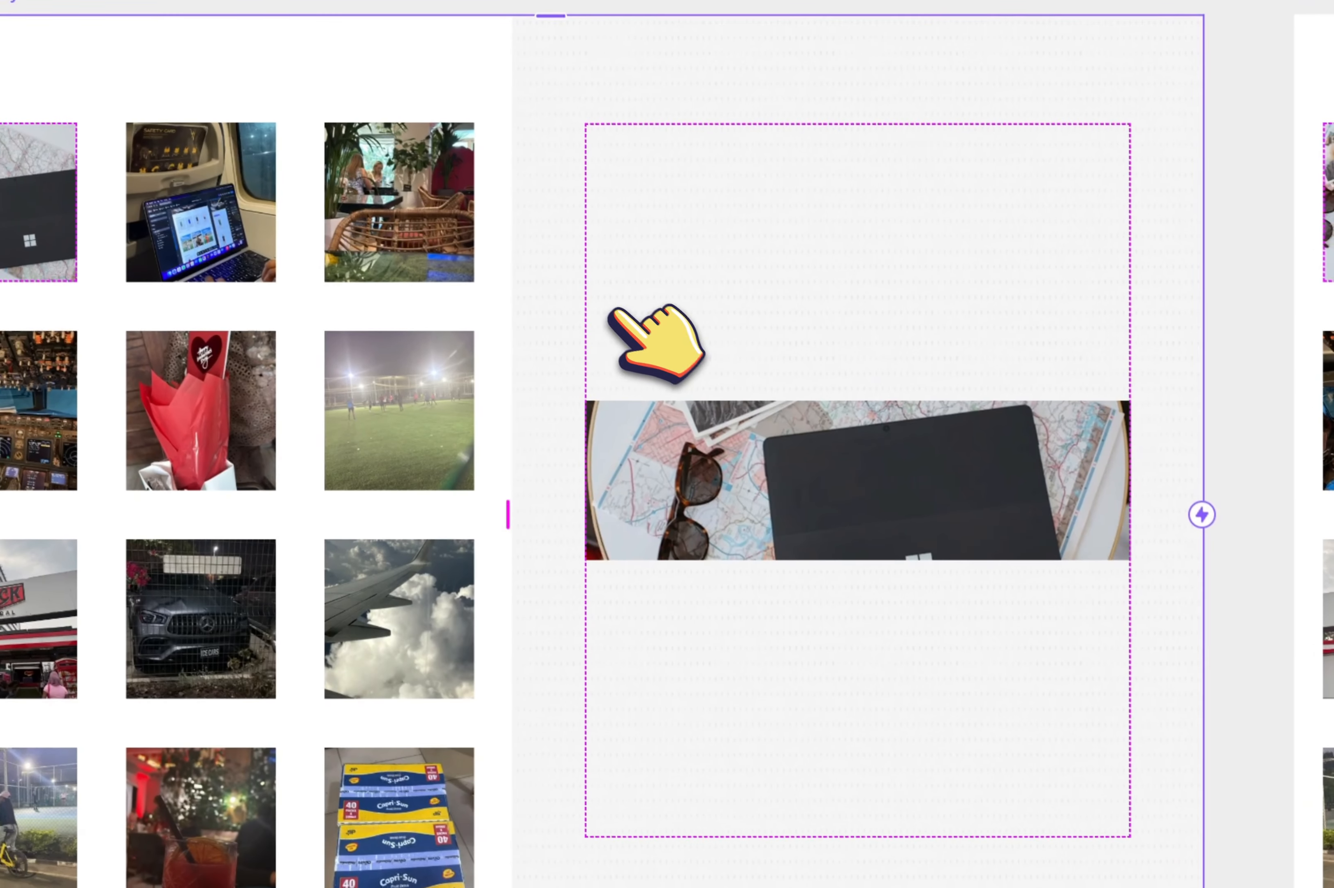
{"action": "key", "text": "ctrl+z"}
{"action": "key", "text": "Delete"}
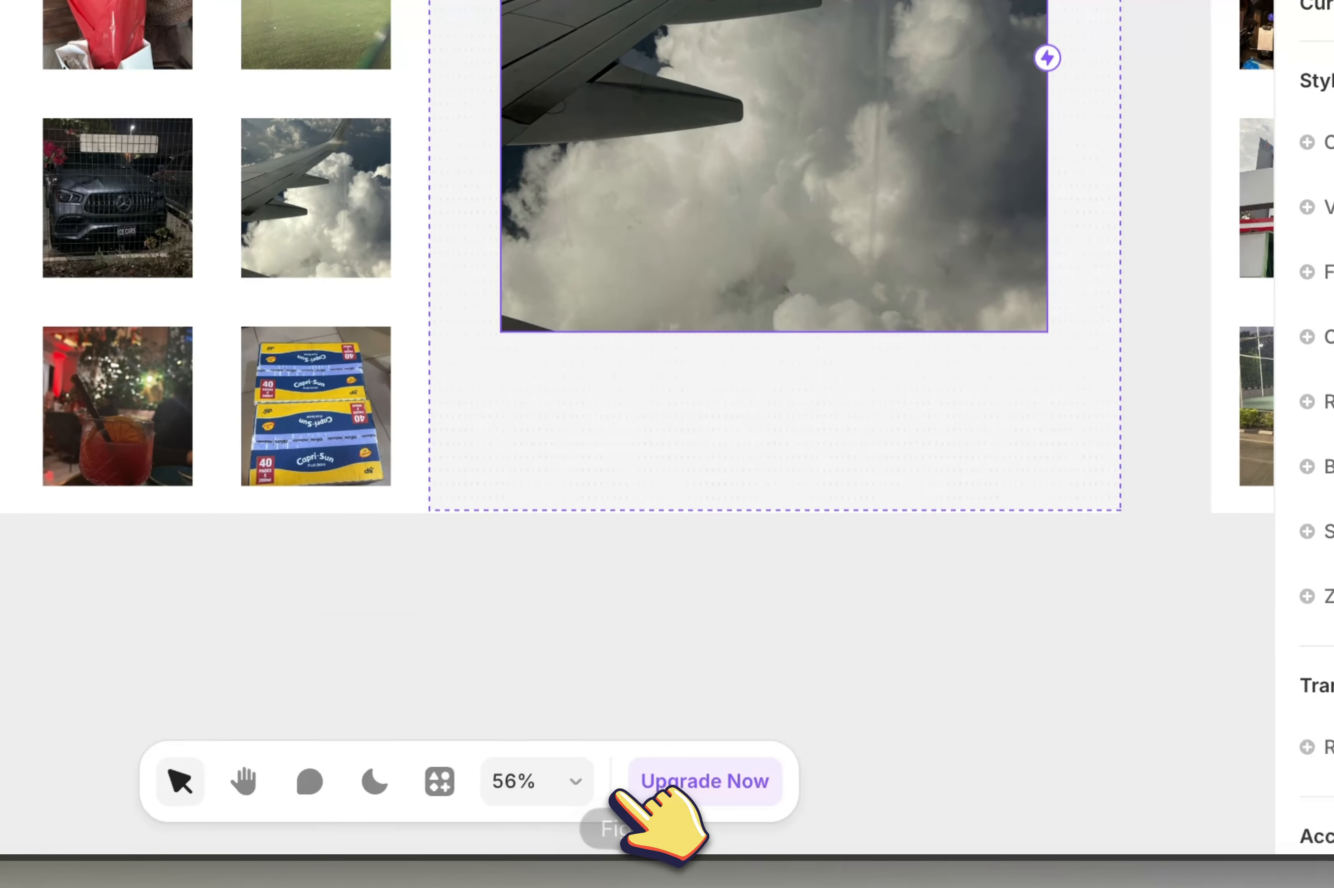
Step: Switch to Figma and export the laptop photo, Frame 3, at 1.5x as windo.png in the June clas folder
{"action": "left_click", "coordinate": [617, 796]}
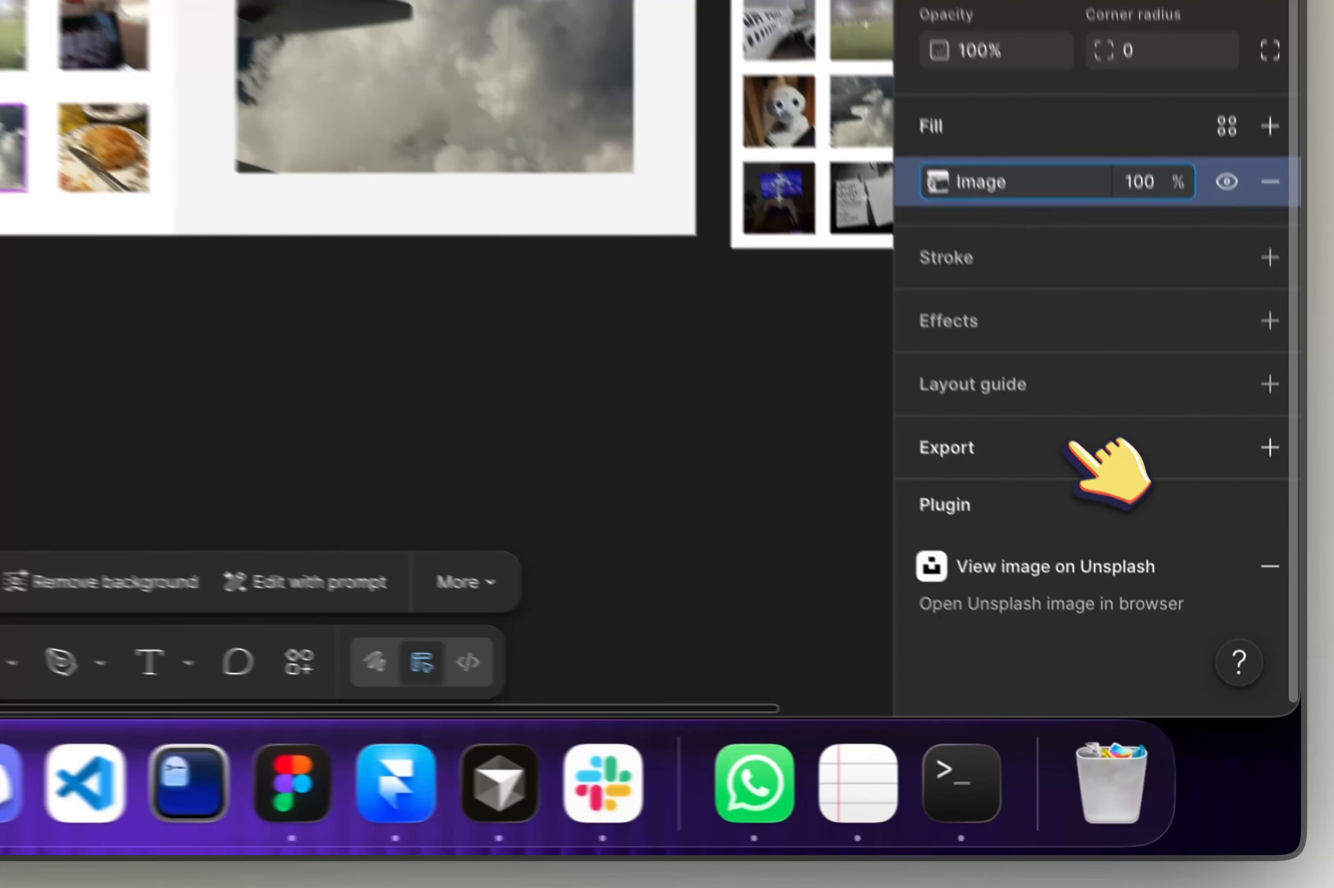
{"action": "left_click", "coordinate": [1177, 634]}
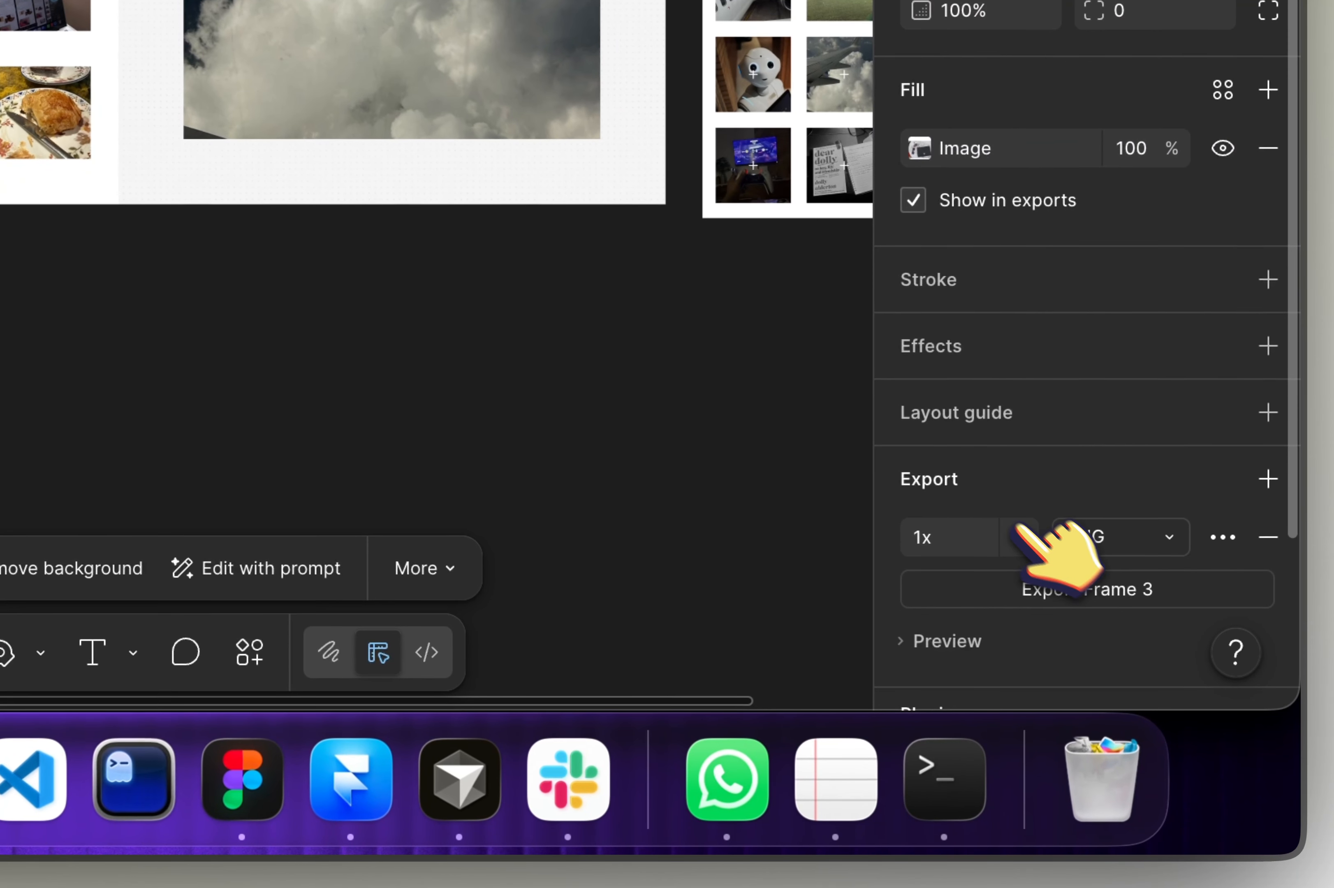
{"action": "left_click", "coordinate": [1165, 688]}
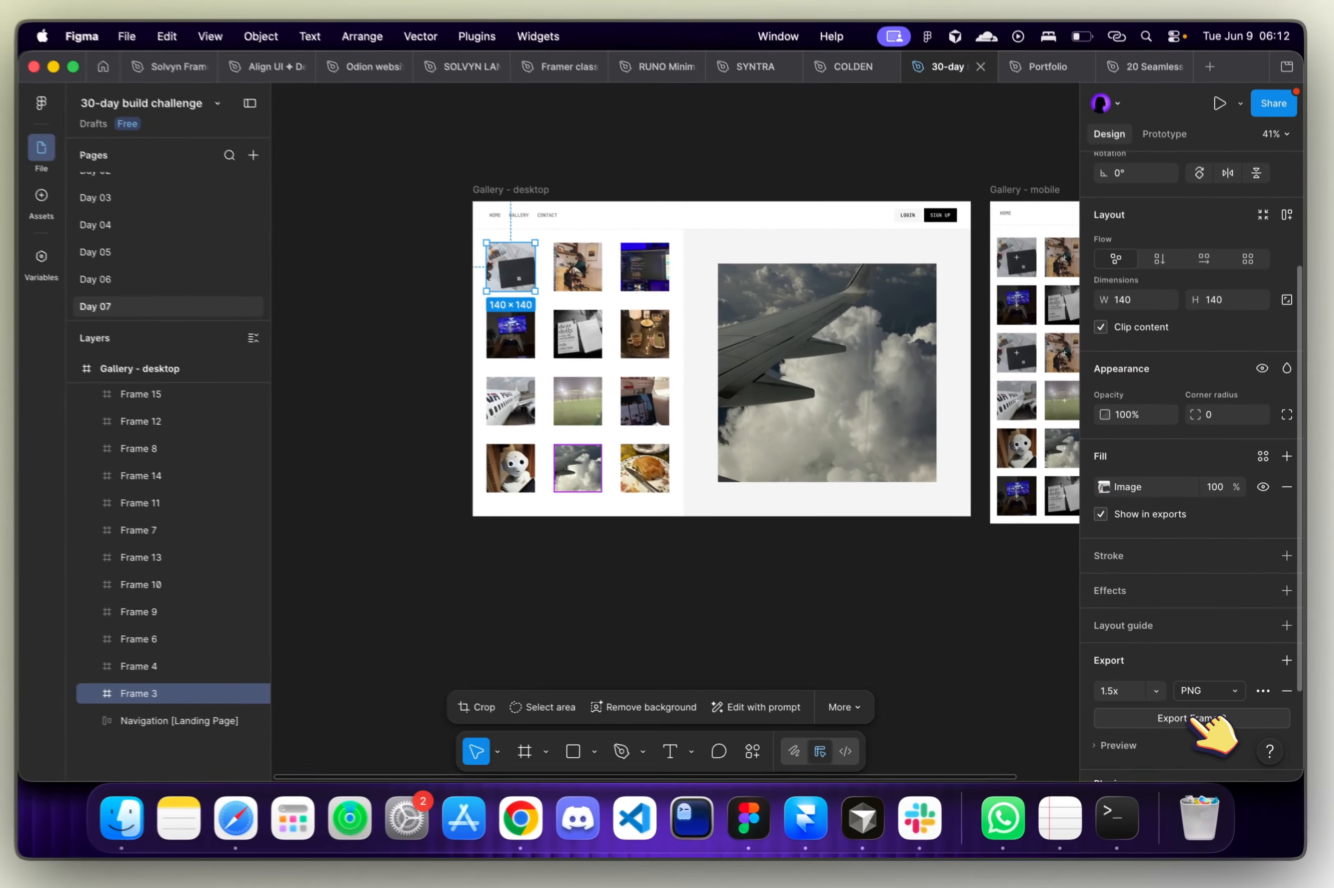
{"action": "left_click", "coordinate": [1194, 721]}
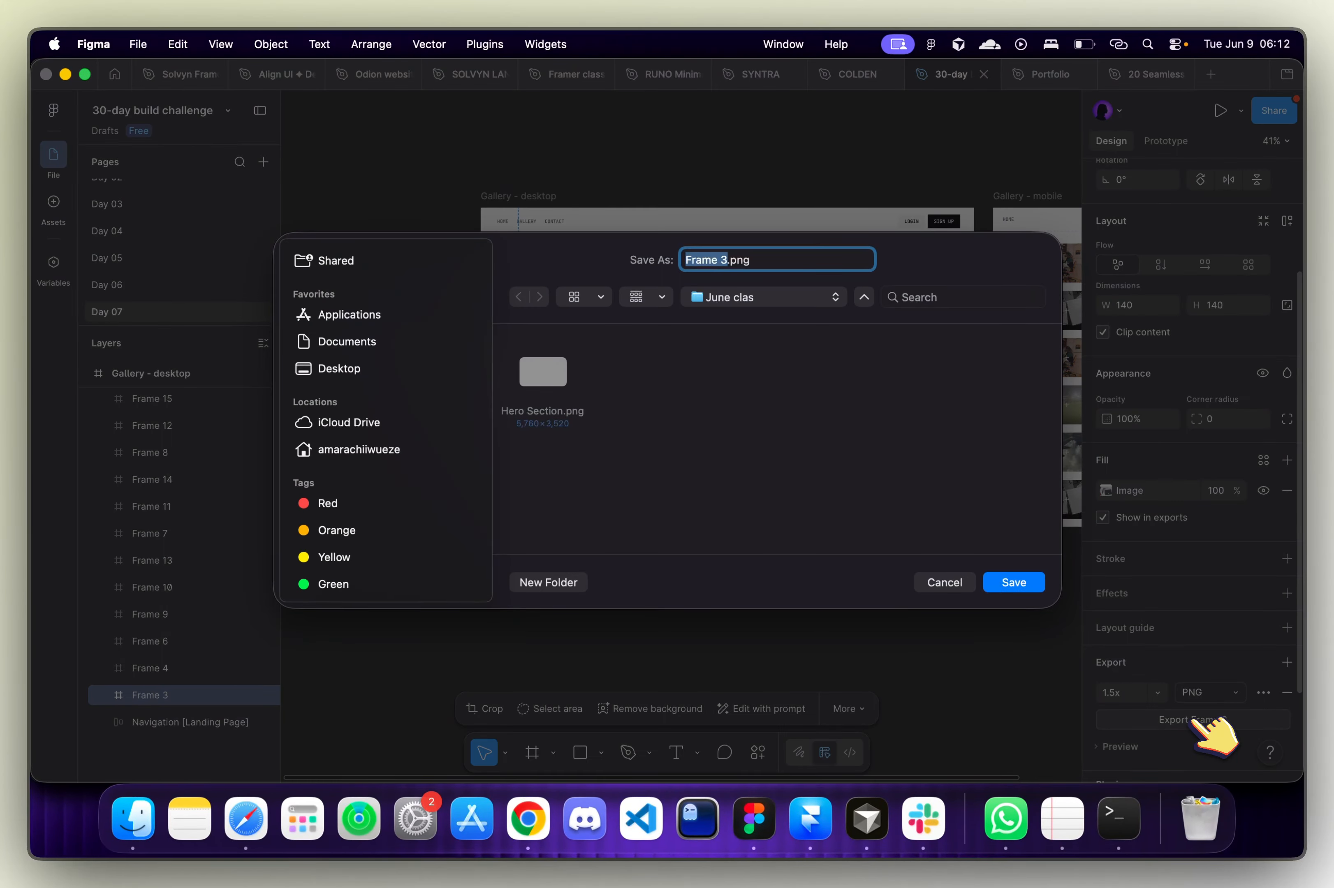
{"action": "key", "text": "Return"}
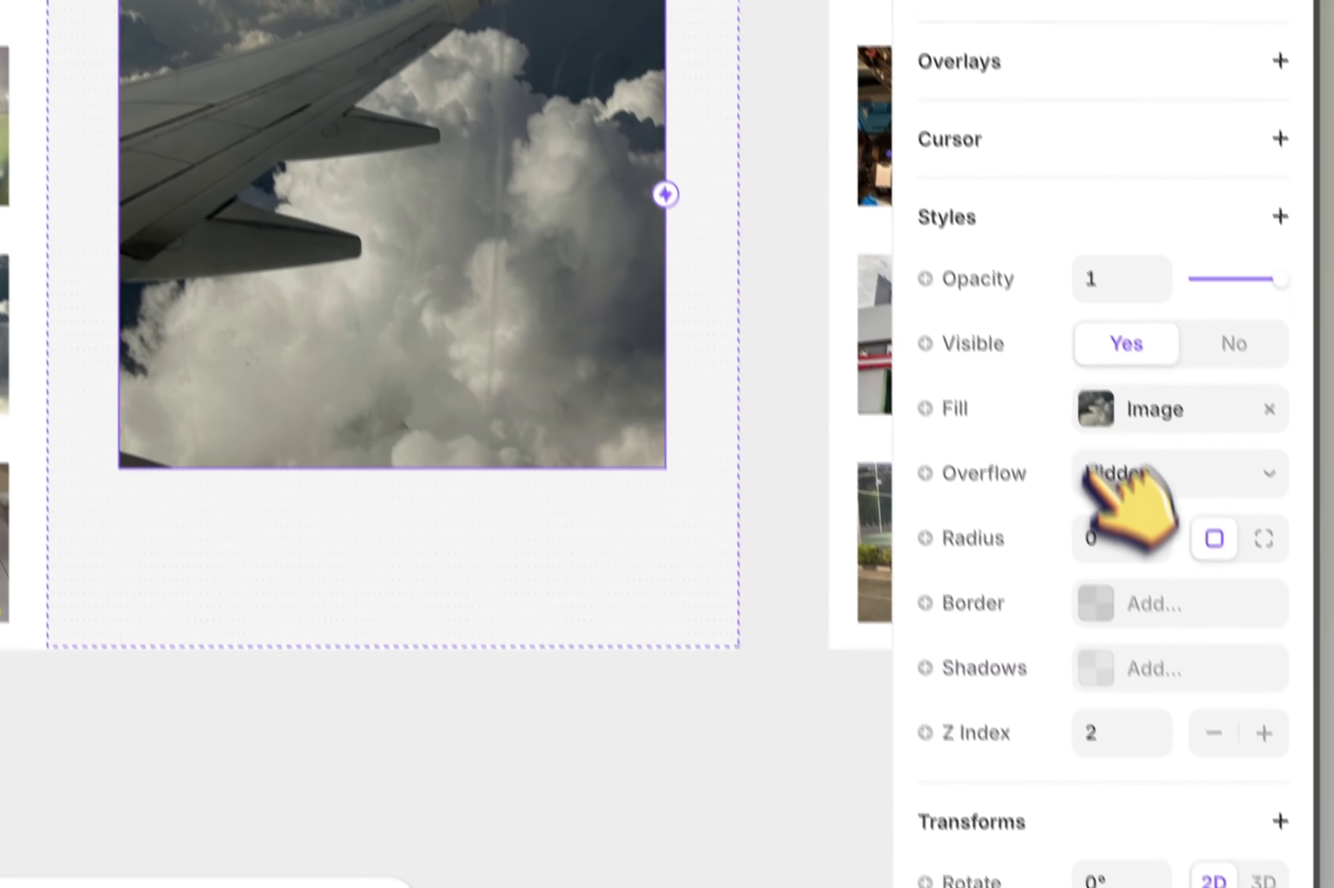
Step: Back in Framer, upload windo.png as the fill image of the primary variant's large photo
{"action": "left_click", "coordinate": [1171, 574]}
{"action": "left_click", "coordinate": [855, 653]}
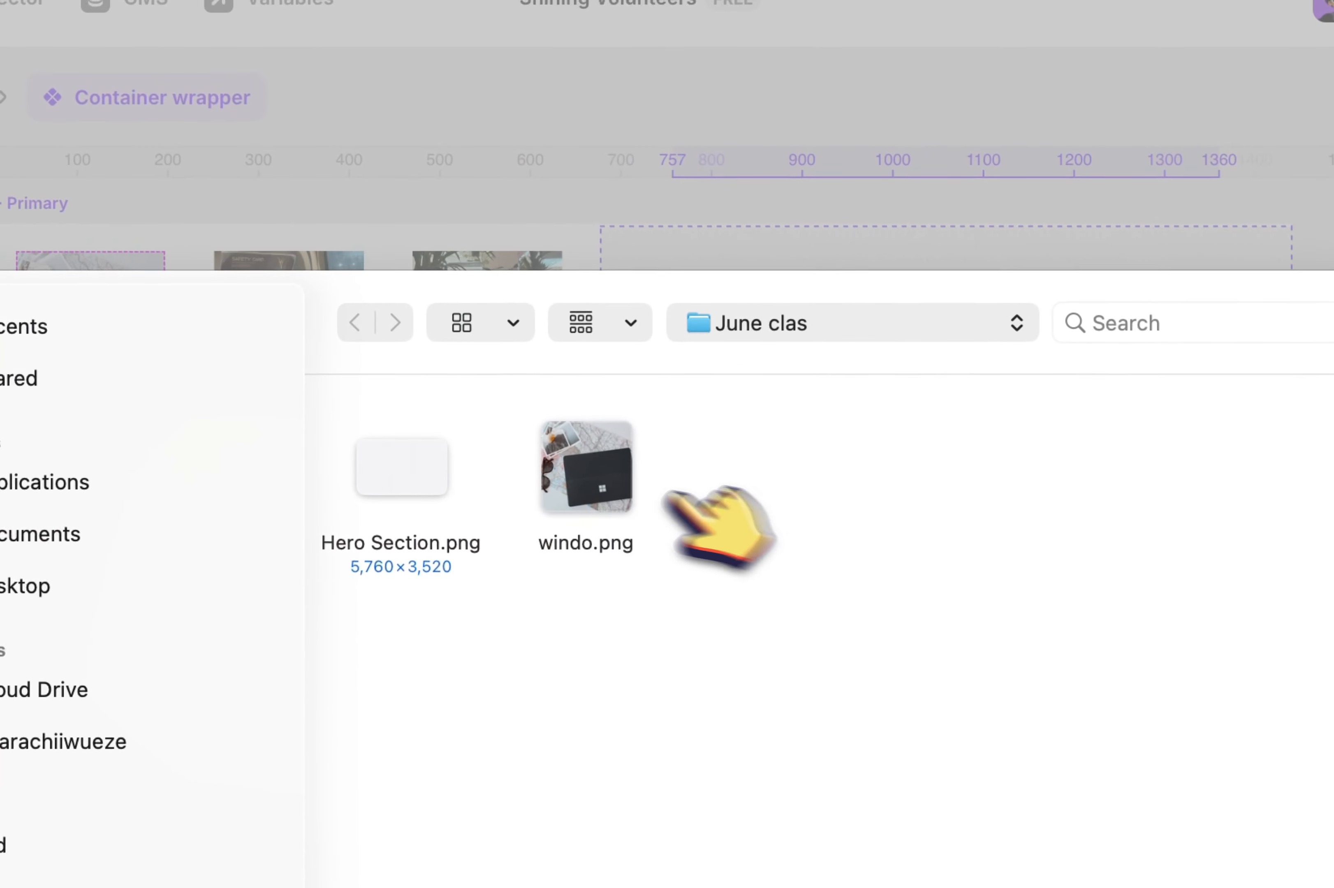
{"action": "double_click", "coordinate": [574, 477]}
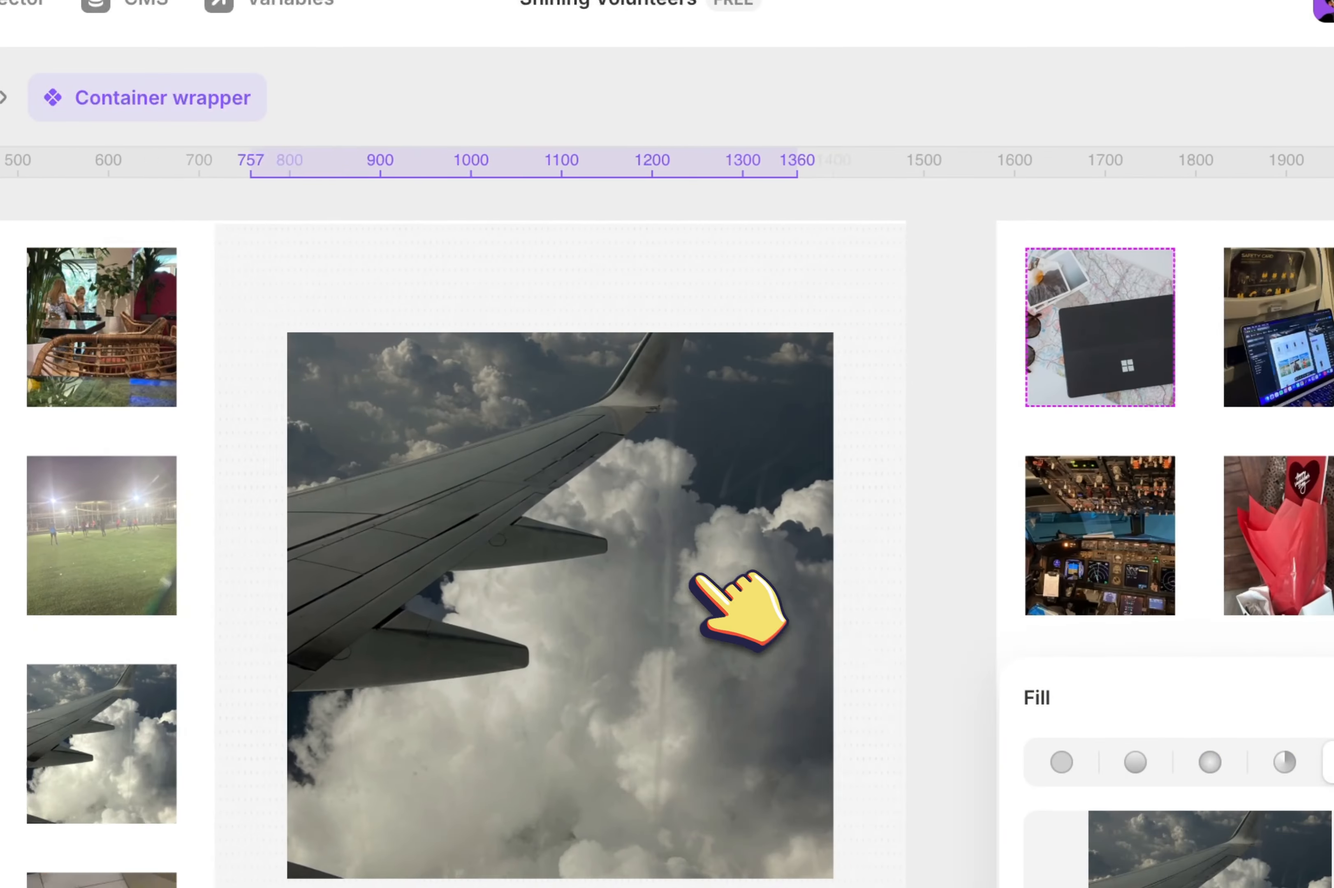
{"action": "scroll", "coordinate": [693, 577], "scroll_direction": "right", "scroll_amount": 8}
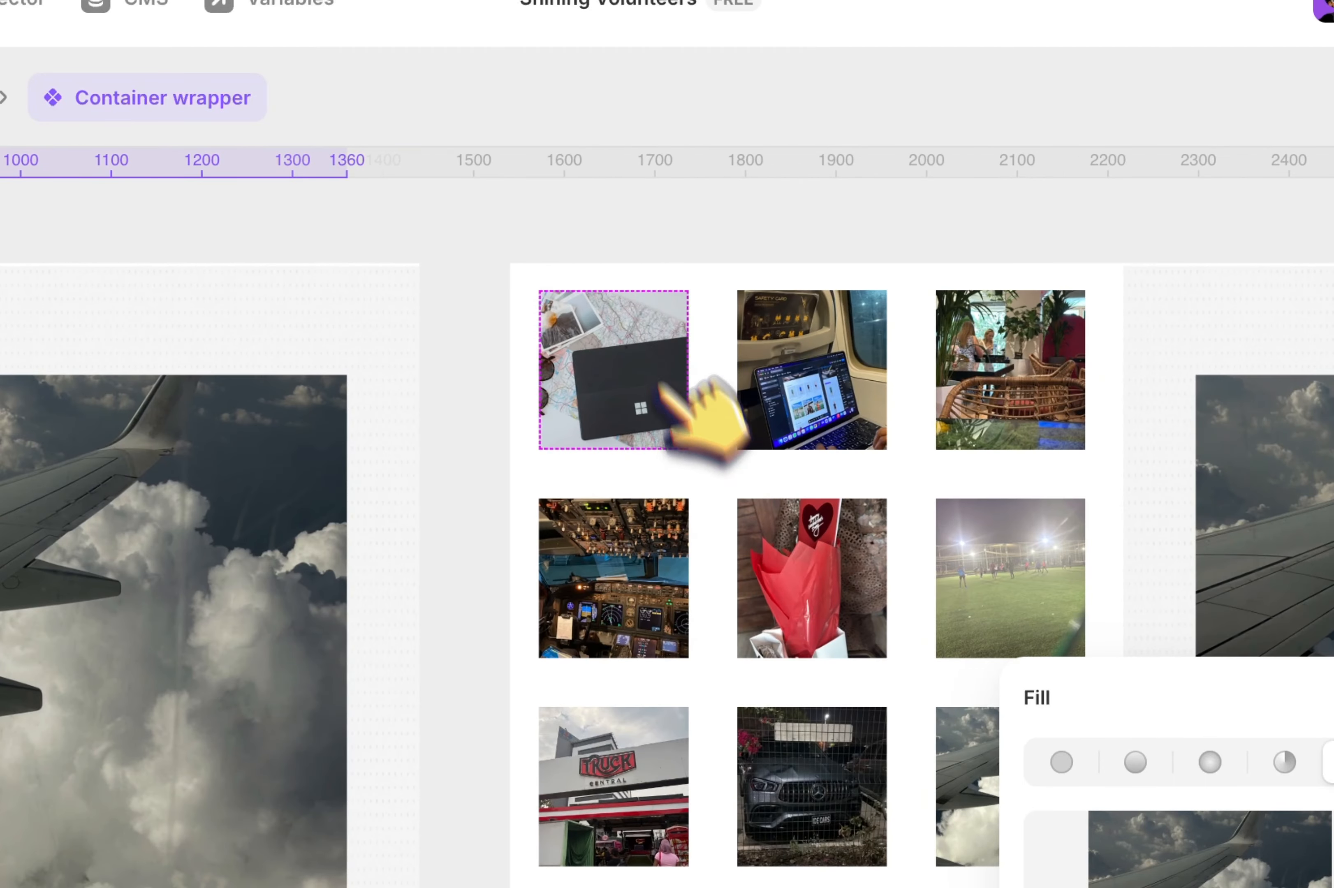
Step: In variant 2, switch the first laptop grid photo to default and the neighbouring laptop-by-the-window photo to active
{"action": "left_click", "coordinate": [643, 327]}
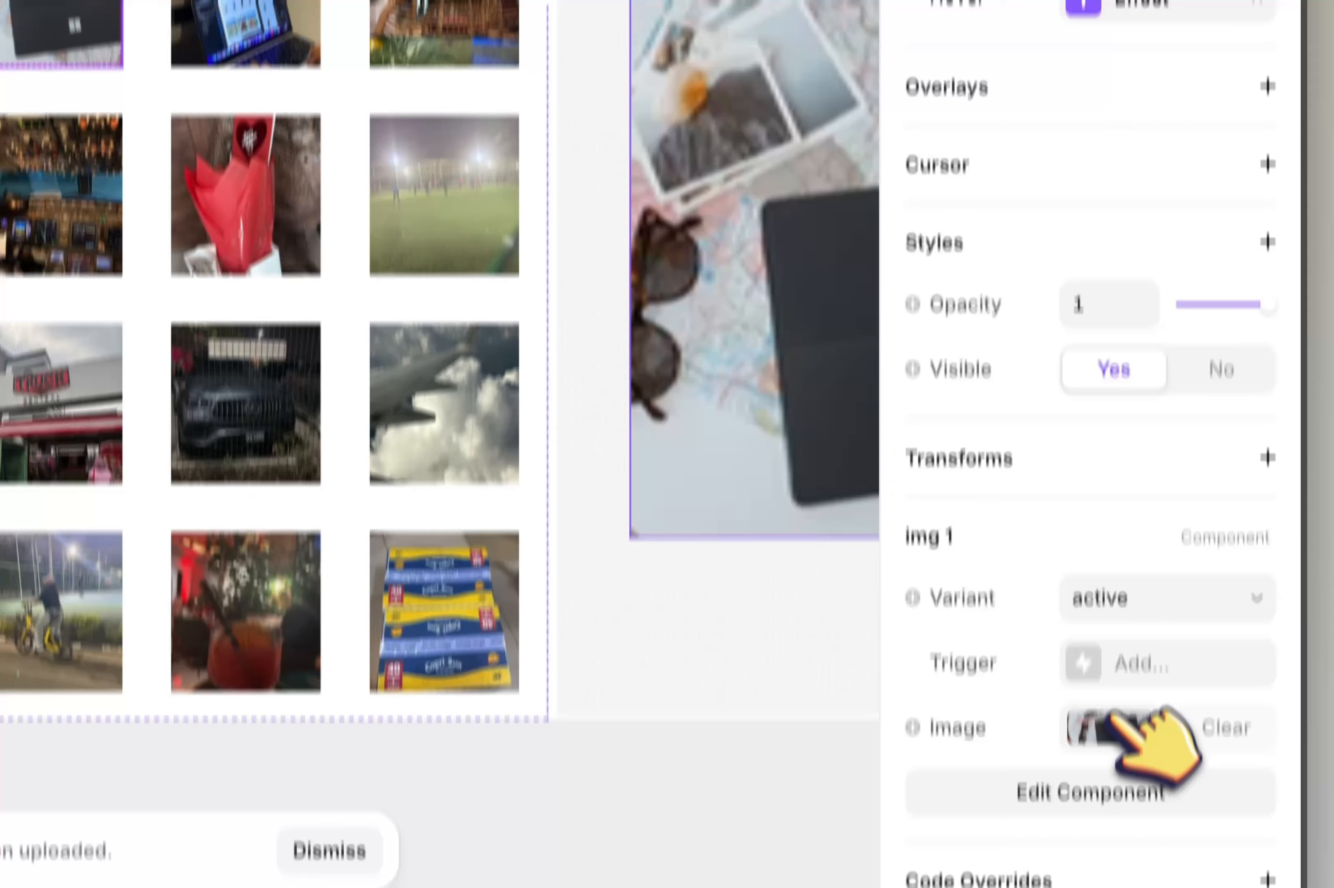
{"action": "left_click", "coordinate": [1144, 818]}
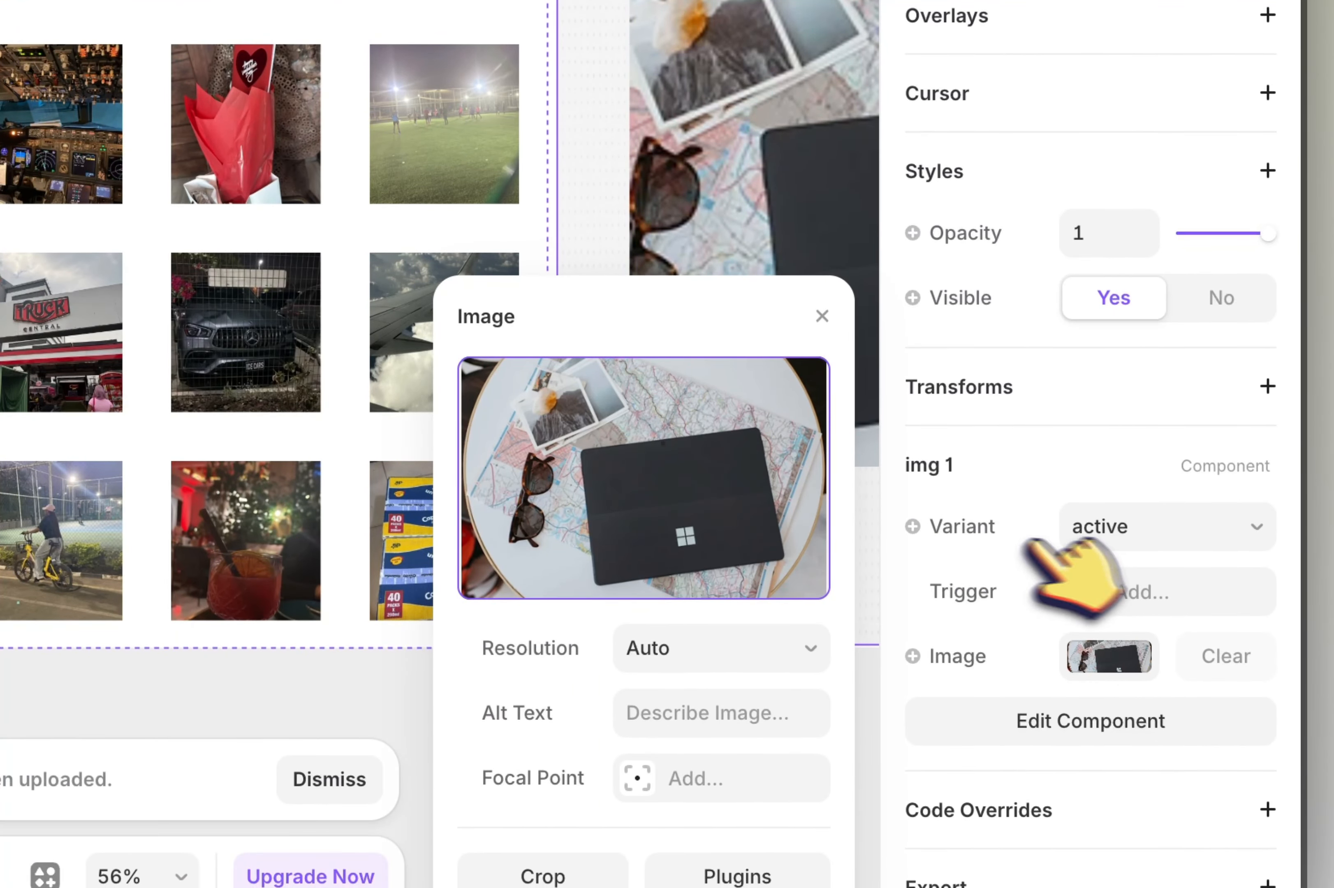
{"action": "left_click", "coordinate": [1096, 525]}
{"action": "left_click", "coordinate": [1086, 488]}
{"action": "scroll", "coordinate": [437, 209], "scroll_direction": "right", "scroll_amount": 2}
{"action": "scroll", "coordinate": [438, 209], "scroll_direction": "down", "scroll_amount": 4}
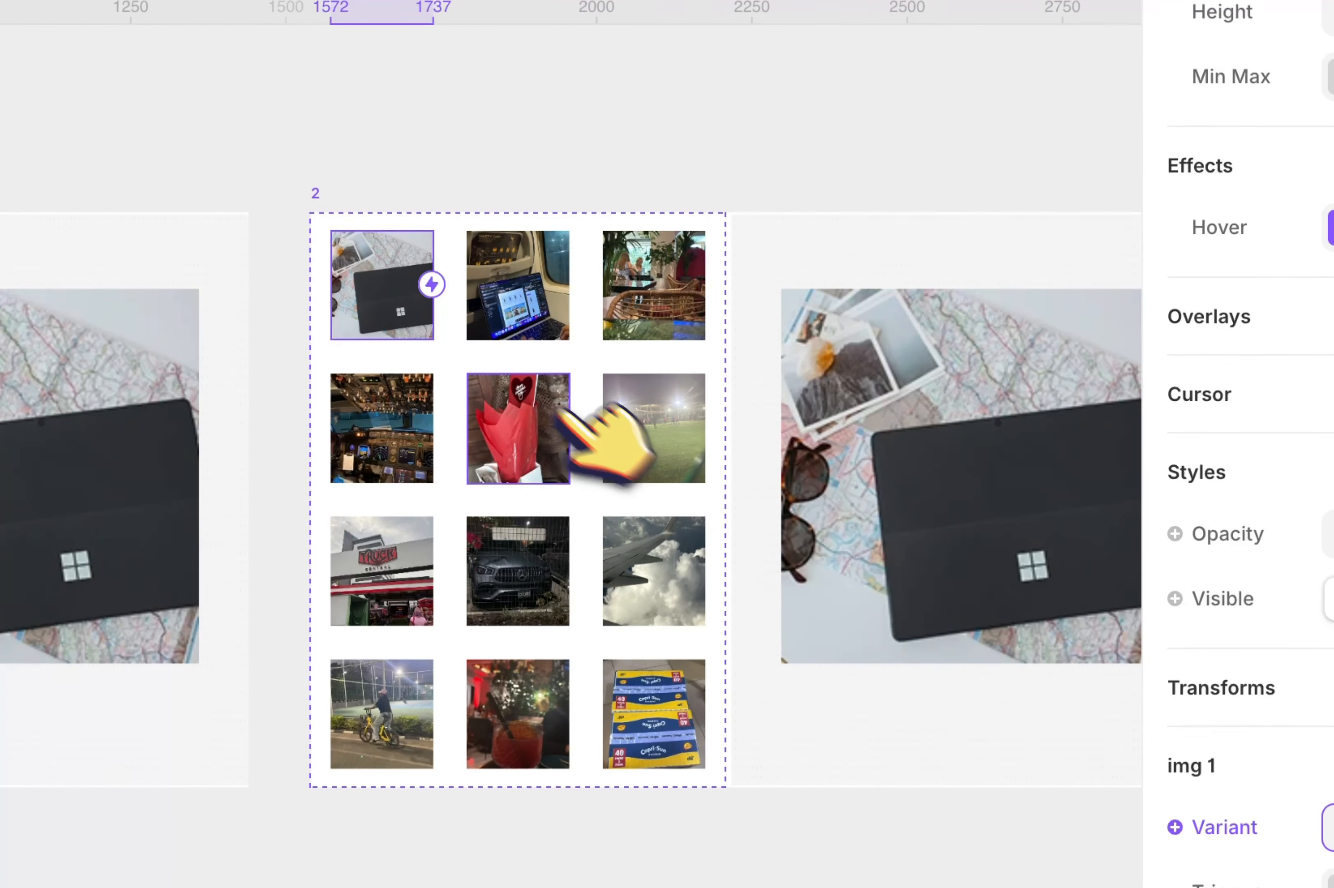
{"action": "scroll", "coordinate": [558, 411], "scroll_direction": "up", "scroll_amount": 1}
{"action": "scroll", "coordinate": [558, 411], "scroll_direction": "right", "scroll_amount": 1}
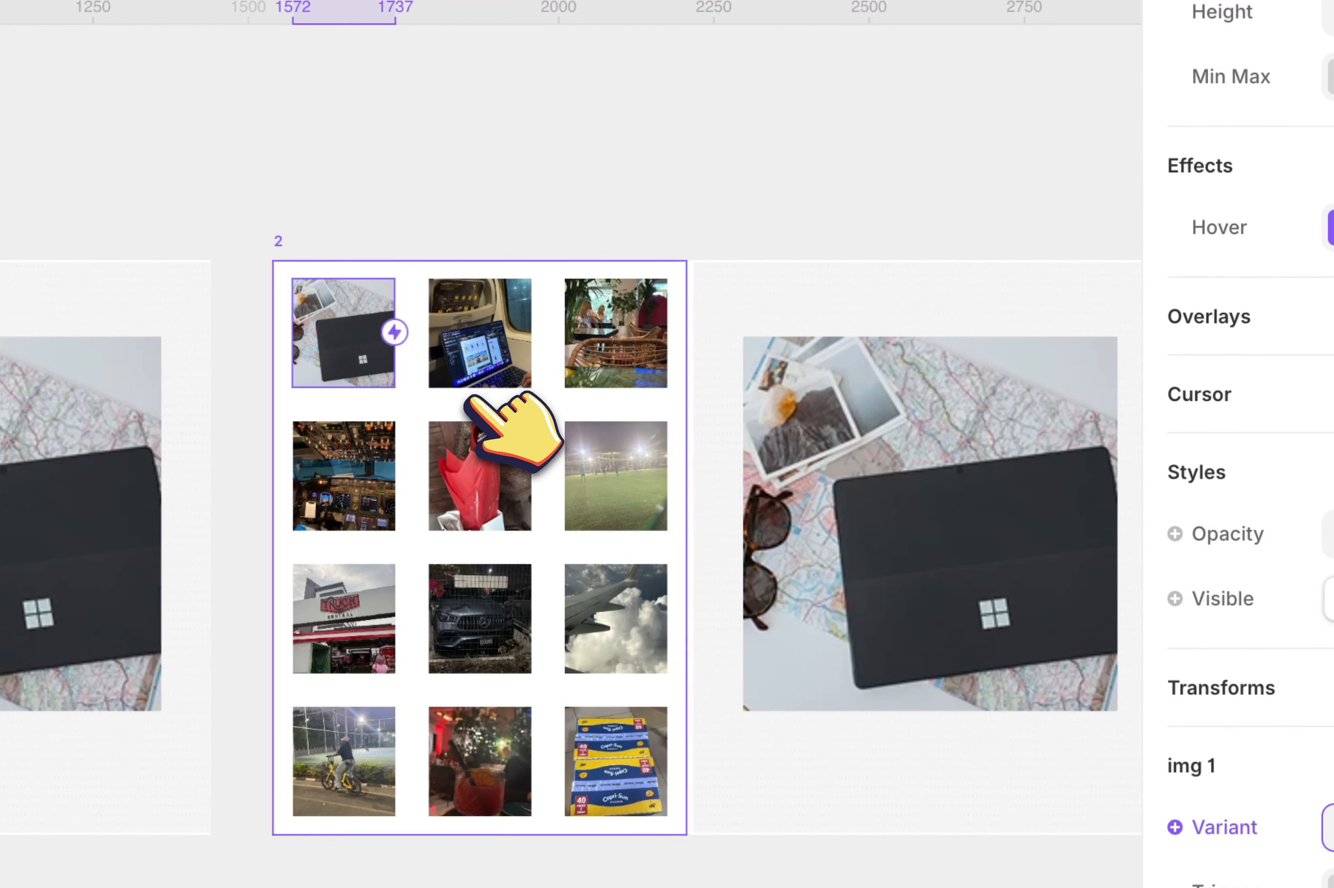
{"action": "left_click", "coordinate": [464, 350]}
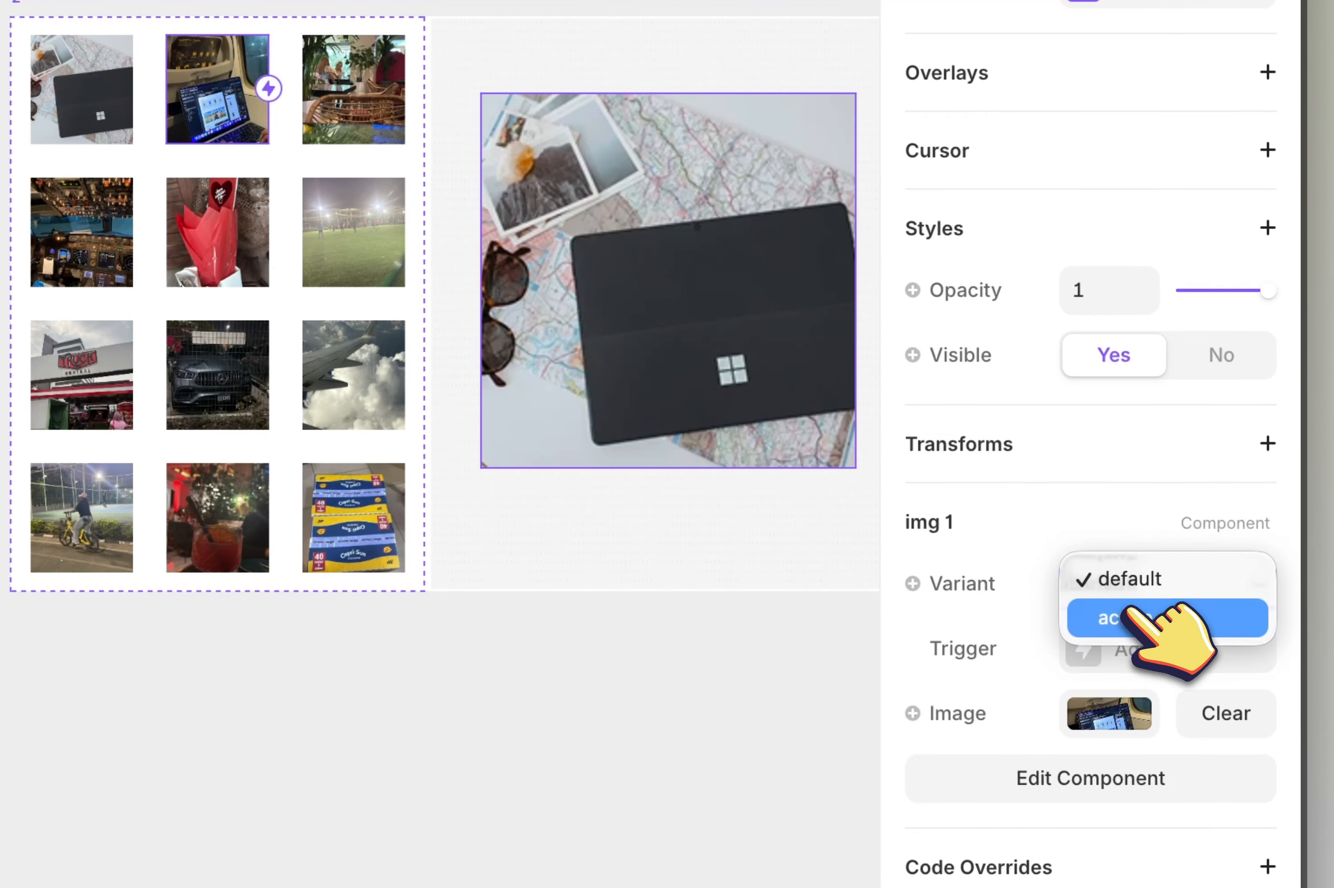
{"action": "left_click", "coordinate": [1126, 614]}
Step: Upload 3B4EF1C8-5327-47B7-8980-109BD2A2C1F6.JPG from Recents as the fill image of variant 2's large photo
{"action": "scroll", "coordinate": [350, 91], "scroll_direction": "right", "scroll_amount": 4}
{"action": "left_click", "coordinate": [370, 203]}
{"action": "scroll", "coordinate": [982, 448], "scroll_direction": "down", "scroll_amount": 7}
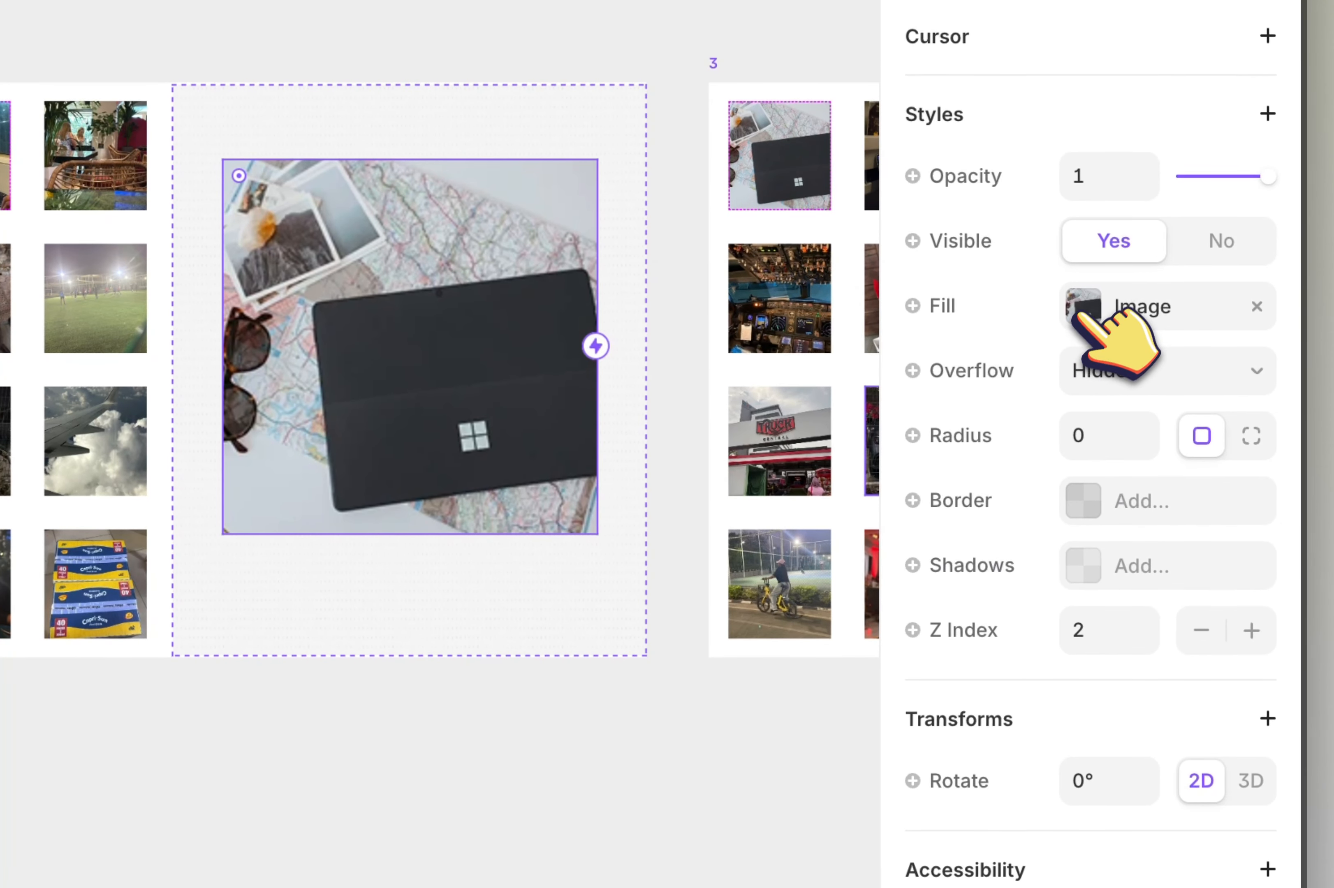
{"action": "left_click", "coordinate": [1076, 315]}
{"action": "left_click", "coordinate": [671, 549]}
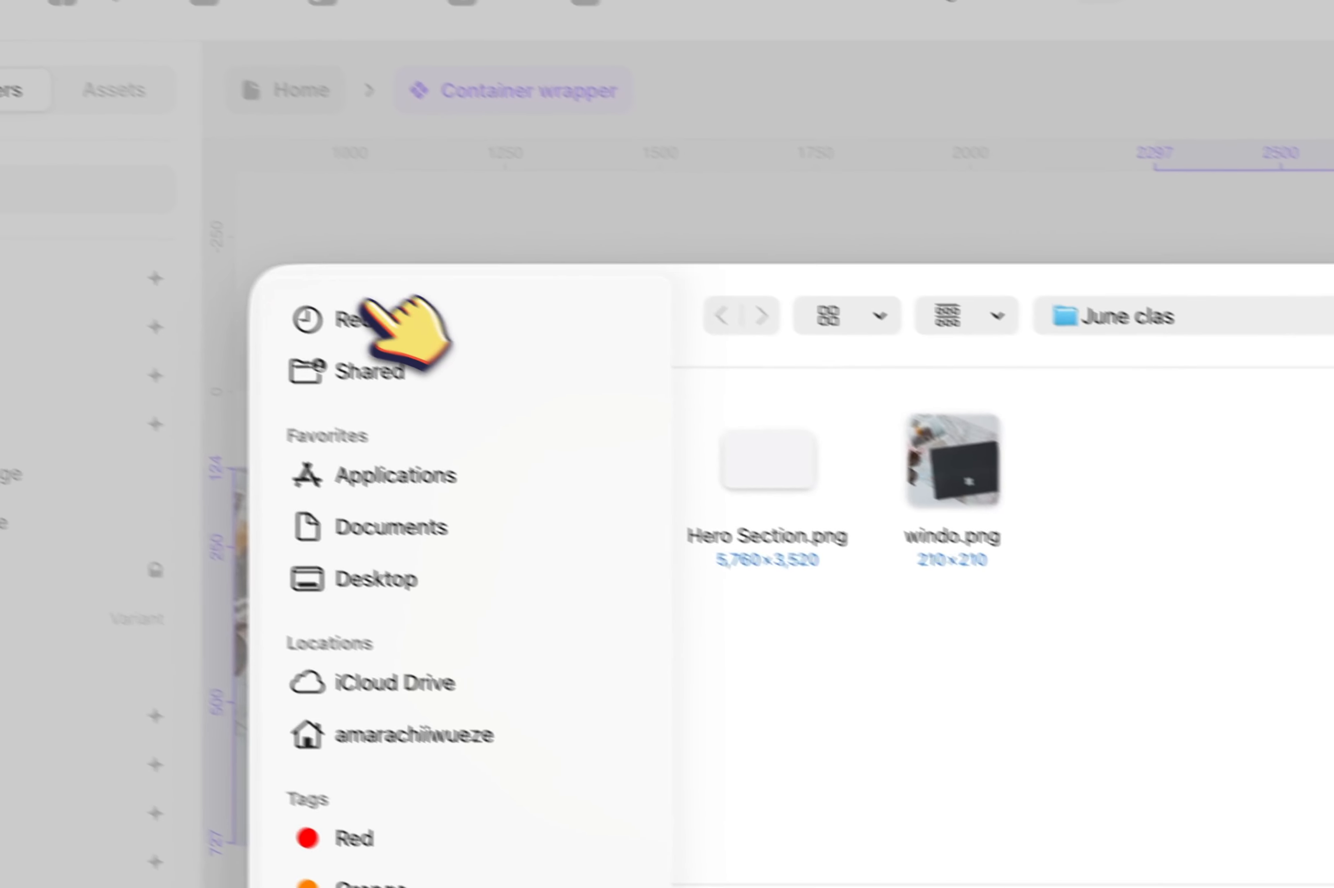
{"action": "left_click", "coordinate": [373, 316]}
{"action": "scroll", "coordinate": [938, 706], "scroll_direction": "down", "scroll_amount": 3}
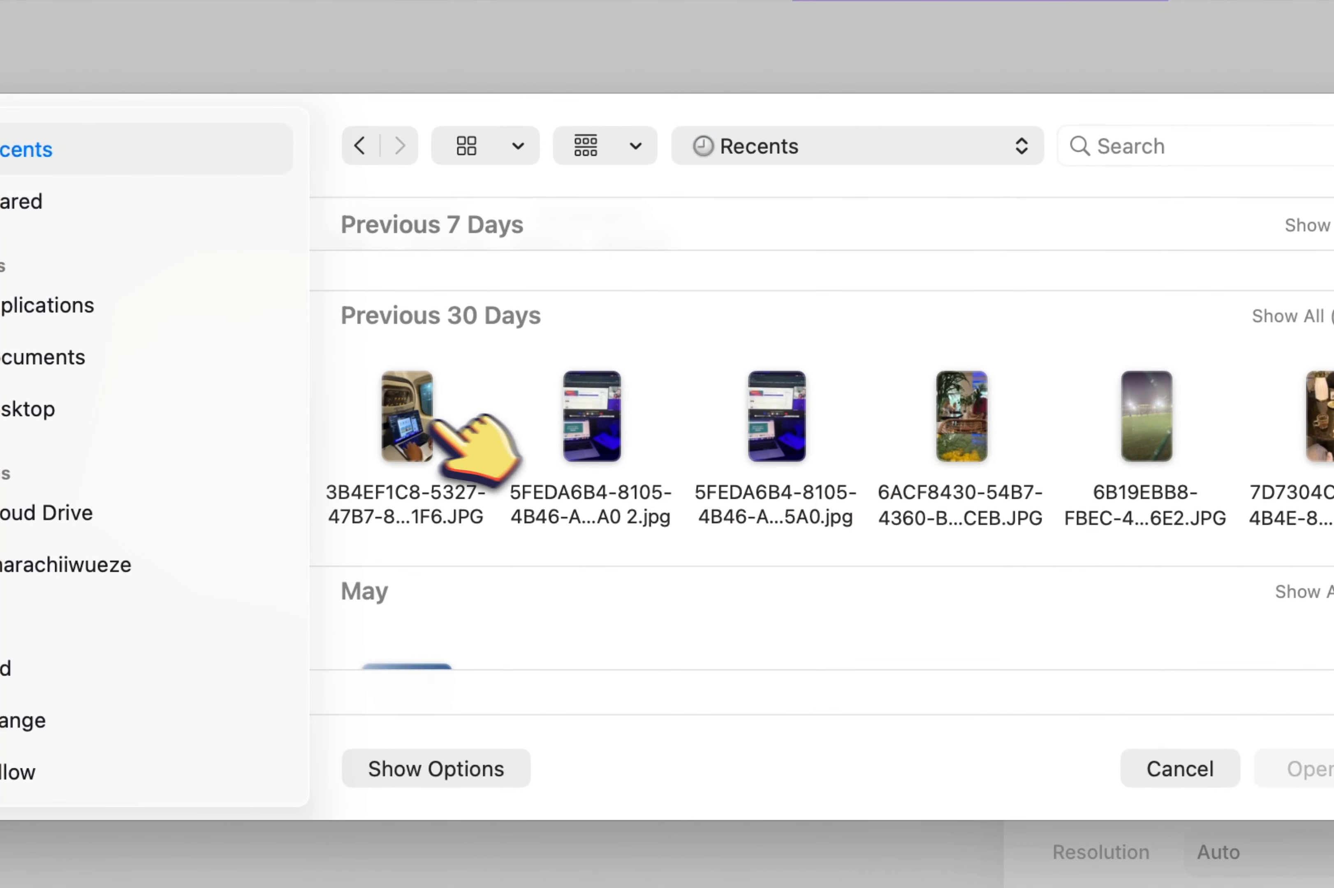
{"action": "double_click", "coordinate": [430, 422]}
{"action": "scroll", "coordinate": [640, 373], "scroll_direction": "right", "scroll_amount": 10}
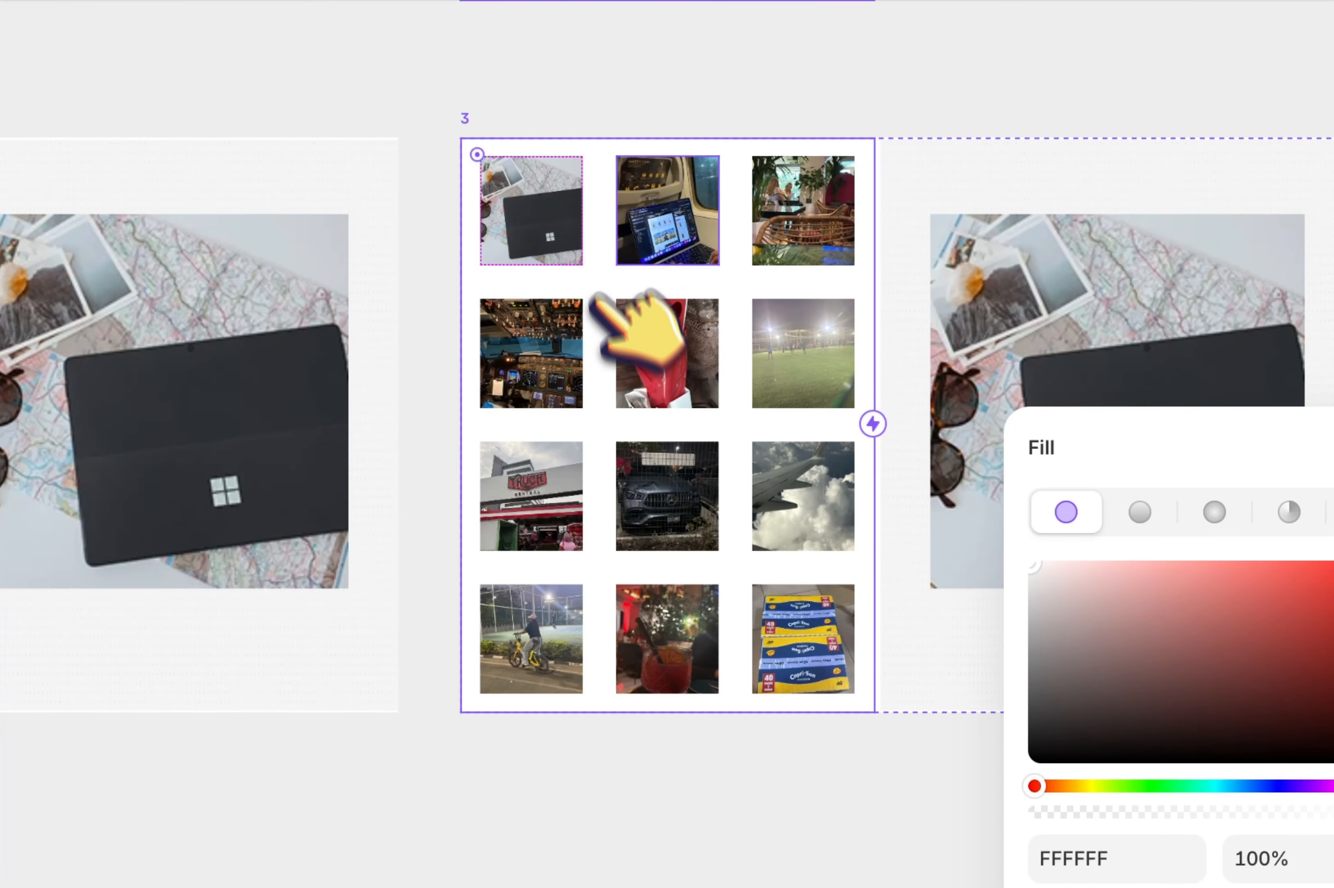
Step: In variant 3, switch the first laptop grid photo to default and the third grid photo, the plant-filled restaurant, to active
{"action": "left_click", "coordinate": [565, 227]}
{"action": "scroll", "coordinate": [1168, 396], "scroll_direction": "down", "scroll_amount": 5}
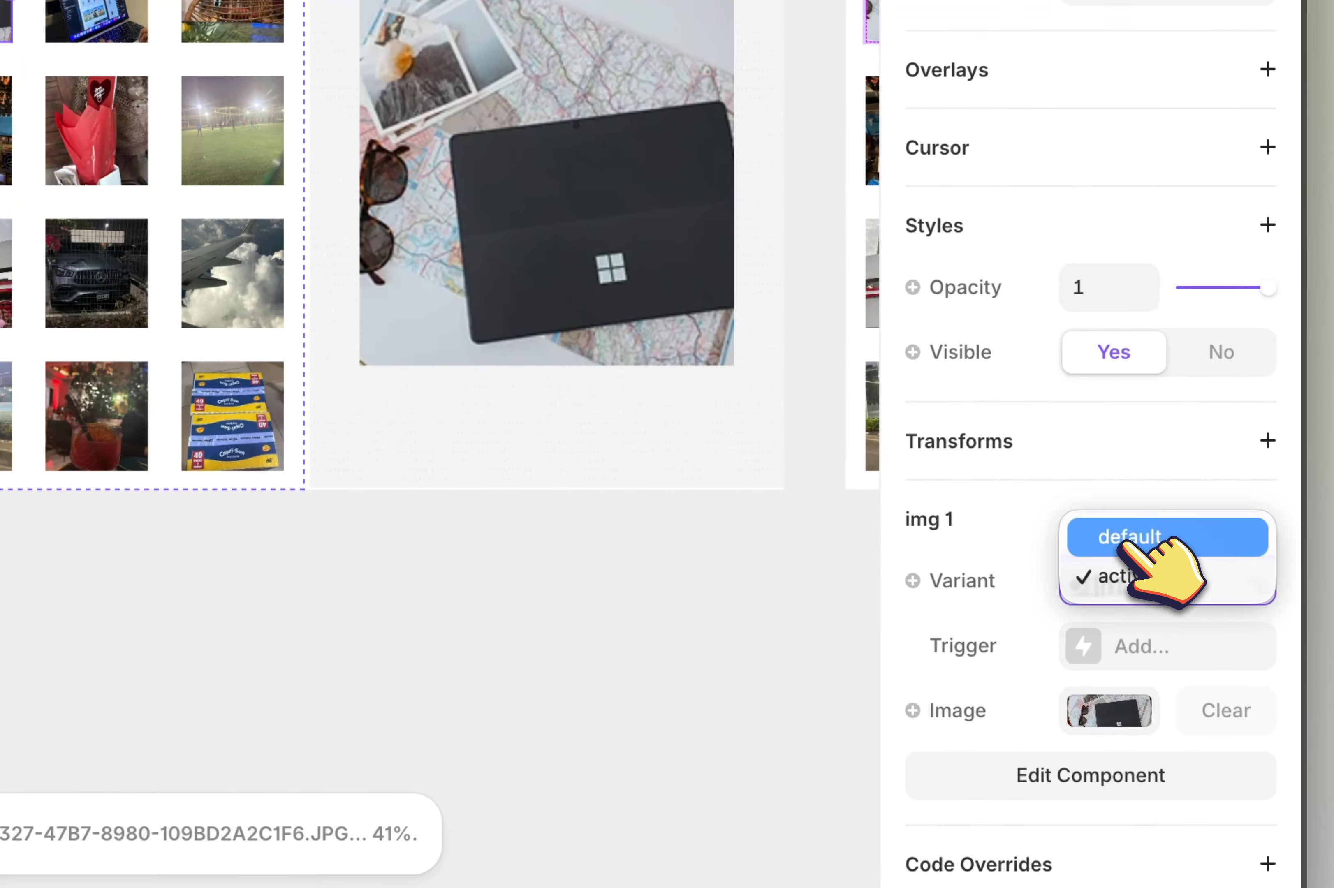
{"action": "left_click", "coordinate": [1122, 539]}
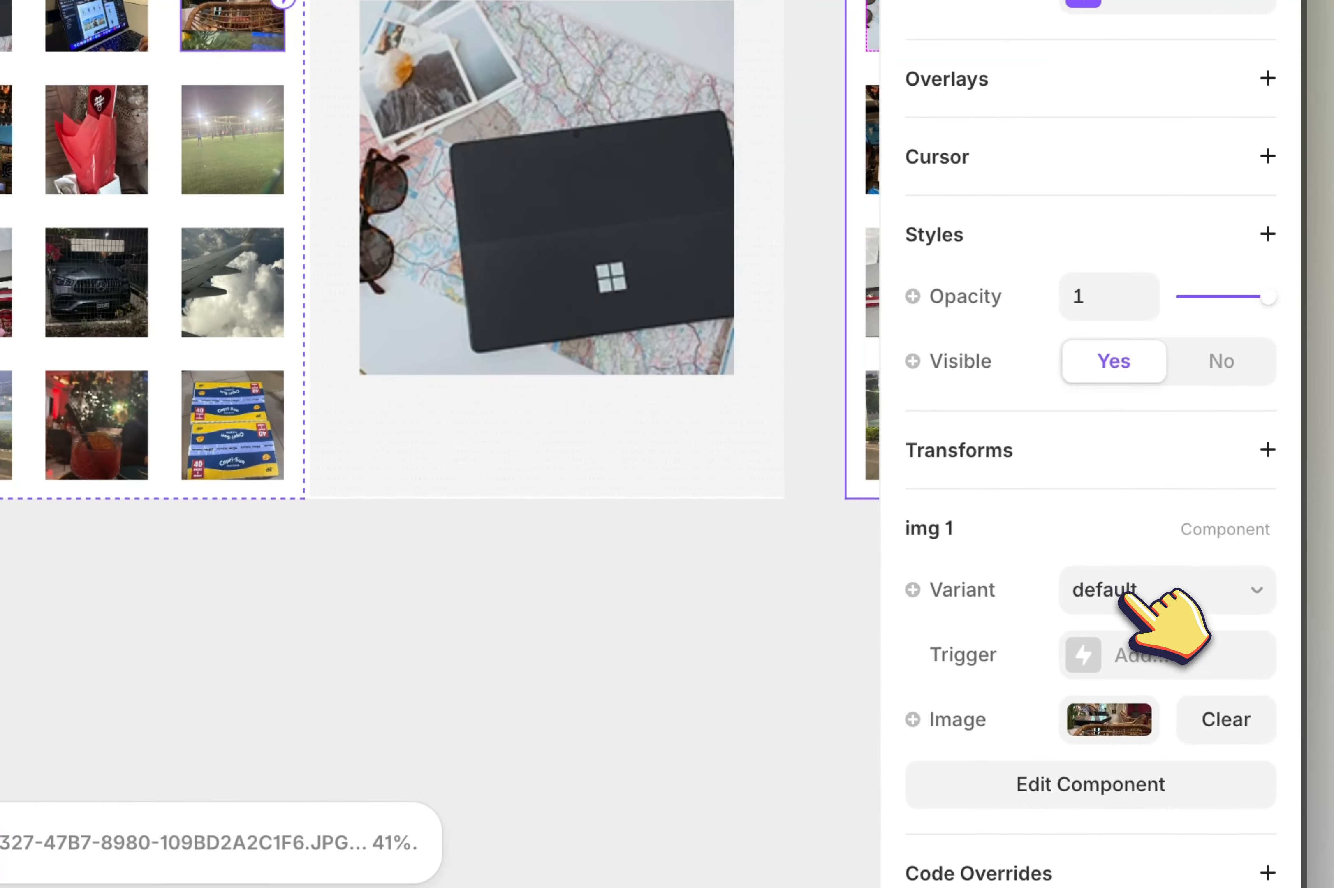
{"action": "left_click", "coordinate": [1125, 624]}
{"action": "scroll", "coordinate": [195, 118], "scroll_direction": "right", "scroll_amount": 10}
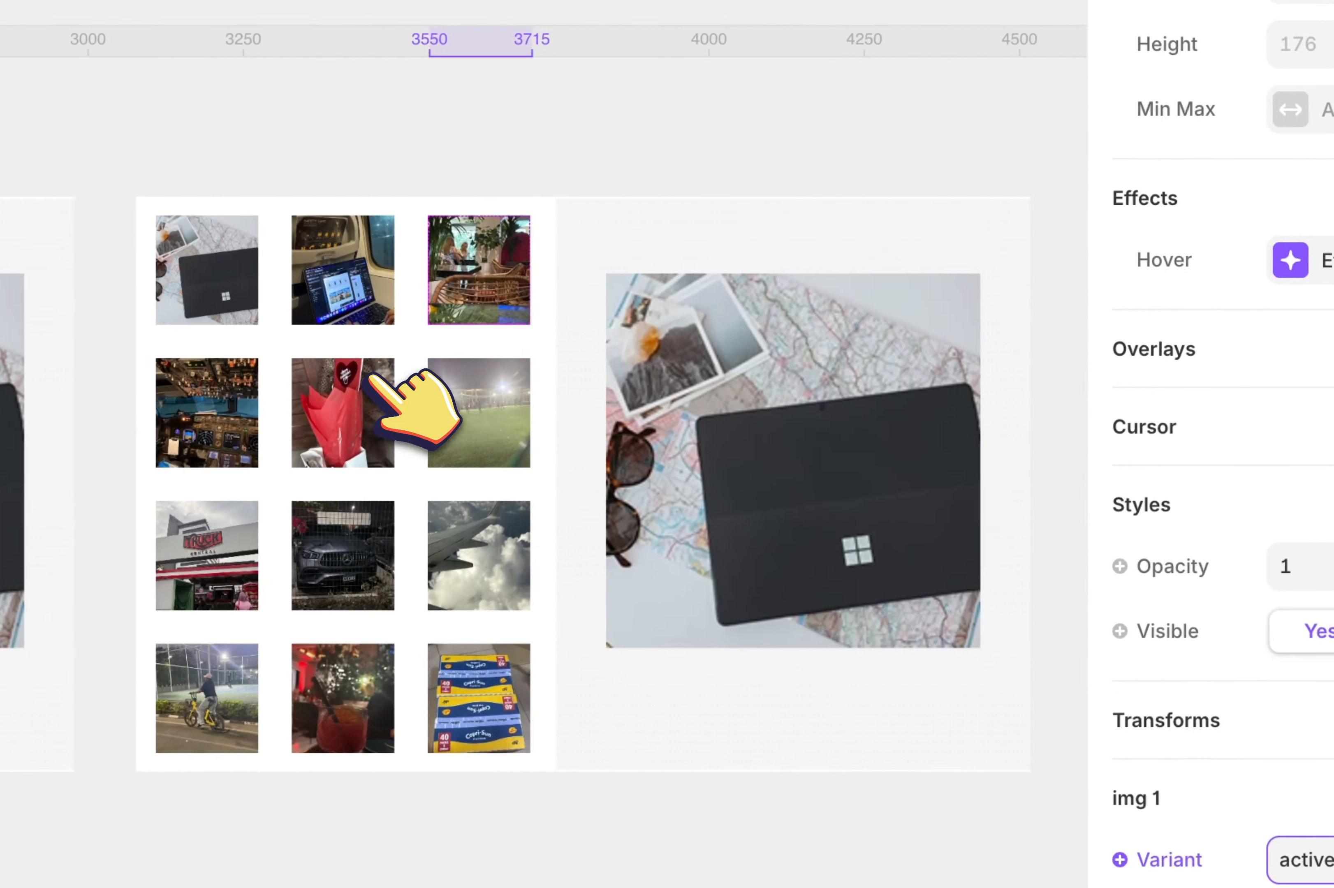
Step: Upload 6ACF8430-54B7-4360-B2BE-22C3D4326CEB.JPG from Recents as the fill image of variant 3's large photo
{"action": "left_click", "coordinate": [400, 392]}
{"action": "scroll", "coordinate": [1107, 559], "scroll_direction": "down", "scroll_amount": 10}
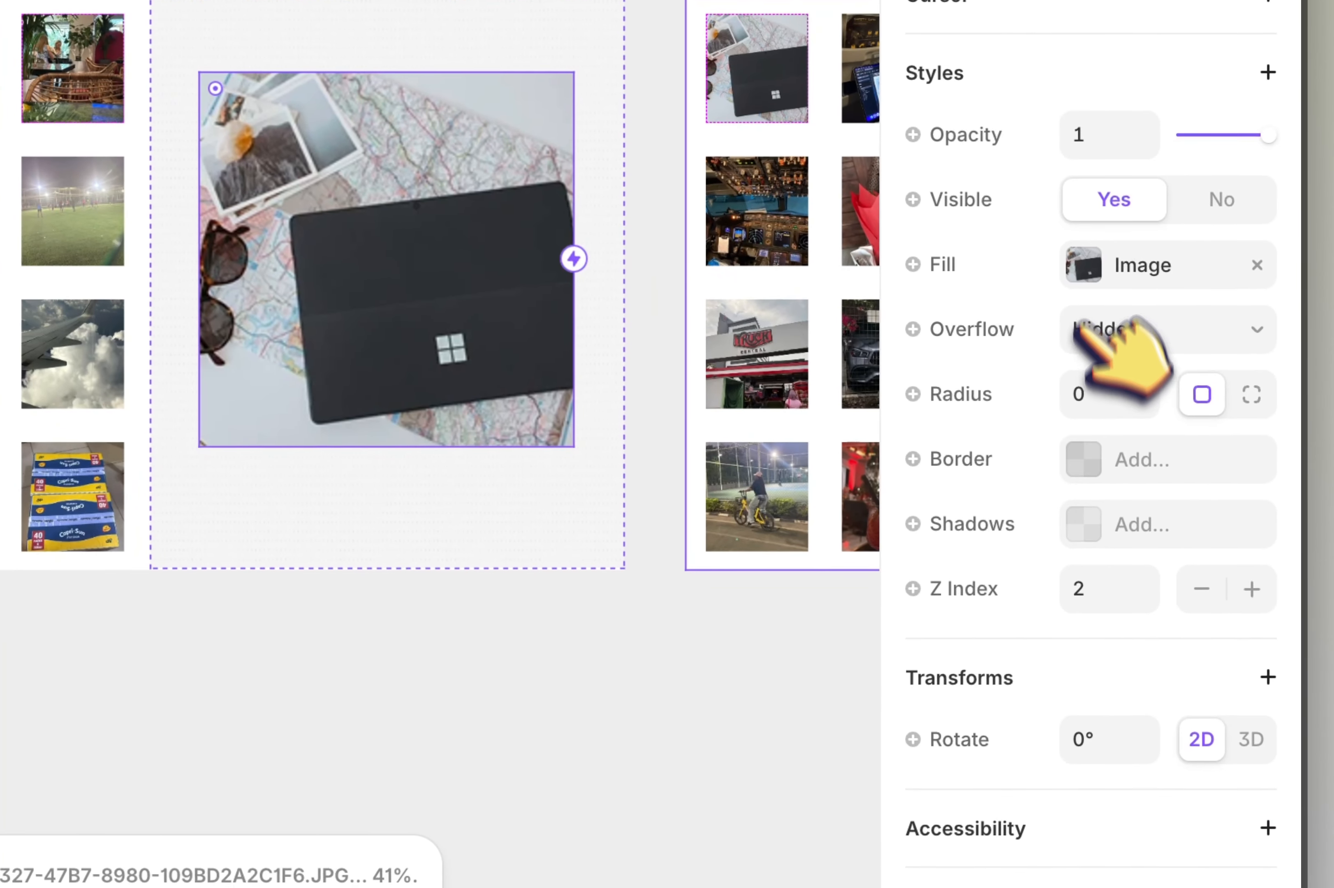
{"action": "left_click", "coordinate": [1079, 269]}
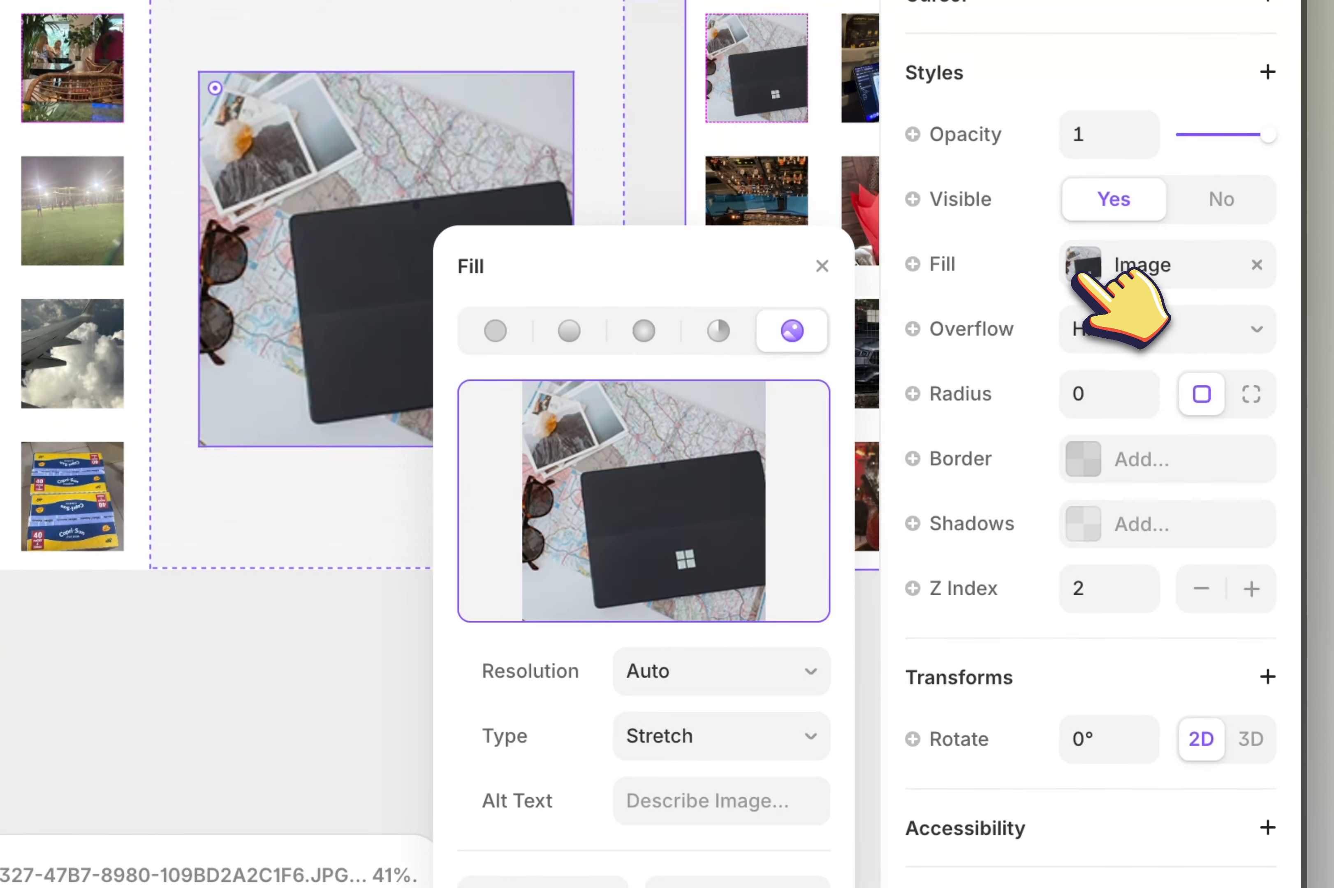
{"action": "left_click", "coordinate": [633, 500]}
{"action": "left_click", "coordinate": [206, 211]}
{"action": "scroll", "coordinate": [692, 636], "scroll_direction": "down", "scroll_amount": 5}
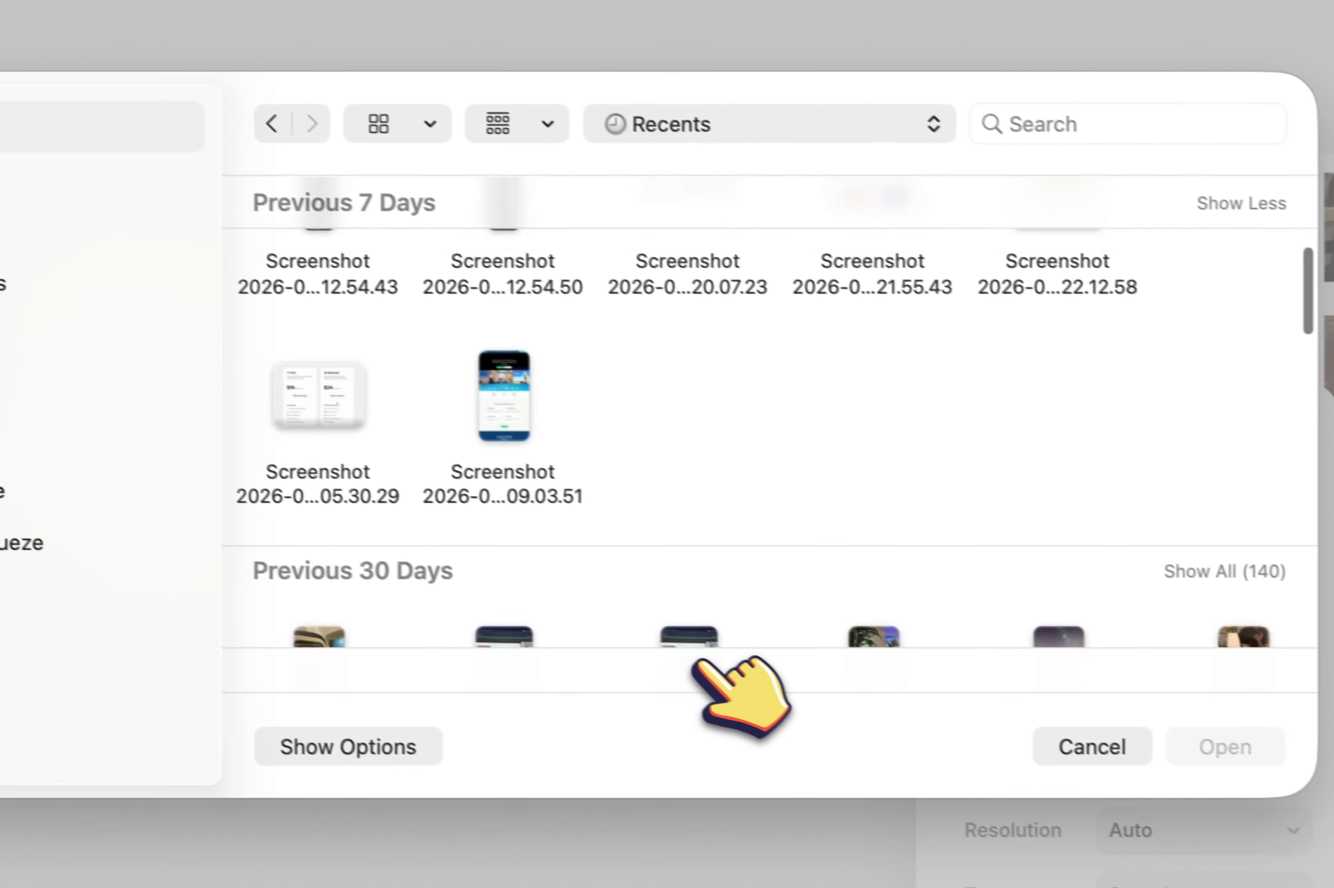
{"action": "scroll", "coordinate": [695, 660], "scroll_direction": "down", "scroll_amount": 5}
{"action": "scroll", "coordinate": [735, 448], "scroll_direction": "right", "scroll_amount": 3}
{"action": "left_click", "coordinate": [738, 412]}
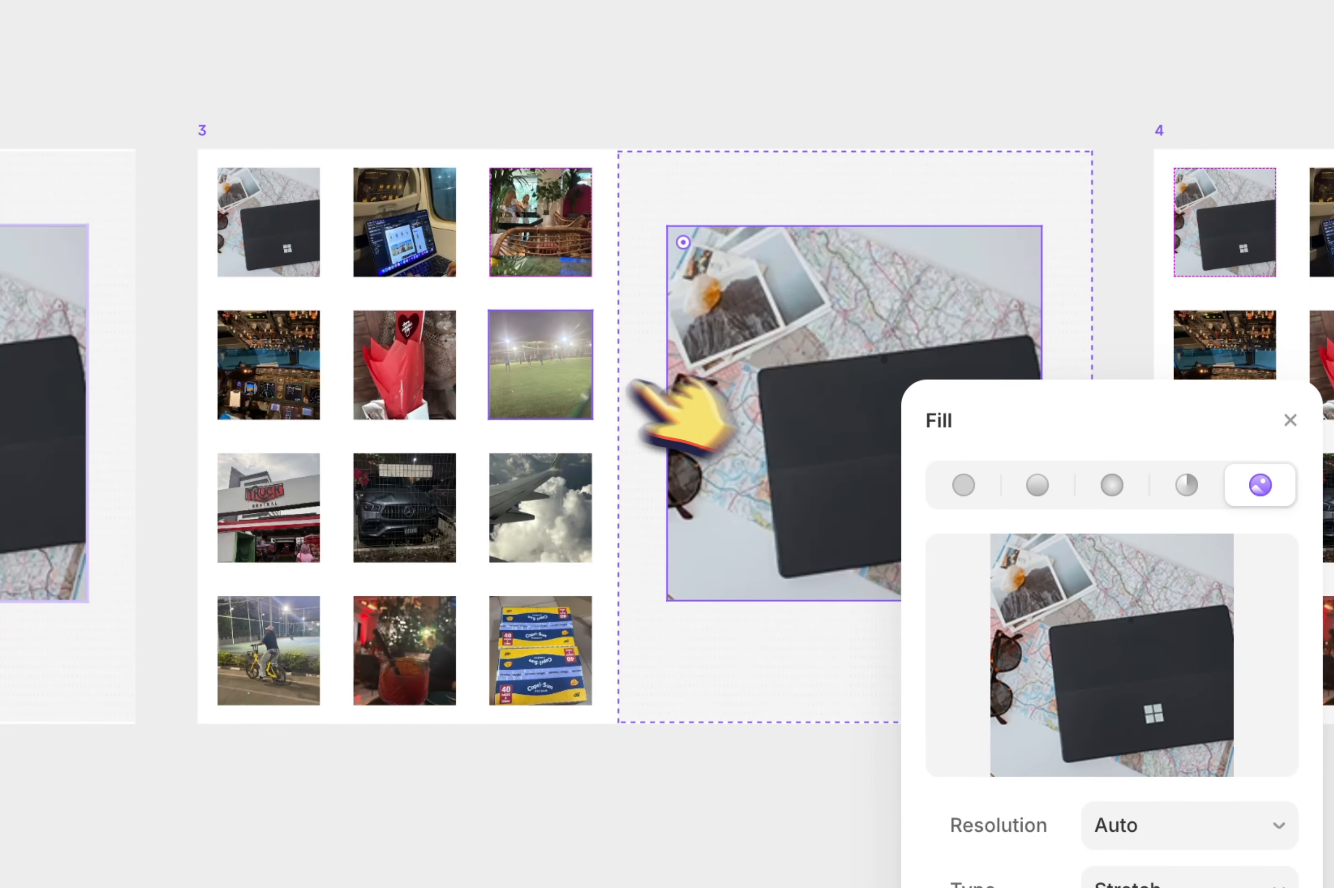
Step: Change the img 1 component's active-variant dashed border color to C00BD4, and return to the Container wrapper component
{"action": "left_click", "coordinate": [498, 226]}
{"action": "scroll", "coordinate": [551, 230], "scroll_direction": "up", "scroll_amount": 3}
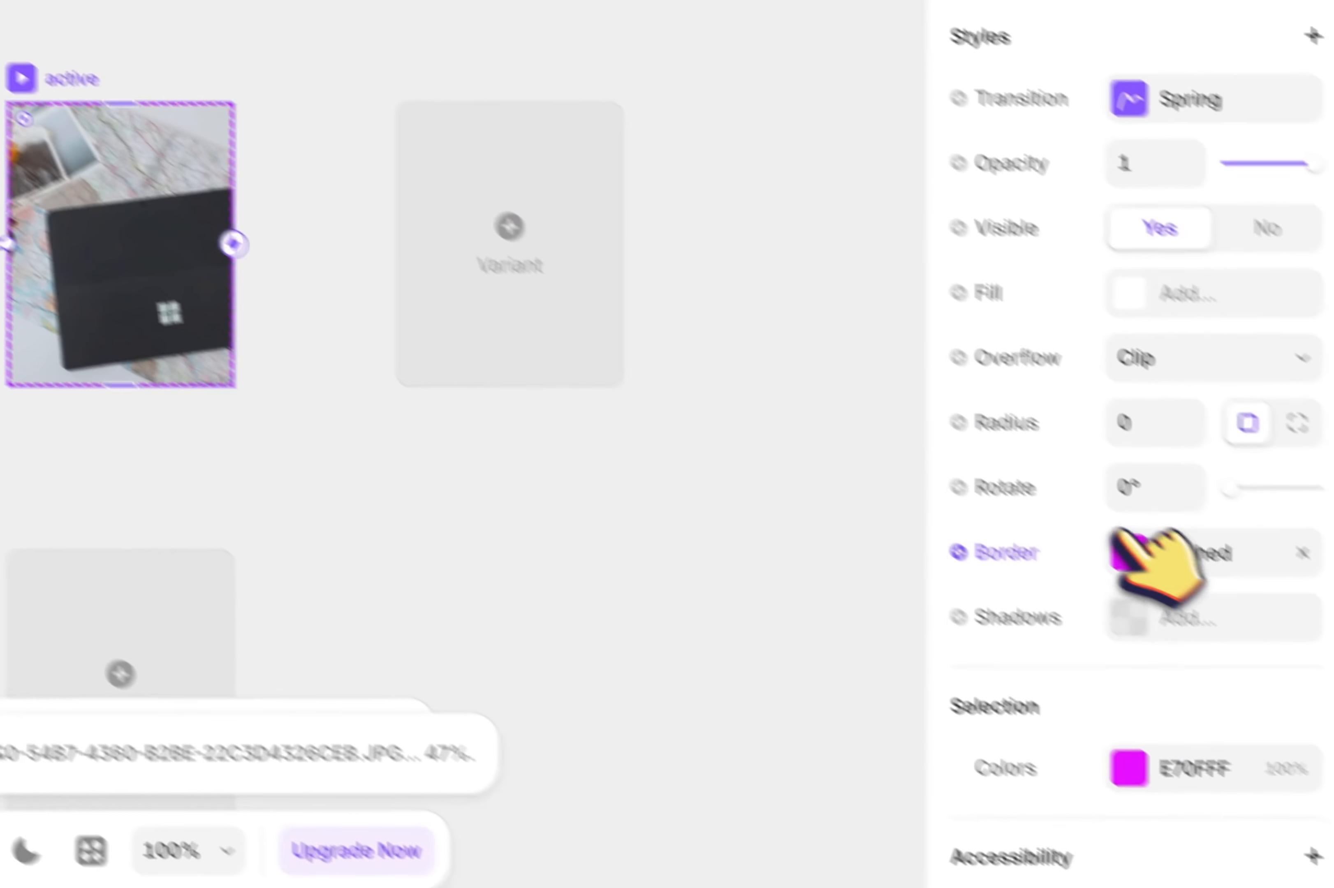
{"action": "left_click", "coordinate": [1141, 551]}
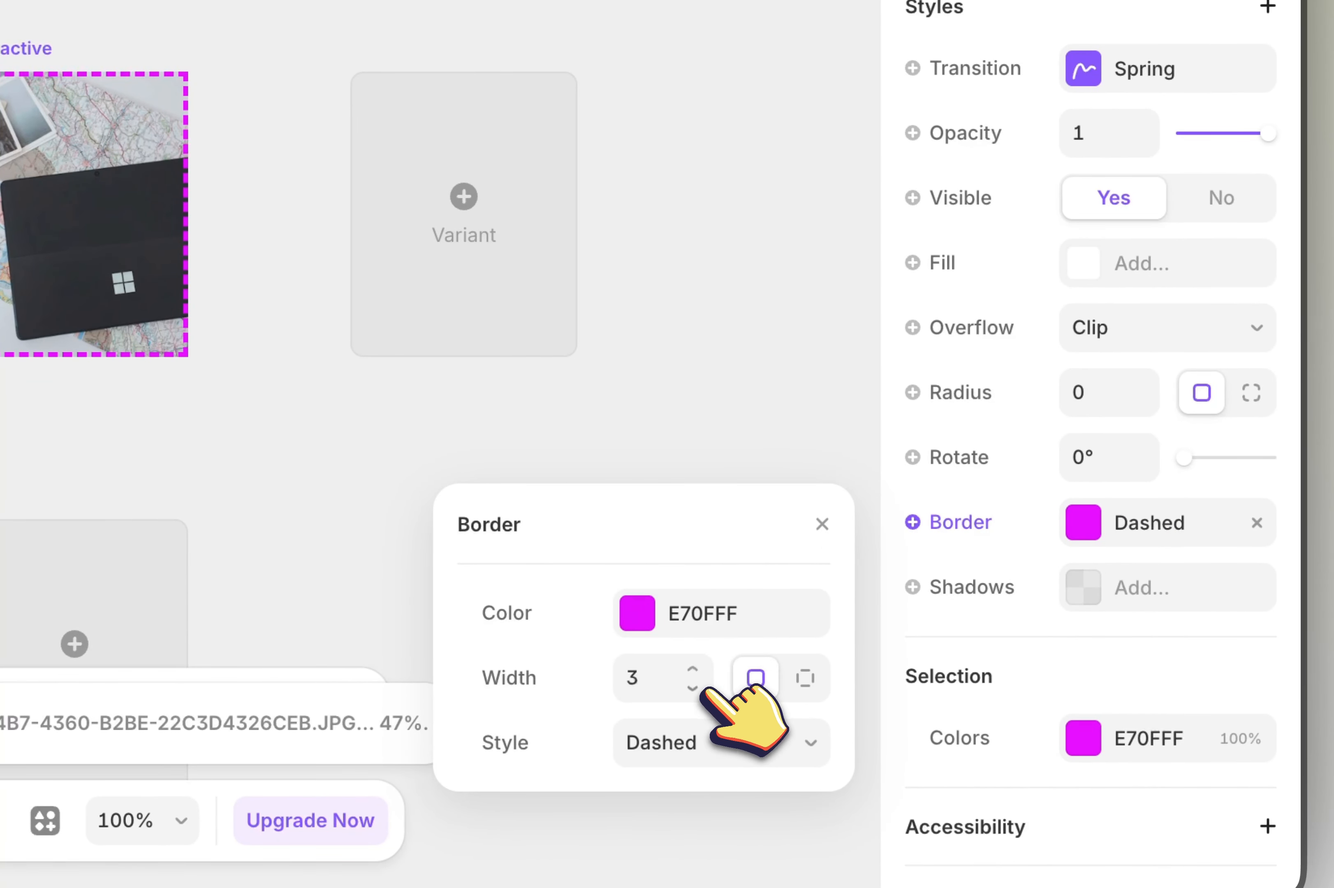
{"action": "left_click", "coordinate": [692, 616]}
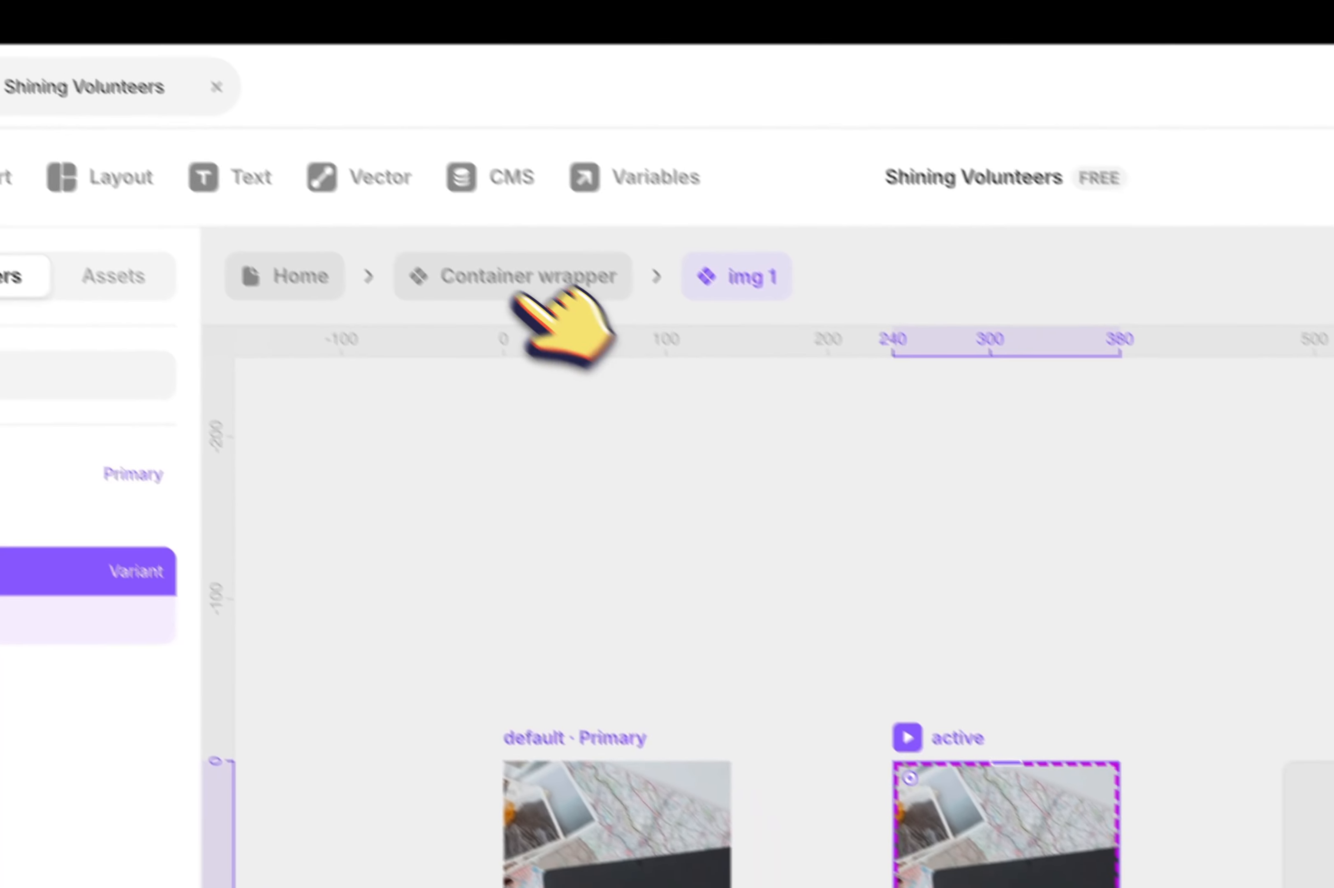
{"action": "left_click", "coordinate": [521, 285]}
{"action": "scroll", "coordinate": [638, 626], "scroll_direction": "down", "scroll_amount": 4}
{"action": "scroll", "coordinate": [640, 623], "scroll_direction": "up", "scroll_amount": 1}
{"action": "scroll", "coordinate": [640, 624], "scroll_direction": "left", "scroll_amount": 1}
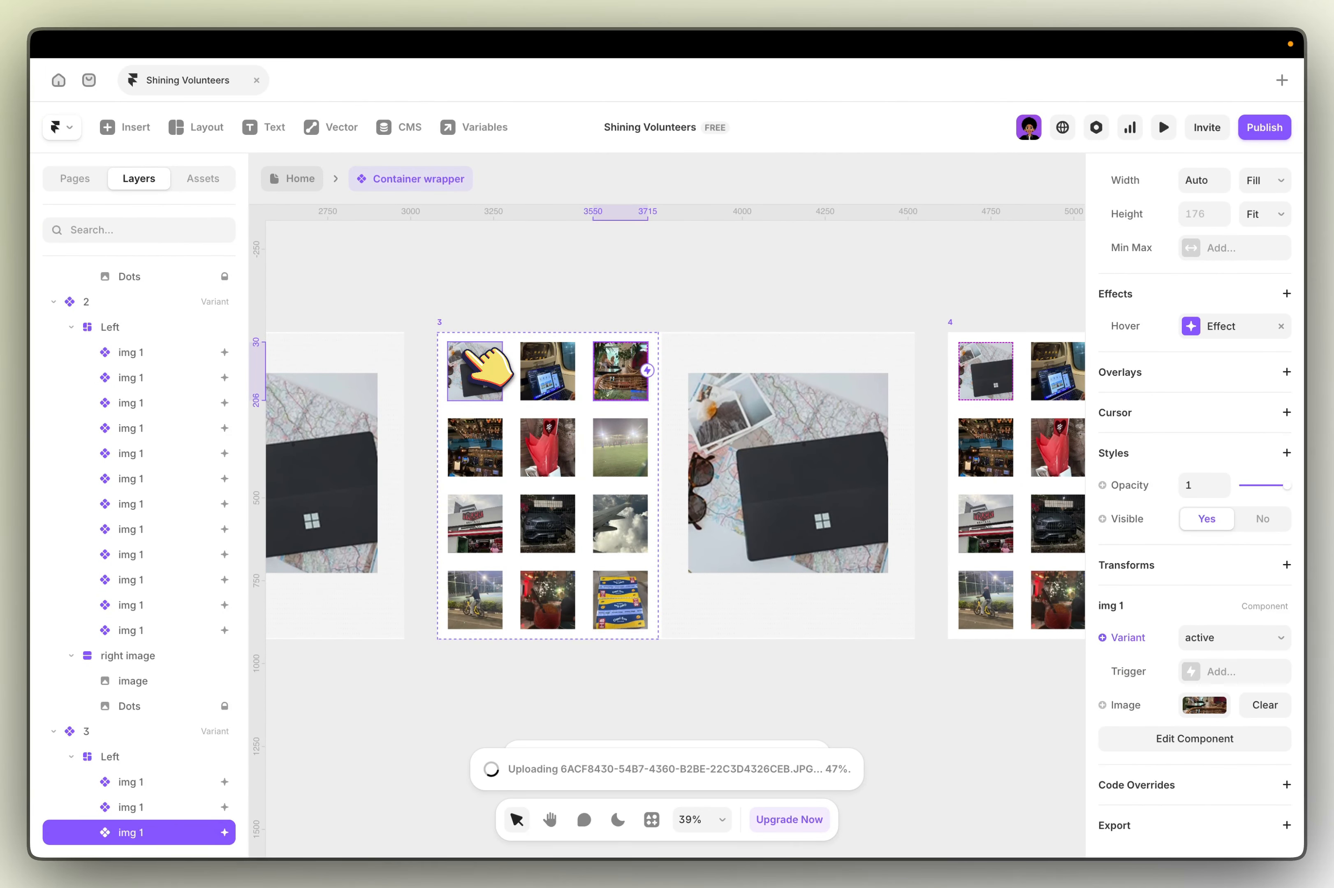
Step: In variant 4, switch the cockpit grid photo to active and the first laptop grid photo to default
{"action": "scroll", "coordinate": [477, 361], "scroll_direction": "right", "scroll_amount": 5}
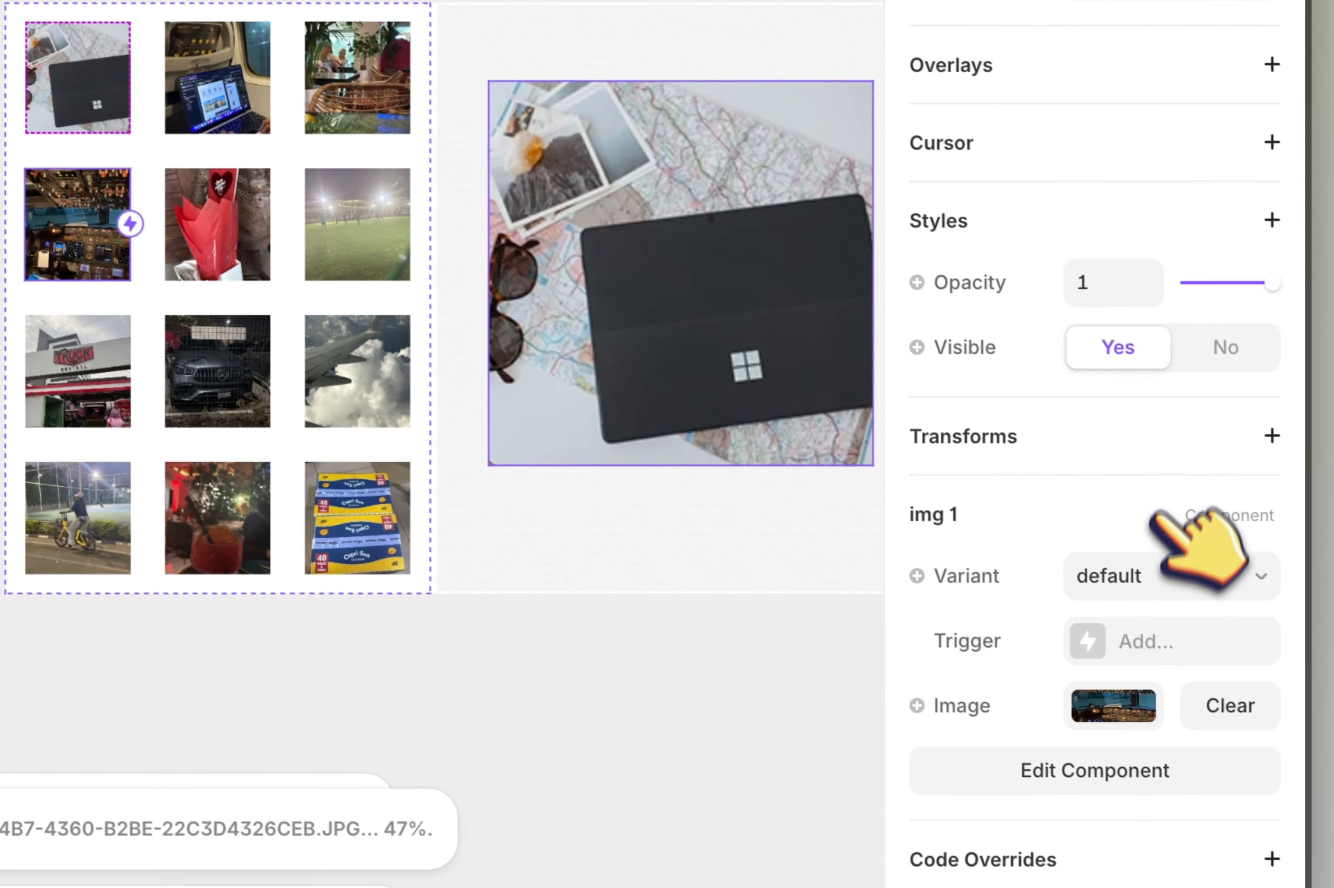
{"action": "left_click", "coordinate": [1154, 572]}
{"action": "left_click", "coordinate": [1125, 606]}
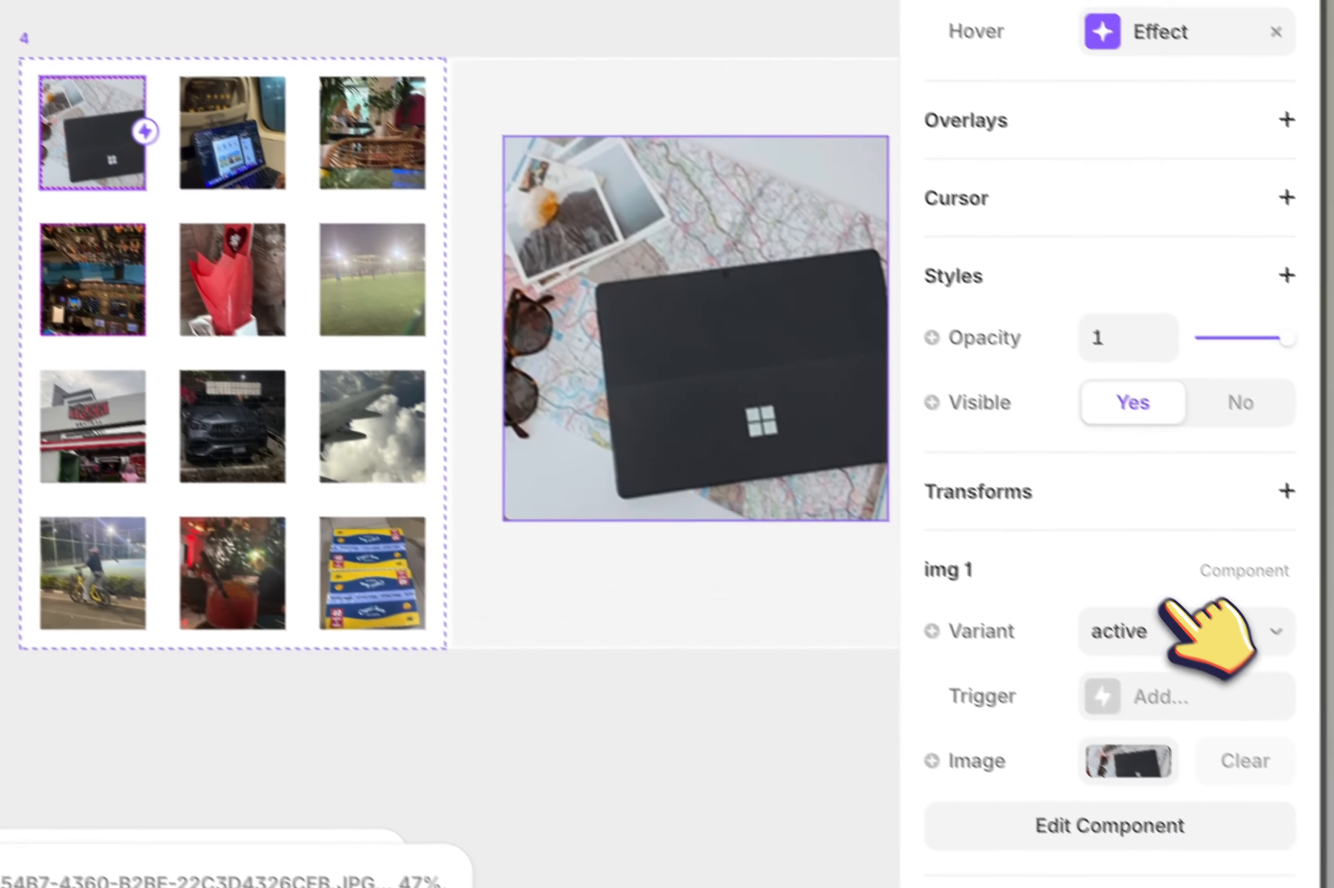
{"action": "left_click", "coordinate": [1171, 571]}
{"action": "left_click", "coordinate": [1139, 572]}
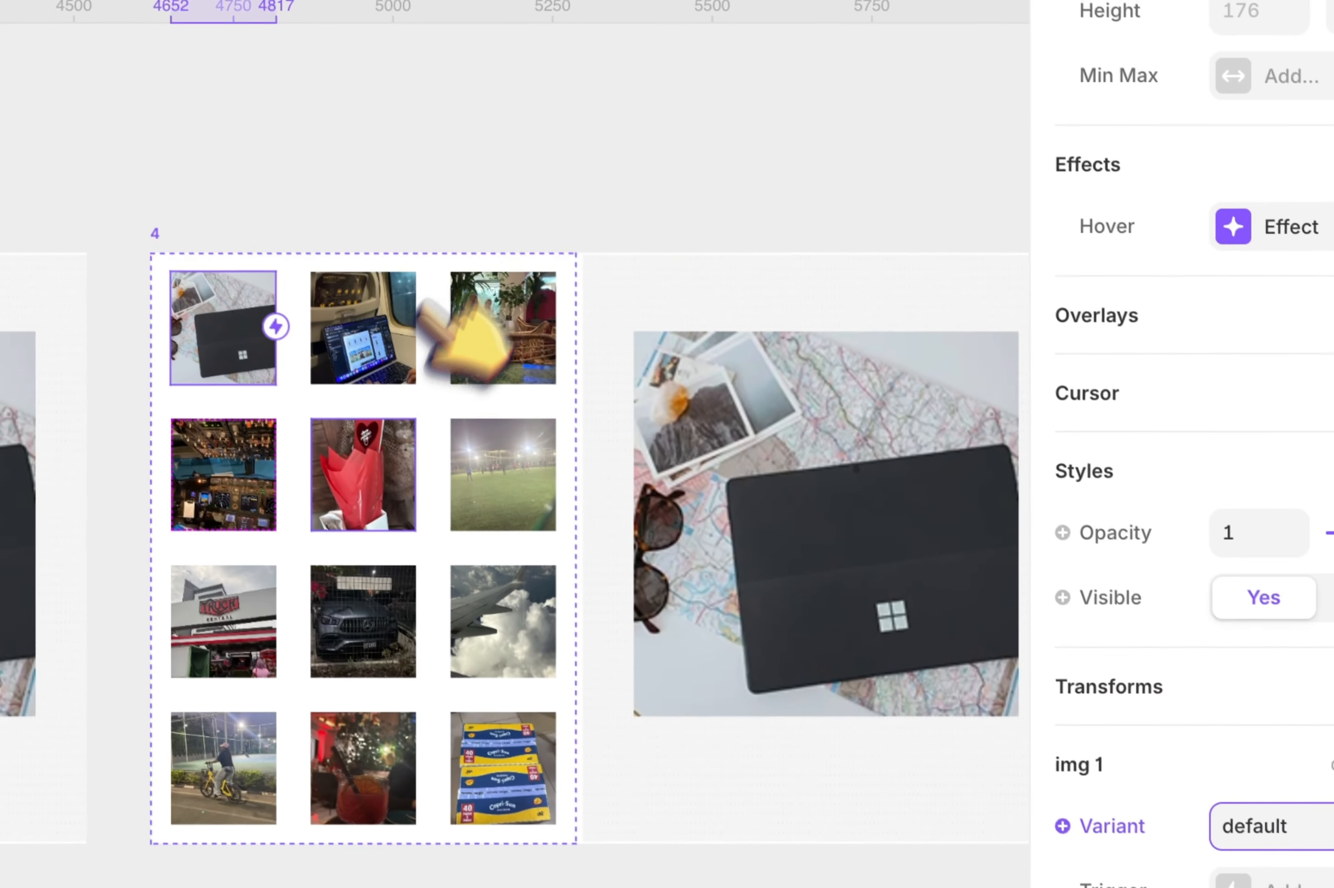
Step: Upload 56DCED14-B726-4A2C-8D5F-A1847AFD7EDB.JPG from Recents as the fill image of variant 4's large photo
{"action": "scroll", "coordinate": [448, 344], "scroll_direction": "right", "scroll_amount": 3}
{"action": "left_click", "coordinate": [401, 453]}
{"action": "scroll", "coordinate": [1102, 729], "scroll_direction": "down", "scroll_amount": 5}
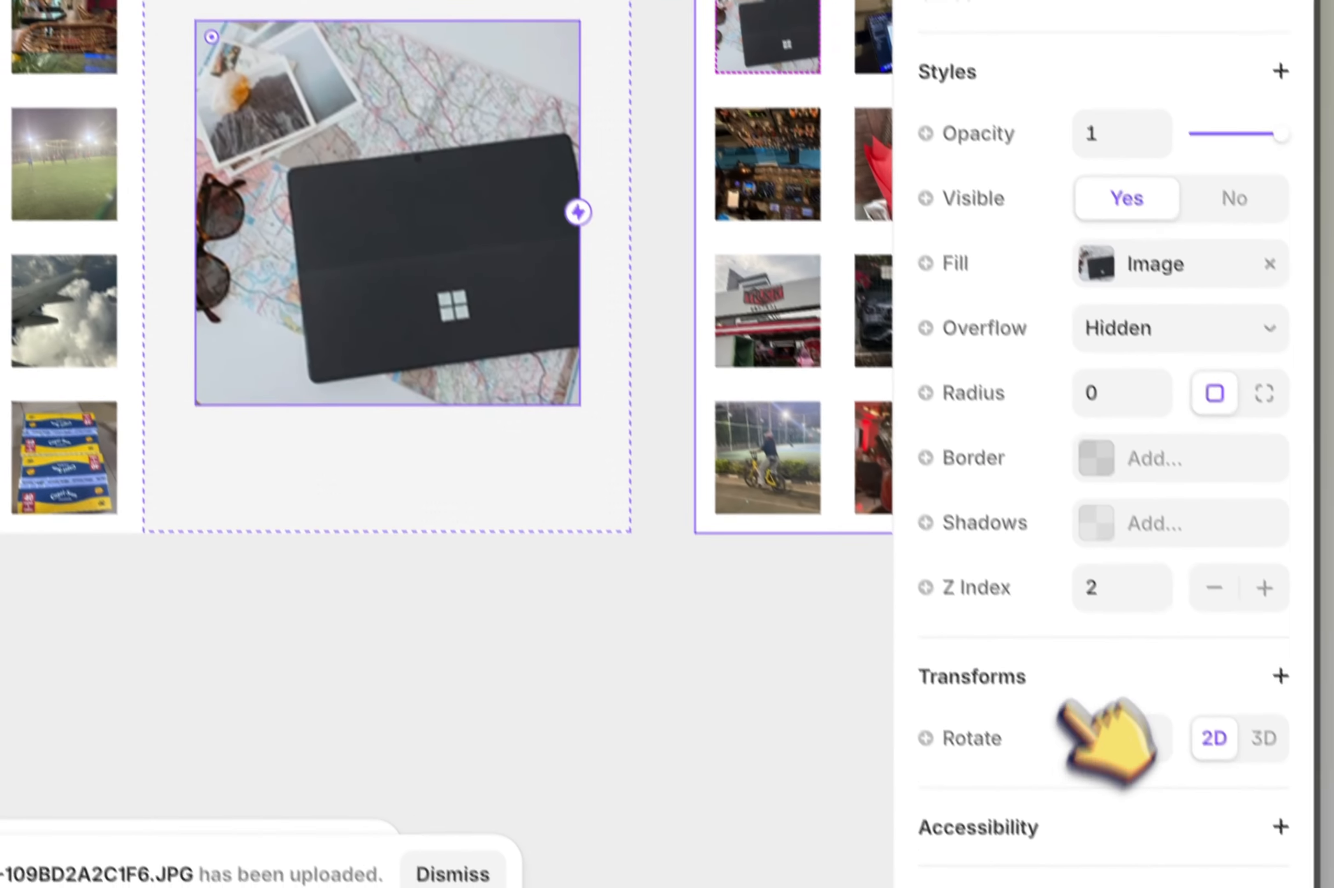
{"action": "left_click", "coordinate": [1108, 253]}
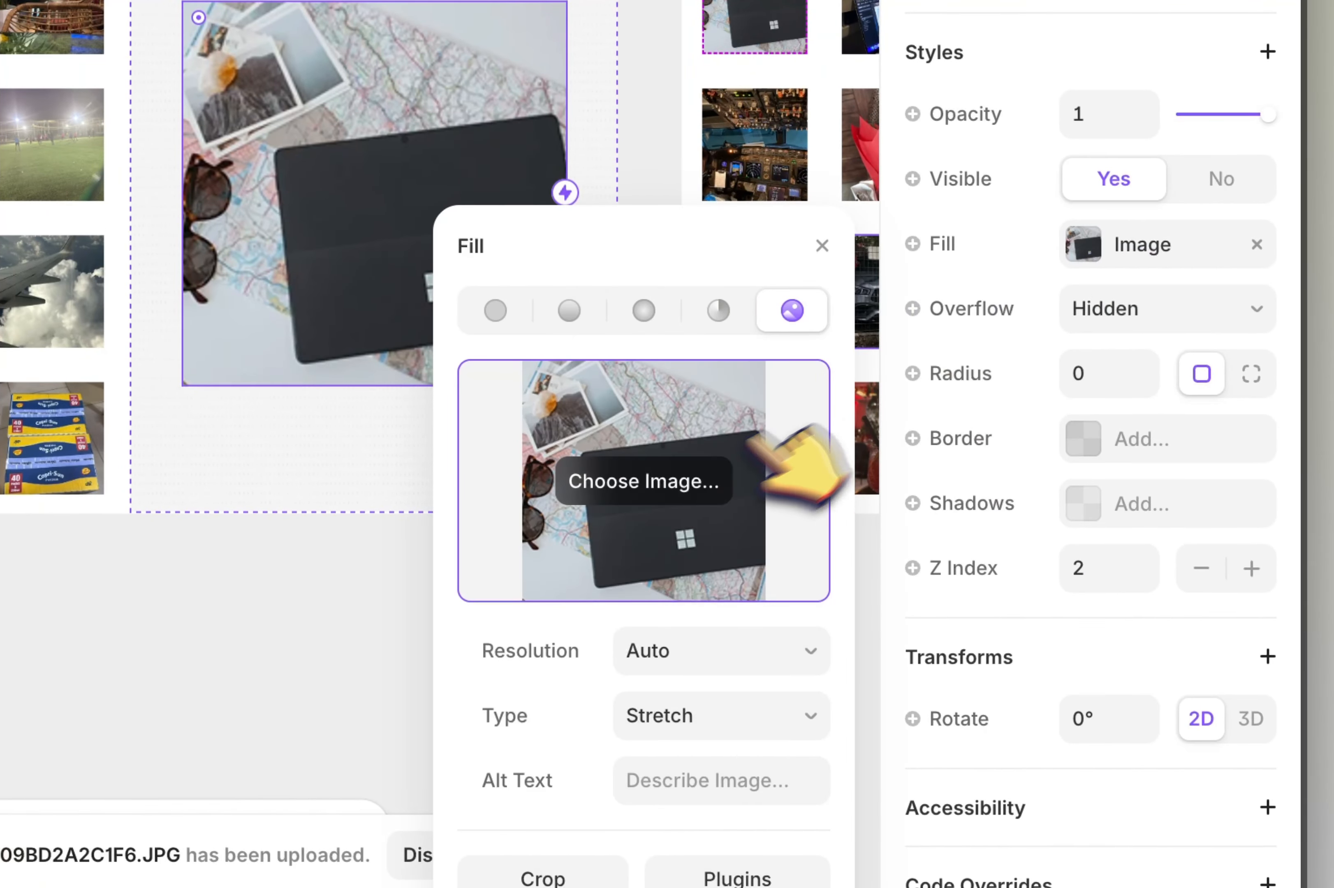
{"action": "left_click", "coordinate": [690, 481]}
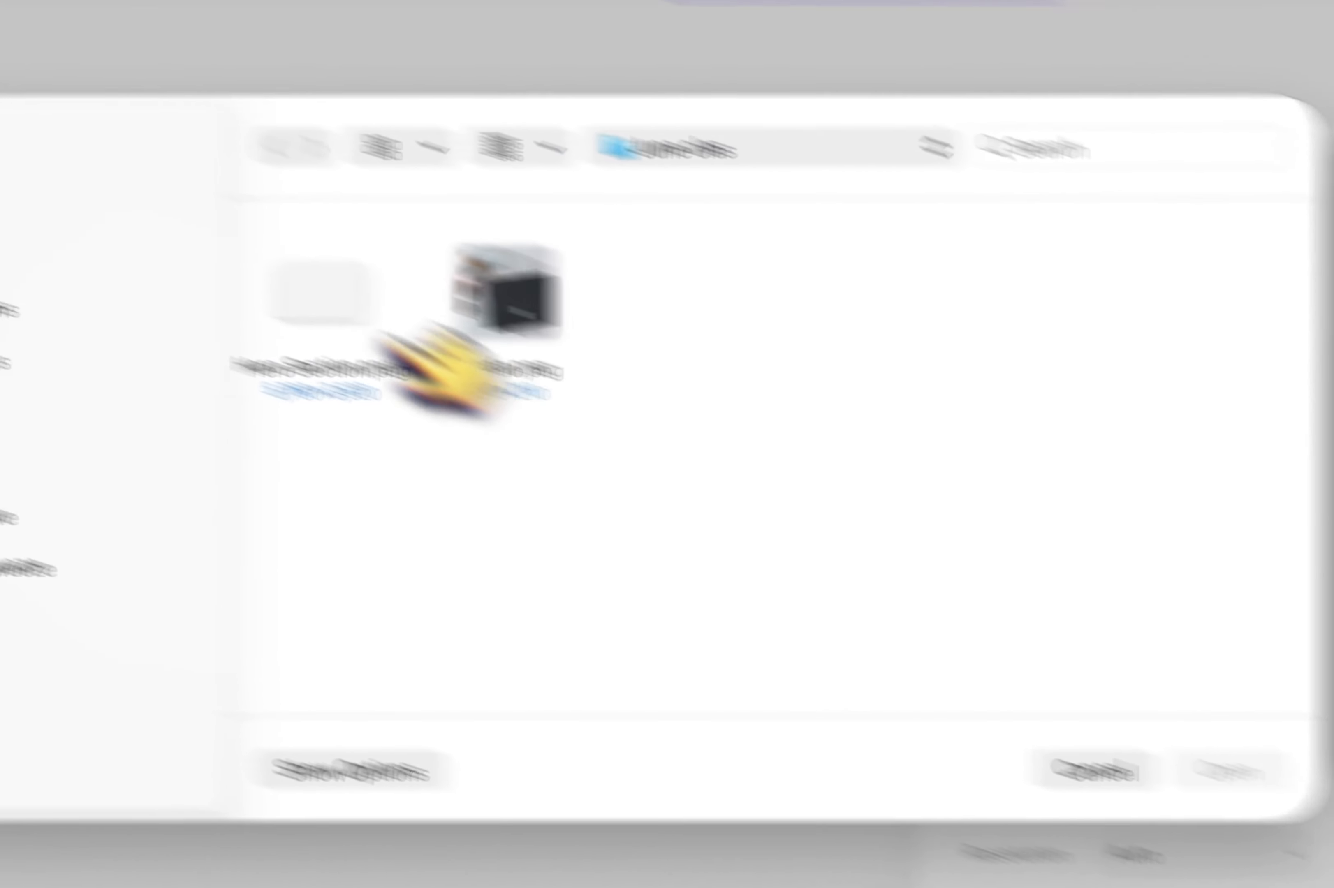
{"action": "left_click", "coordinate": [350, 251]}
{"action": "scroll", "coordinate": [617, 565], "scroll_direction": "down", "scroll_amount": 4}
{"action": "scroll", "coordinate": [613, 565], "scroll_direction": "down", "scroll_amount": 4}
{"action": "scroll", "coordinate": [618, 565], "scroll_direction": "right", "scroll_amount": 3}
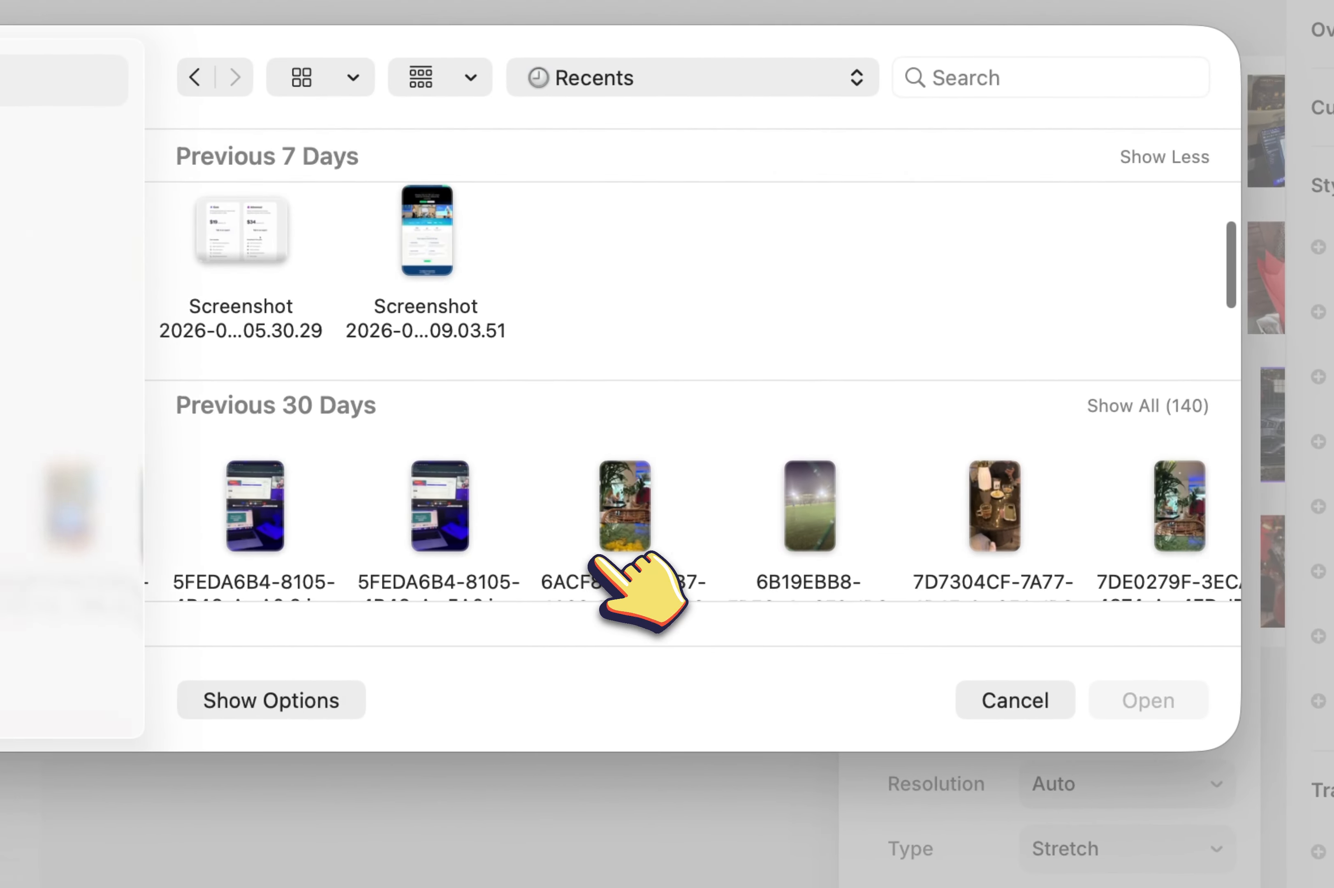
{"action": "double_click", "coordinate": [924, 511]}
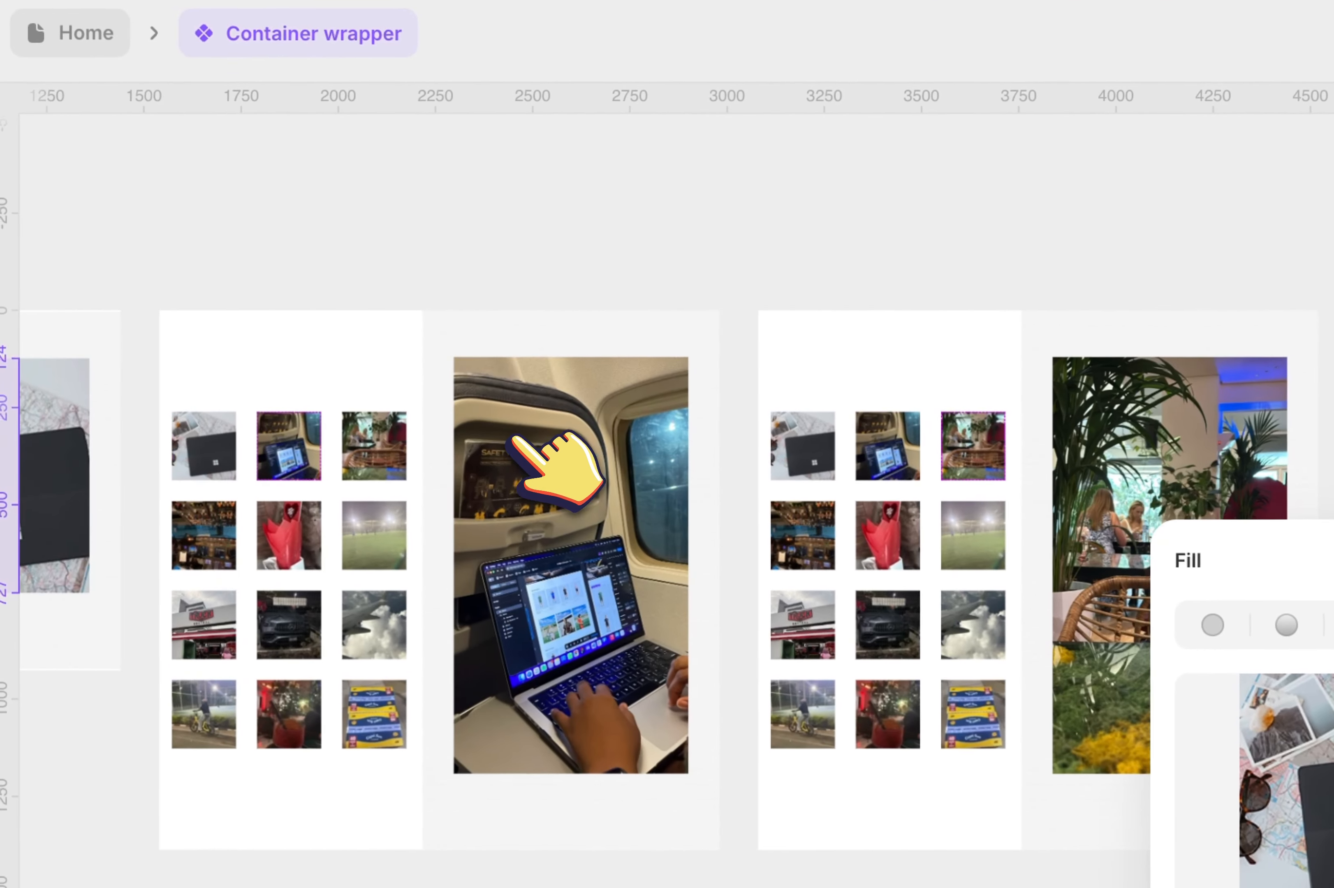
Step: Open the height sizing options of variant 2's large photo and leave them without choosing one
{"action": "scroll", "coordinate": [513, 439], "scroll_direction": "left", "scroll_amount": 5}
{"action": "left_click", "coordinate": [964, 499]}
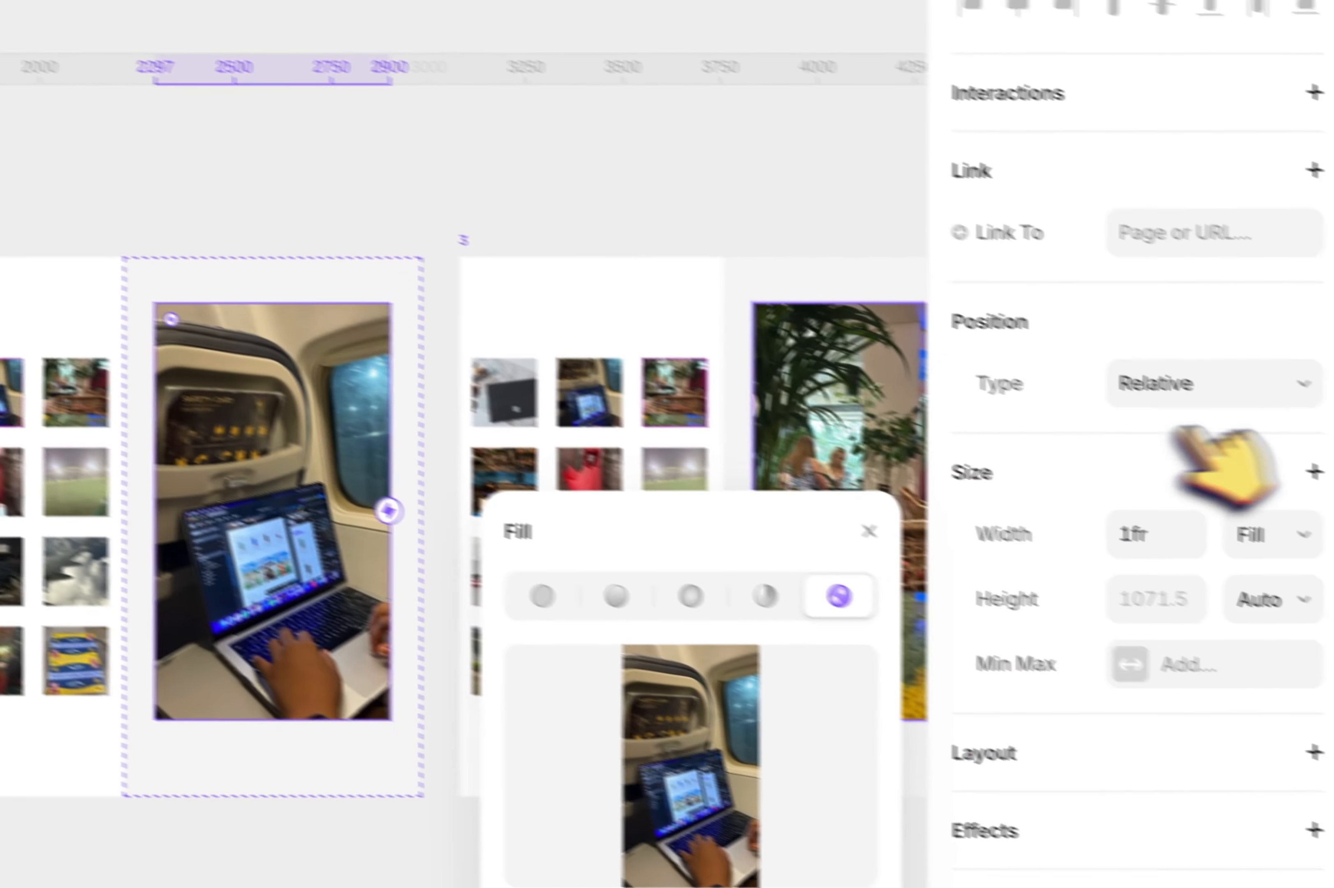
{"action": "left_click", "coordinate": [1257, 581]}
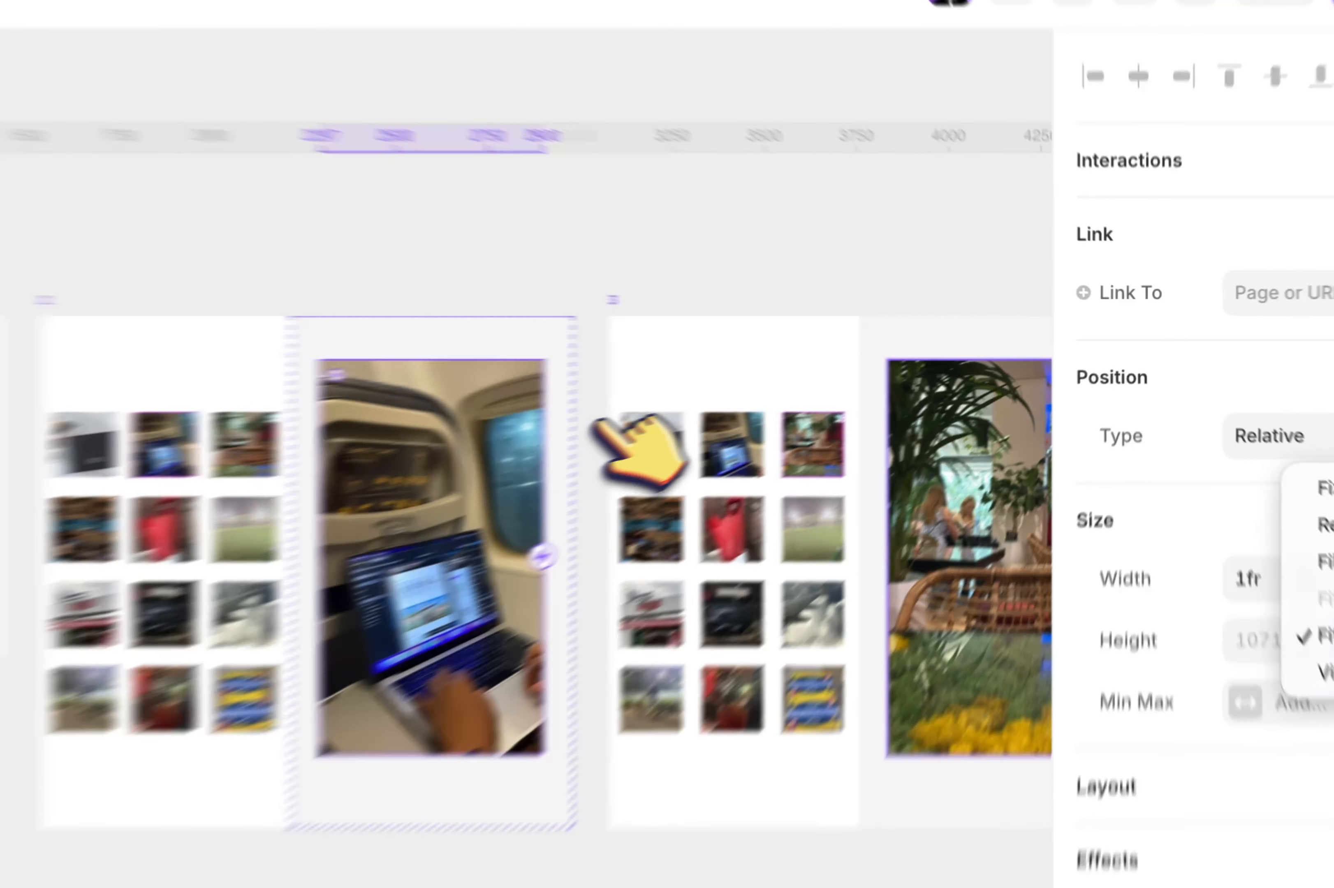
{"action": "left_click", "coordinate": [161, 248]}
Step: Undo the large photo replacements, the active border color change, and the grid photo variant changes made in variants 3 and 4
{"action": "key", "text": "super+z"}
{"action": "key", "text": "super+z"}
{"action": "key", "text": "super+z"}
{"action": "key", "text": "super+z"}
{"action": "key", "text": "super+z"}
{"action": "key", "text": "super+z"}
{"action": "key", "text": "super+z"}
{"action": "key", "text": "super+z"}
{"action": "key", "text": "super+z"}
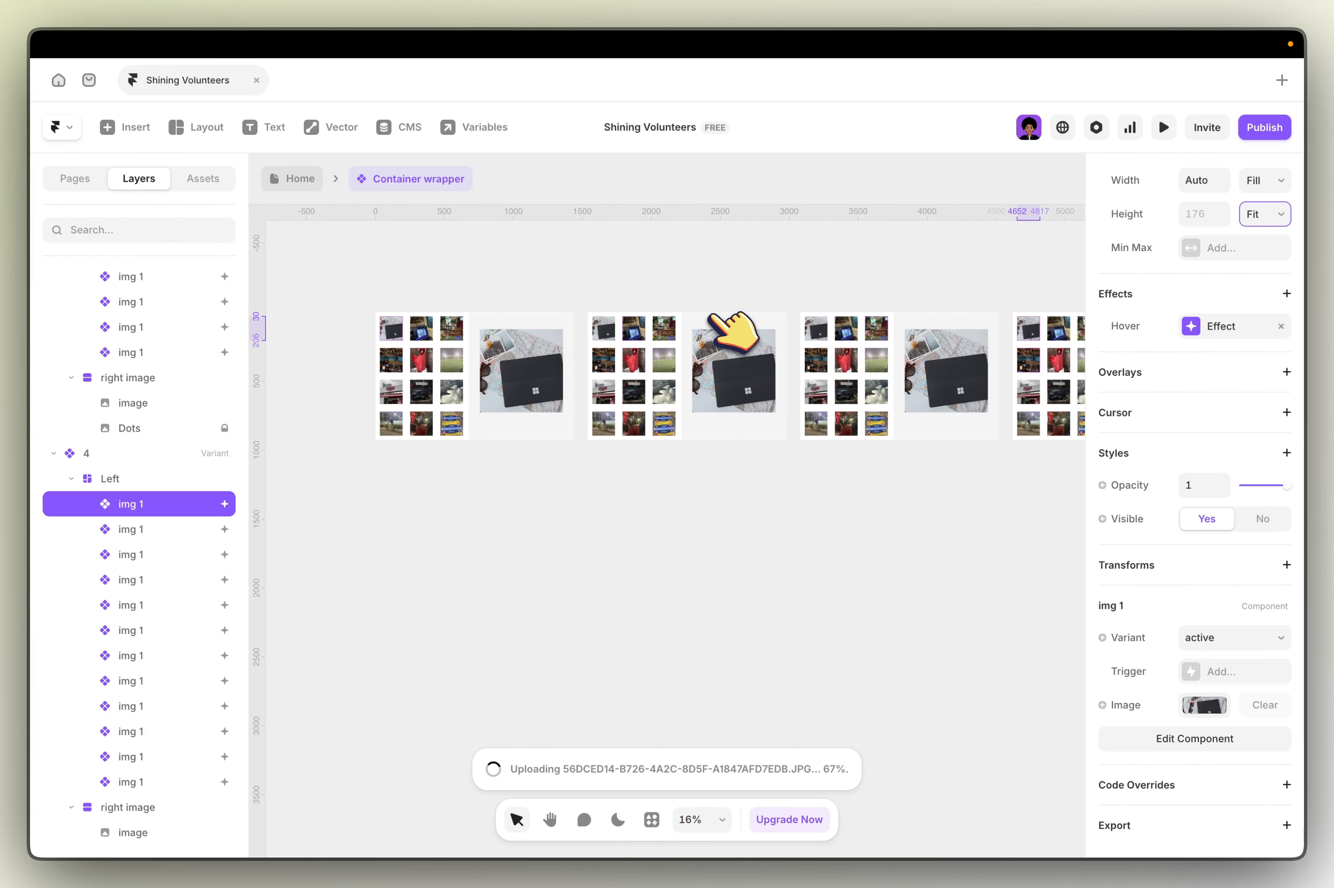
{"action": "key", "text": "super+z"}
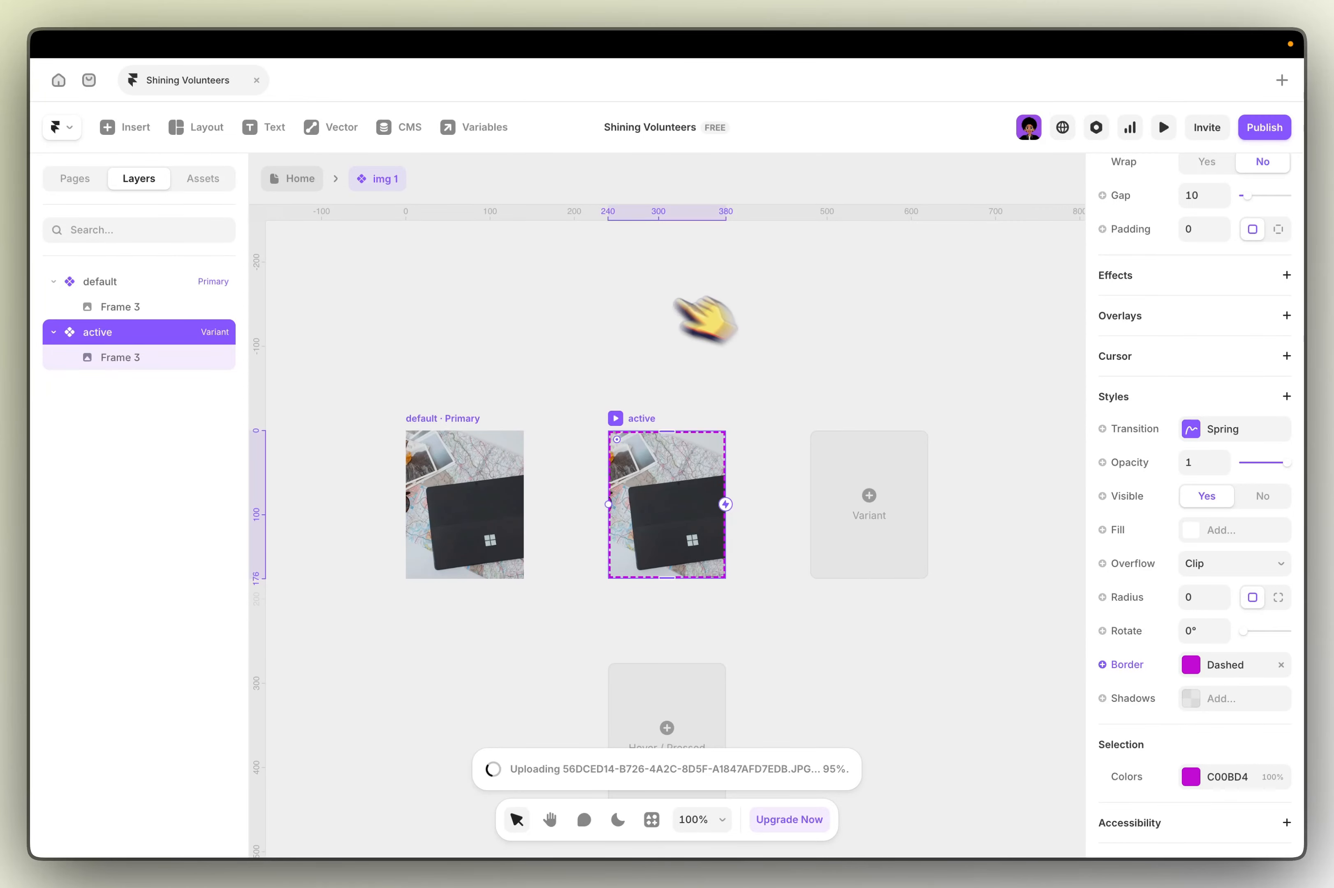
{"action": "key", "text": "super+z"}
{"action": "left_click", "coordinate": [582, 345]}
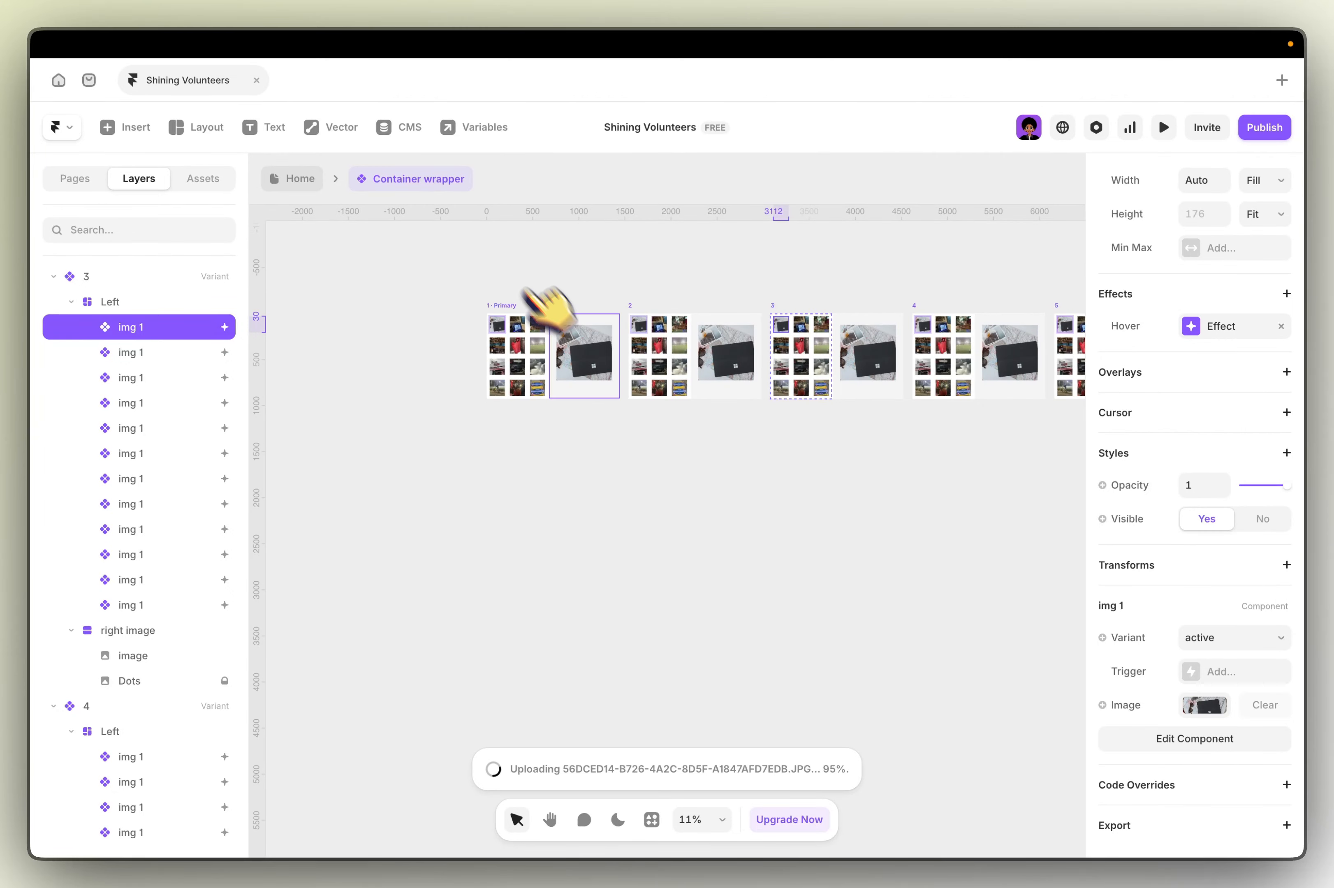
Step: Set the height sizing of the large image in the primary variant to Fixed
{"action": "scroll", "coordinate": [585, 347], "scroll_direction": "up", "scroll_amount": 2}
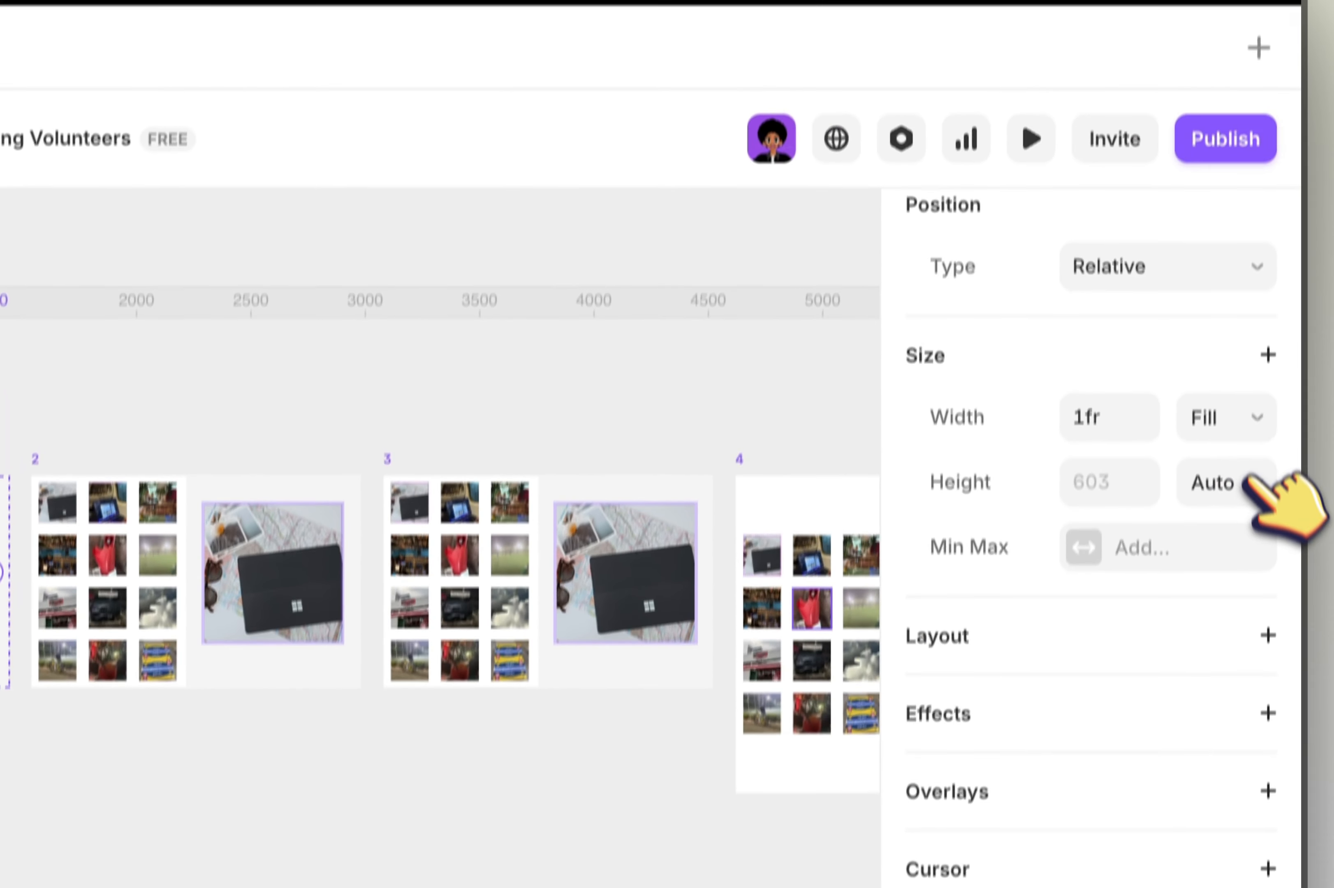
{"action": "left_click", "coordinate": [1309, 219]}
{"action": "scroll", "coordinate": [941, 442], "scroll_direction": "right", "scroll_amount": 10}
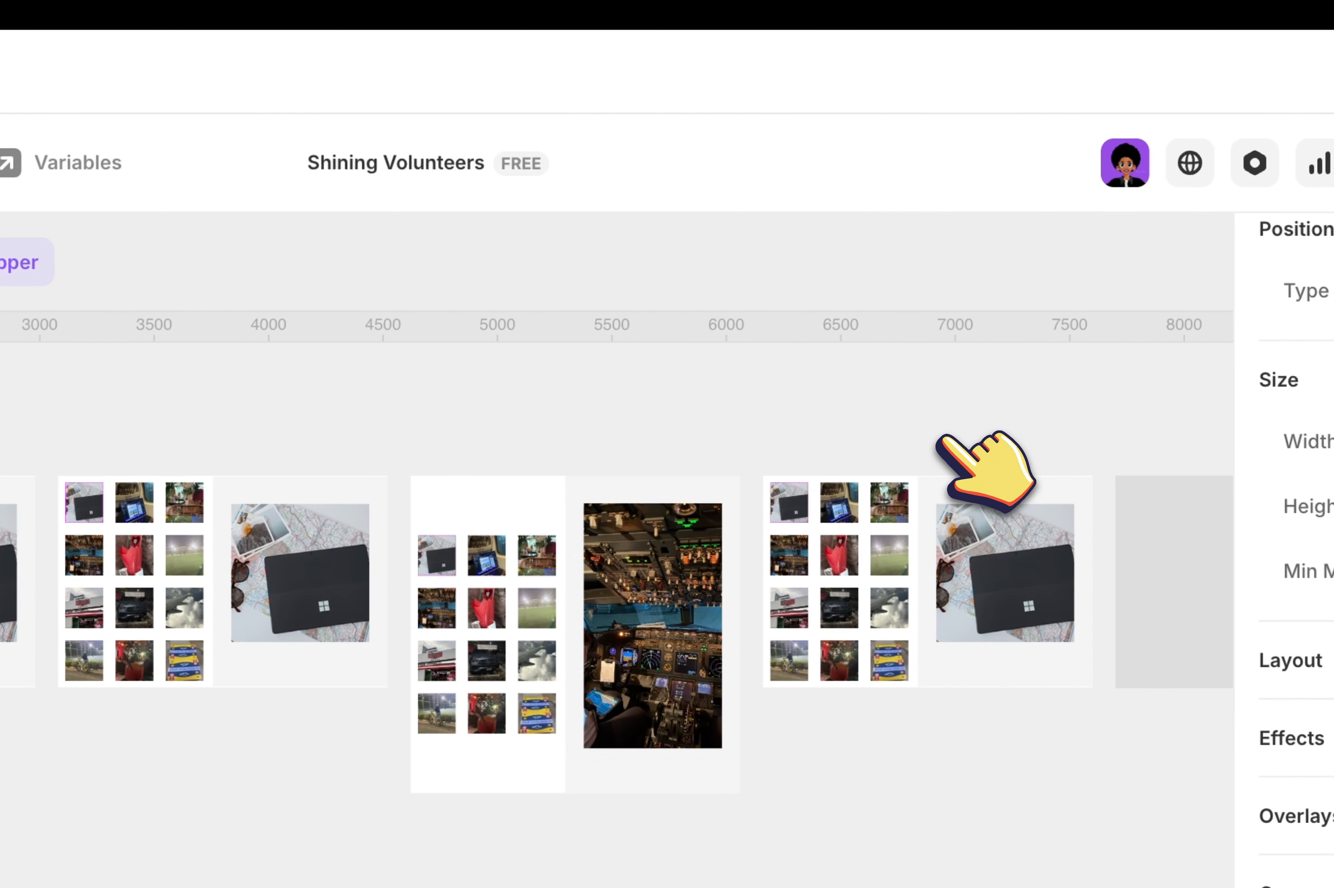
{"action": "scroll", "coordinate": [879, 437], "scroll_direction": "left", "scroll_amount": 3}
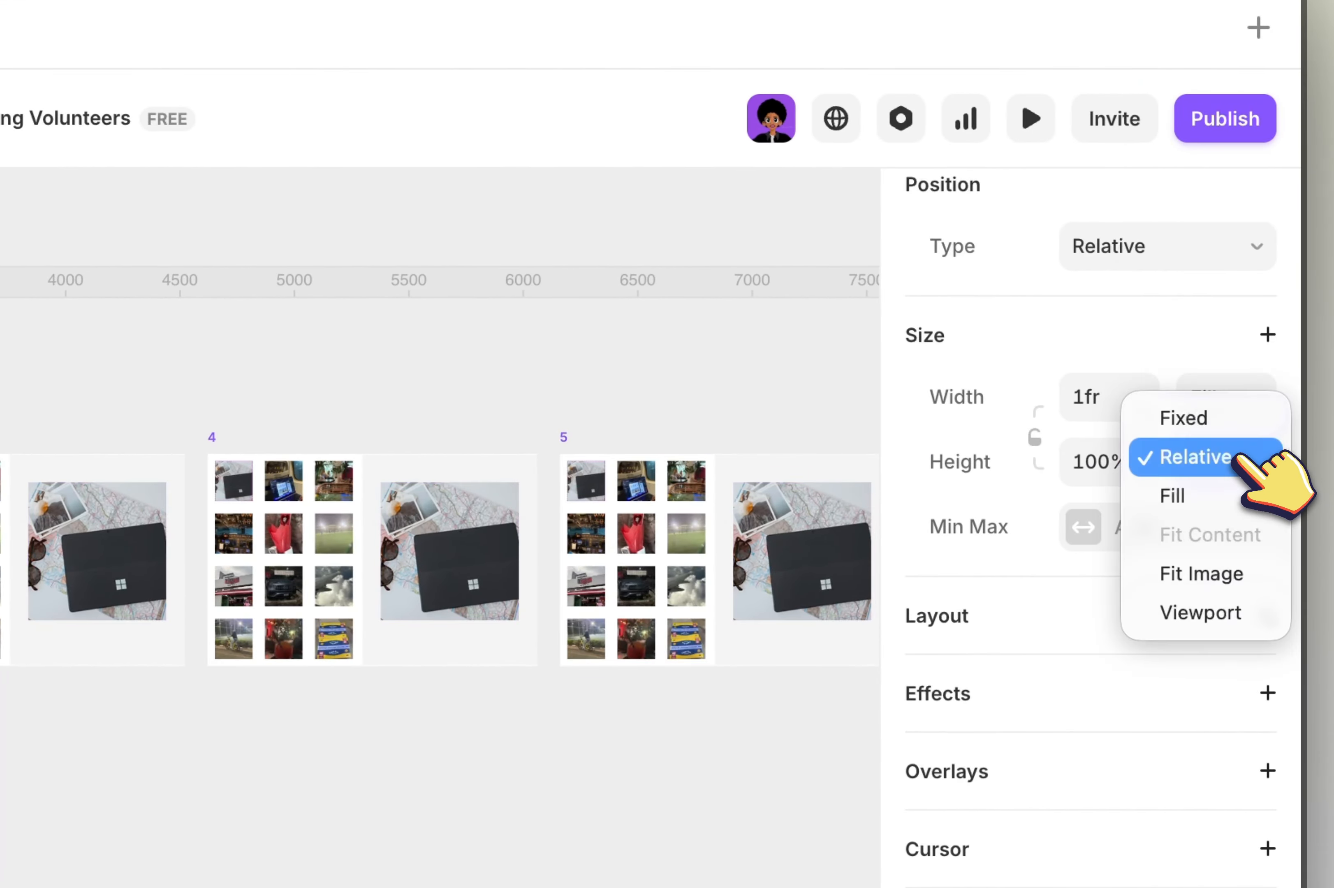
{"action": "scroll", "coordinate": [488, 399], "scroll_direction": "left", "scroll_amount": 5}
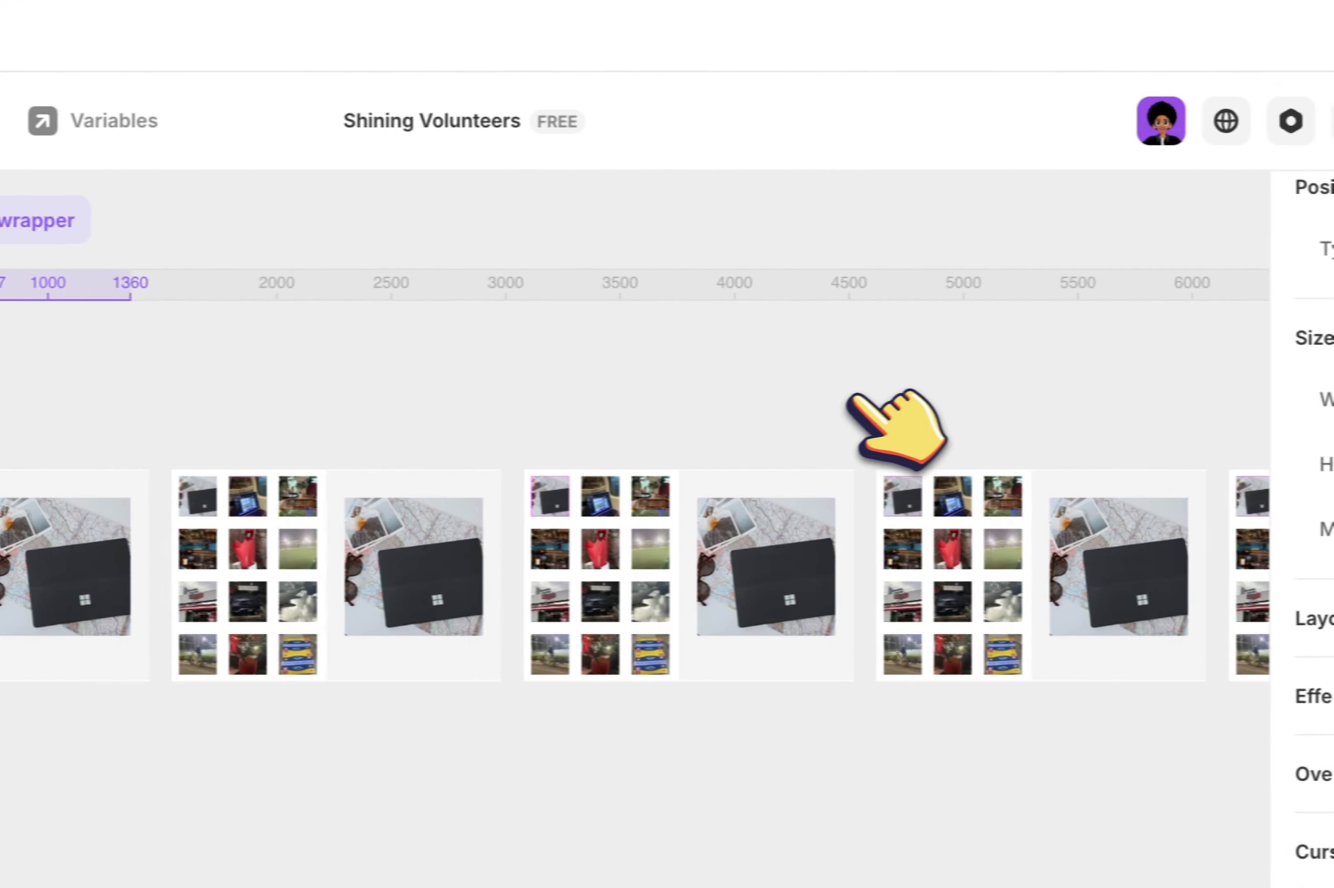
Step: Replace the large image fill in variant 2 with 3B4EF1C8-5327-47B7-8980-109BD2A2C1F6.JPG from the recent files
{"action": "left_click", "coordinate": [805, 495]}
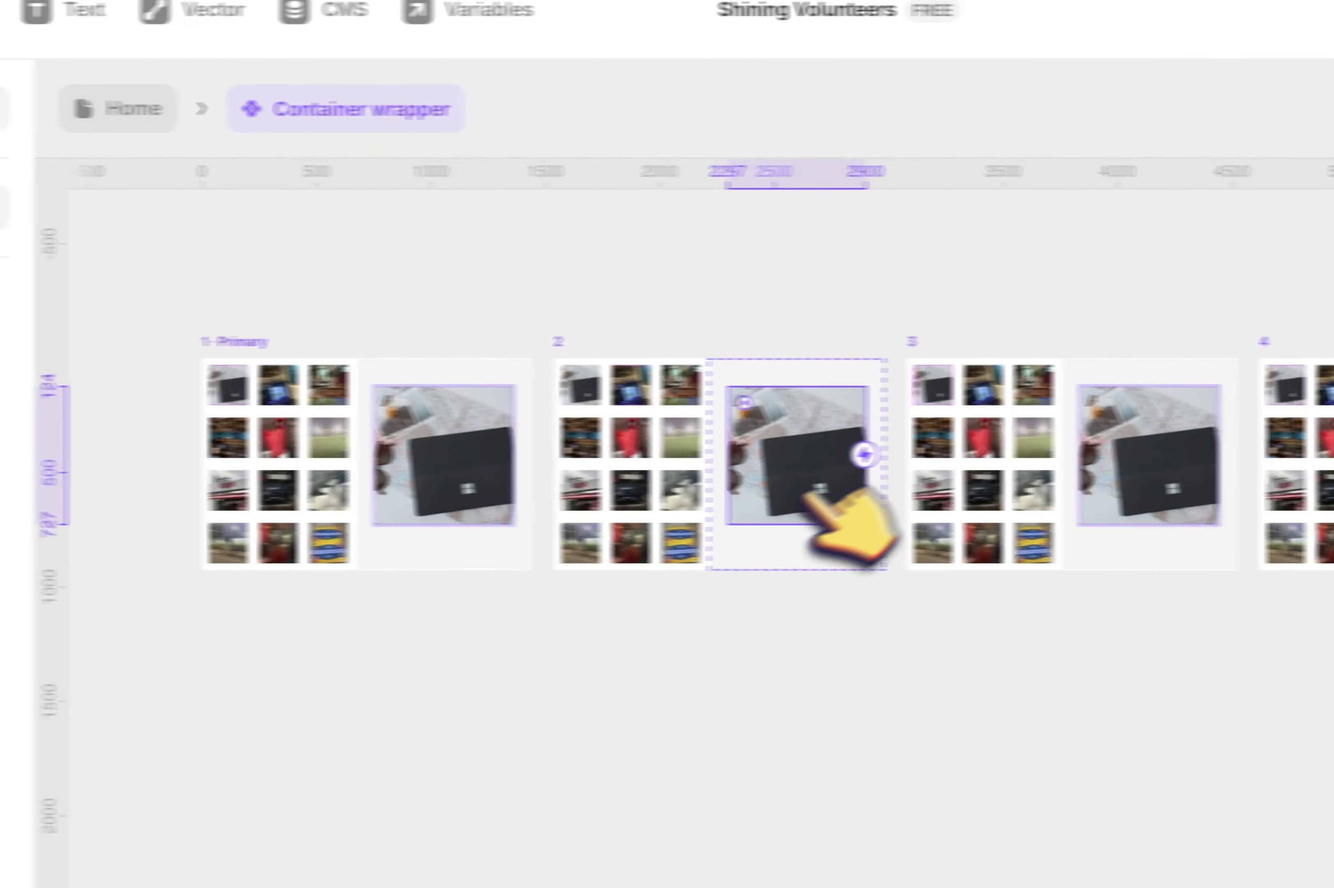
{"action": "left_click", "coordinate": [1082, 438]}
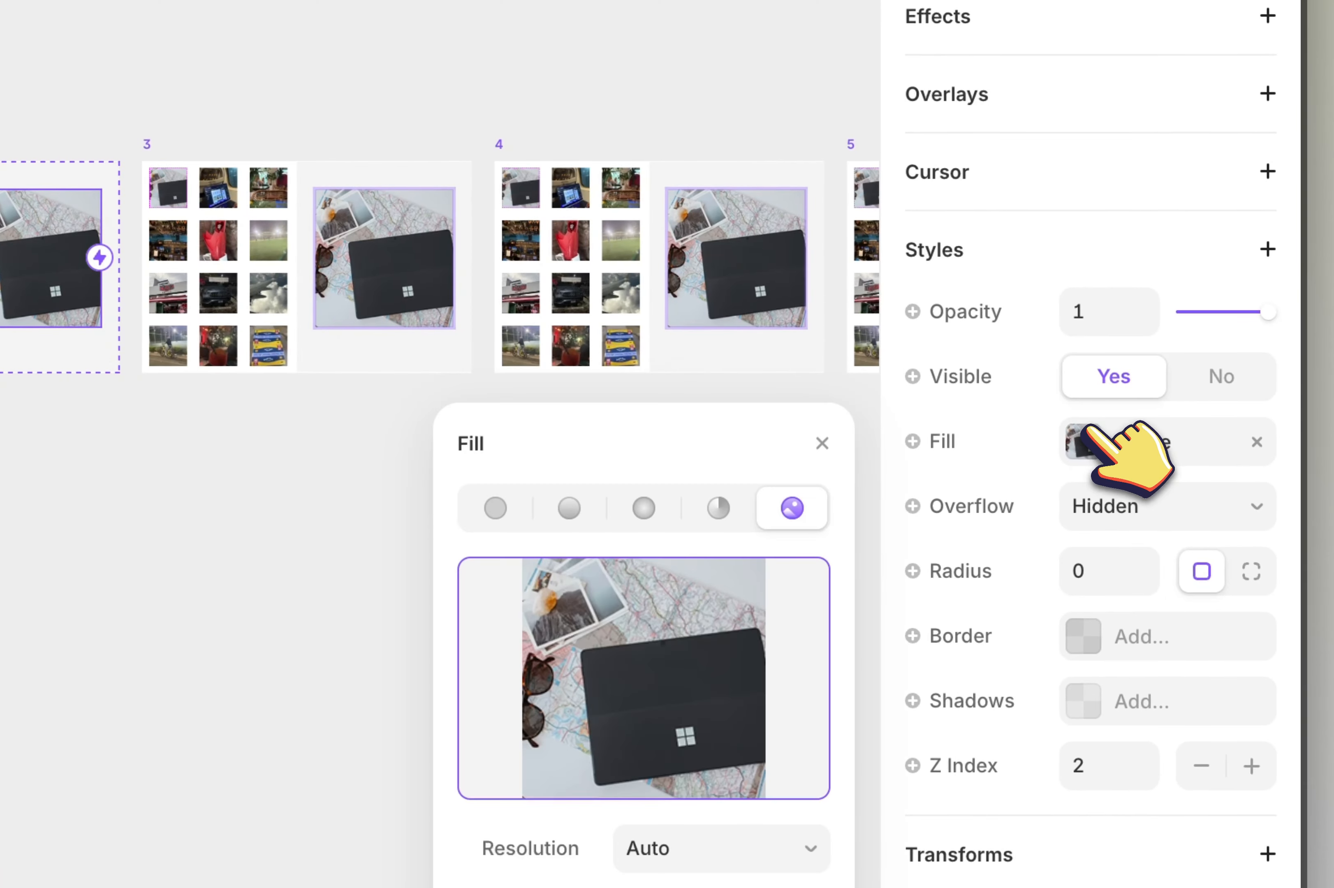
{"action": "mouse_move", "coordinate": [884, 519]}
{"action": "left_click", "coordinate": [937, 546]}
{"action": "left_click", "coordinate": [358, 232]}
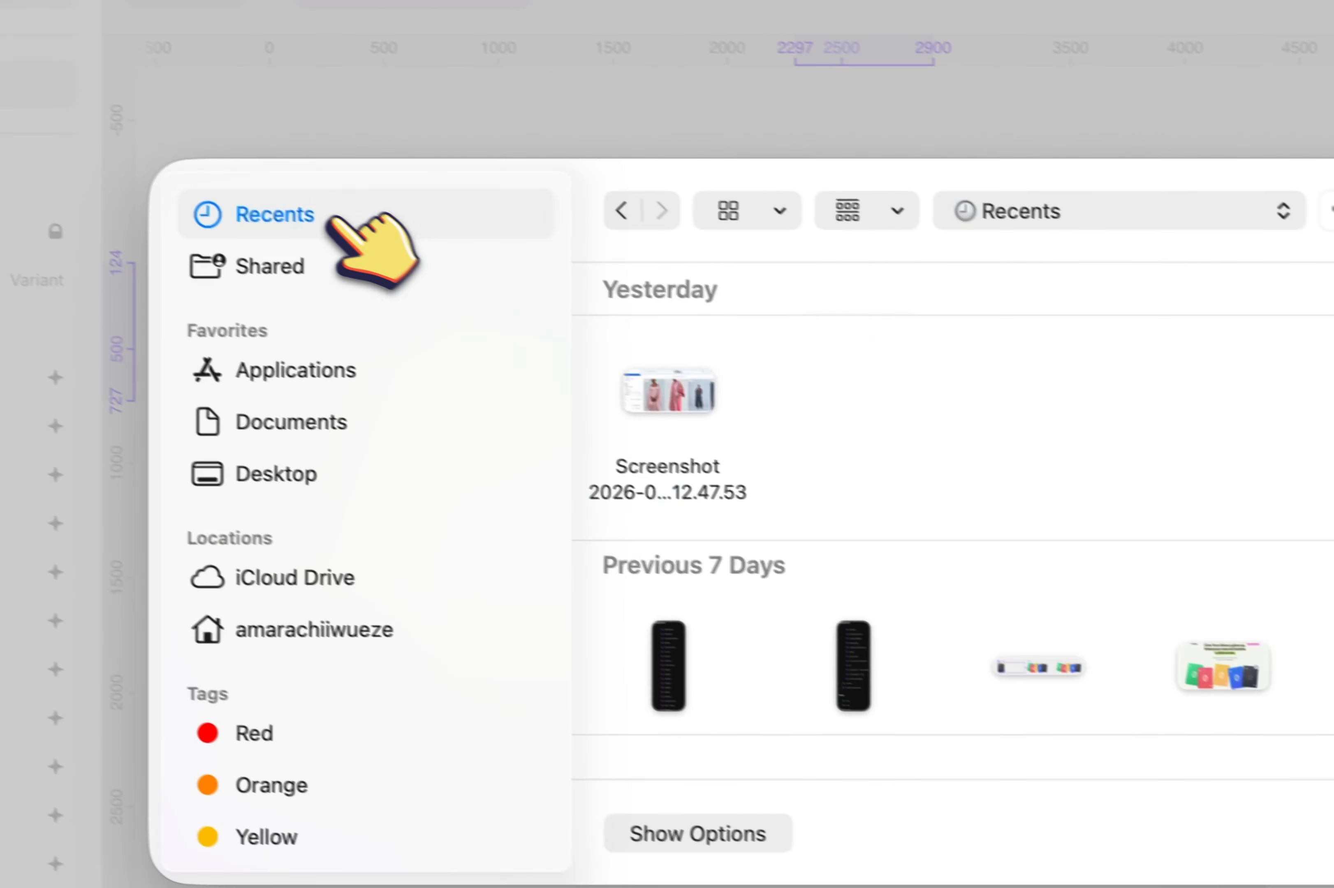
{"action": "scroll", "coordinate": [975, 654], "scroll_direction": "down", "scroll_amount": 3}
{"action": "double_click", "coordinate": [683, 614]}
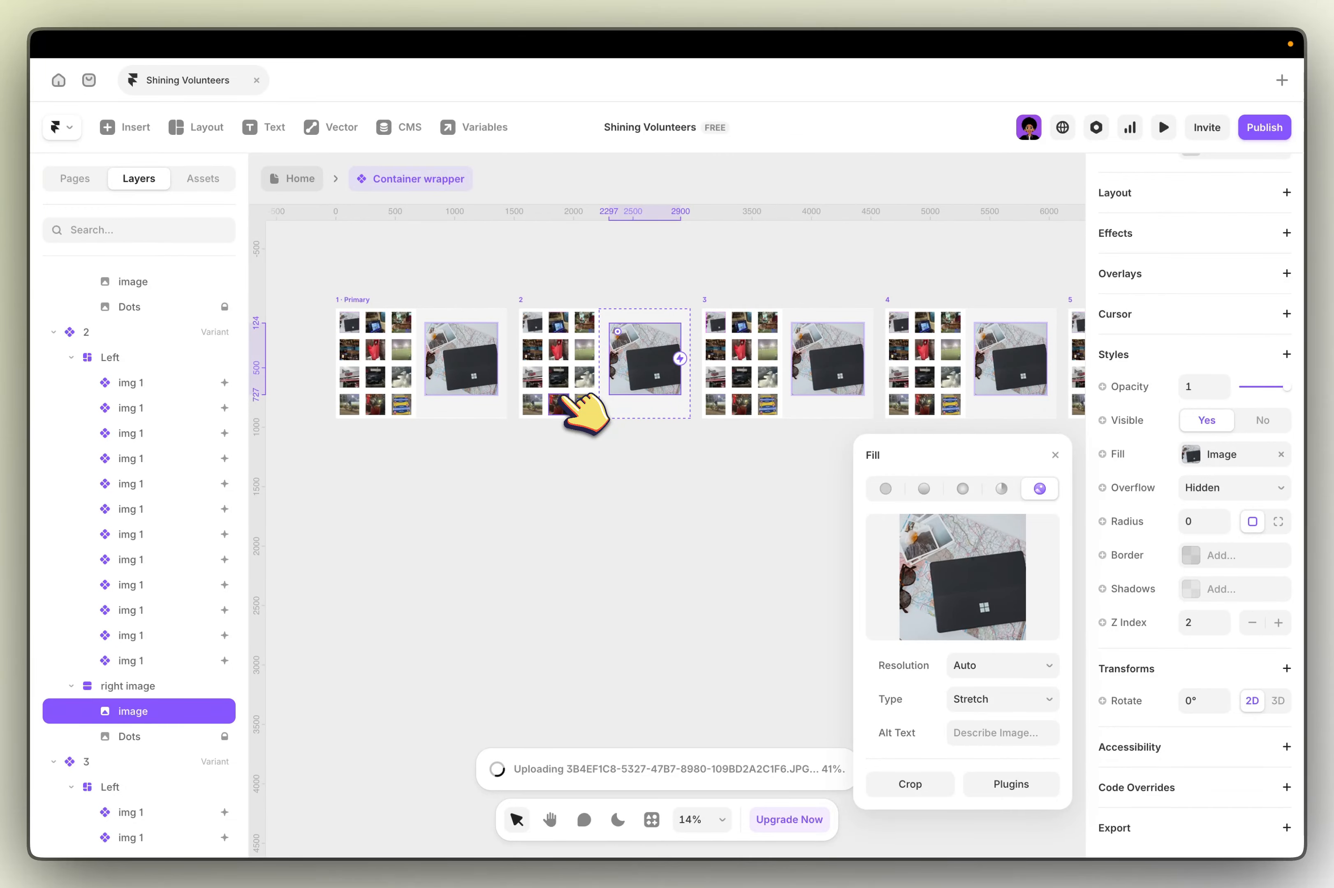
Step: Open the img 1 component from variant 2's first thumbnail, adjust its active variant's border, and return to the Container wrapper
{"action": "scroll", "coordinate": [746, 488], "scroll_direction": "right", "scroll_amount": 2}
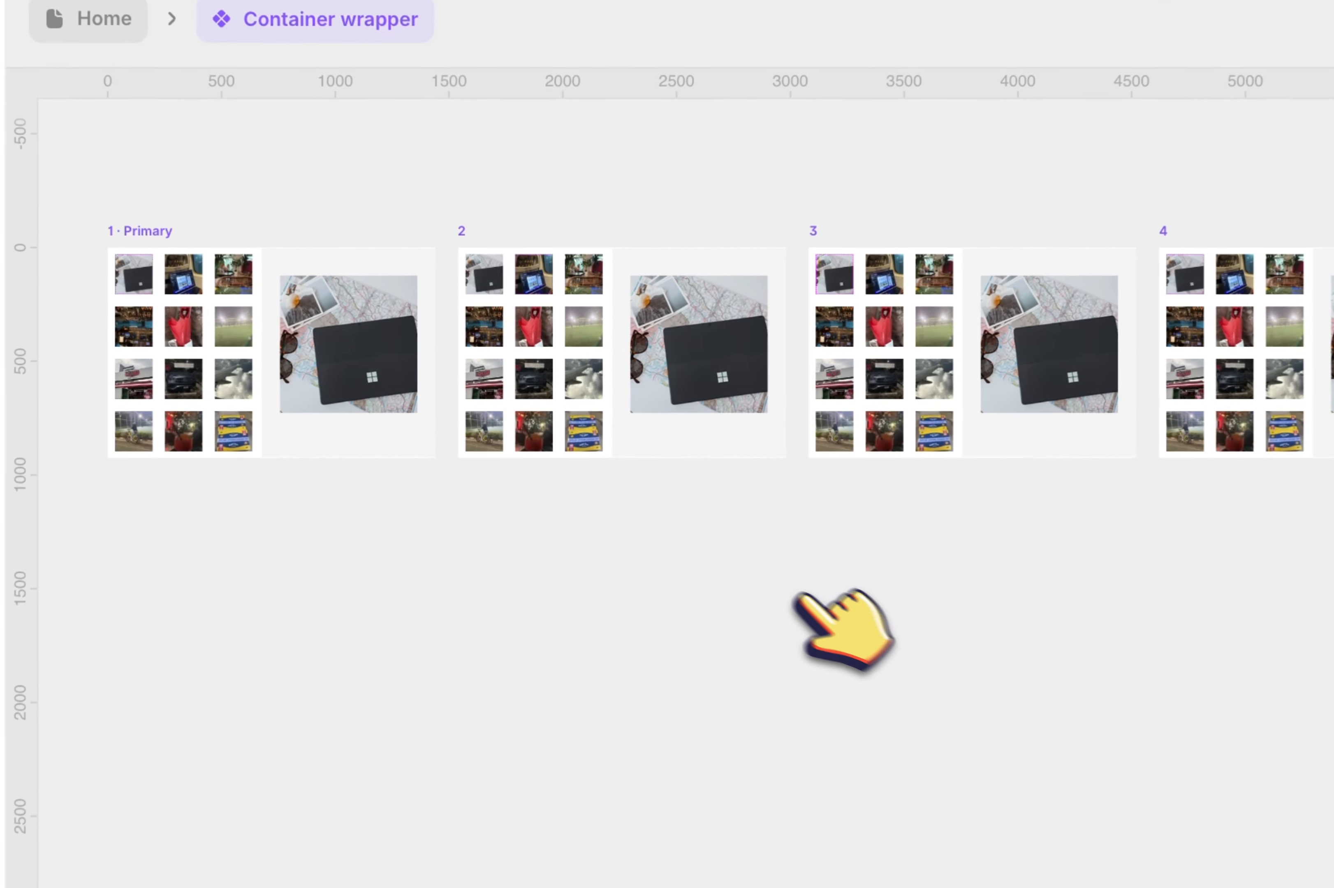
{"action": "scroll", "coordinate": [694, 491], "scroll_direction": "right", "scroll_amount": 2}
{"action": "scroll", "coordinate": [451, 334], "scroll_direction": "up", "scroll_amount": 3}
{"action": "scroll", "coordinate": [417, 305], "scroll_direction": "up", "scroll_amount": 5}
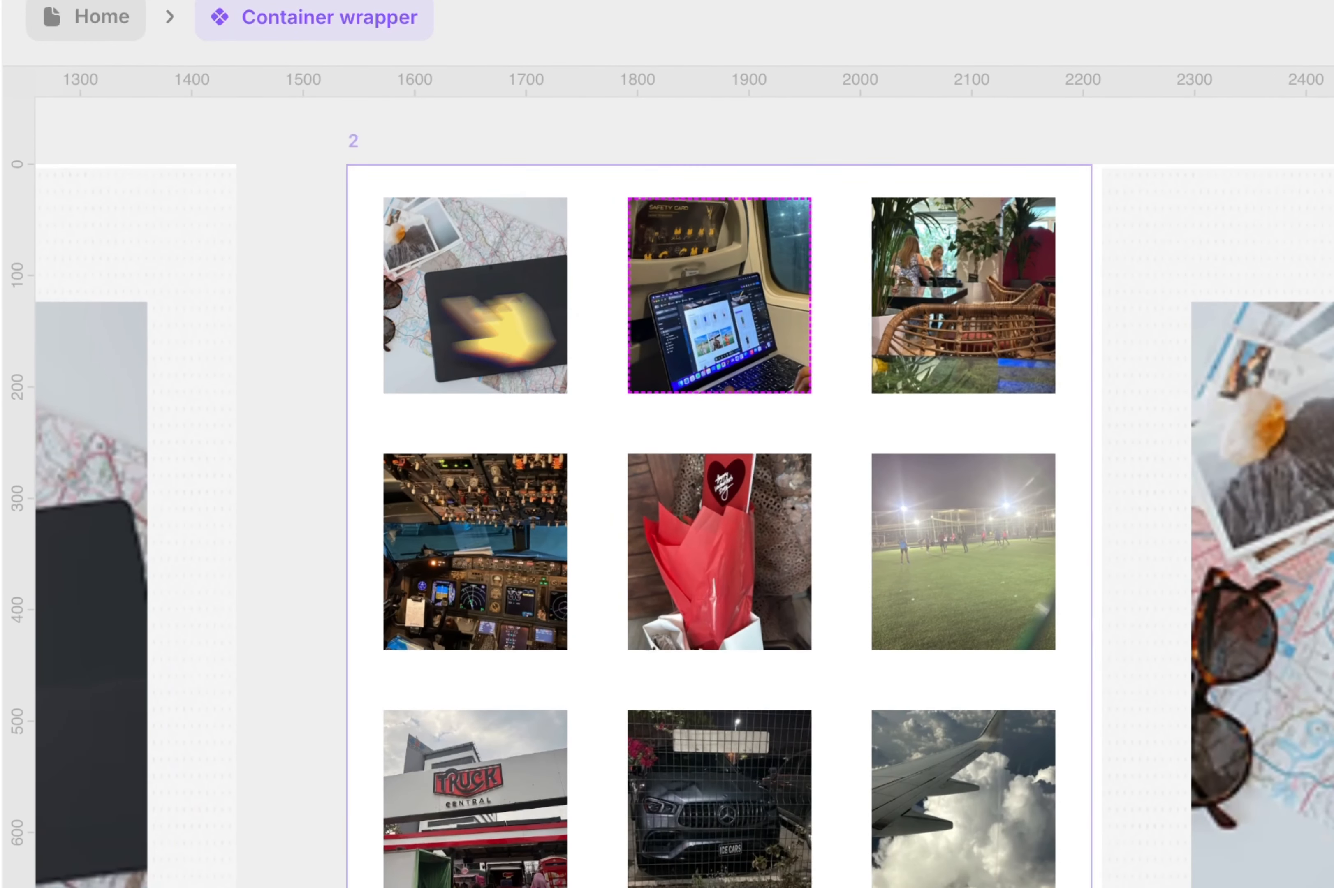
{"action": "double_click", "coordinate": [476, 298]}
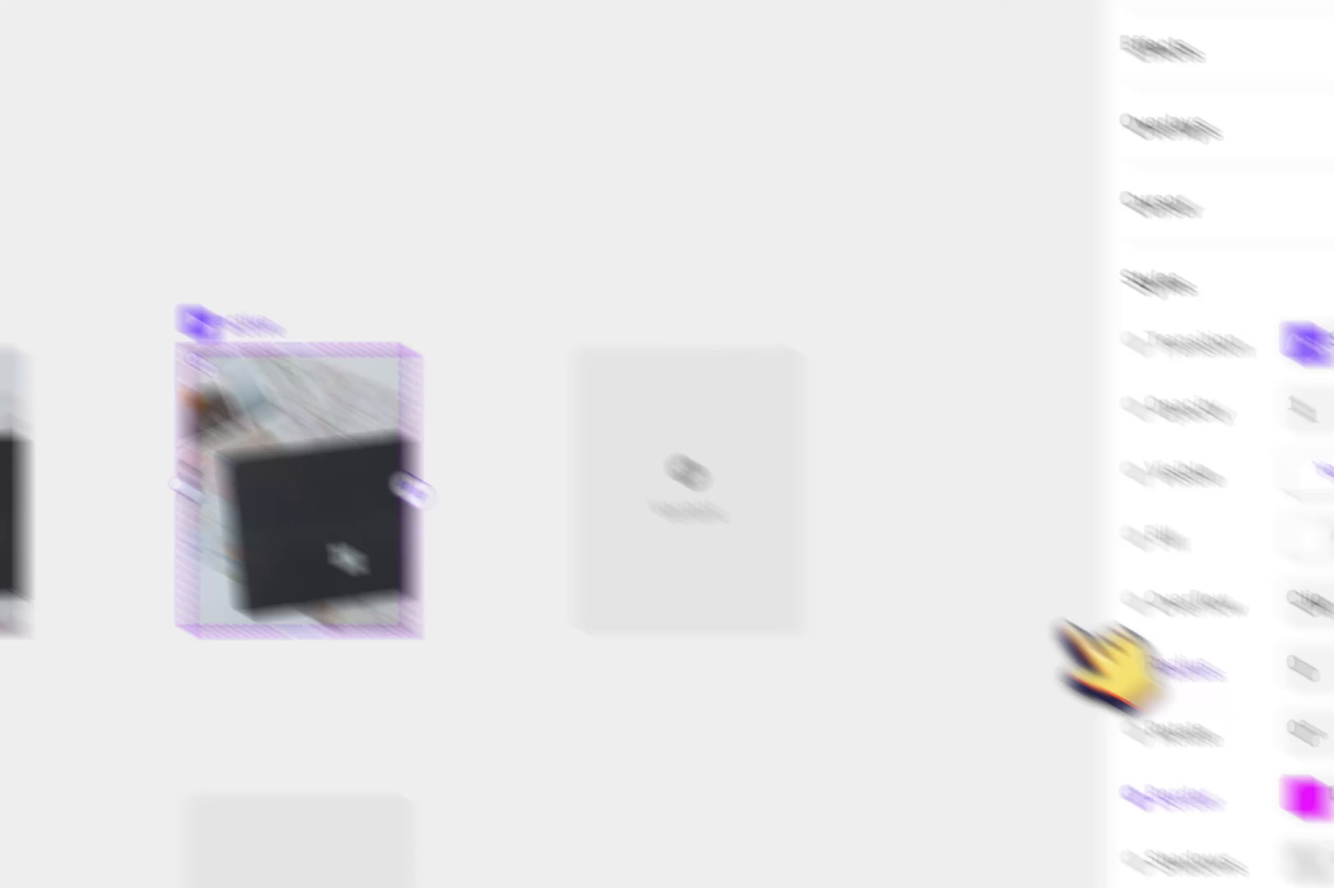
{"action": "left_click", "coordinate": [1089, 488]}
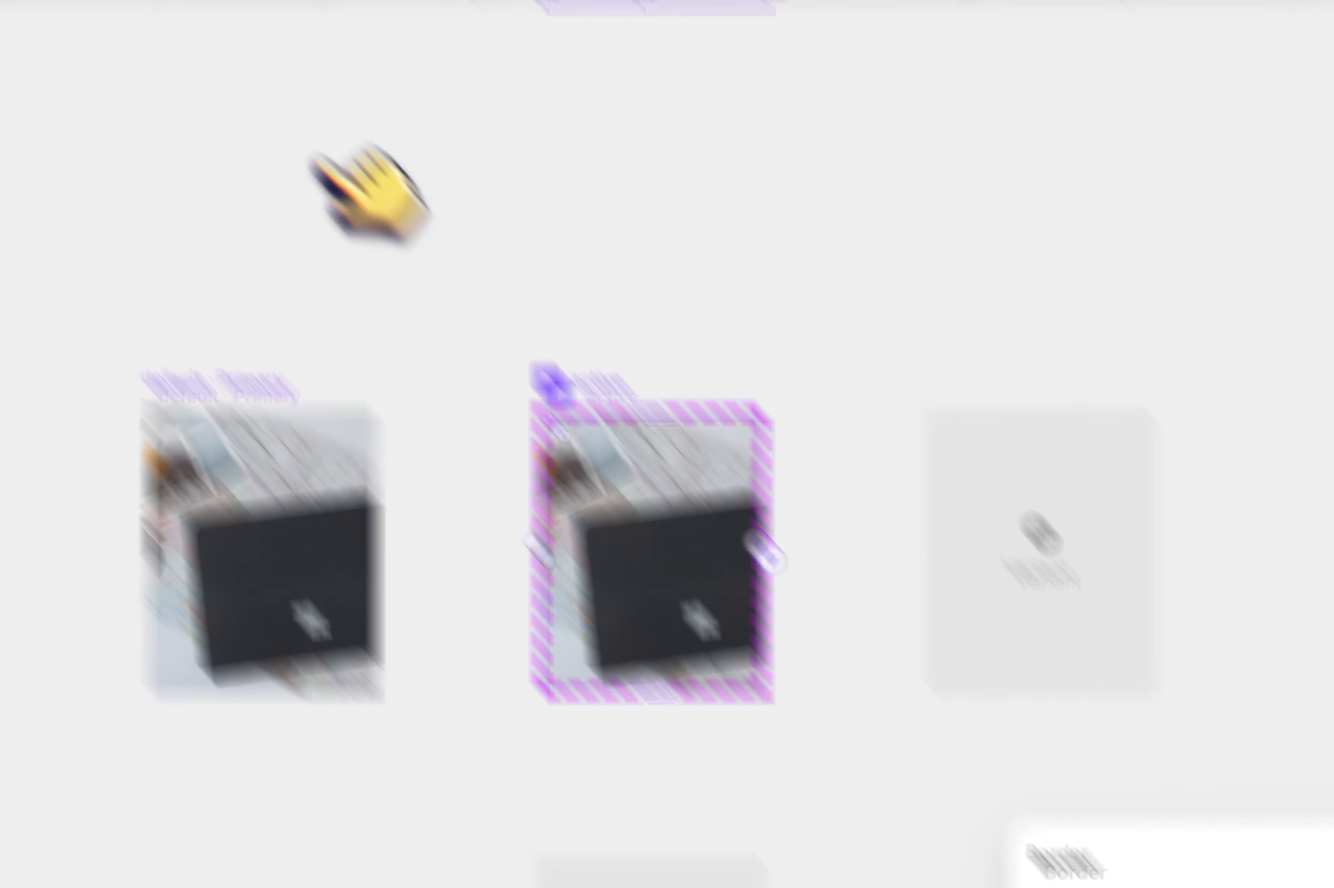
{"action": "left_click", "coordinate": [353, 230]}
Step: Set the image fill type of the primary variant's large picture to Fill
{"action": "scroll", "coordinate": [970, 637], "scroll_direction": "right", "scroll_amount": 2}
{"action": "scroll", "coordinate": [977, 641], "scroll_direction": "down", "scroll_amount": 3}
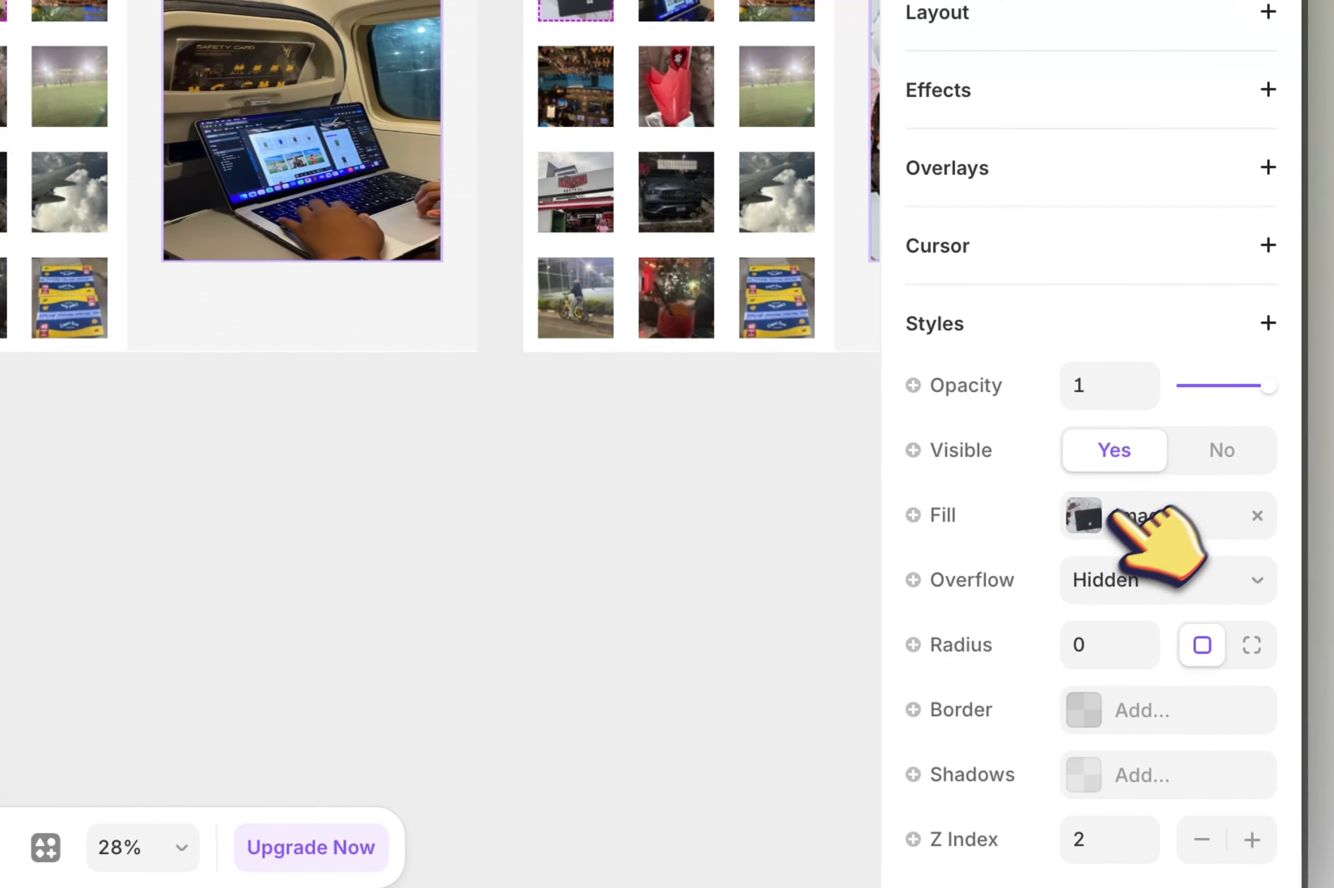
{"action": "left_click", "coordinate": [1223, 588]}
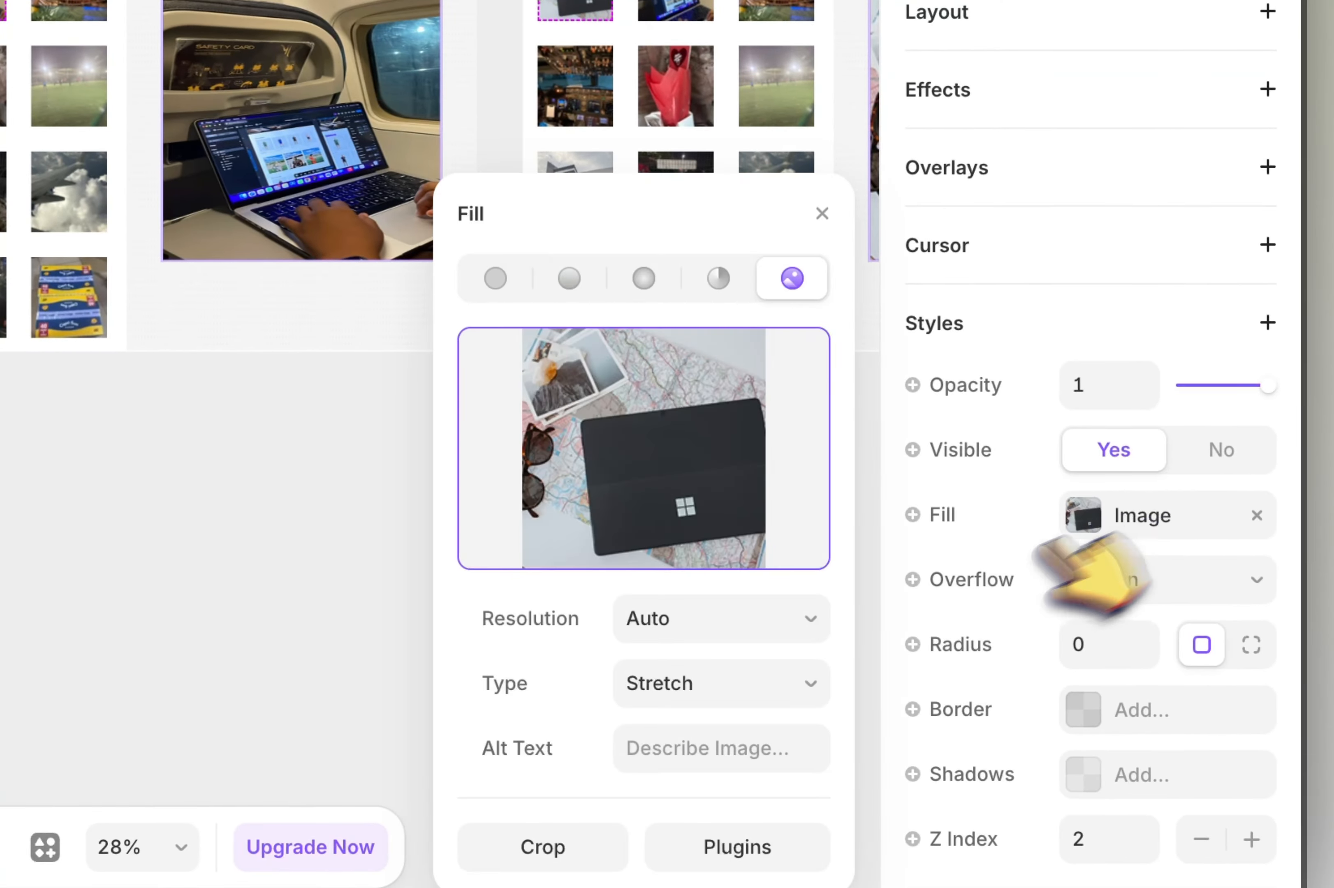
{"action": "left_click", "coordinate": [725, 600]}
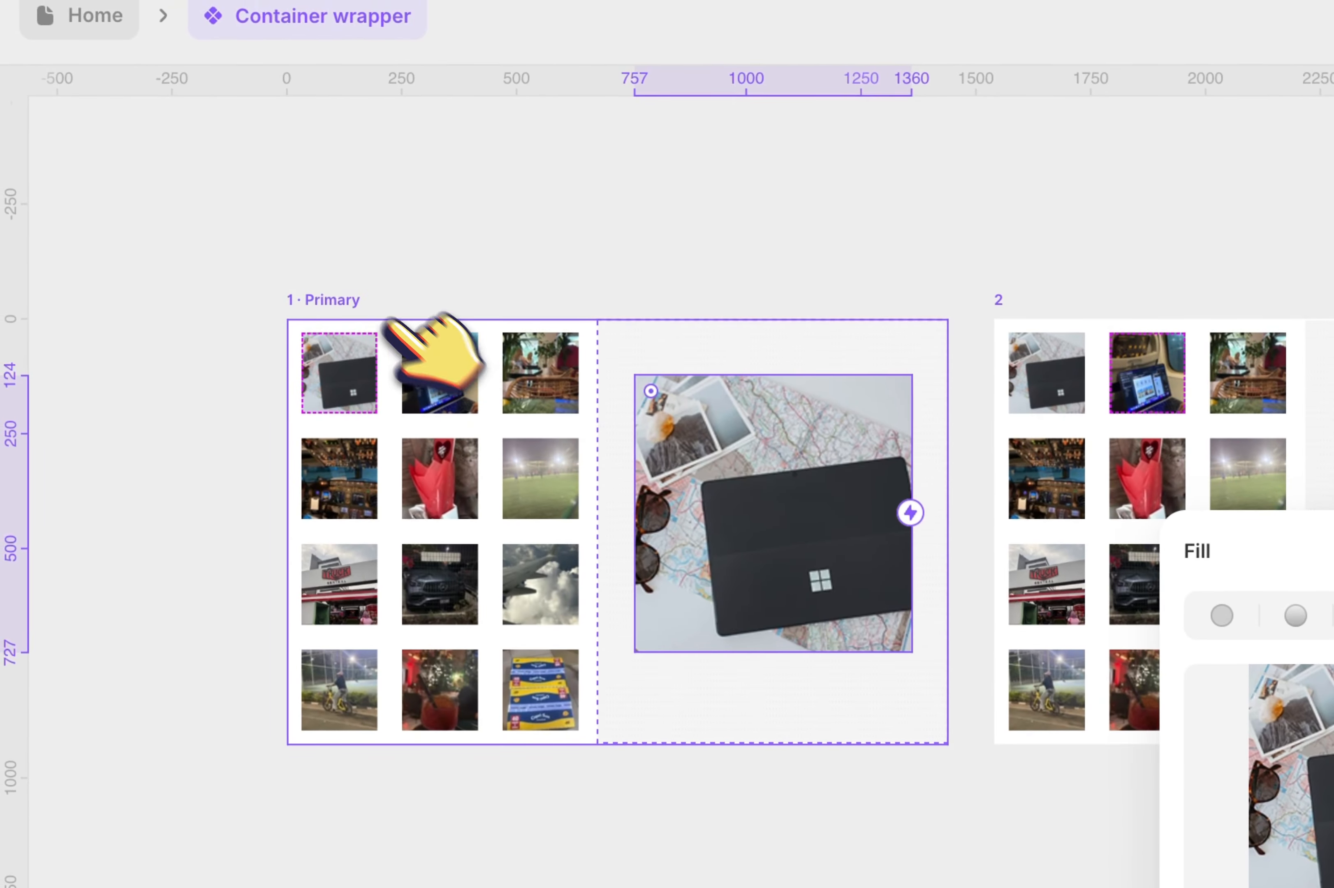
{"action": "left_click", "coordinate": [434, 313]}
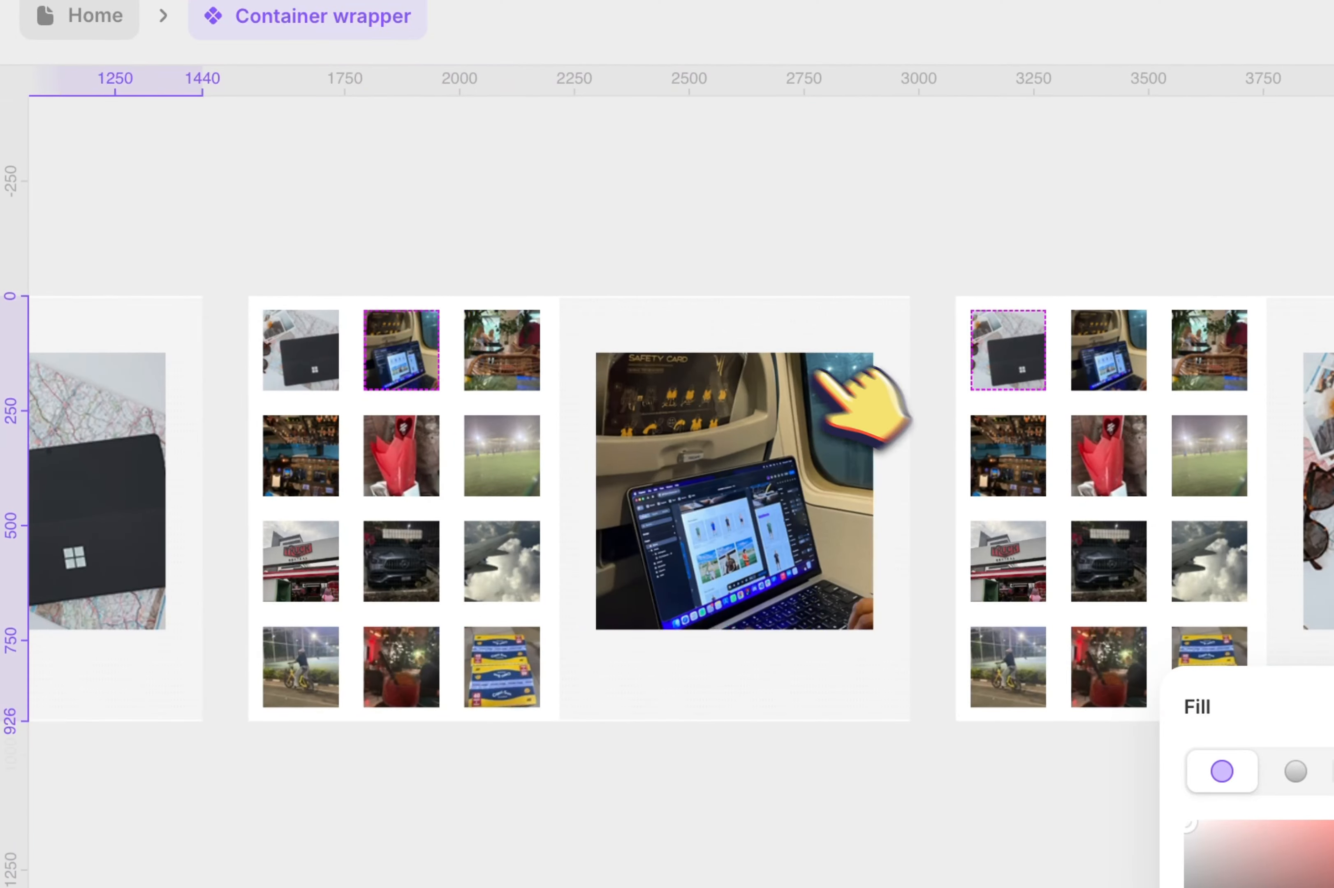
Step: Replace the large image fill in variant 3 with 6ACF8430-54B7-4360-B2BE-22C3D4326CEB.JPG from the recent files
{"action": "scroll", "coordinate": [884, 453], "scroll_direction": "right", "scroll_amount": 10}
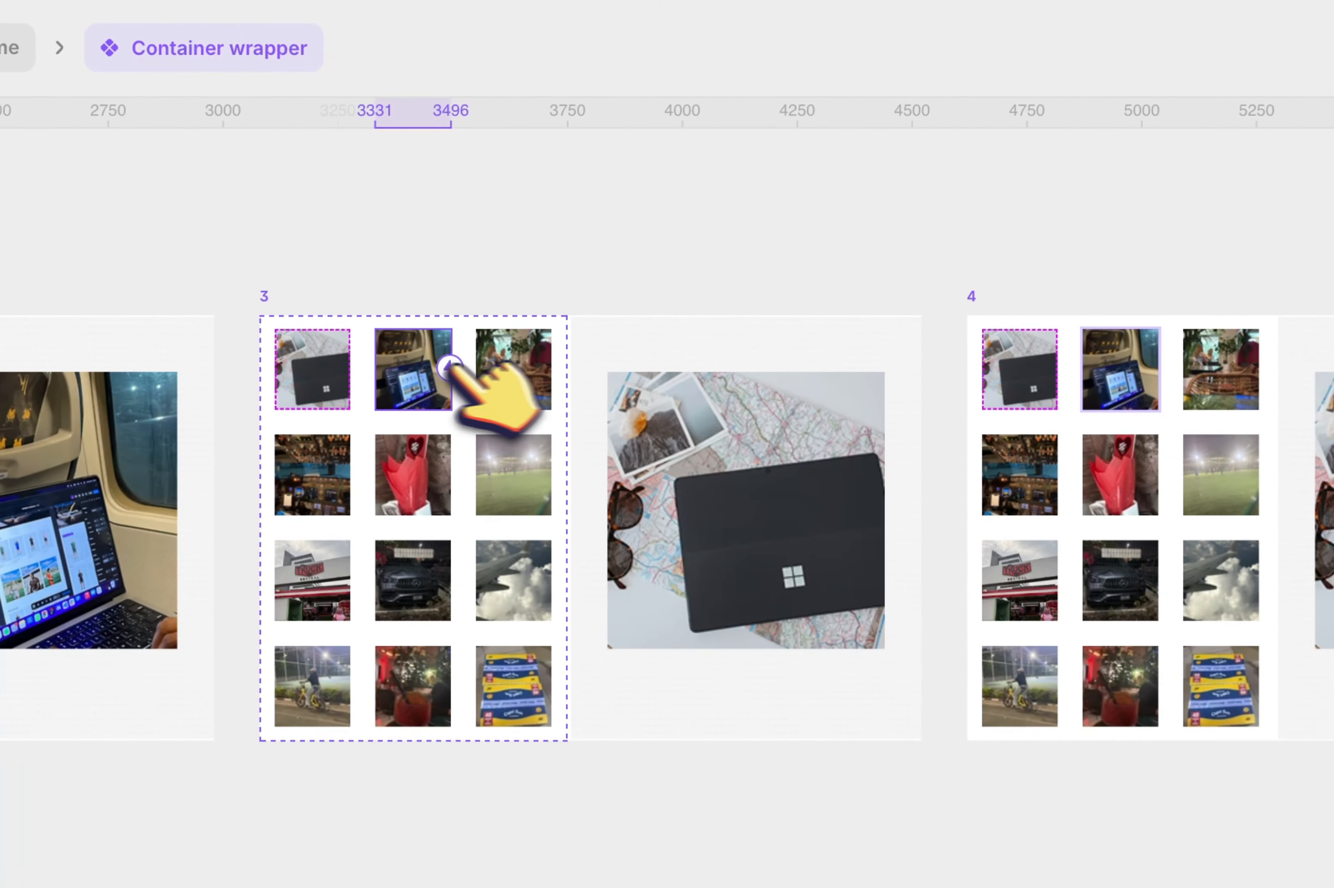
{"action": "left_click", "coordinate": [728, 505]}
{"action": "left_click", "coordinate": [1078, 322]}
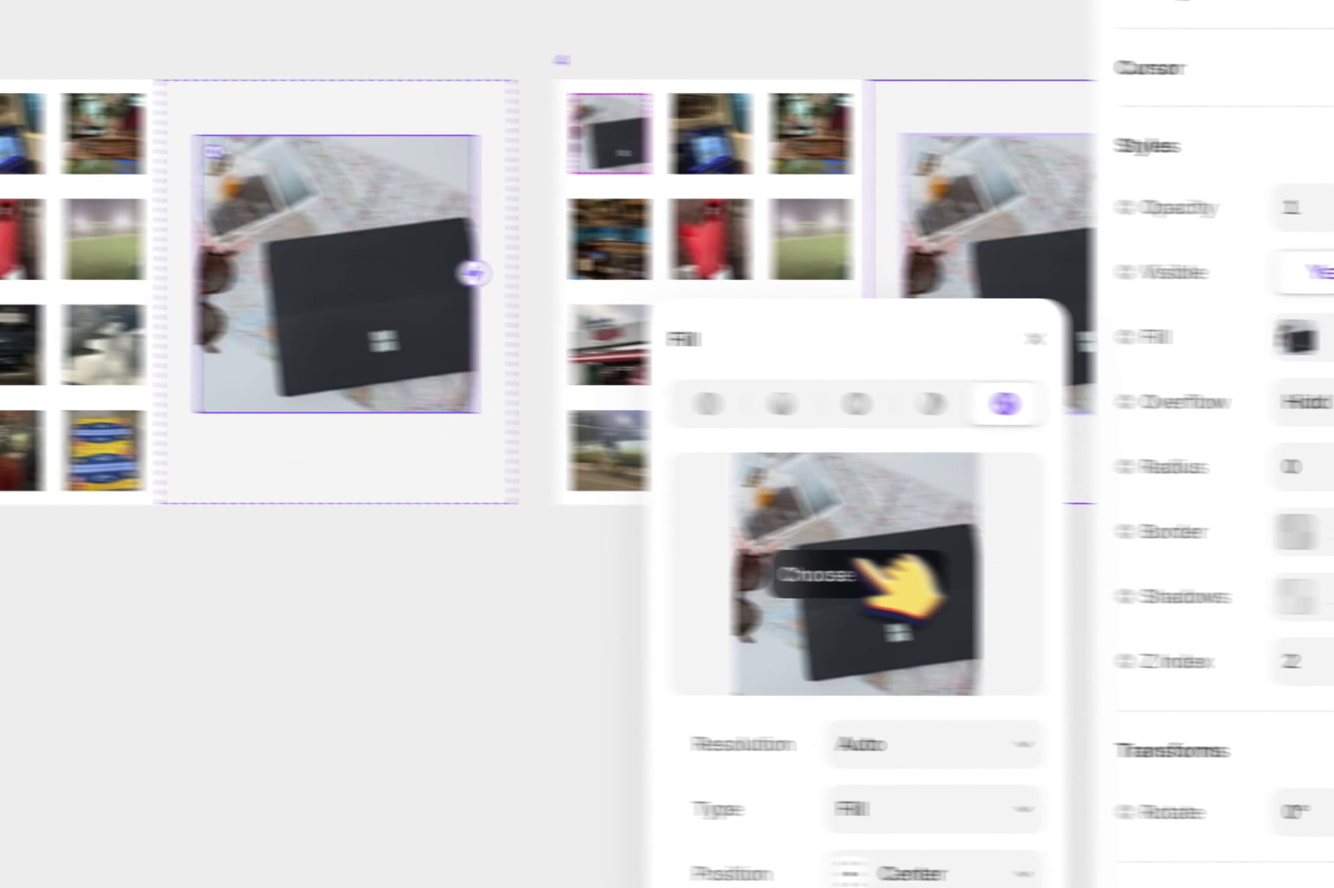
{"action": "left_click", "coordinate": [863, 574]}
{"action": "left_click", "coordinate": [238, 264]}
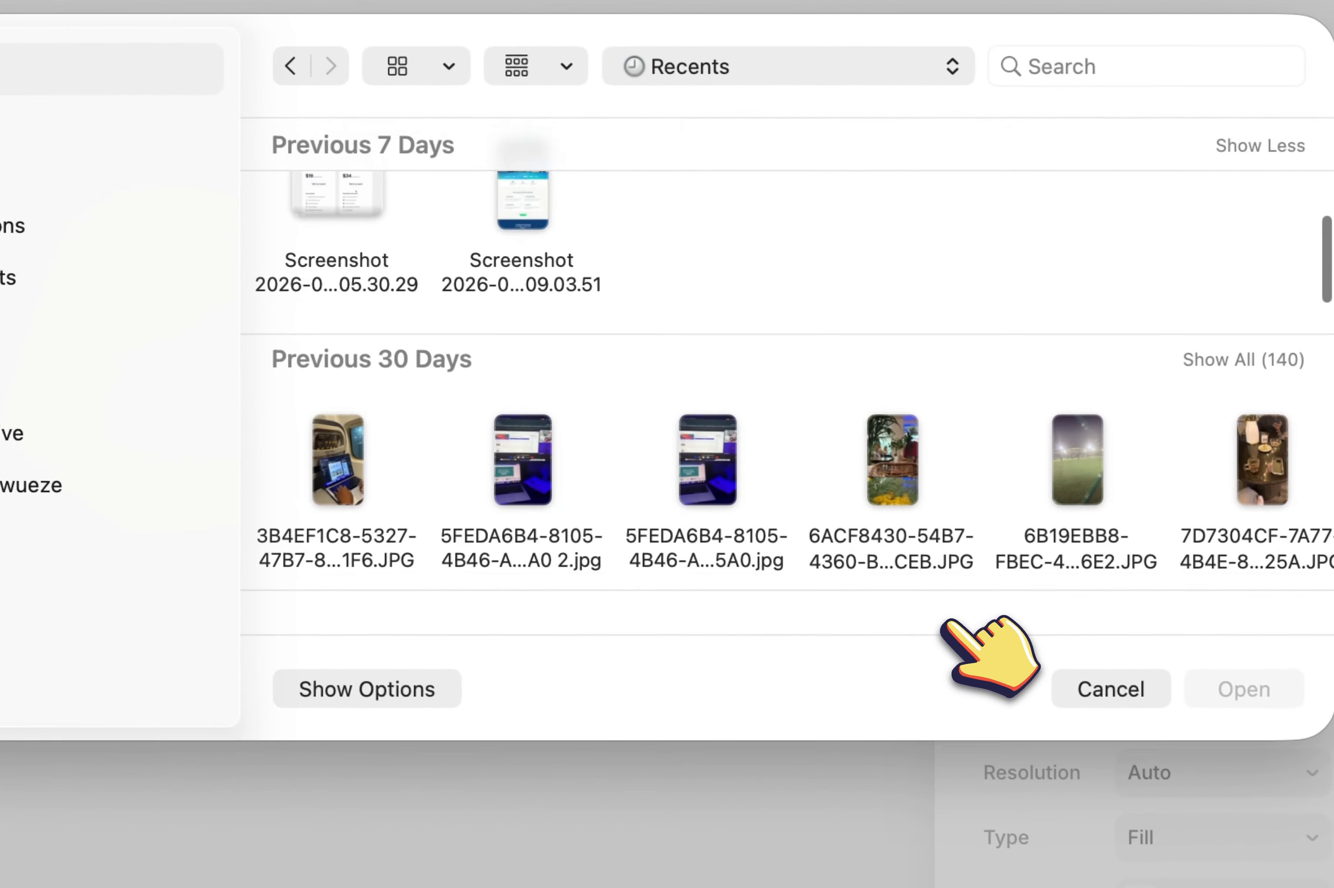
{"action": "double_click", "coordinate": [907, 359]}
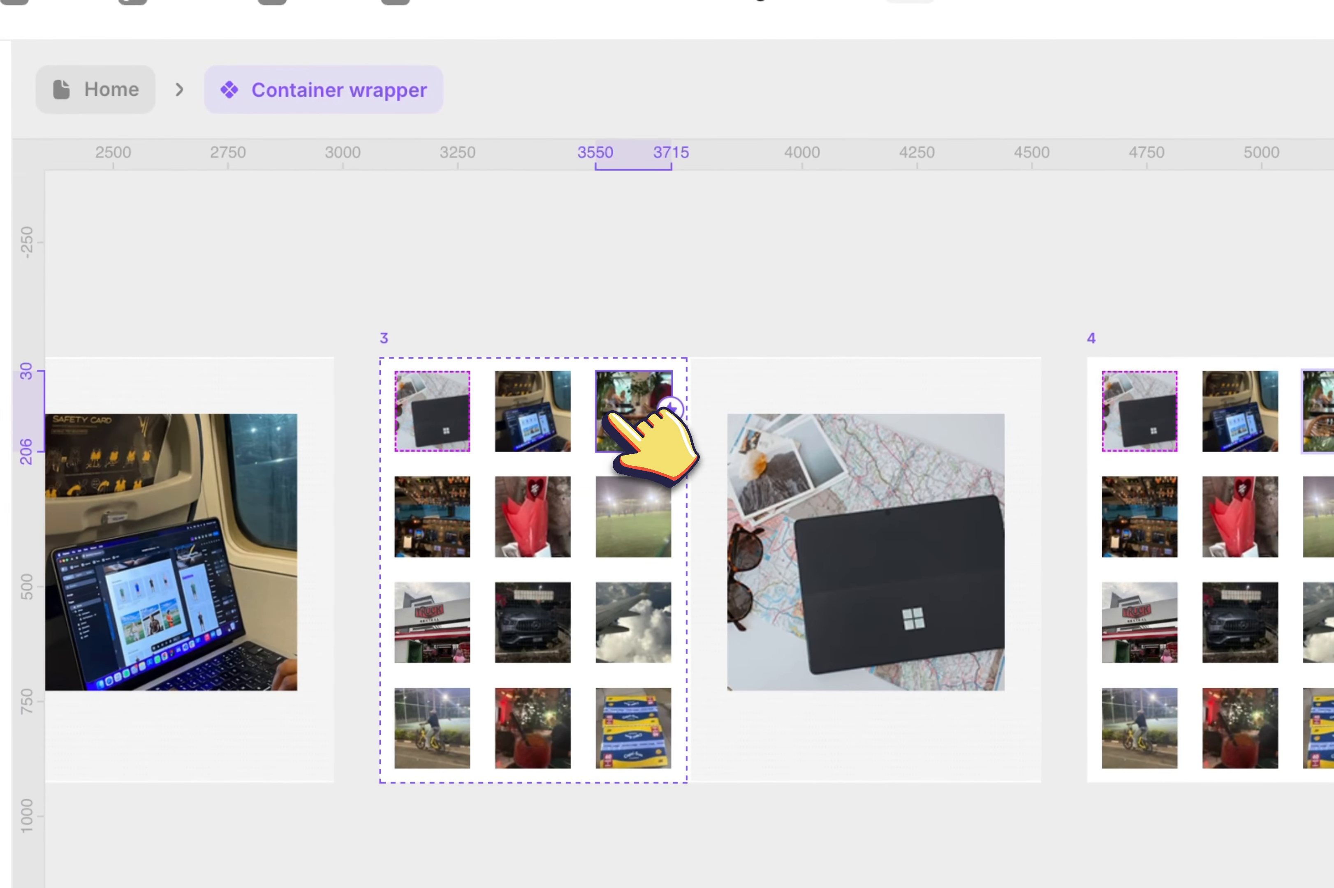
Step: In variants 3 and 4, return the first thumbnail to default and make the matching photo's thumbnail active
{"action": "left_click", "coordinate": [1216, 637]}
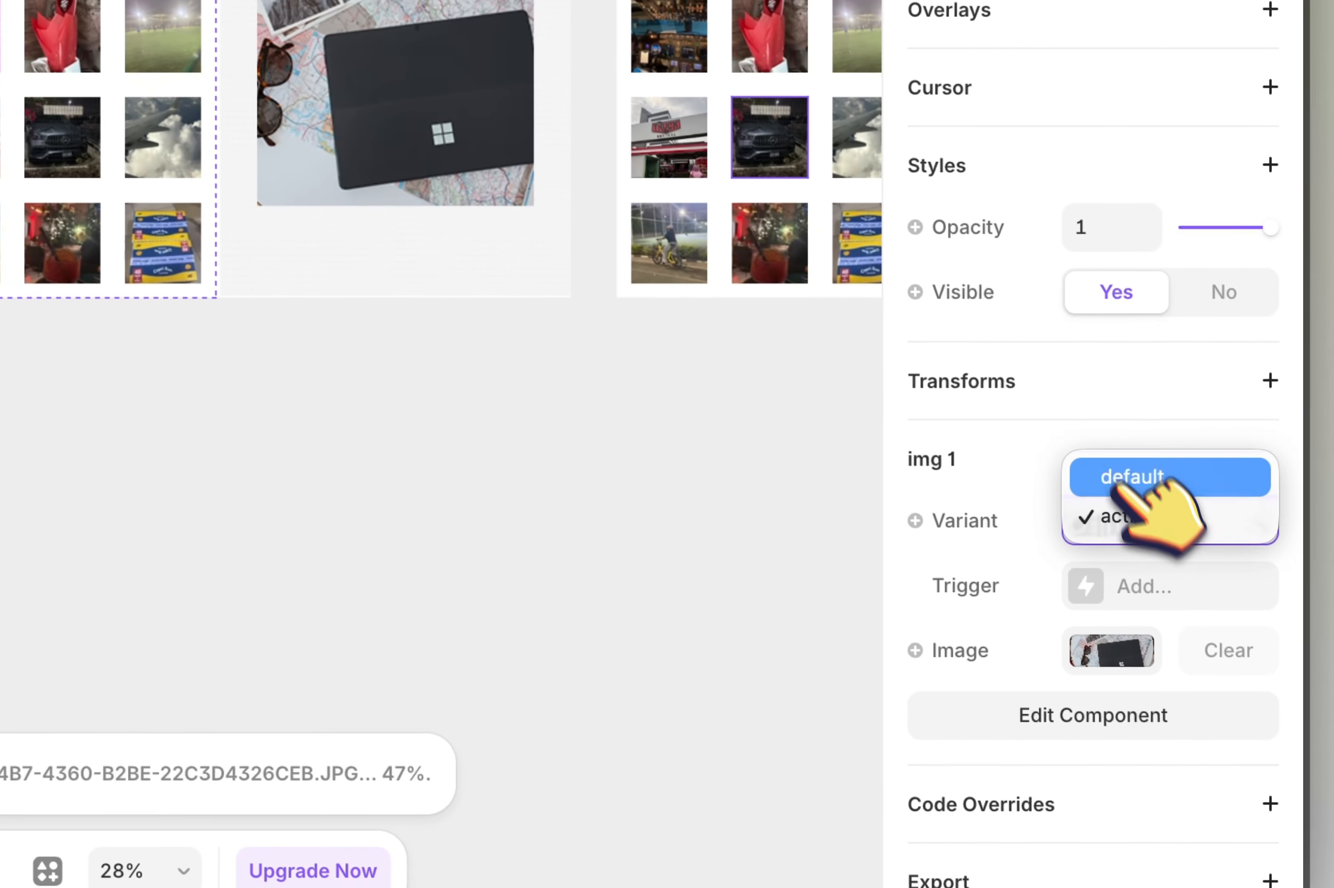
{"action": "left_click", "coordinate": [1320, 679]}
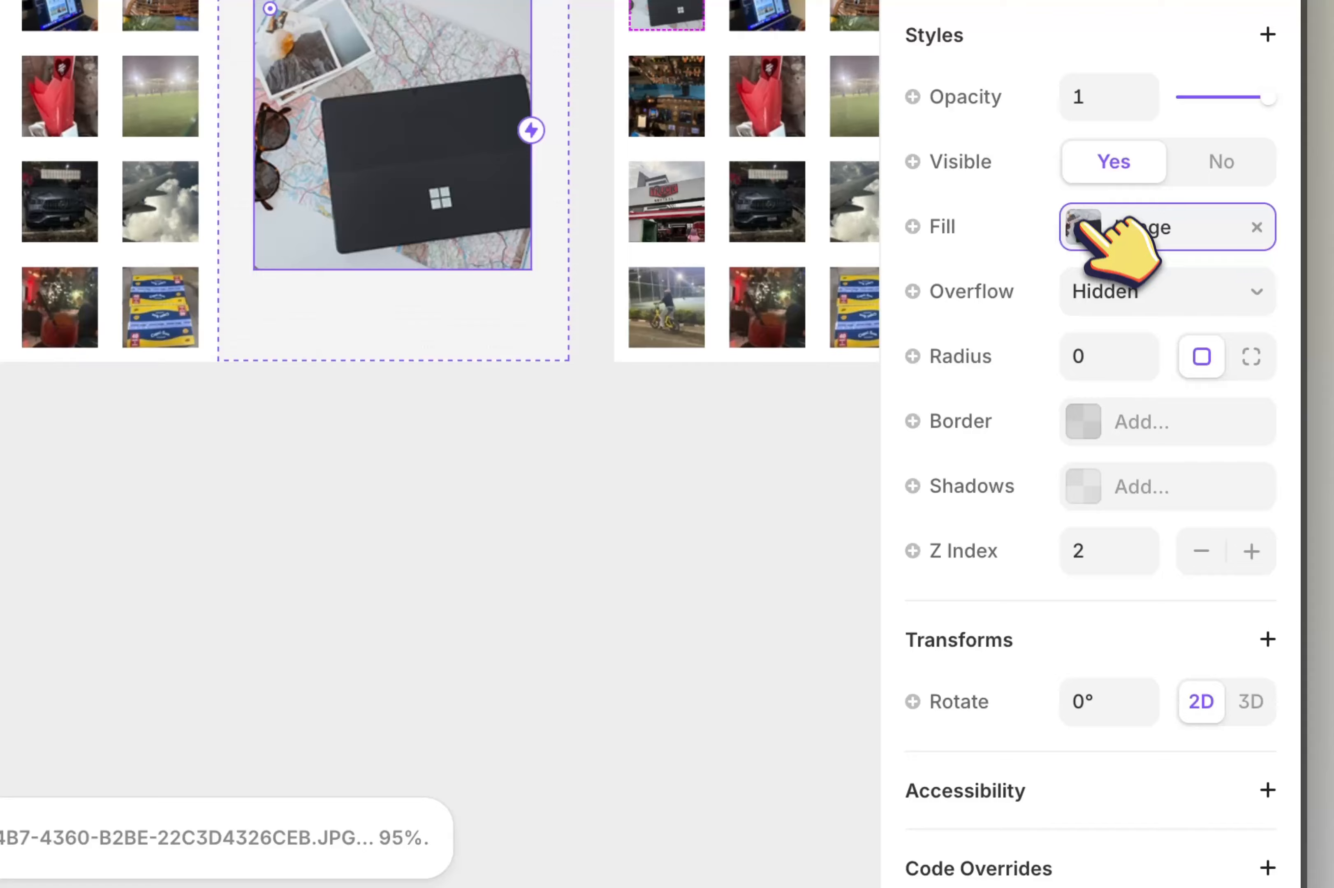
Step: Replace the large image fill in variant 4 with the cockpit photo 56DCED14-B726-4A2C-8D5F-A1847AFD7EDB.JPG
{"action": "left_click", "coordinate": [1082, 229]}
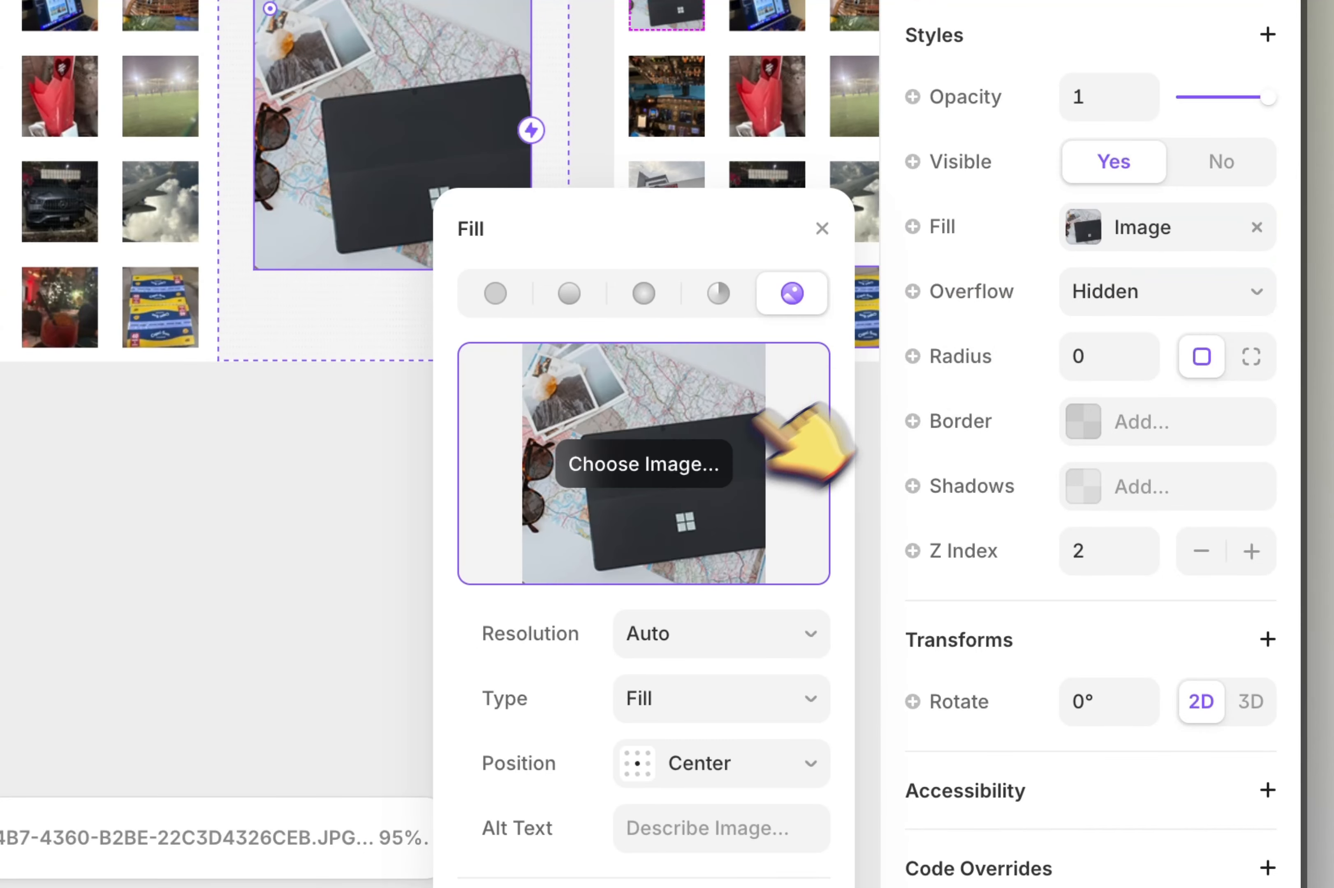
{"action": "left_click", "coordinate": [761, 425]}
{"action": "scroll", "coordinate": [1067, 728], "scroll_direction": "down", "scroll_amount": 10}
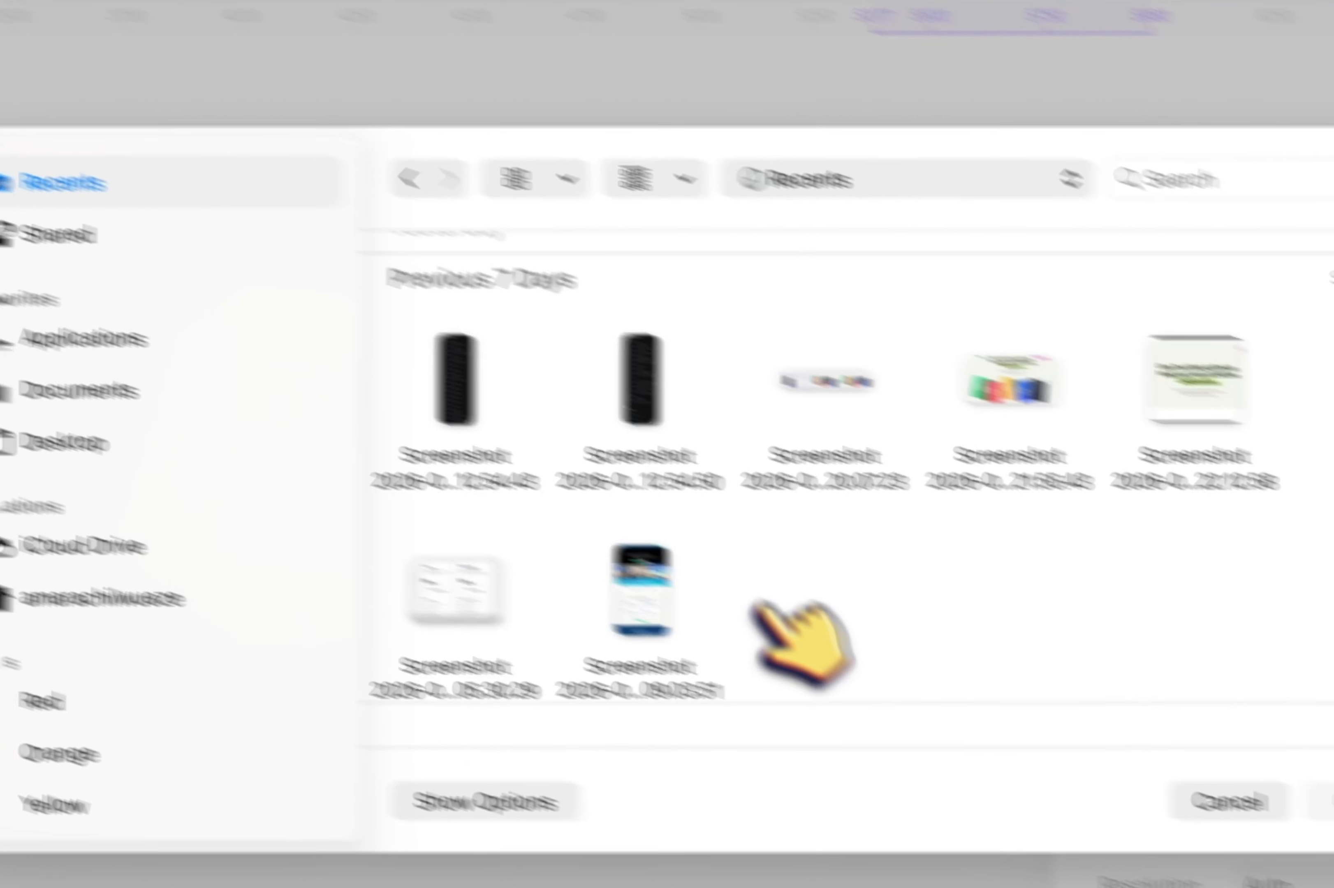
{"action": "double_click", "coordinate": [675, 312]}
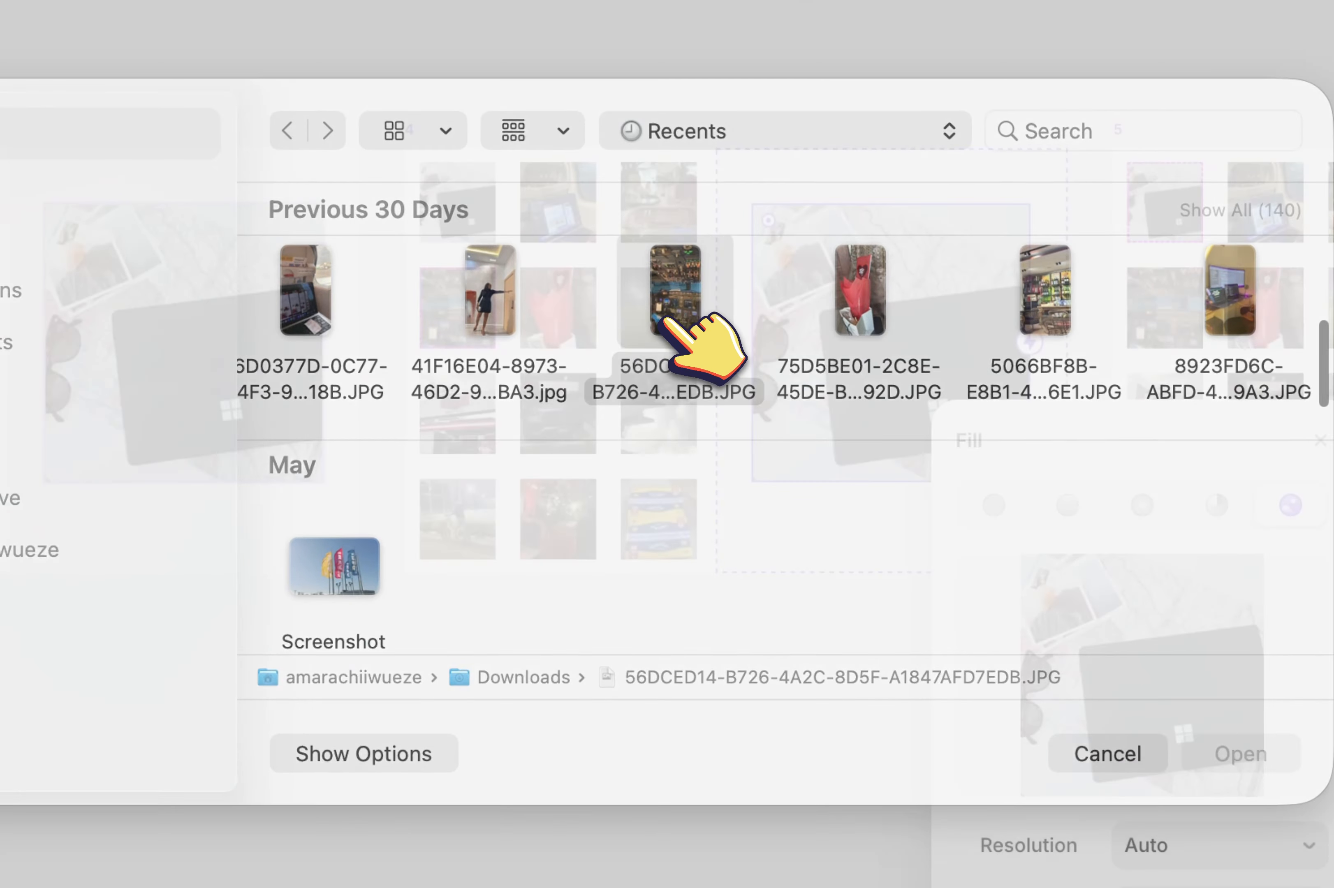
Step: In variant 5, return the first thumbnail to default and set the red bouquet thumbnail to active
{"action": "scroll", "coordinate": [660, 318], "scroll_direction": "right", "scroll_amount": 3}
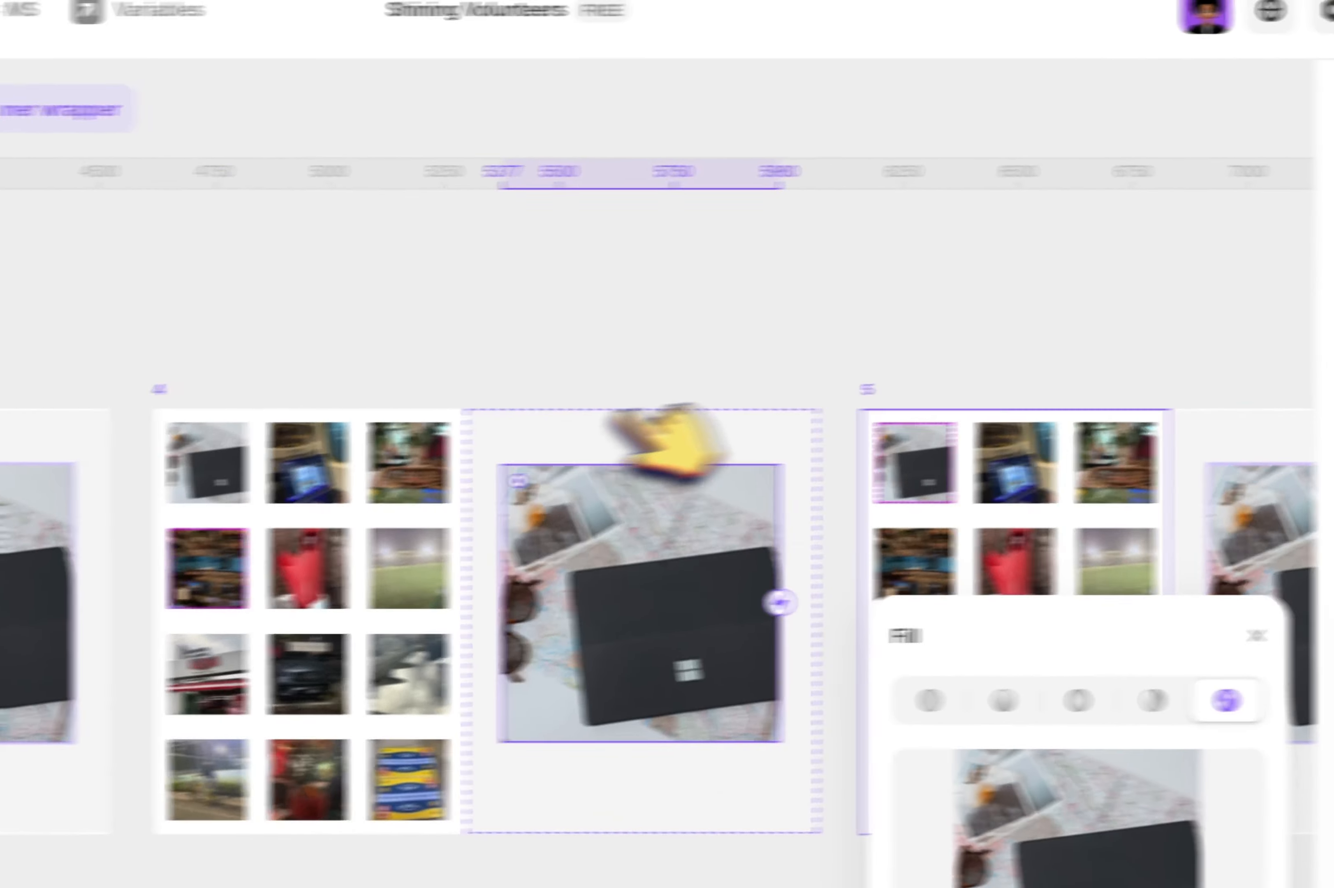
{"action": "scroll", "coordinate": [614, 419], "scroll_direction": "right", "scroll_amount": 4}
{"action": "left_click", "coordinate": [676, 429]}
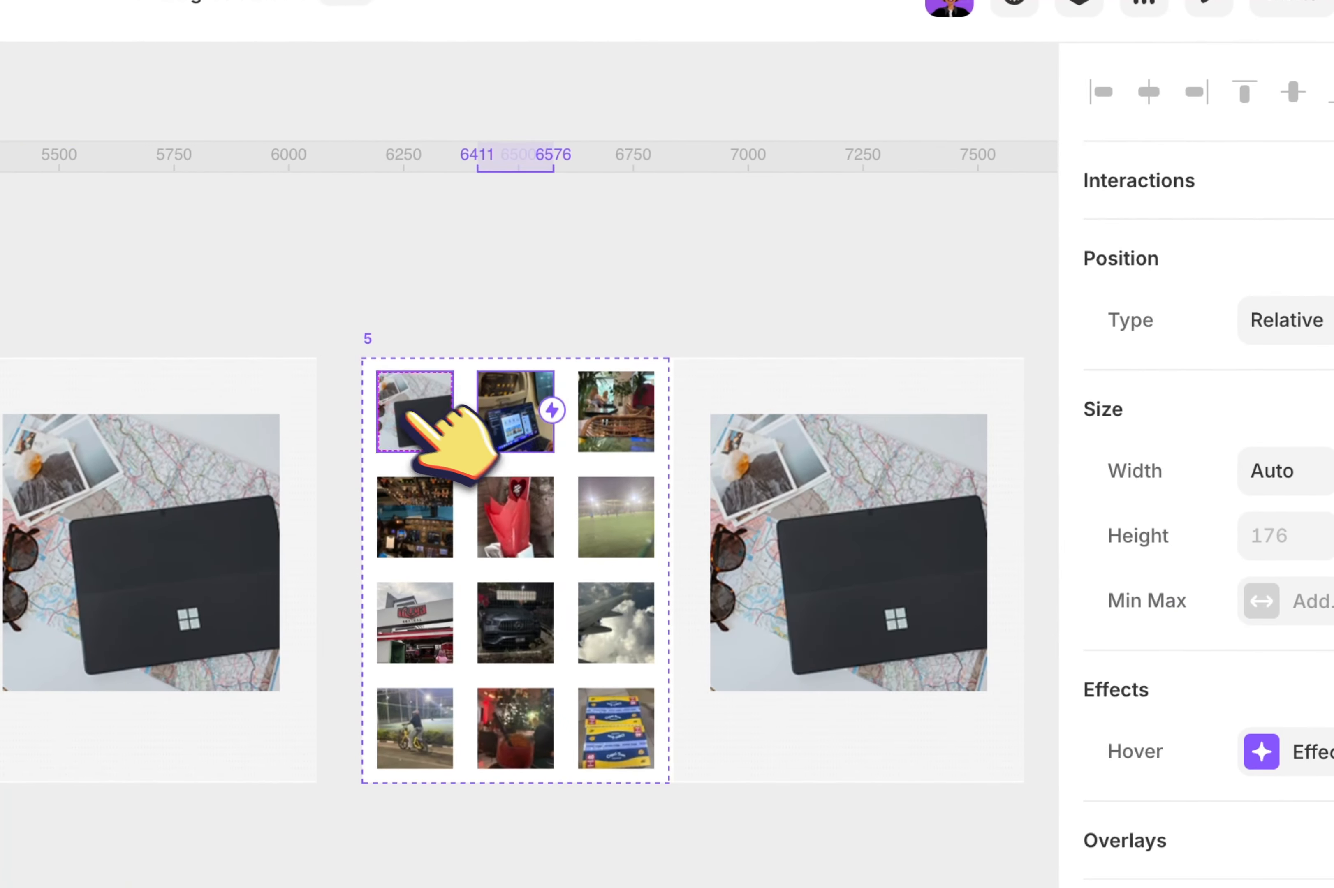
{"action": "scroll", "coordinate": [1142, 657], "scroll_direction": "down", "scroll_amount": 5}
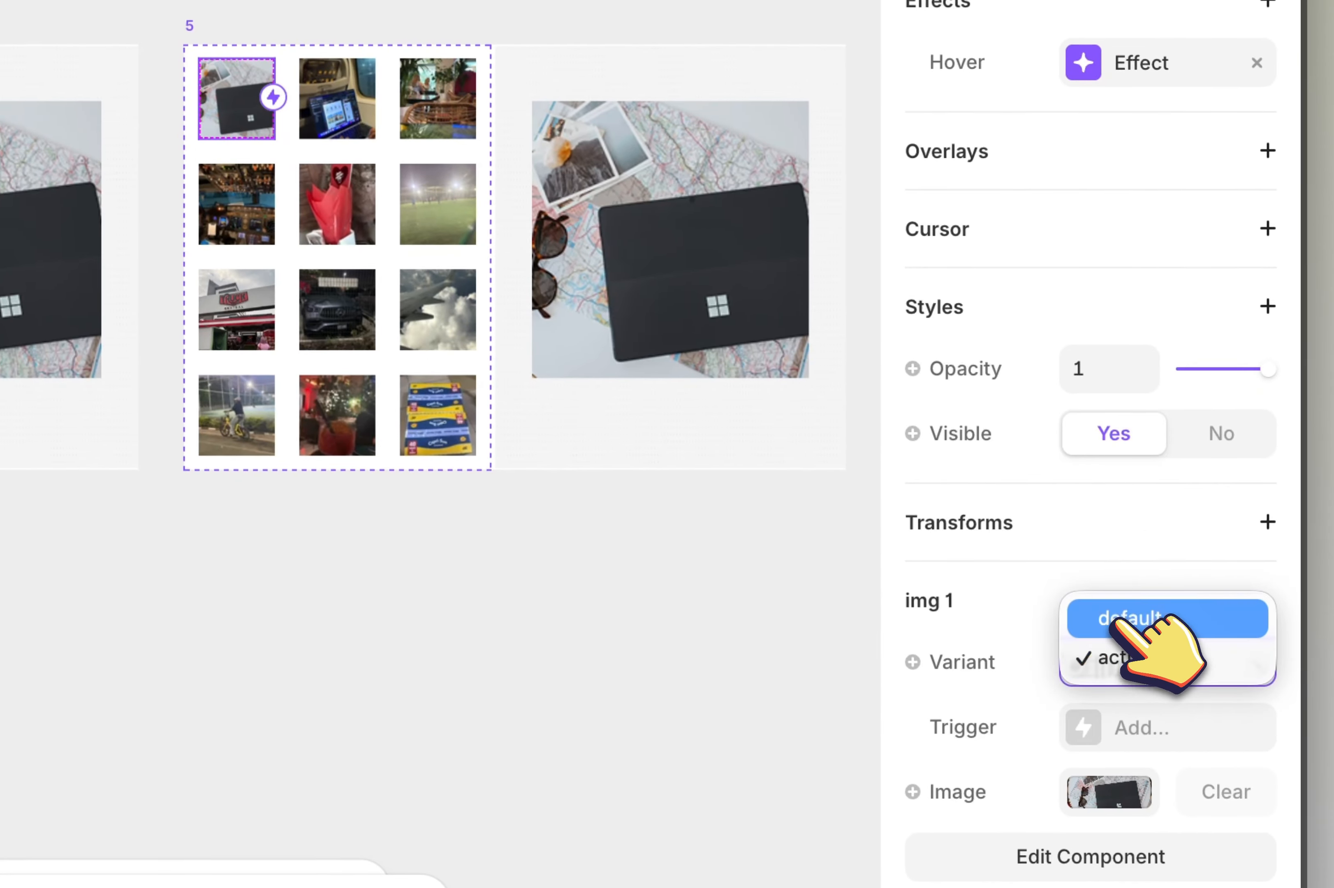
{"action": "left_click", "coordinate": [1125, 619]}
{"action": "left_click", "coordinate": [362, 211]}
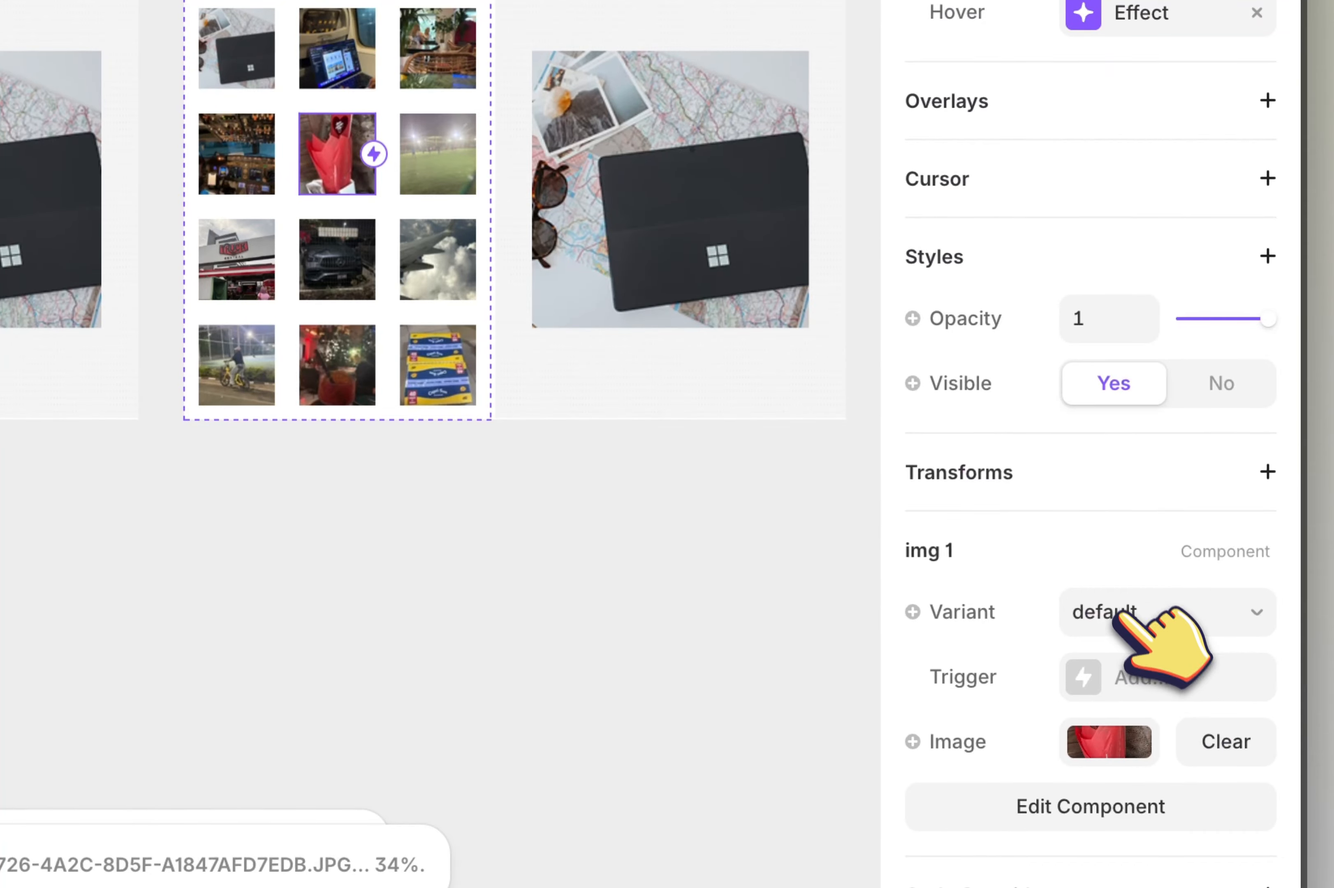
{"action": "left_click", "coordinate": [1108, 740]}
Step: Replace the large image fill in variant 5 with the red bouquet photo 75D5BE01-2C8E-45DE-BB1B-C7092623E92D.JPG from the recent files
{"action": "left_click", "coordinate": [780, 232]}
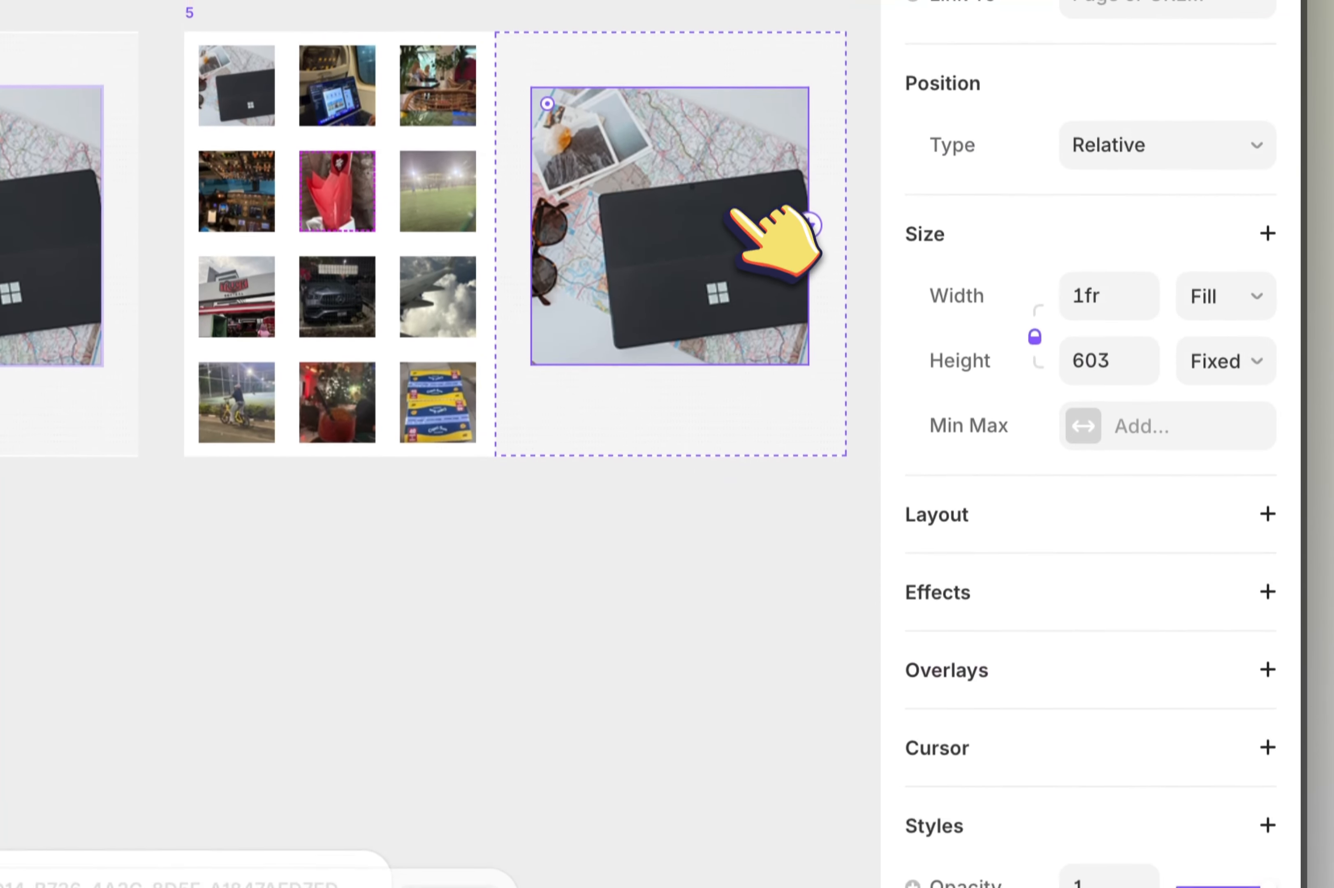
{"action": "scroll", "coordinate": [1192, 611], "scroll_direction": "down", "scroll_amount": 8}
{"action": "left_click", "coordinate": [1168, 577]}
{"action": "left_click", "coordinate": [642, 335]}
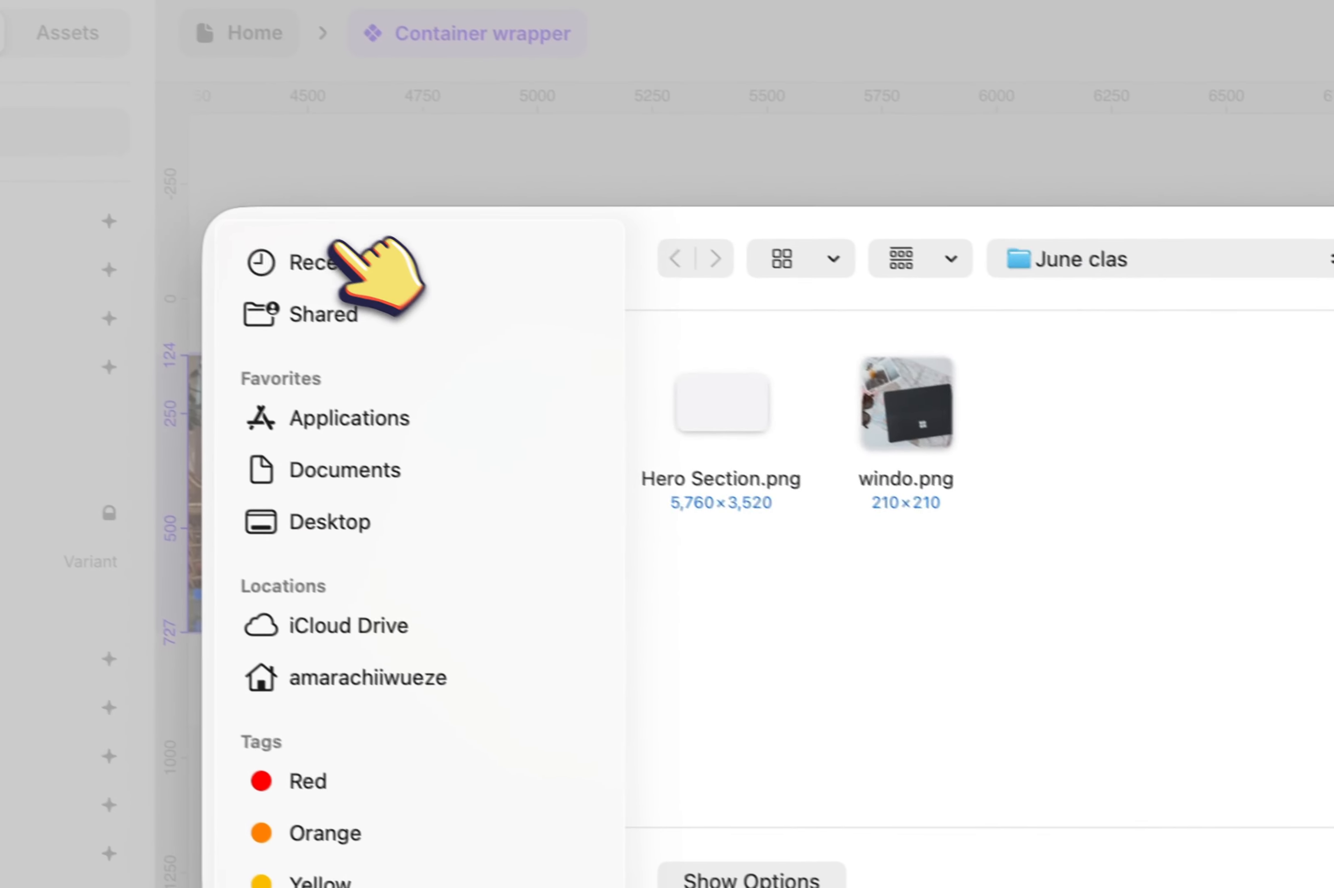
{"action": "left_click", "coordinate": [332, 252]}
{"action": "scroll", "coordinate": [568, 591], "scroll_direction": "down", "scroll_amount": 5}
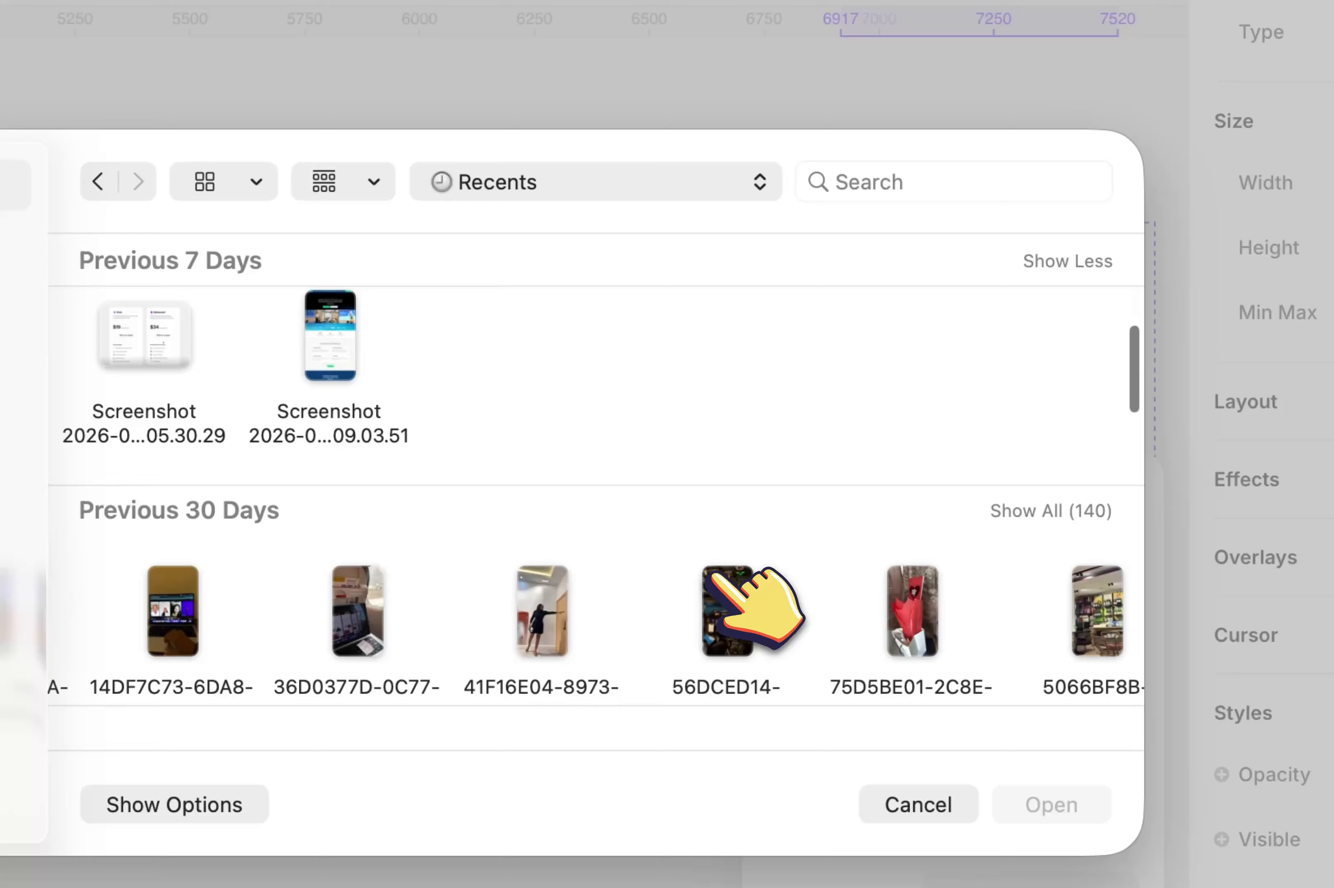
{"action": "scroll", "coordinate": [715, 577], "scroll_direction": "down", "scroll_amount": 2}
{"action": "scroll", "coordinate": [746, 591], "scroll_direction": "right", "scroll_amount": 2}
{"action": "left_click", "coordinate": [830, 611]}
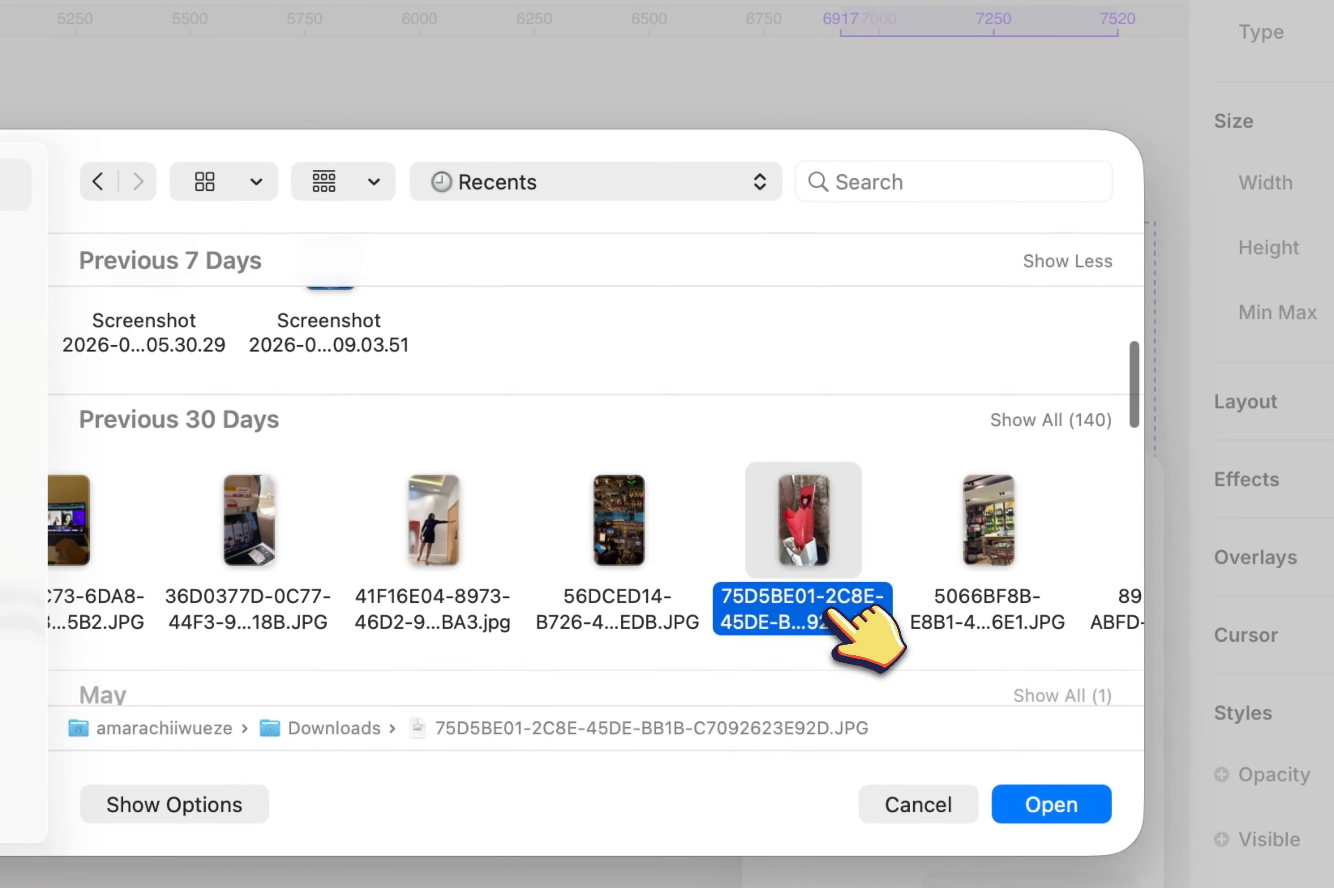
{"action": "double_click", "coordinate": [832, 385]}
Step: In variant 6, set the football field thumbnail to active
{"action": "scroll", "coordinate": [625, 387], "scroll_direction": "right", "scroll_amount": 10}
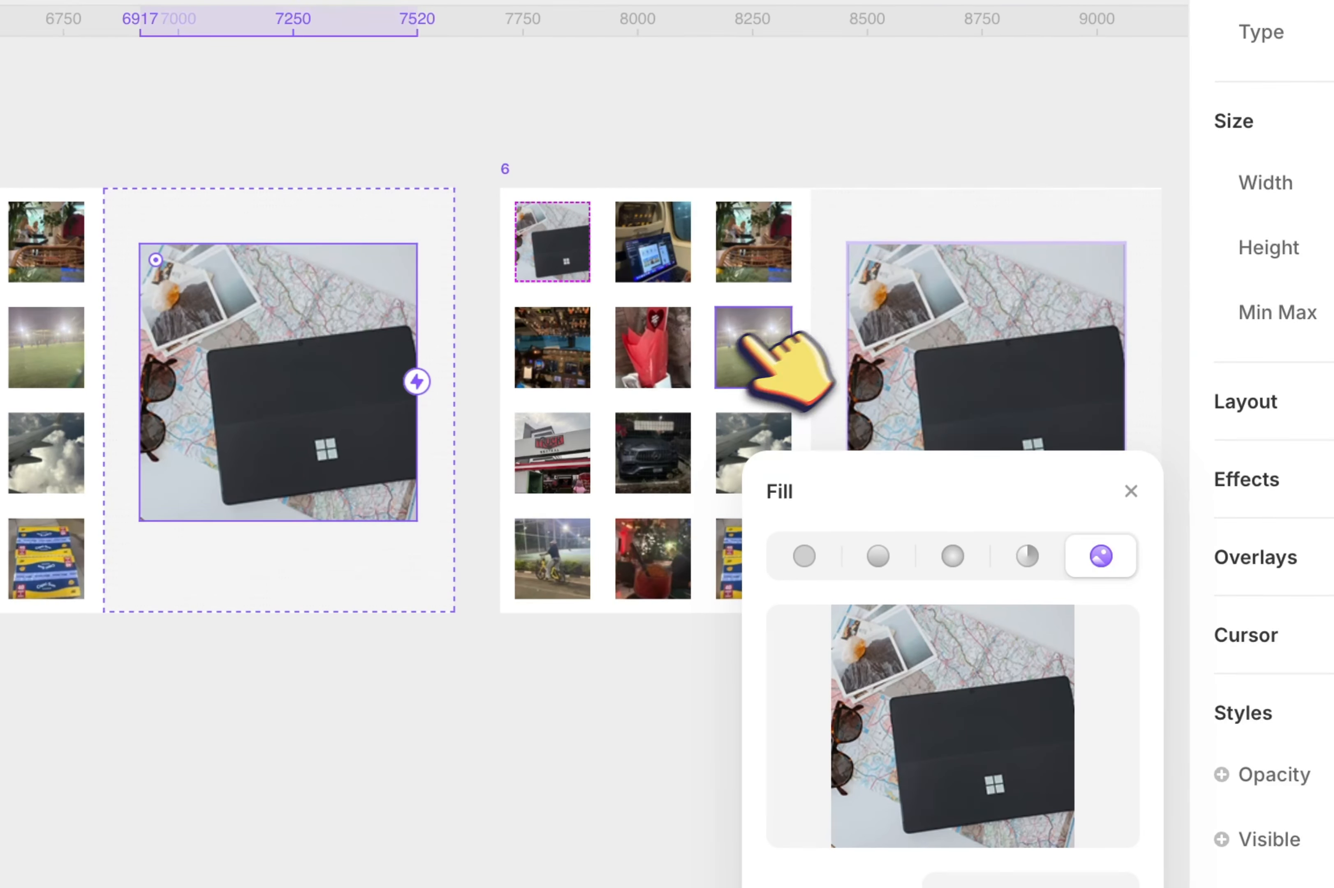
{"action": "left_click", "coordinate": [741, 339]}
{"action": "scroll", "coordinate": [1120, 582], "scroll_direction": "down", "scroll_amount": 6}
{"action": "left_click", "coordinate": [1127, 592]}
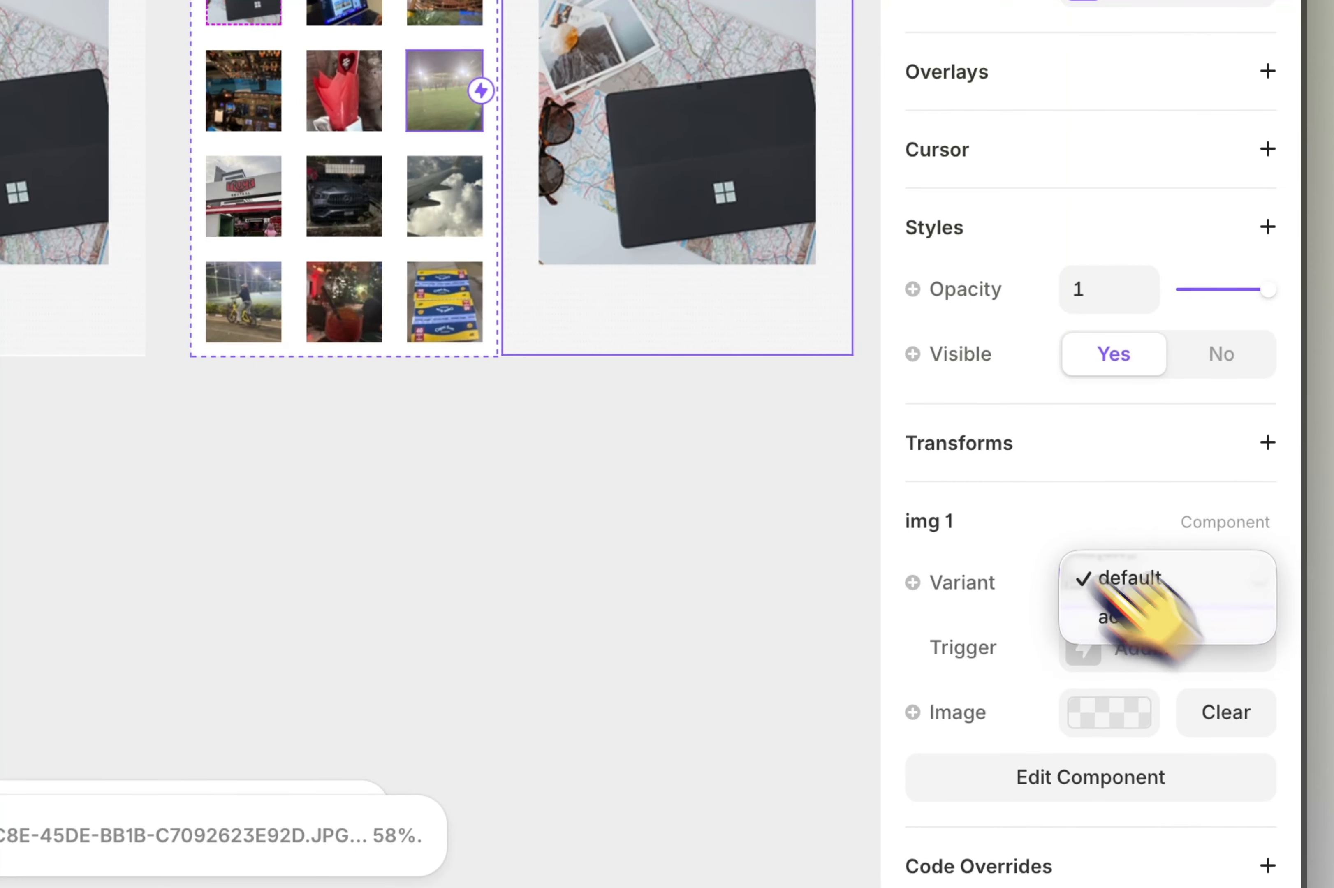
{"action": "left_click", "coordinate": [1117, 617]}
Step: Replace the large image fill in variant 6 with the football field photo 6B19EBB8-FBEC-4CBB-A8F2-1A08891F16E2.JPG from the recent files
{"action": "left_click", "coordinate": [971, 446]}
{"action": "left_click", "coordinate": [1082, 797]}
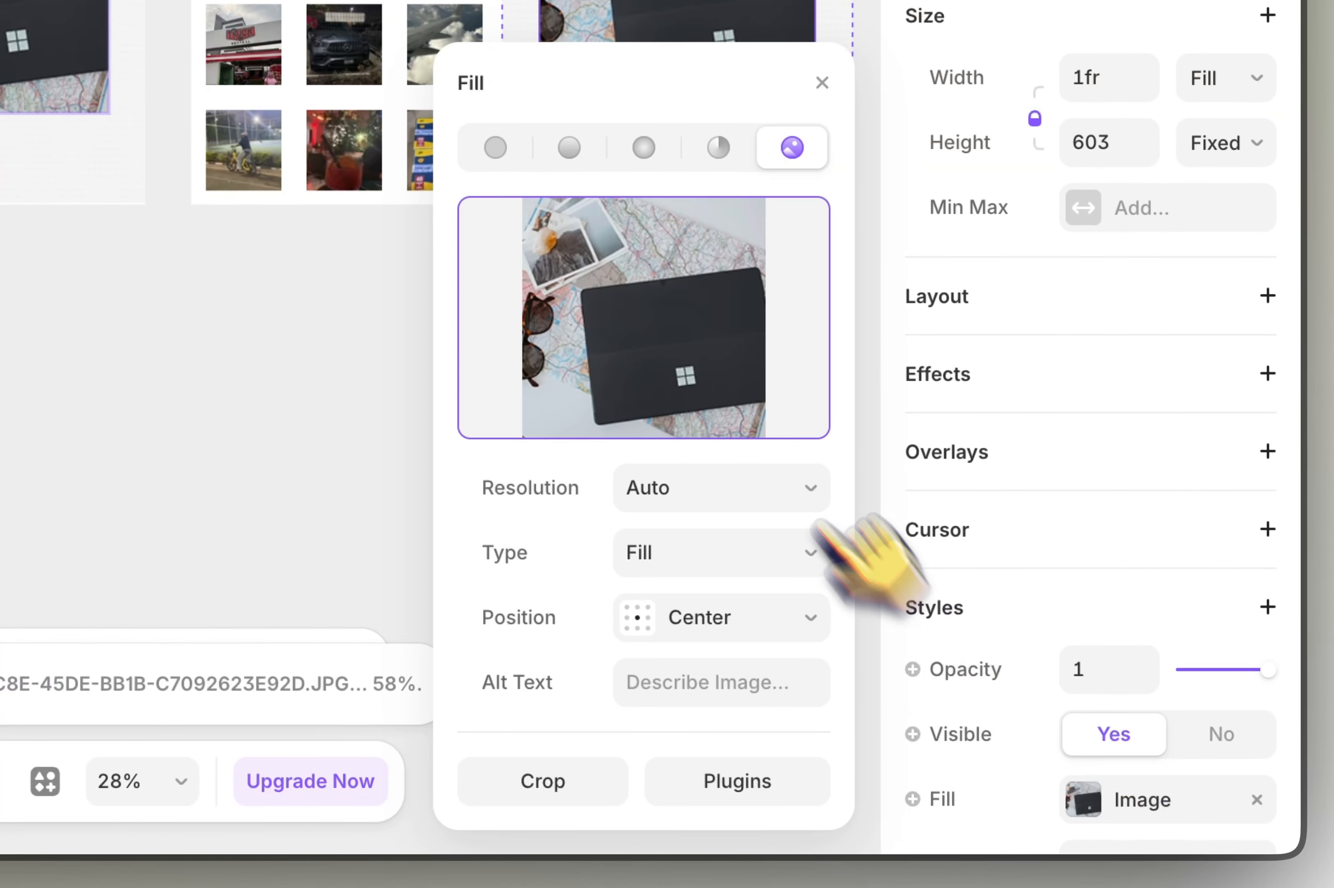
{"action": "left_click", "coordinate": [671, 310]}
{"action": "left_click", "coordinate": [344, 285]}
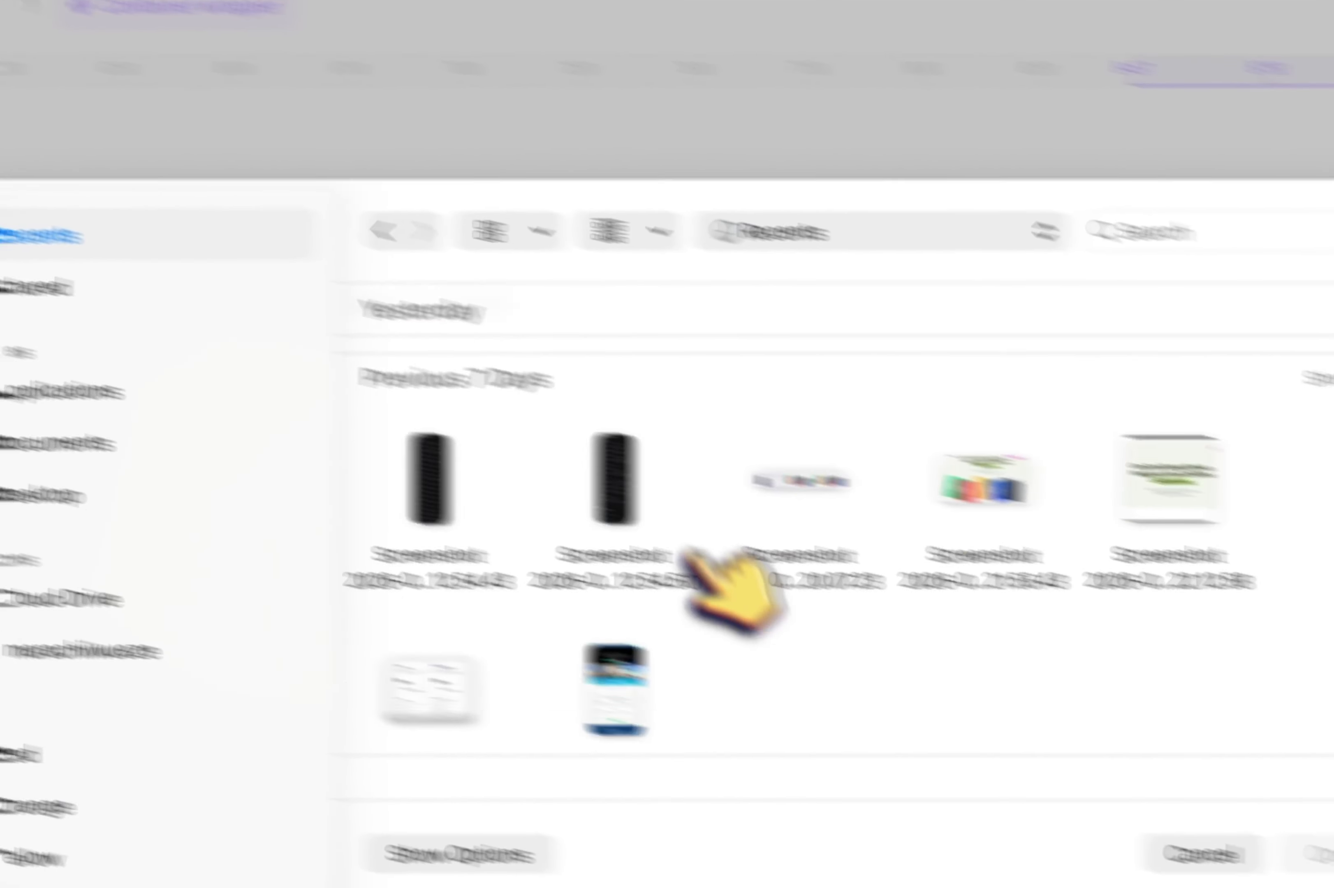
{"action": "scroll", "coordinate": [634, 594], "scroll_direction": "down", "scroll_amount": 5}
{"action": "double_click", "coordinate": [978, 505]}
Step: Replace the large image fill in variant 7 with the storefront photo from the recent files
{"action": "scroll", "coordinate": [498, 288], "scroll_direction": "right", "scroll_amount": 12}
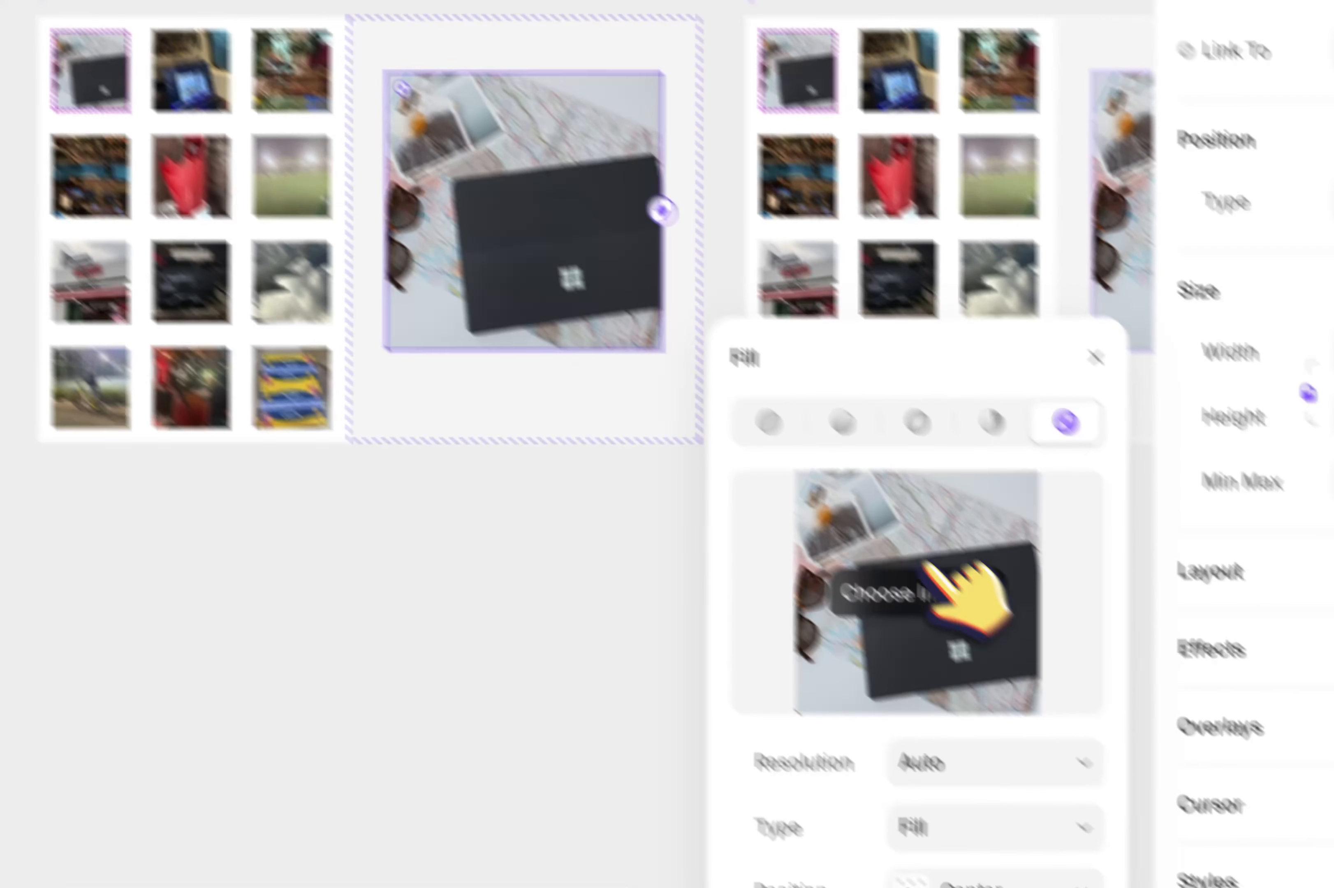
{"action": "left_click", "coordinate": [1094, 709]}
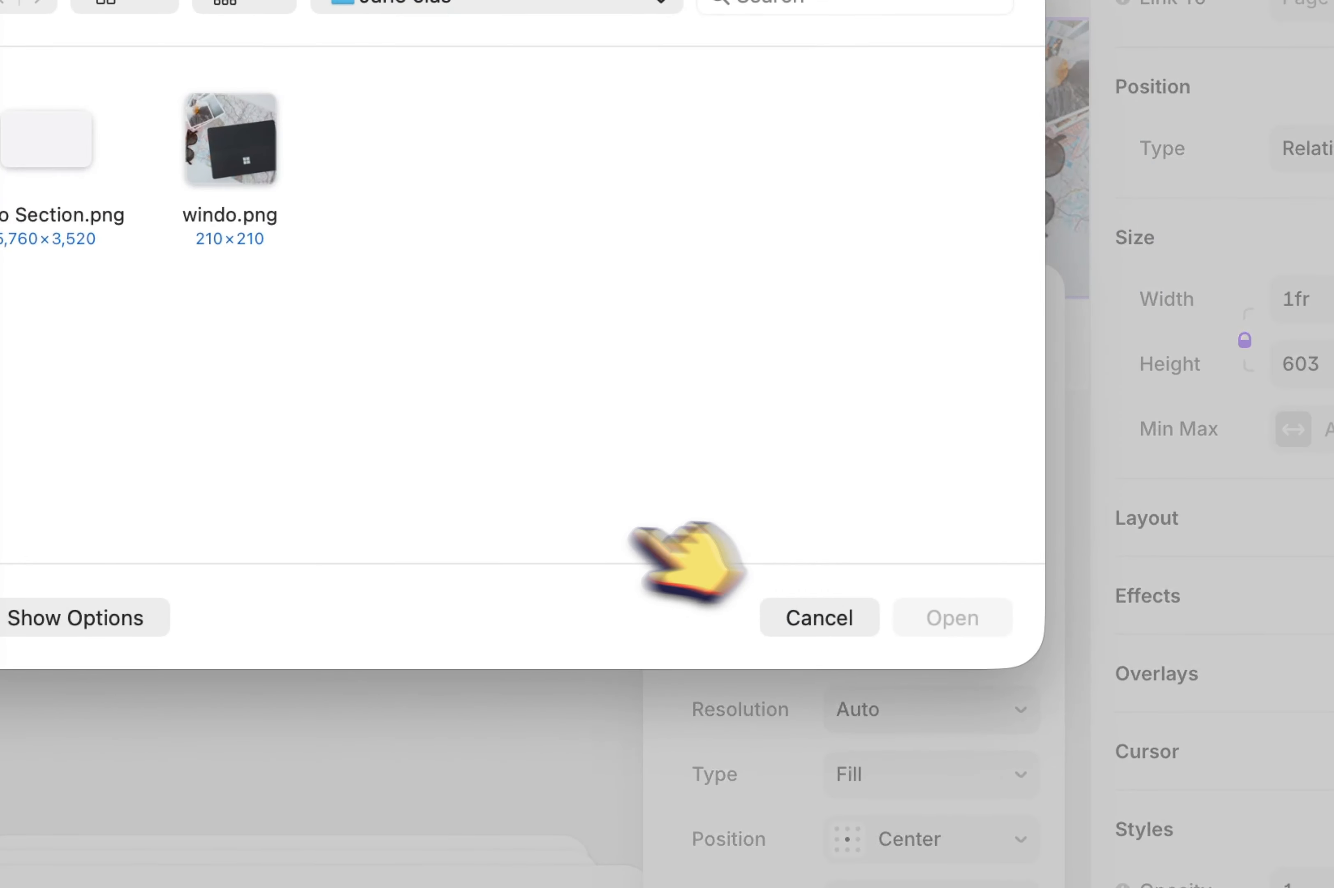
{"action": "left_click", "coordinate": [307, 225]}
{"action": "scroll", "coordinate": [1104, 616], "scroll_direction": "down", "scroll_amount": 6}
{"action": "scroll", "coordinate": [1174, 628], "scroll_direction": "right", "scroll_amount": 10}
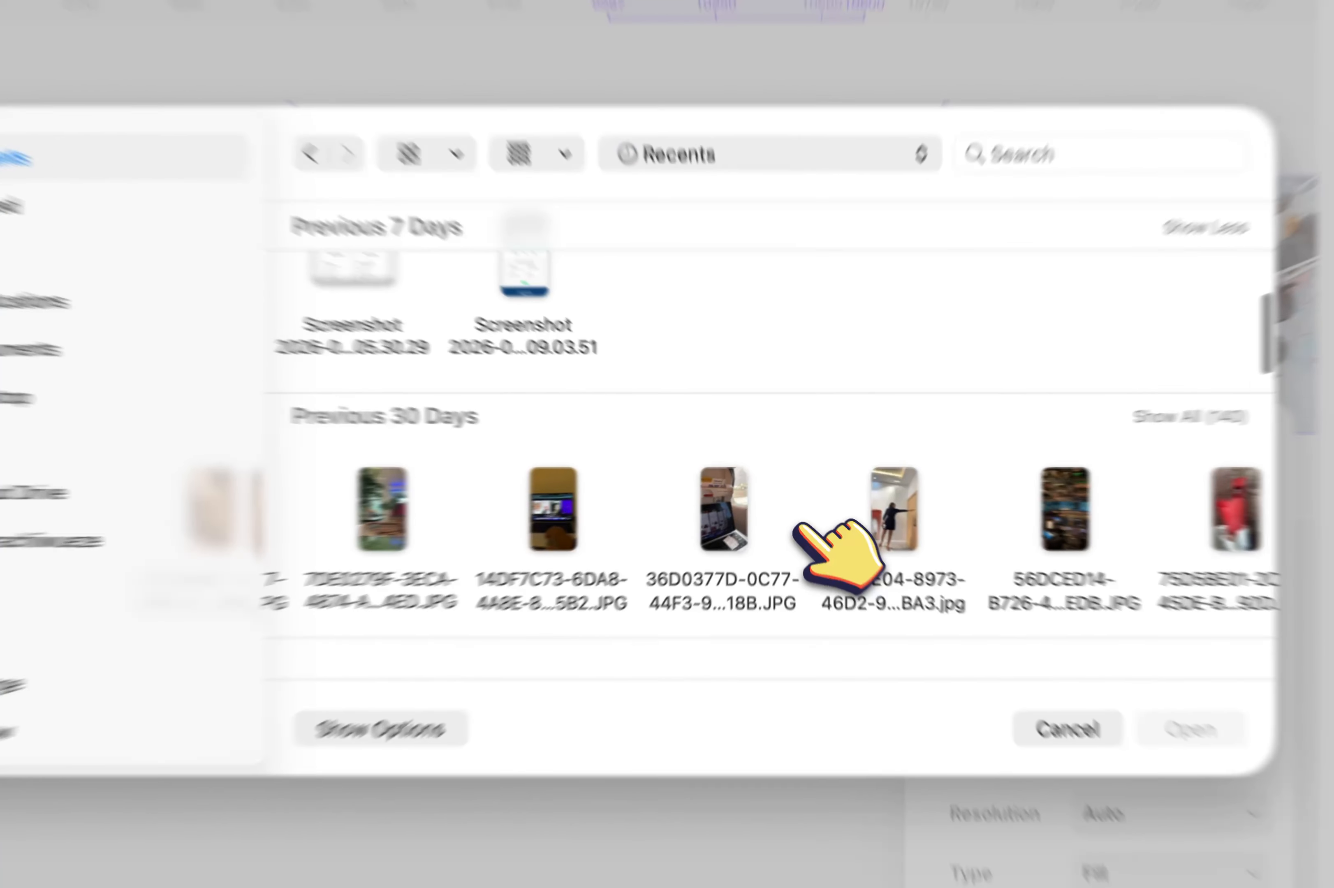
{"action": "scroll", "coordinate": [801, 528], "scroll_direction": "right", "scroll_amount": 10}
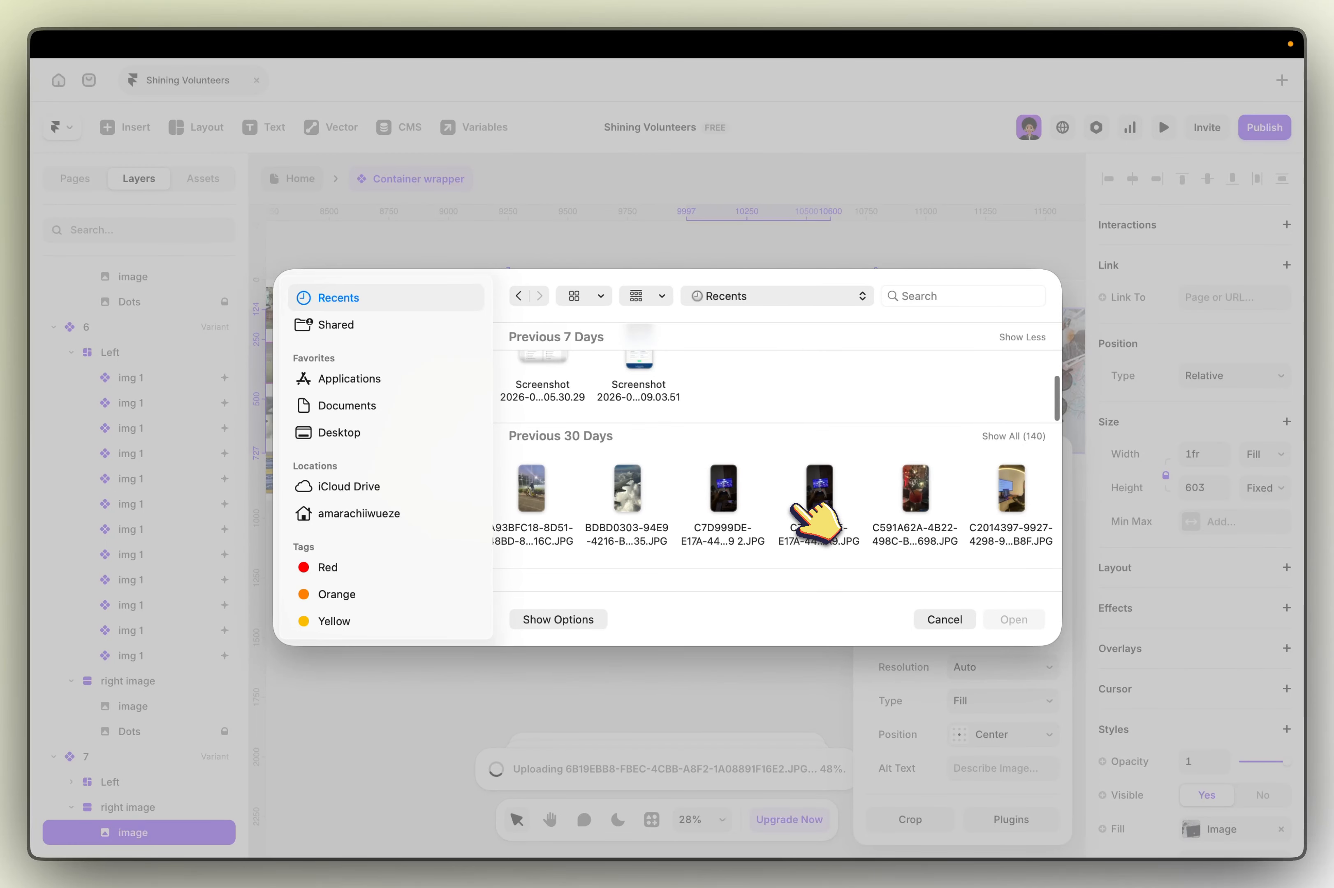
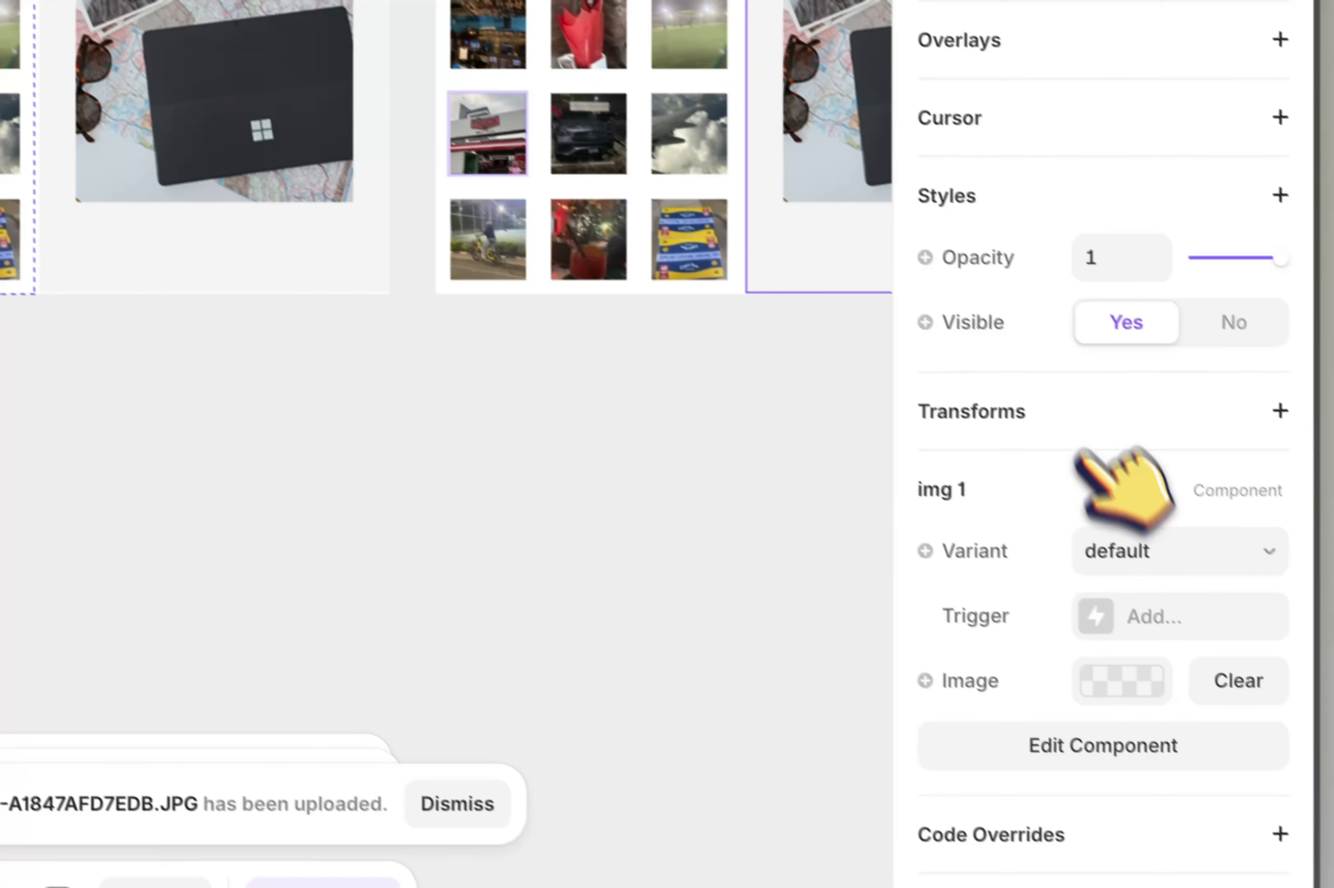
Step: Set the storefront thumbnail in variant 7 to active and return the first thumbnails of variants 6 and 7 to default
{"action": "left_click", "coordinate": [1142, 548]}
{"action": "left_click", "coordinate": [1119, 570]}
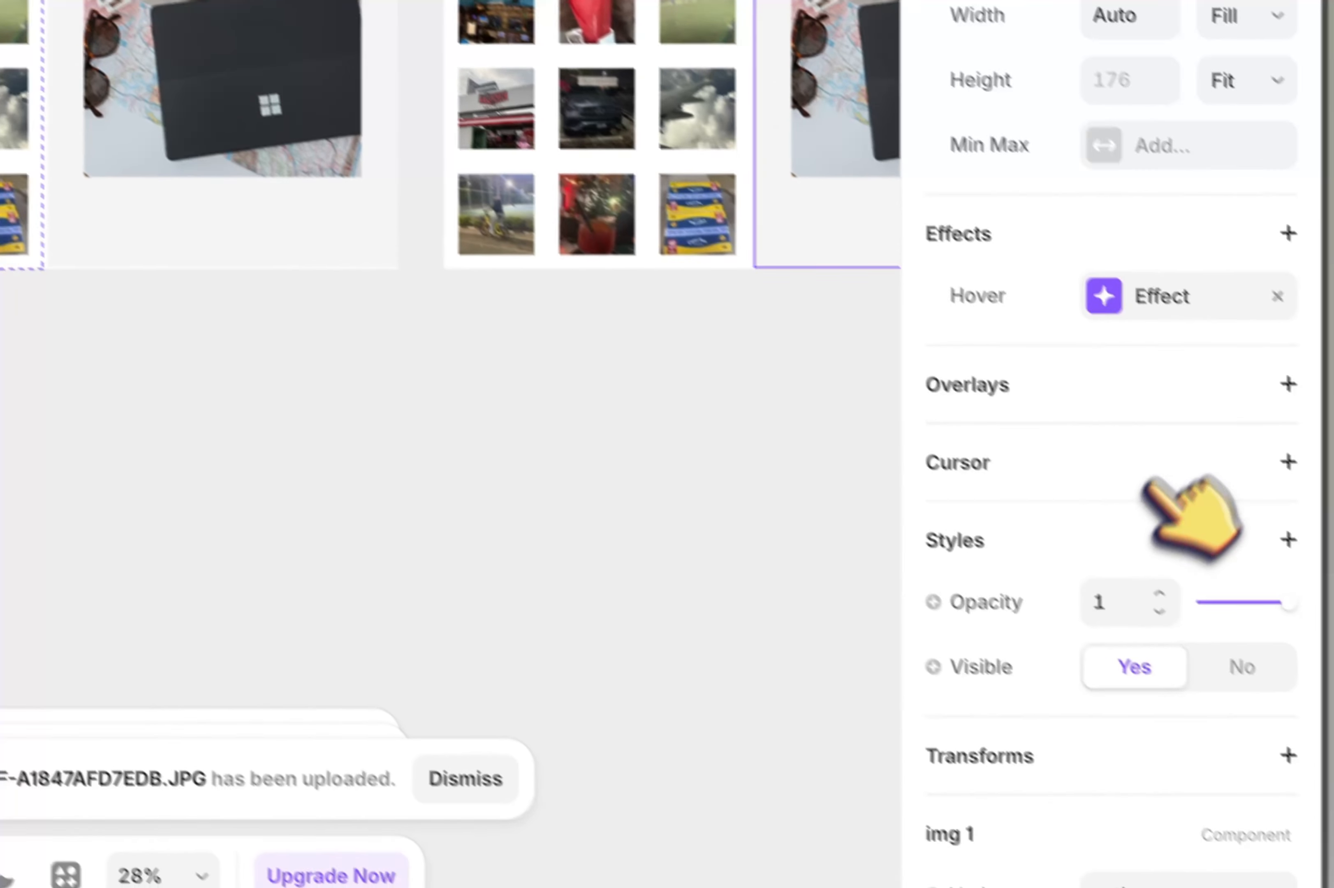
{"action": "left_click", "coordinate": [1139, 542]}
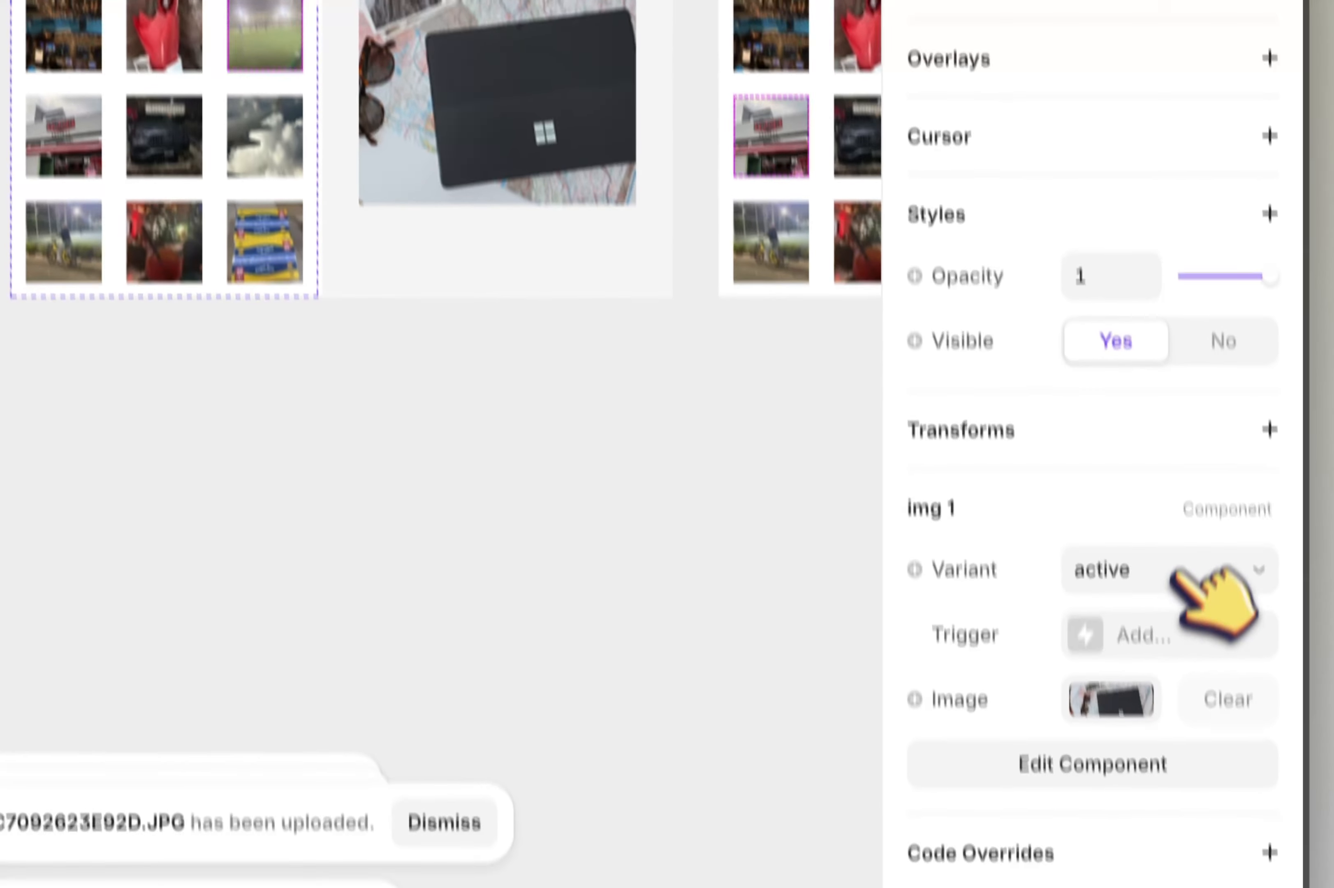
{"action": "left_click", "coordinate": [1174, 571]}
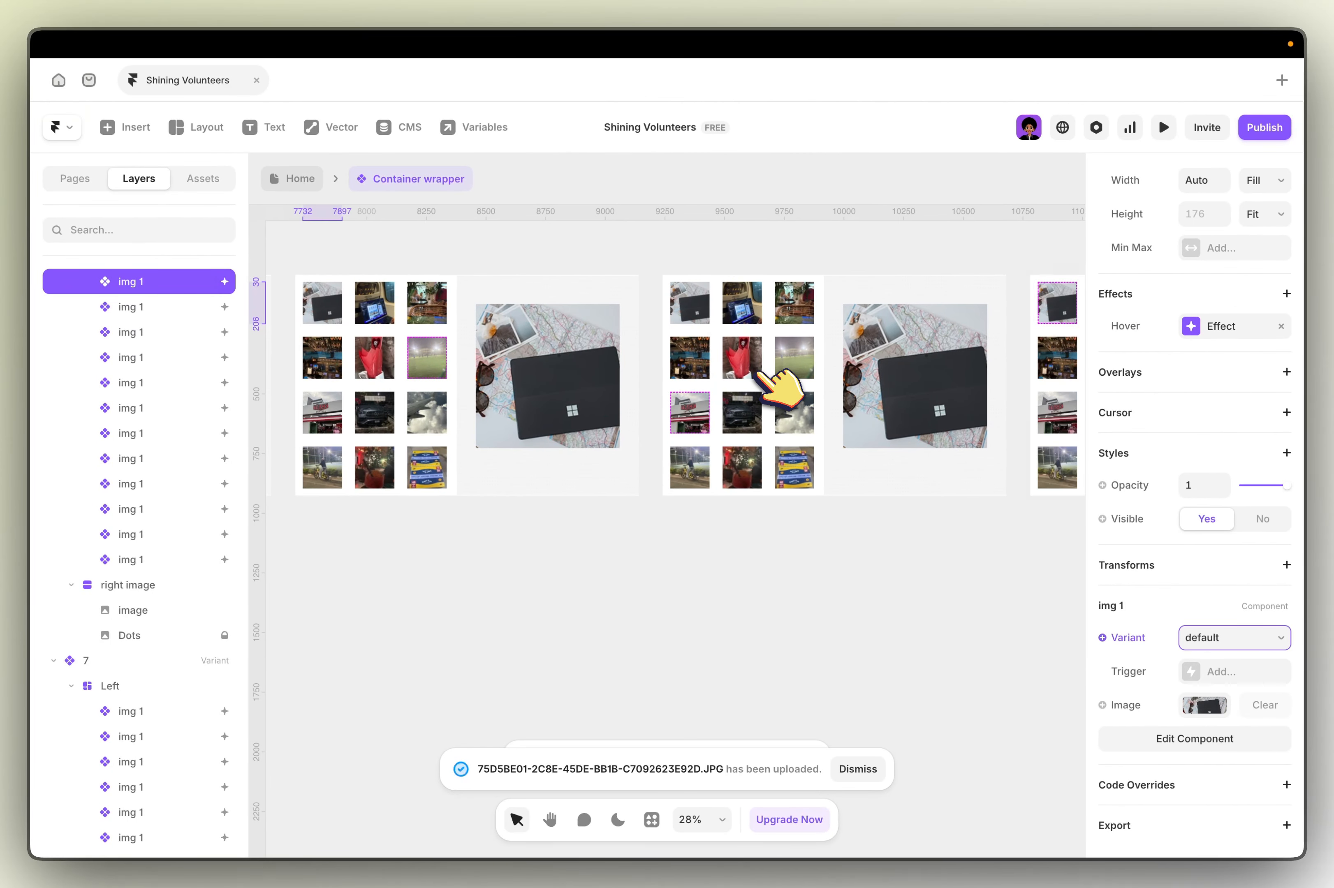
Step: Check the variant setting of the football field thumbnail in variant 6
{"action": "scroll", "coordinate": [759, 374], "scroll_direction": "left", "scroll_amount": 4}
{"action": "left_click", "coordinate": [664, 357]}
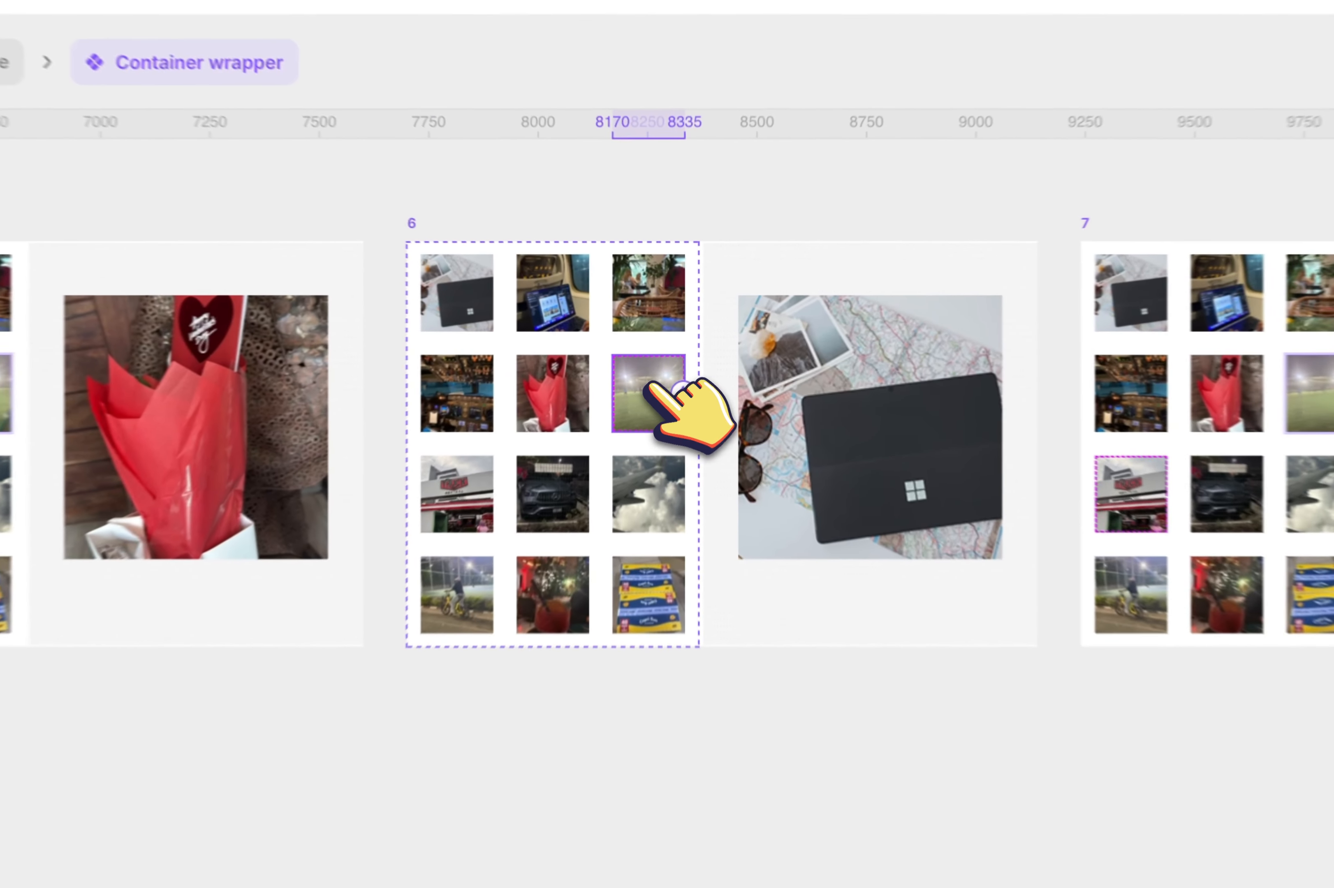
{"action": "scroll", "coordinate": [683, 380], "scroll_direction": "left", "scroll_amount": 1}
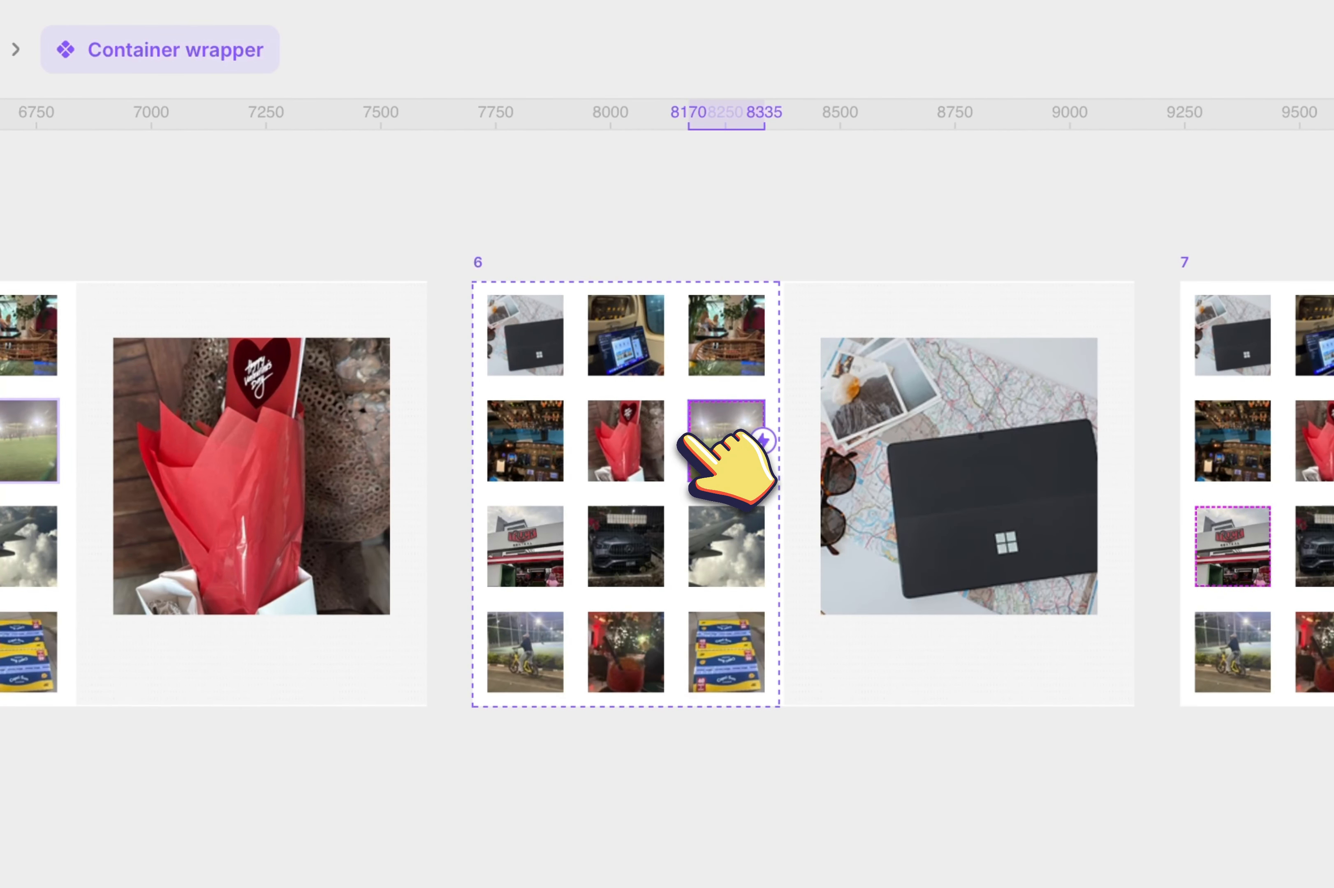
Step: Replace the large image fill in variant 8 with the black car photo 46395B09-C0AA-4FAA-A211-C34FB49EF145.JPG from the recent files
{"action": "scroll", "coordinate": [684, 439], "scroll_direction": "left", "scroll_amount": 5}
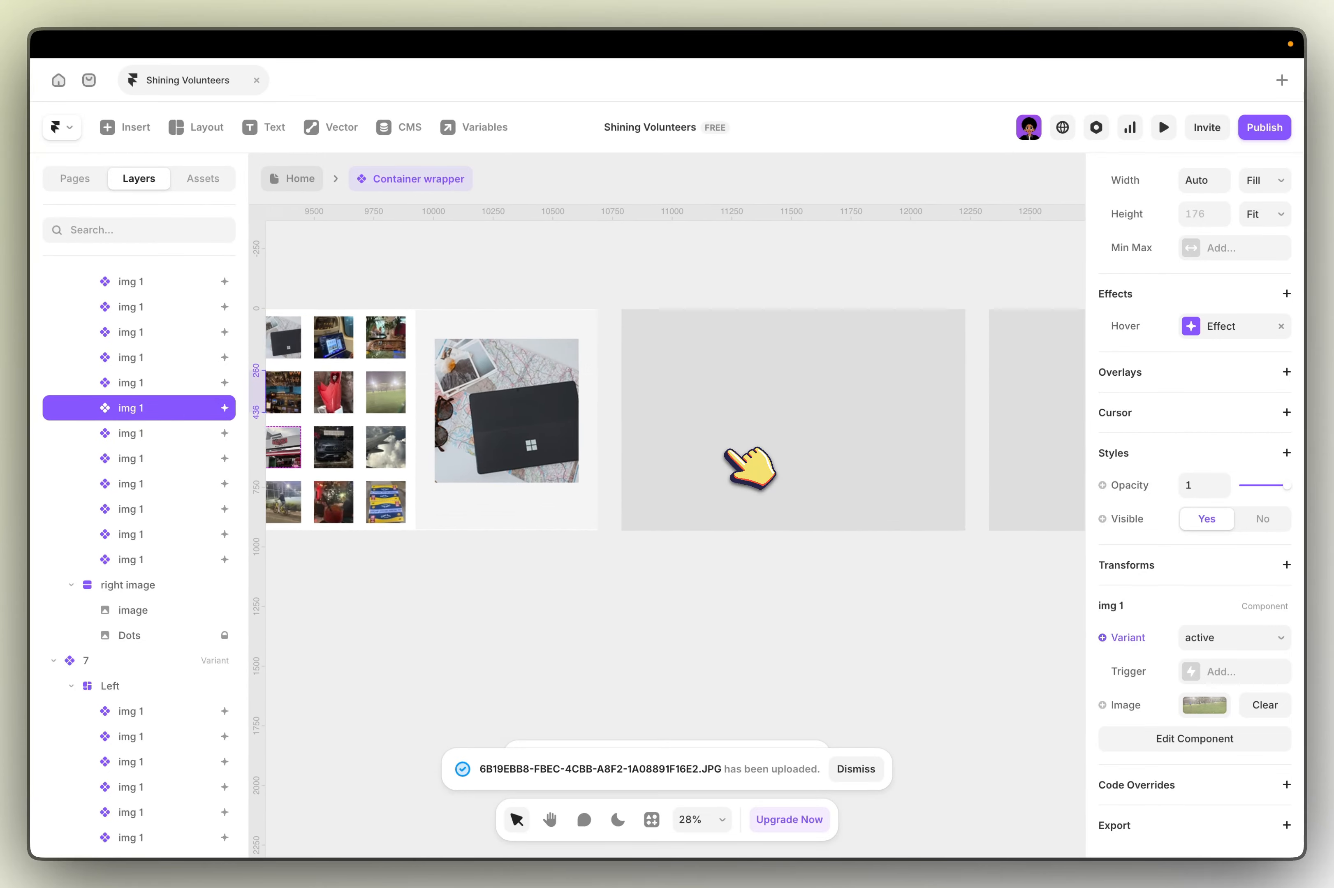
{"action": "scroll", "coordinate": [701, 382], "scroll_direction": "up", "scroll_amount": 5}
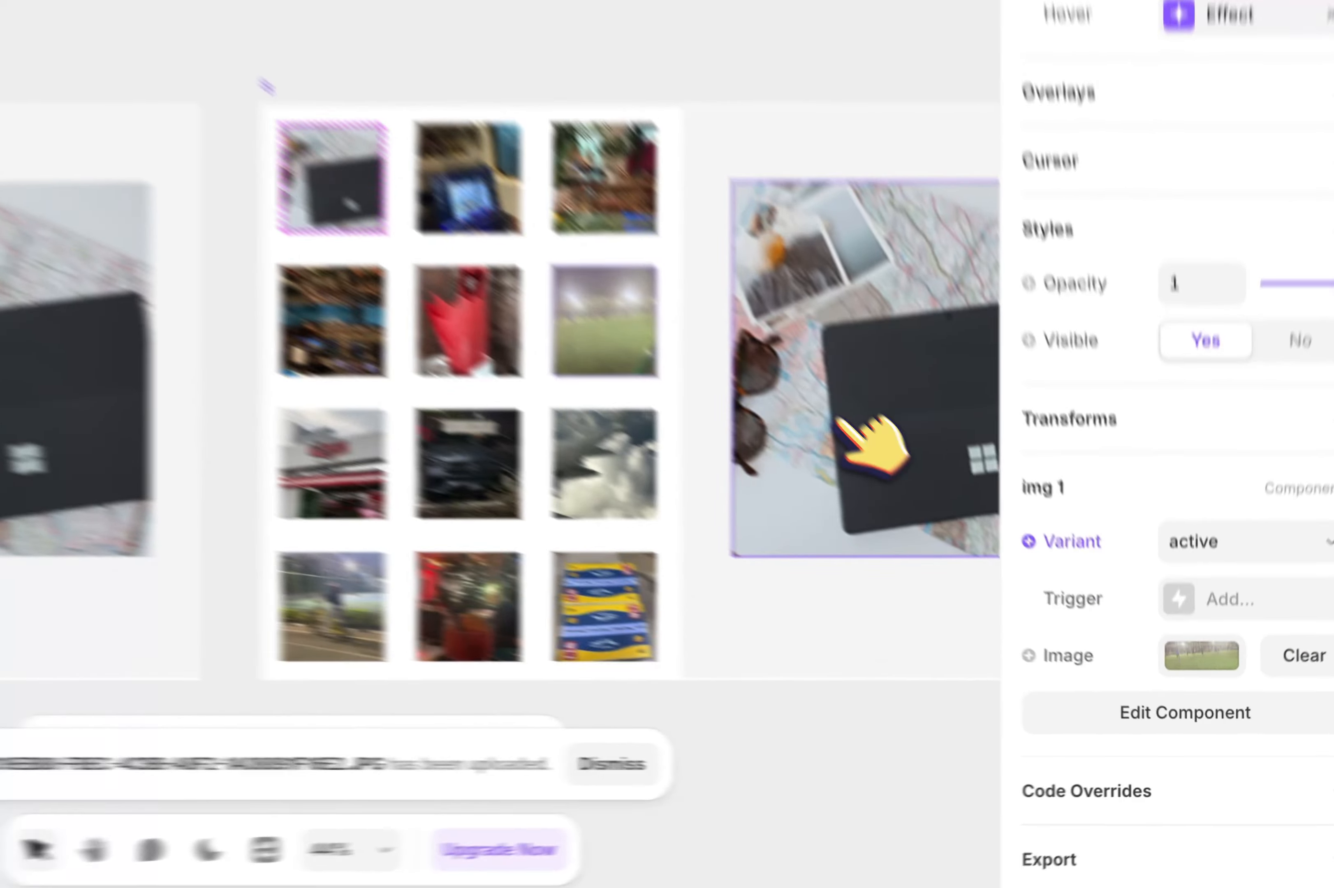
{"action": "left_click", "coordinate": [999, 573]}
{"action": "scroll", "coordinate": [1027, 643], "scroll_direction": "down", "scroll_amount": 2}
{"action": "left_click", "coordinate": [1110, 743]}
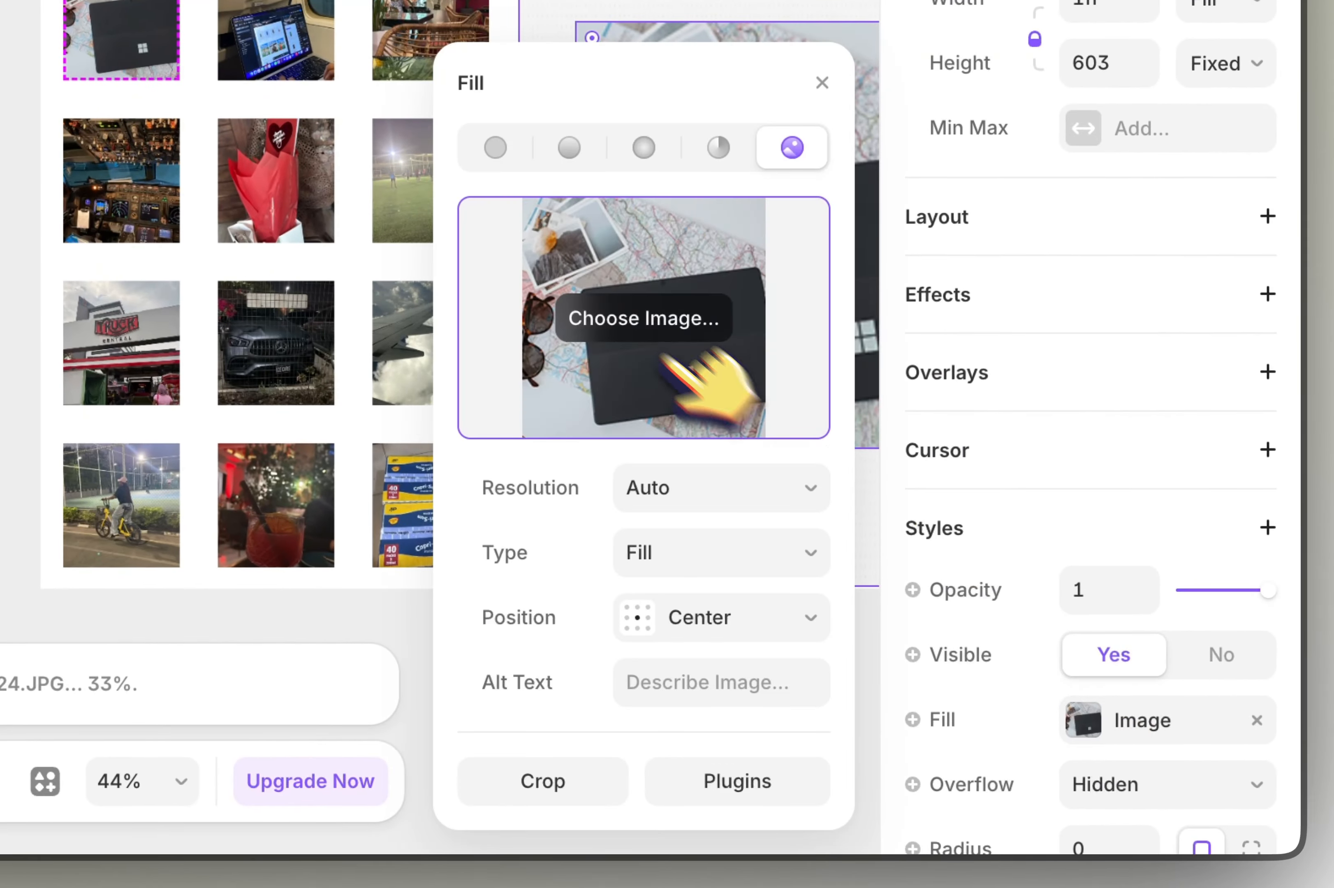
{"action": "left_click", "coordinate": [625, 321]}
{"action": "scroll", "coordinate": [491, 459], "scroll_direction": "down", "scroll_amount": 5}
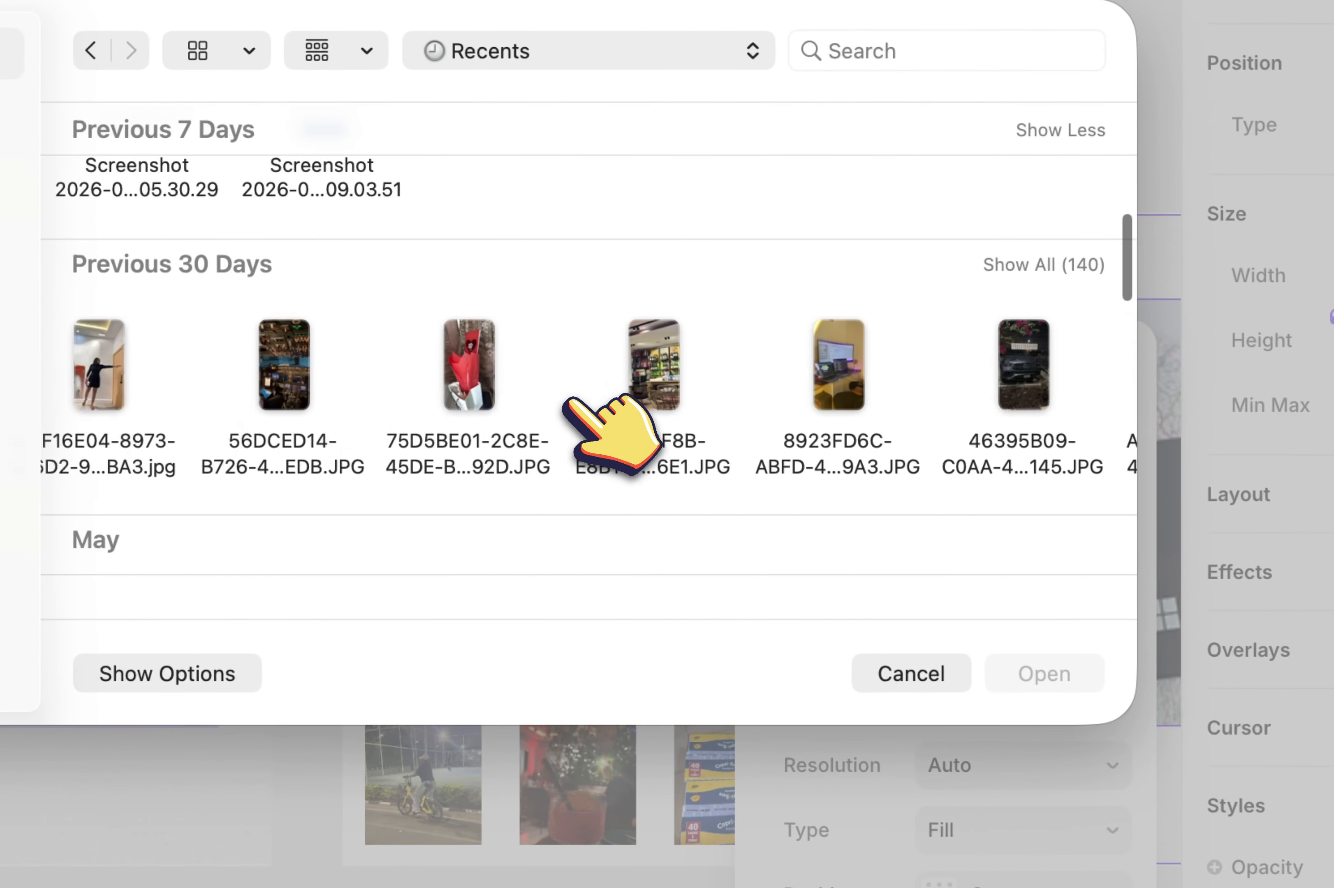
{"action": "left_click", "coordinate": [548, 375]}
{"action": "double_click", "coordinate": [552, 257]}
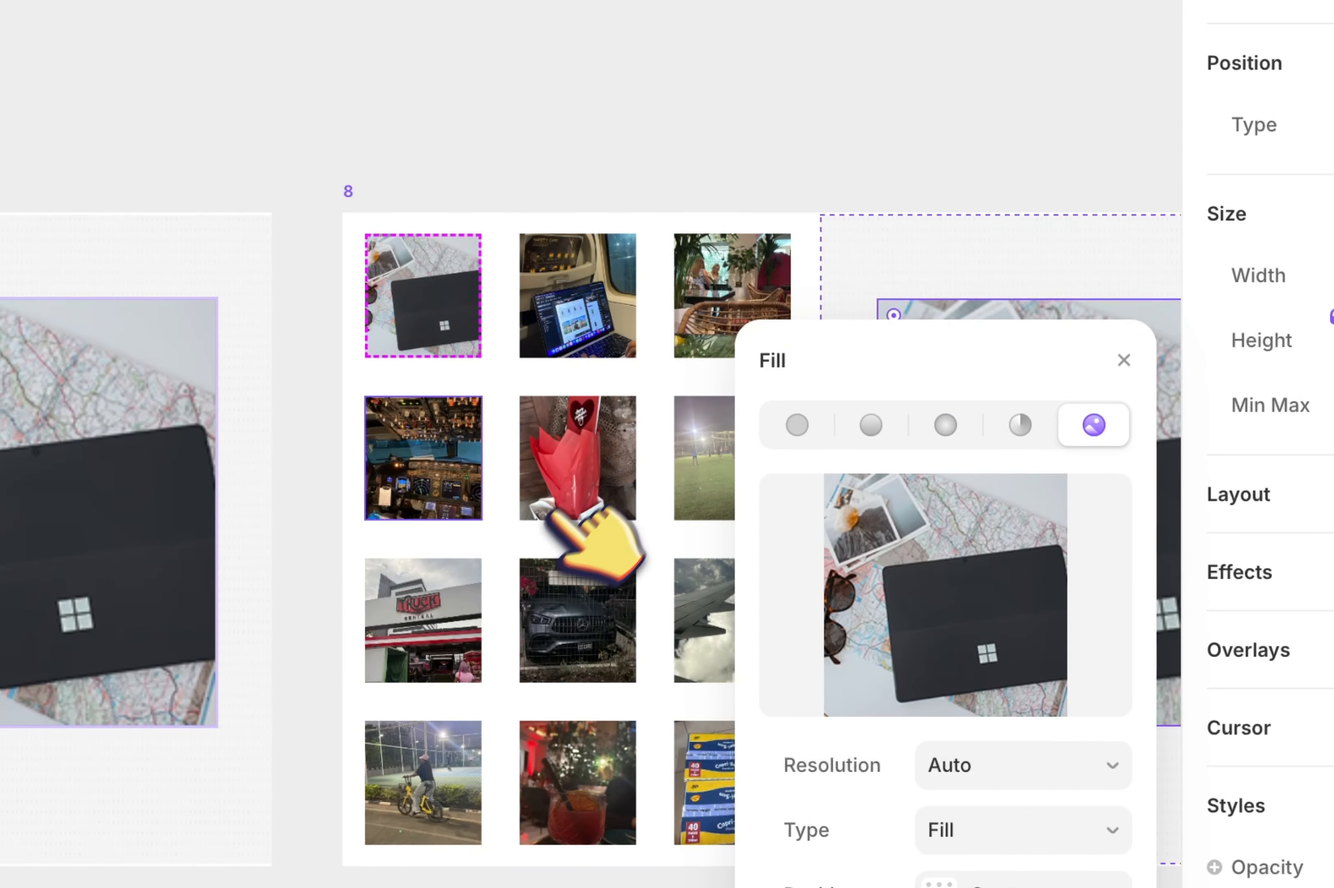
Step: In variant 8, set the black car thumbnail to active and return the first thumbnail to default
{"action": "left_click", "coordinate": [595, 615]}
{"action": "scroll", "coordinate": [1260, 605], "scroll_direction": "down", "scroll_amount": 6}
{"action": "left_click", "coordinate": [1205, 451]}
{"action": "left_click", "coordinate": [1145, 486]}
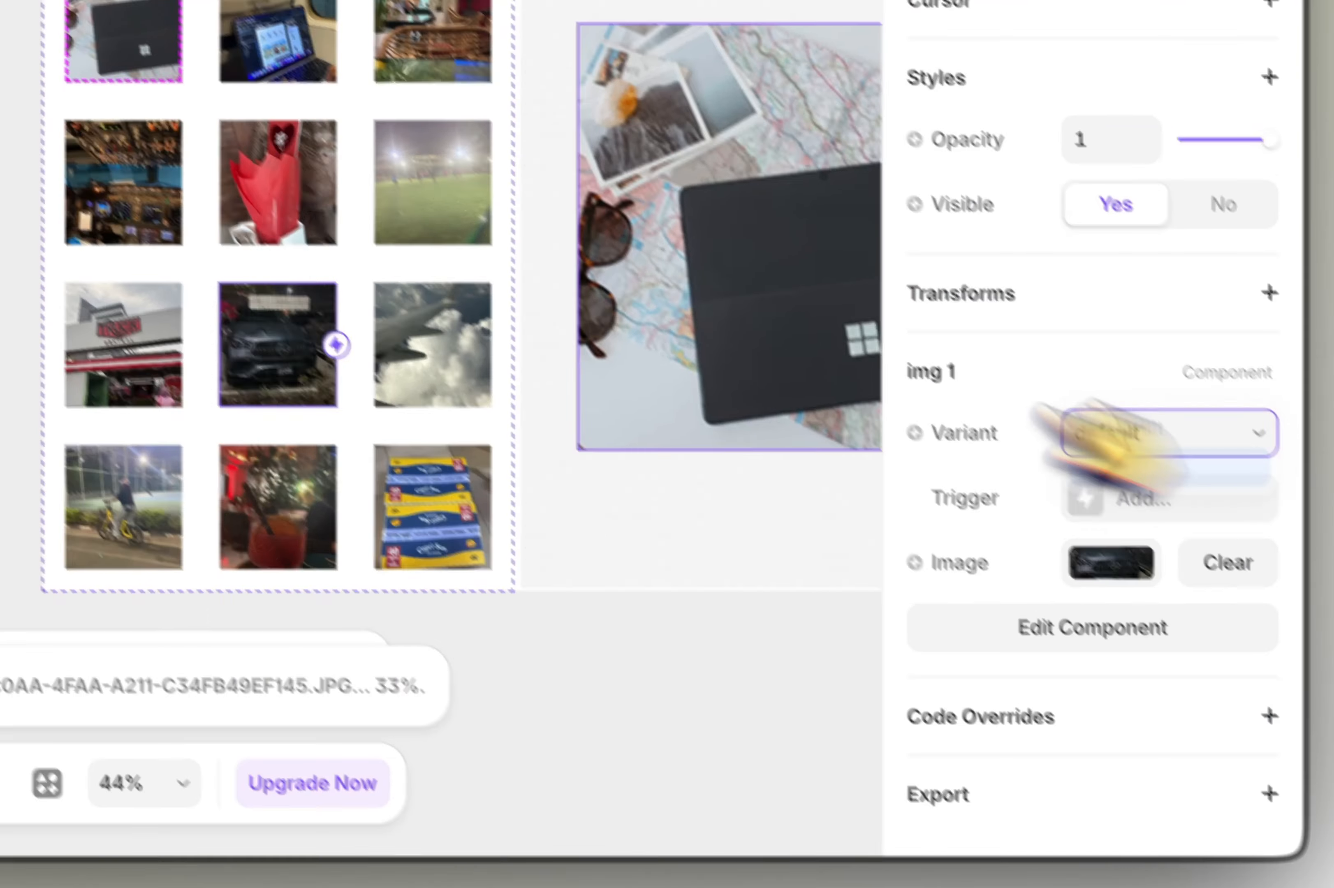
{"action": "left_click", "coordinate": [173, 46]}
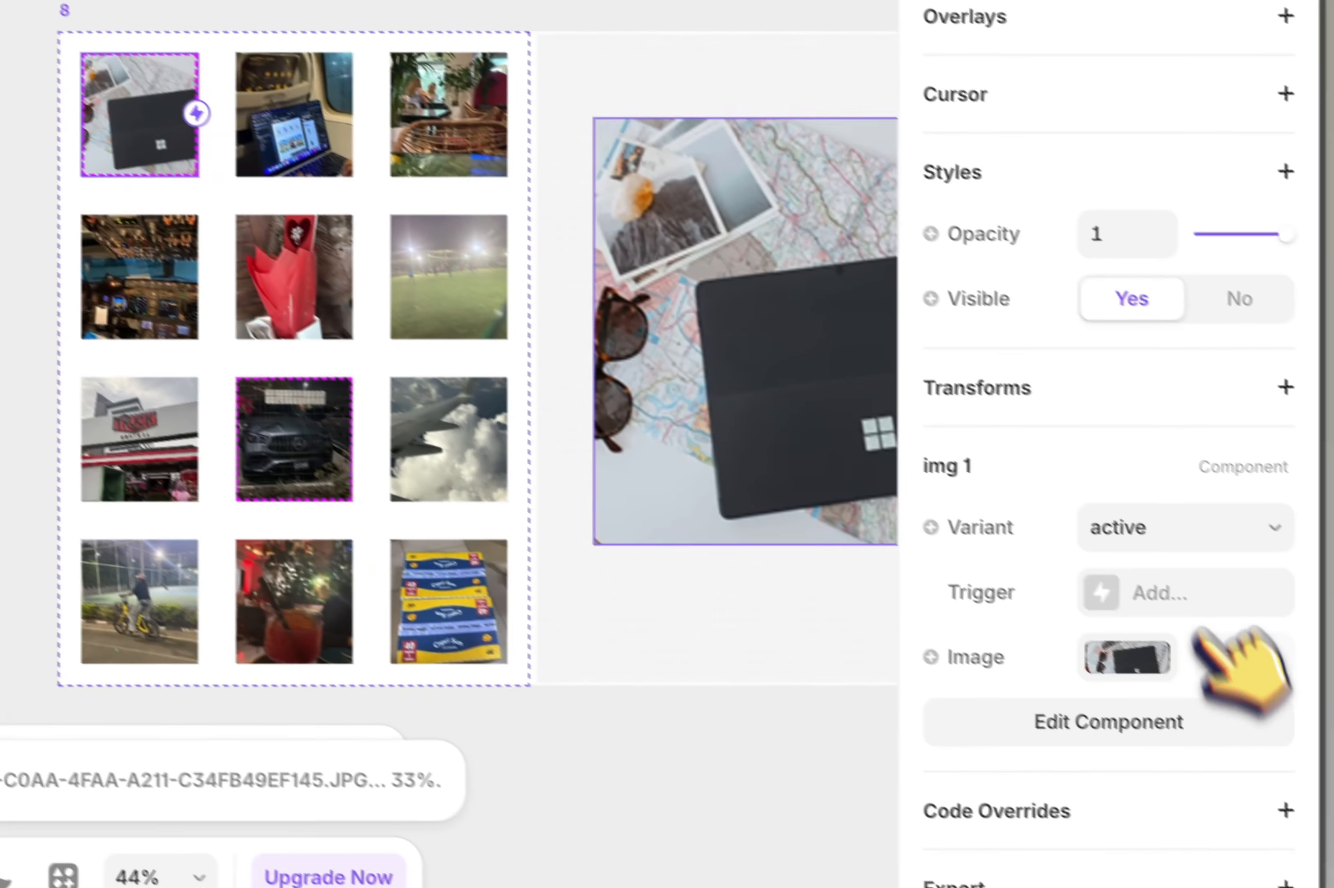
{"action": "left_click", "coordinate": [1171, 528]}
{"action": "left_click", "coordinate": [1155, 485]}
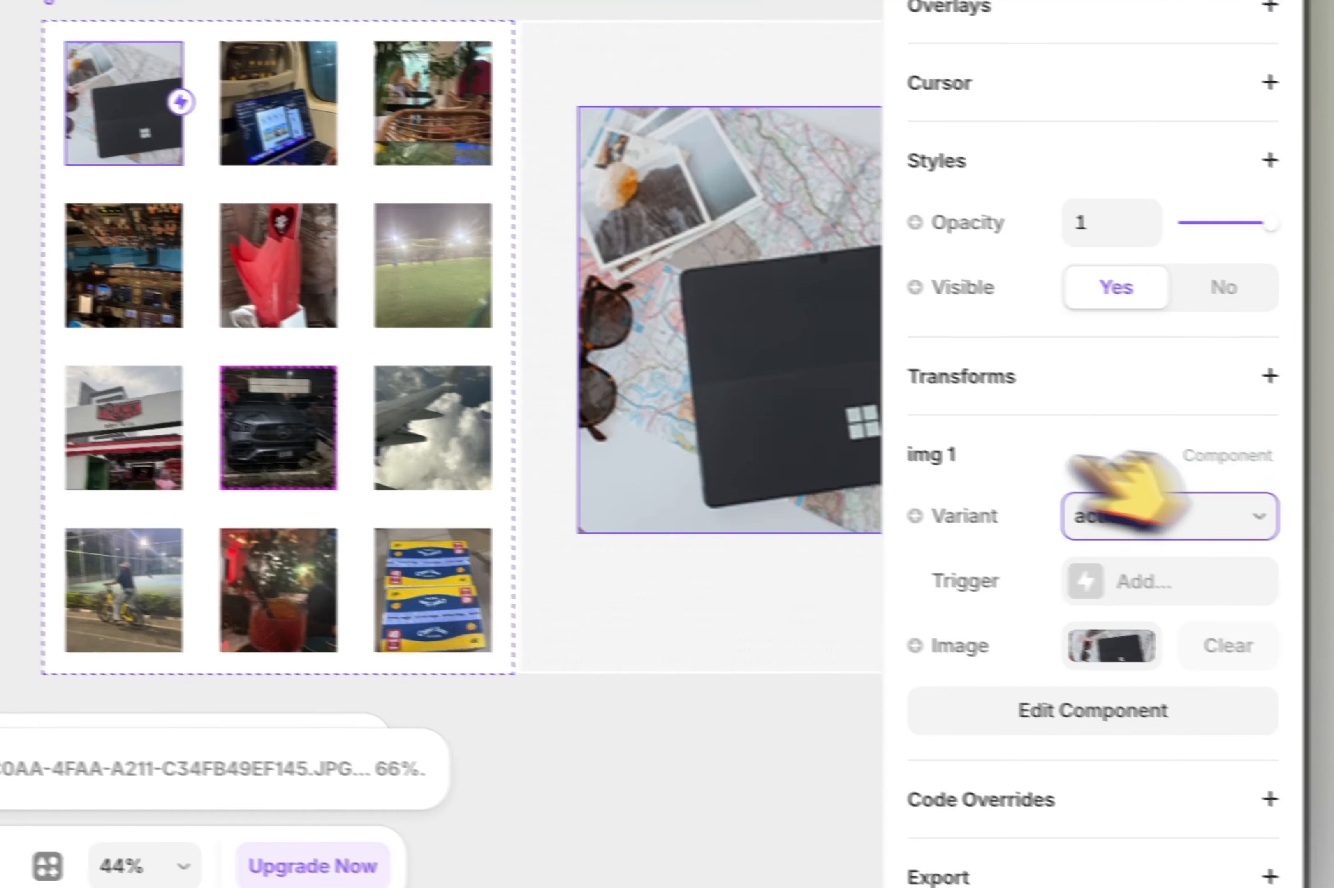
Step: In variant 9, set the airplane wing and clouds thumbnail to active and return the first thumbnail to default
{"action": "scroll", "coordinate": [459, 347], "scroll_direction": "right", "scroll_amount": 10}
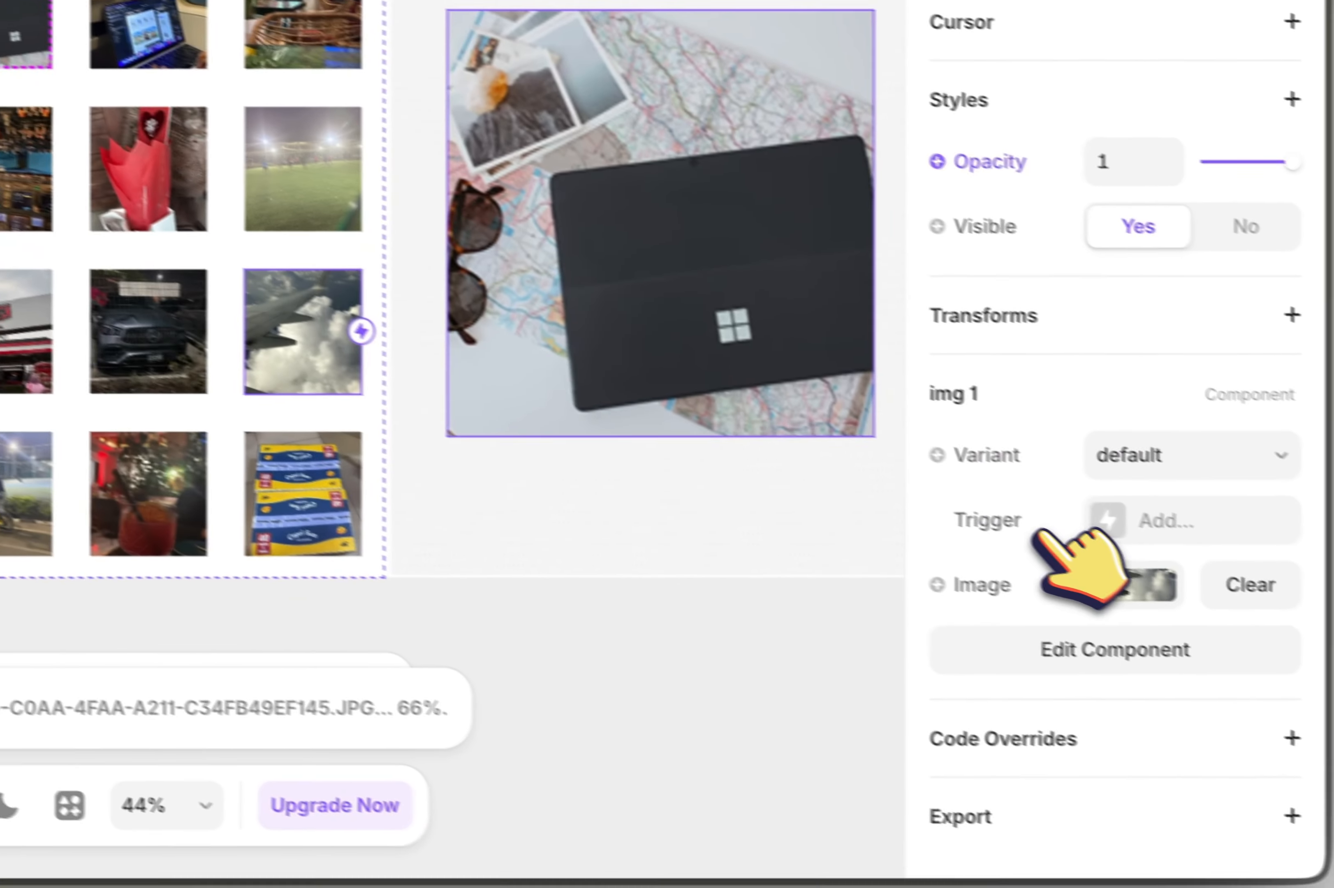
{"action": "left_click", "coordinate": [1117, 576]}
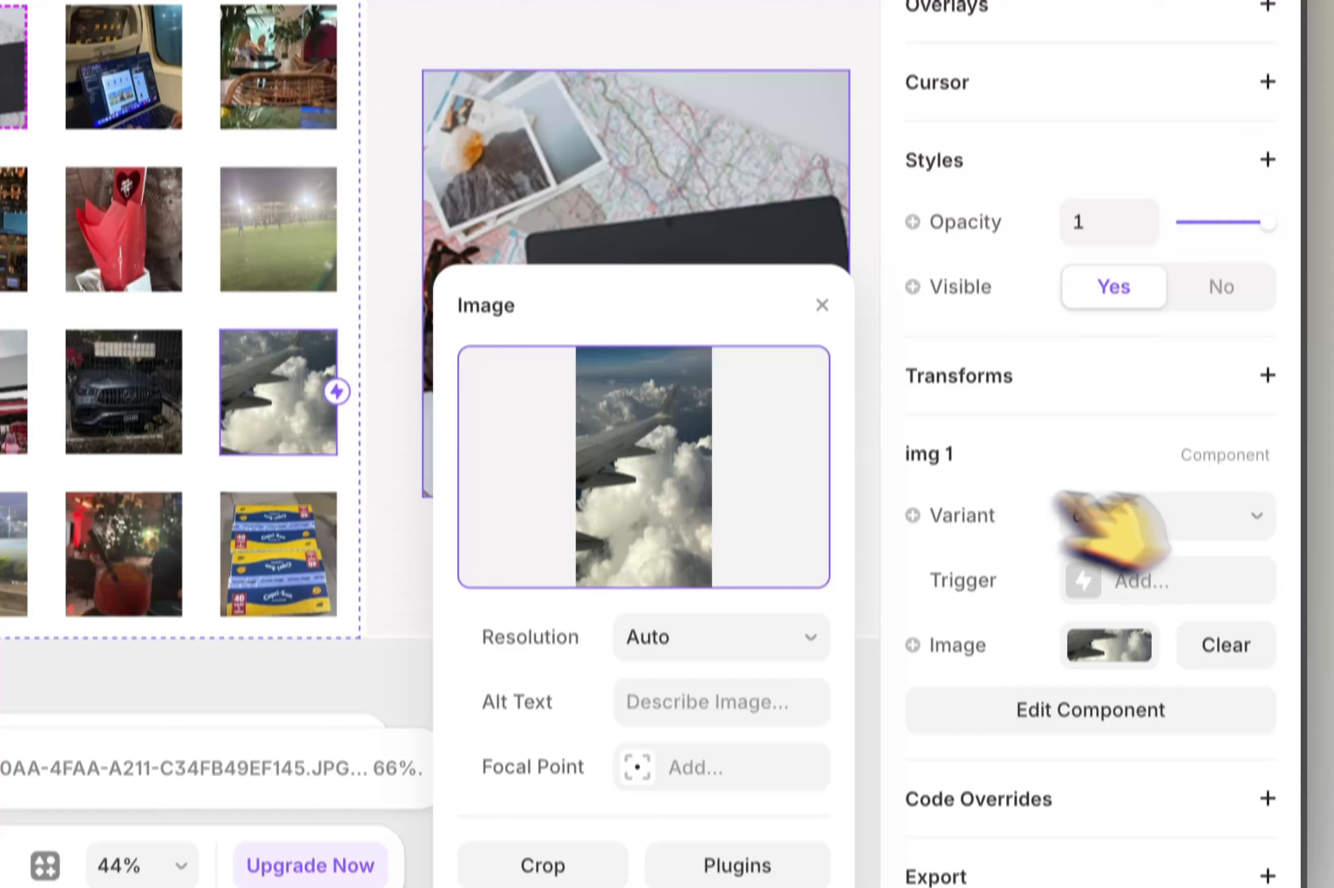
{"action": "left_click", "coordinate": [1171, 515]}
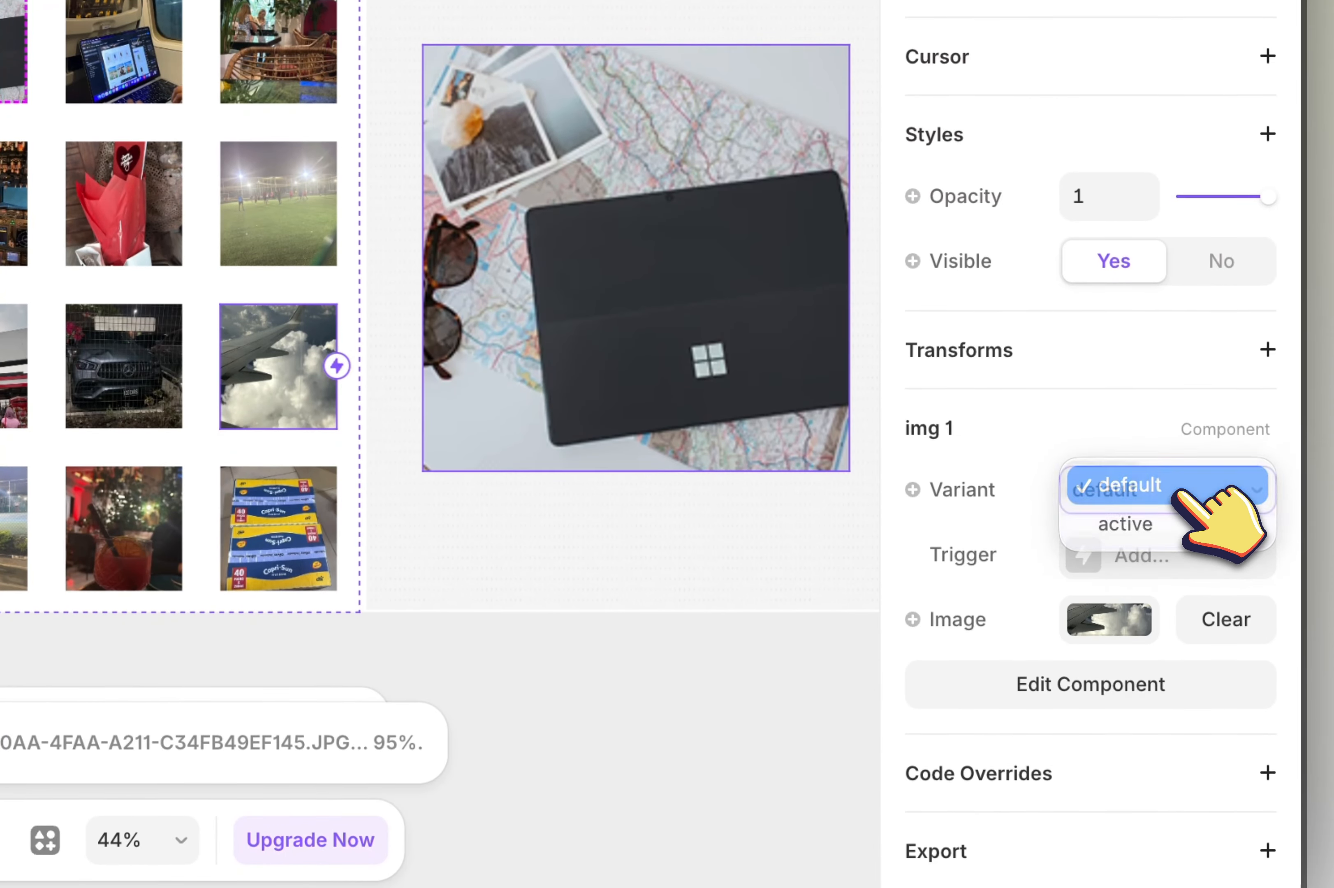
{"action": "left_click", "coordinate": [1172, 522]}
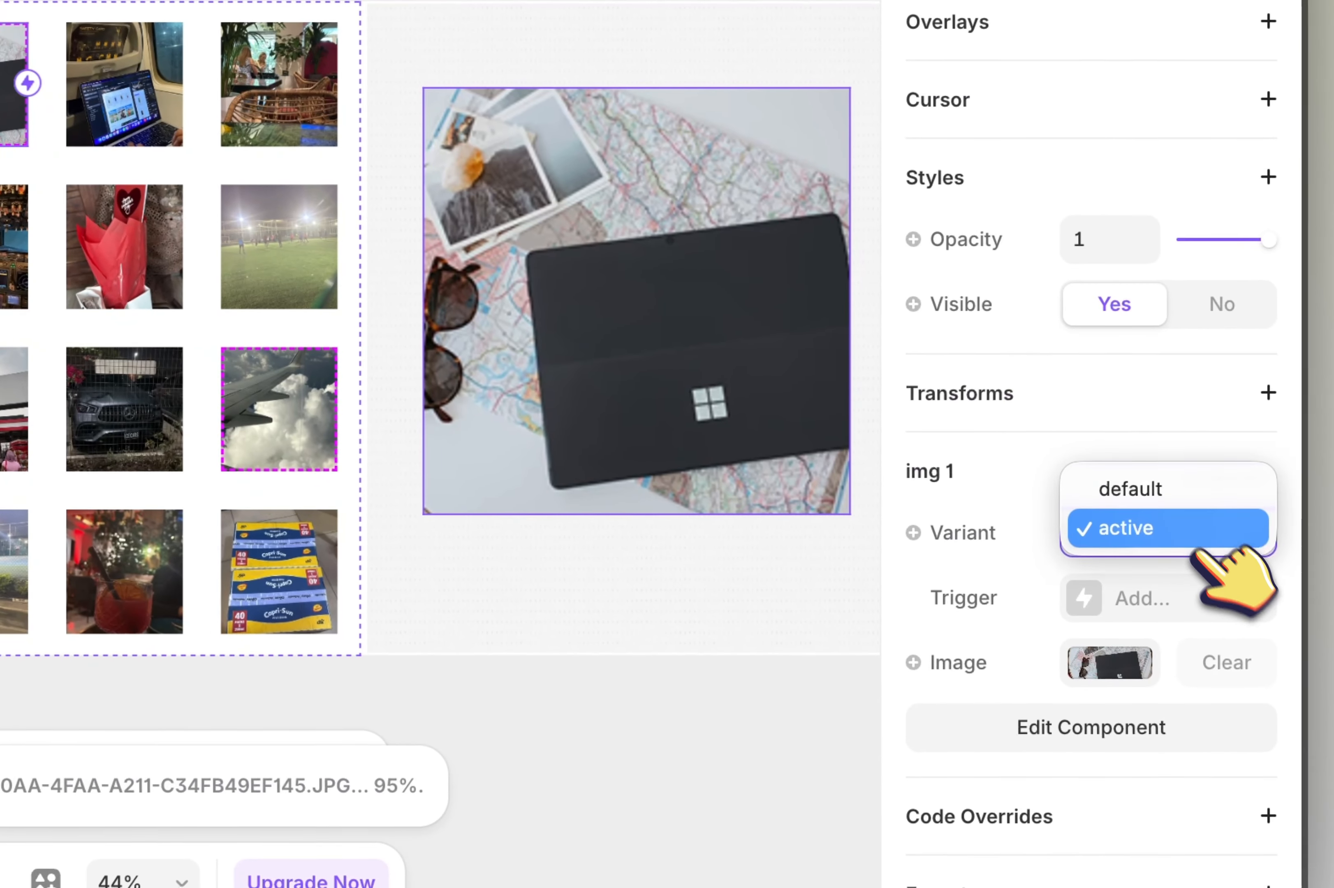
Step: Replace the large image fill in variant 9 with the airplane wing photo BDBD0303-94E9-4216-BE46-CE10FDEC8635.JPG from the recent files
{"action": "left_click", "coordinate": [631, 341]}
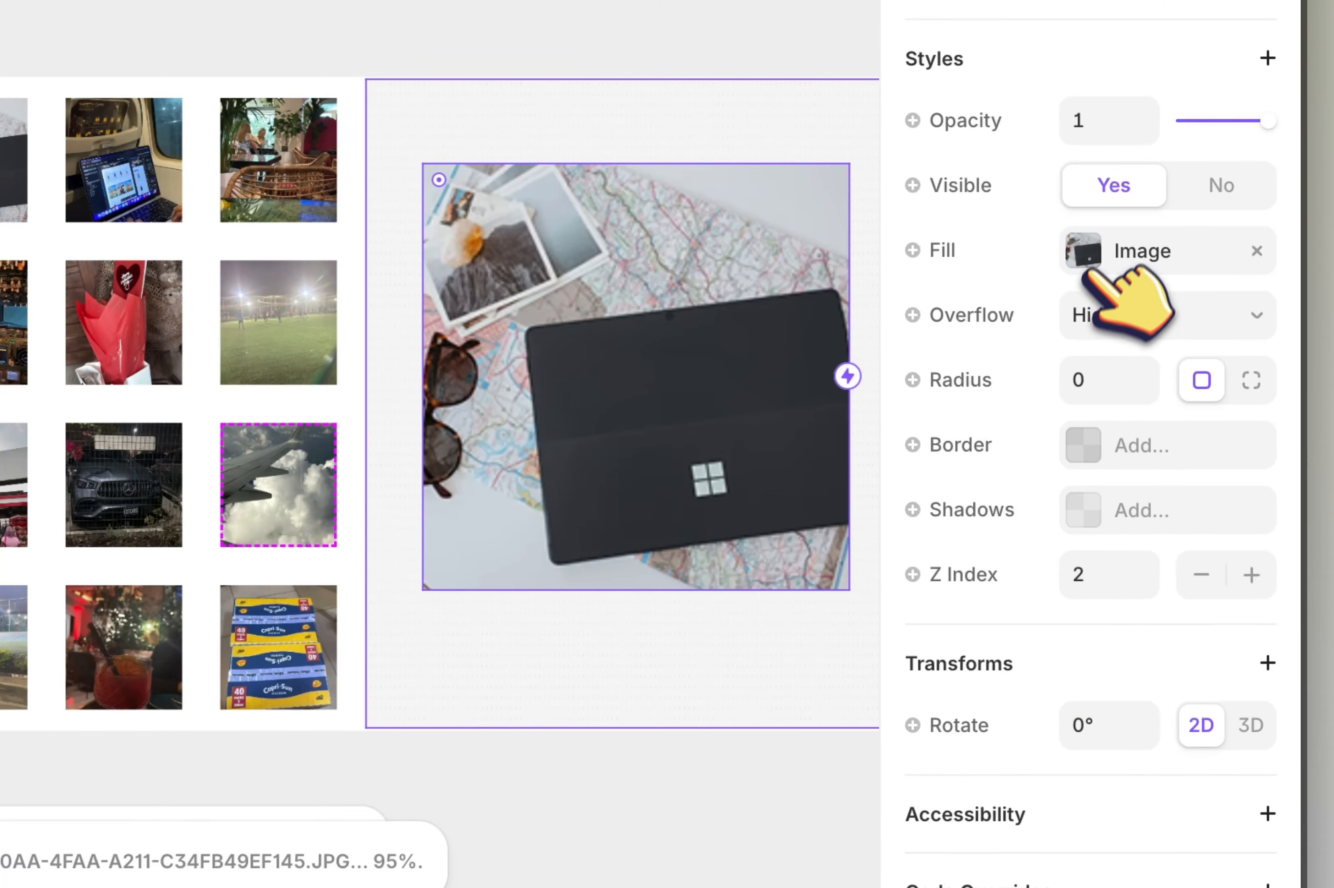
{"action": "left_click", "coordinate": [1086, 273]}
{"action": "left_click", "coordinate": [626, 486]}
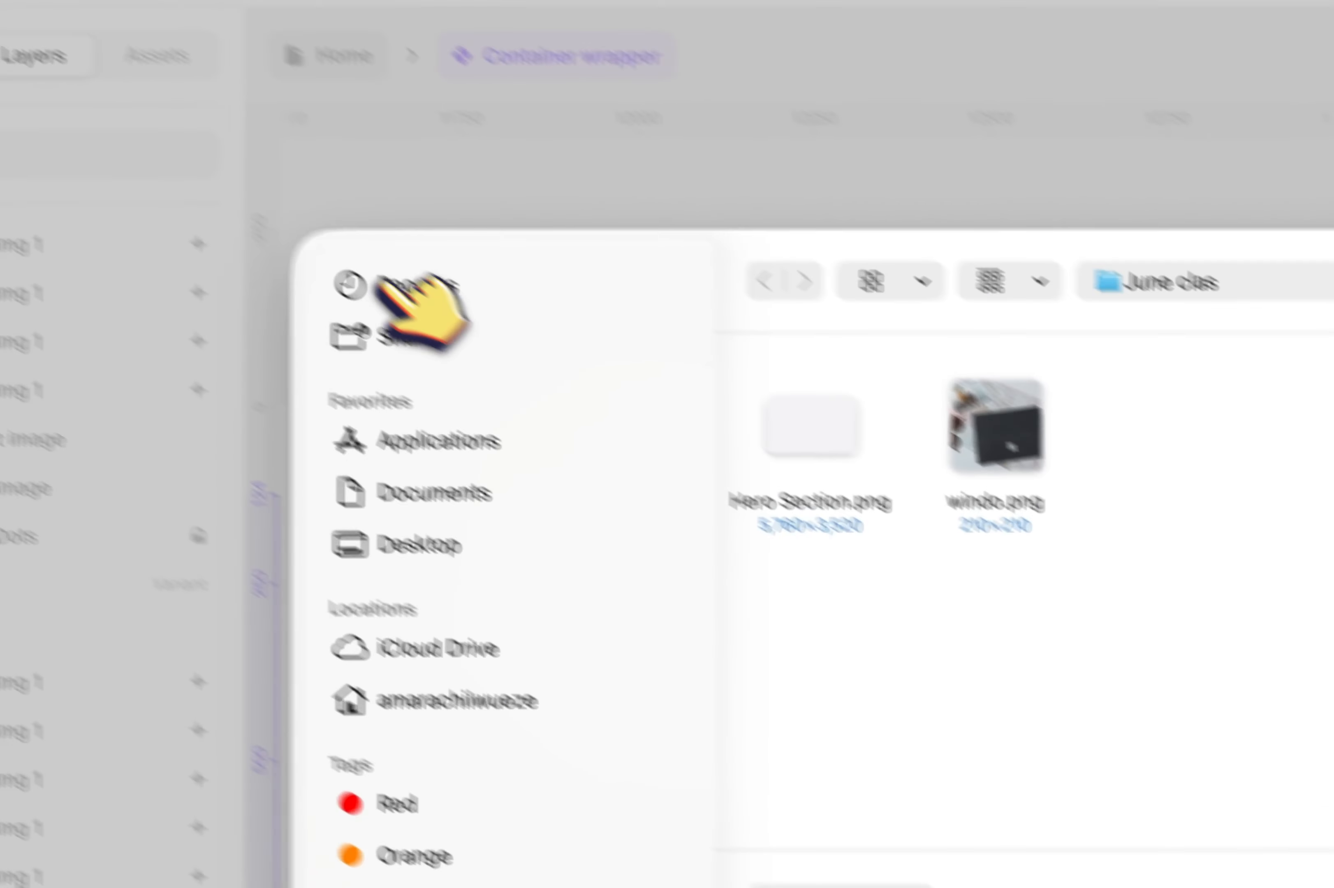
{"action": "left_click", "coordinate": [382, 281]}
{"action": "scroll", "coordinate": [781, 548], "scroll_direction": "down", "scroll_amount": 3}
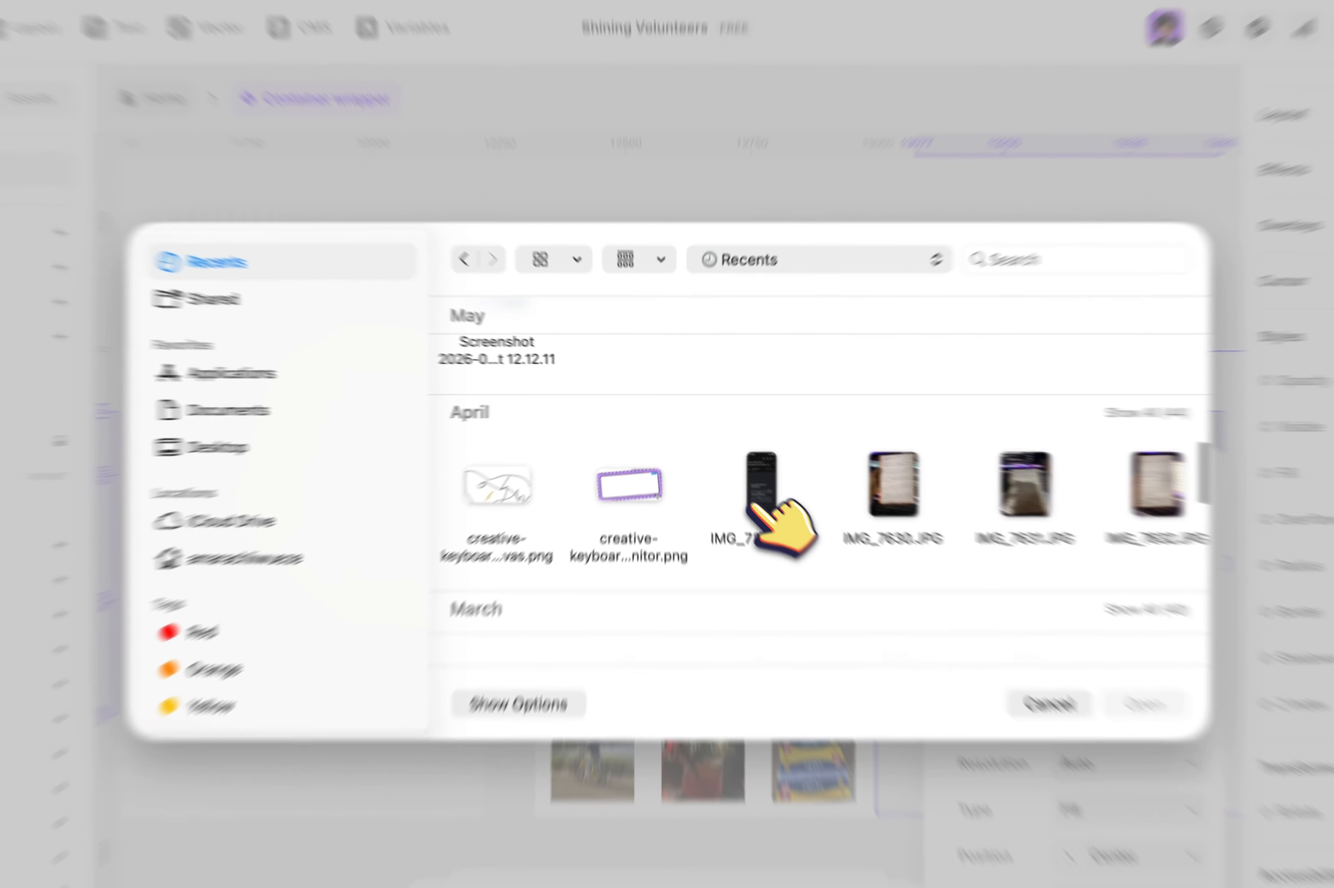
{"action": "scroll", "coordinate": [782, 548], "scroll_direction": "up", "scroll_amount": 3}
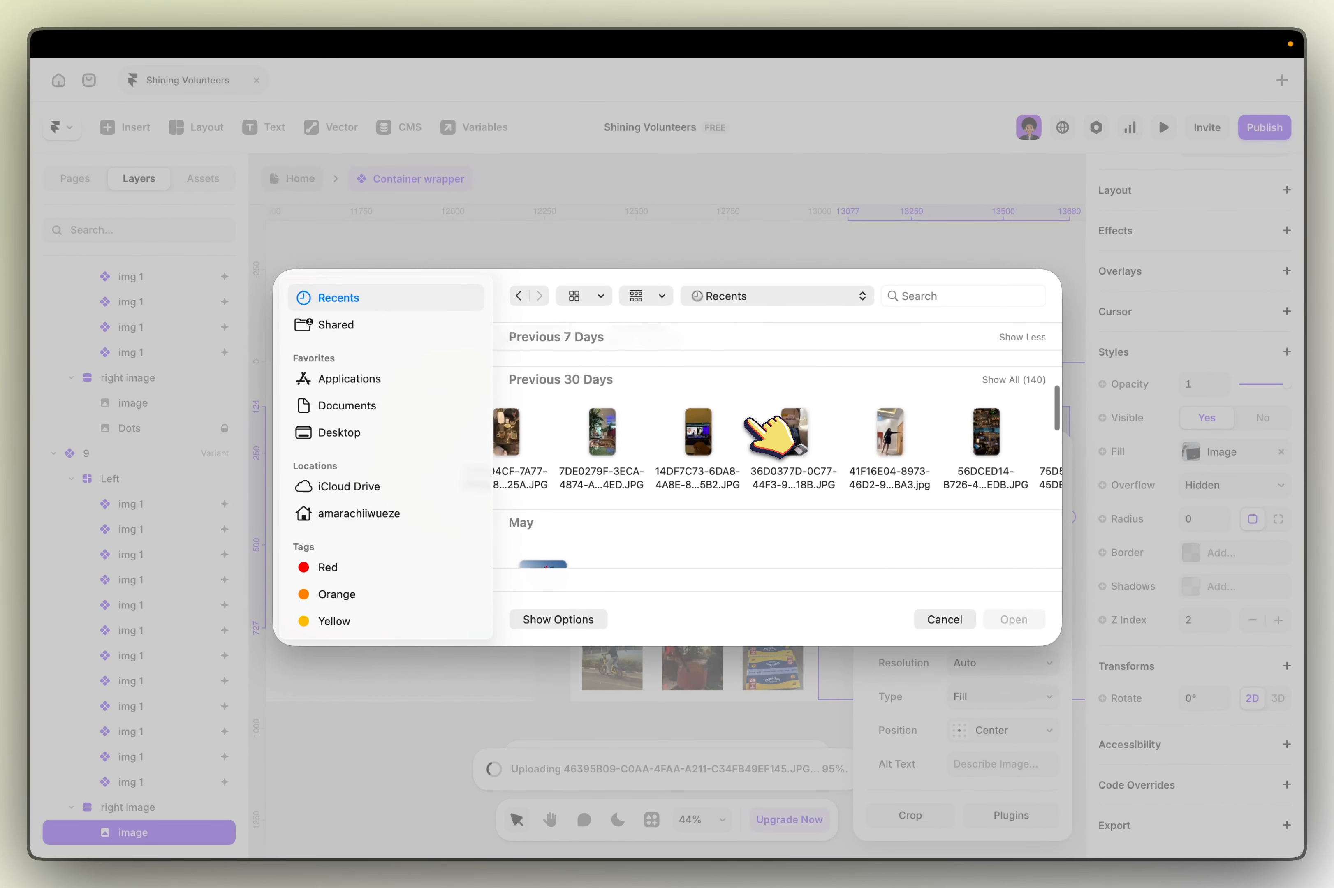
{"action": "scroll", "coordinate": [769, 436], "scroll_direction": "right", "scroll_amount": 2}
{"action": "left_click", "coordinate": [876, 432]}
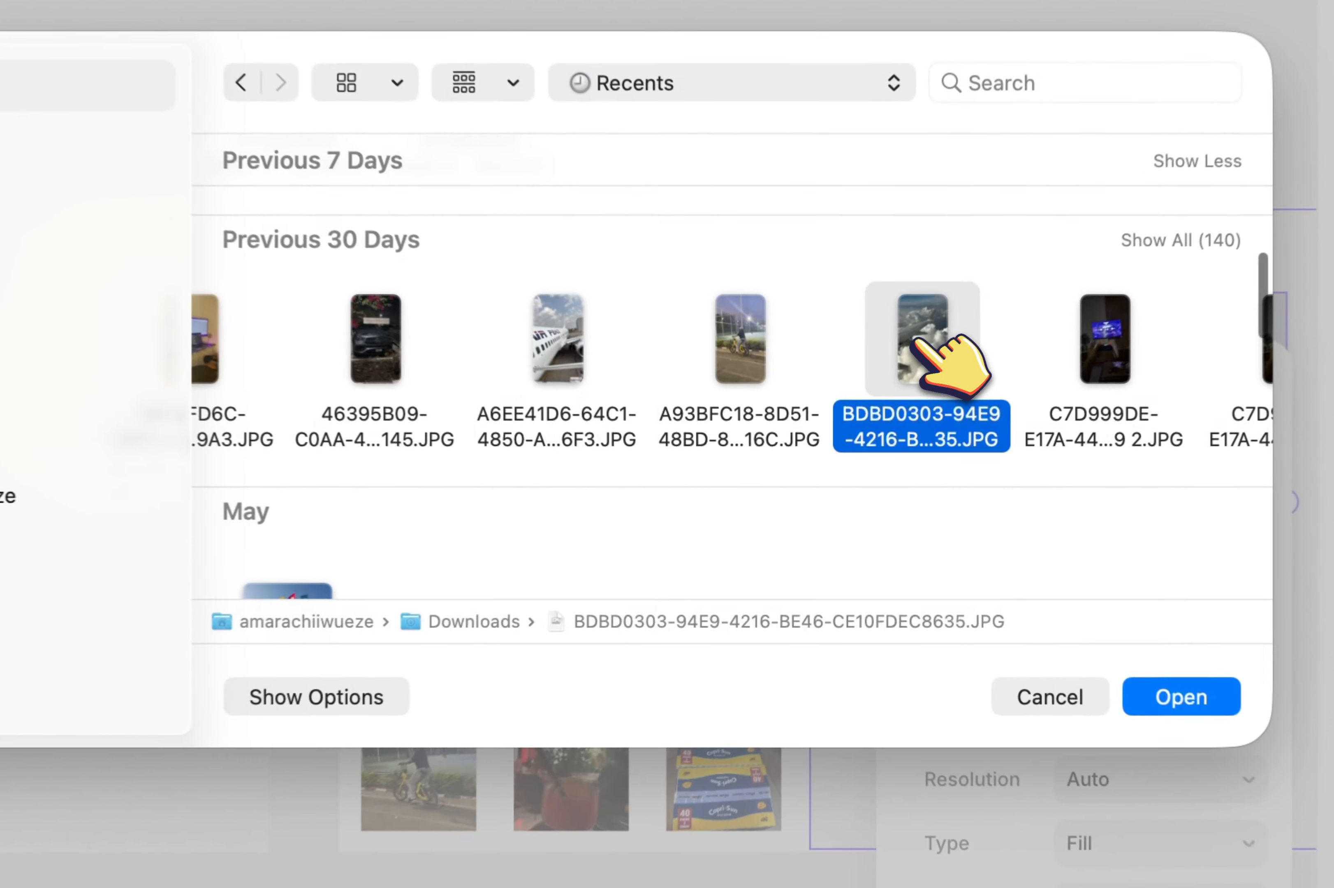
{"action": "left_click", "coordinate": [1013, 620]}
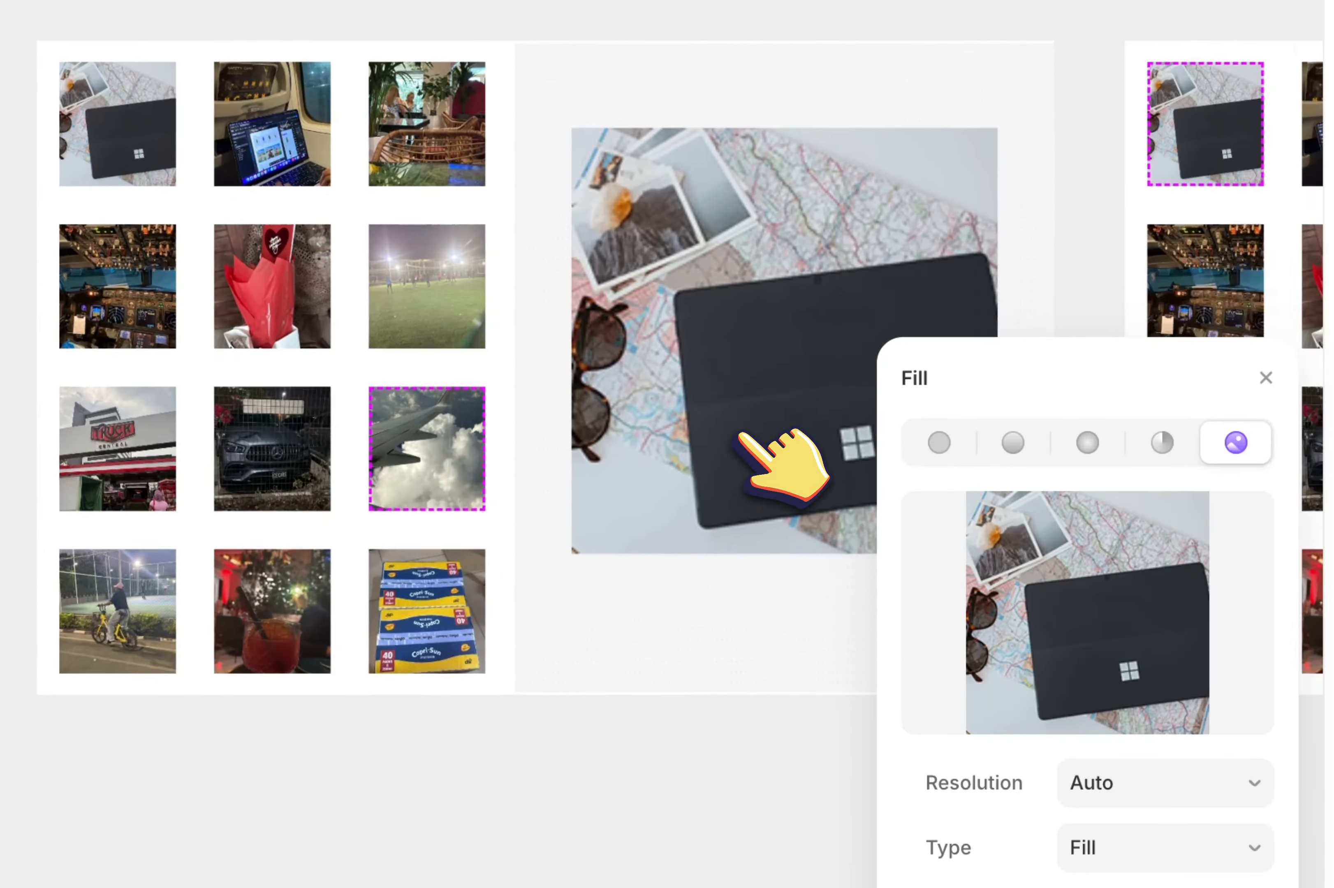
Step: In variant 10, set the cyclist thumbnail to active
{"action": "scroll", "coordinate": [741, 434], "scroll_direction": "right", "scroll_amount": 8}
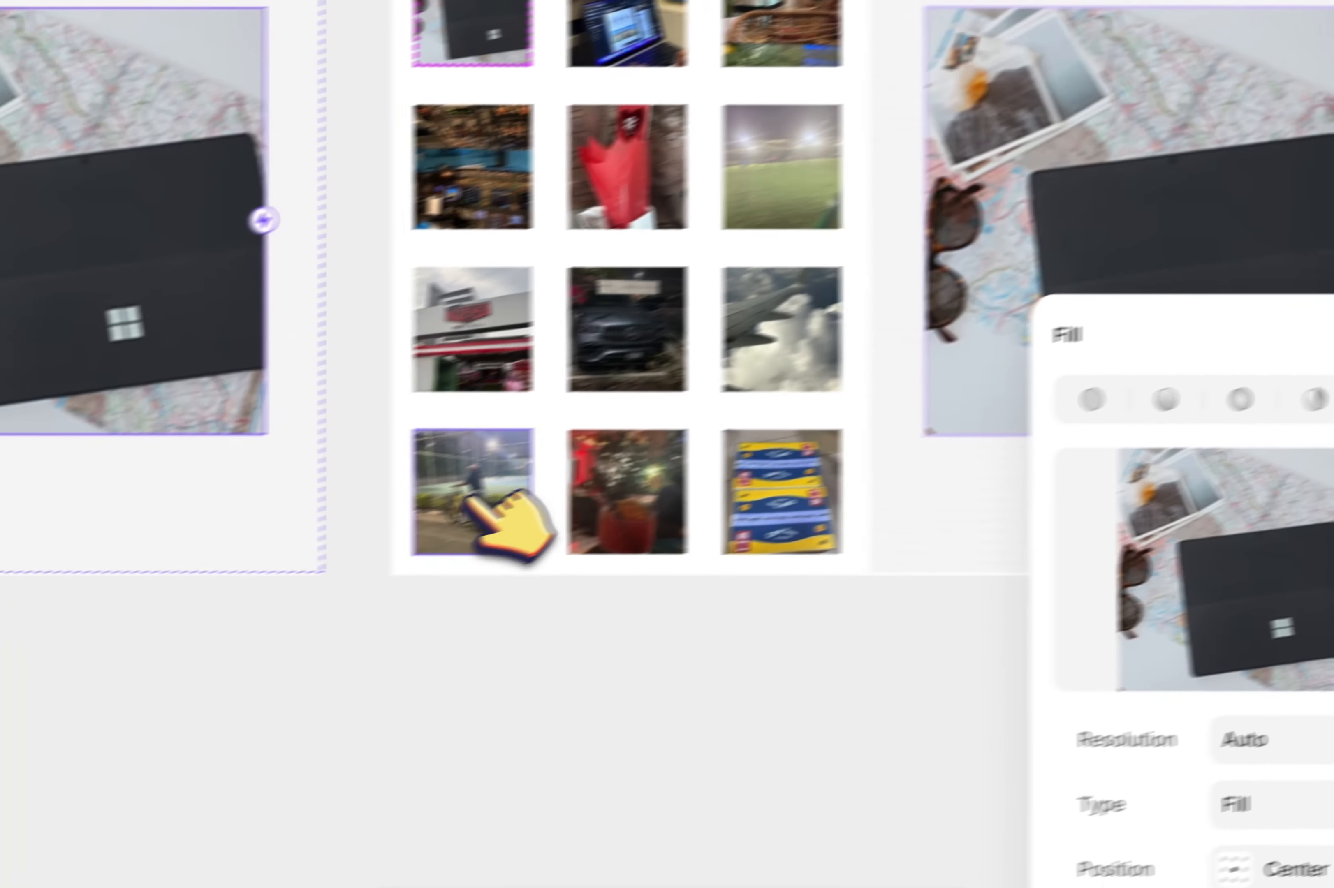
{"action": "left_click", "coordinate": [463, 492]}
{"action": "left_click", "coordinate": [1113, 537]}
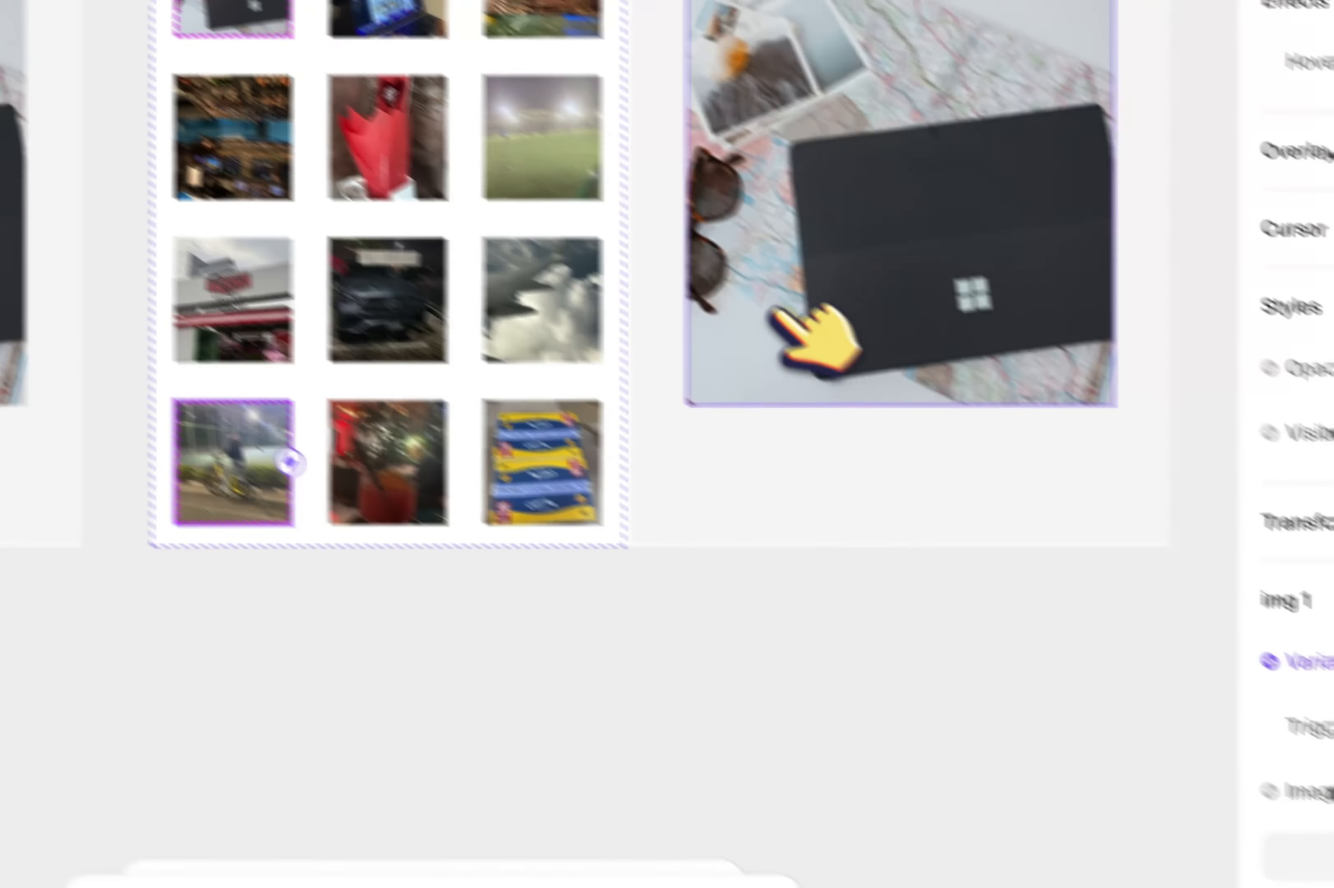
Step: Replace the large image fill in variant 10 with the cyclist photo A93BFC18-8D51-48BD-8A42-8A53CB84116C.JPG from the recent files and return the first thumbnail to default
{"action": "left_click", "coordinate": [439, 103]}
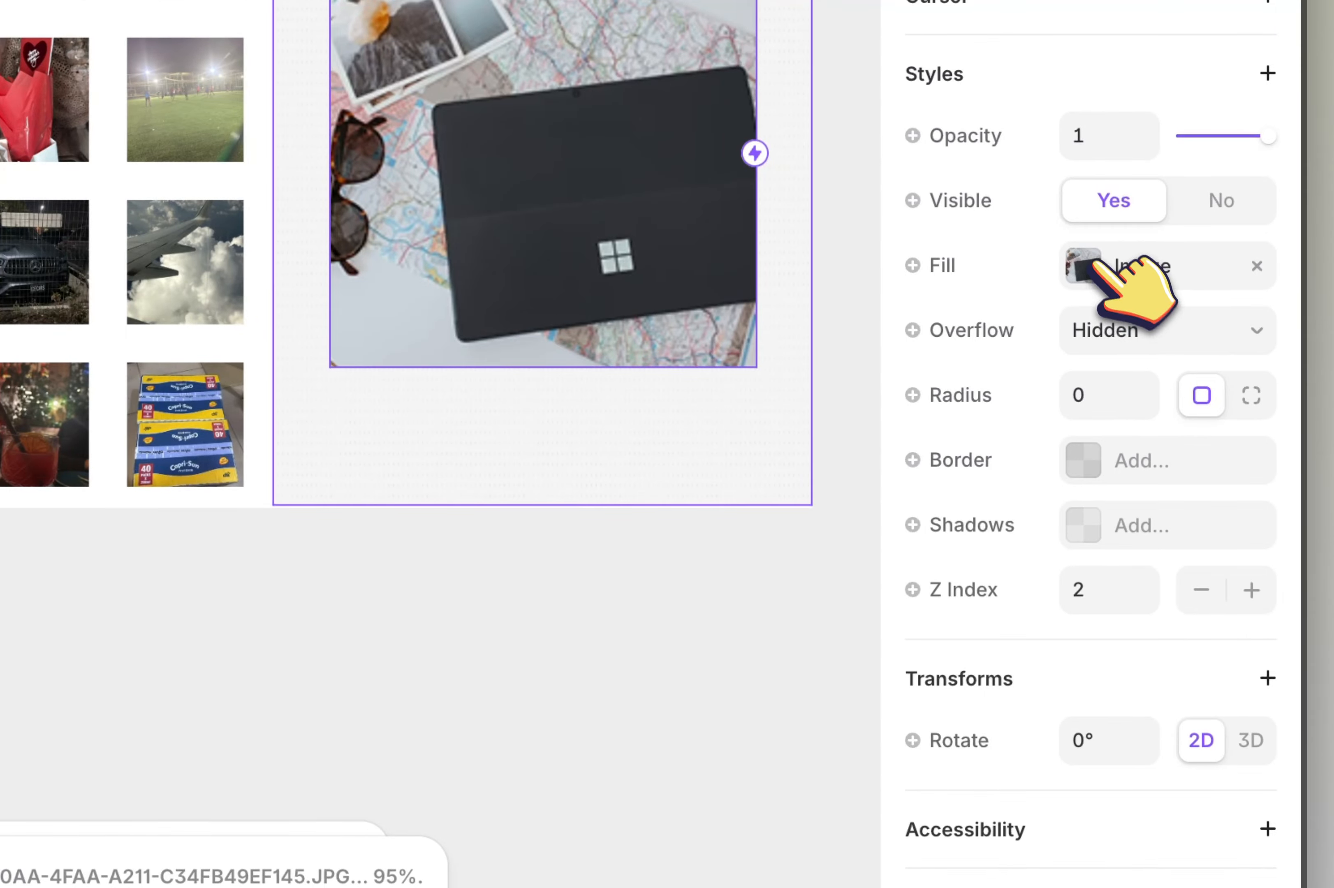
{"action": "left_click", "coordinate": [1095, 263]}
{"action": "left_click", "coordinate": [660, 502]}
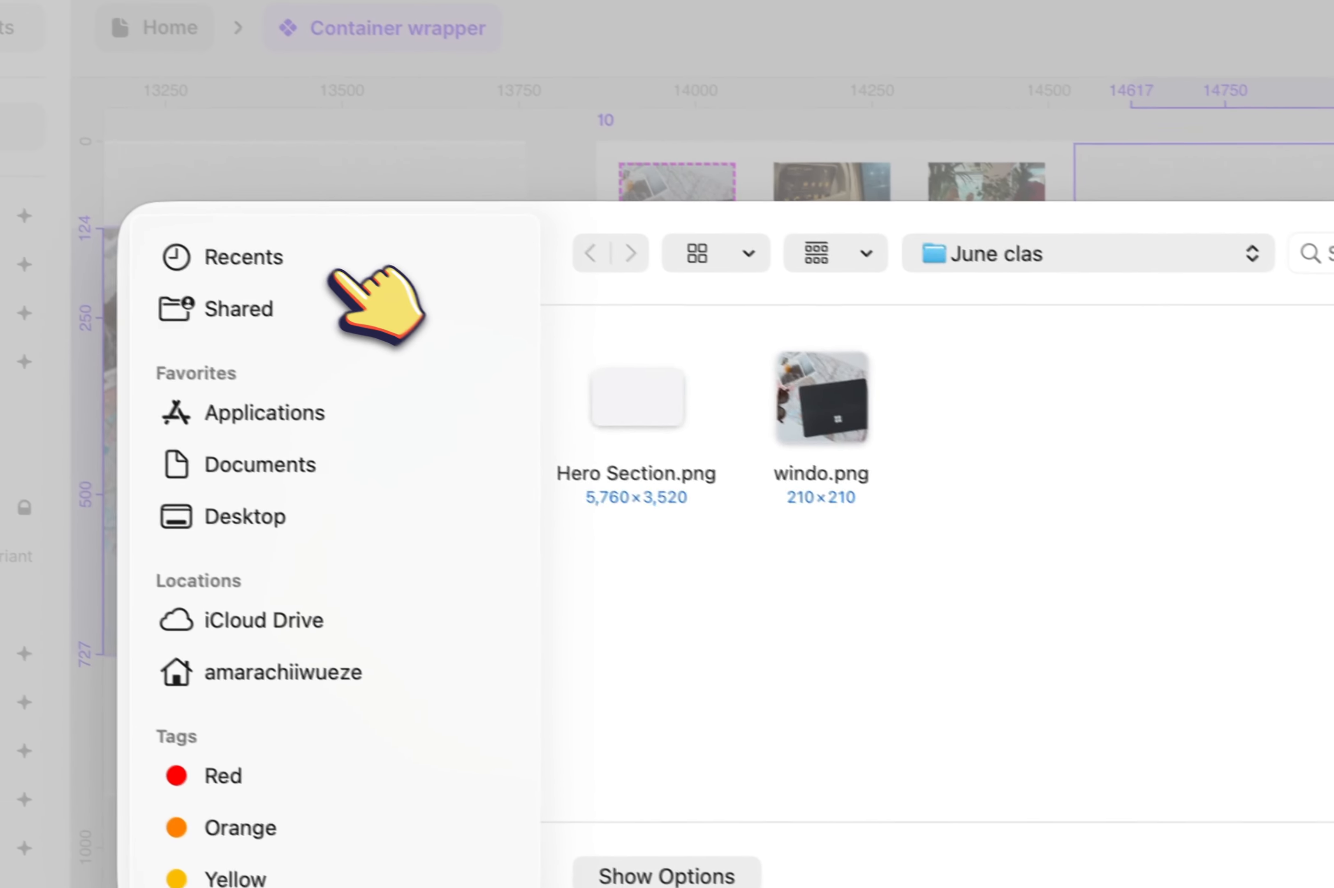
{"action": "left_click", "coordinate": [342, 269]}
{"action": "scroll", "coordinate": [979, 643], "scroll_direction": "down", "scroll_amount": 5}
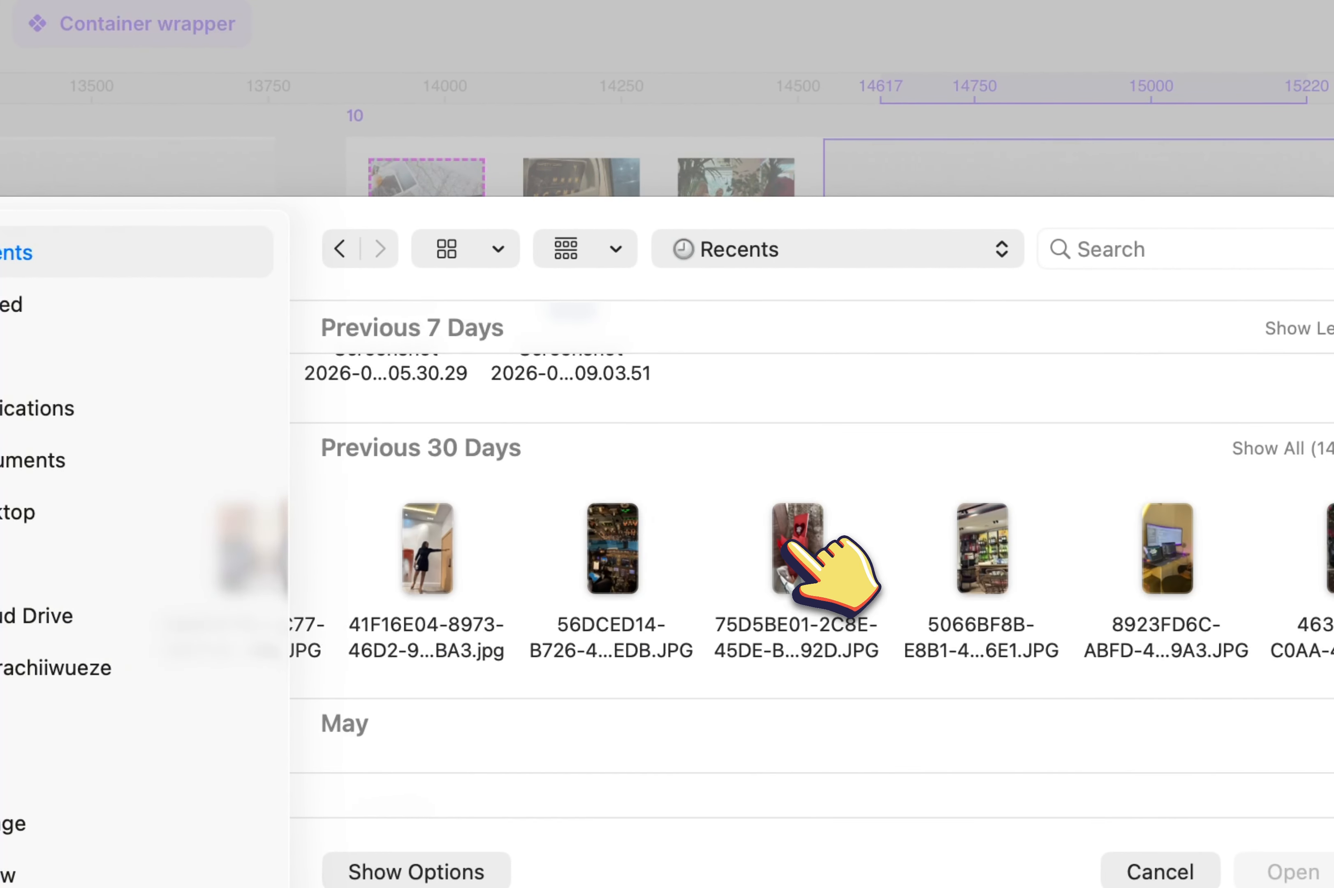
{"action": "double_click", "coordinate": [769, 554]}
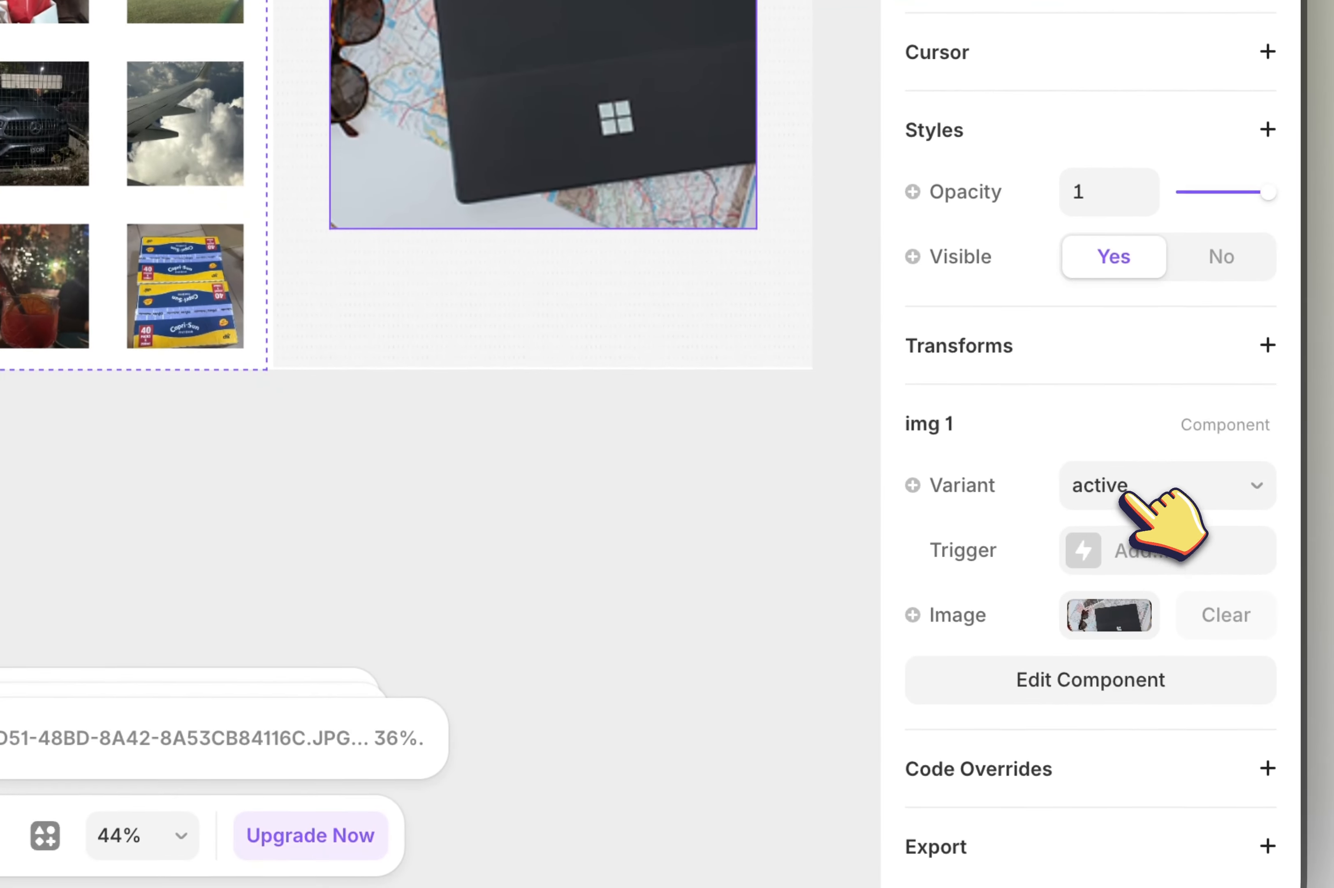
{"action": "left_click", "coordinate": [1125, 441]}
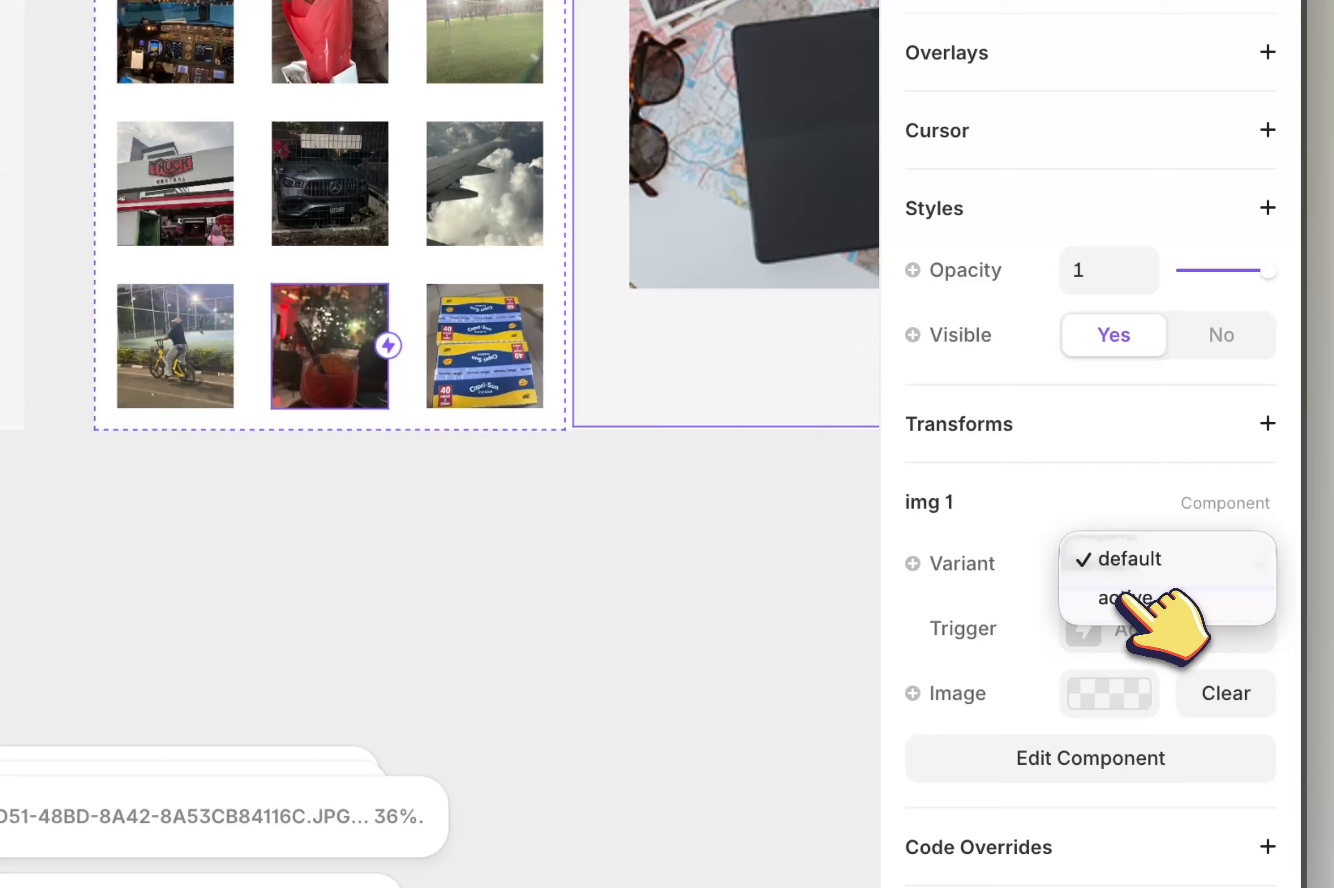
Step: In variant 11, set the red drink thumbnail to active and return the first thumbnail to default
{"action": "left_click", "coordinate": [1120, 595]}
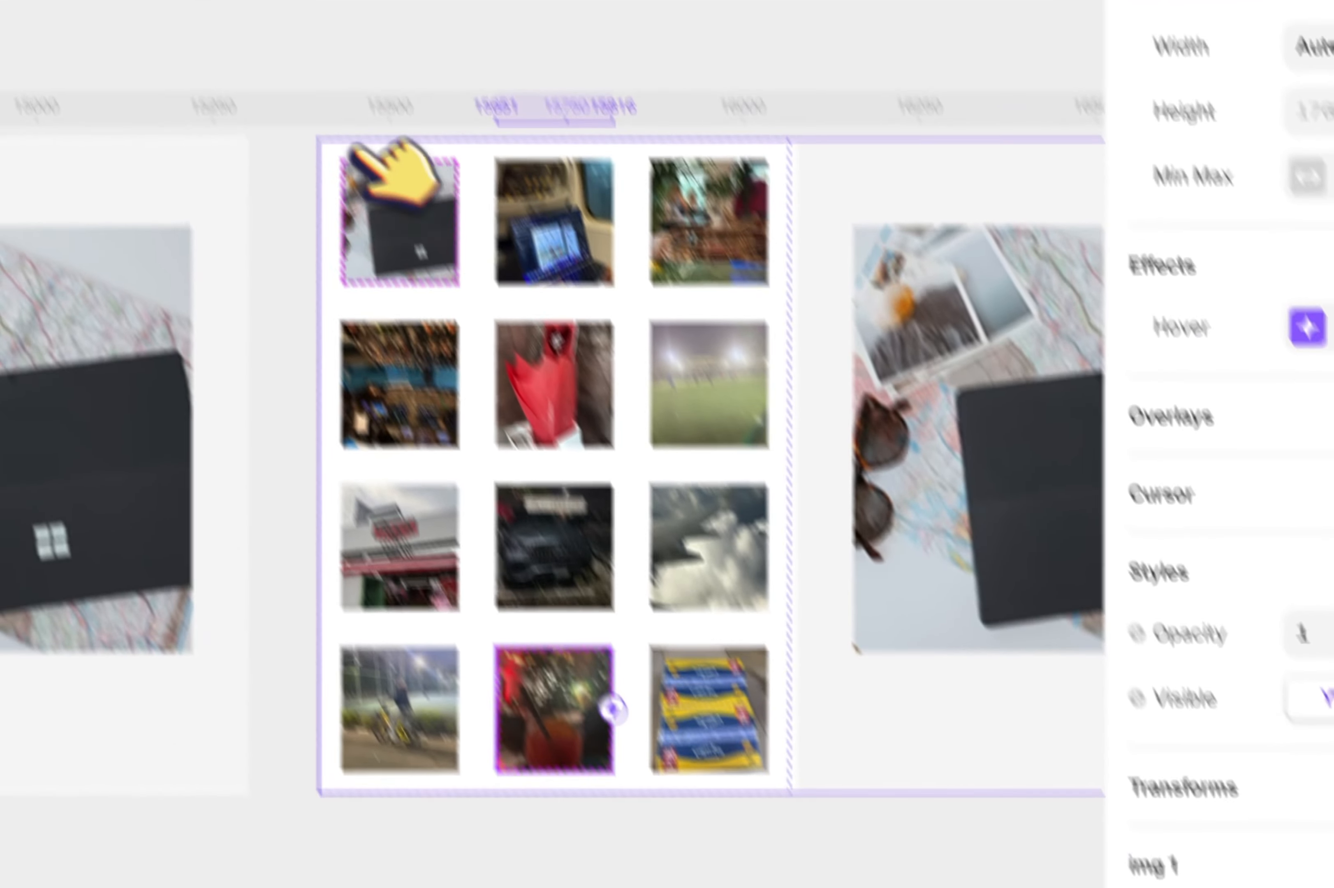
{"action": "left_click", "coordinate": [402, 217]}
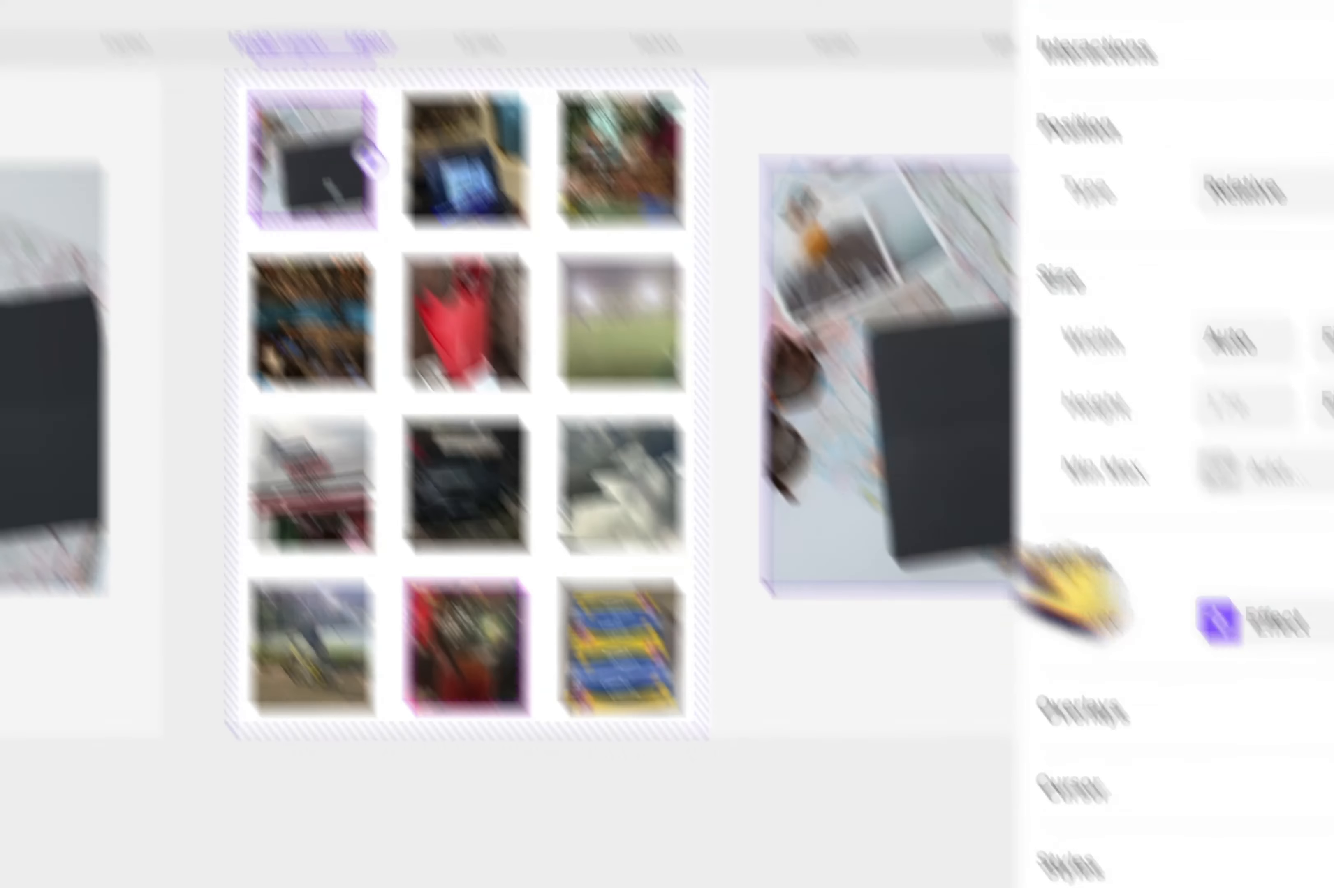
{"action": "scroll", "coordinate": [1139, 683], "scroll_direction": "down", "scroll_amount": 5}
{"action": "left_click", "coordinate": [1139, 684]}
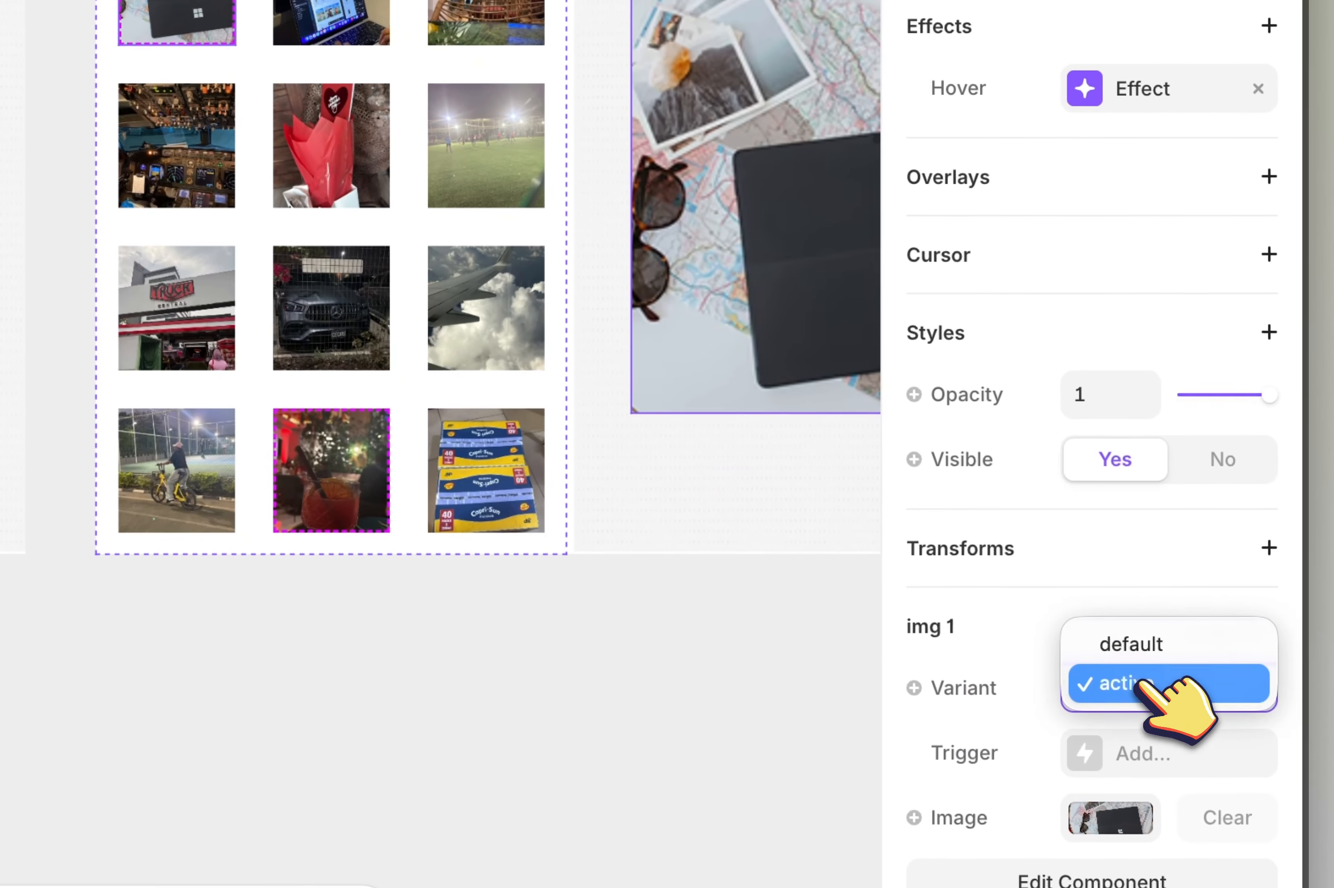
{"action": "left_click", "coordinate": [1126, 644]}
Step: Open the fill settings of the large image in variant 11
{"action": "scroll", "coordinate": [448, 419], "scroll_direction": "right", "scroll_amount": 6}
{"action": "left_click", "coordinate": [480, 318]}
{"action": "scroll", "coordinate": [1148, 688], "scroll_direction": "down", "scroll_amount": 10}
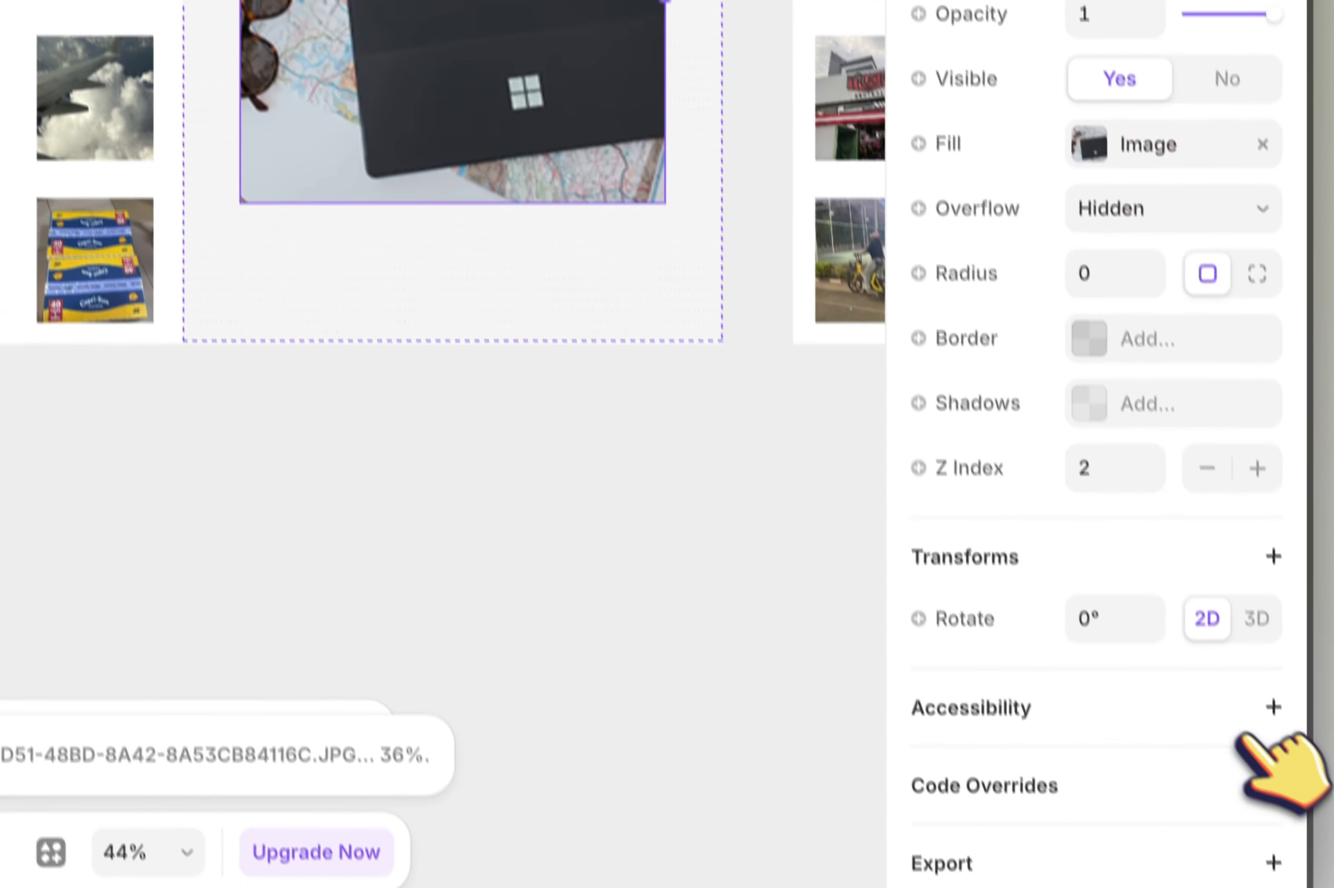
{"action": "left_click", "coordinate": [1108, 137]}
{"action": "left_click", "coordinate": [648, 509]}
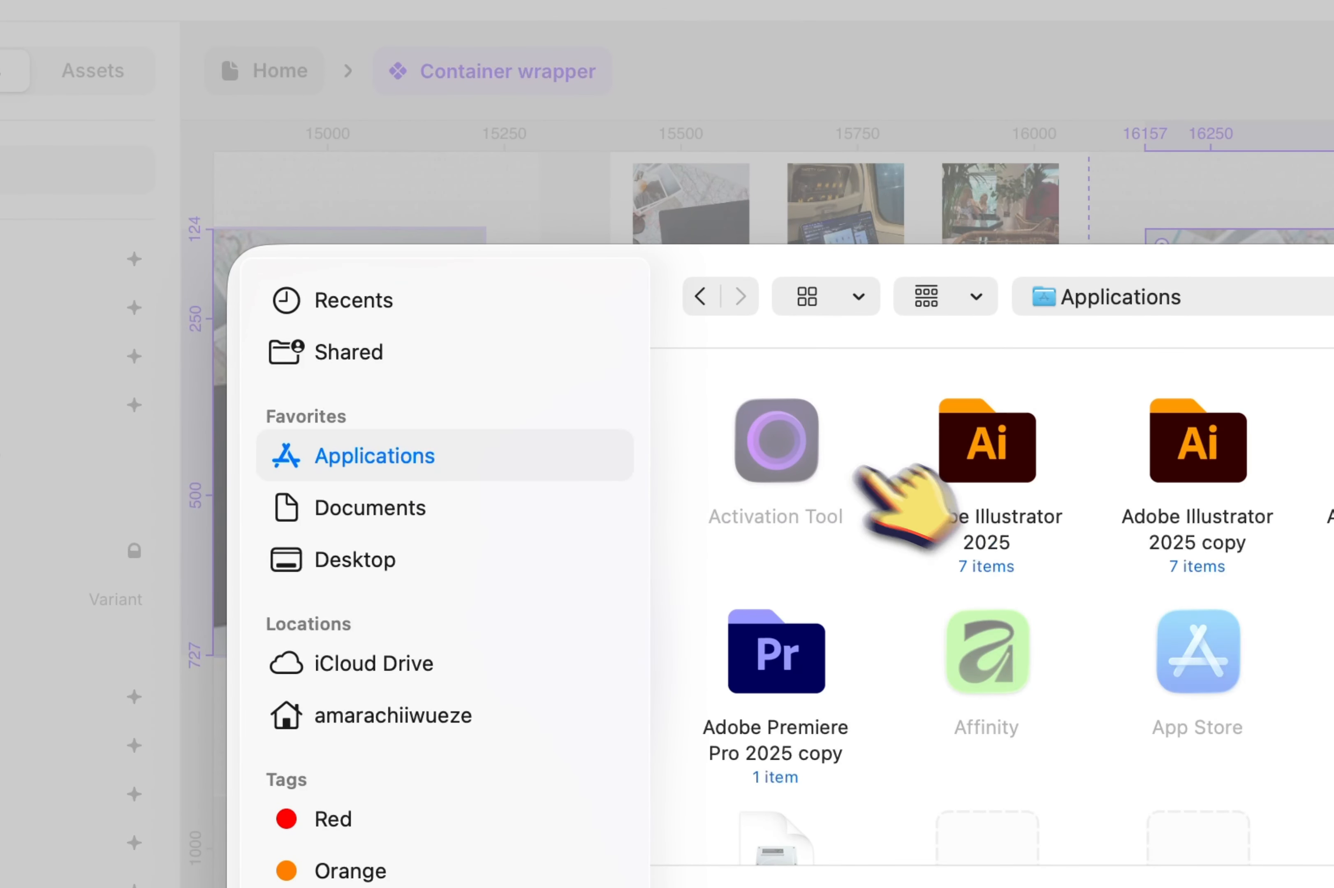
{"action": "left_click", "coordinate": [411, 299]}
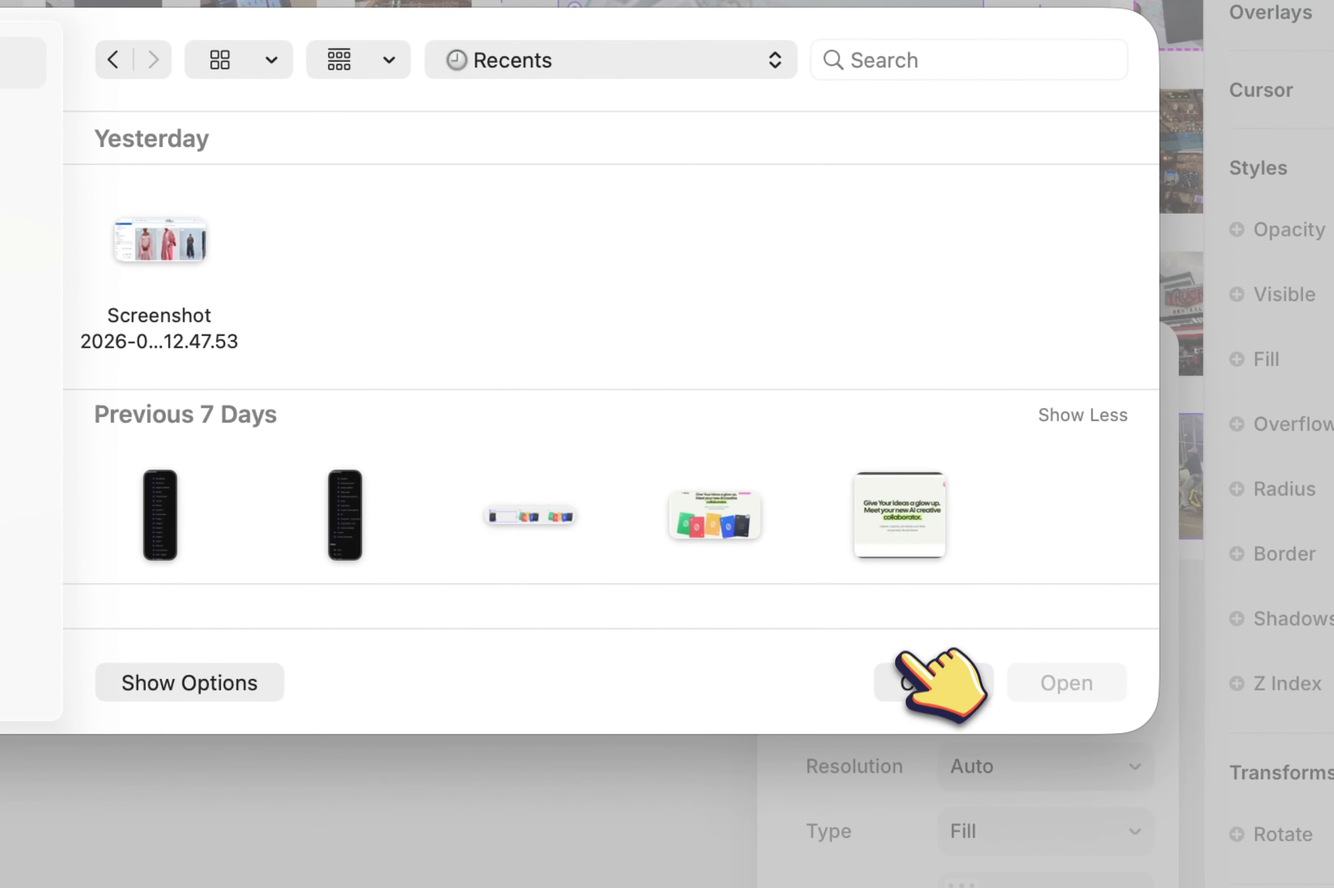
{"action": "left_click", "coordinate": [904, 666]}
Step: Replace the large image fill in variant 11 with the red drink photo from the recent files
{"action": "left_click", "coordinate": [970, 599]}
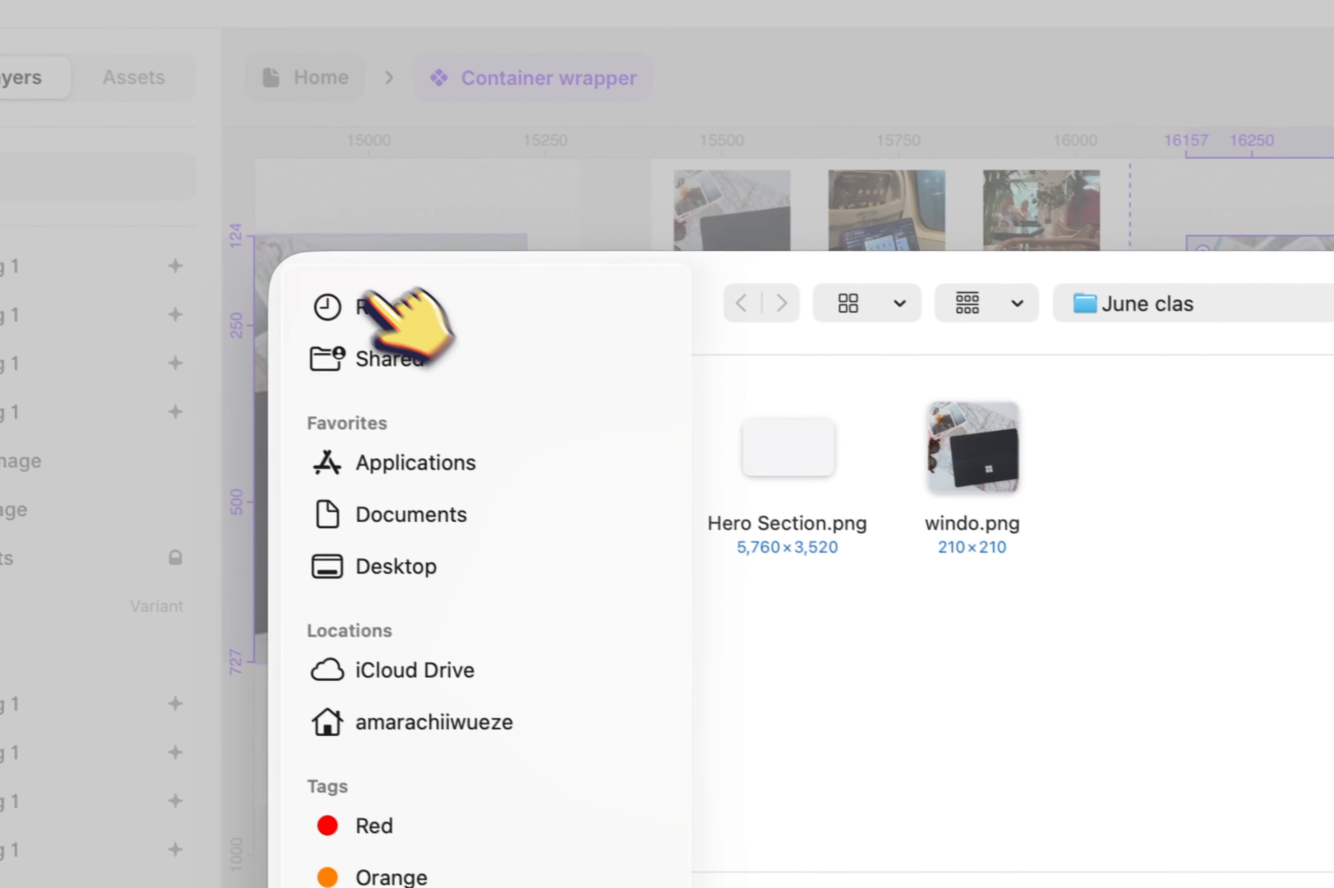
{"action": "left_click", "coordinate": [396, 304]}
{"action": "scroll", "coordinate": [895, 600], "scroll_direction": "down", "scroll_amount": 3}
{"action": "scroll", "coordinate": [890, 568], "scroll_direction": "down", "scroll_amount": 5}
{"action": "scroll", "coordinate": [887, 352], "scroll_direction": "right", "scroll_amount": 10}
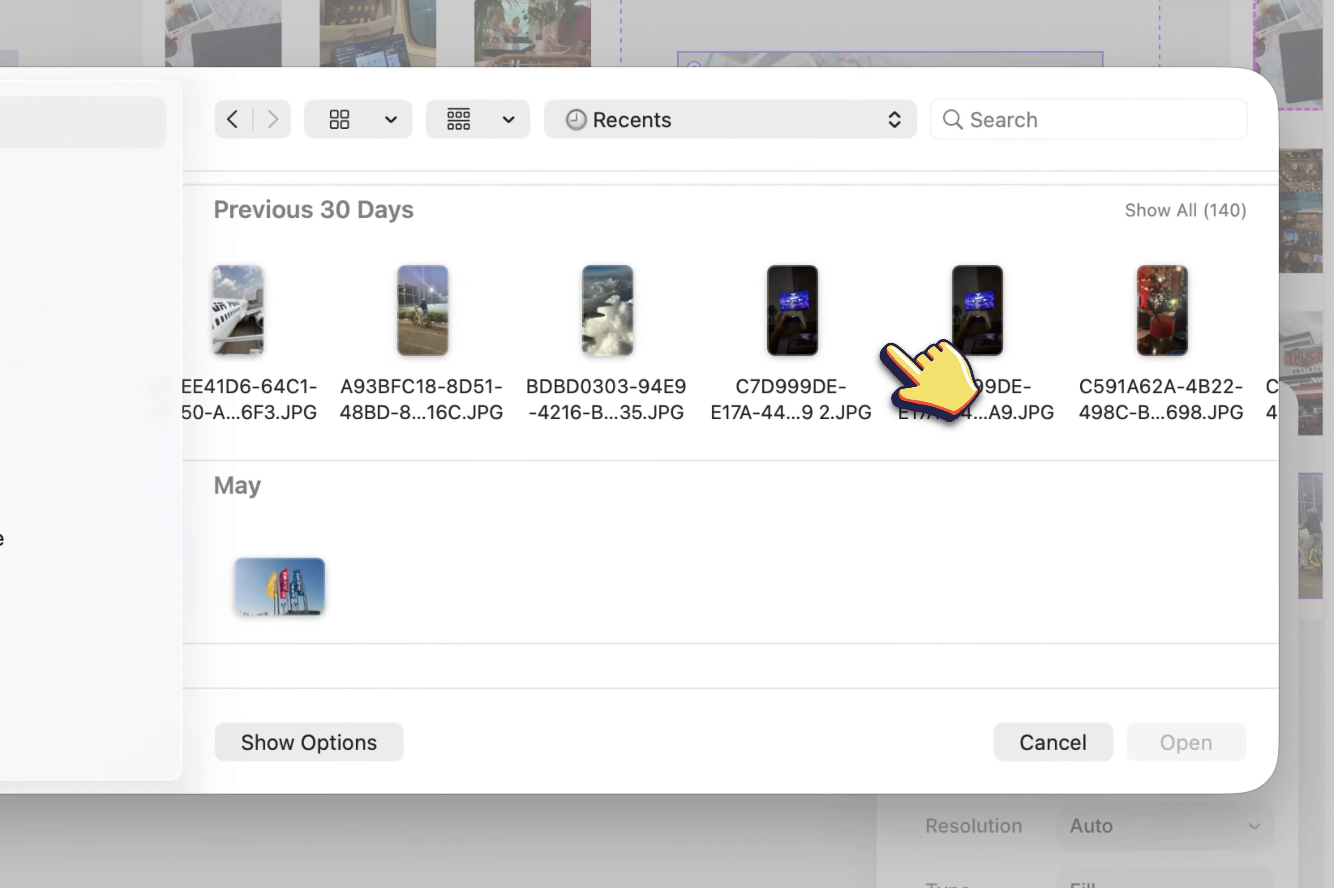
{"action": "double_click", "coordinate": [809, 321]}
{"action": "scroll", "coordinate": [744, 330], "scroll_direction": "right", "scroll_amount": 10}
{"action": "left_click", "coordinate": [402, 252]}
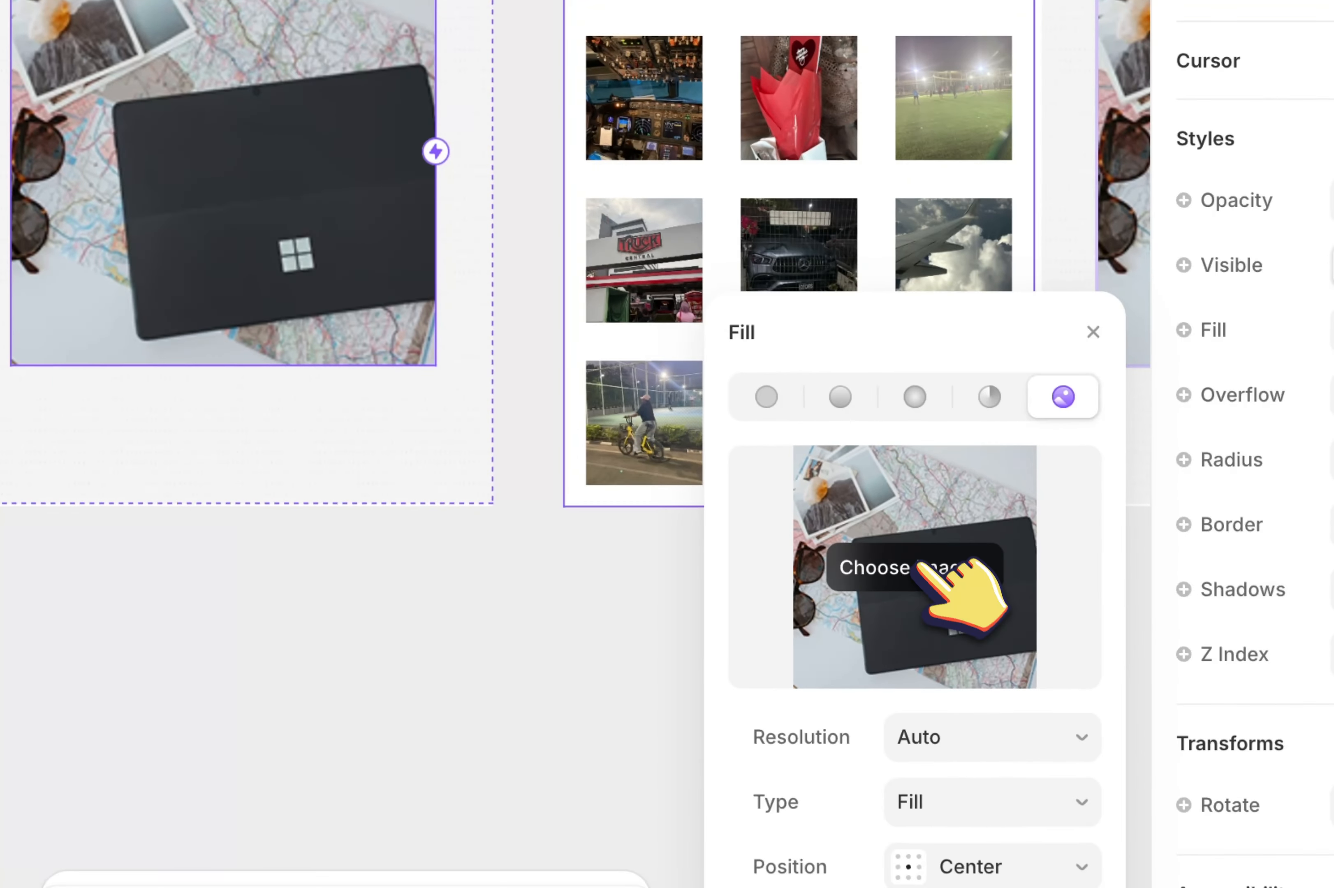
{"action": "left_click", "coordinate": [919, 568]}
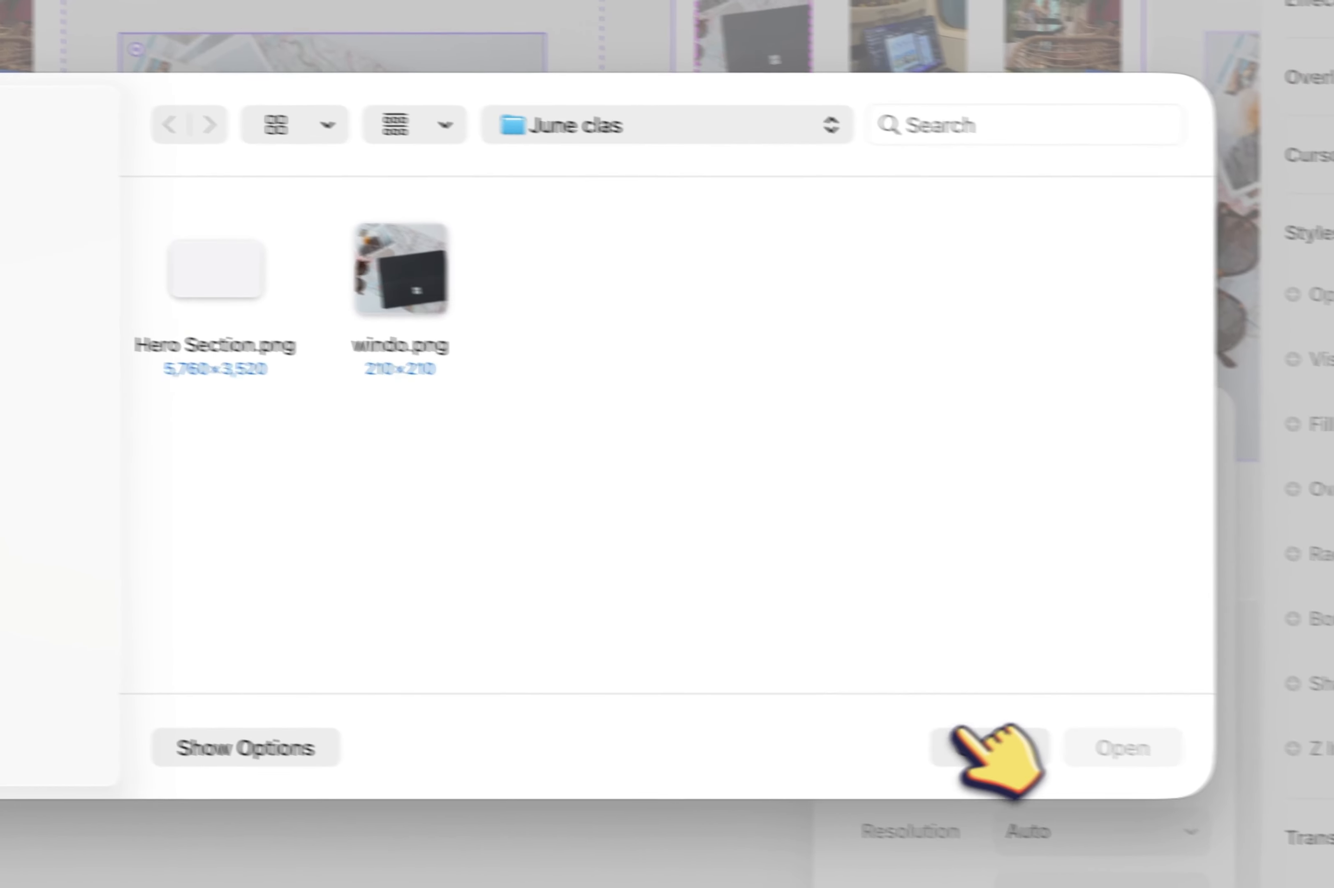
{"action": "left_click", "coordinate": [879, 640]}
Step: Replace the large image fill in variant 12 with the Capri-Sun boxes photo from the recent files
{"action": "scroll", "coordinate": [631, 287], "scroll_direction": "right", "scroll_amount": 10}
{"action": "left_click", "coordinate": [912, 697]}
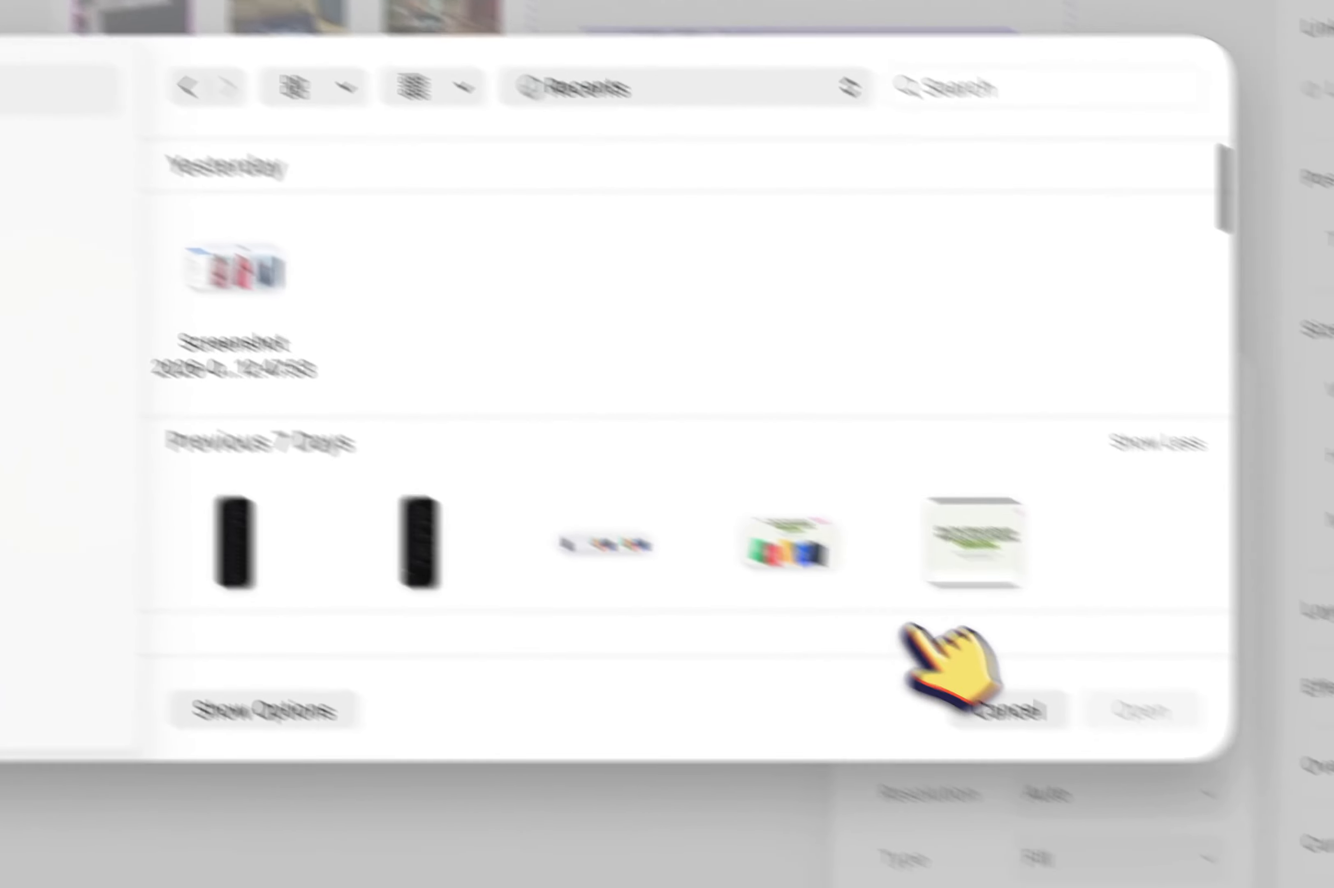
{"action": "scroll", "coordinate": [775, 439], "scroll_direction": "down", "scroll_amount": 10}
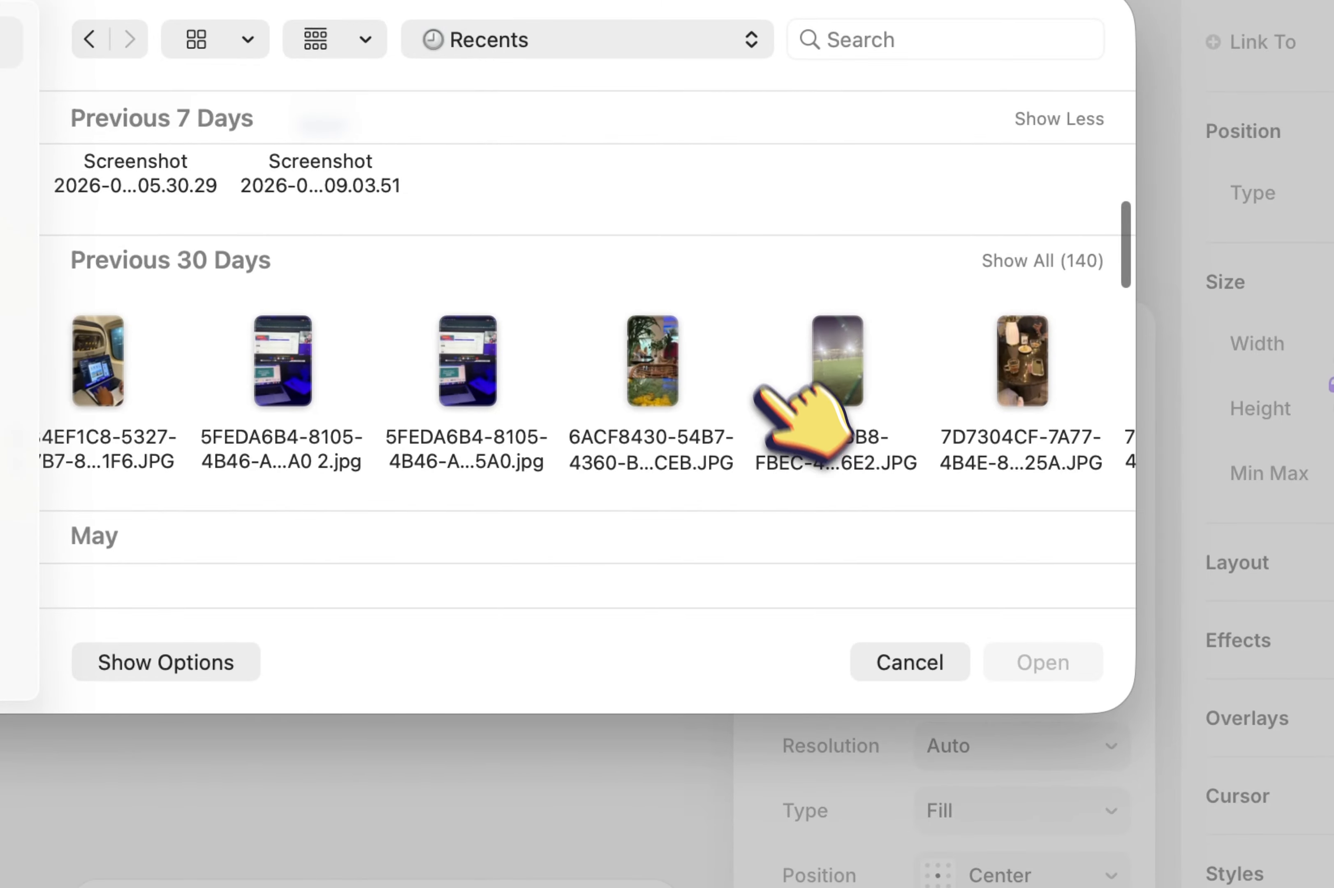
{"action": "scroll", "coordinate": [758, 396], "scroll_direction": "right", "scroll_amount": 10}
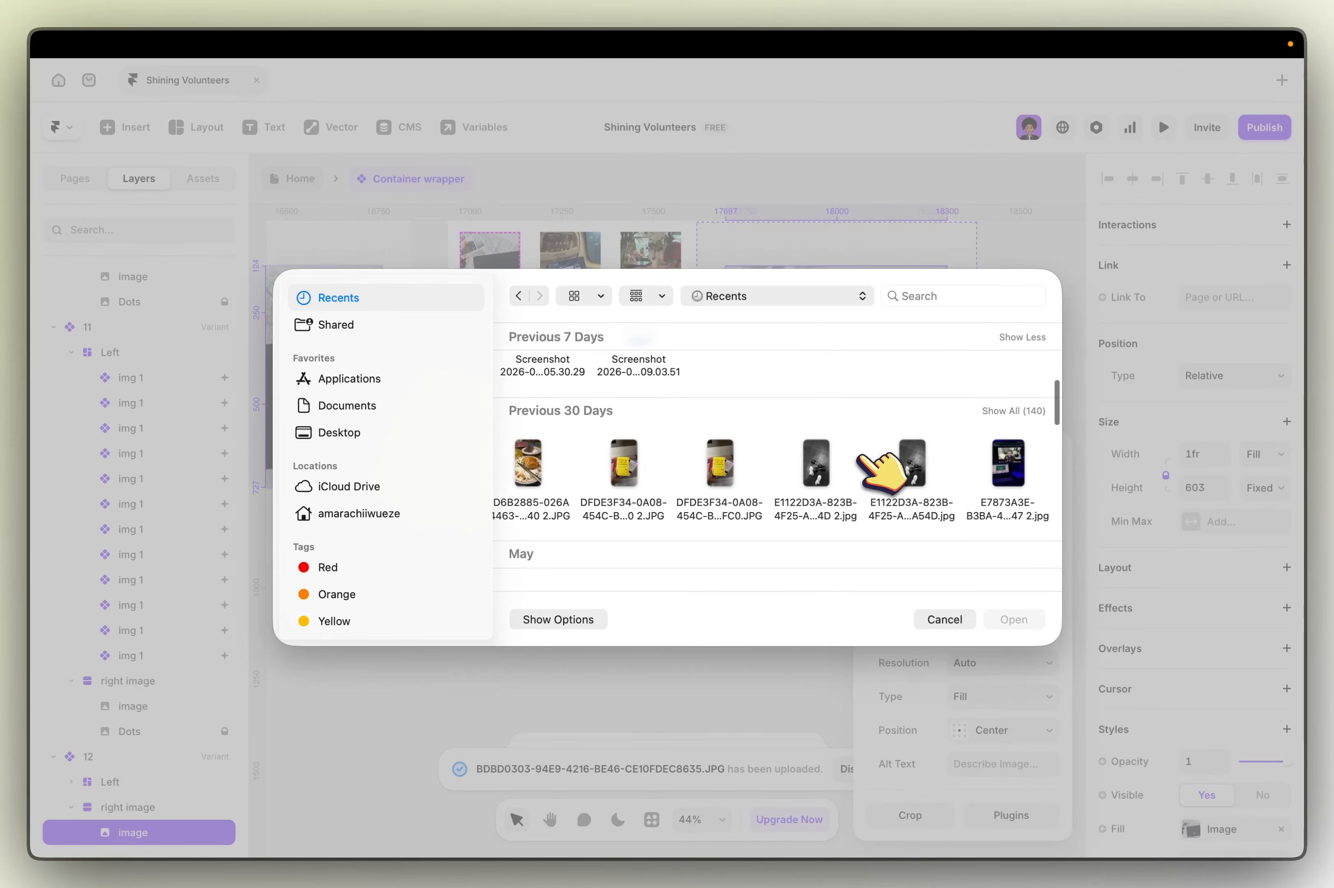
{"action": "scroll", "coordinate": [861, 459], "scroll_direction": "right", "scroll_amount": 5}
{"action": "double_click", "coordinate": [774, 470]}
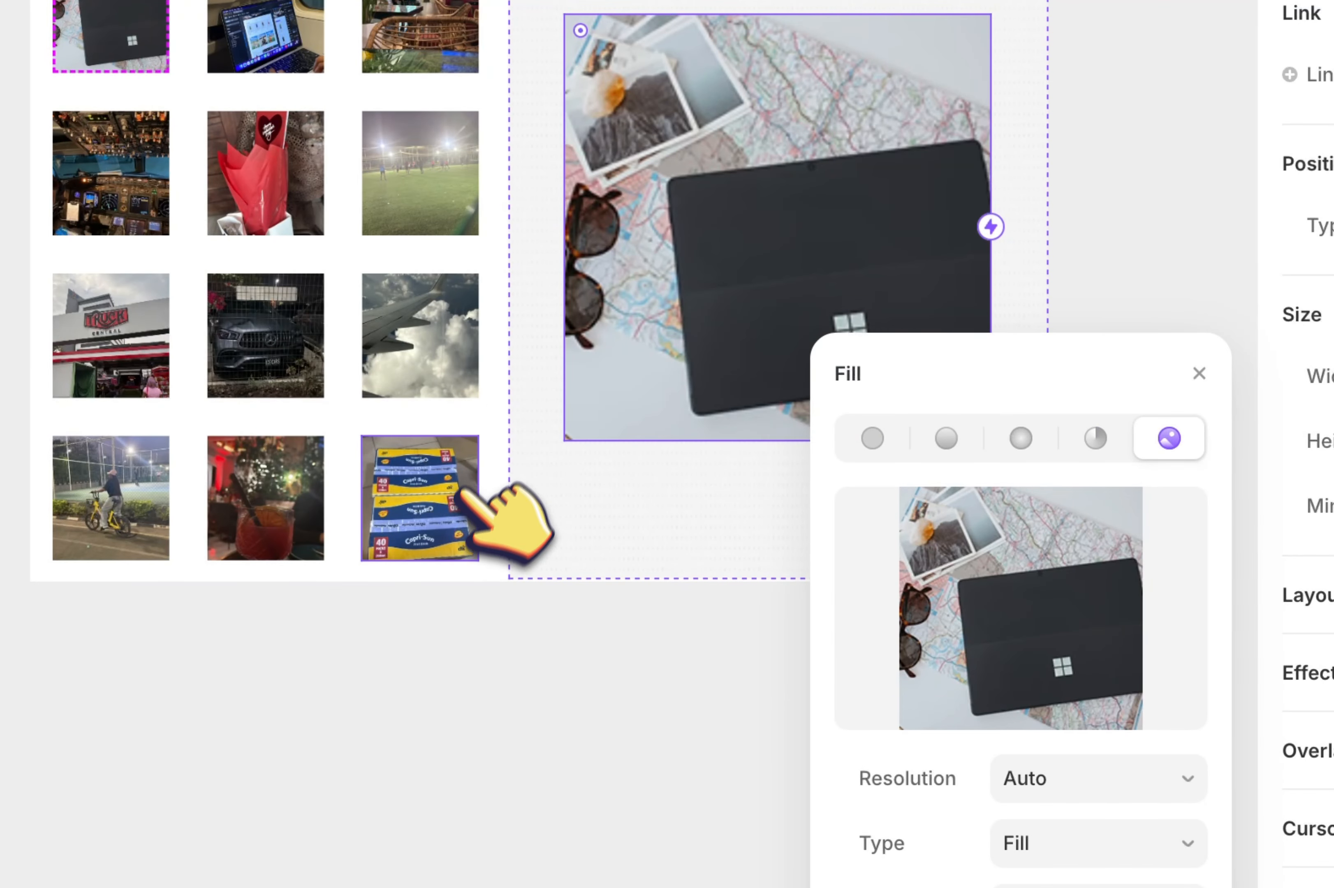
Step: In variant 12, set the Capri-Sun boxes thumbnail to active and return the first thumbnail to default
{"action": "left_click", "coordinate": [466, 494]}
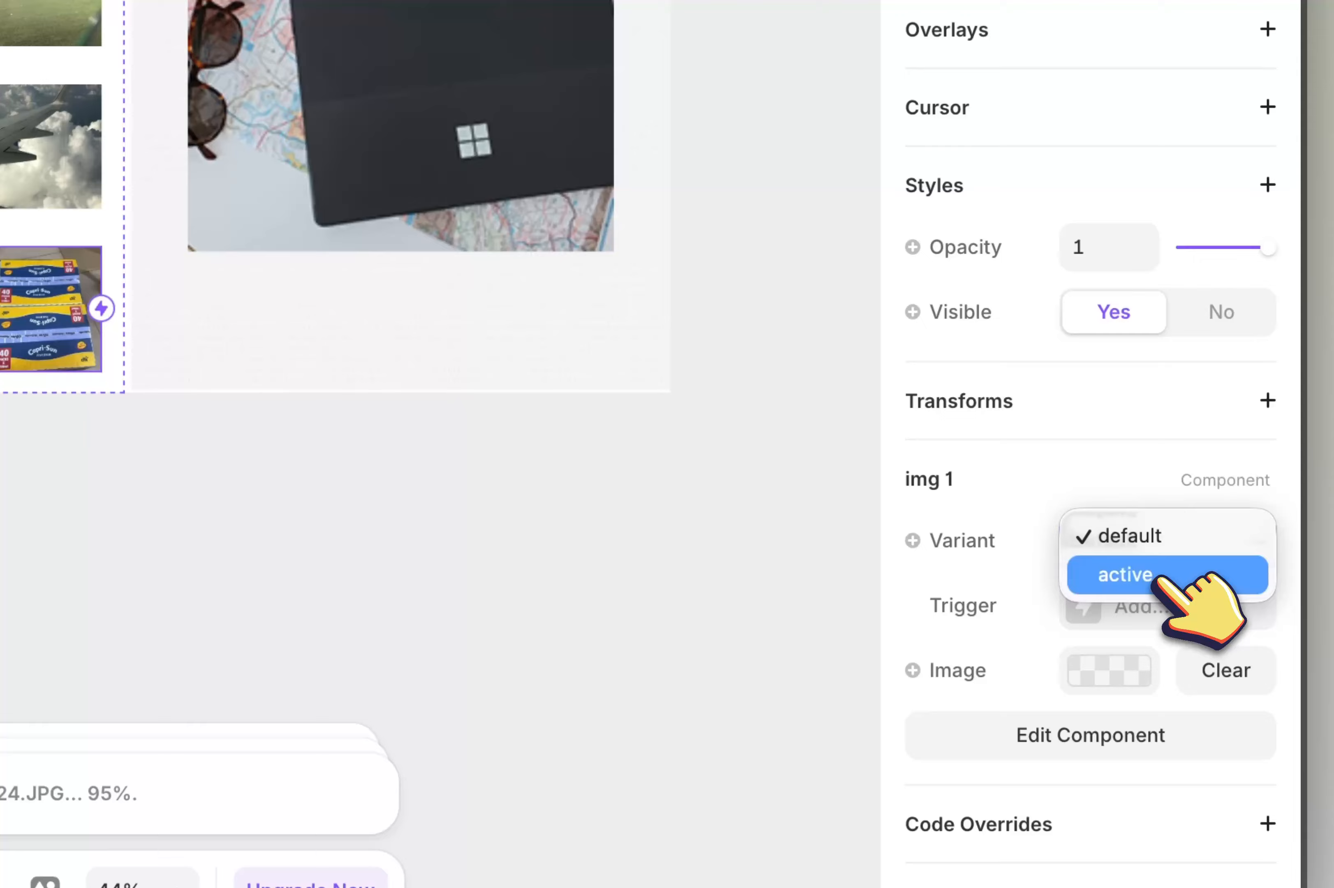
{"action": "left_click", "coordinate": [1156, 576]}
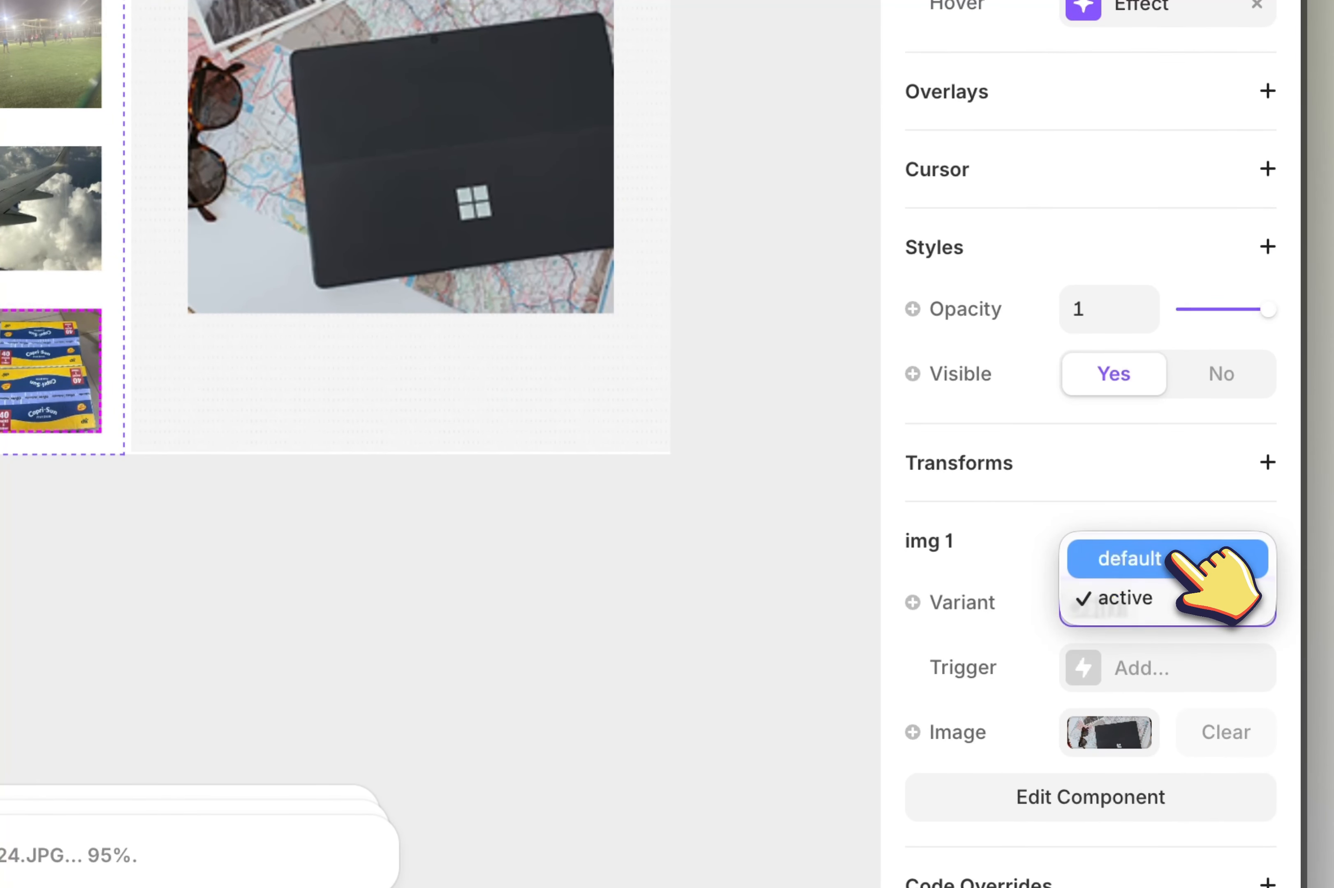
{"action": "left_click", "coordinate": [1171, 555]}
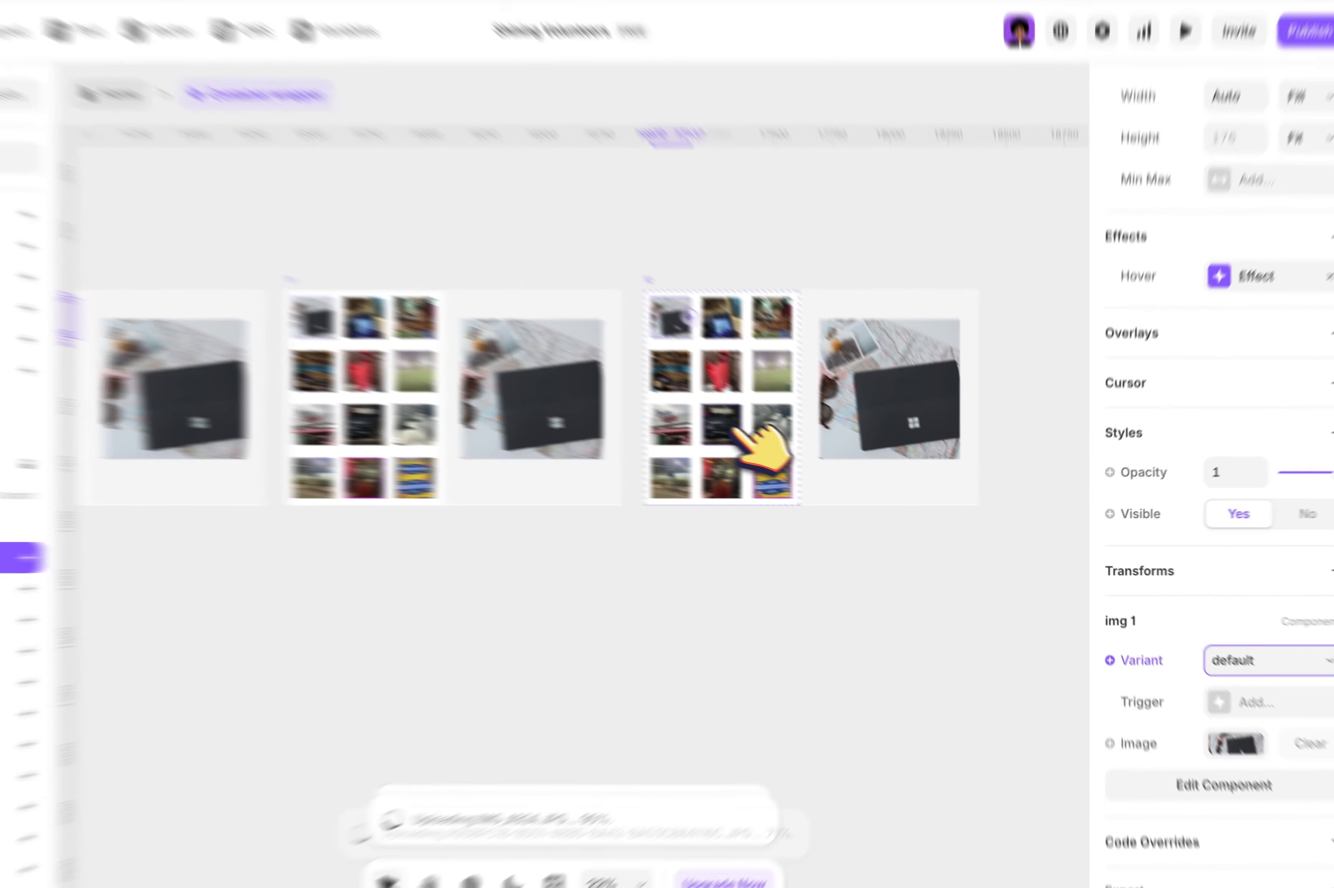
Step: Try to add an interaction to the first thumbnail in the primary variant
{"action": "scroll", "coordinate": [734, 431], "scroll_direction": "left", "scroll_amount": 20}
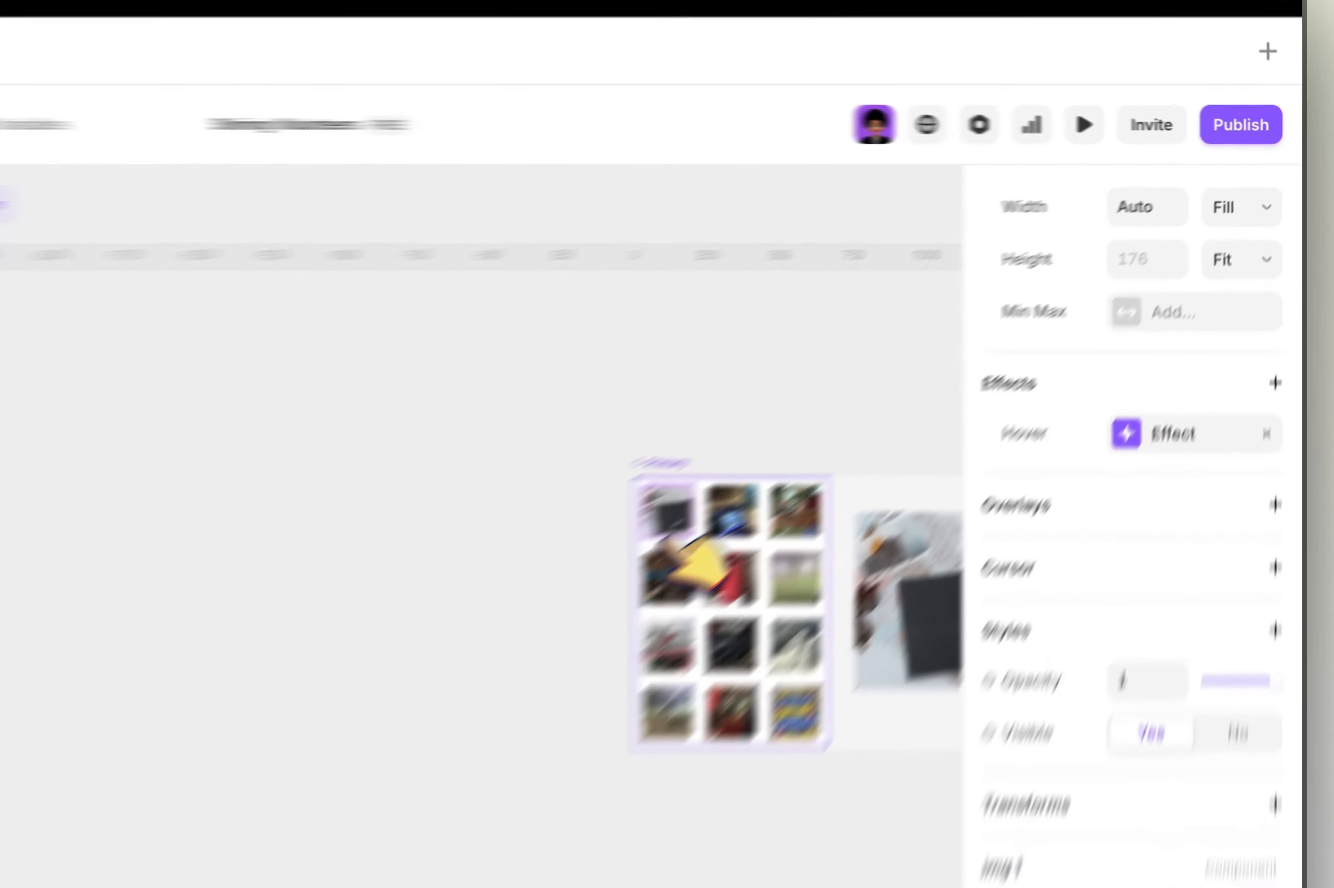
{"action": "left_click", "coordinate": [892, 371]}
{"action": "scroll", "coordinate": [891, 367], "scroll_direction": "right", "scroll_amount": 7}
{"action": "scroll", "coordinate": [1130, 181], "scroll_direction": "up", "scroll_amount": 4}
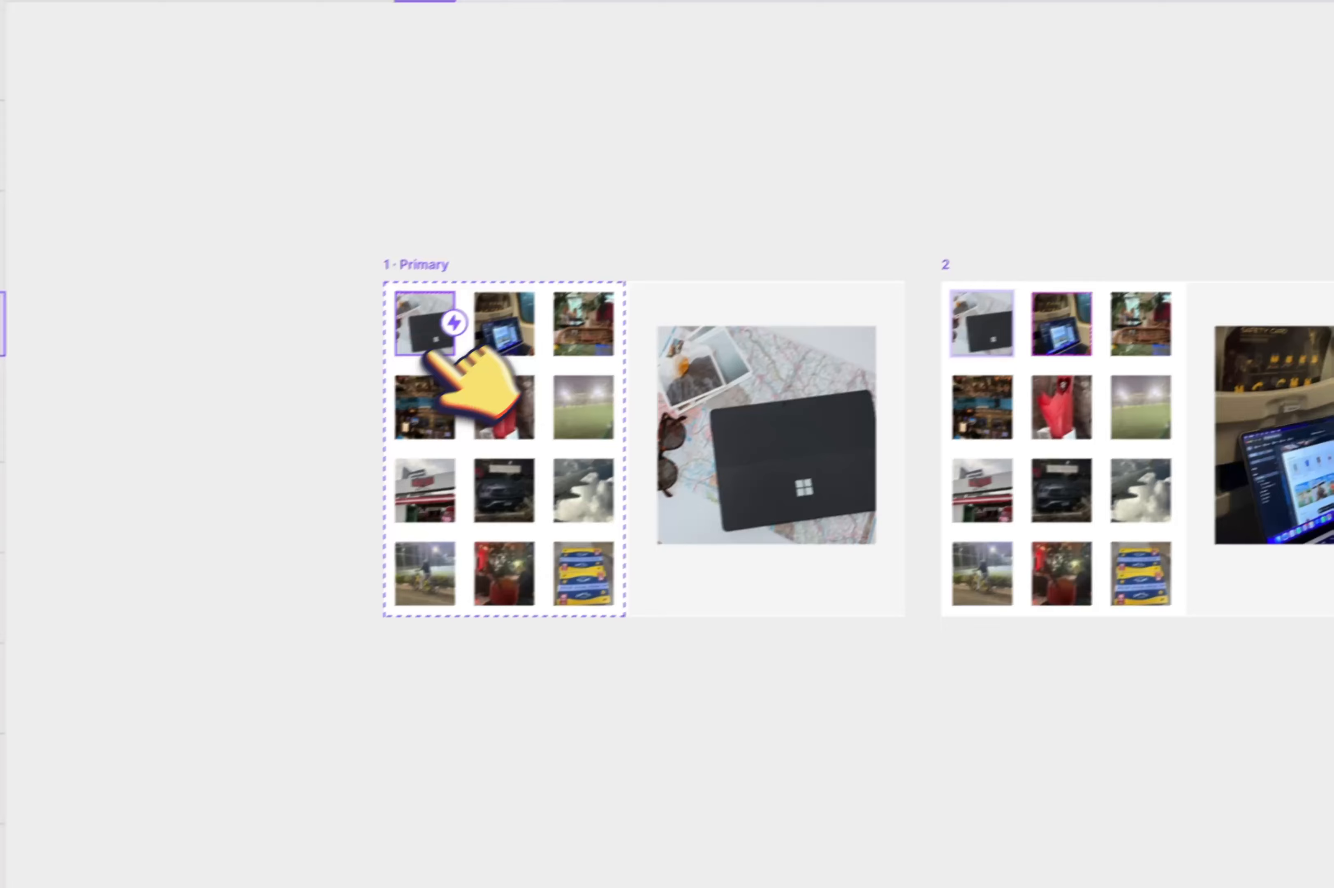
{"action": "left_click_drag", "start_coordinate": [456, 320], "coordinate": [740, 393]}
{"action": "left_click", "coordinate": [552, 706]}
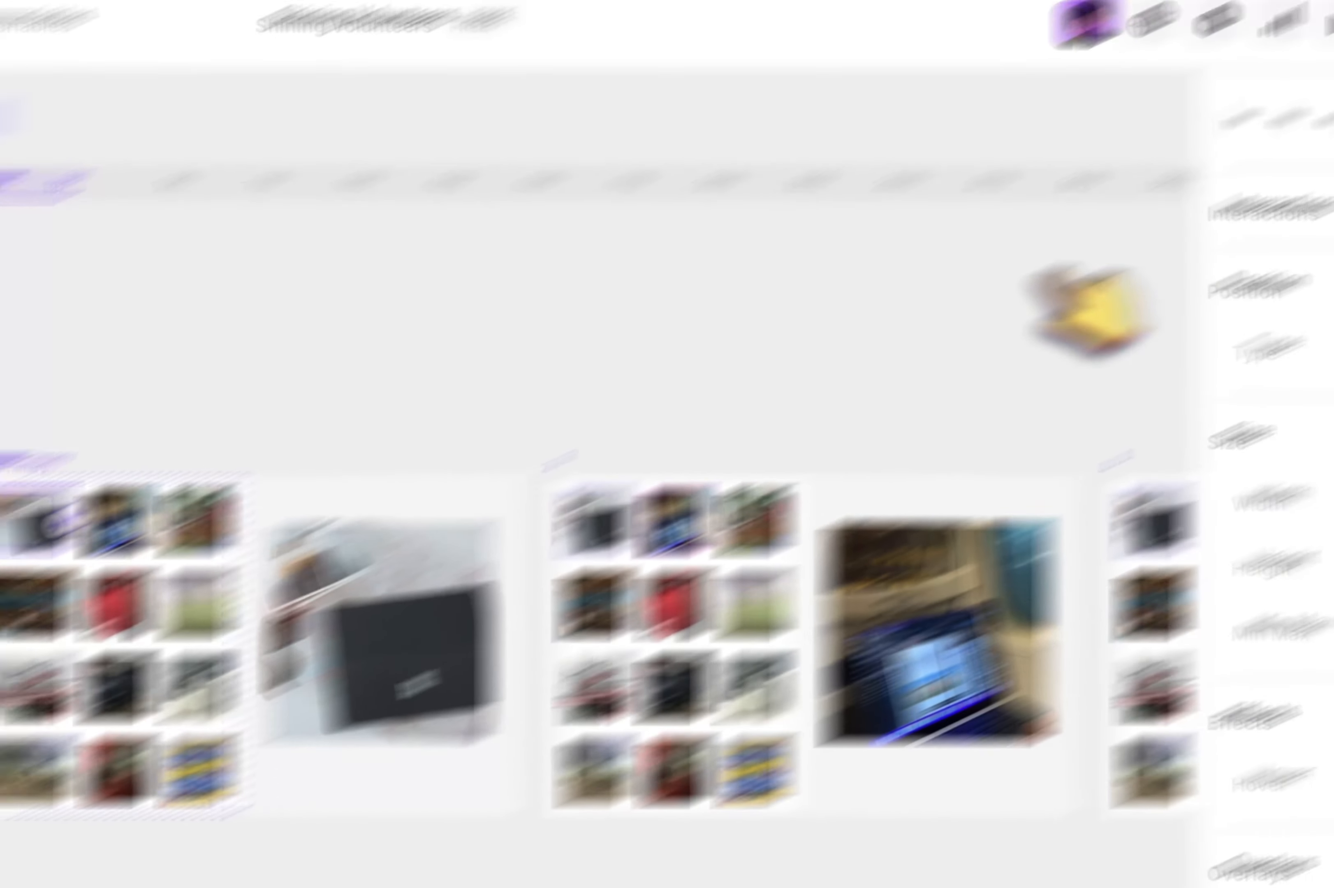
{"action": "left_click", "coordinate": [1270, 348]}
{"action": "left_click", "coordinate": [1158, 403]}
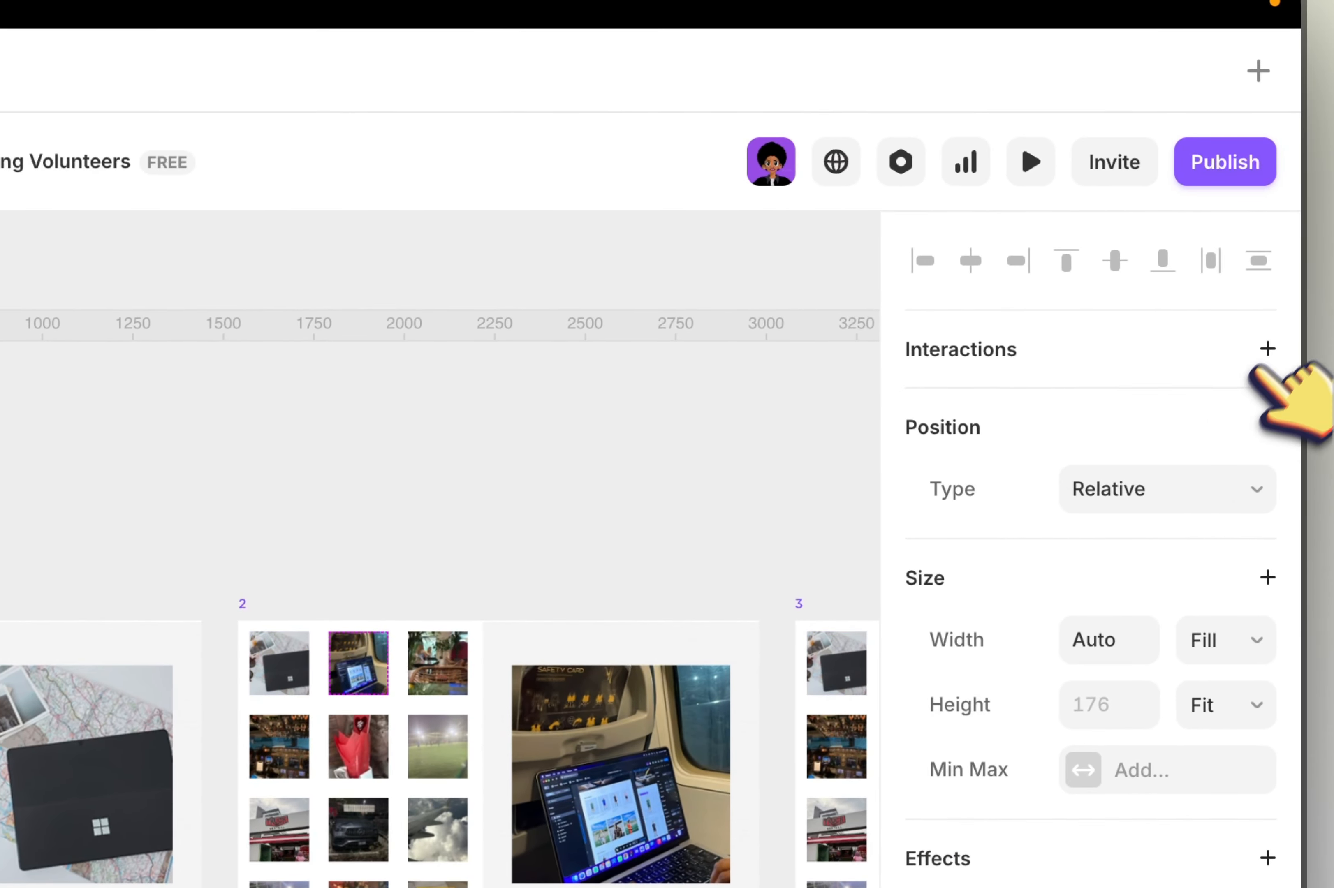
{"action": "left_click", "coordinate": [1139, 424]}
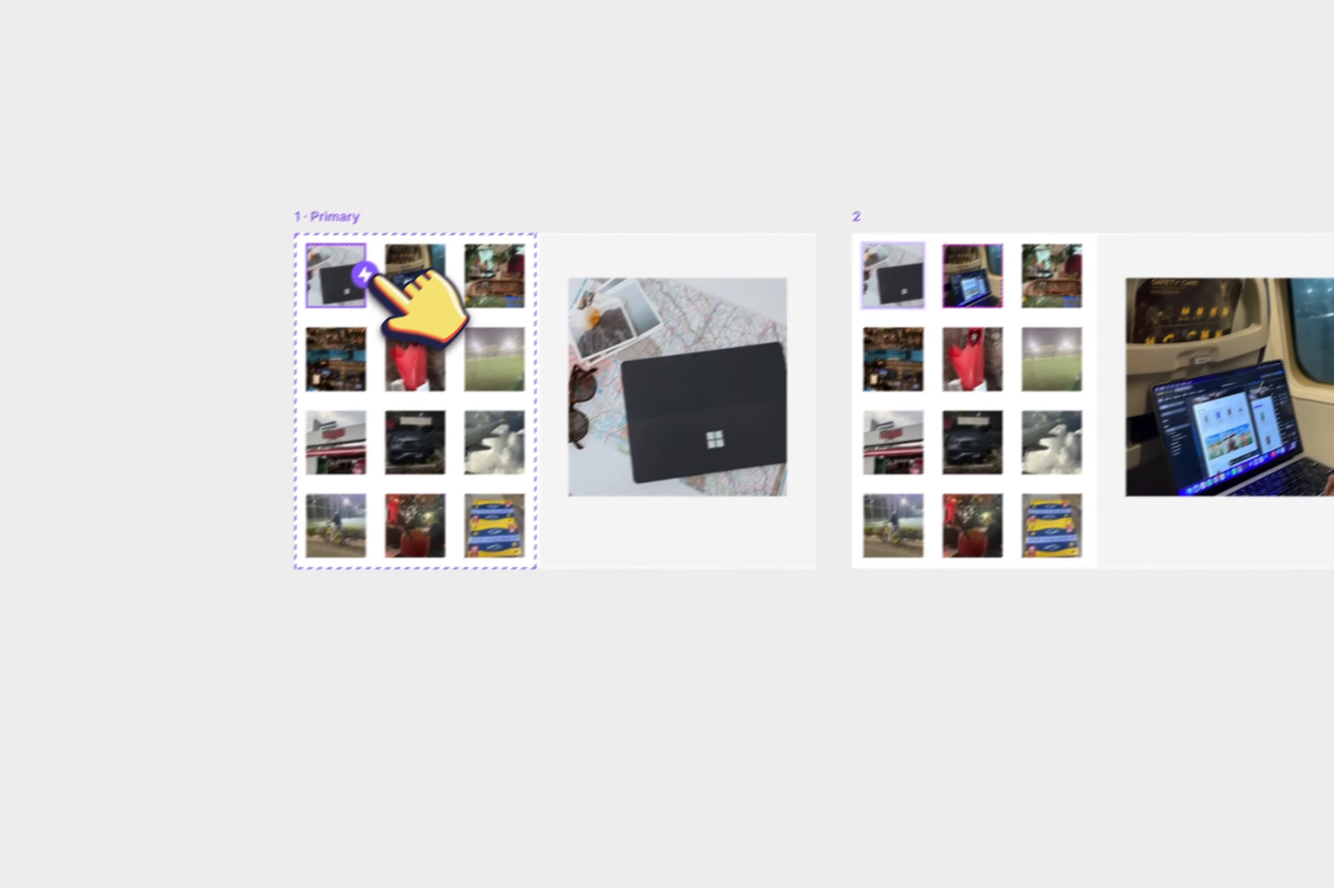
Step: In the primary variant, connect the first thumbnail to the primary variant on click and the second thumbnail to variant 2
{"action": "left_click_drag", "start_coordinate": [366, 275], "coordinate": [793, 475]}
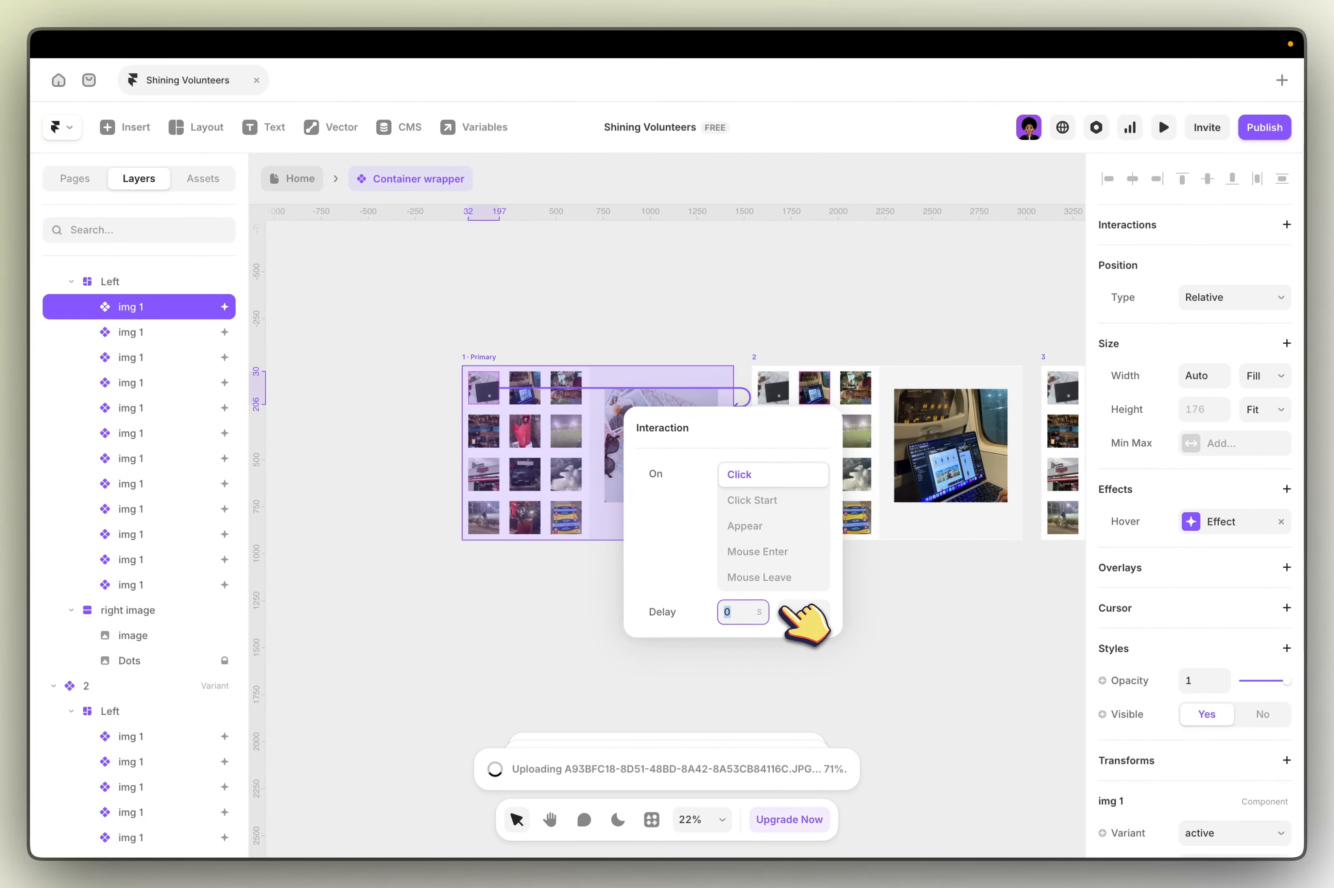
{"action": "left_click", "coordinate": [832, 646]}
{"action": "left_click", "coordinate": [530, 386]}
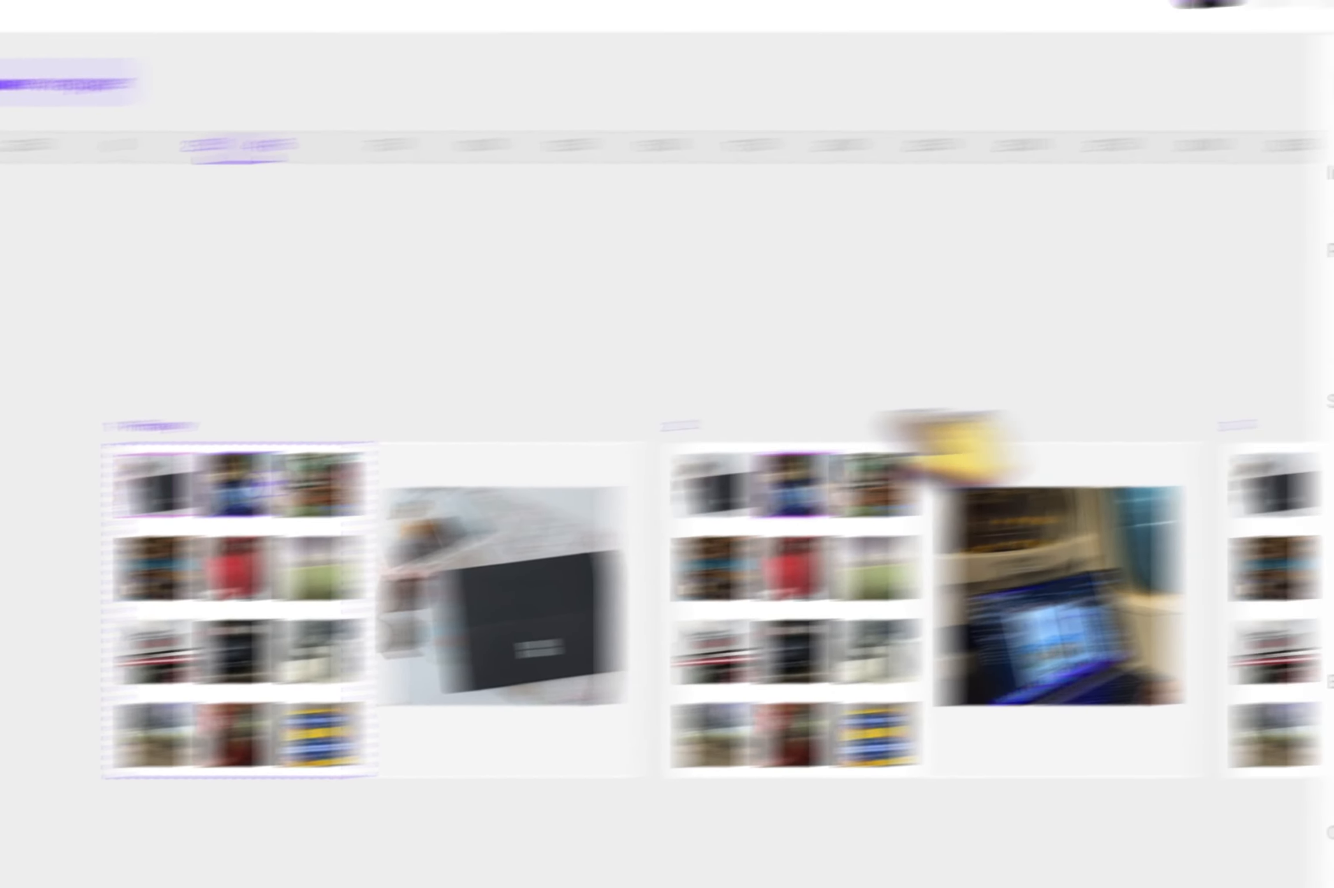
{"action": "left_click_drag", "start_coordinate": [251, 484], "coordinate": [766, 557]}
{"action": "left_click", "coordinate": [429, 676]}
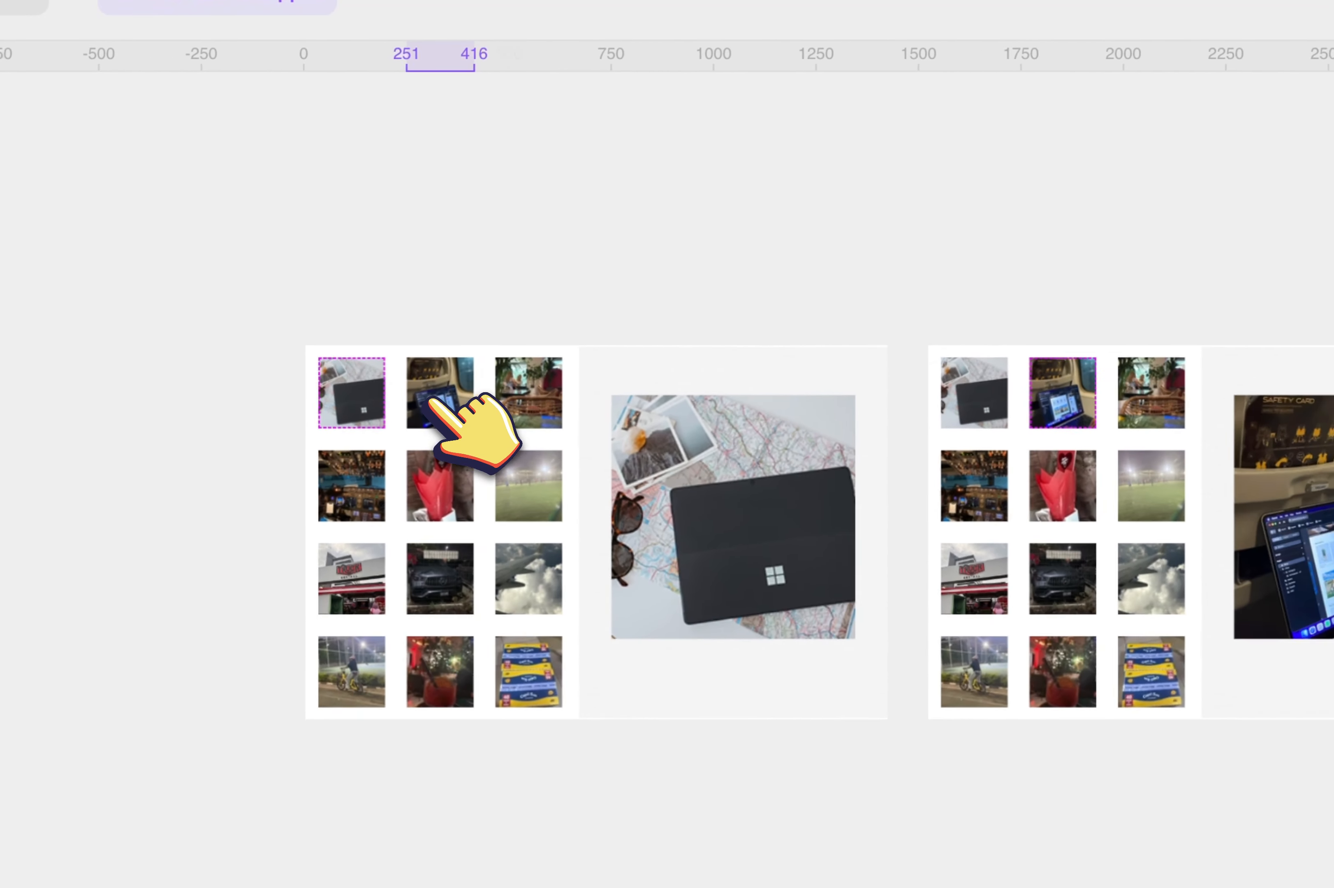
Step: In the primary variant, remove the first thumbnail's extra click interactions and set the remaining one to variant 1
{"action": "scroll", "coordinate": [430, 401], "scroll_direction": "down", "scroll_amount": 1}
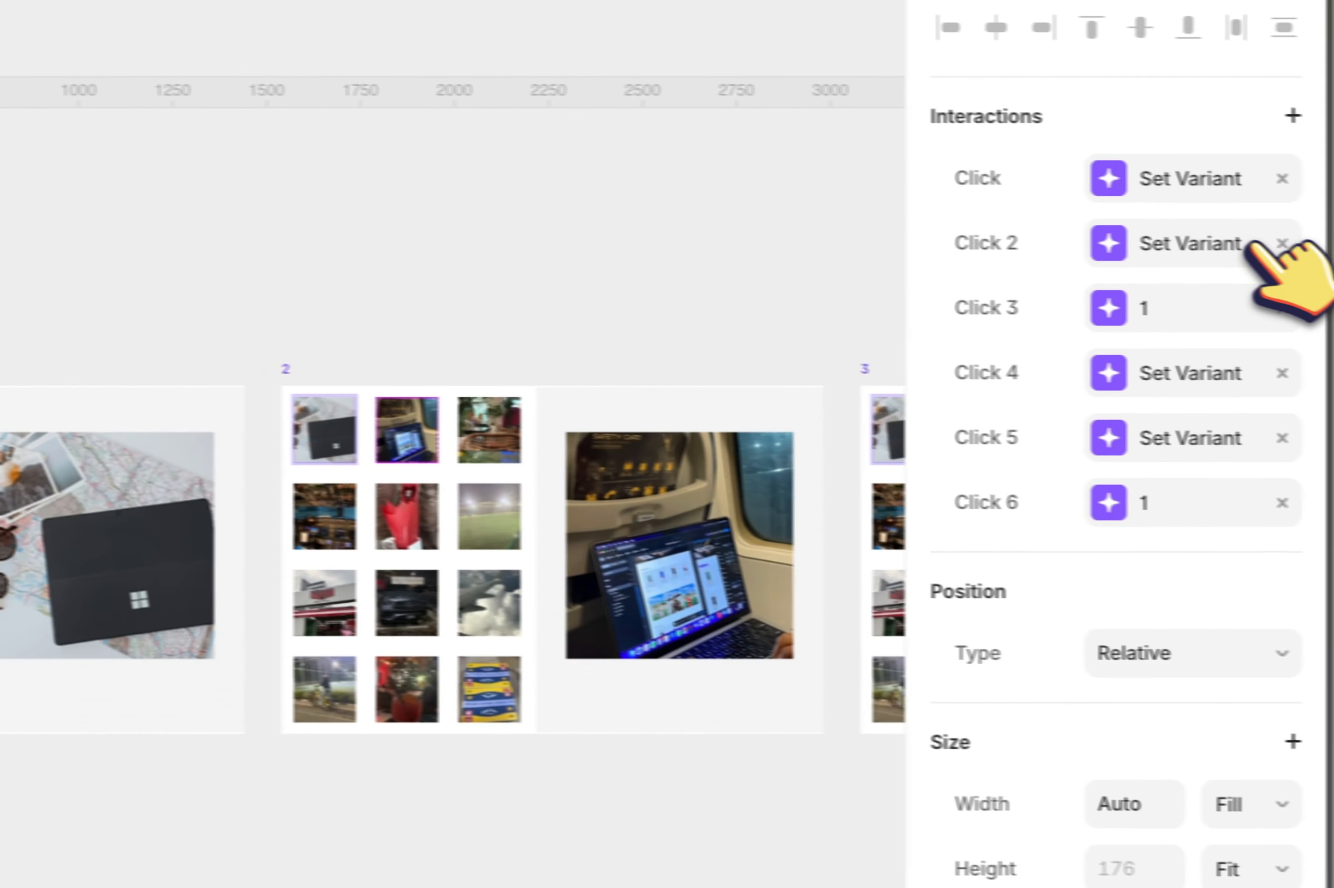
{"action": "left_click", "coordinate": [1256, 241]}
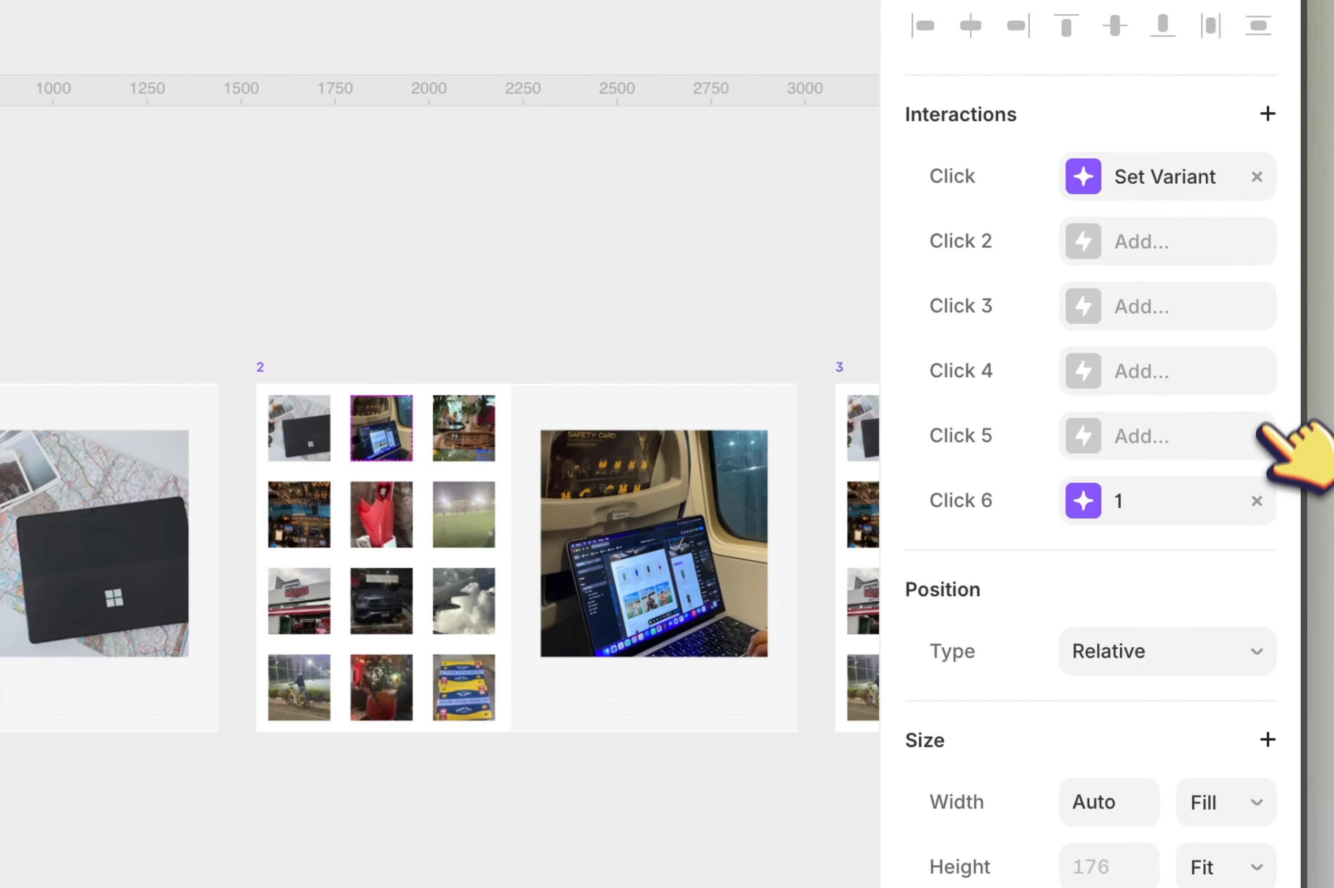
{"action": "left_click", "coordinate": [1154, 181]}
{"action": "left_click", "coordinate": [844, 453]}
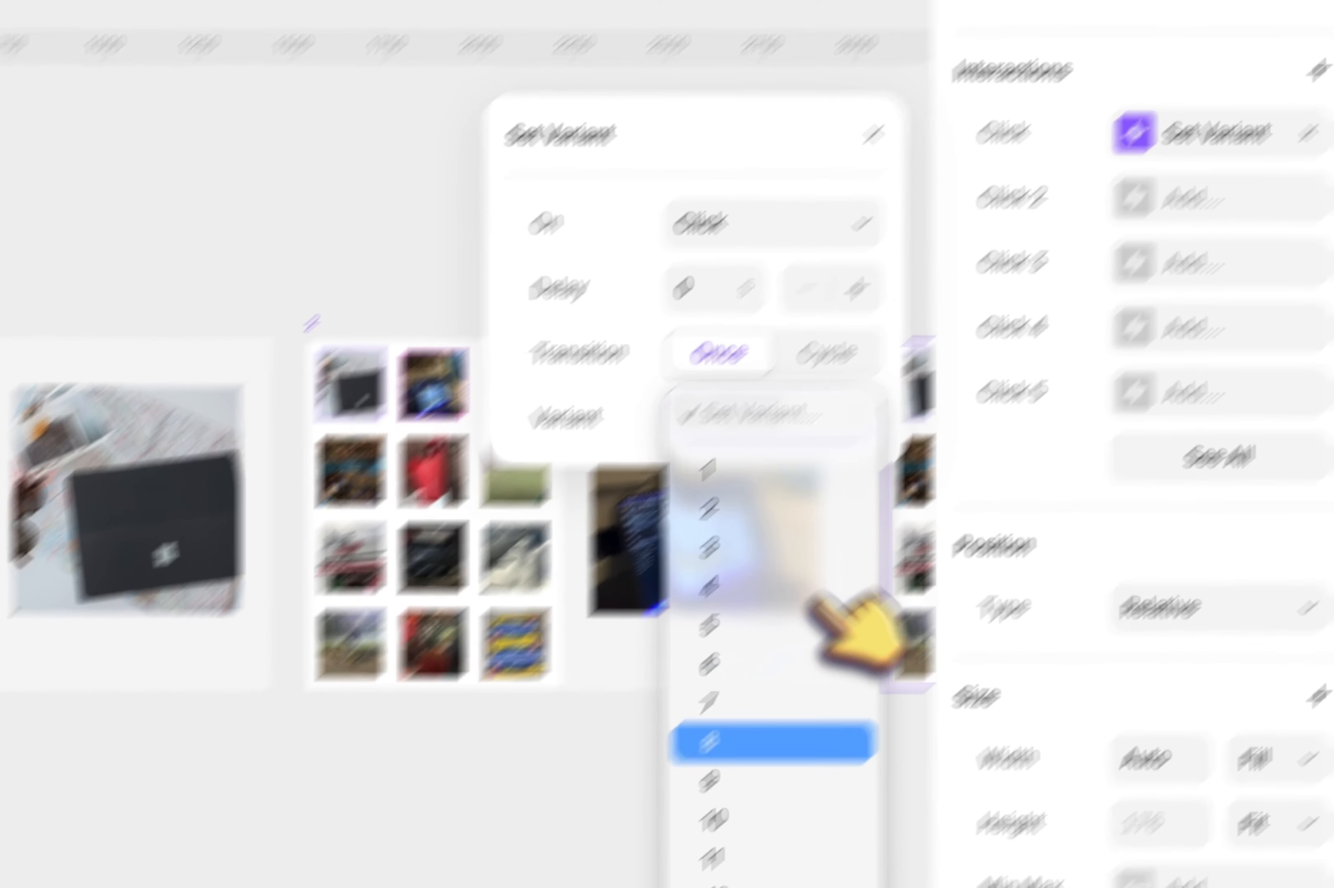
{"action": "left_click", "coordinate": [838, 505]}
Step: In the primary variant, add click transitions from the third thumbnail to variant 3 and from the fourth thumbnail to variant 4
{"action": "left_click", "coordinate": [650, 468]}
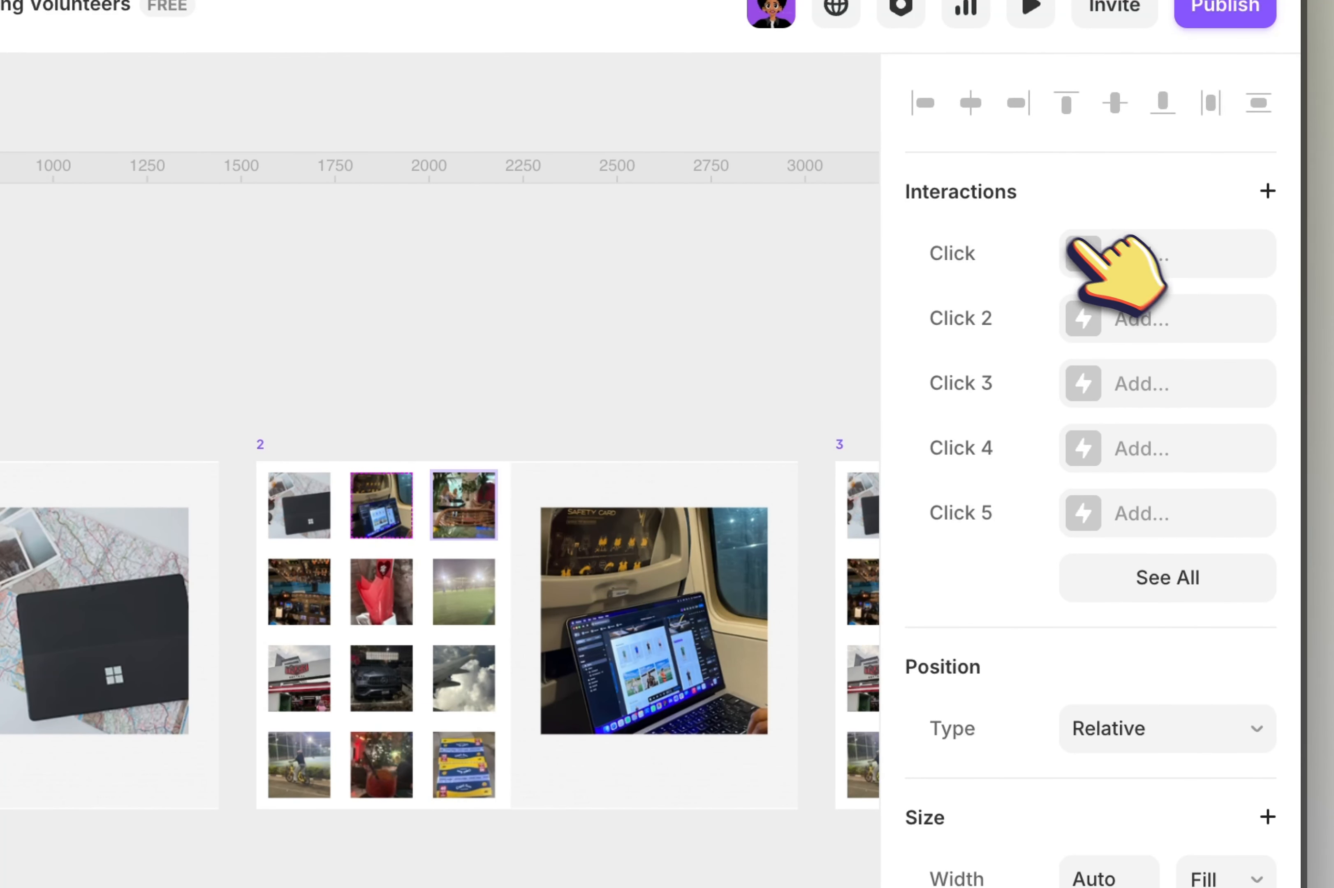
{"action": "left_click", "coordinate": [1145, 359]}
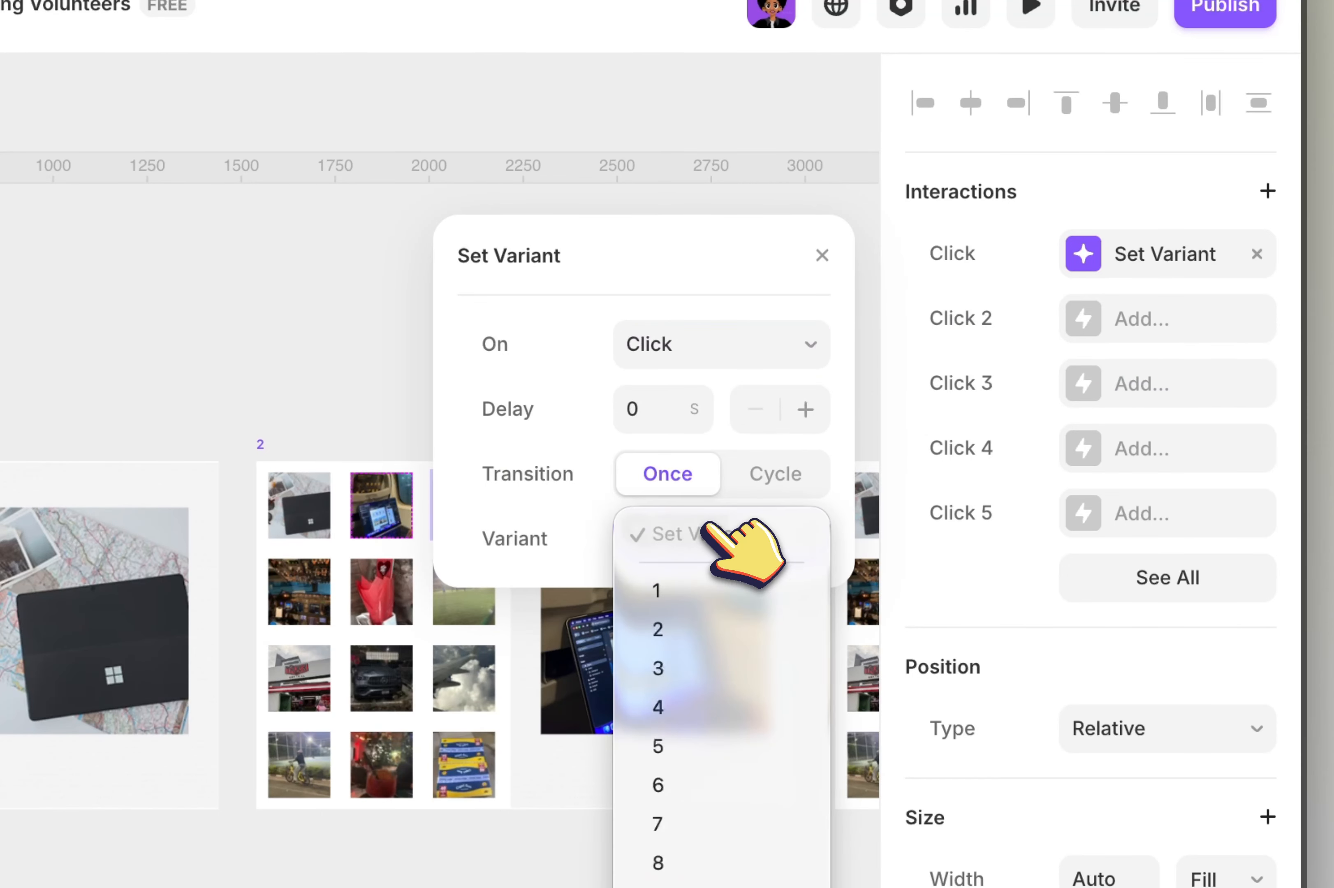
{"action": "left_click", "coordinate": [741, 703]}
{"action": "left_click", "coordinate": [299, 591]}
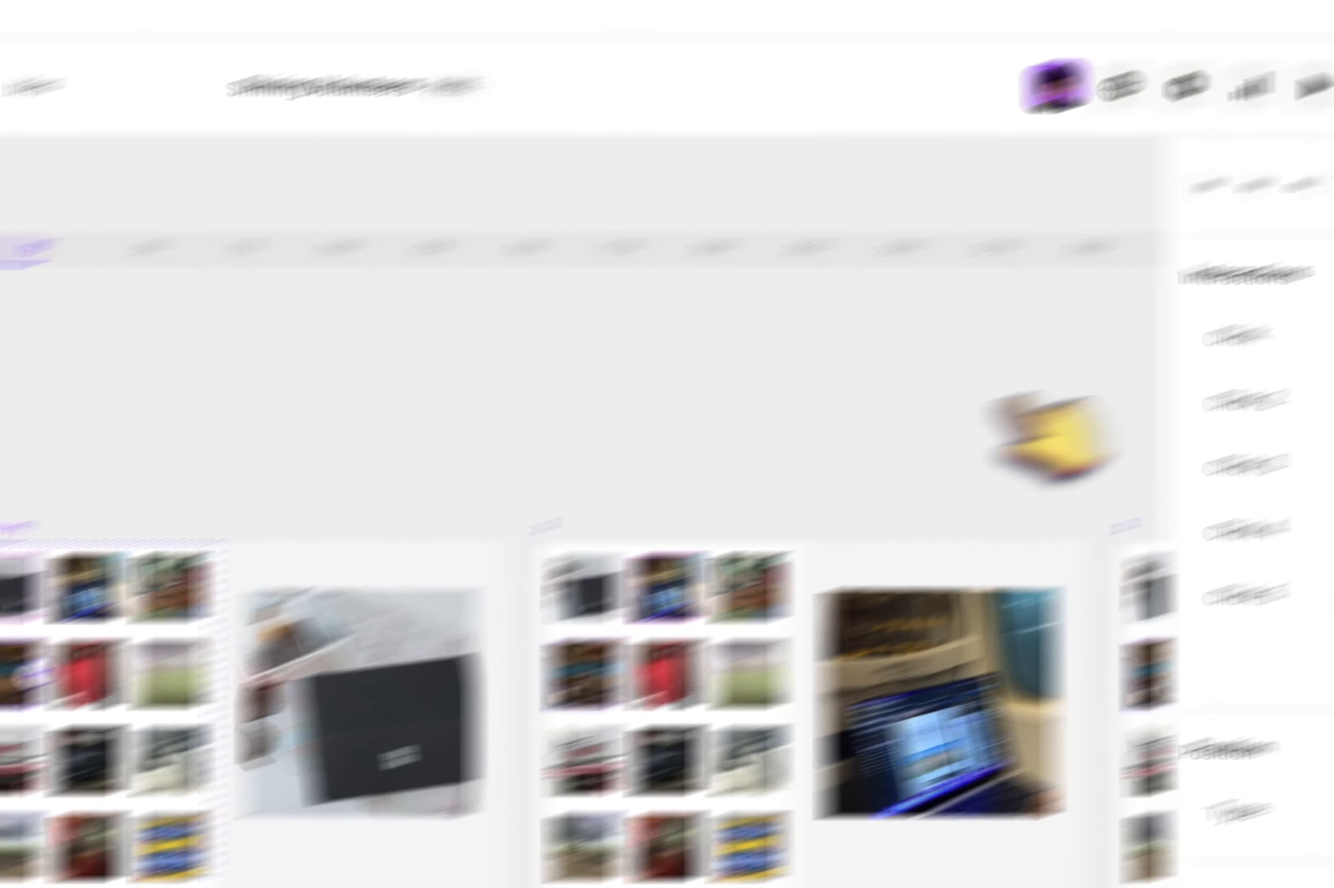
{"action": "left_click", "coordinate": [1087, 259]}
{"action": "left_click", "coordinate": [1005, 285]}
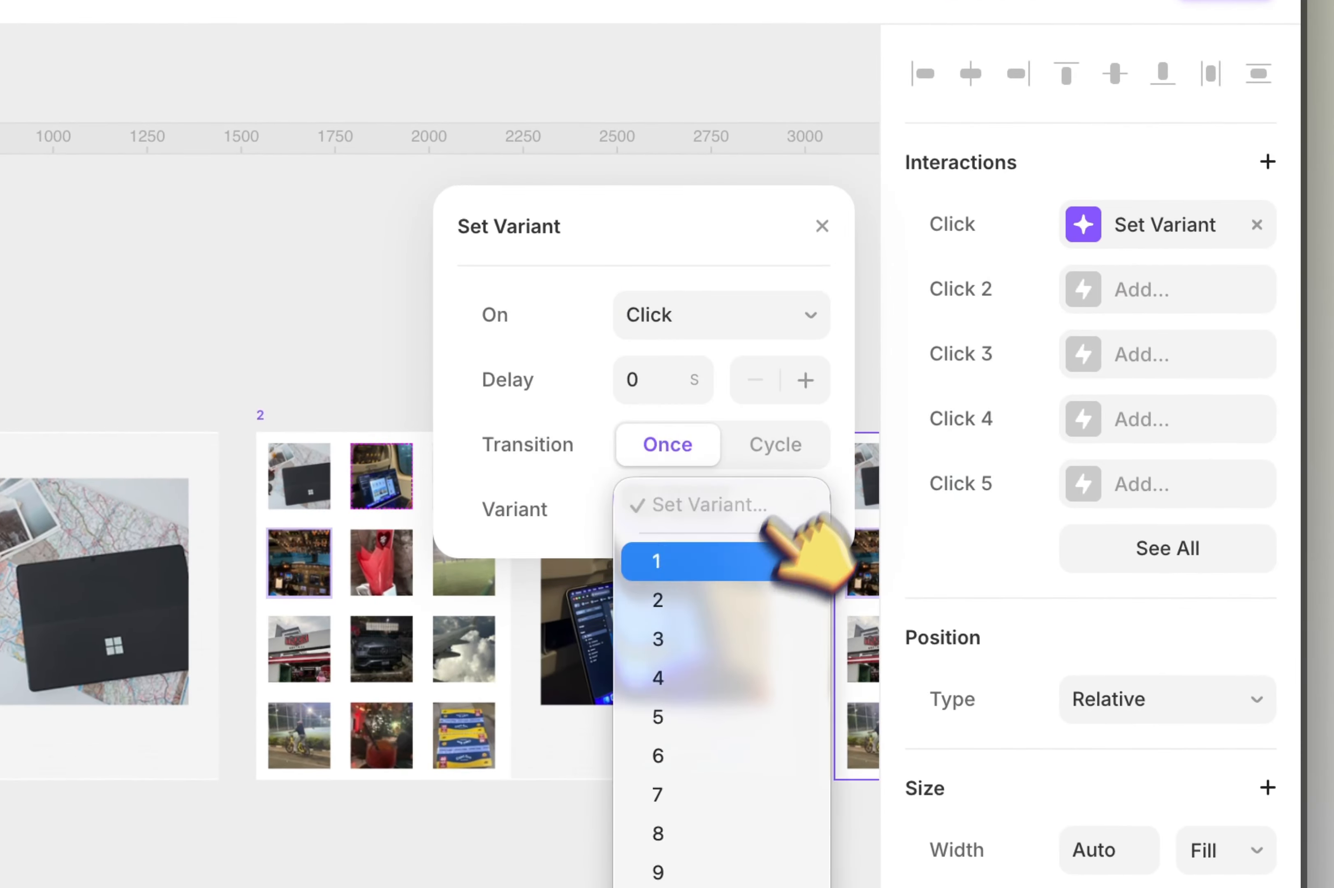
{"action": "left_click", "coordinate": [764, 677]}
Step: In the primary variant, add click transitions from the fifth thumbnail to variant 5 and from the sixth thumbnail to variant 6
{"action": "left_click", "coordinate": [382, 562]}
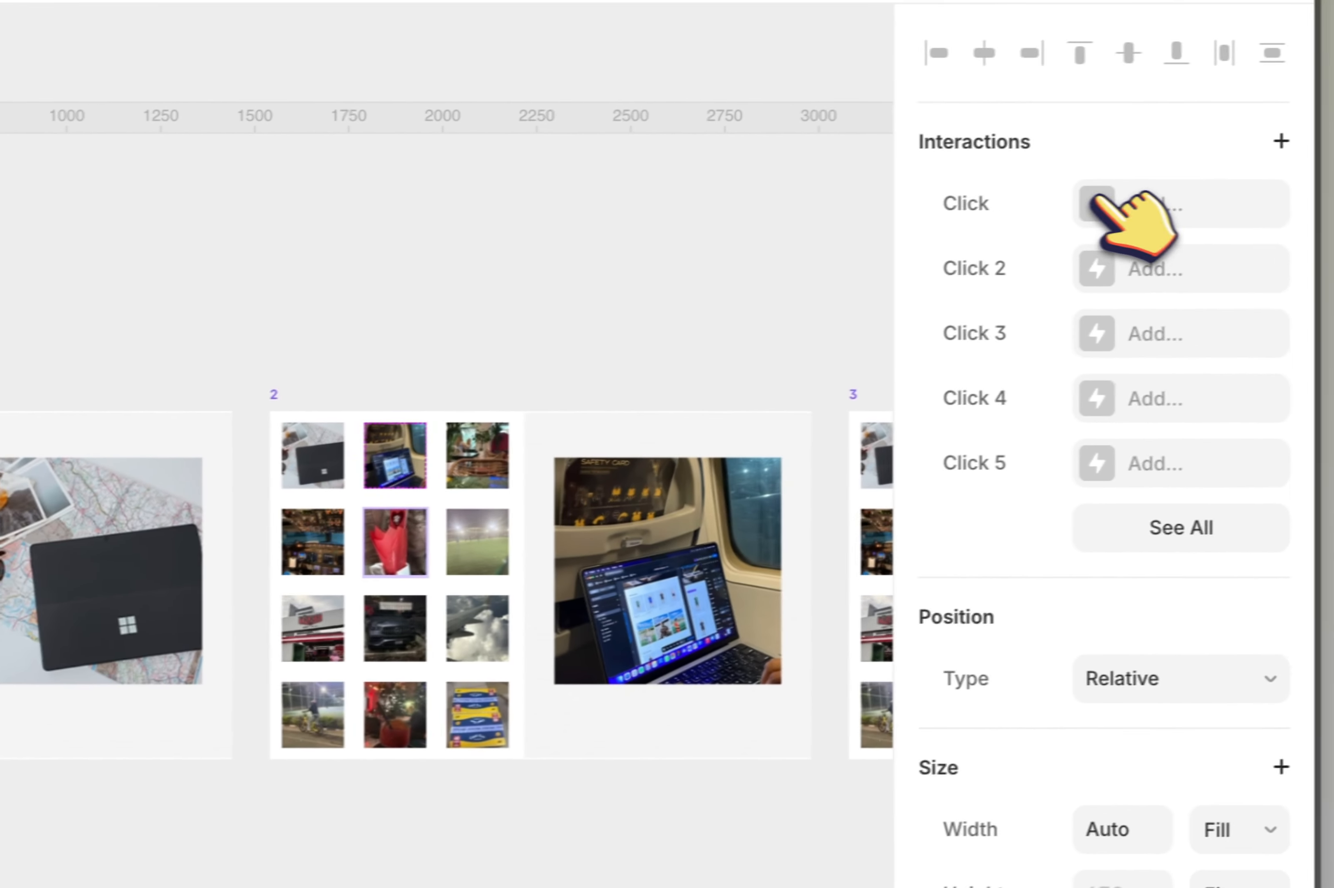
{"action": "left_click", "coordinate": [1094, 202]}
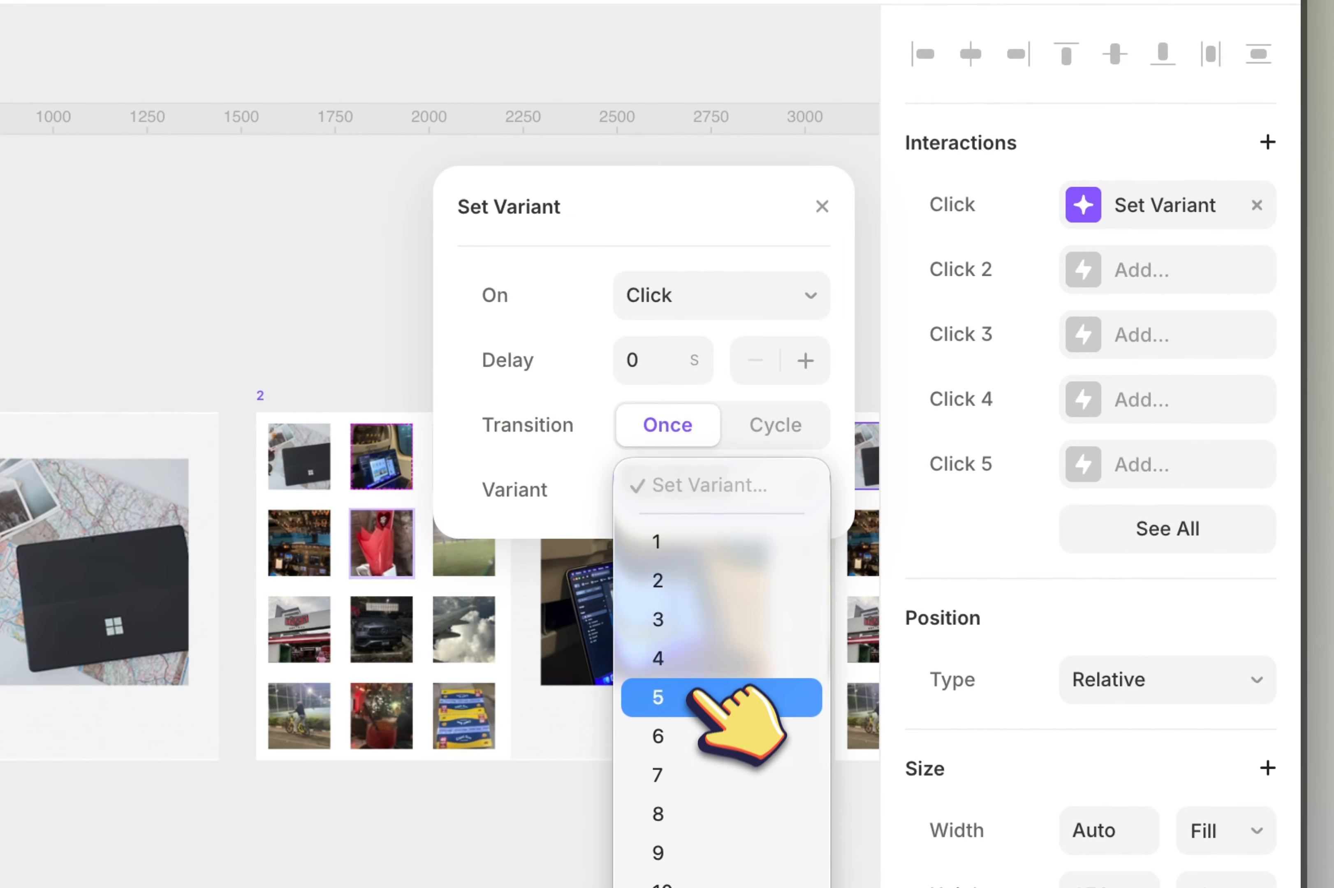
{"action": "left_click", "coordinate": [692, 699]}
{"action": "left_click", "coordinate": [464, 554]}
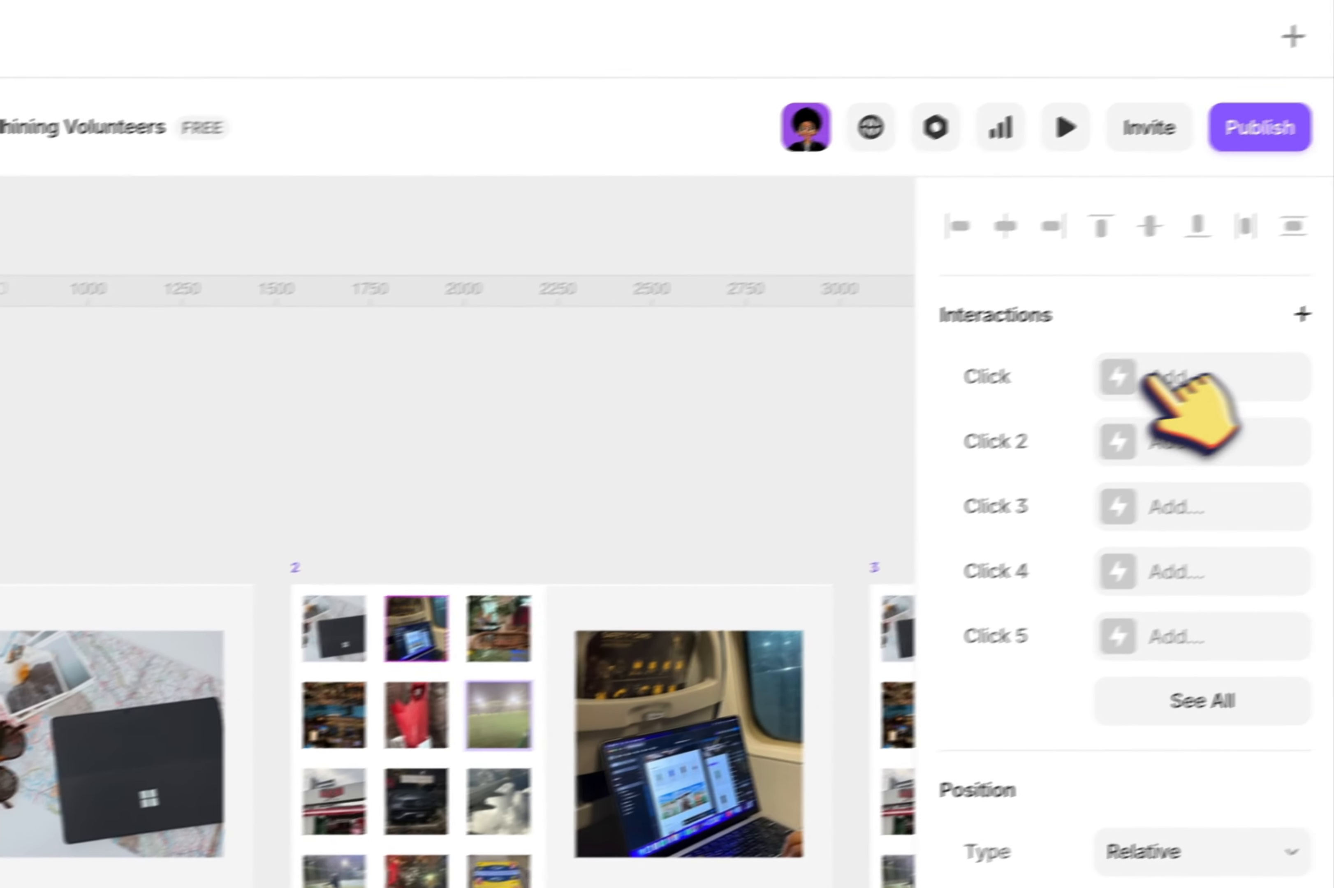
{"action": "left_click", "coordinate": [1079, 206]}
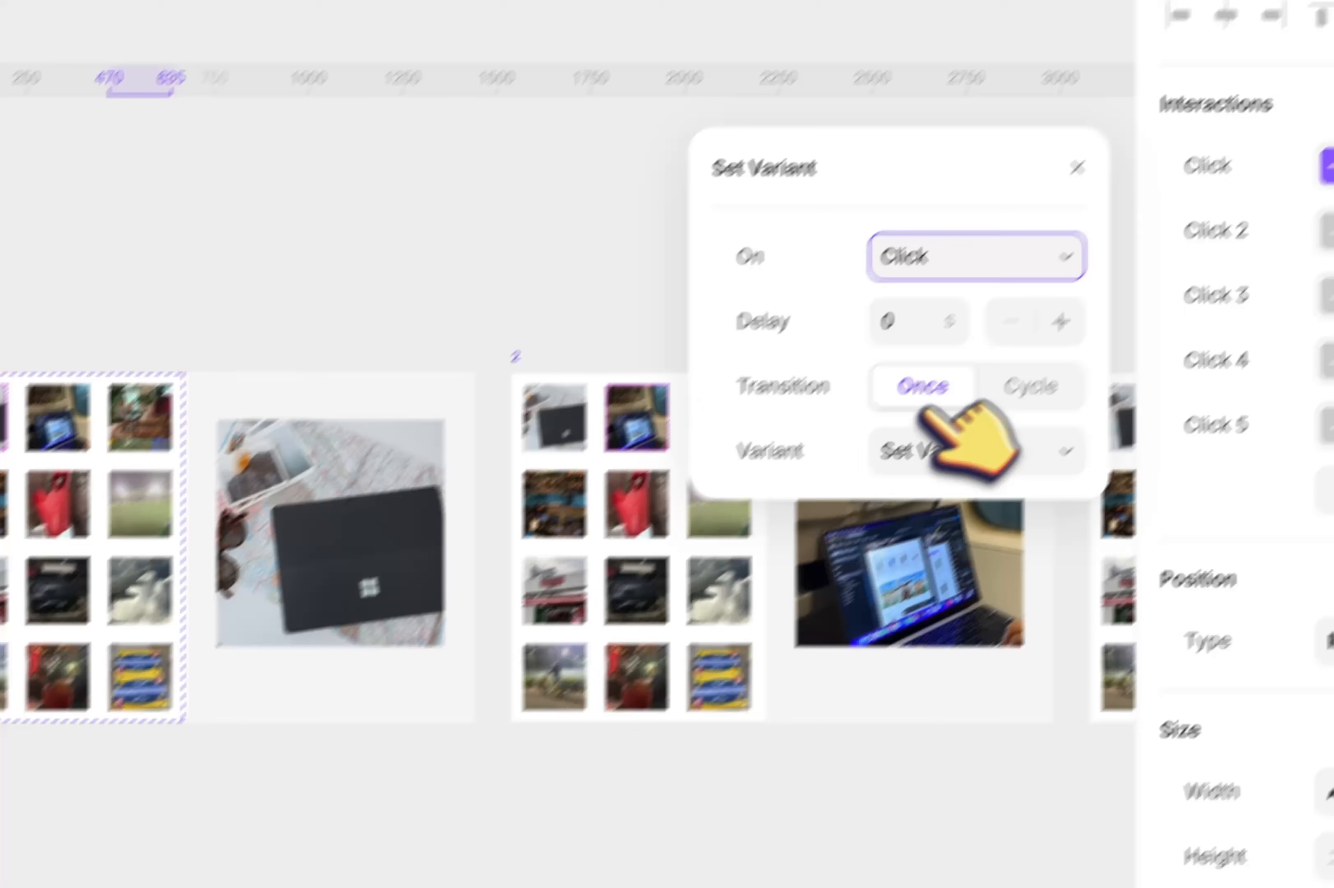
{"action": "left_click", "coordinate": [967, 444]}
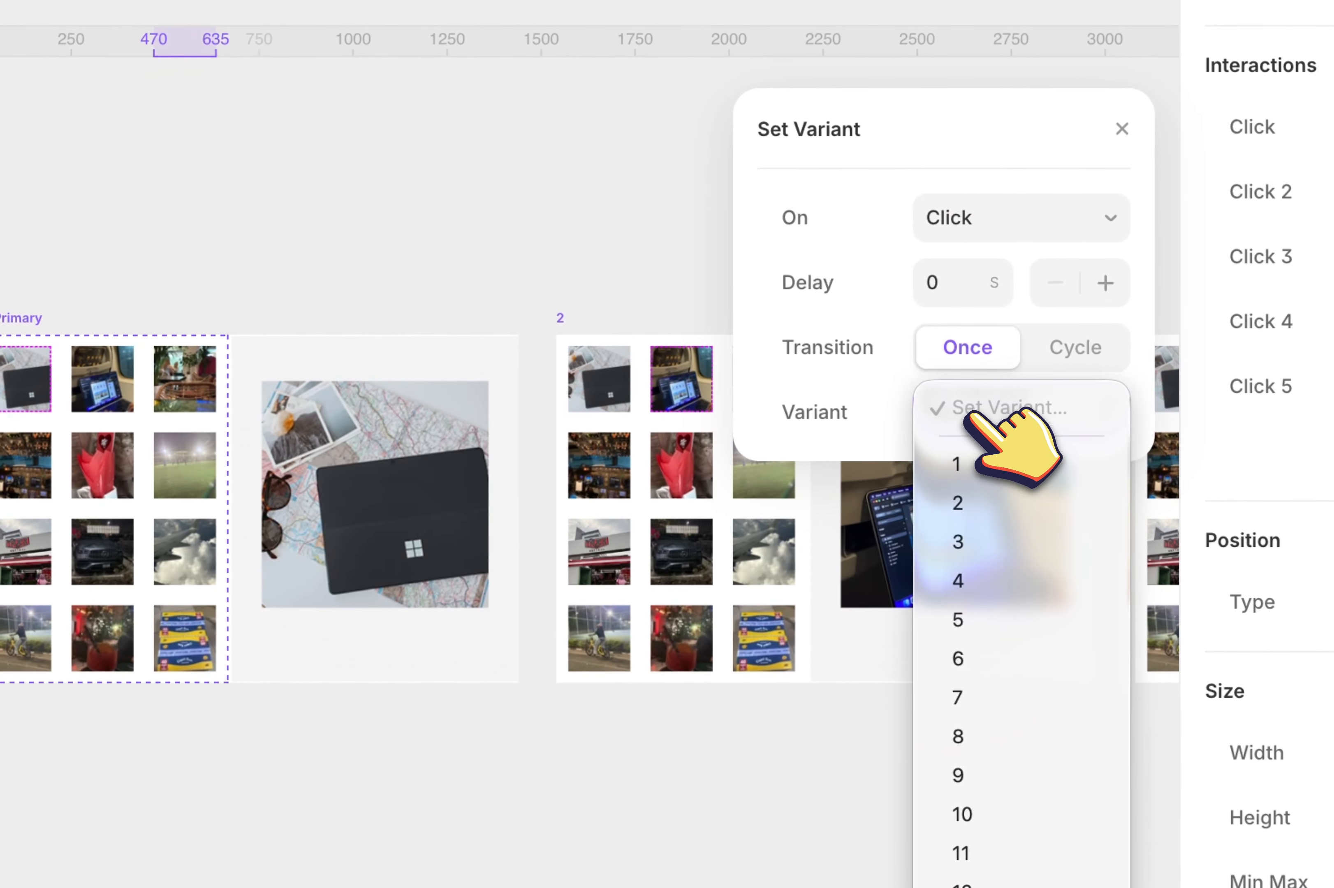
{"action": "left_click", "coordinate": [995, 658]}
Step: In the primary variant, add a click transition from the seventh thumbnail, the red-and-white storefront, to variant 7
{"action": "left_click", "coordinate": [26, 551]}
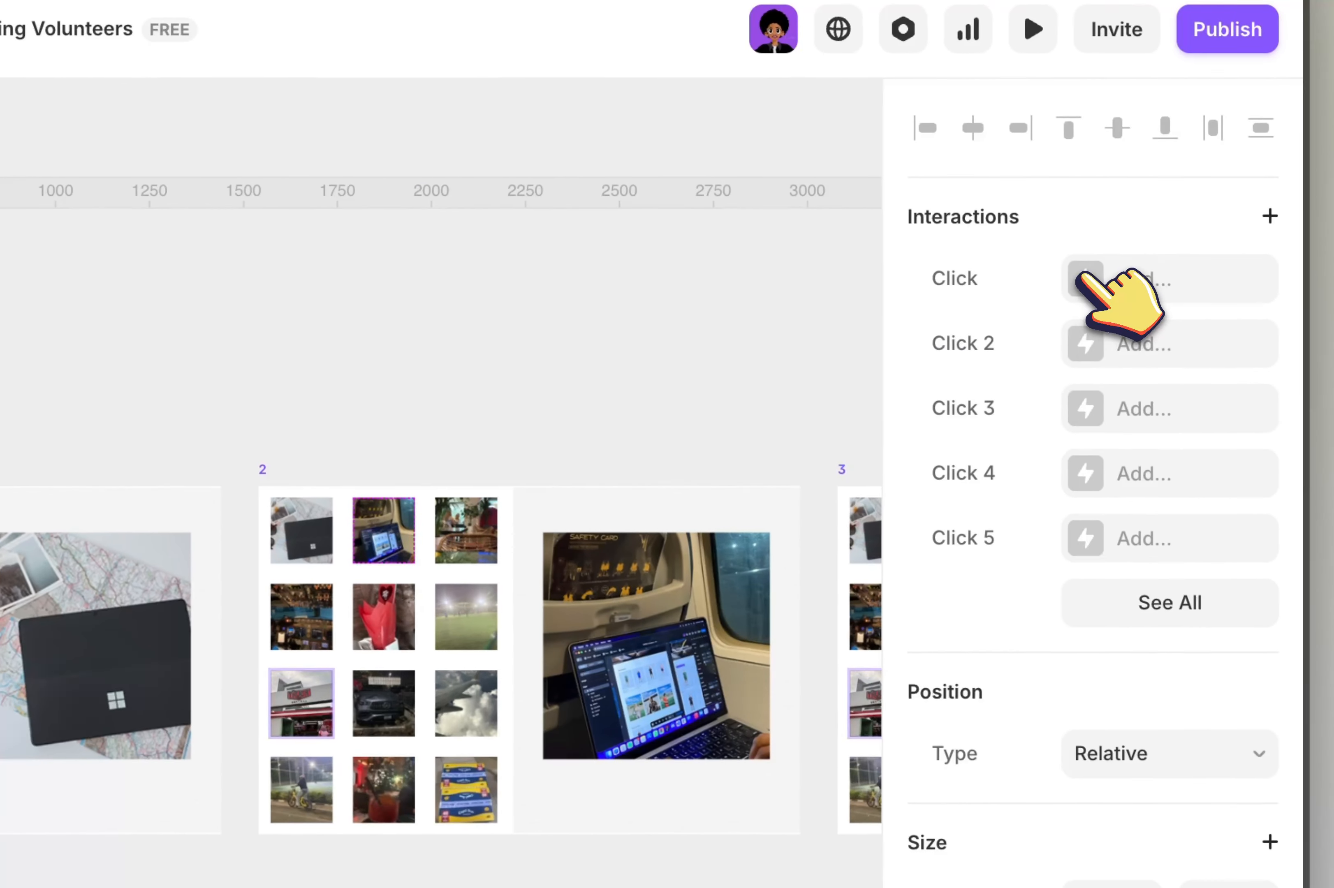
{"action": "left_click", "coordinate": [1079, 275]}
{"action": "left_click", "coordinate": [1099, 339]}
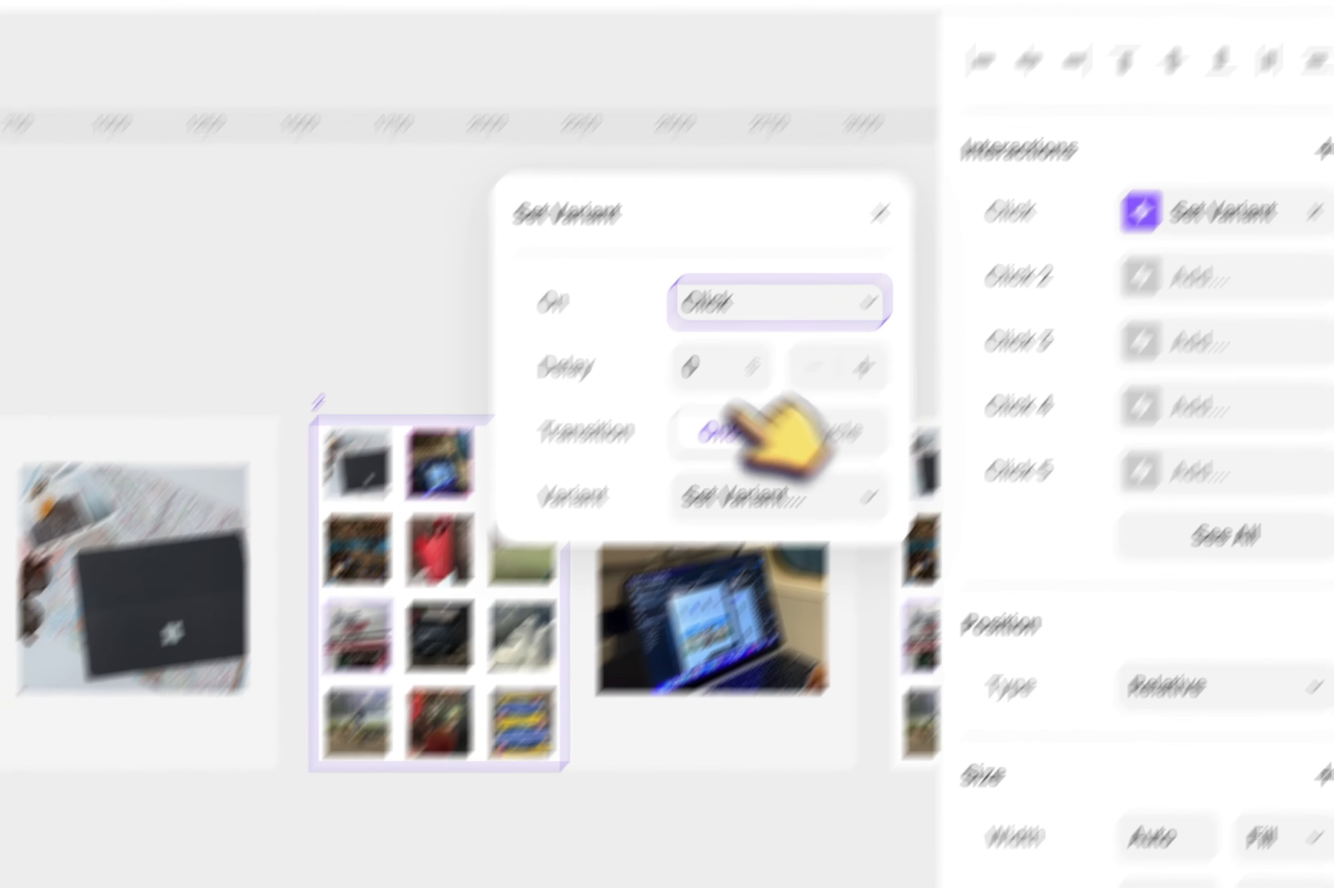
{"action": "left_click", "coordinate": [947, 372]}
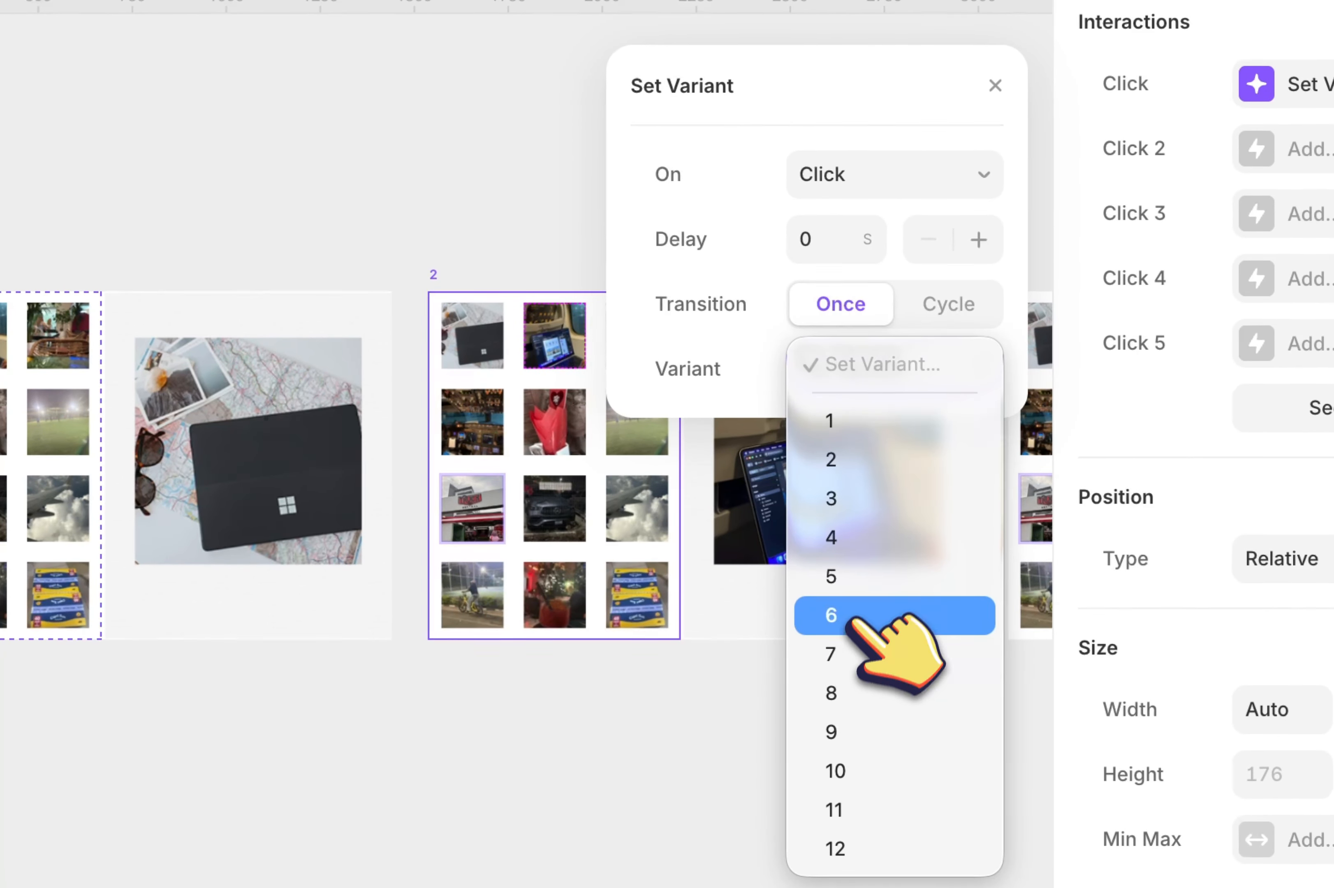
{"action": "left_click", "coordinate": [849, 619]}
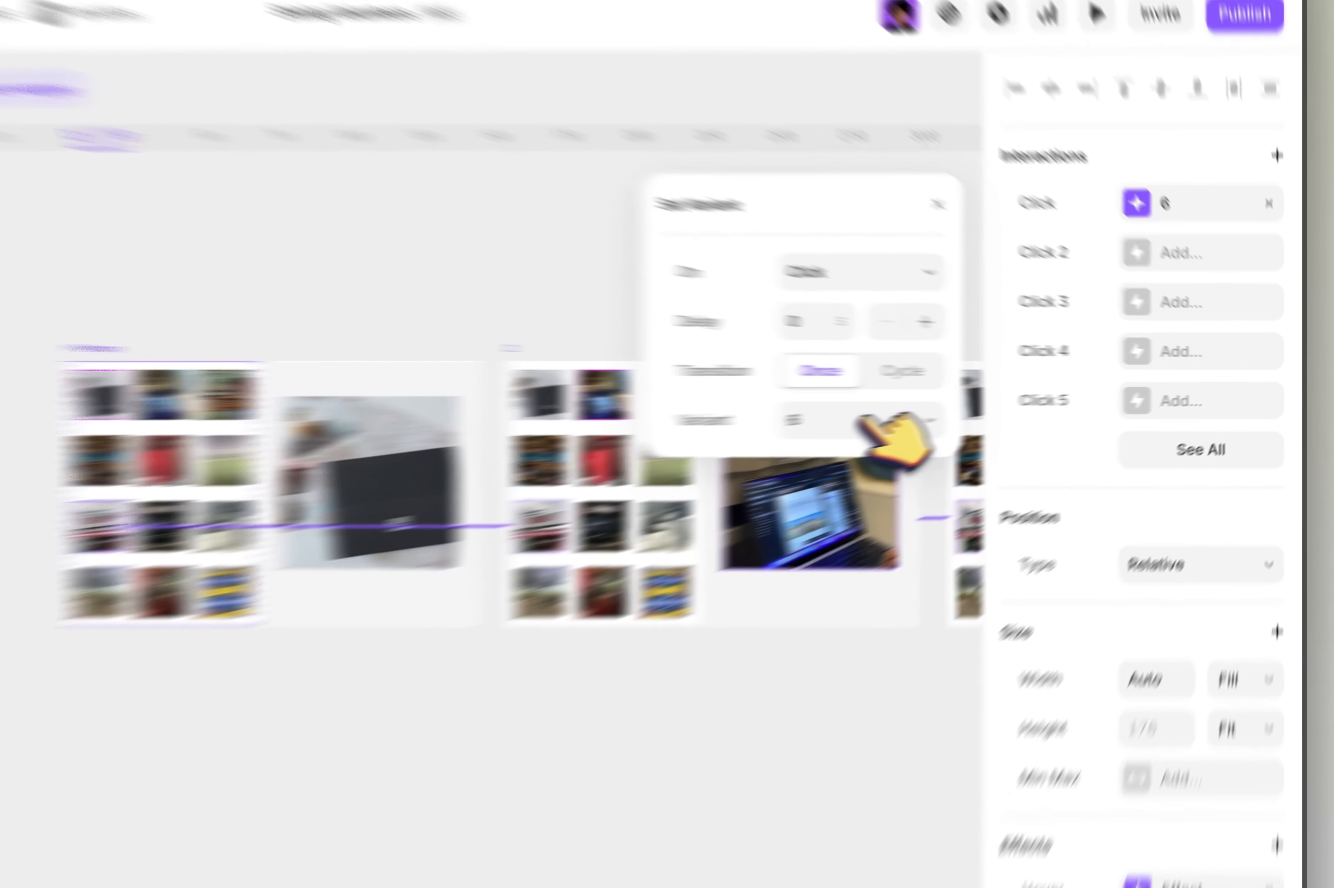
{"action": "left_click", "coordinate": [861, 422]}
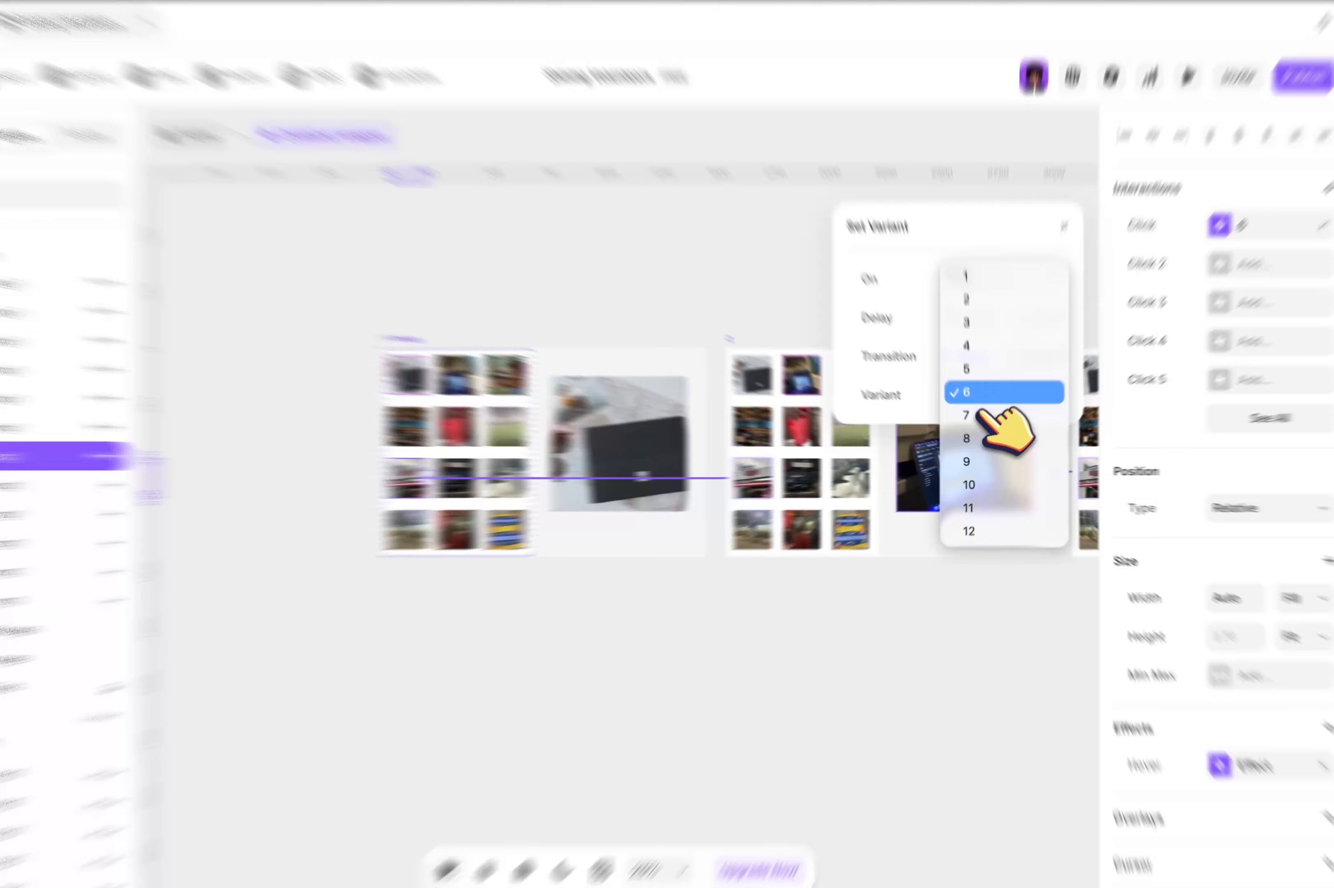
{"action": "left_click", "coordinate": [976, 415]}
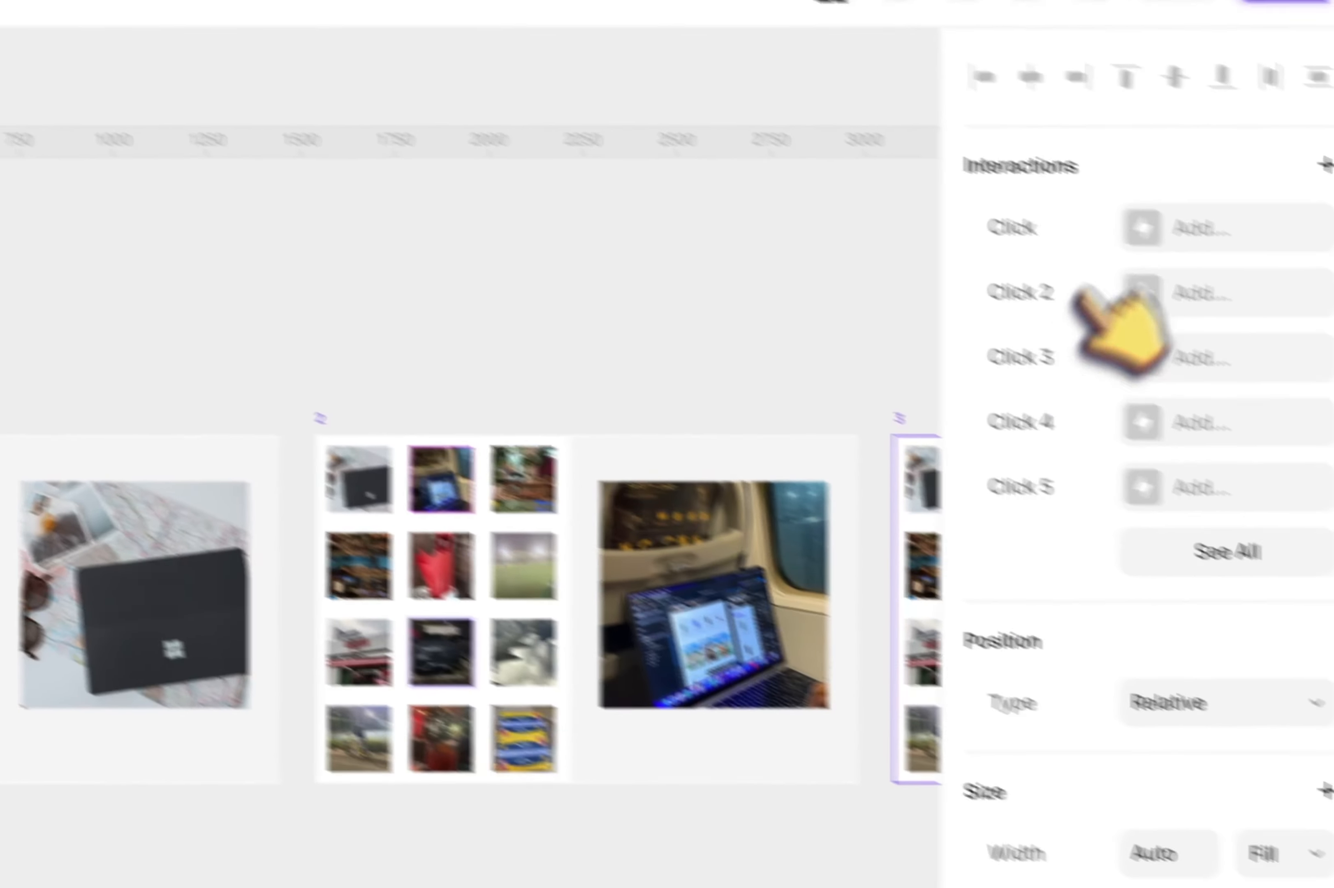
Step: In the primary variant, add click transitions from the black car thumbnail to variant 8 and from the clouds thumbnail to variant 9
{"action": "left_click", "coordinate": [1165, 229]}
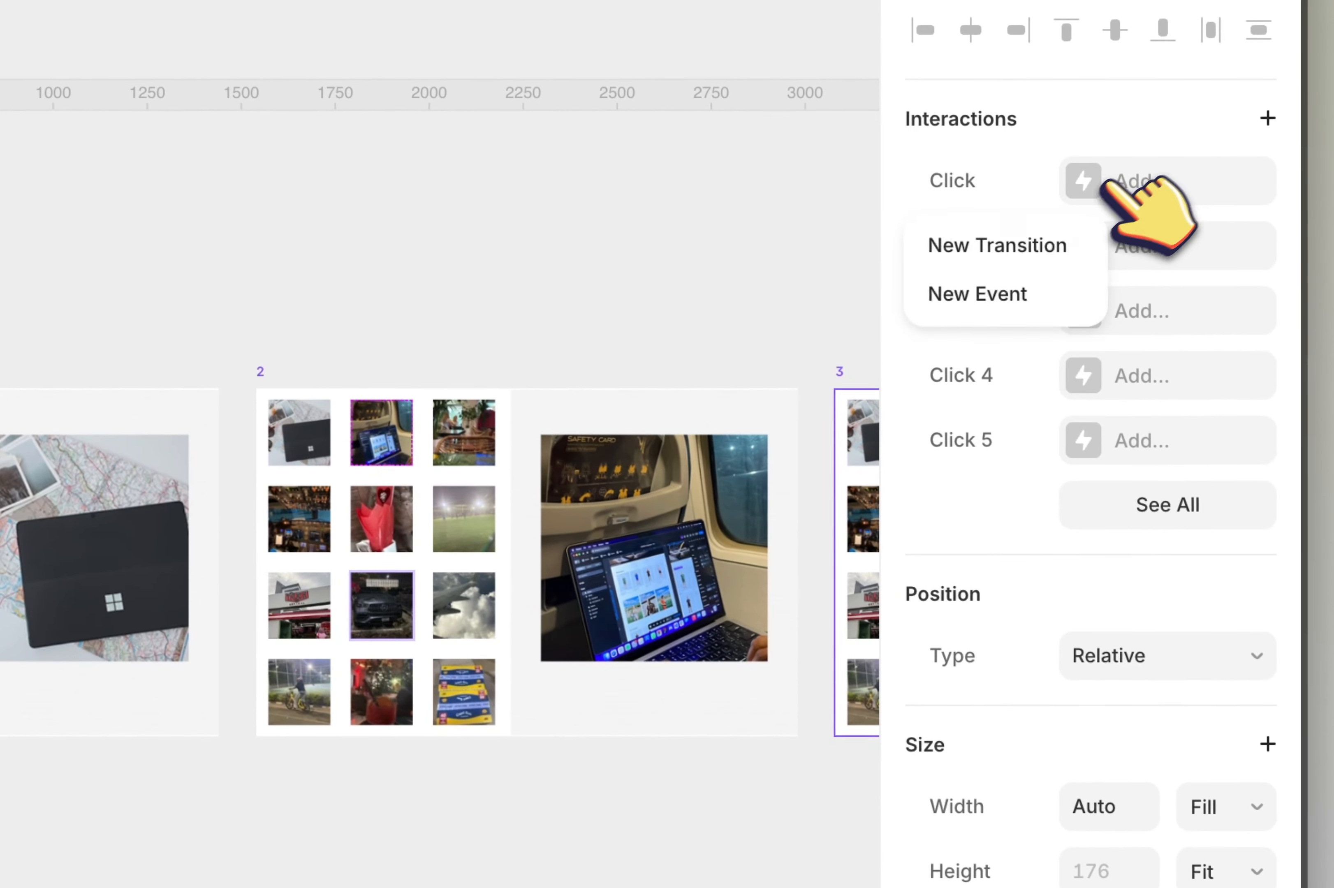
{"action": "left_click", "coordinate": [737, 463]}
{"action": "left_click", "coordinate": [703, 786]}
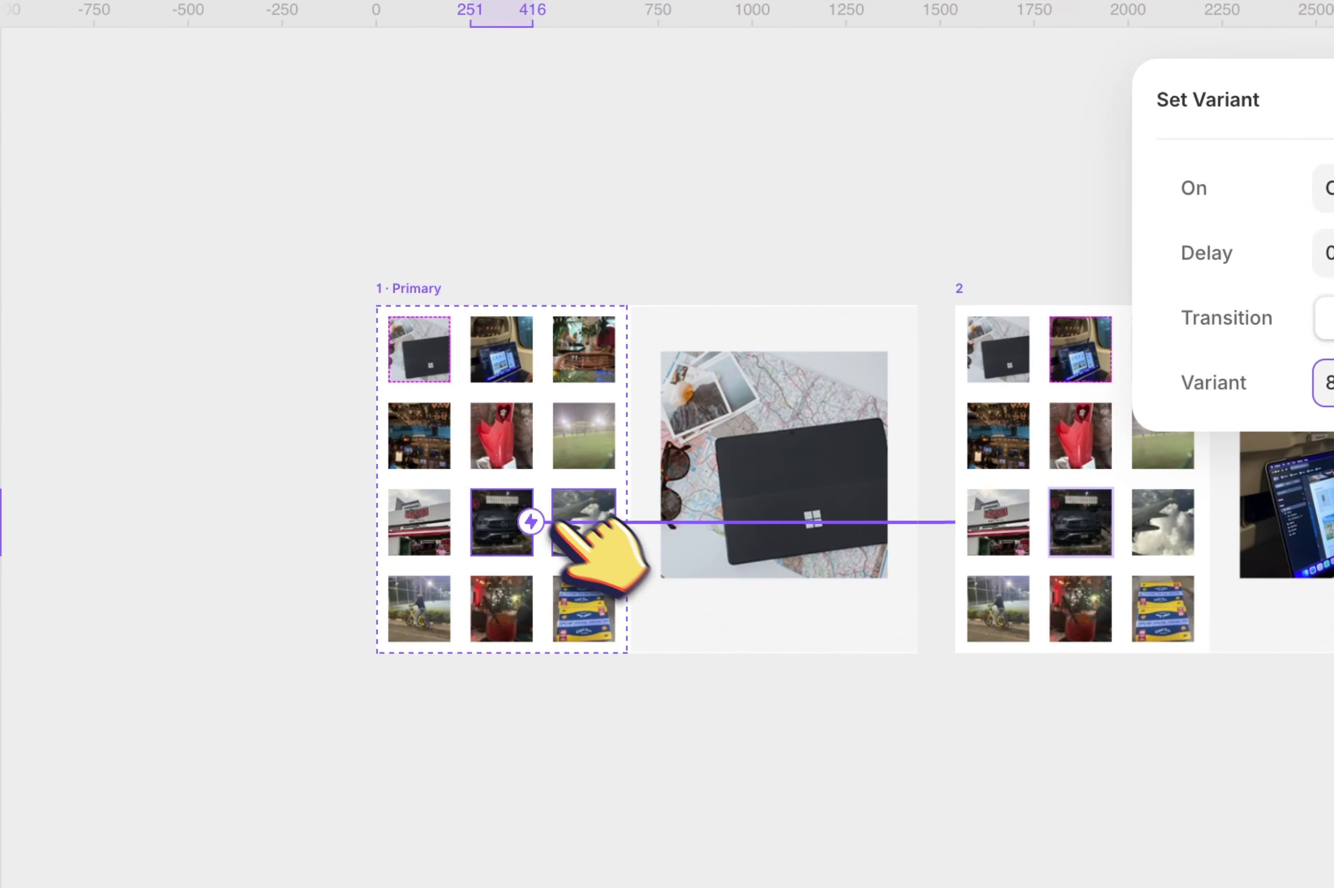
{"action": "left_click", "coordinate": [558, 524]}
{"action": "left_click", "coordinate": [1121, 161]}
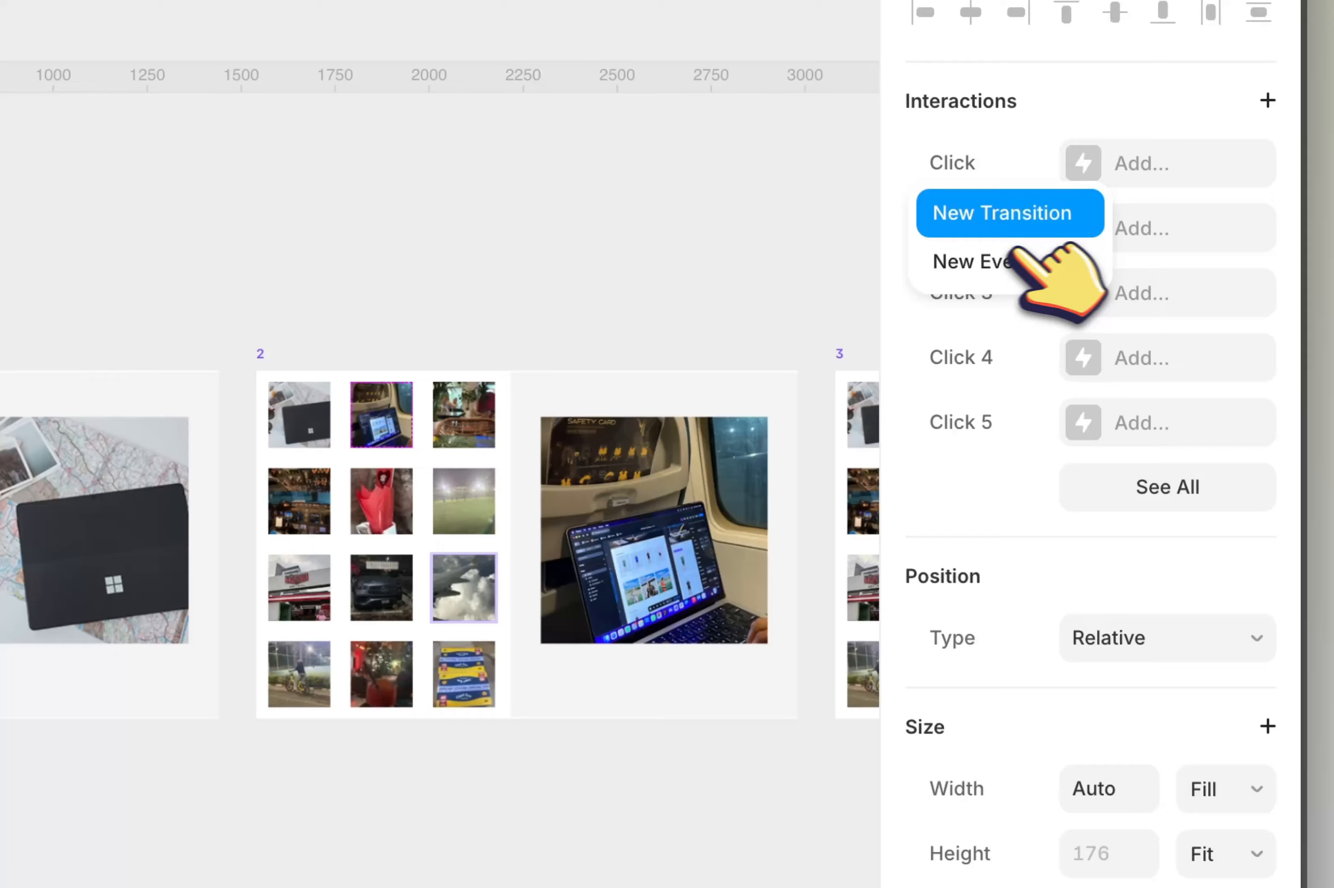
{"action": "left_click", "coordinate": [1048, 231]}
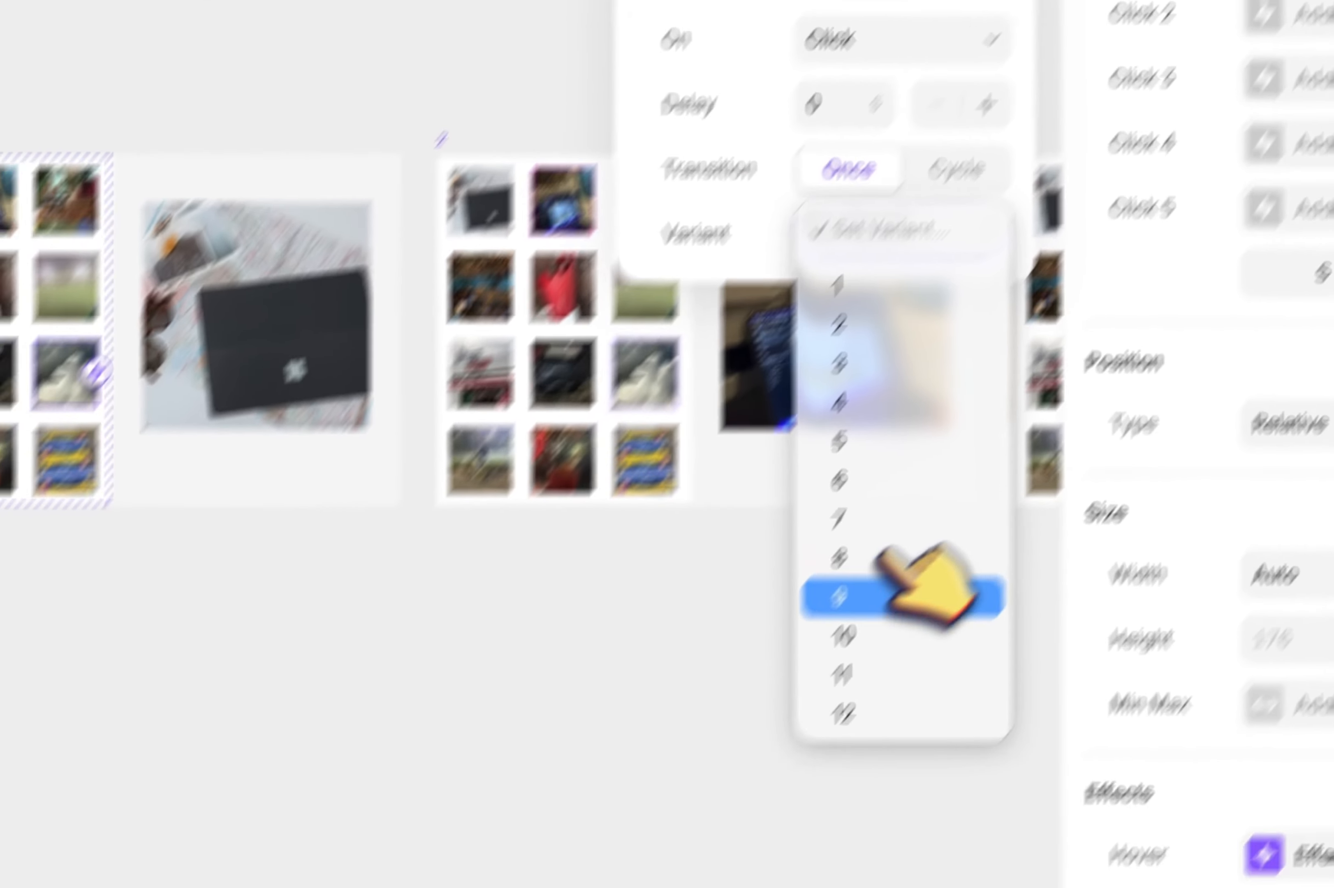
{"action": "left_click", "coordinate": [747, 811]}
Step: In the primary variant, add click transitions from the cyclist thumbnail to variant 10 and from the potted plant thumbnail to variant 11
{"action": "left_click", "coordinate": [446, 631]}
{"action": "left_click", "coordinate": [1219, 271]}
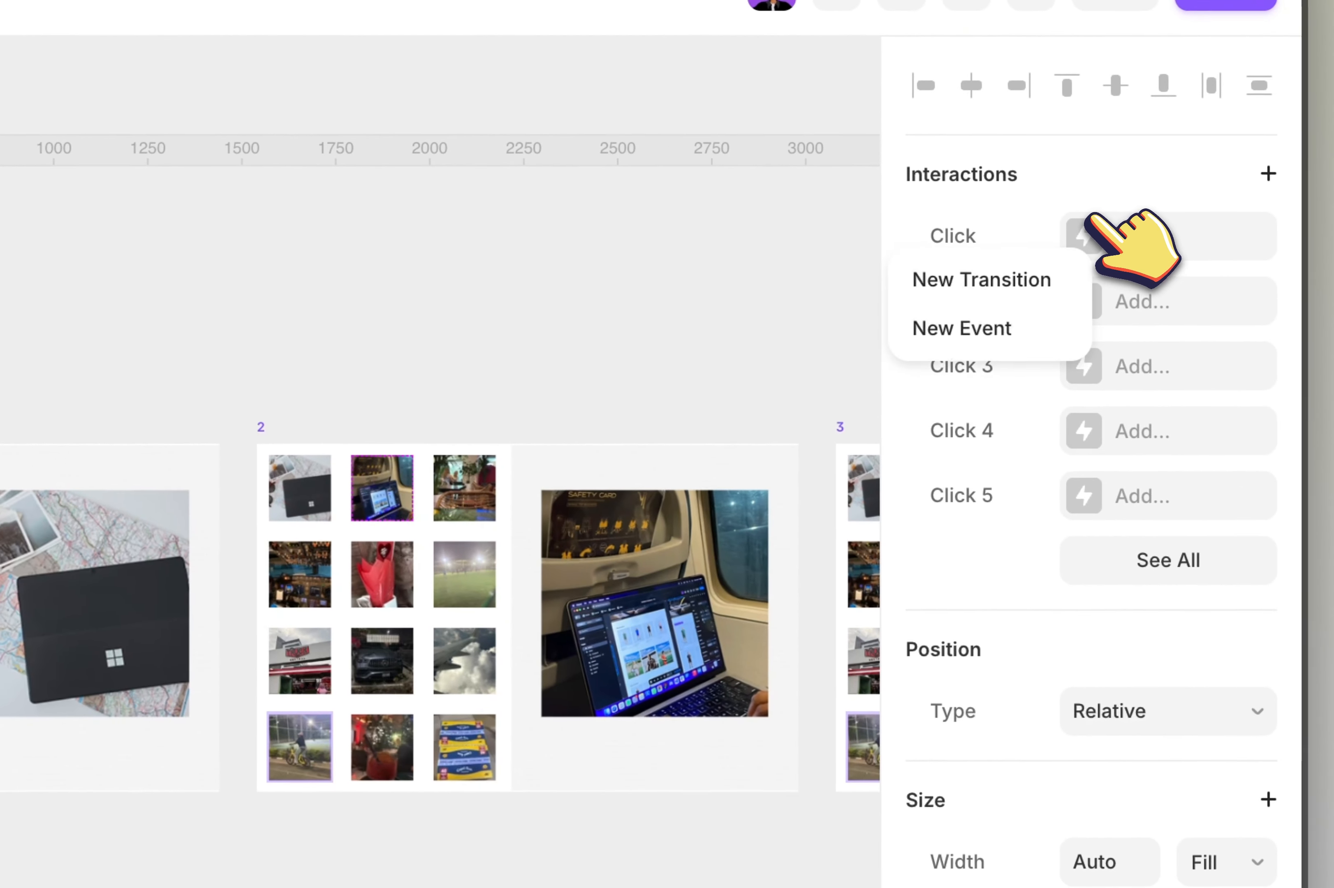
{"action": "left_click", "coordinate": [672, 529]}
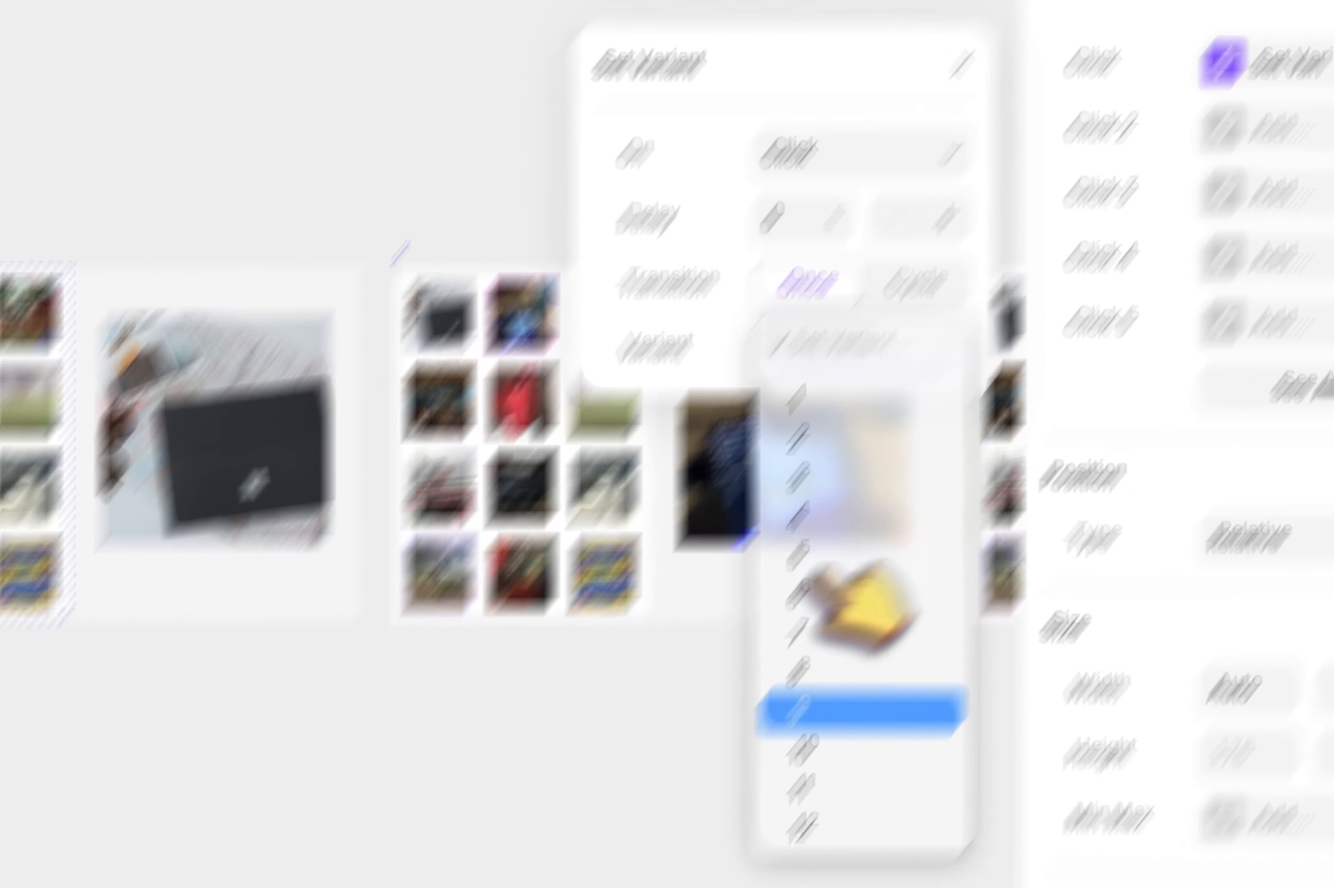
{"action": "left_click", "coordinate": [1022, 539]}
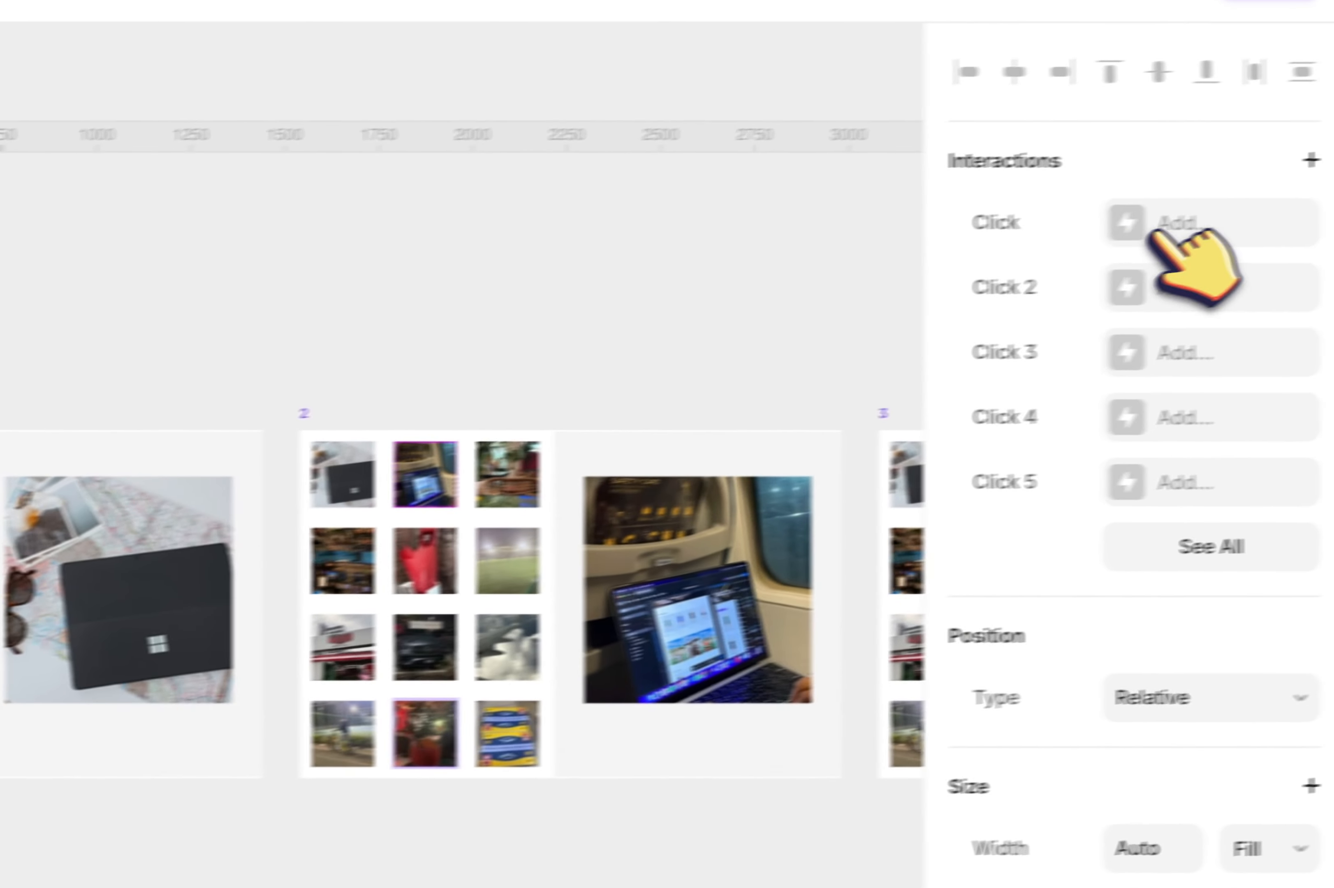
{"action": "left_click", "coordinate": [1165, 244]}
{"action": "left_click", "coordinate": [1025, 310]}
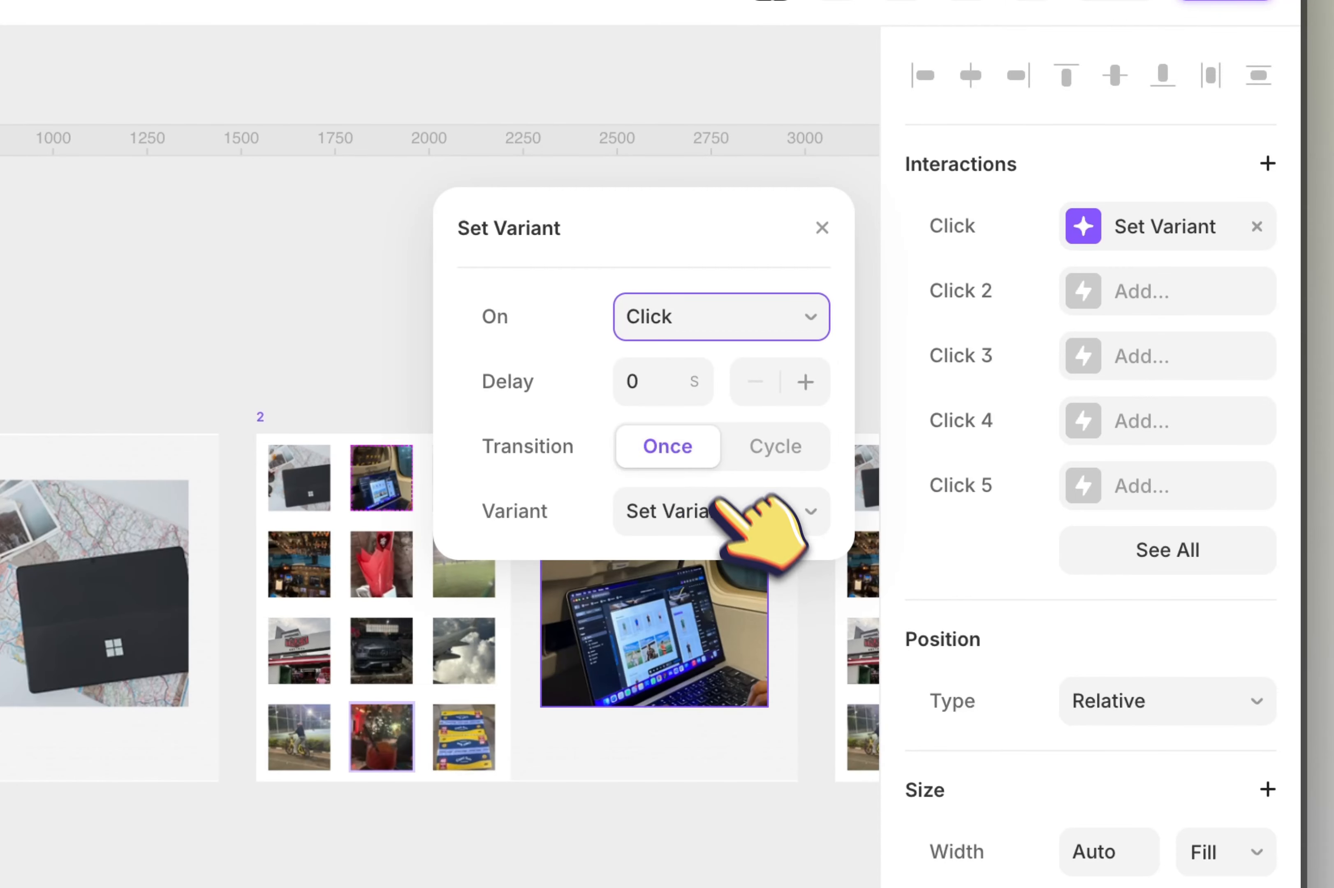
{"action": "left_click", "coordinate": [722, 506]}
{"action": "left_click", "coordinate": [694, 887]}
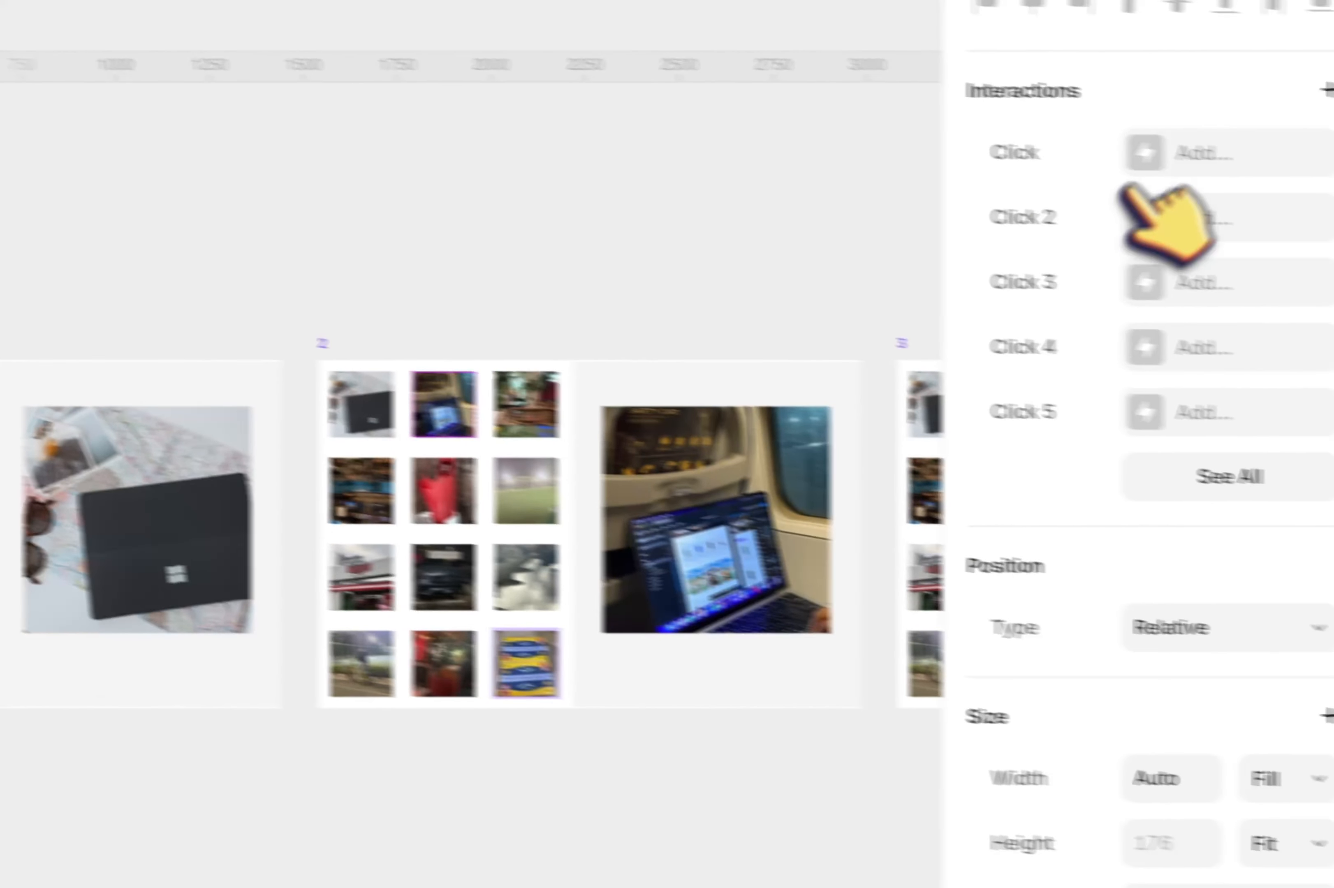
Step: In the primary variant, add a click transition from the yellow-and-blue boxes thumbnail to variant 12
{"action": "left_click", "coordinate": [1143, 201]}
{"action": "left_click", "coordinate": [1013, 233]}
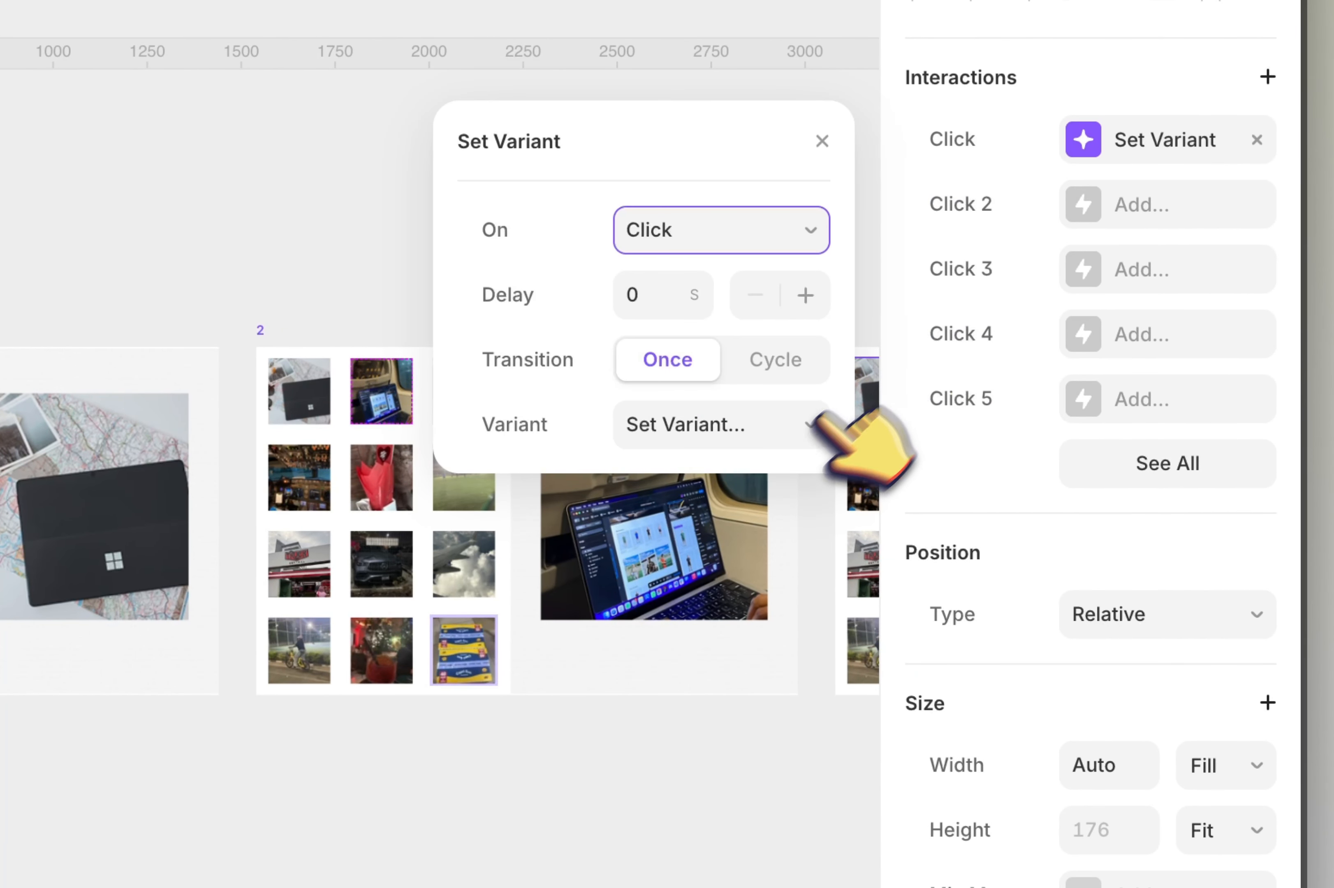
{"action": "left_click", "coordinate": [826, 416]}
{"action": "left_click", "coordinate": [752, 881]}
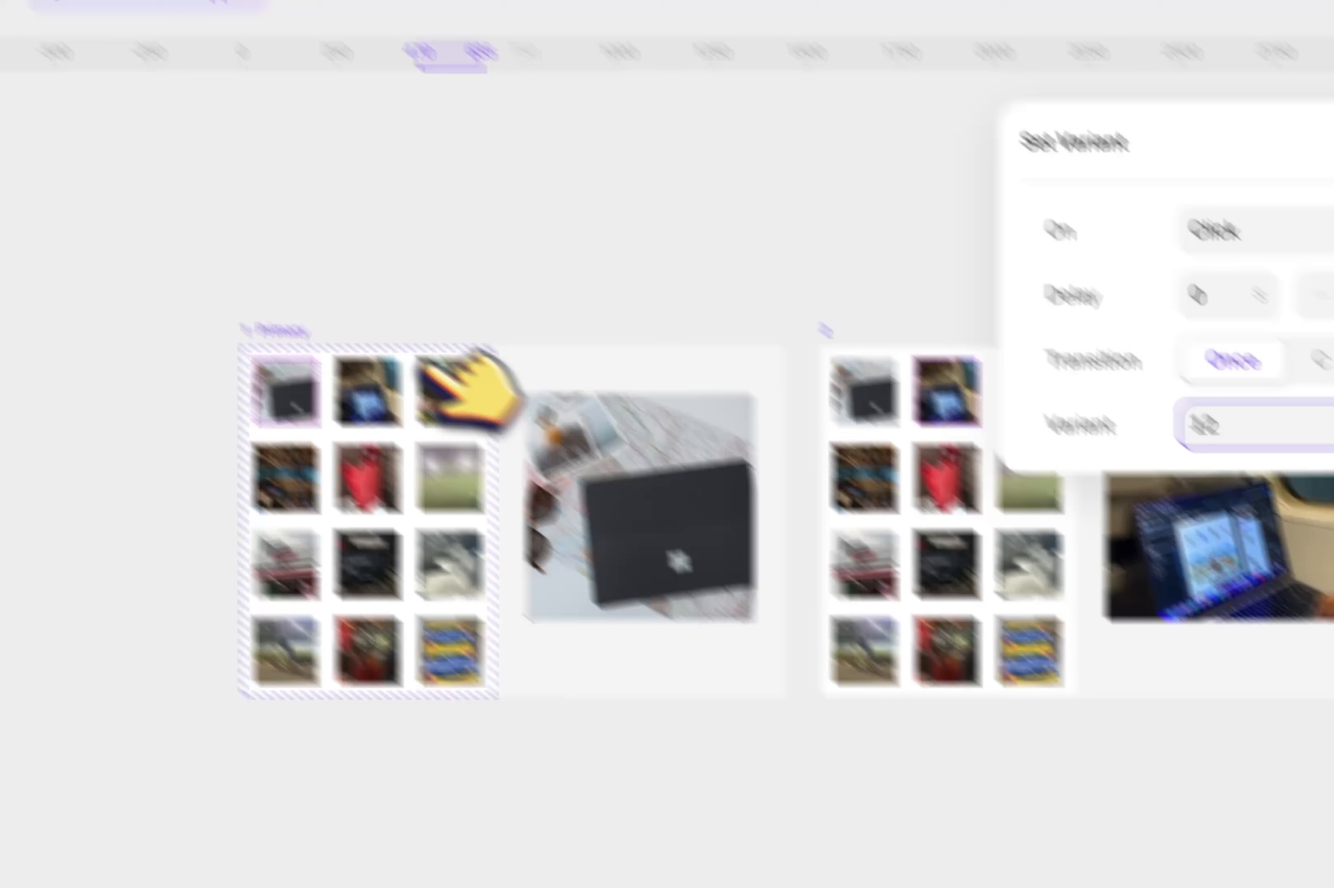
Step: Check the interaction settings of the first and third thumbnails in the primary variant
{"action": "left_click", "coordinate": [303, 329]}
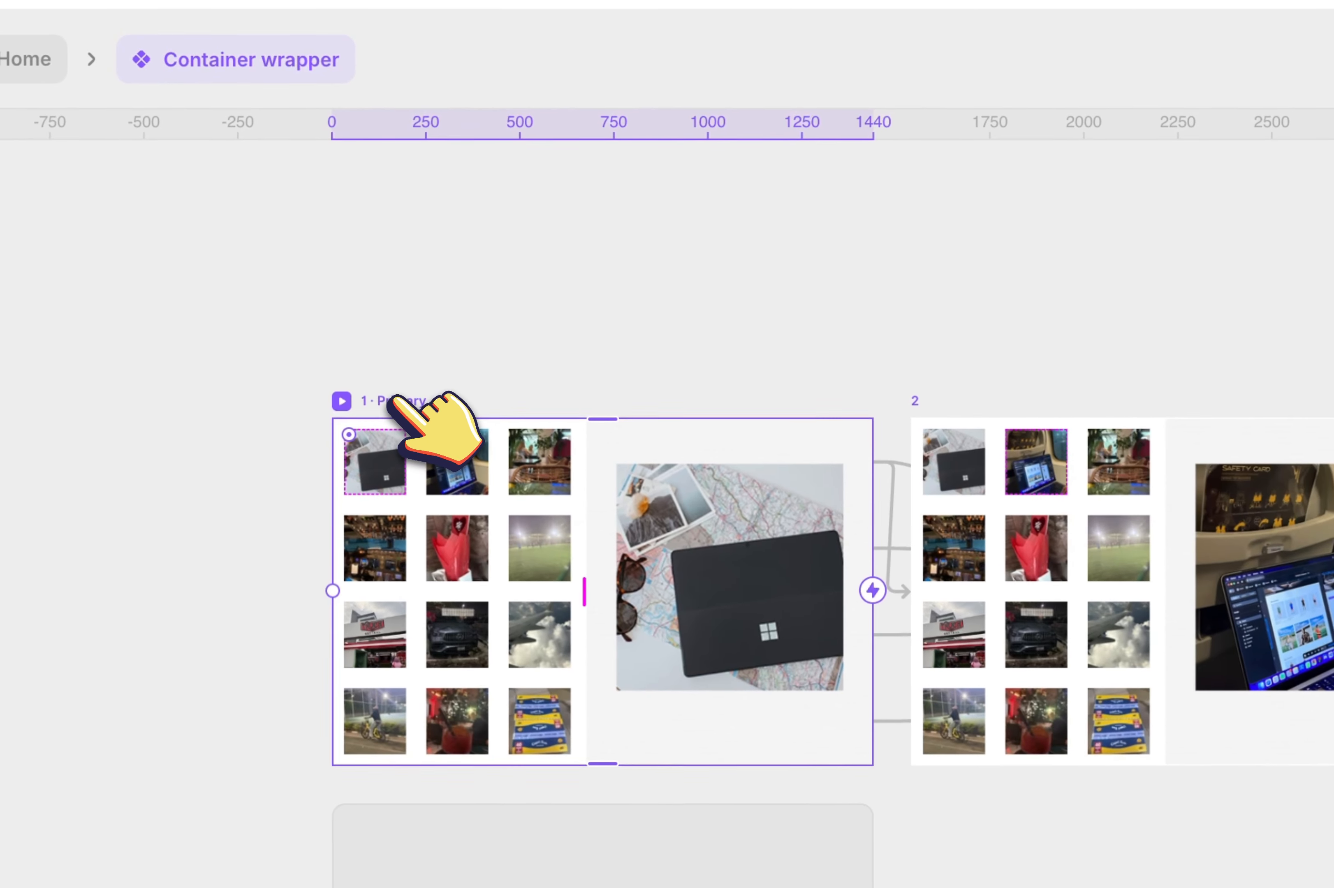
{"action": "double_click", "coordinate": [395, 460]}
{"action": "scroll", "coordinate": [1200, 289], "scroll_direction": "down", "scroll_amount": 5}
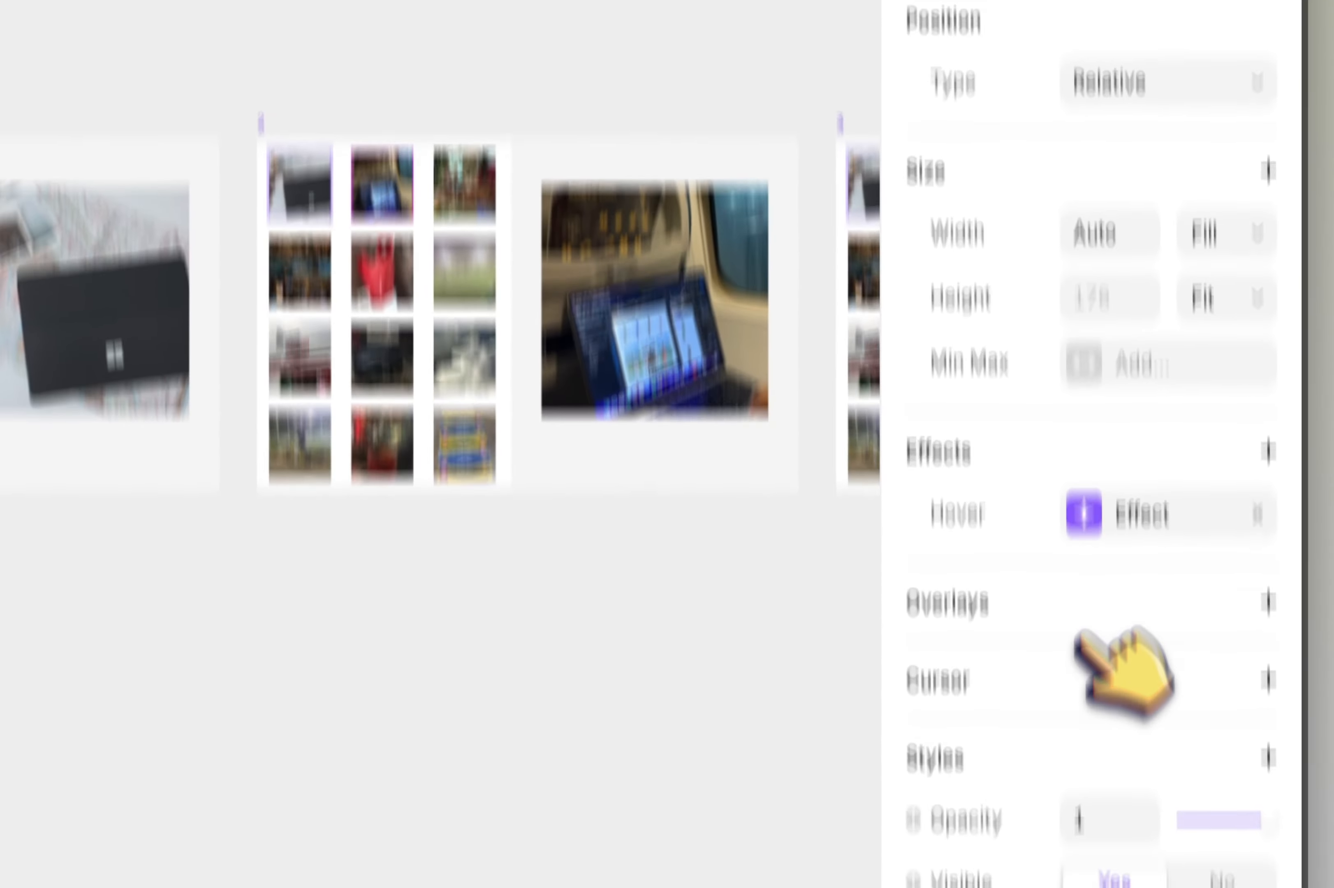
{"action": "scroll", "coordinate": [1072, 552], "scroll_direction": "up", "scroll_amount": 5}
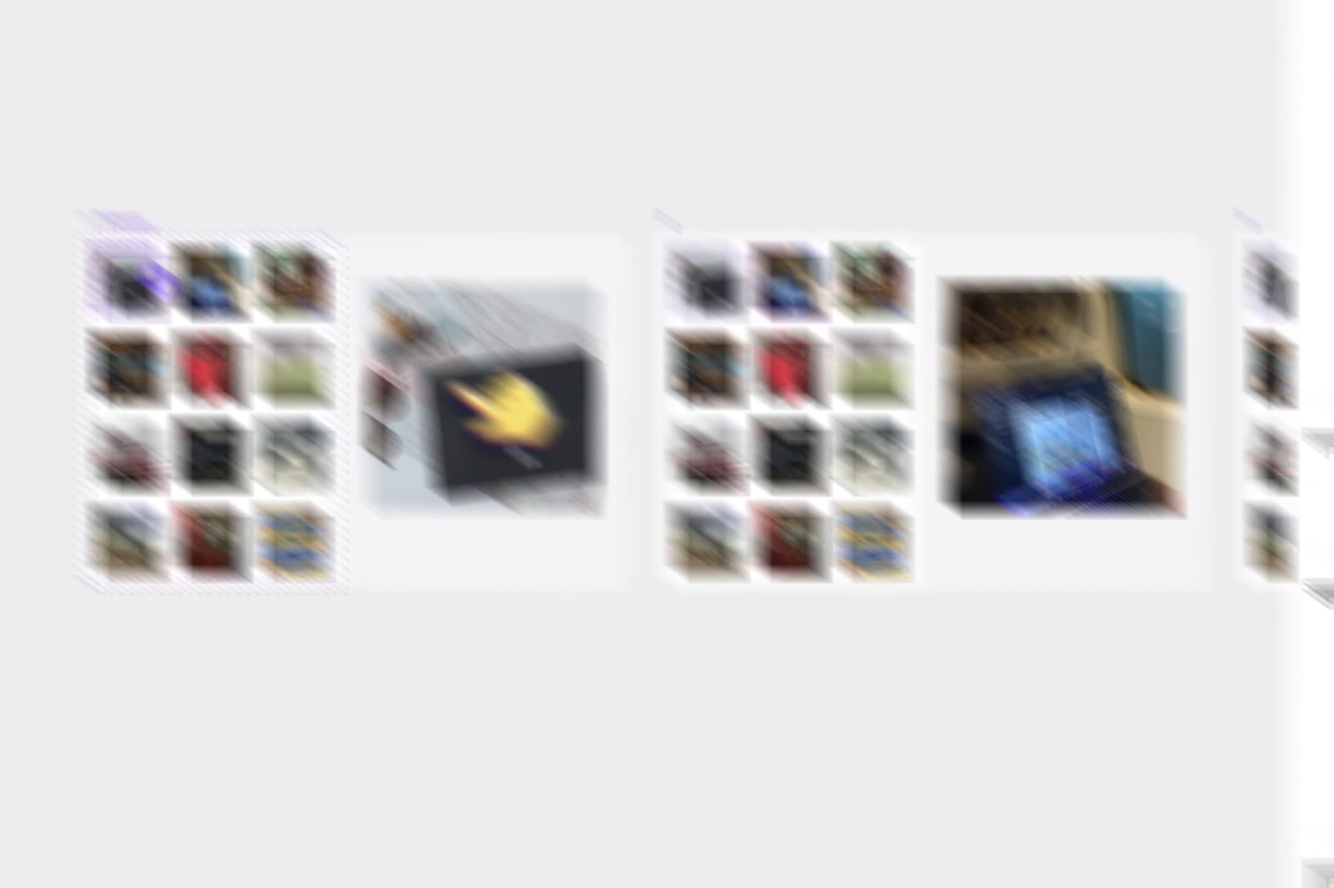
{"action": "left_click", "coordinate": [471, 458]}
{"action": "scroll", "coordinate": [984, 544], "scroll_direction": "down", "scroll_amount": 5}
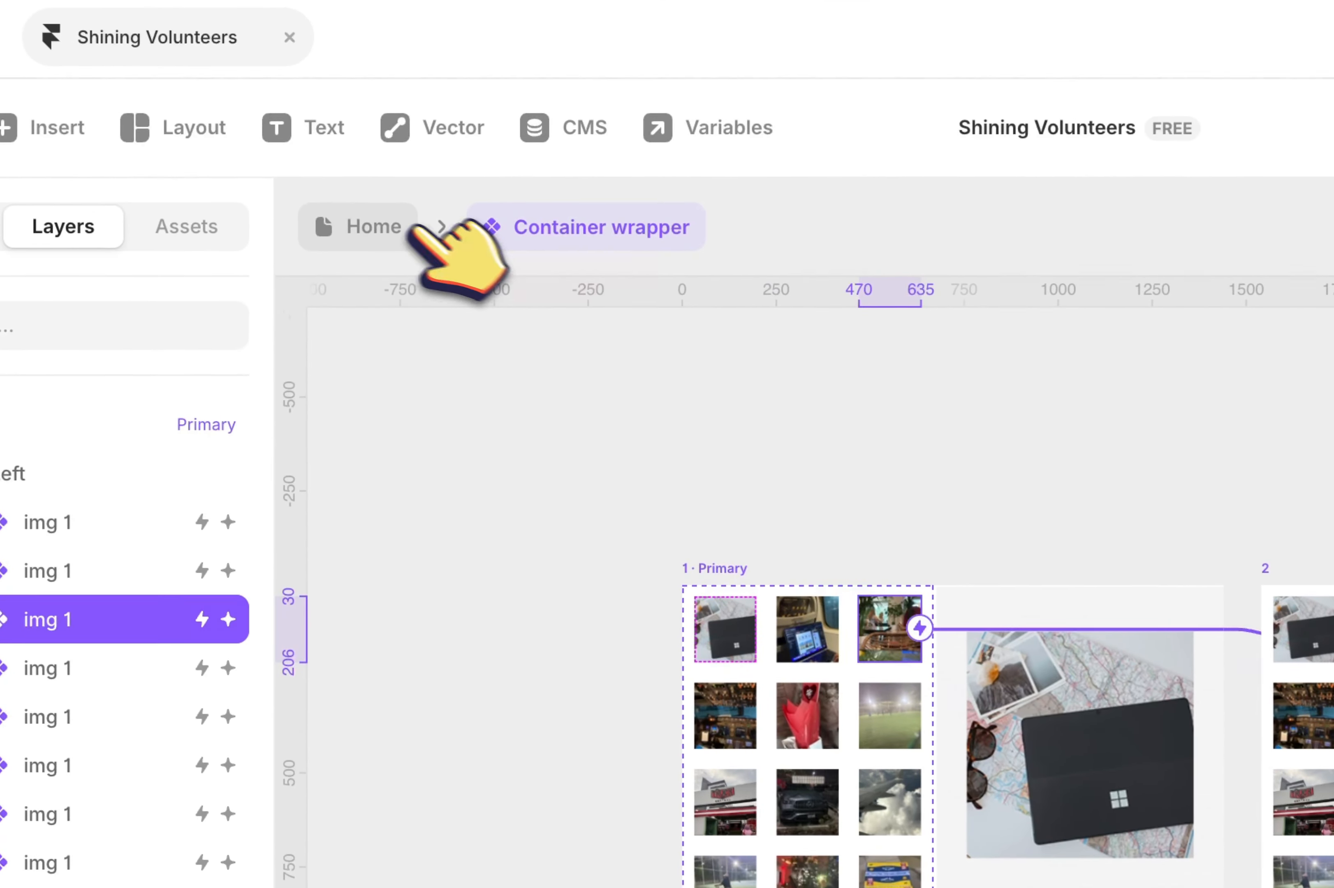
Step: Preview the home page and test several gallery thumbnails, including the café, red bouquet, cockpit and black car photos
{"action": "left_click", "coordinate": [296, 179]}
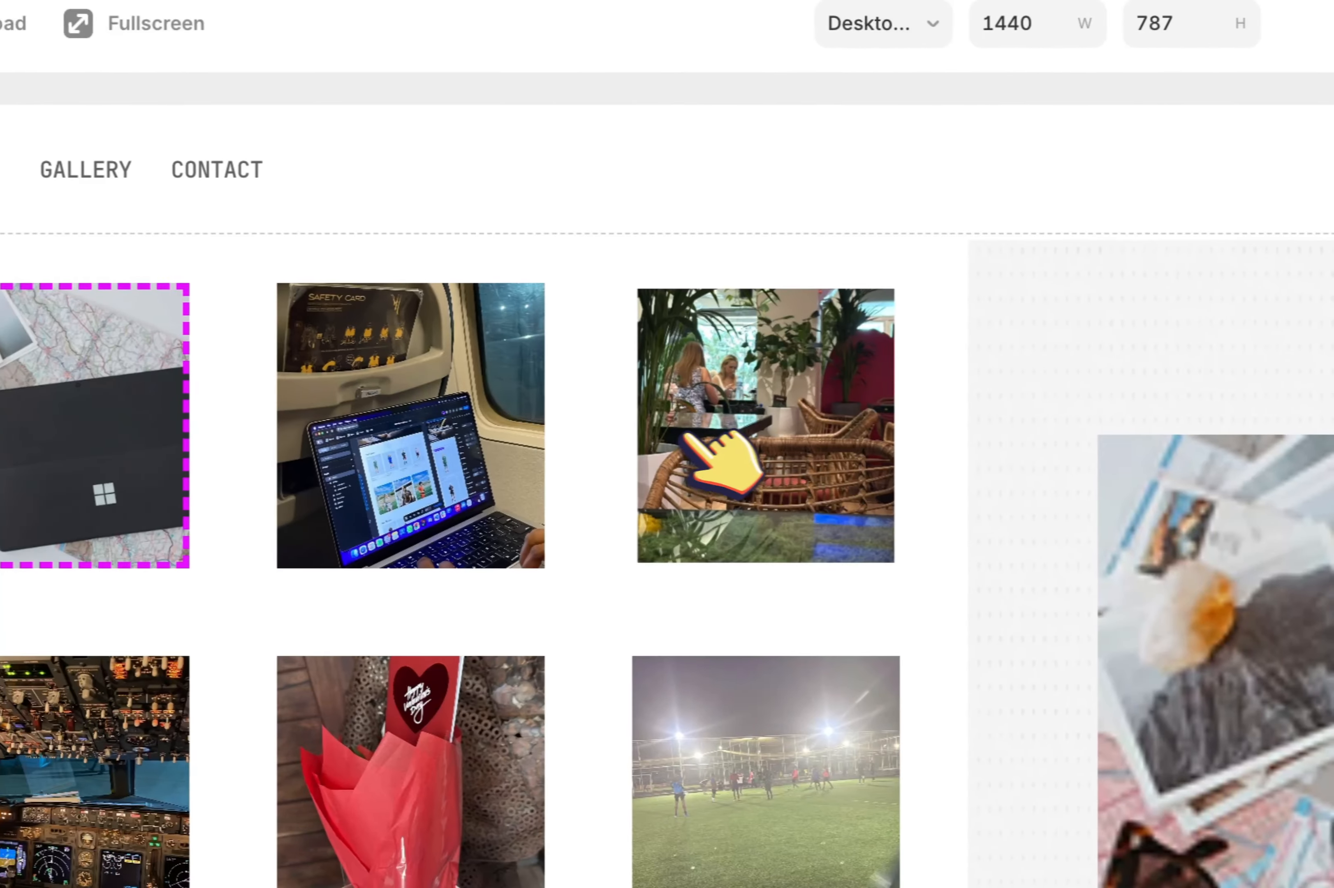
{"action": "left_click", "coordinate": [696, 437]}
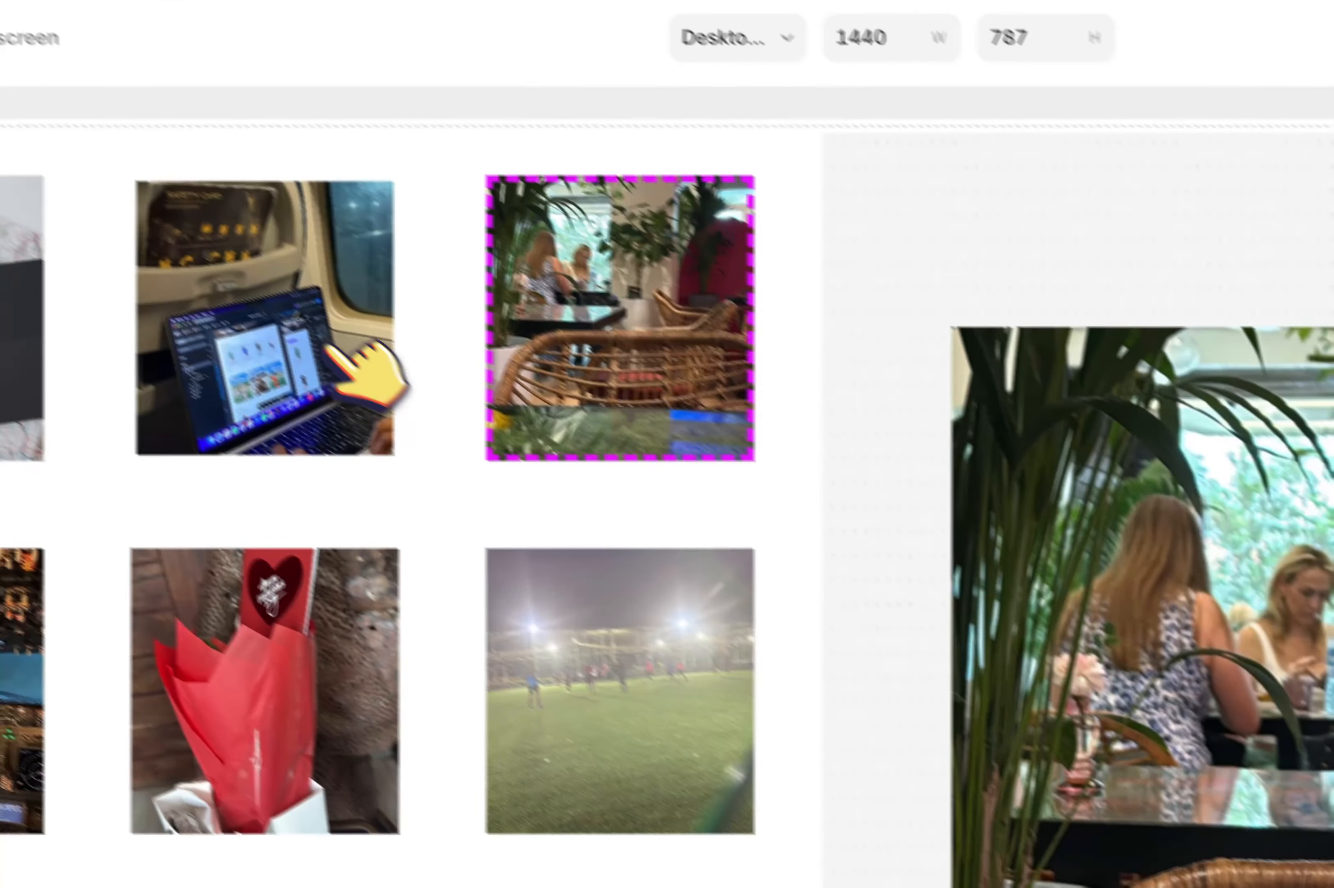
{"action": "left_click", "coordinate": [519, 479]}
{"action": "left_click", "coordinate": [629, 594]}
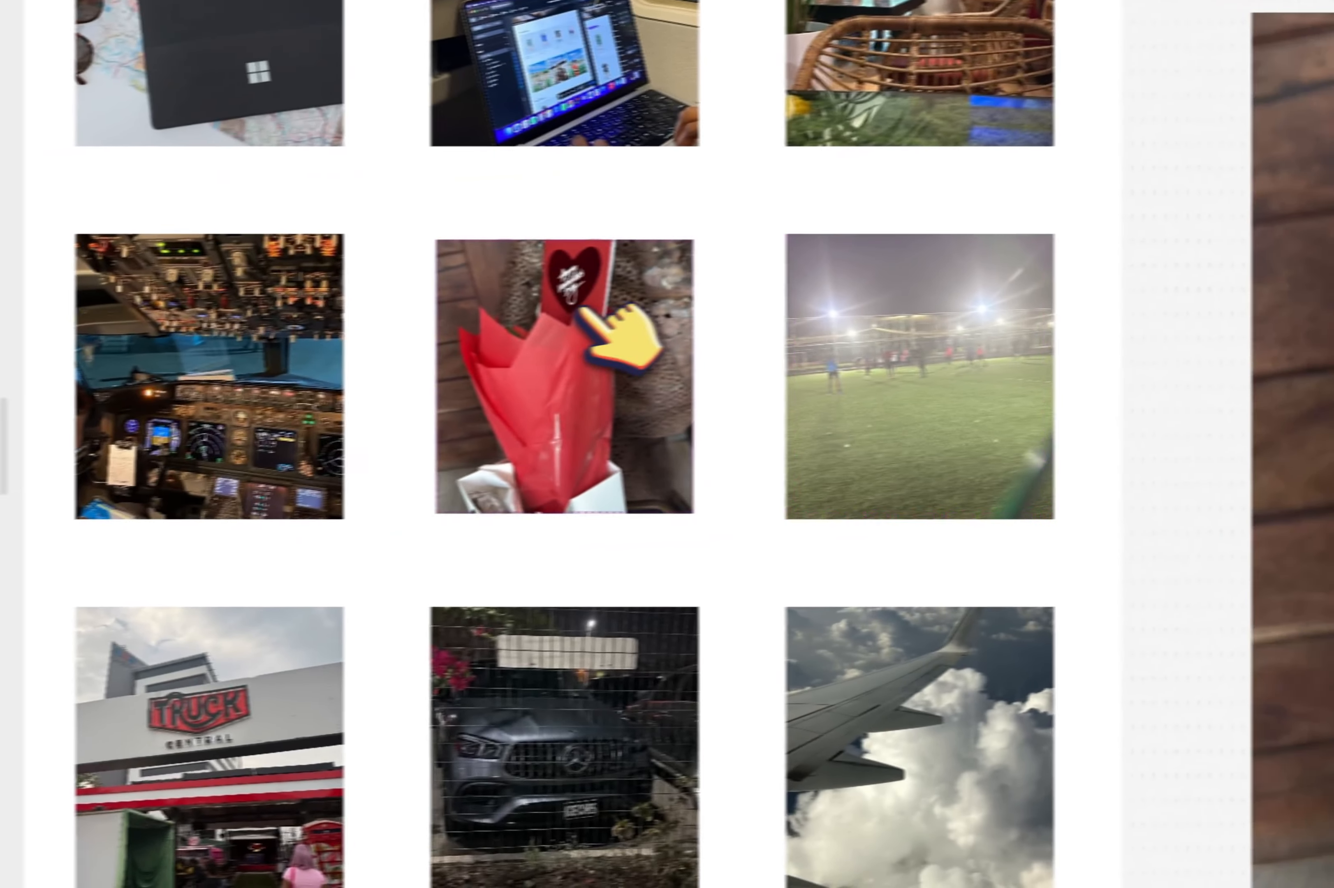
{"action": "left_click", "coordinate": [640, 453]}
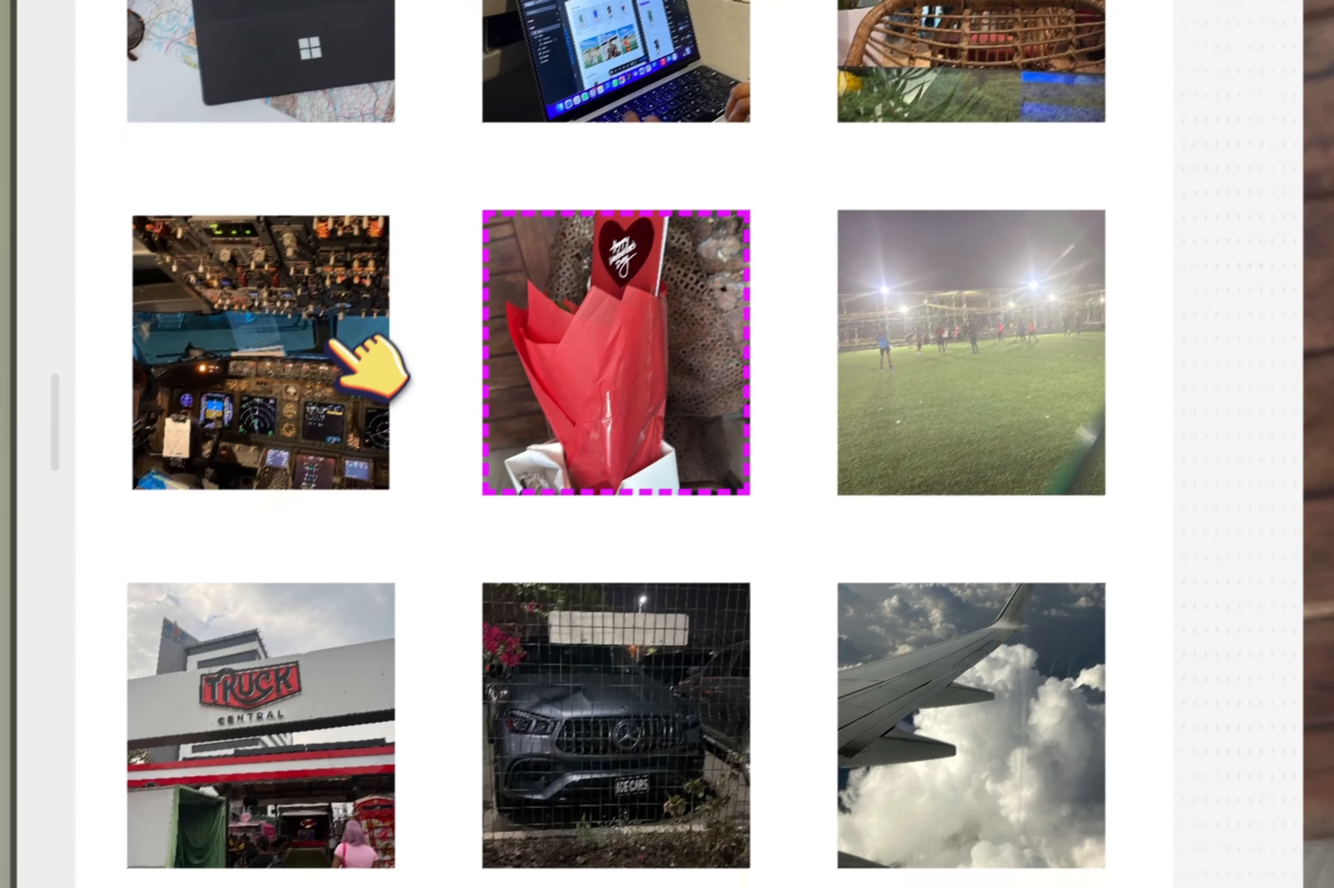
{"action": "left_click", "coordinate": [344, 324]}
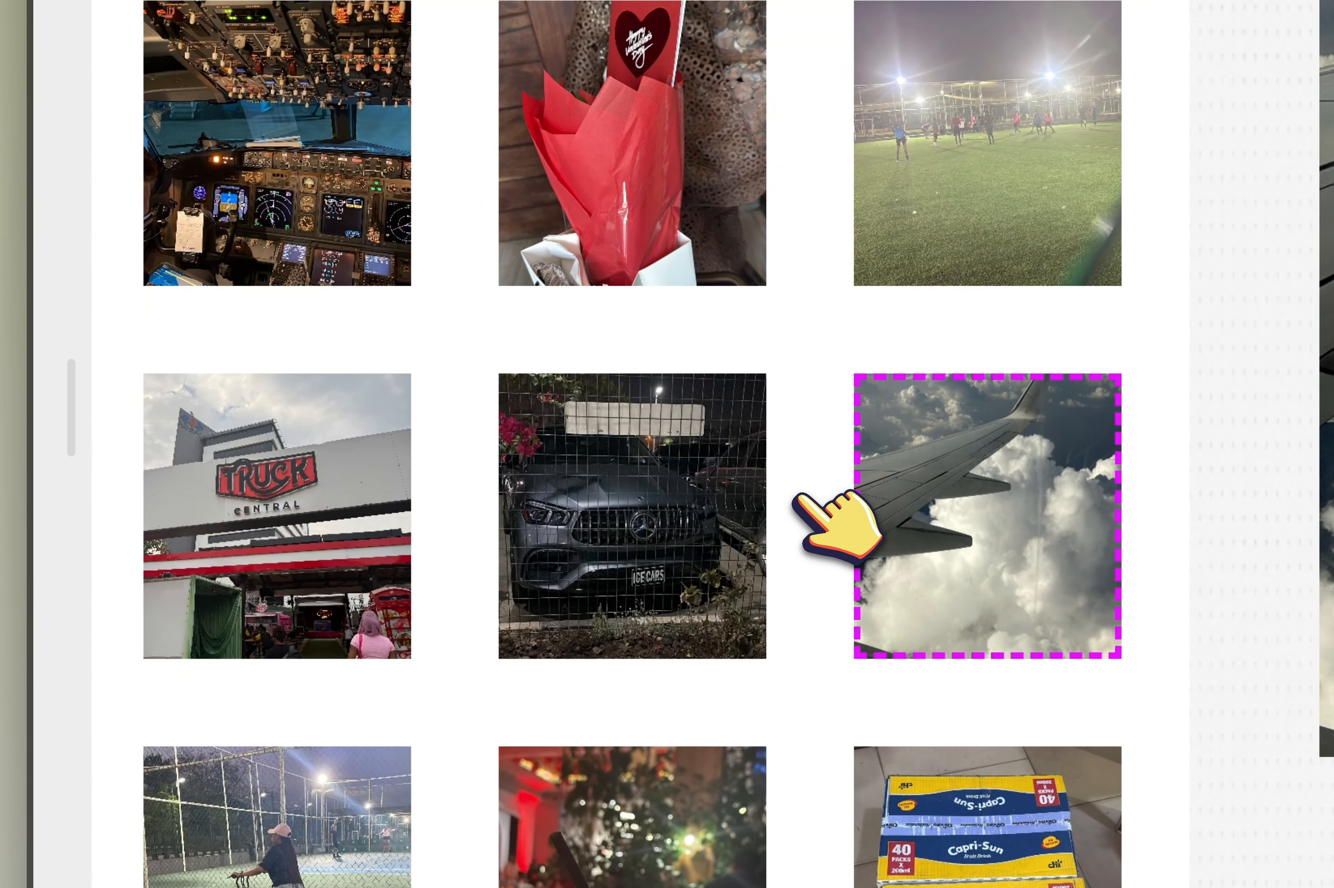
{"action": "left_click", "coordinate": [755, 504]}
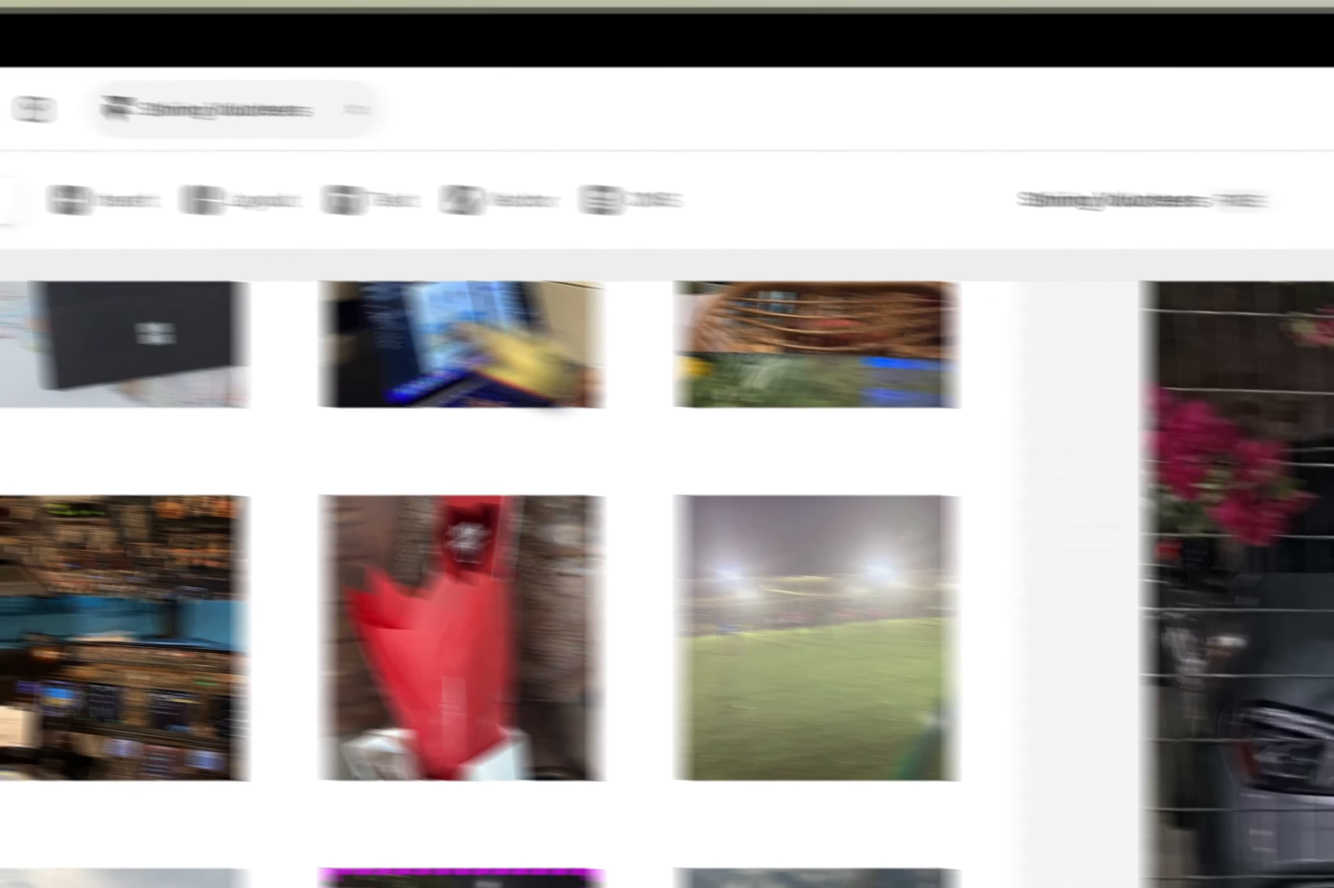
{"action": "left_click", "coordinate": [89, 218]}
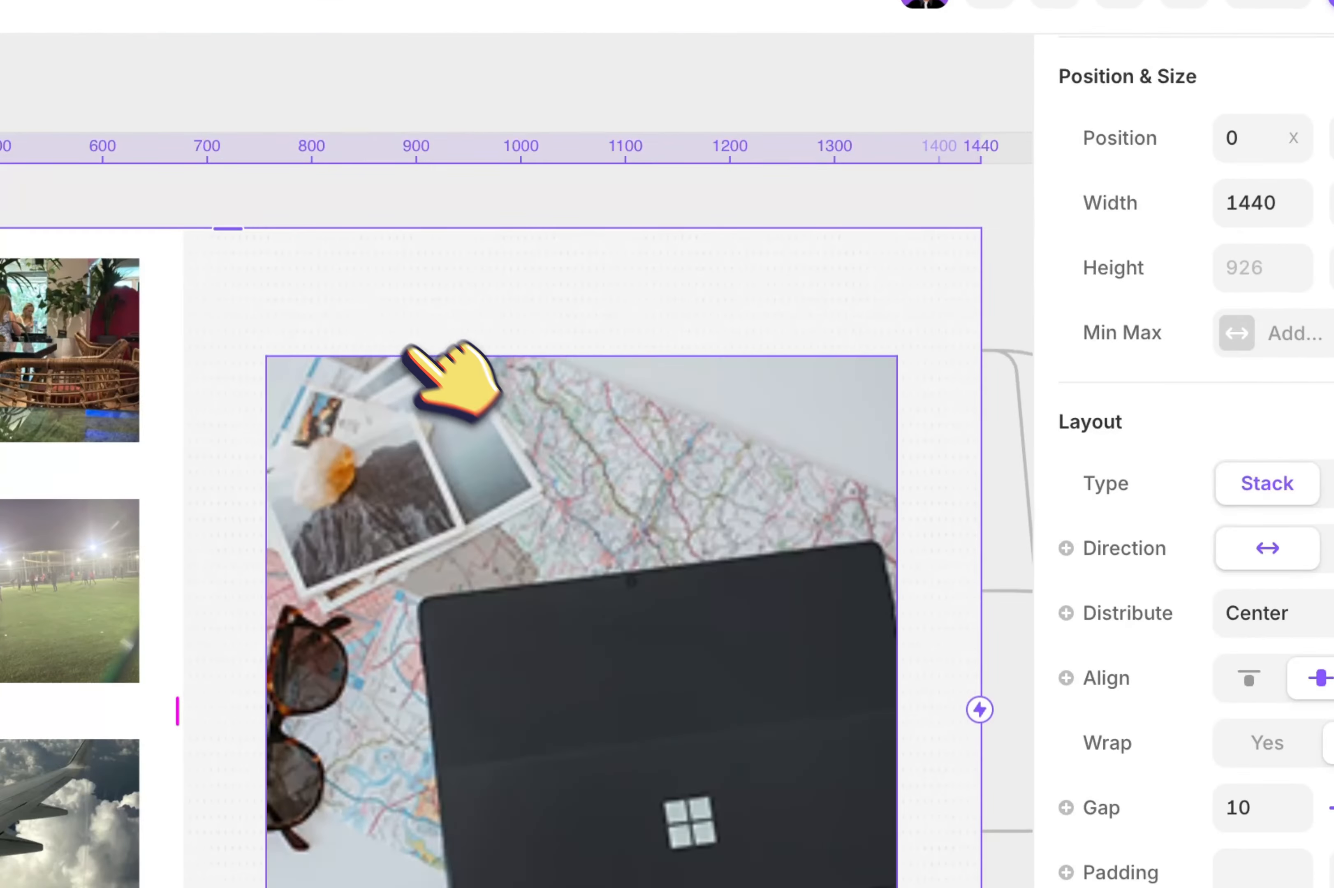
Step: In the primary variant, set the right image stack's height to Fit and its top and bottom padding to 170
{"action": "left_click", "coordinate": [409, 349]}
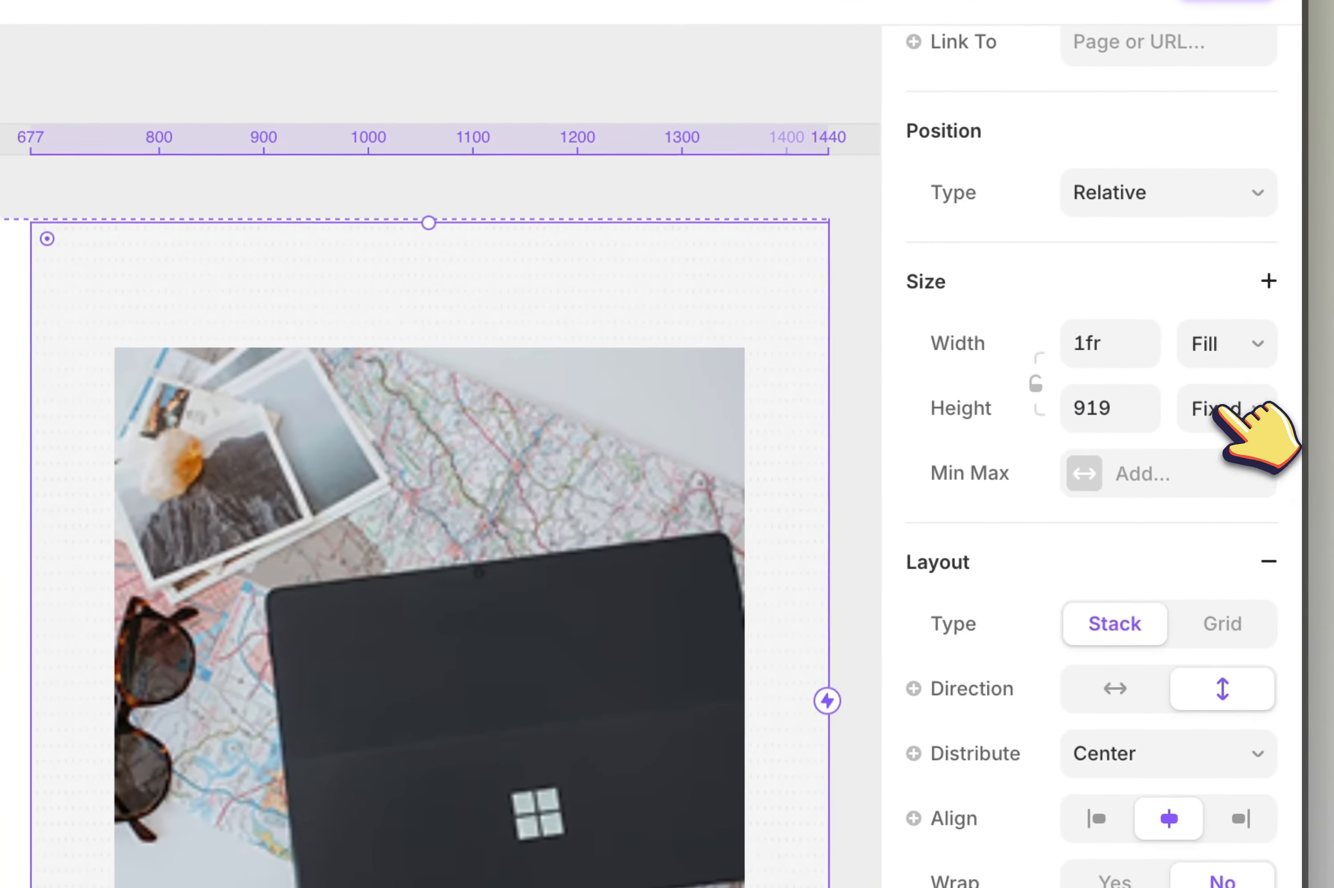
{"action": "left_click", "coordinate": [1234, 520]}
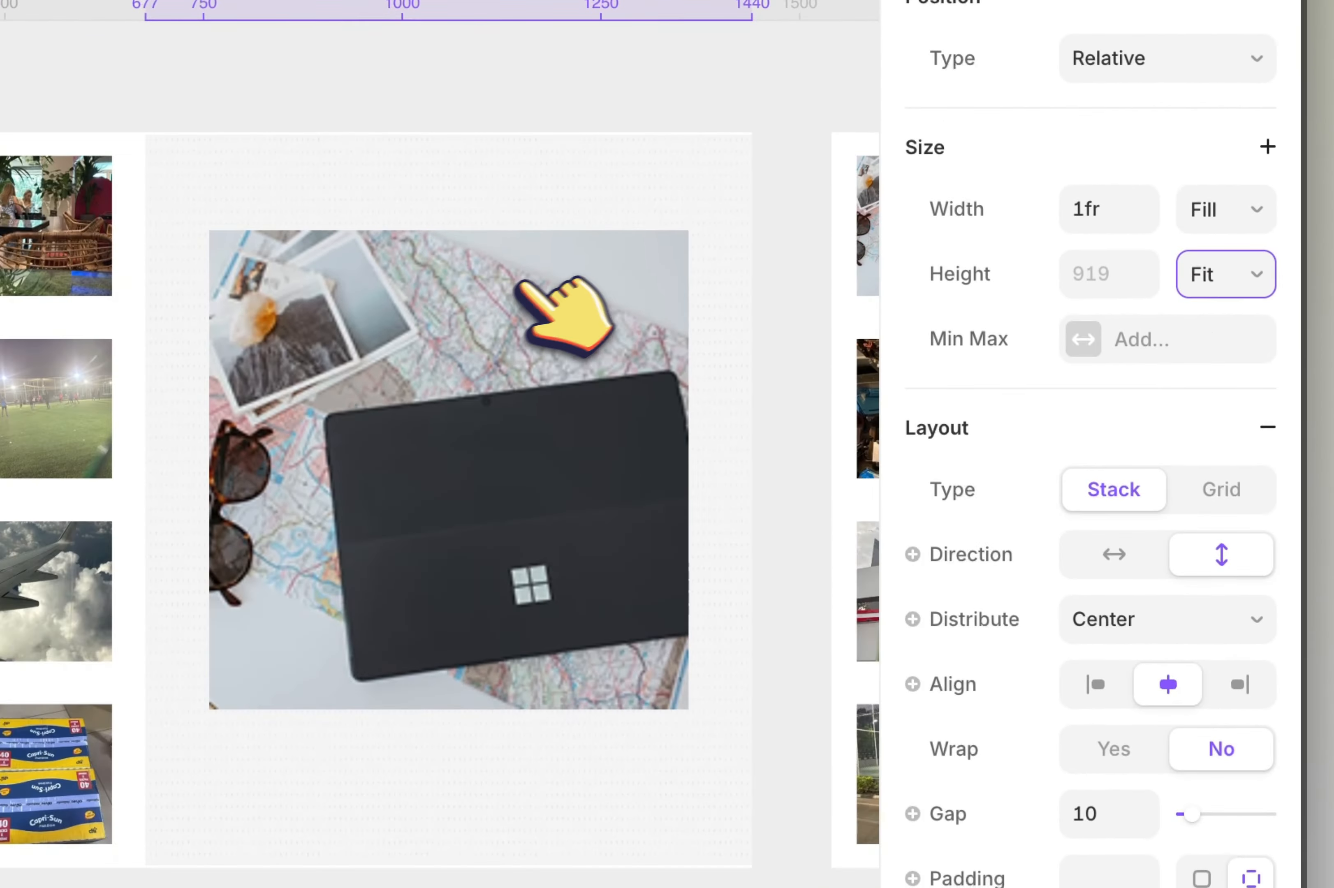
{"action": "left_click", "coordinate": [1086, 765]}
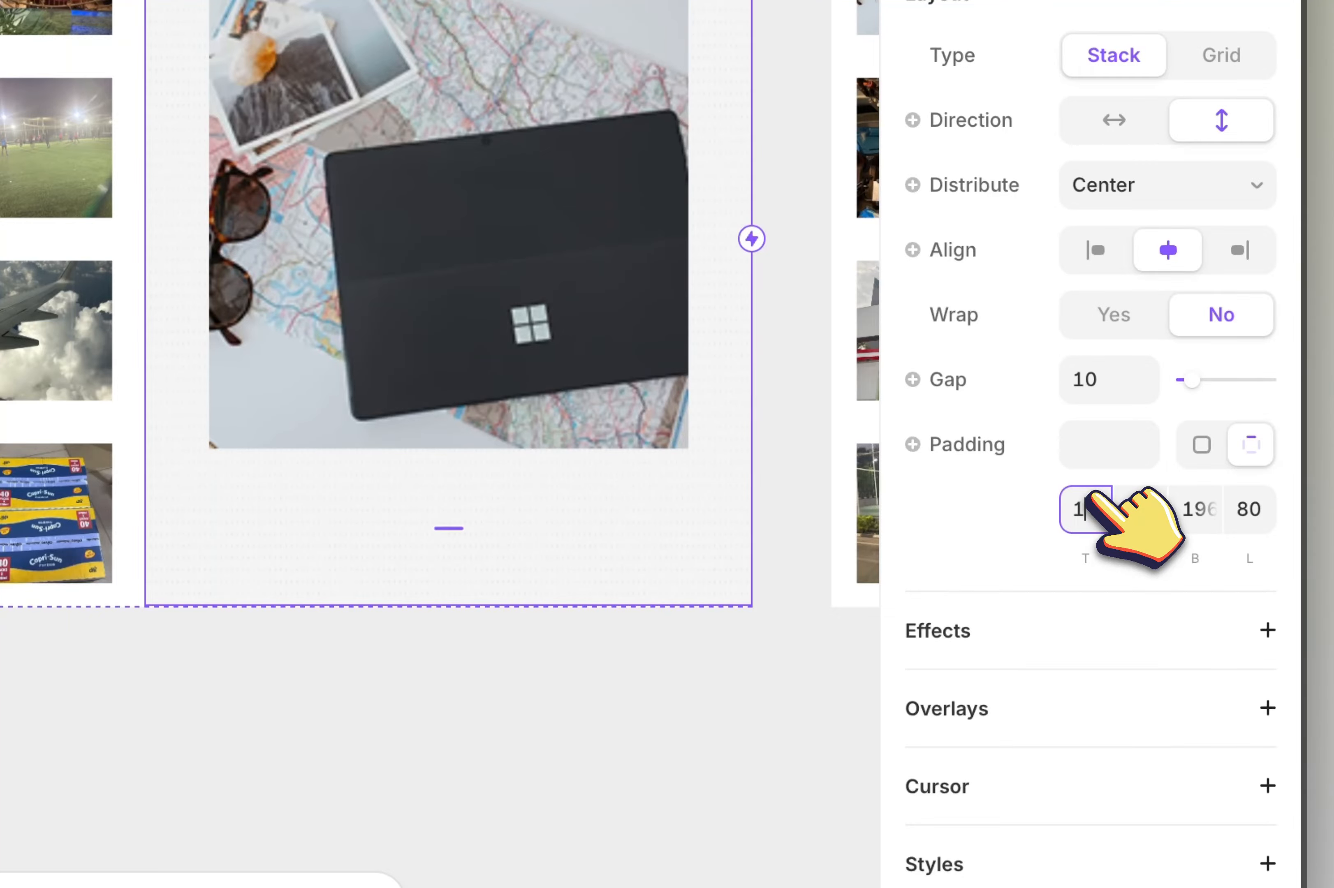
{"action": "left_click", "coordinate": [1194, 508]}
{"action": "type", "text": "1"}
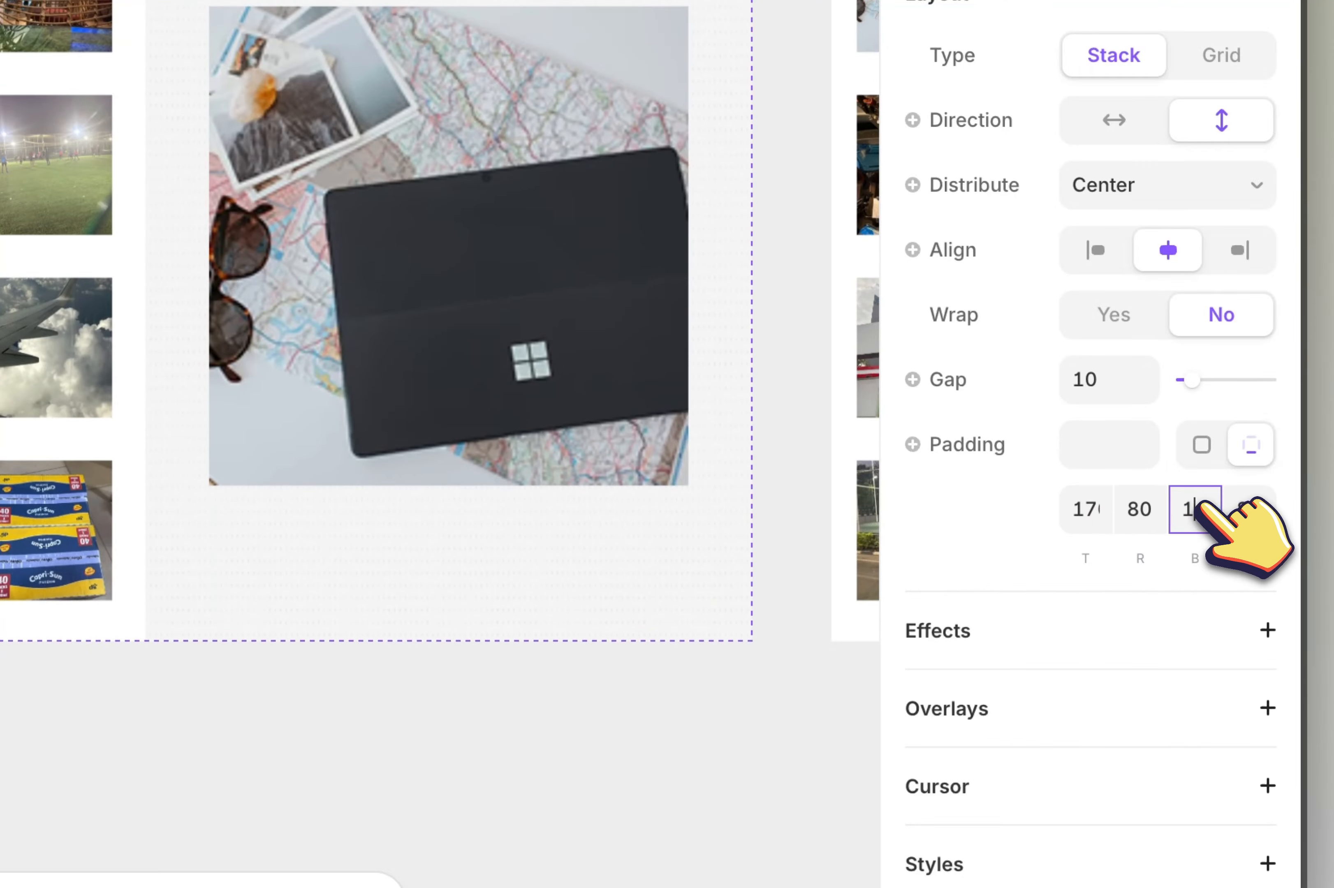
{"action": "type", "text": "70"}
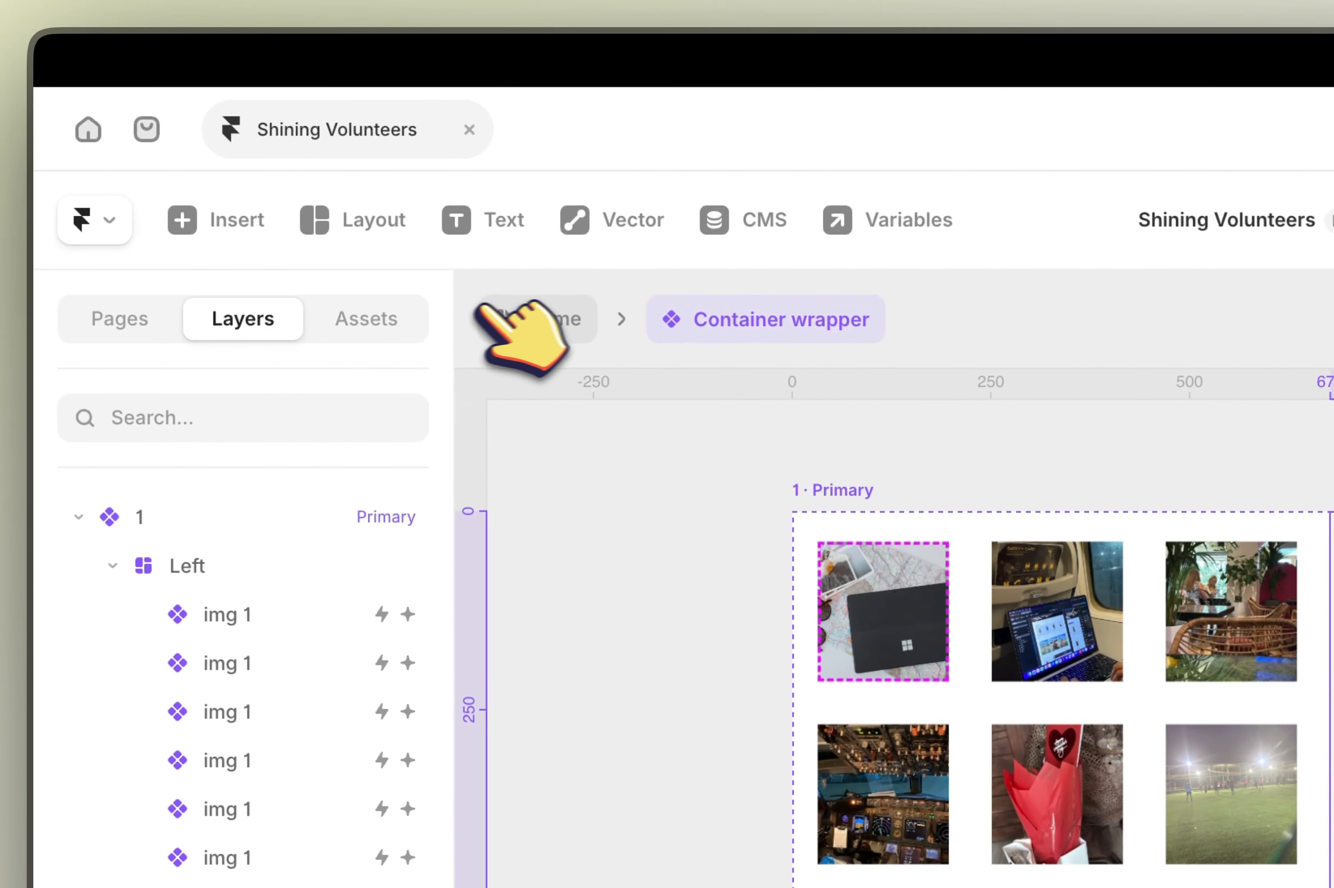
Step: Preview the home page and check the gallery layout in fullscreen
{"action": "left_click", "coordinate": [284, 178]}
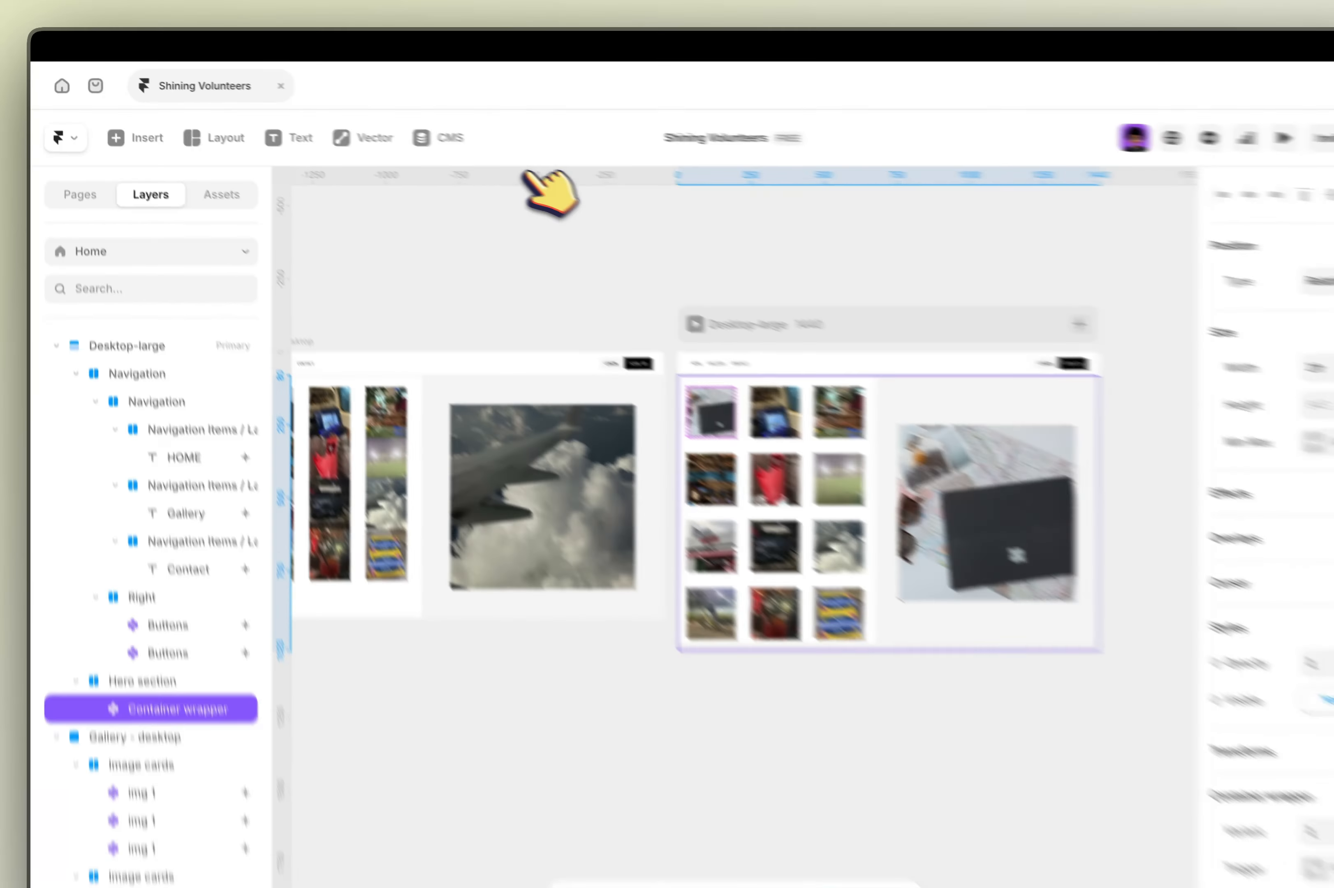
{"action": "key", "text": "super+p"}
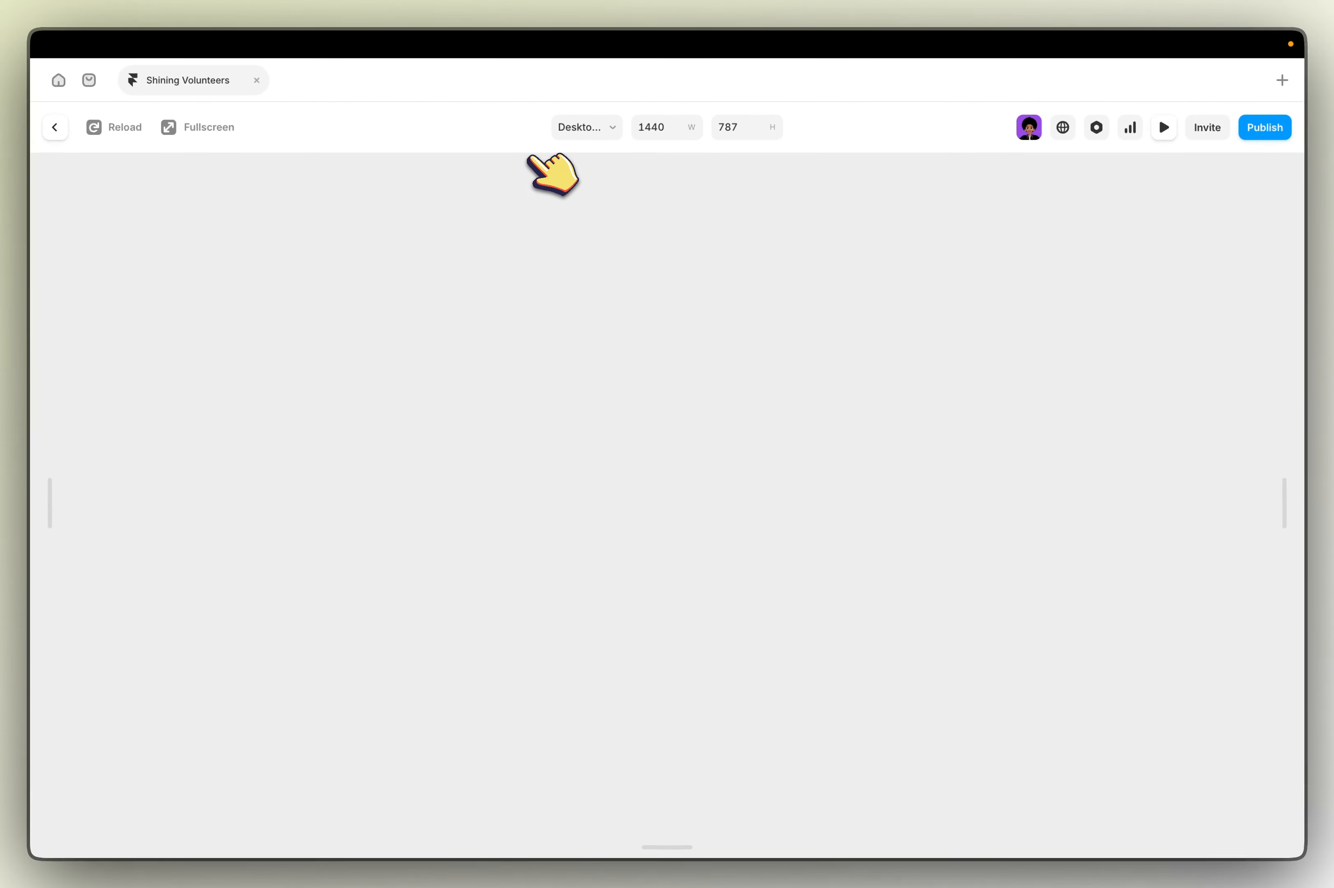
{"action": "scroll", "coordinate": [704, 273], "scroll_direction": "down", "scroll_amount": 3}
{"action": "scroll", "coordinate": [710, 293], "scroll_direction": "up", "scroll_amount": 2}
{"action": "scroll", "coordinate": [711, 292], "scroll_direction": "up", "scroll_amount": 1}
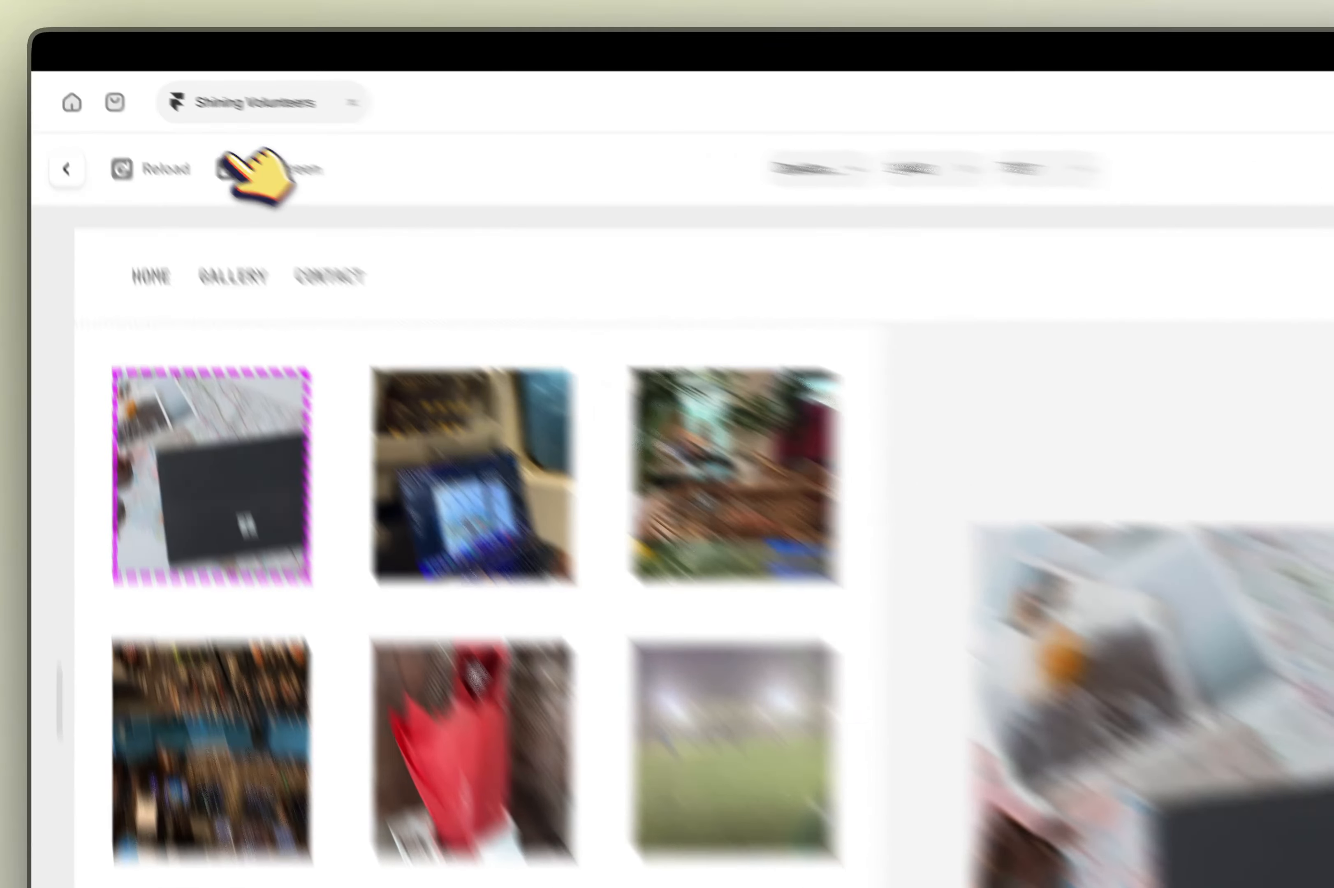
{"action": "left_click", "coordinate": [173, 125]}
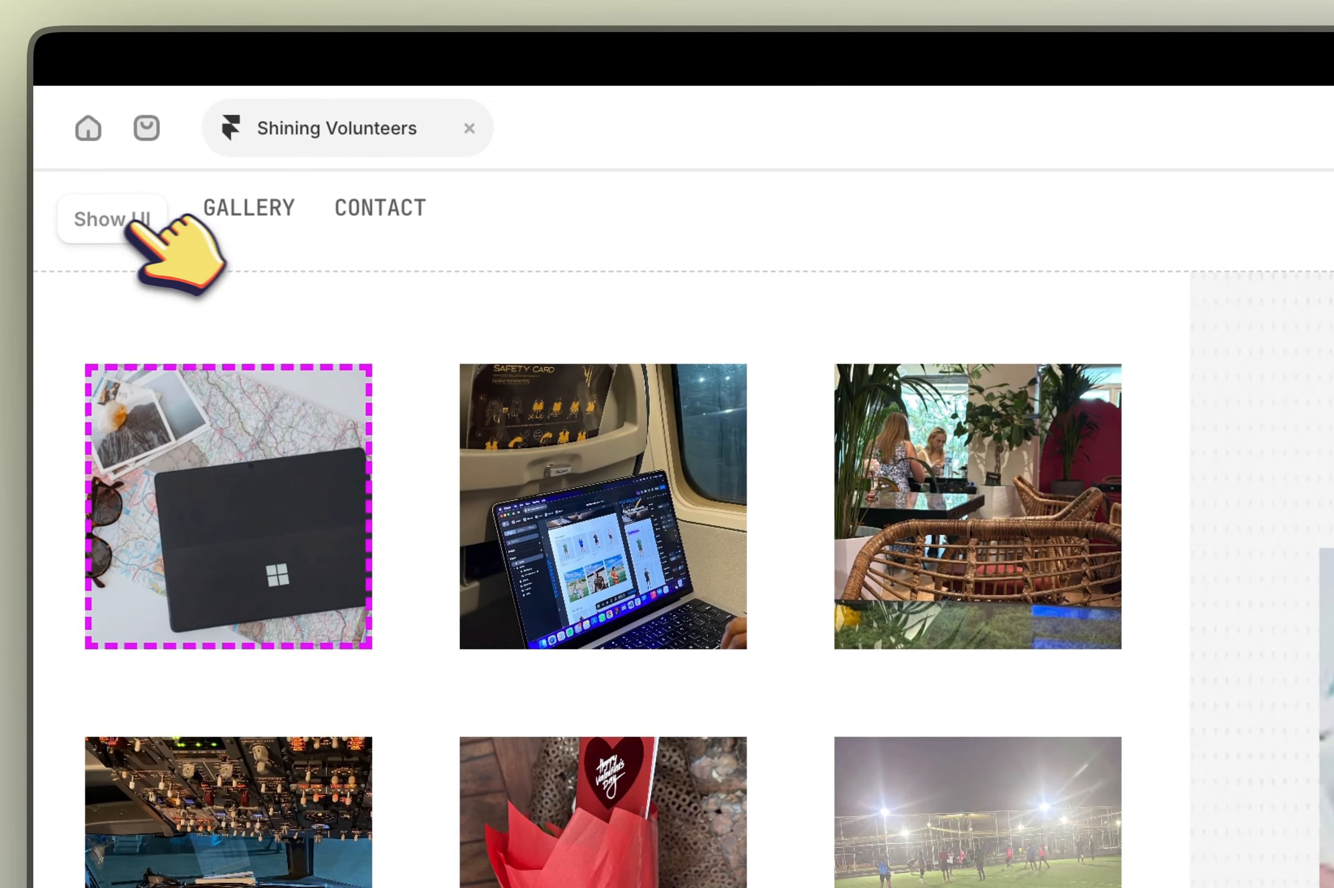
{"action": "left_click", "coordinate": [141, 217]}
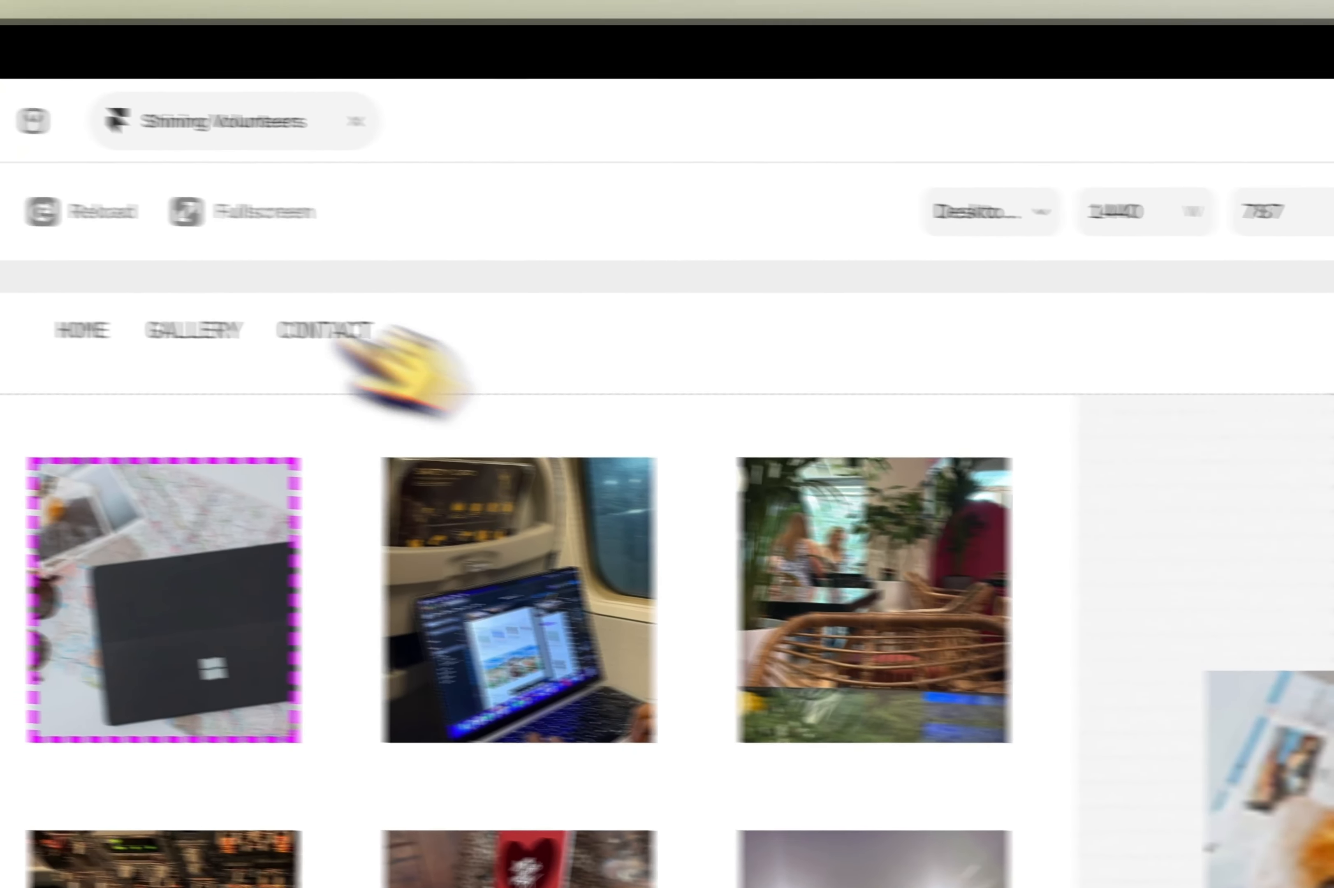
{"action": "left_click", "coordinate": [87, 215]}
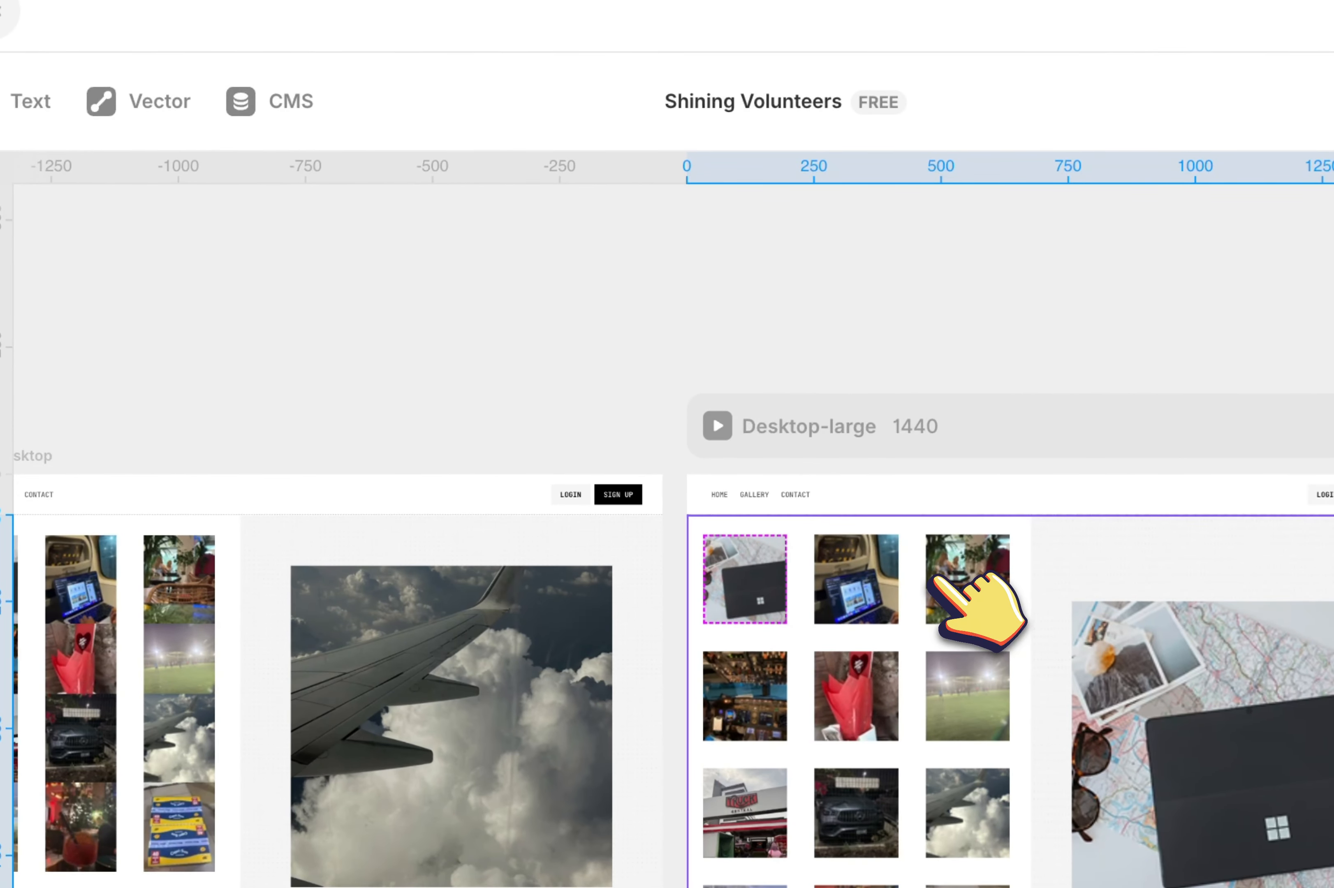
Step: Open the gallery component and add a minimum height to the primary variant's right image stack
{"action": "double_click", "coordinate": [1144, 570]}
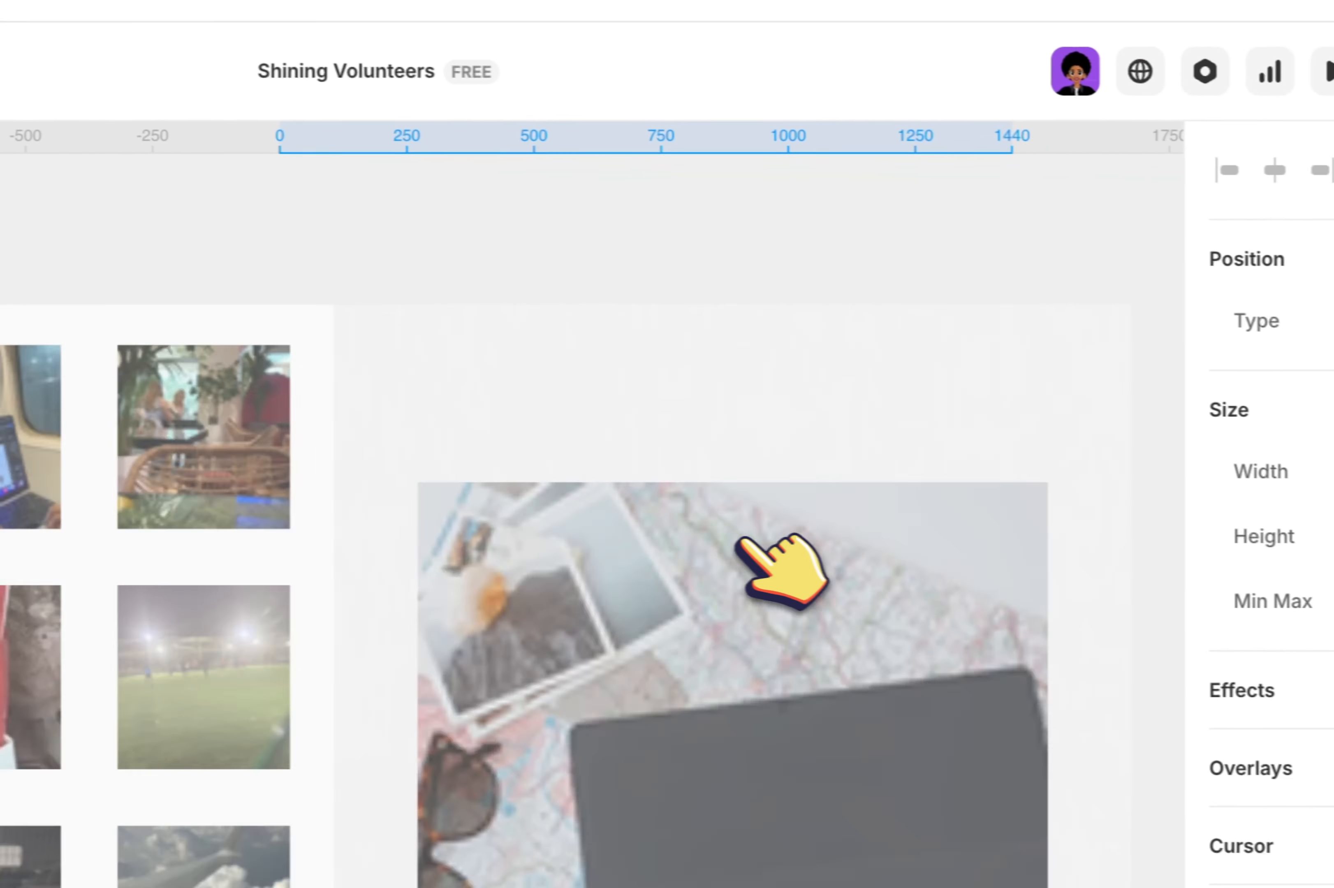
{"action": "left_click", "coordinate": [849, 347]}
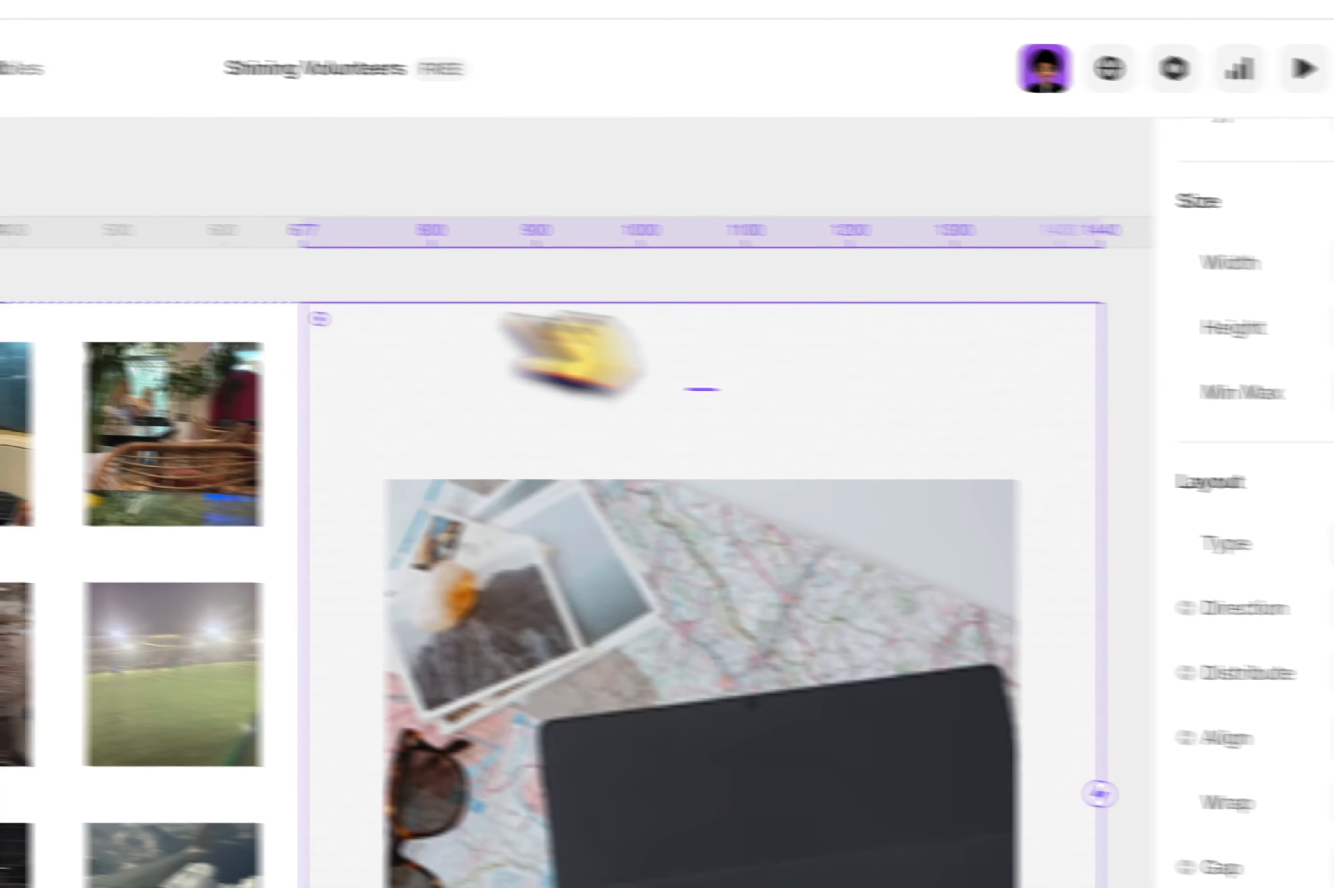
{"action": "left_click", "coordinate": [1090, 363]}
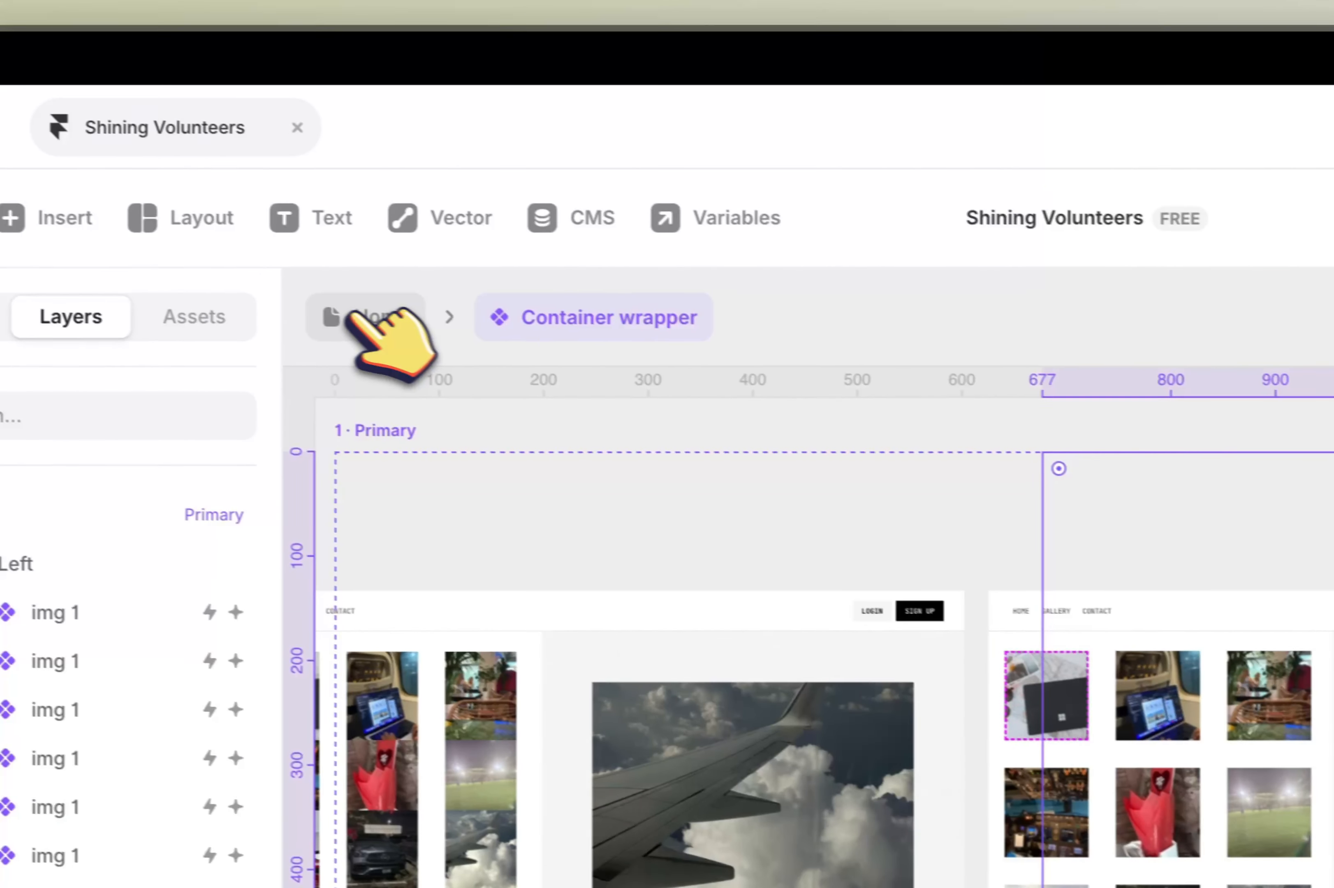
Step: Return to the home page and check the resized gallery again in the fullscreen preview
{"action": "left_click", "coordinate": [357, 316]}
{"action": "key", "text": "super+p"}
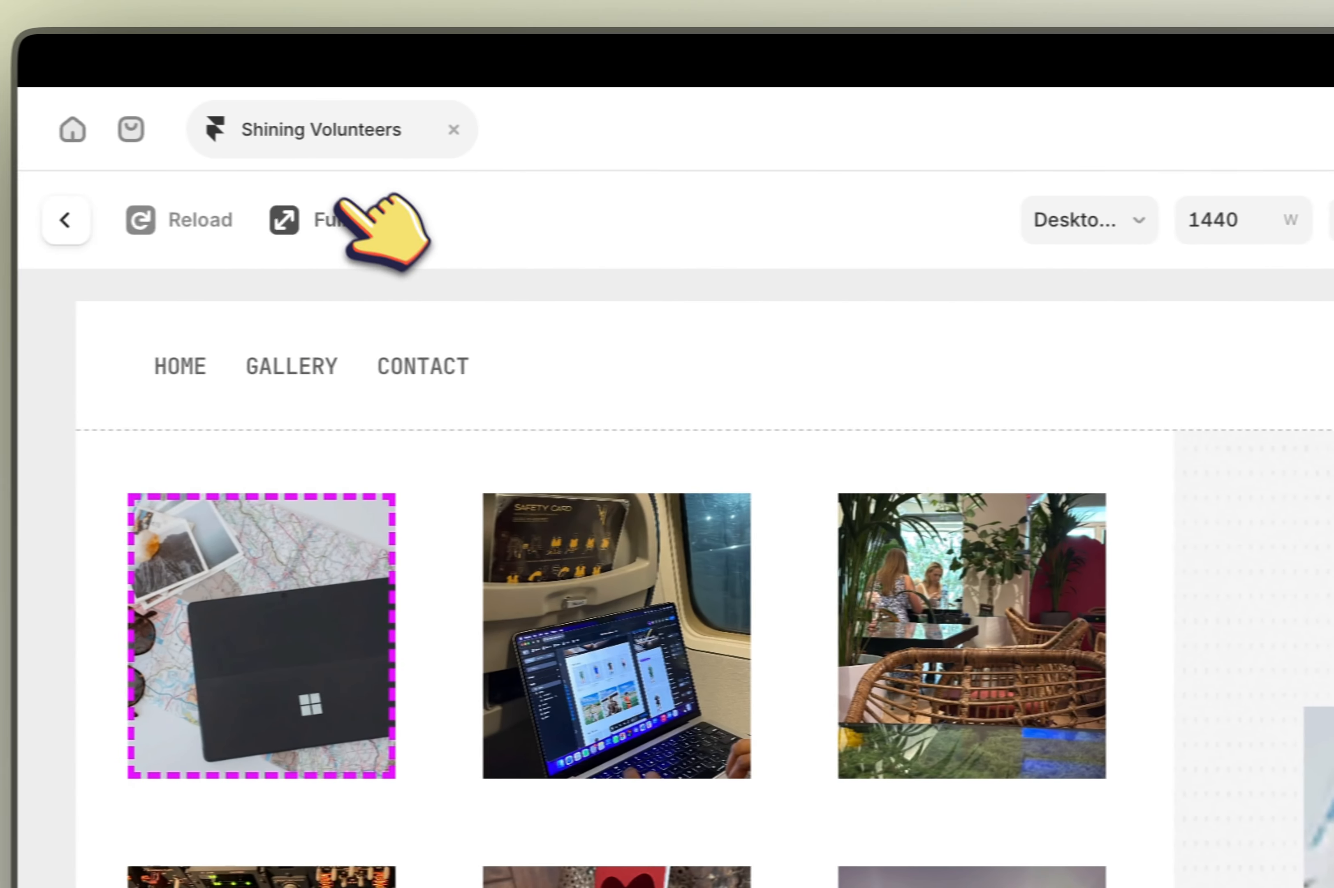
{"action": "left_click", "coordinate": [342, 206]}
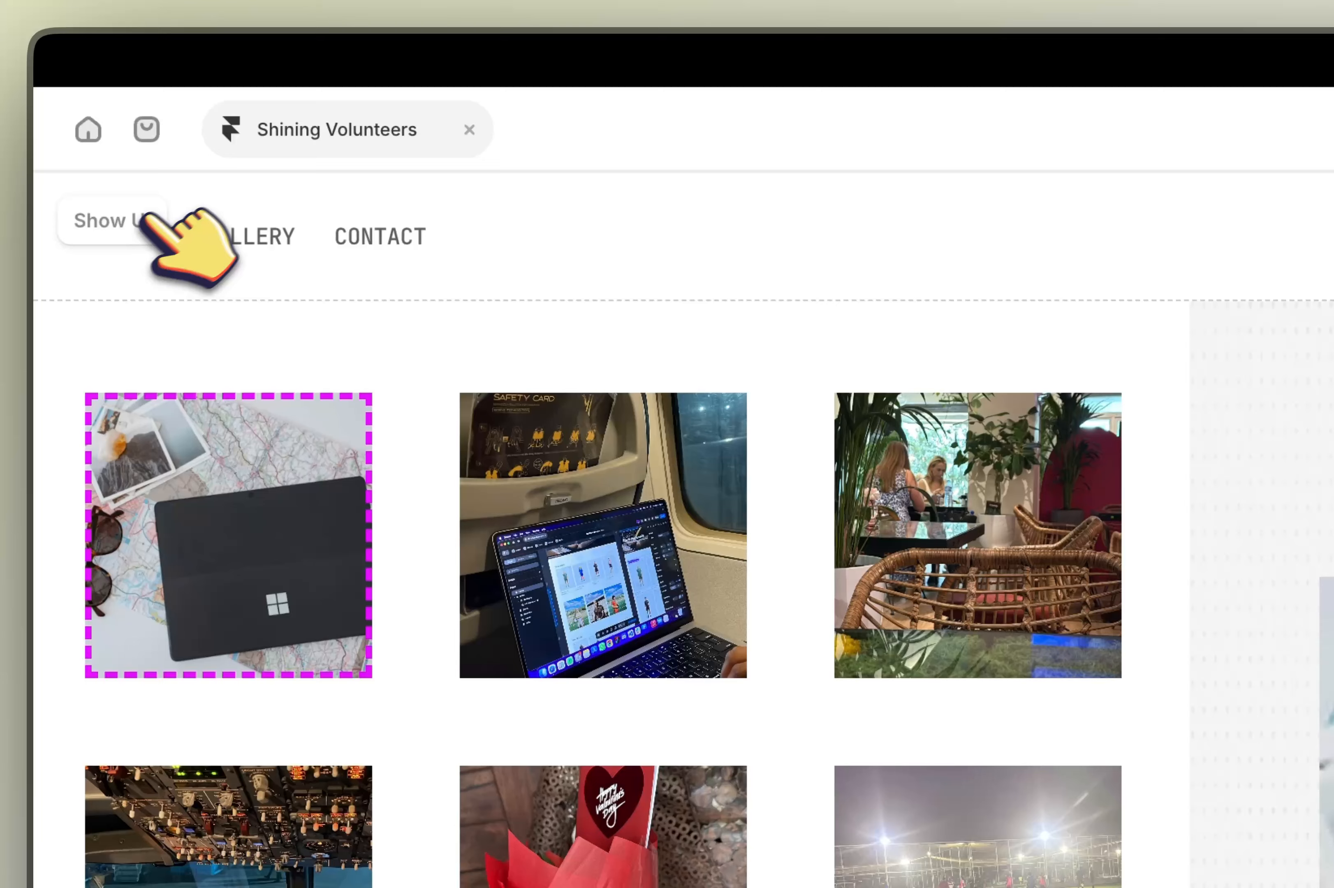
{"action": "left_click", "coordinate": [135, 211]}
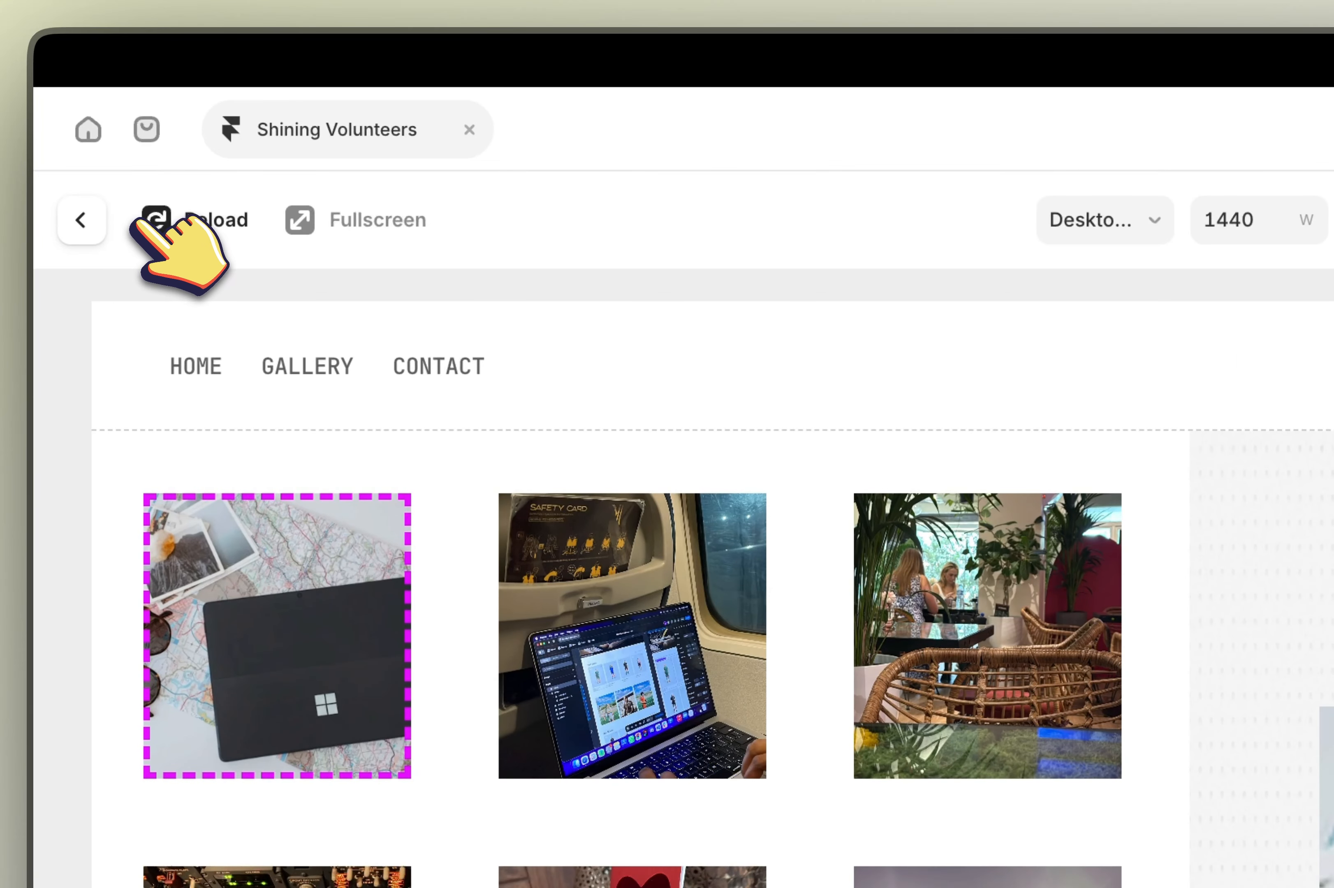
{"action": "left_click", "coordinate": [102, 222]}
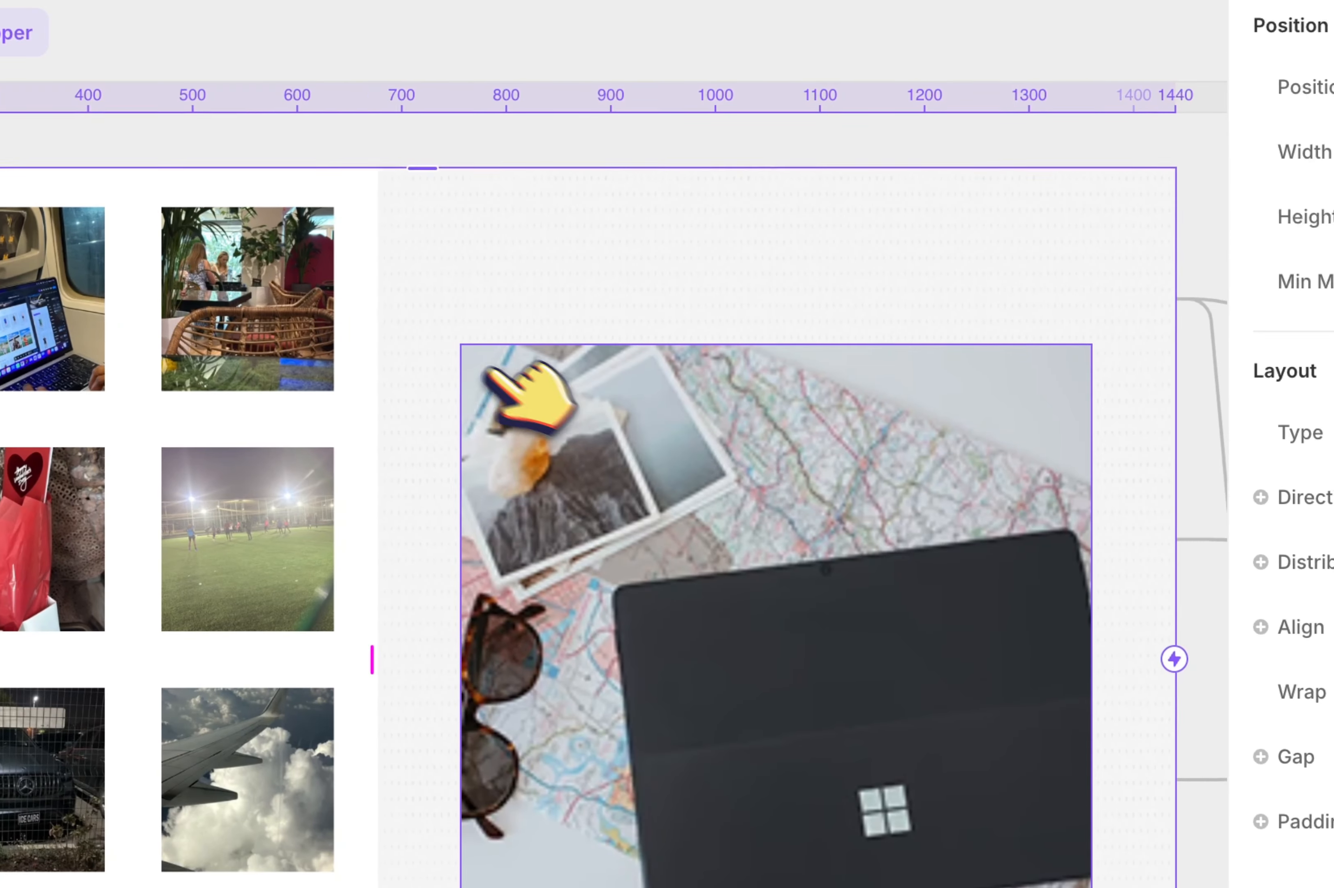
Step: Set the right image stack's minimum height to 100vh, with padding of 130 at the top and 200 at the bottom
{"action": "left_click", "coordinate": [451, 217]}
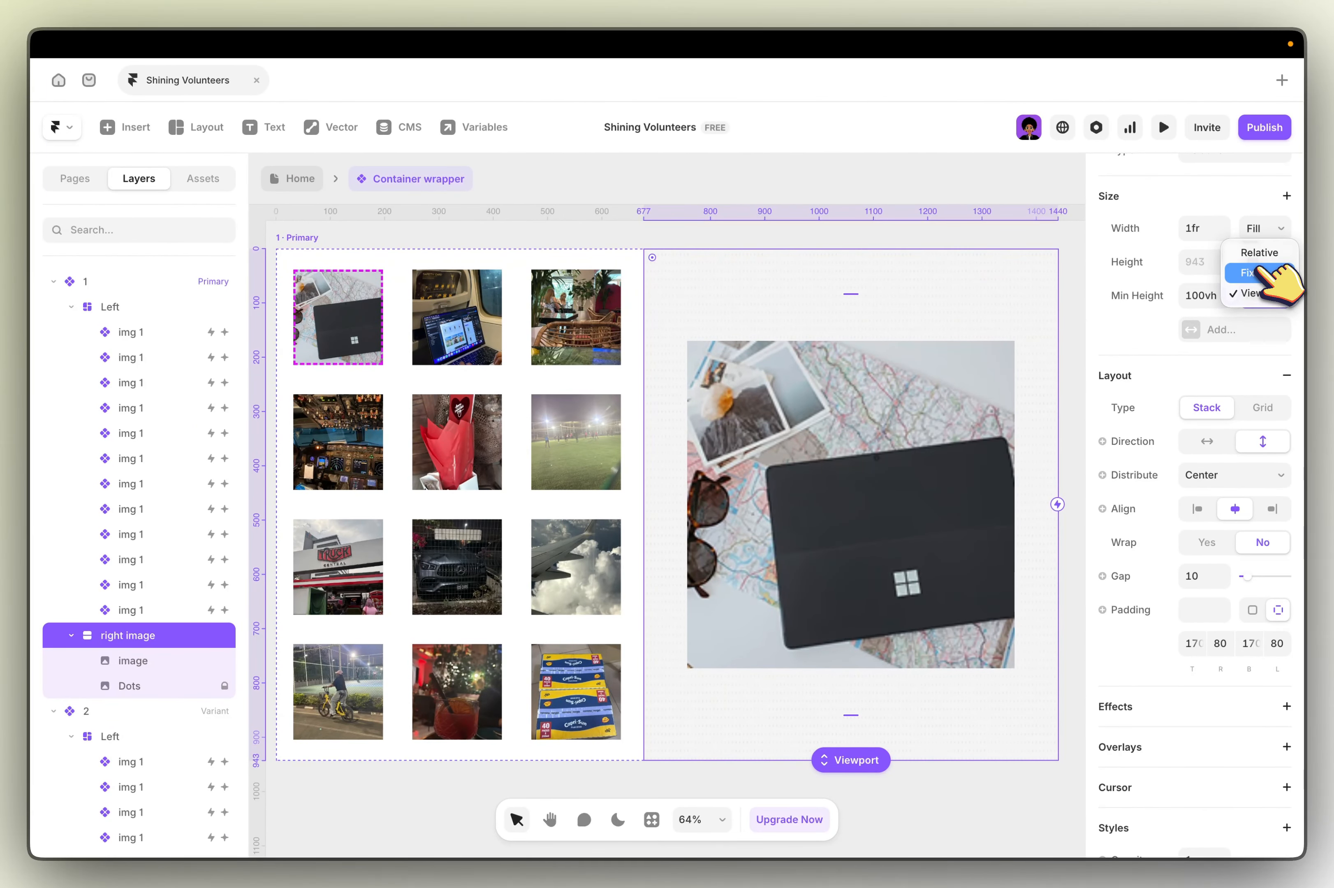
{"action": "left_click", "coordinate": [1253, 293]}
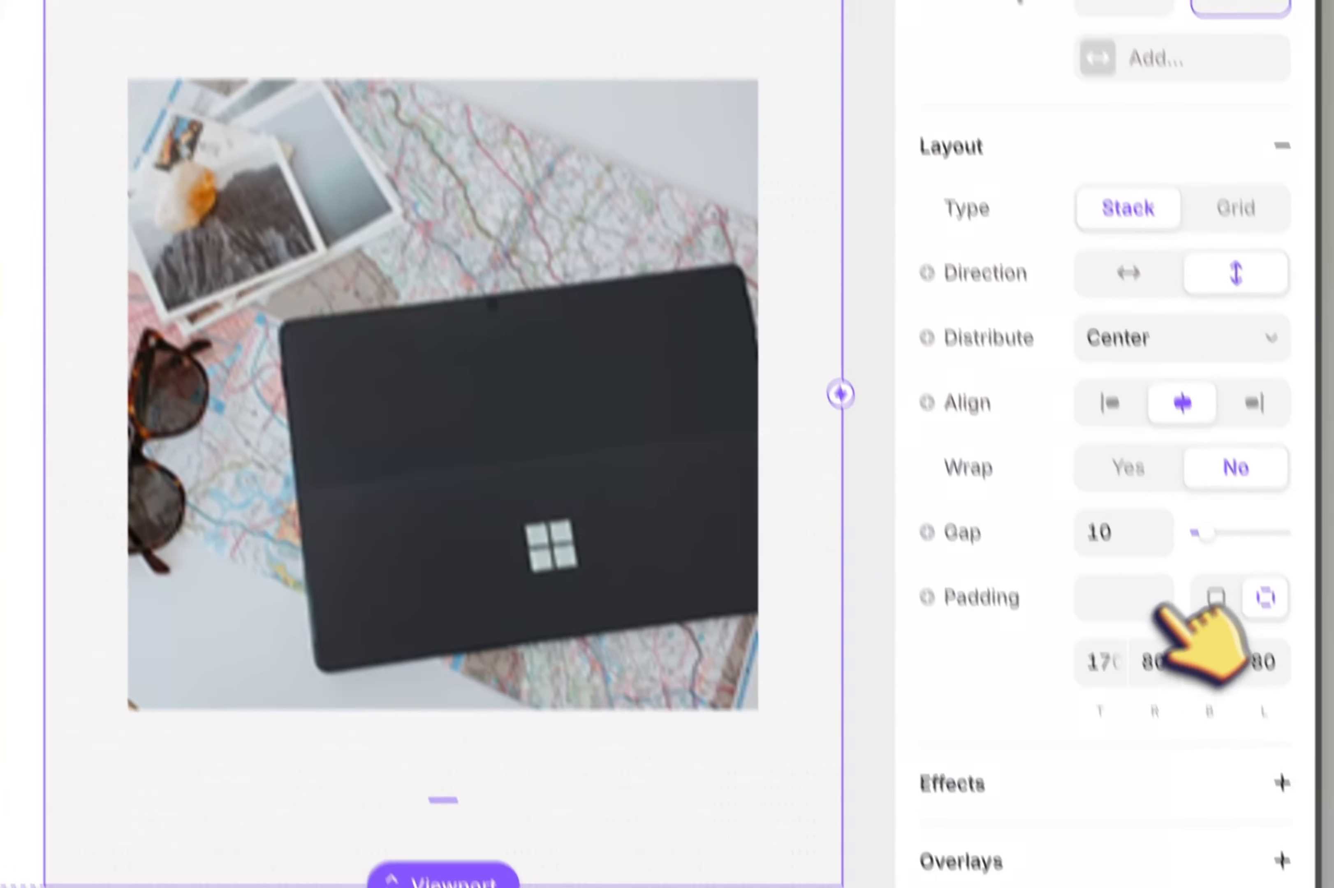
{"action": "left_click", "coordinate": [1105, 661]}
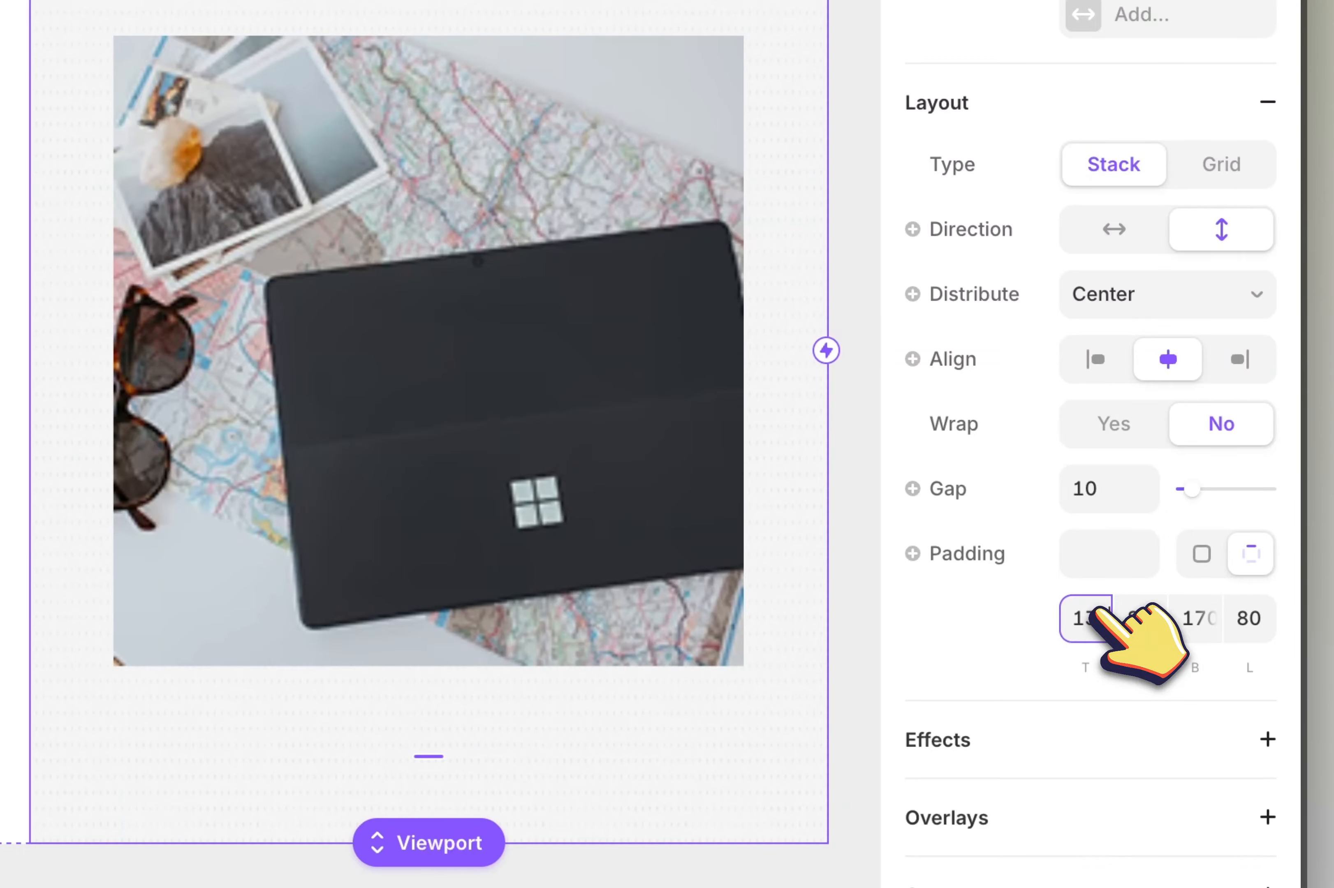
{"action": "left_click", "coordinate": [1197, 618]}
{"action": "type", "text": "1"}
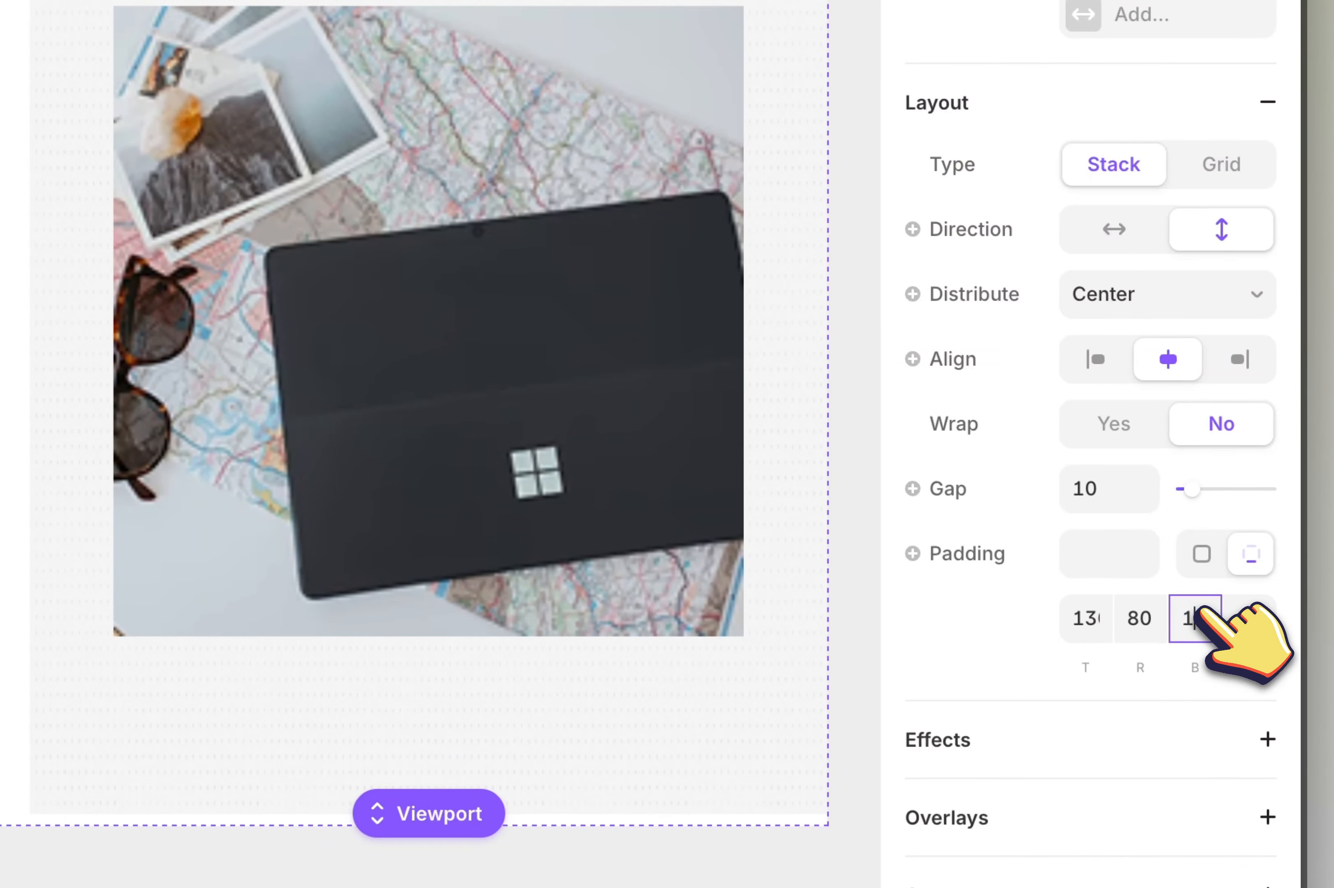
{"action": "key", "text": "BackSpace"}
{"action": "type", "text": "200"}
{"action": "scroll", "coordinate": [264, 757], "scroll_direction": "down", "scroll_amount": 3}
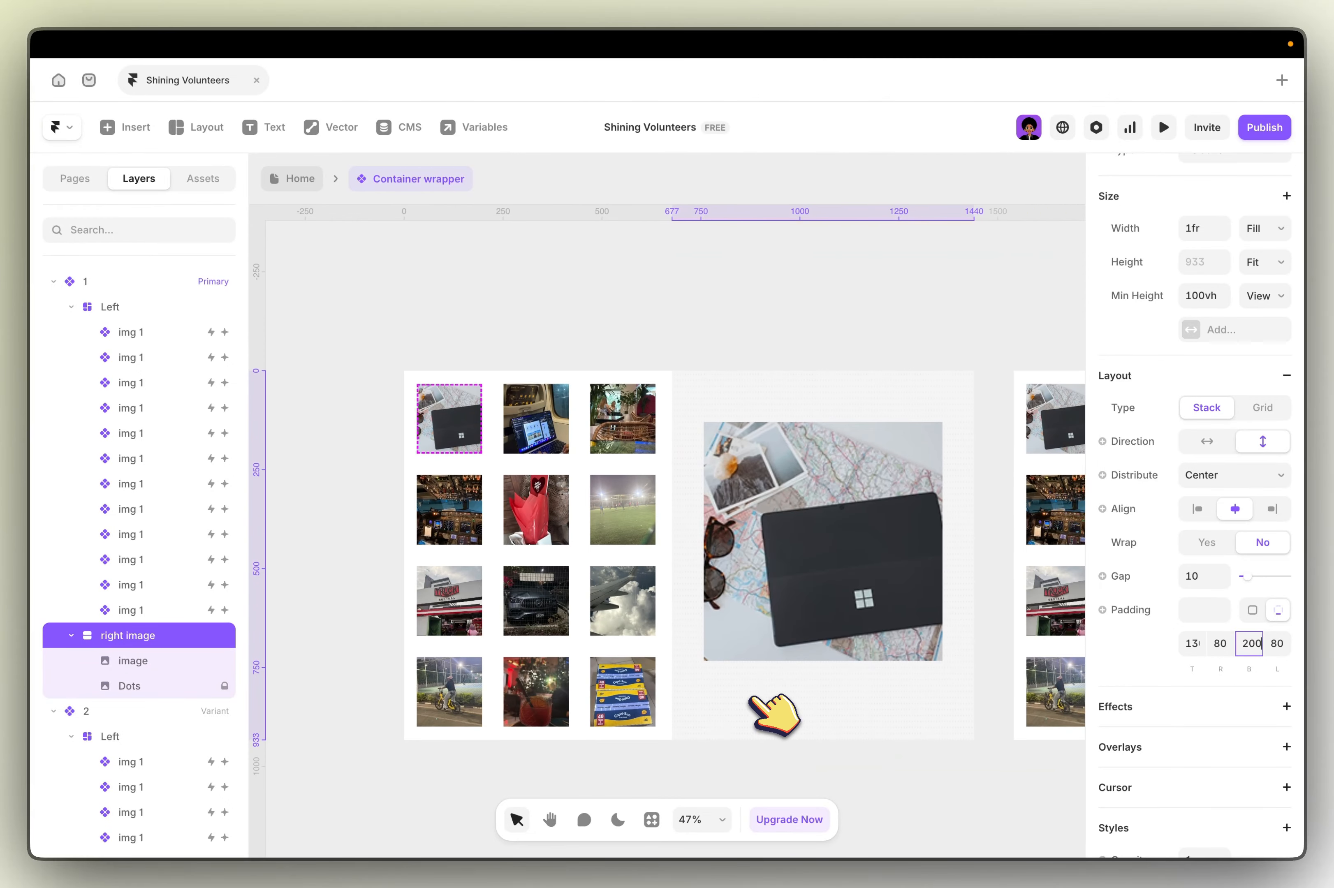
{"action": "scroll", "coordinate": [758, 703], "scroll_direction": "down", "scroll_amount": 3}
{"action": "scroll", "coordinate": [758, 702], "scroll_direction": "right", "scroll_amount": 3}
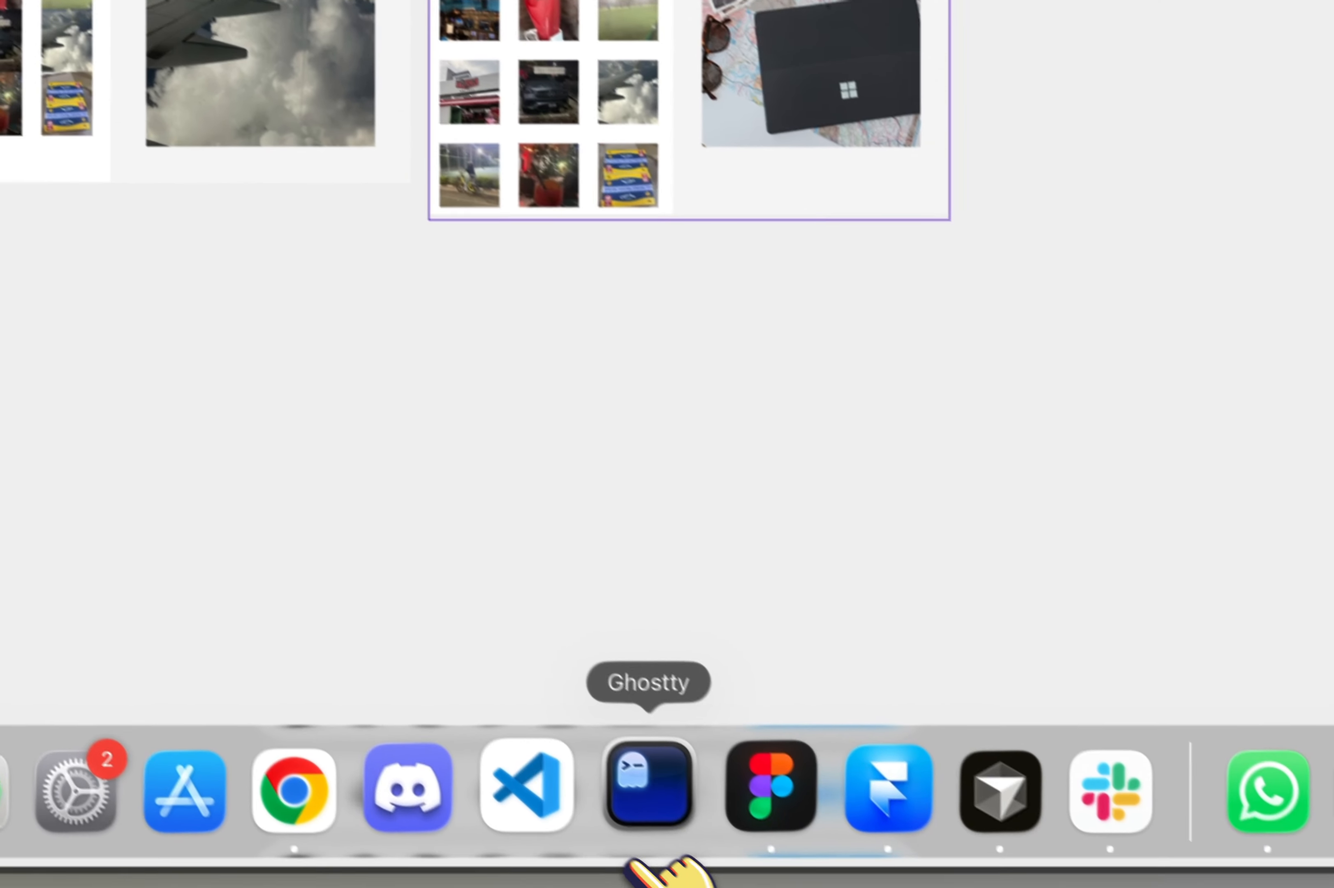
Step: Switch to Figma and examine the mobile gallery design beside the desktop one
{"action": "left_click", "coordinate": [771, 789]}
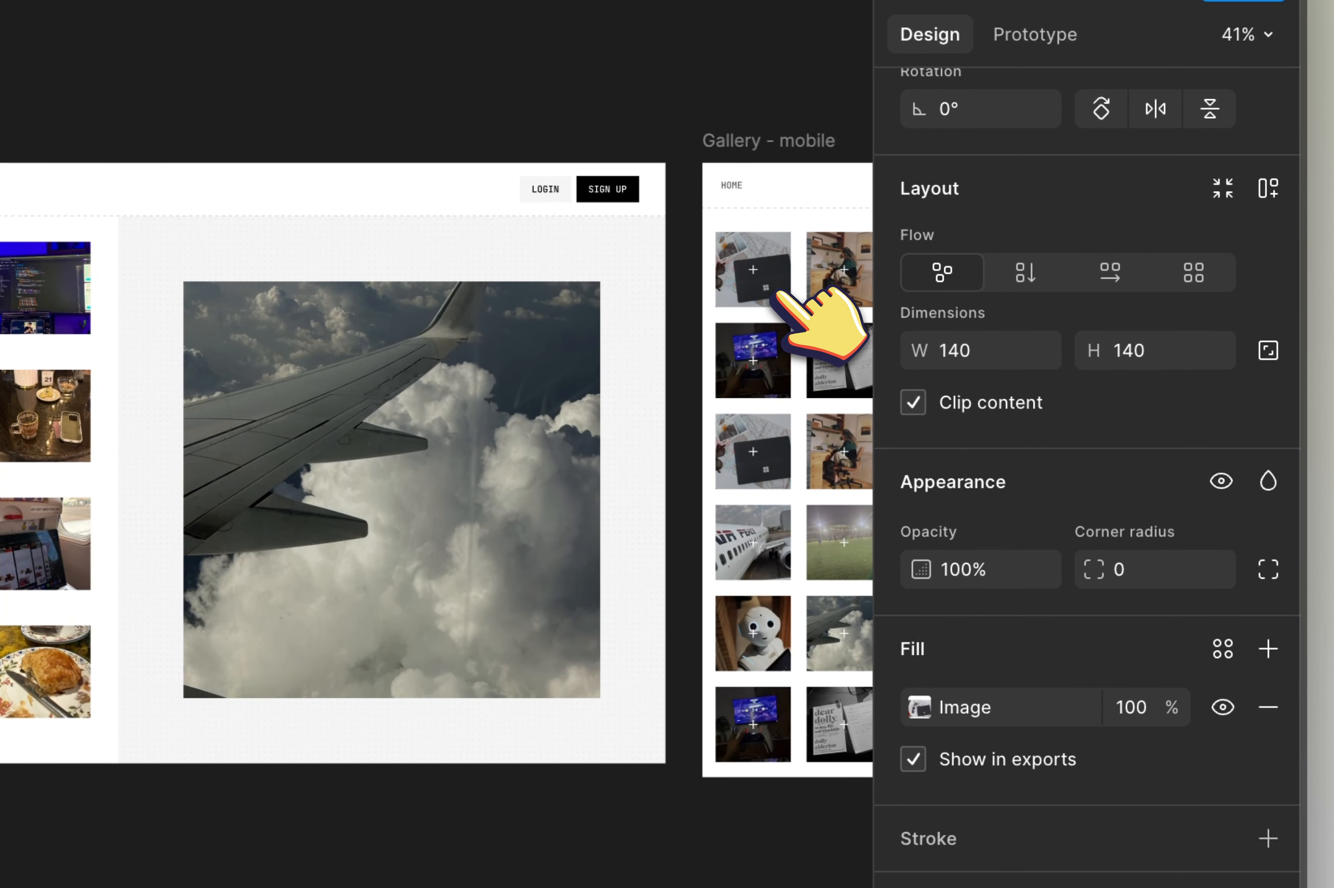
{"action": "left_click", "coordinate": [770, 300]}
{"action": "scroll", "coordinate": [770, 300], "scroll_direction": "right", "scroll_amount": 12}
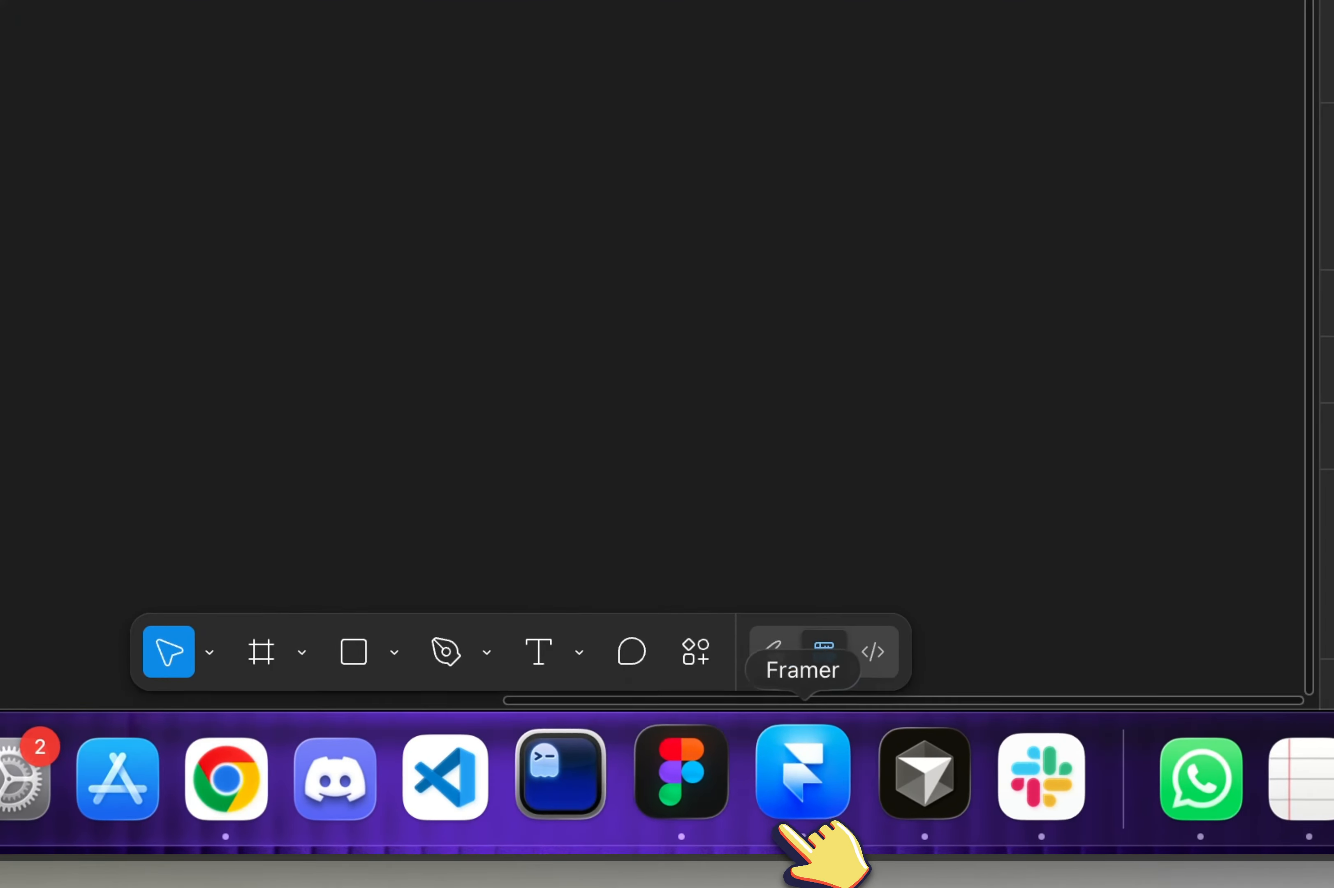
Step: Switch back to Framer and add a Desktop breakpoint to the home page beside Desktop-large
{"action": "left_click", "coordinate": [810, 818]}
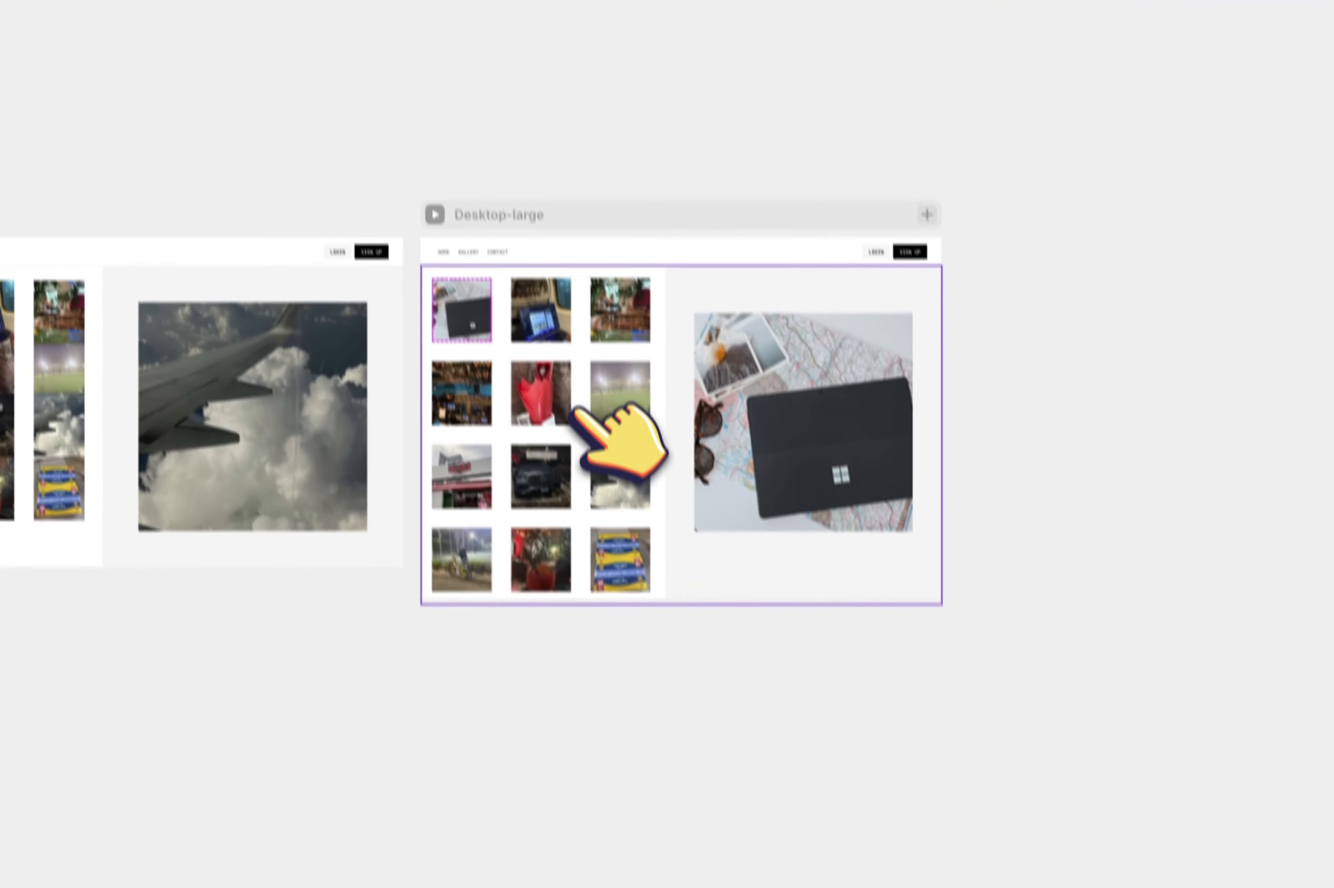
{"action": "left_click", "coordinate": [925, 238]}
{"action": "left_click", "coordinate": [983, 300]}
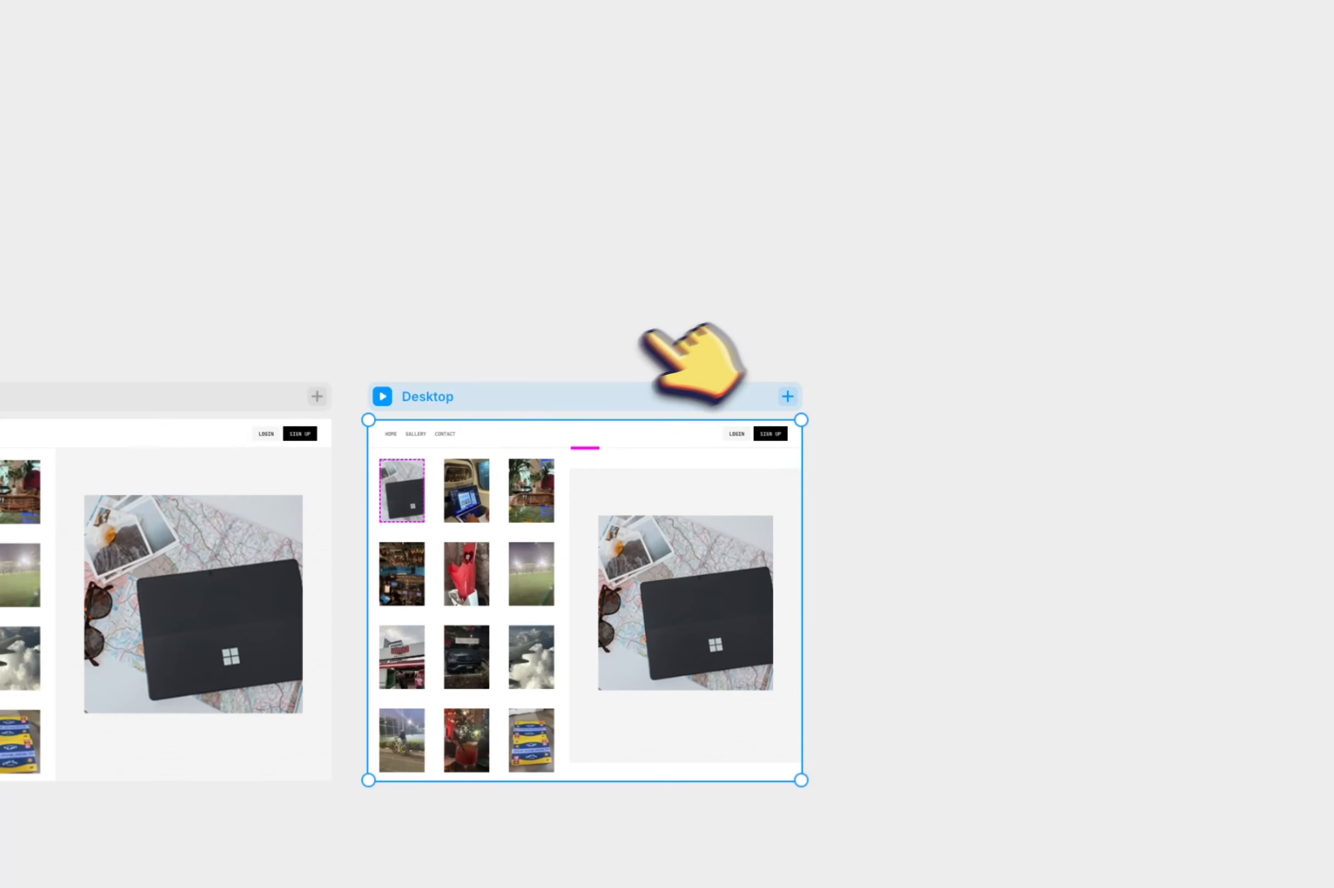
Step: Check the gallery's layout at the Desktop breakpoint in the 1200-wide preview and return to the canvas
{"action": "scroll", "coordinate": [596, 349], "scroll_direction": "up", "scroll_amount": 5}
{"action": "scroll", "coordinate": [594, 373], "scroll_direction": "down", "scroll_amount": 2}
{"action": "left_click", "coordinate": [585, 535]}
{"action": "scroll", "coordinate": [583, 534], "scroll_direction": "down", "scroll_amount": 1}
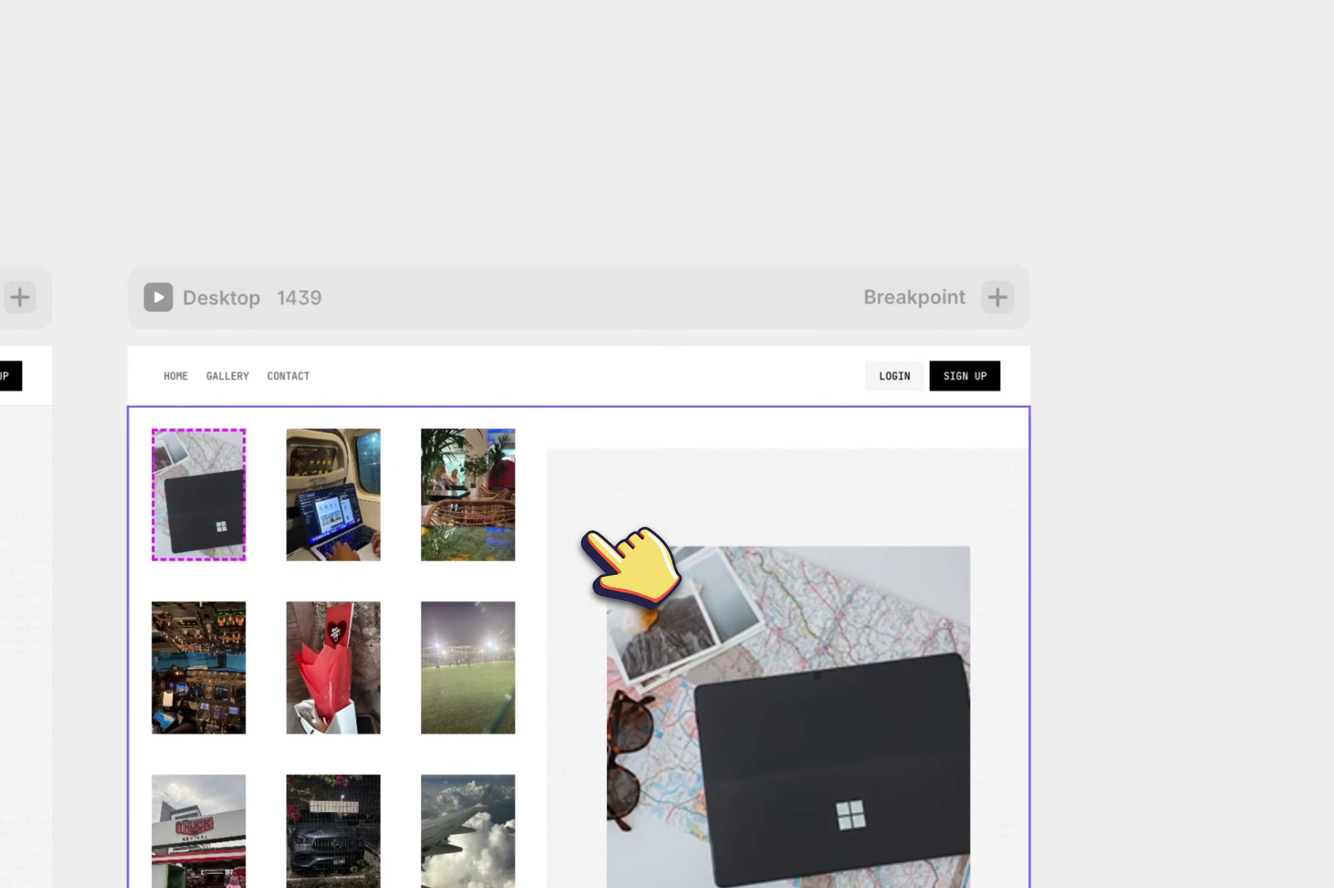
{"action": "key", "text": "super+p"}
{"action": "scroll", "coordinate": [797, 654], "scroll_direction": "down", "scroll_amount": 2}
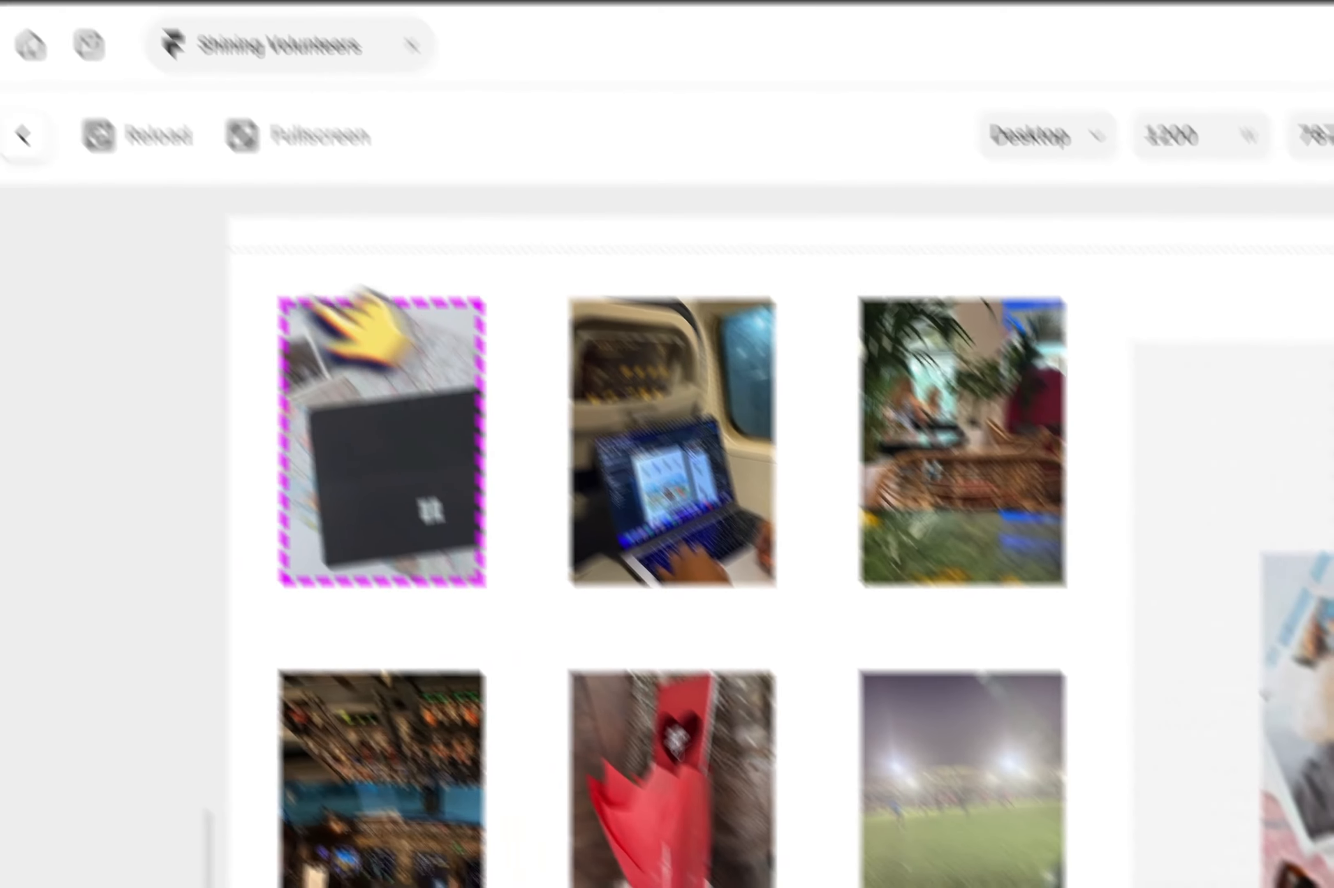
{"action": "left_click", "coordinate": [21, 131]}
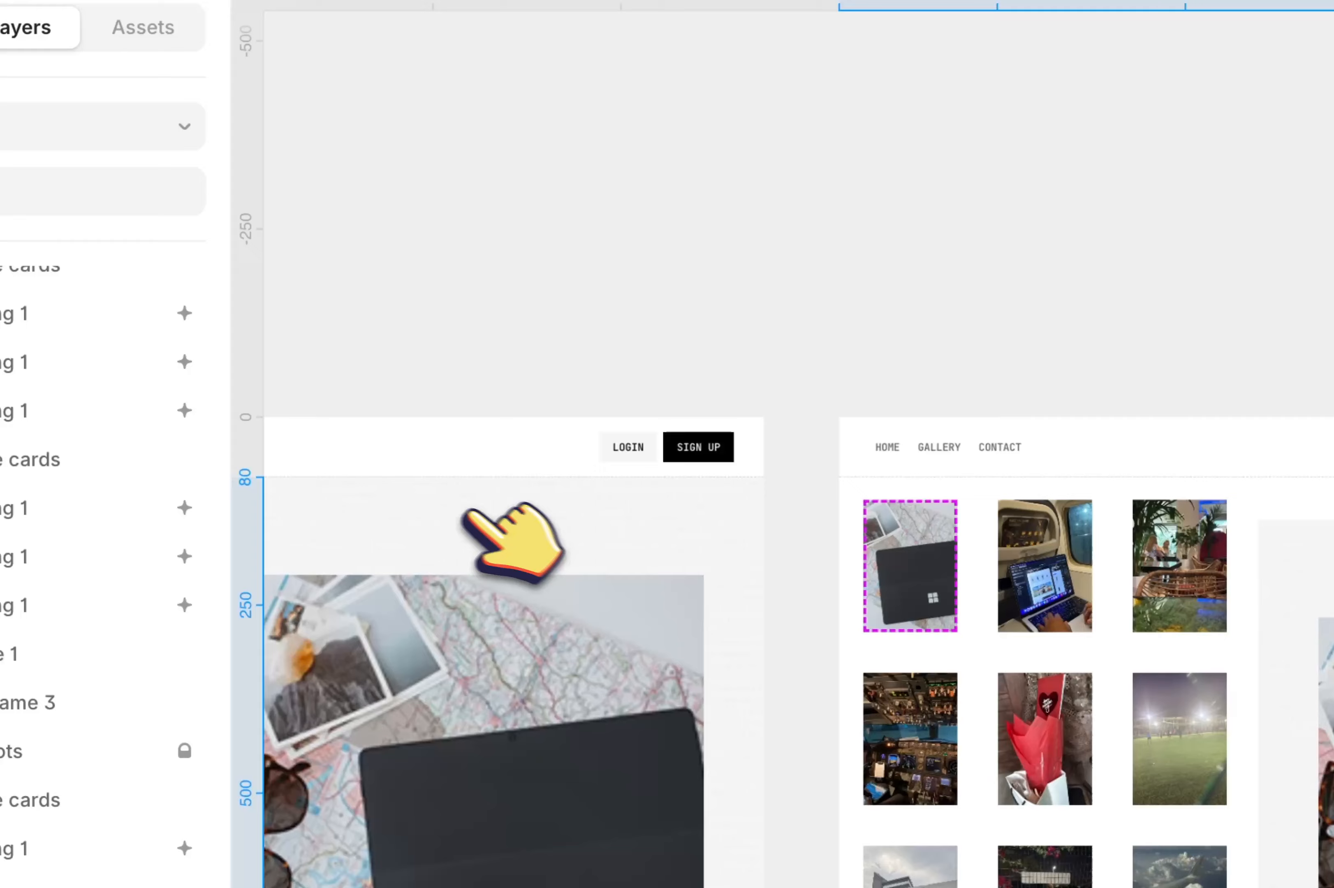
Step: Try a different height sizing for the gallery component's right image stack and check it by resizing the preview
{"action": "double_click", "coordinate": [462, 509]}
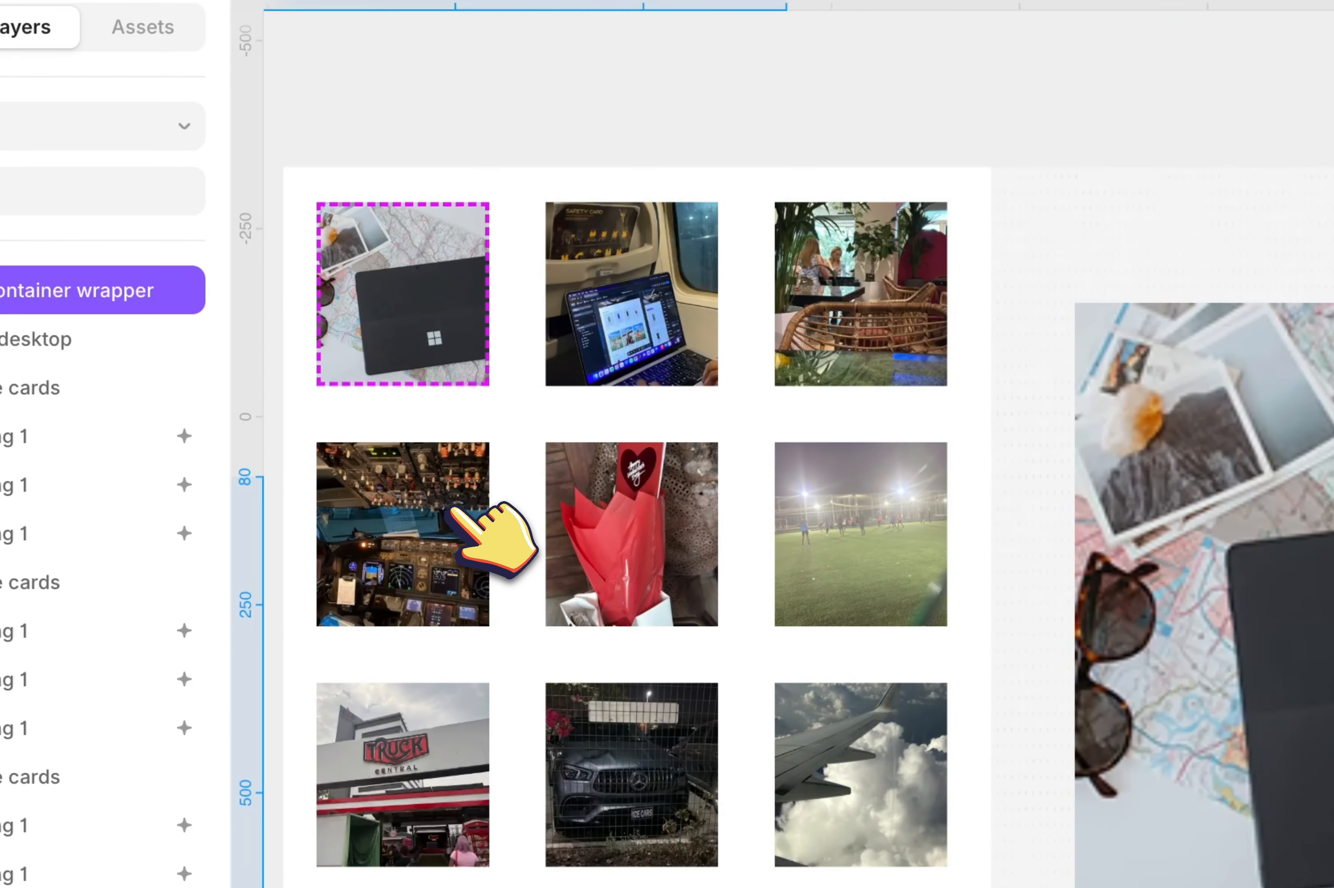
{"action": "left_click", "coordinate": [741, 269]}
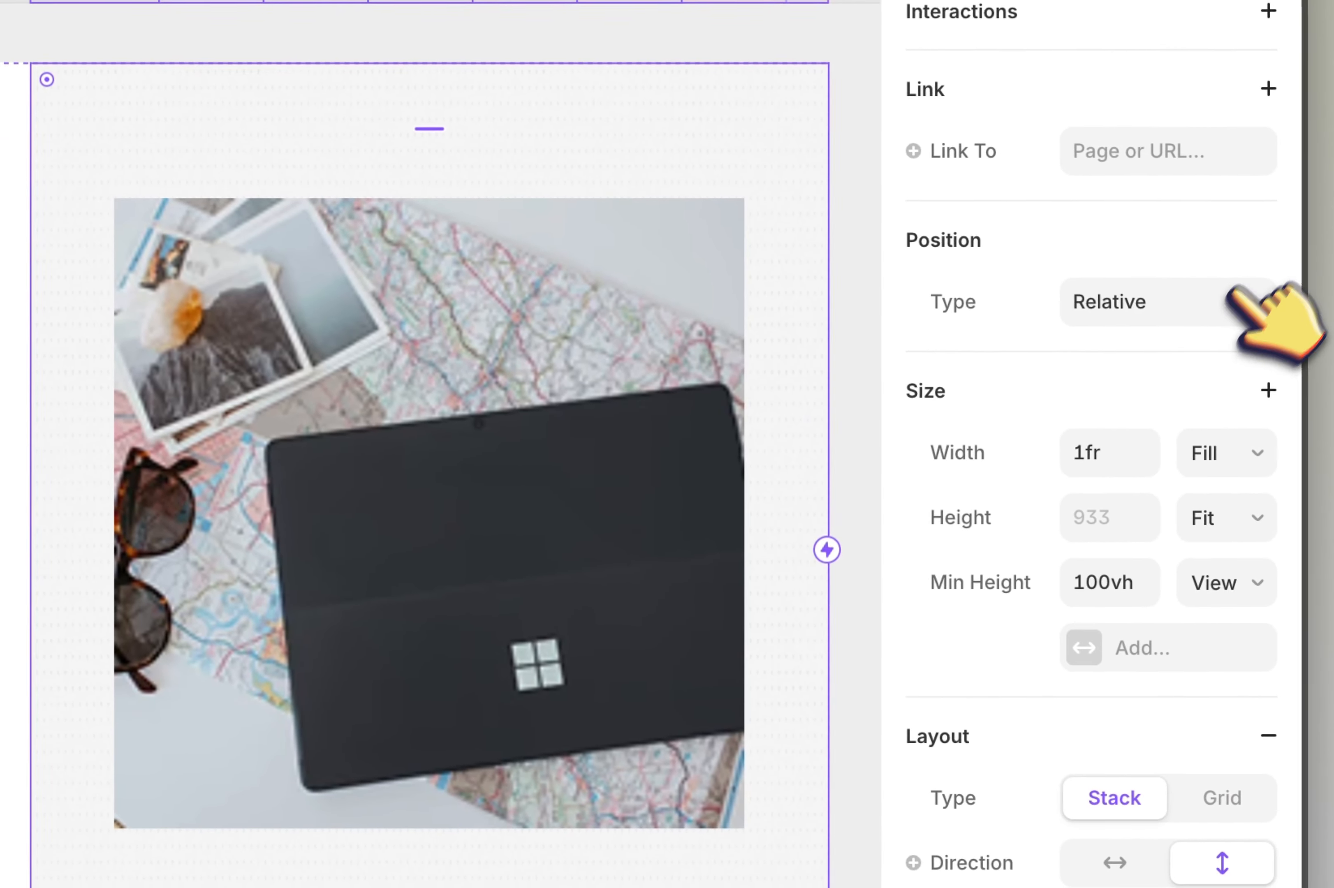
{"action": "left_click", "coordinate": [1228, 514]}
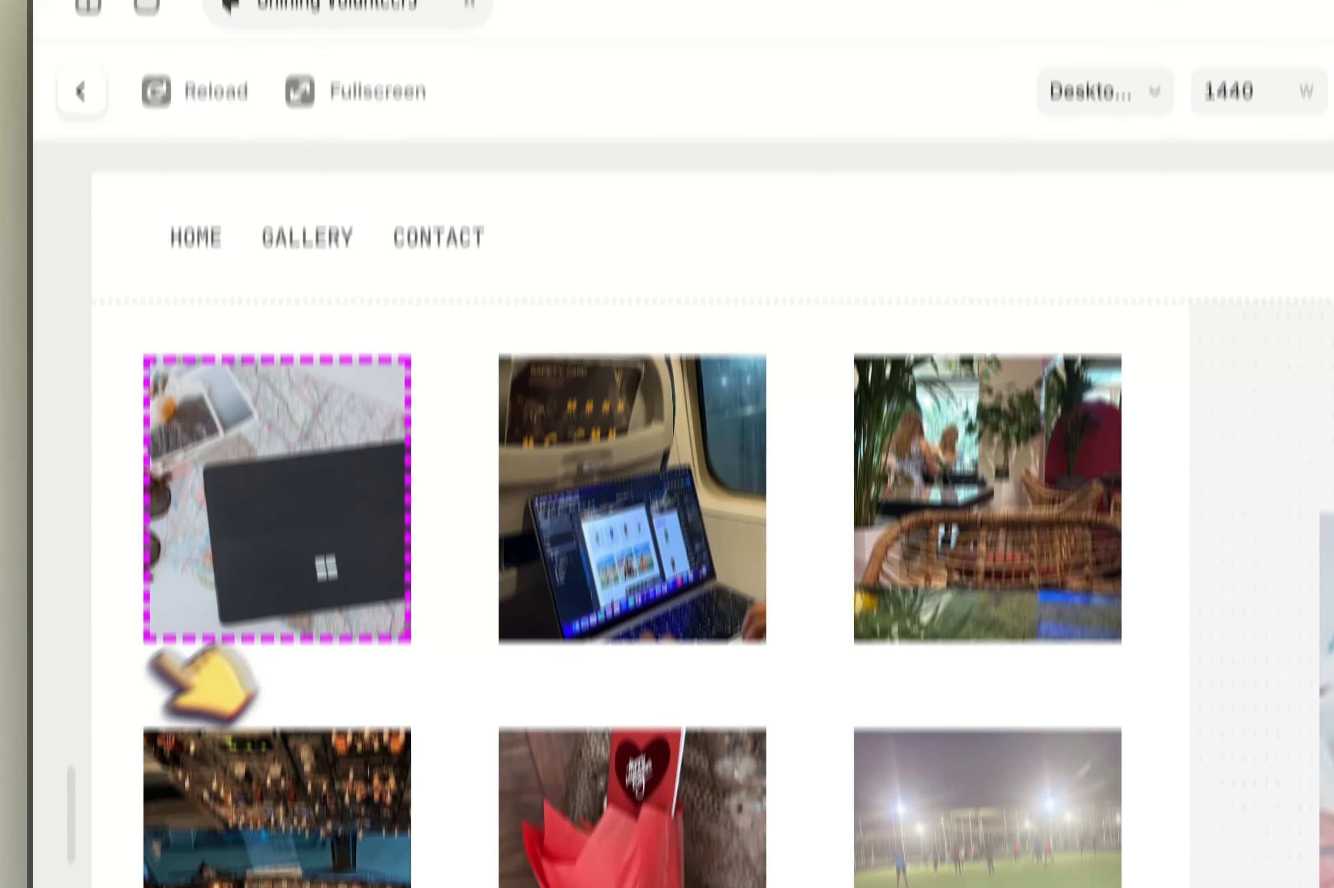
{"action": "left_click_drag", "start_coordinate": [82, 723], "coordinate": [244, 722]}
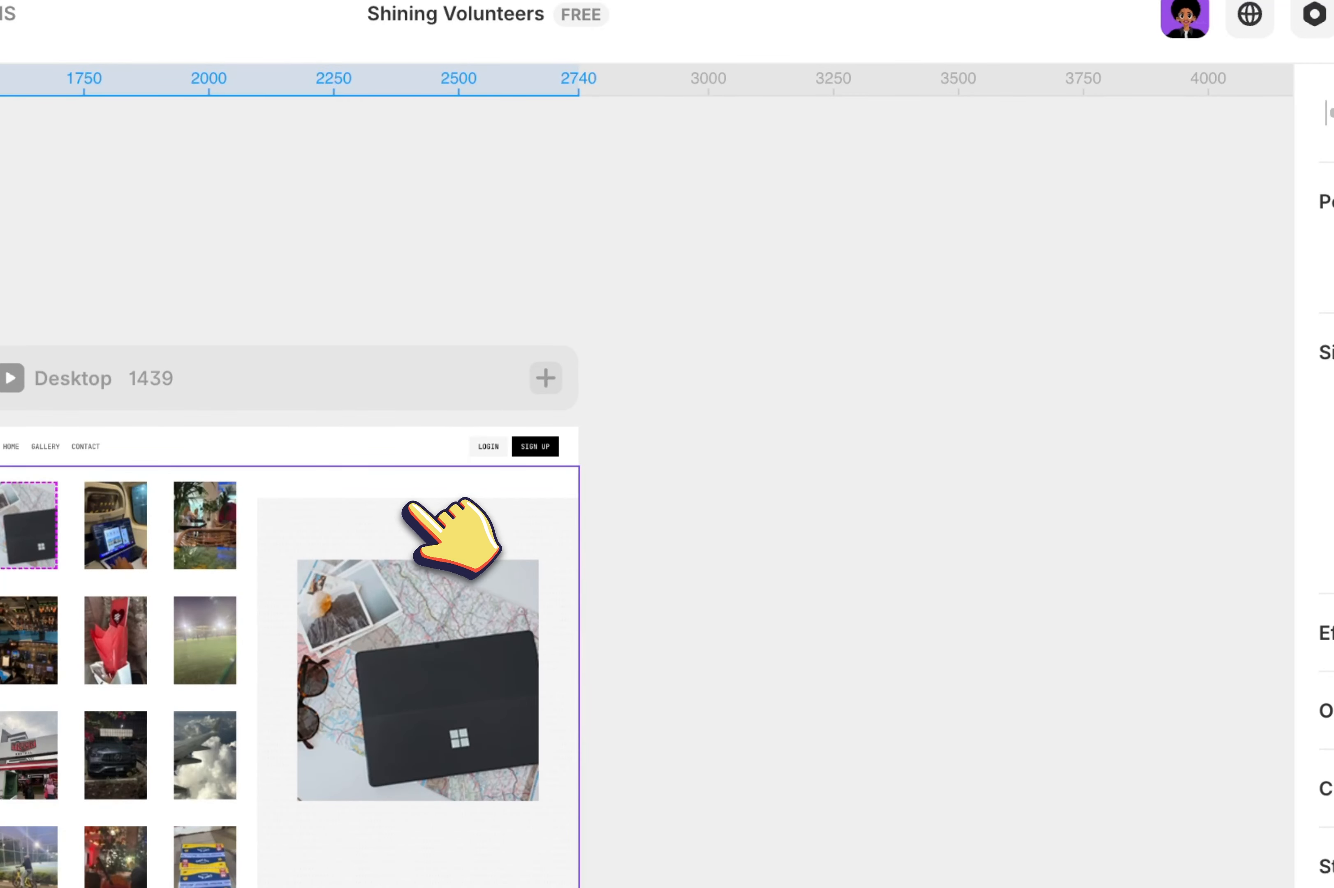
Step: Reopen the gallery component, set the right image stack's height to Fill, and remove its minimum height
{"action": "double_click", "coordinate": [407, 505]}
{"action": "left_click", "coordinate": [522, 363]}
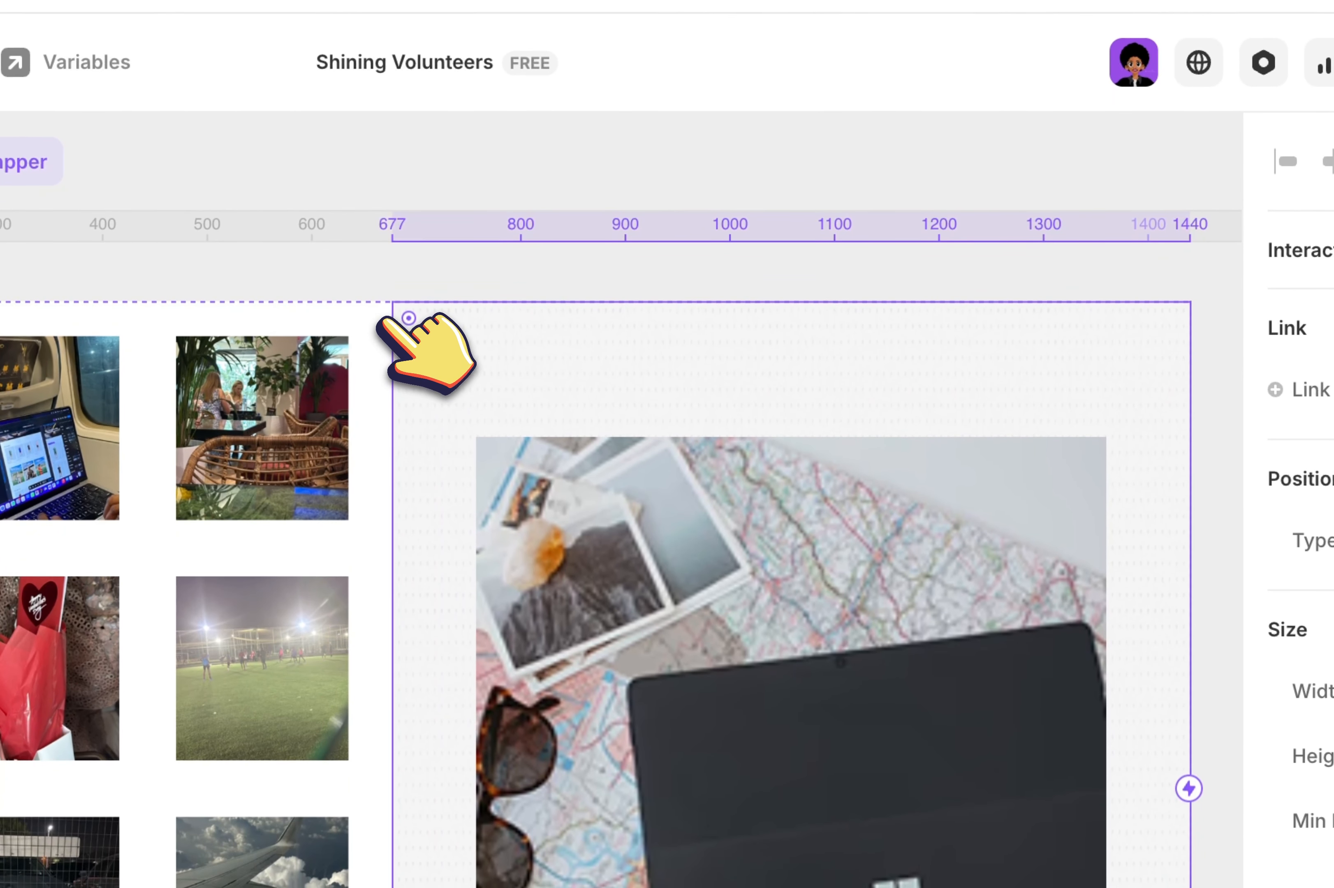
{"action": "left_click", "coordinate": [206, 299]}
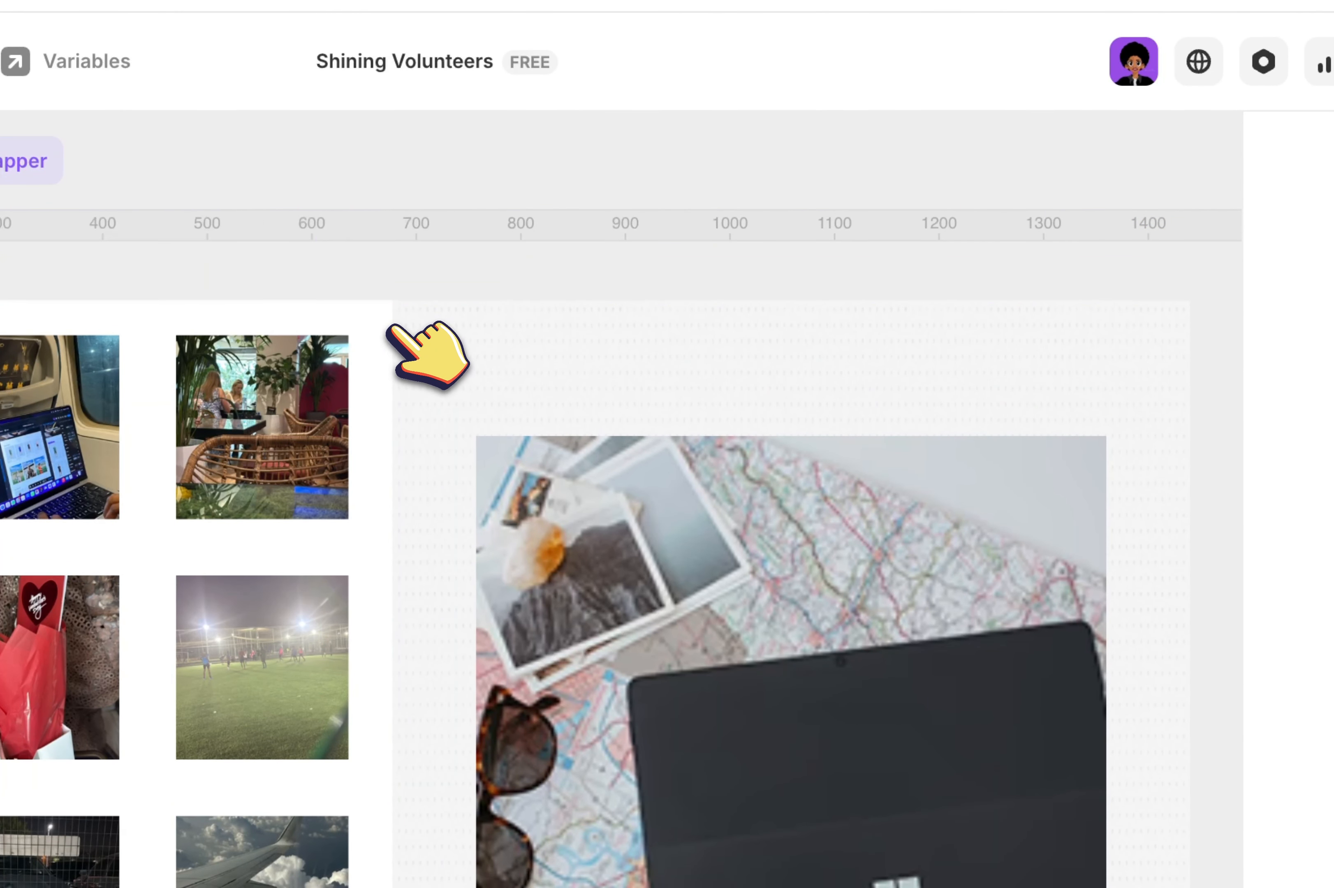
{"action": "left_click", "coordinate": [551, 453]}
{"action": "left_click", "coordinate": [1220, 467]}
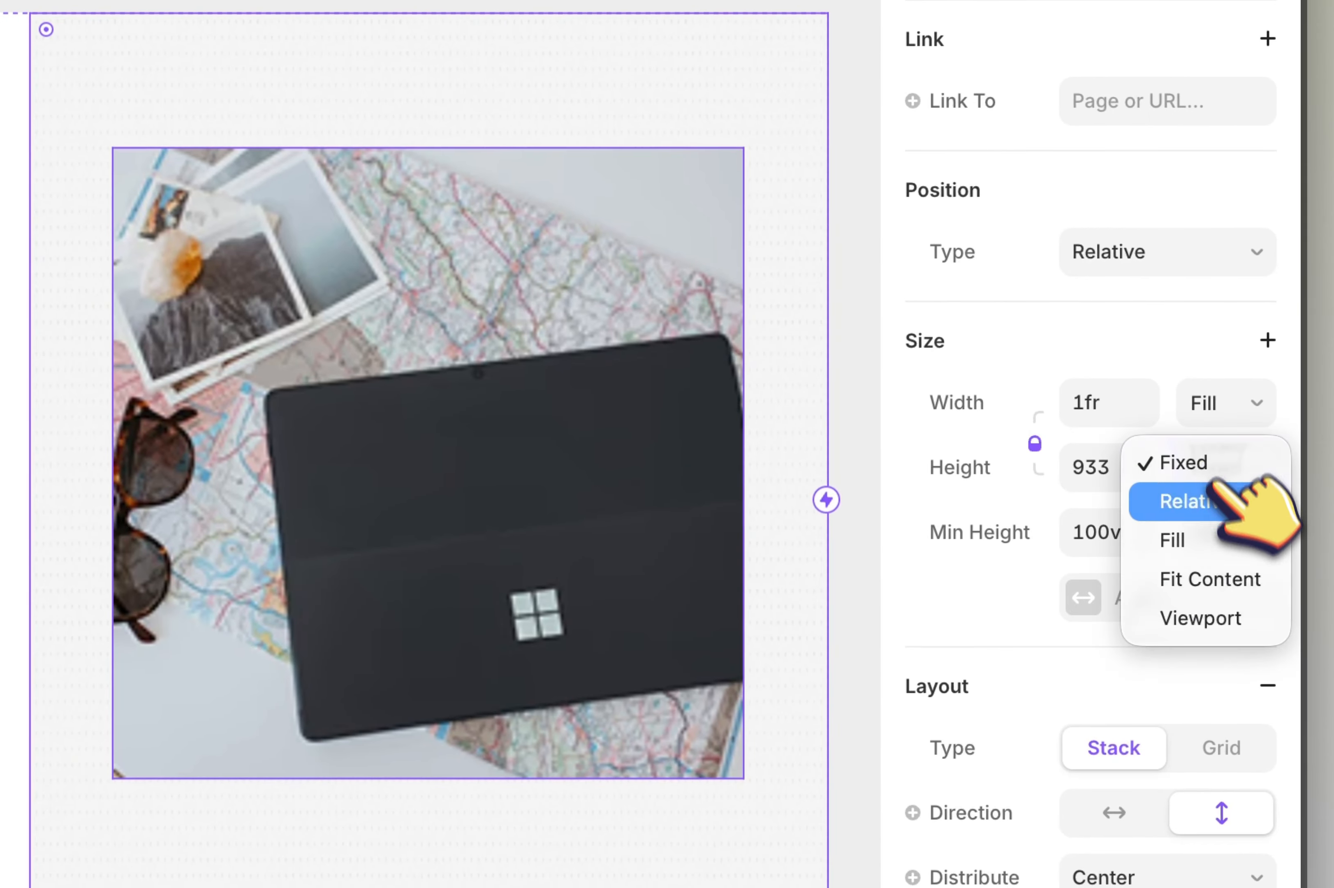
{"action": "left_click", "coordinate": [1218, 541]}
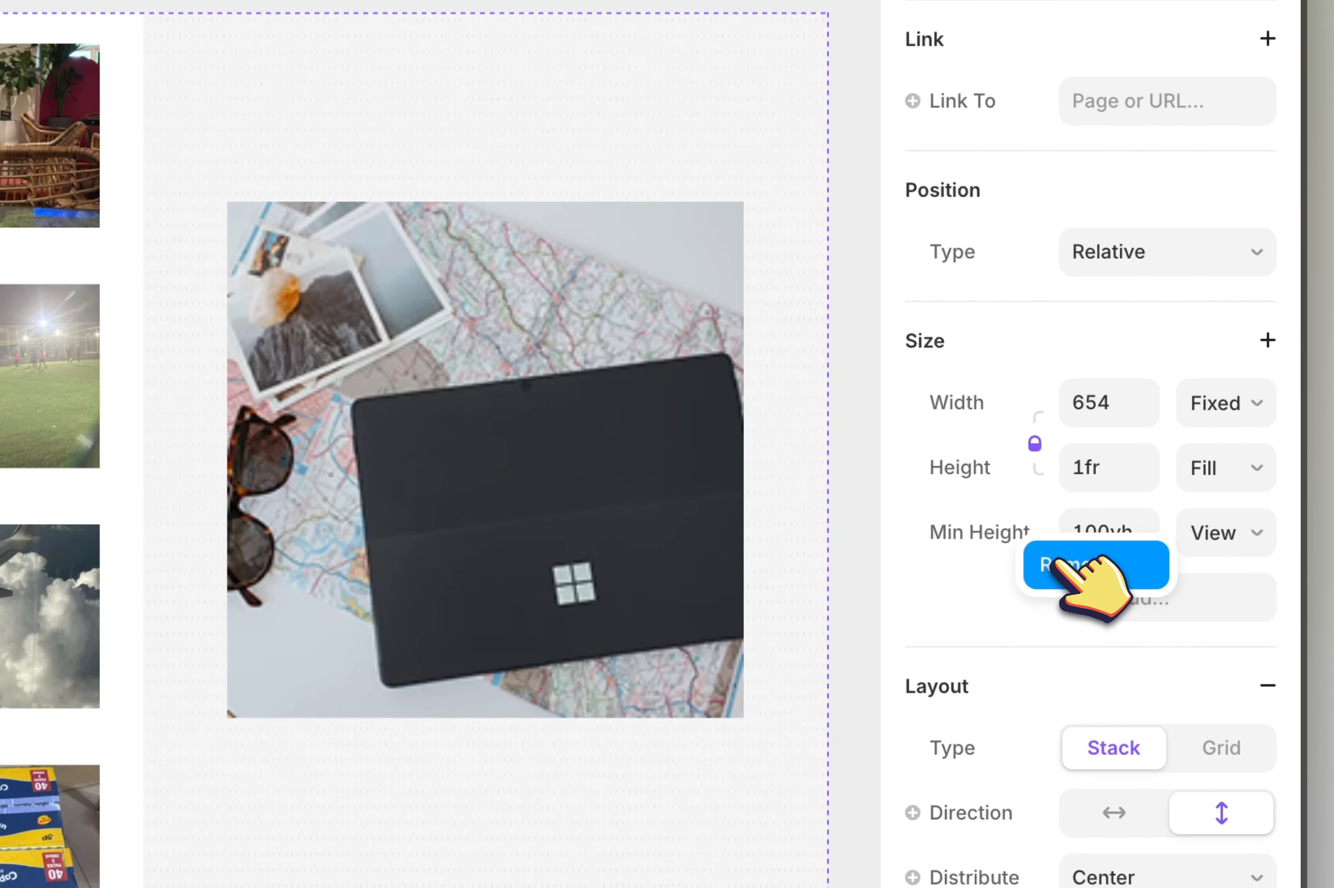
{"action": "left_click", "coordinate": [1059, 564]}
Step: Set the right image stack's width to Fill and its height to Fit Content, and return to the home page
{"action": "left_click", "coordinate": [1213, 473]}
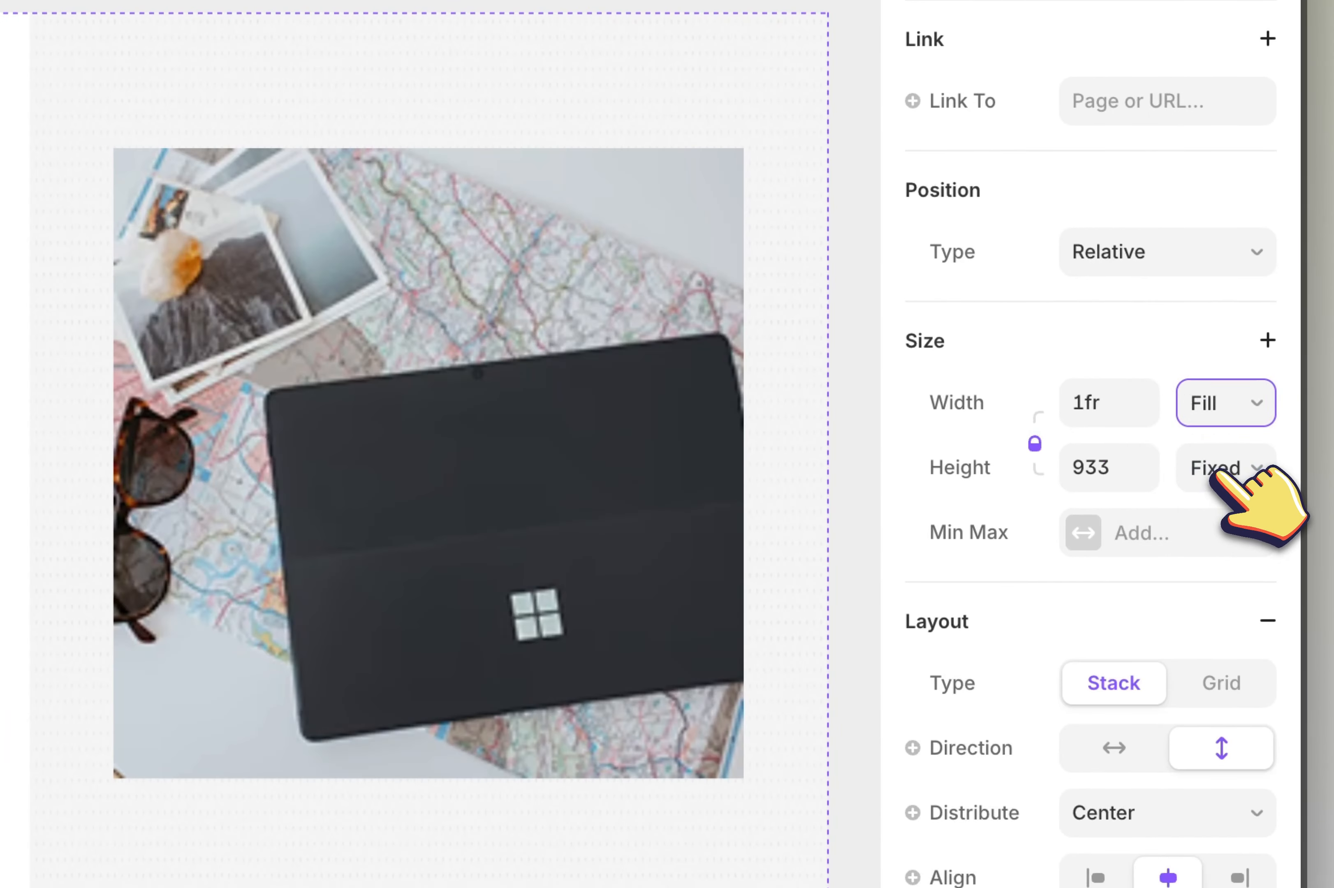
{"action": "left_click", "coordinate": [1210, 543]}
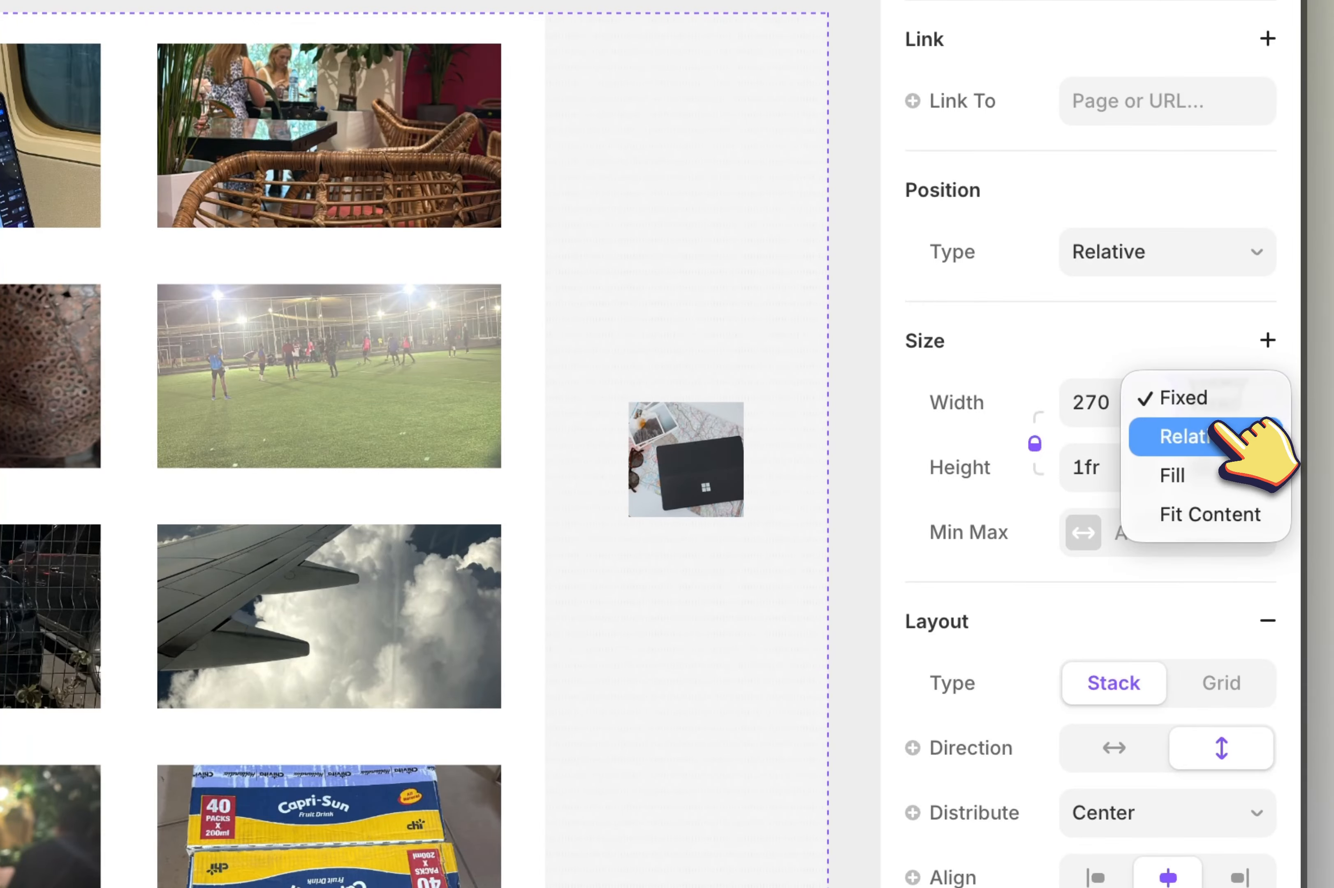
{"action": "left_click", "coordinate": [1211, 474]}
{"action": "left_click", "coordinate": [1212, 469]}
{"action": "left_click", "coordinate": [1205, 580]}
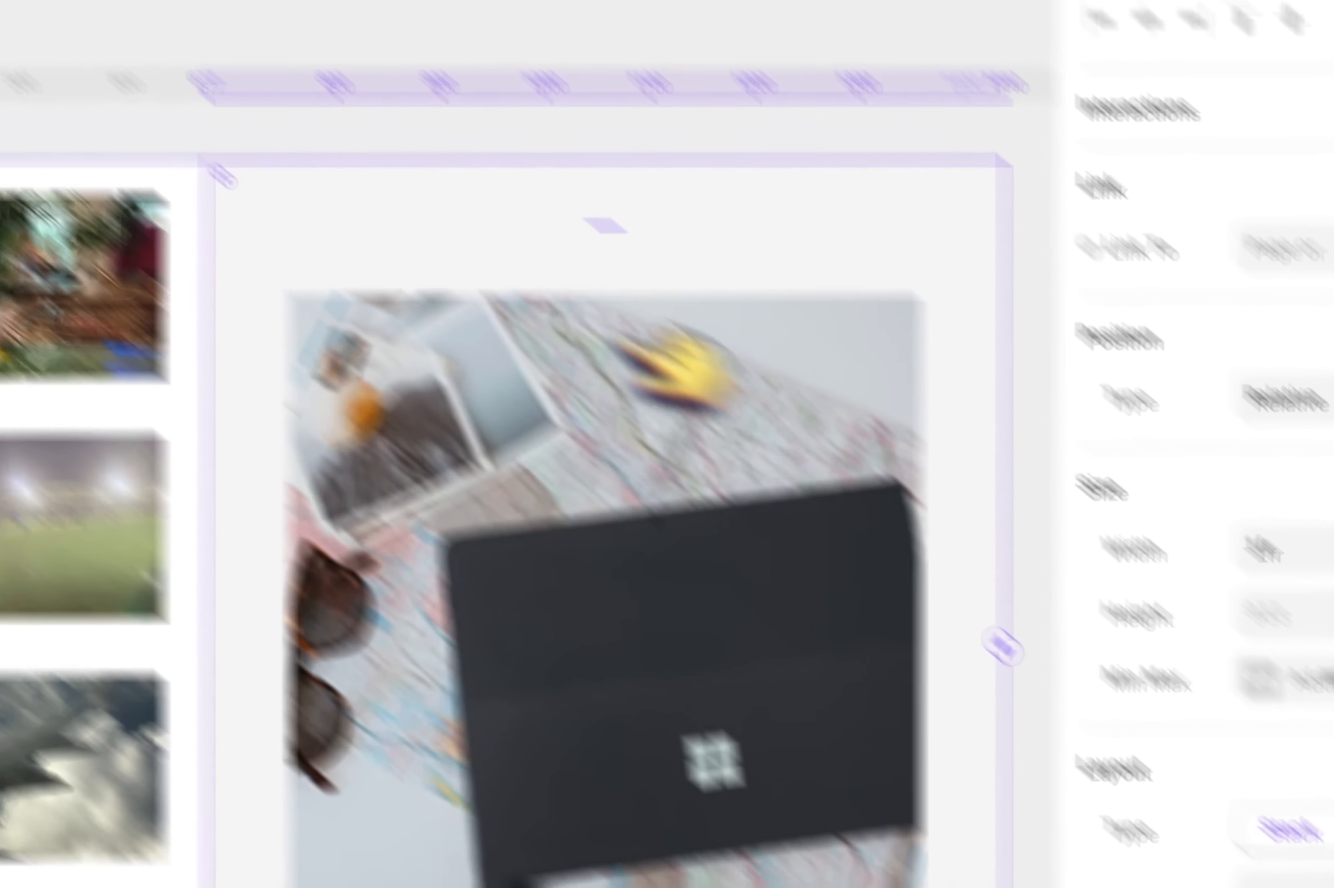
{"action": "left_click", "coordinate": [260, 284]}
{"action": "scroll", "coordinate": [524, 435], "scroll_direction": "left", "scroll_amount": 4}
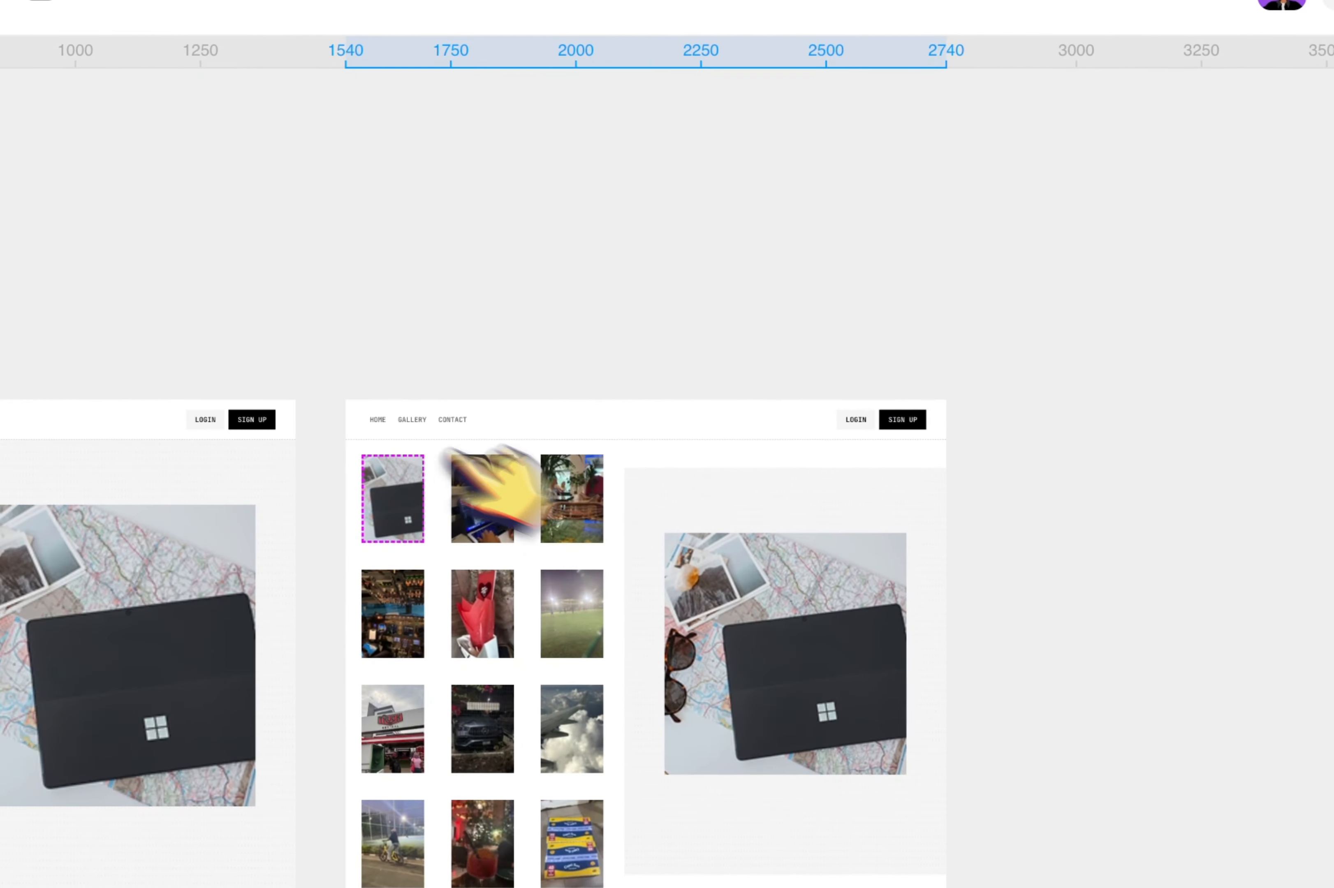
Step: Make the right image stack fill the gallery component's full height and return to the home page
{"action": "double_click", "coordinate": [805, 611]}
{"action": "left_click", "coordinate": [650, 299]}
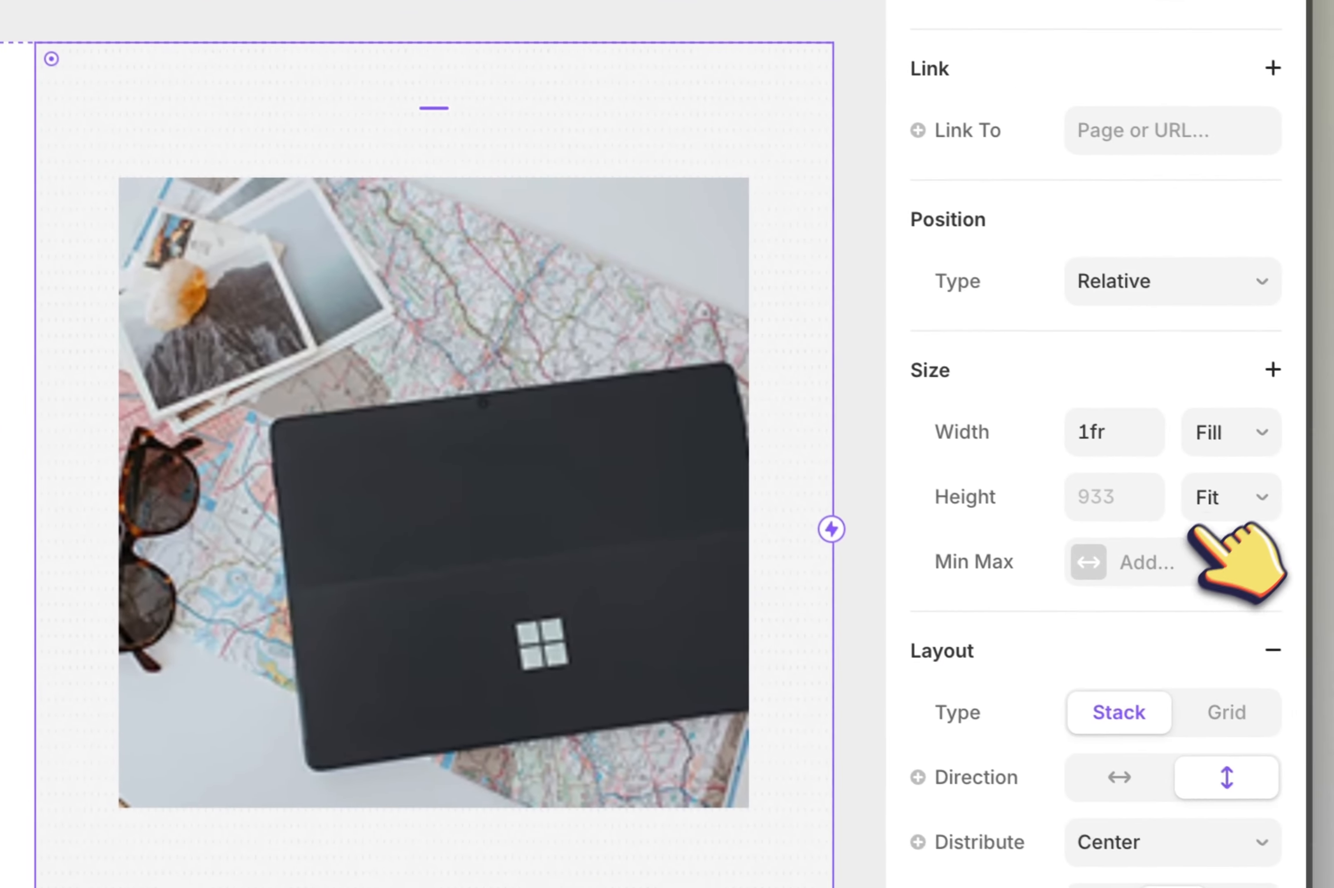
{"action": "left_click", "coordinate": [1214, 504]}
{"action": "left_click", "coordinate": [1212, 525]}
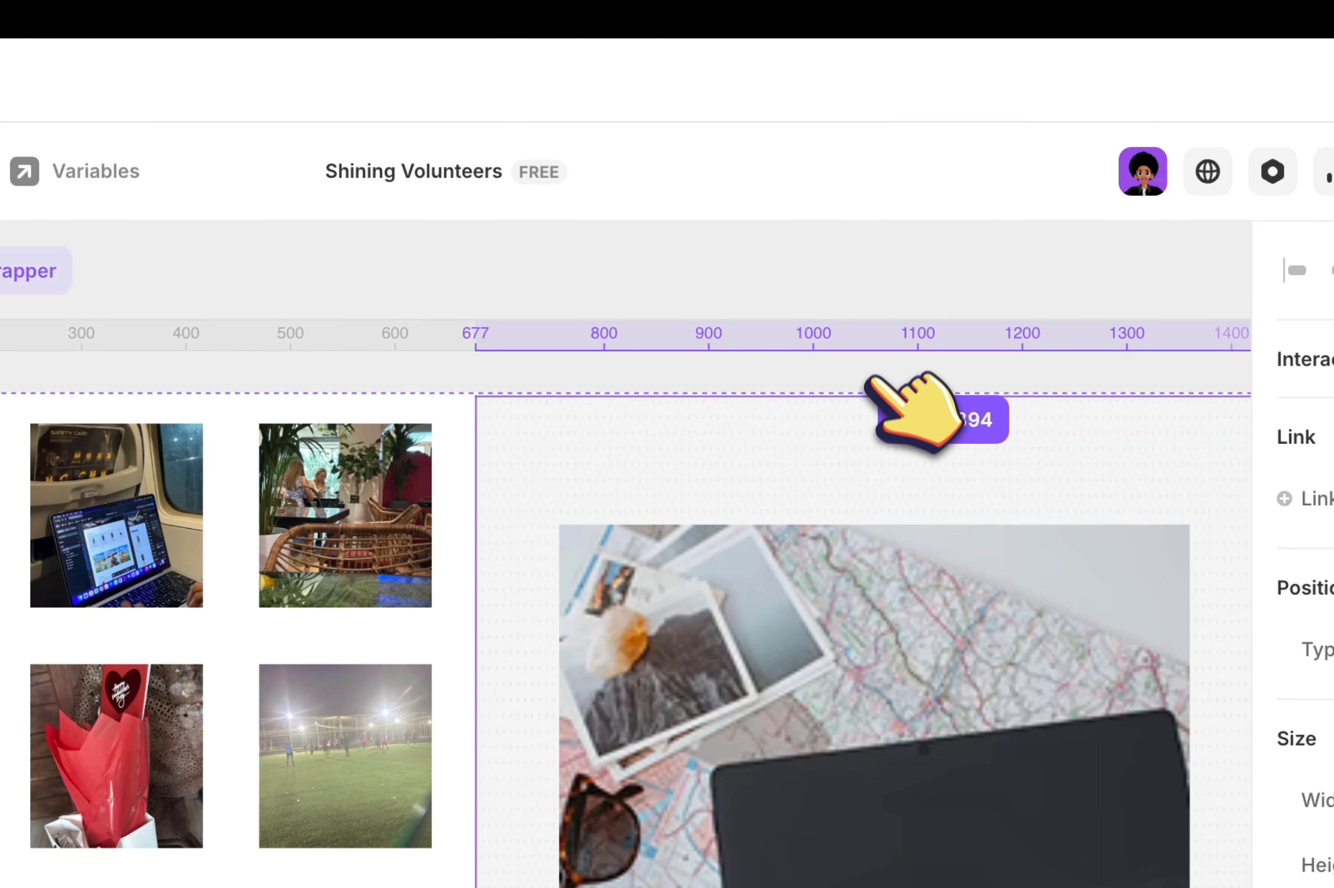
{"action": "mouse_move", "coordinate": [868, 379]}
{"action": "left_mouse_down"}
{"action": "mouse_move", "coordinate": [866, 358]}
{"action": "mouse_move", "coordinate": [866, 372]}
{"action": "left_mouse_up"}
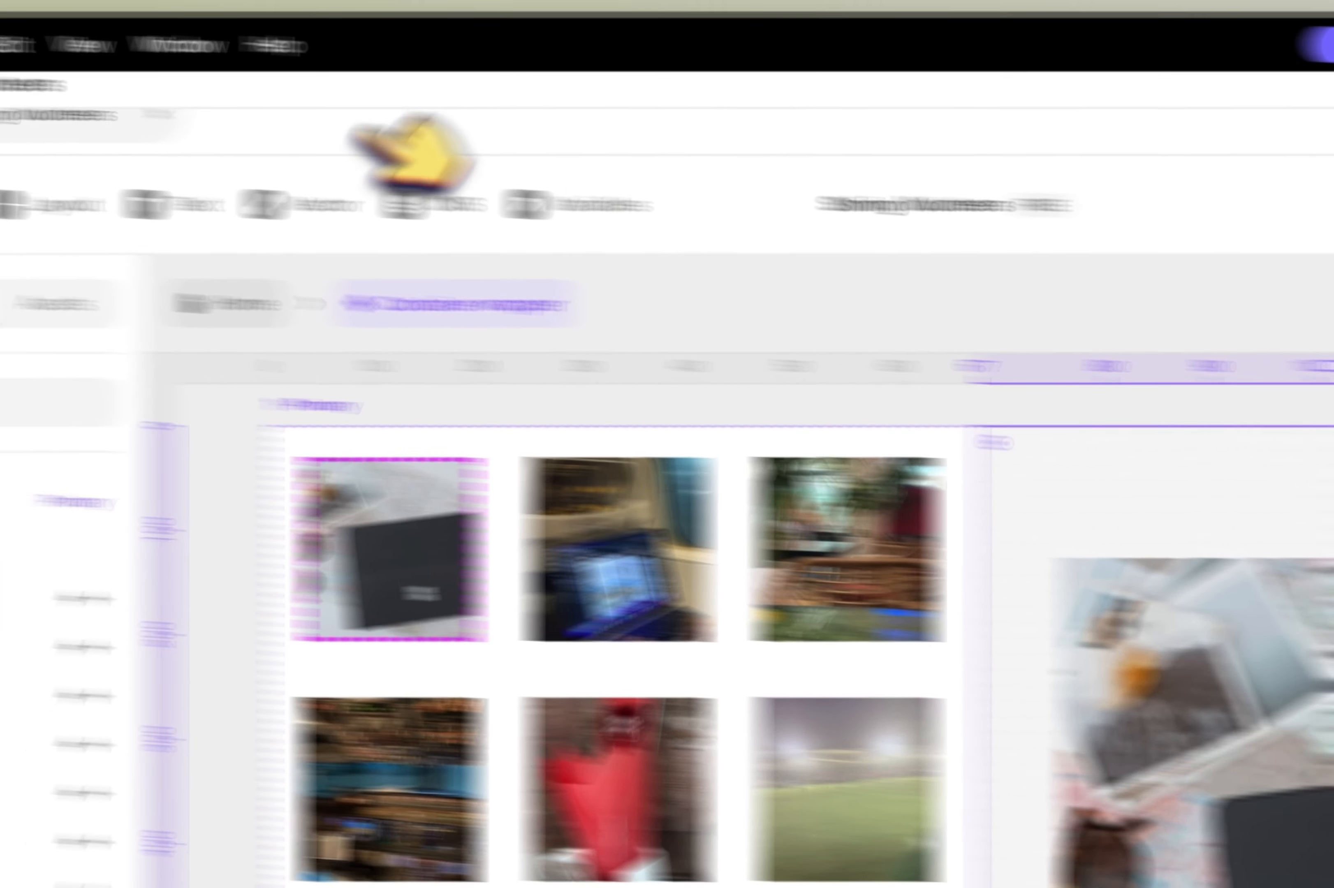
{"action": "left_click", "coordinate": [476, 321]}
{"action": "left_click", "coordinate": [728, 352]}
Step: Add Tablet and Phone breakpoints to the home page beside the Desktop breakpoint
{"action": "scroll", "coordinate": [738, 358], "scroll_direction": "right", "scroll_amount": 4}
{"action": "scroll", "coordinate": [738, 359], "scroll_direction": "down", "scroll_amount": 1}
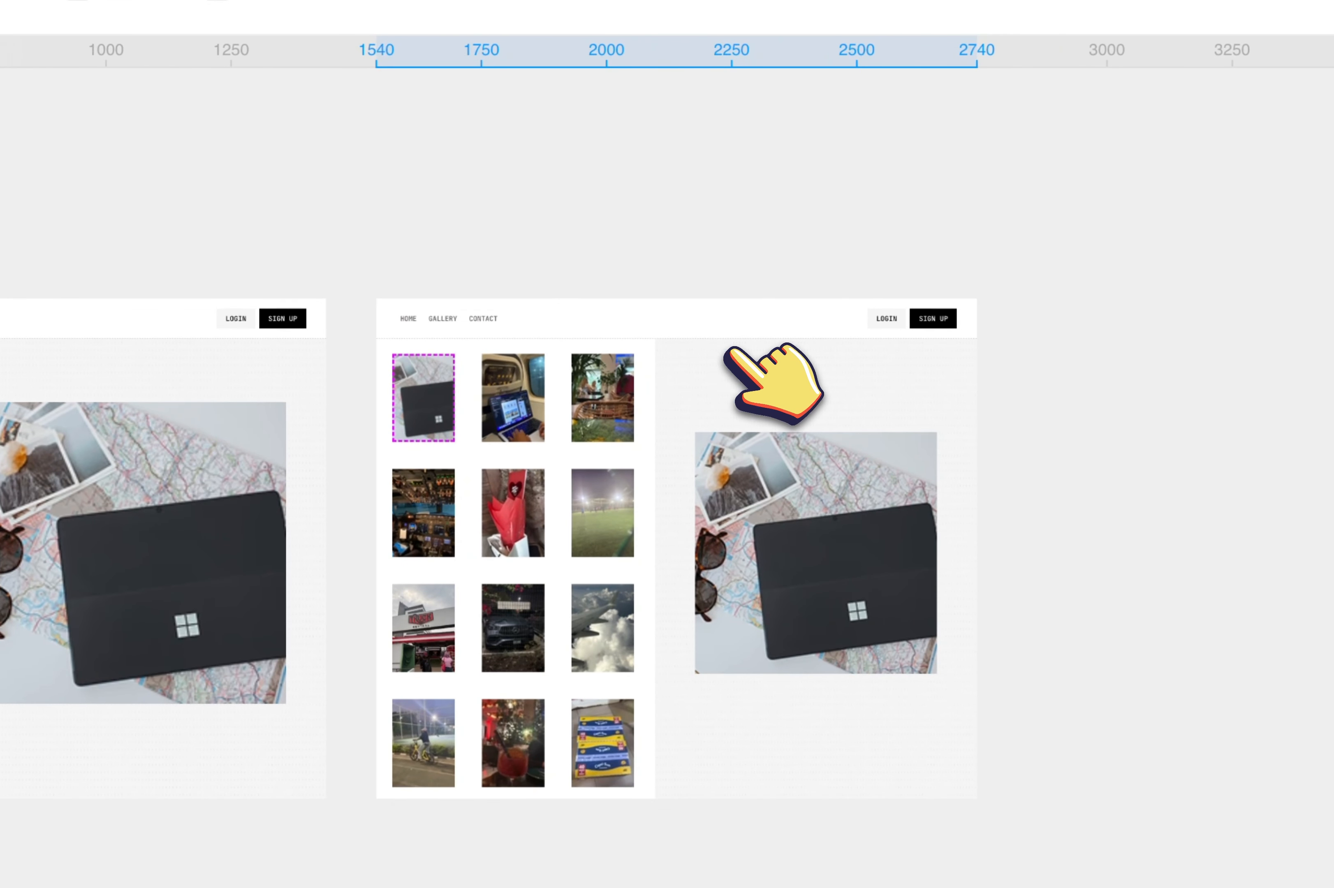
{"action": "left_click", "coordinate": [929, 373]}
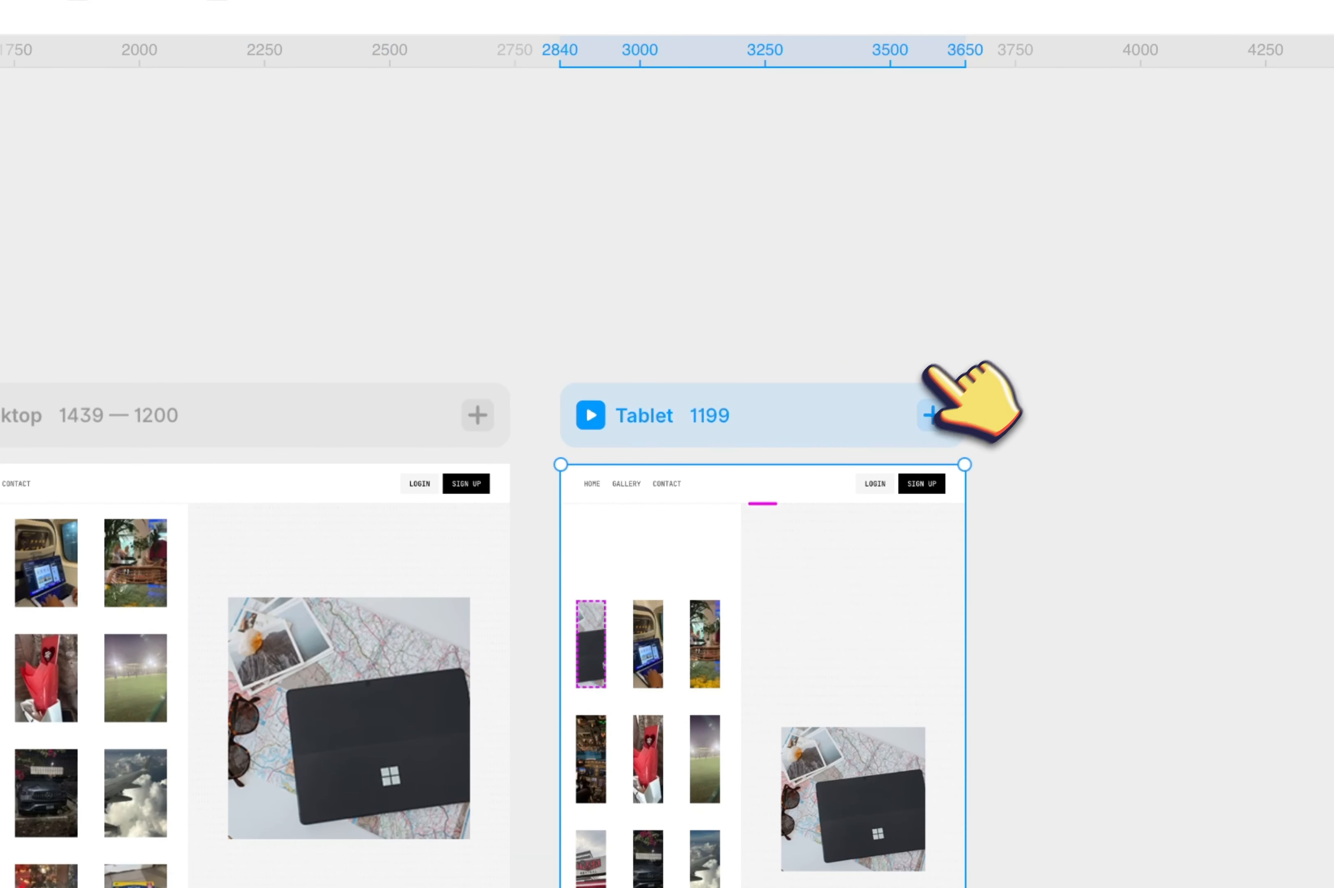
{"action": "left_click", "coordinate": [988, 482]}
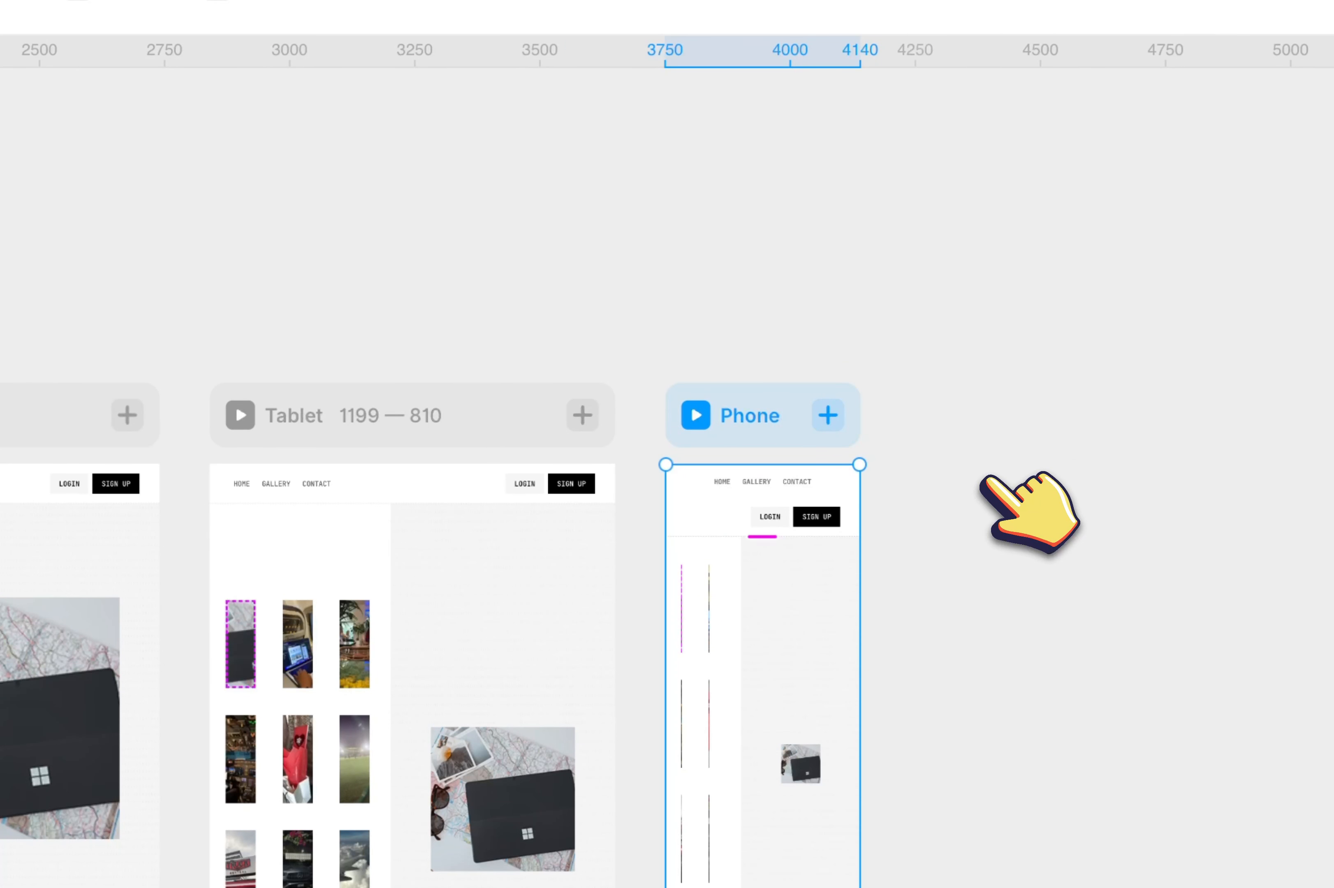
Step: Create a component from the navigation bar of the Desktop-large frame
{"action": "scroll", "coordinate": [709, 493], "scroll_direction": "left", "scroll_amount": 20}
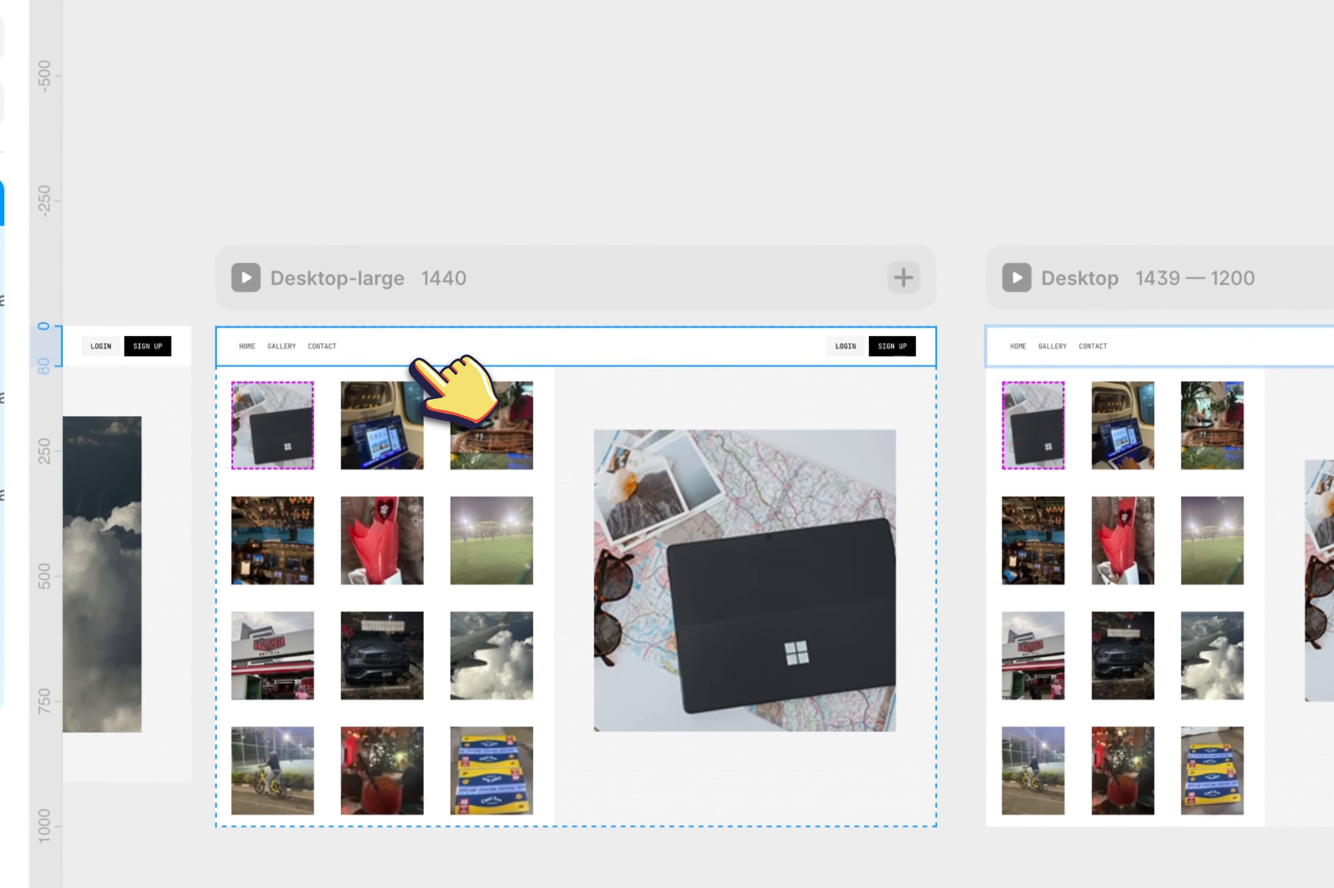
{"action": "right_click", "coordinate": [351, 490]}
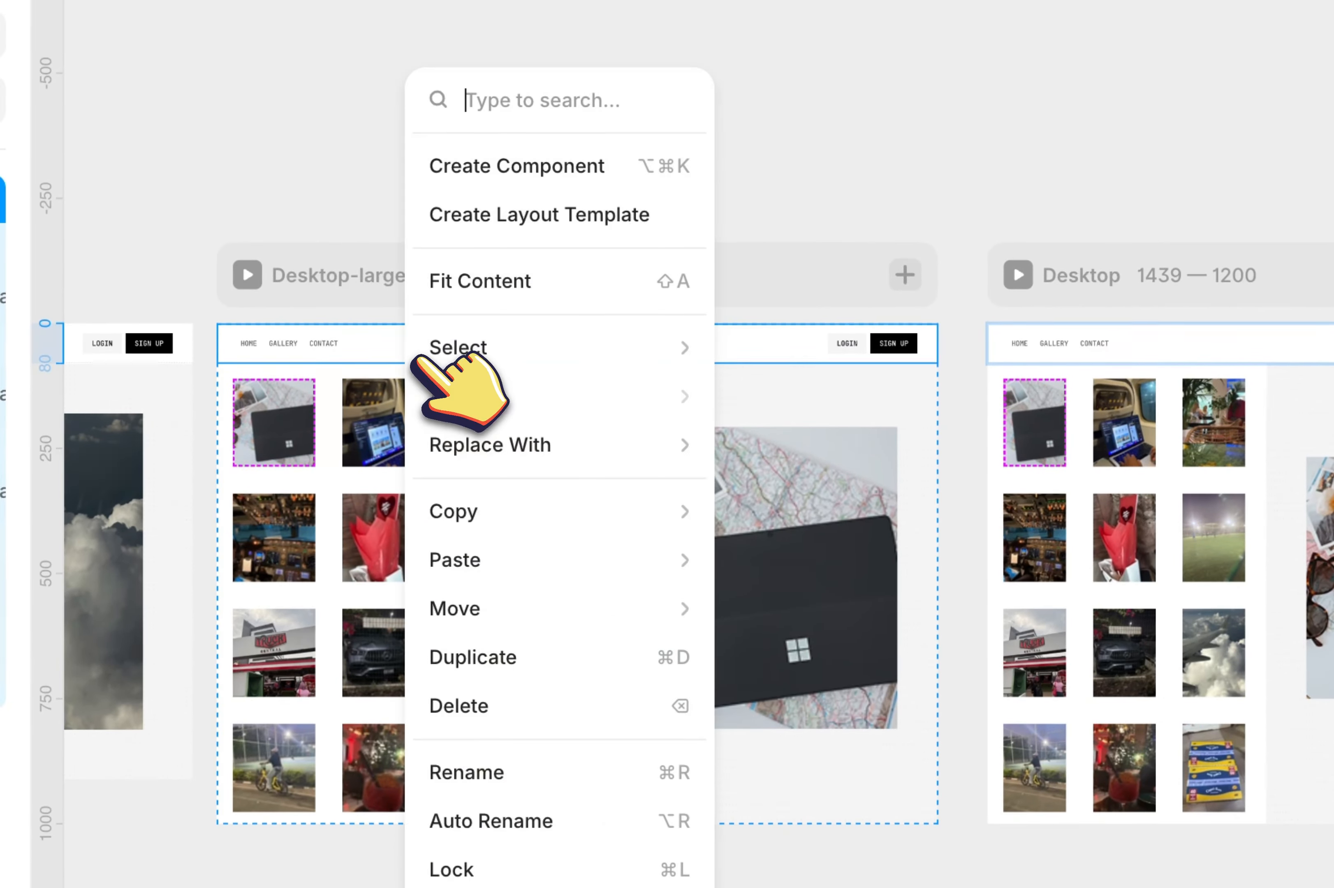
{"action": "left_click", "coordinate": [547, 177]}
{"action": "left_click", "coordinate": [931, 646]}
Step: Examine the navigation bar of the mobile gallery design in Figma and switch back to Framer
{"action": "scroll", "coordinate": [804, 436], "scroll_direction": "up", "scroll_amount": 5}
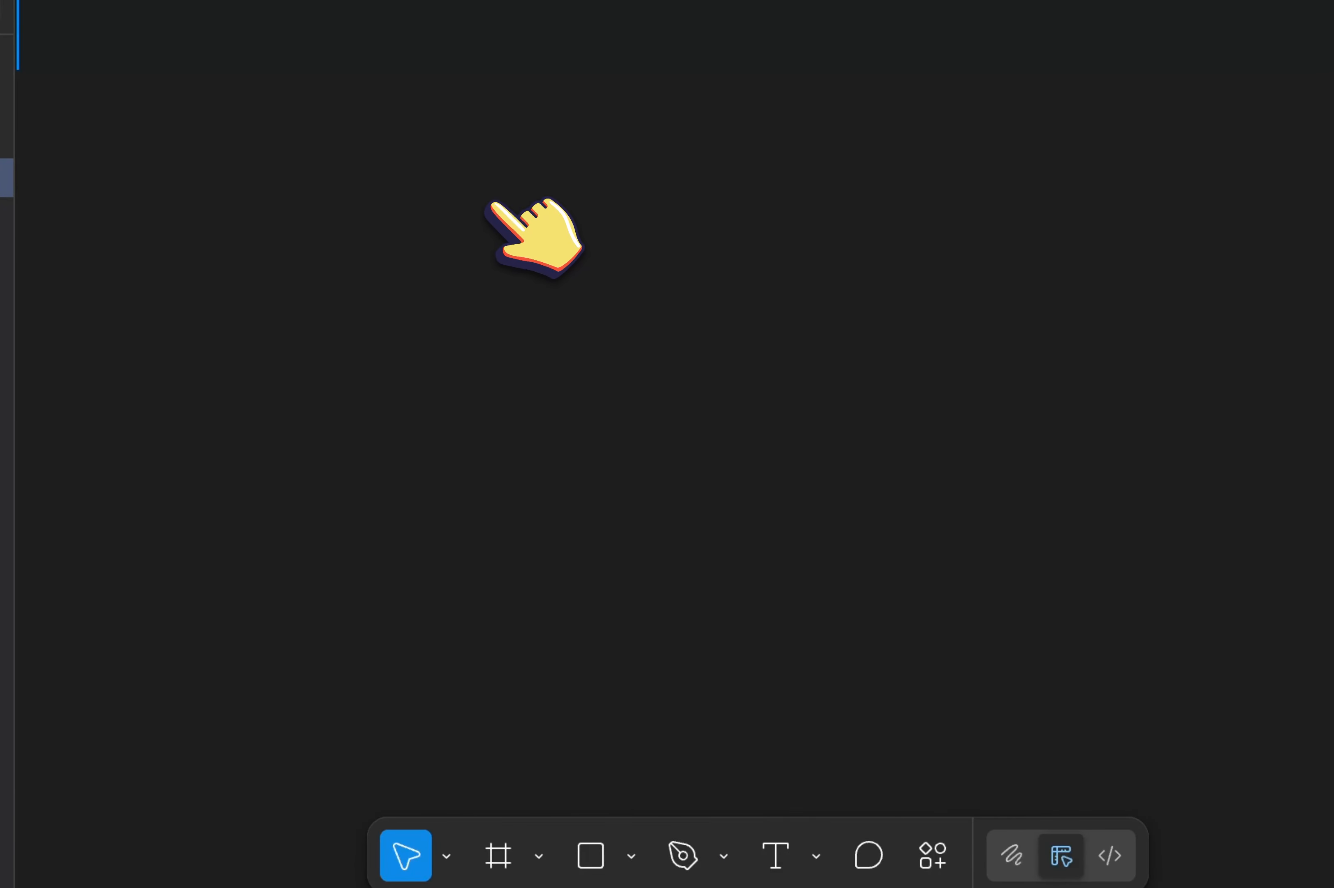
{"action": "scroll", "coordinate": [500, 212], "scroll_direction": "up", "scroll_amount": 5}
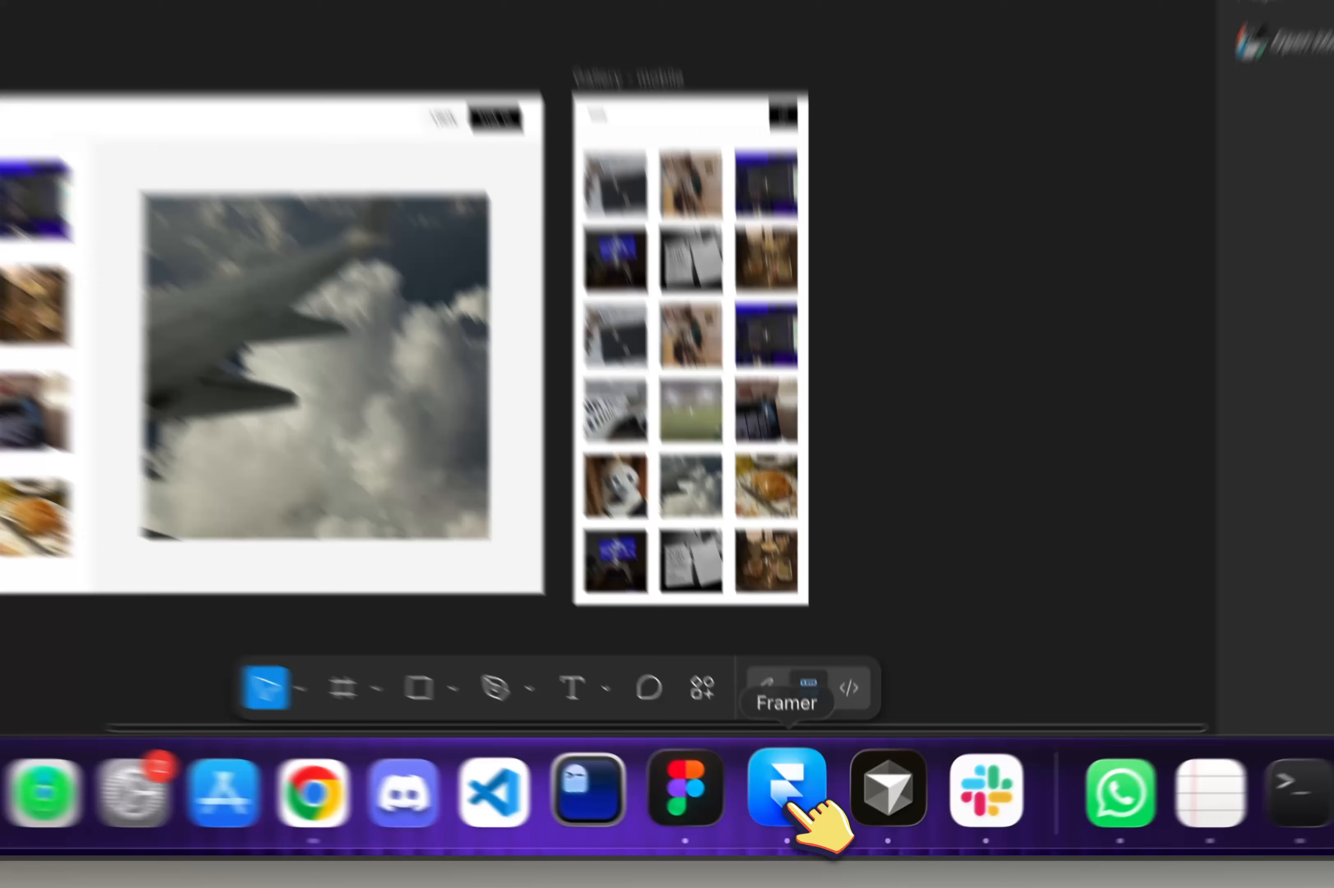
{"action": "left_click", "coordinate": [810, 818]}
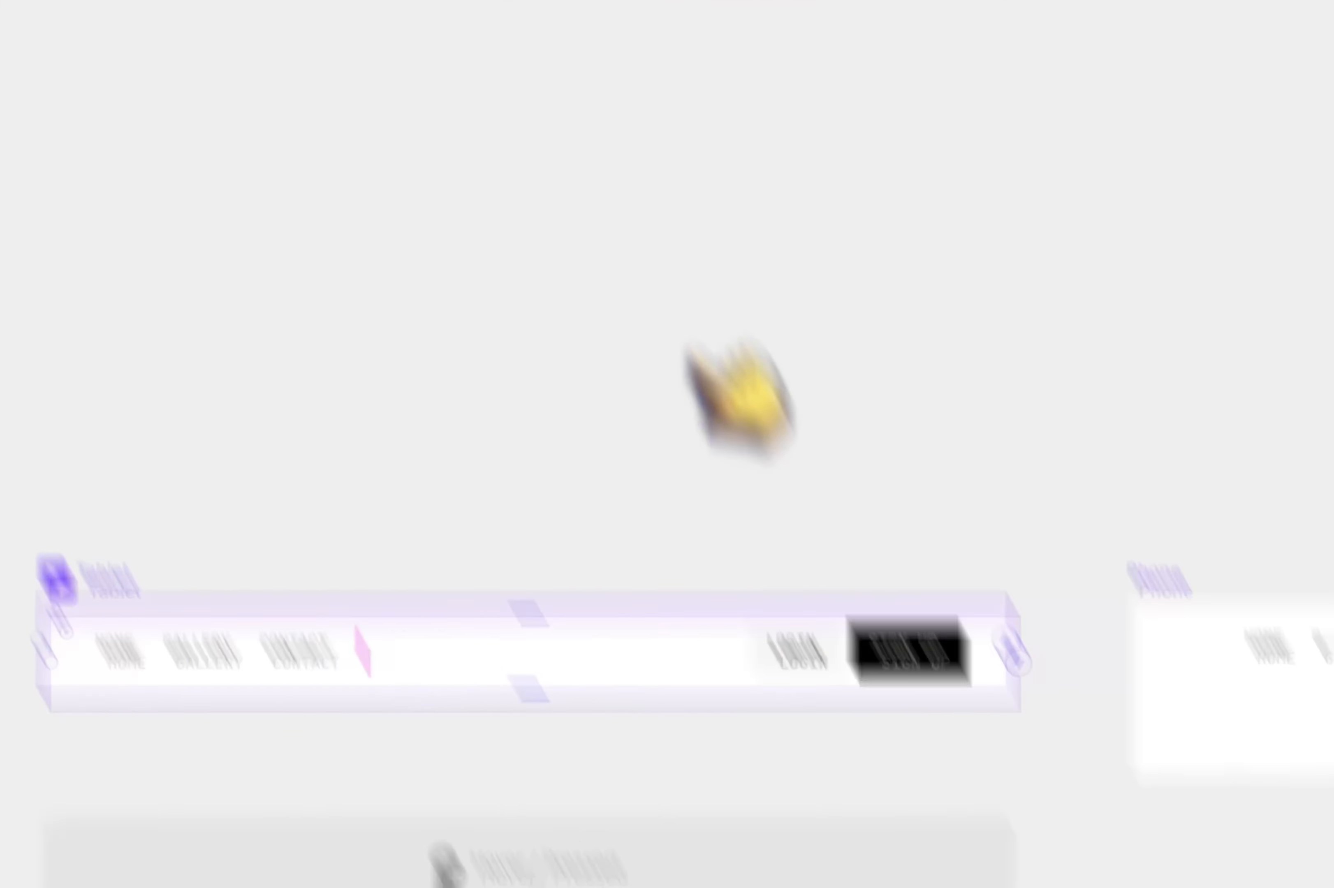
Step: Hide the Gallery and Contact navigation items in the navigation component's Tablet variant
{"action": "scroll", "coordinate": [597, 674], "scroll_direction": "down", "scroll_amount": 1}
{"action": "left_click", "coordinate": [719, 480], "text": "super"}
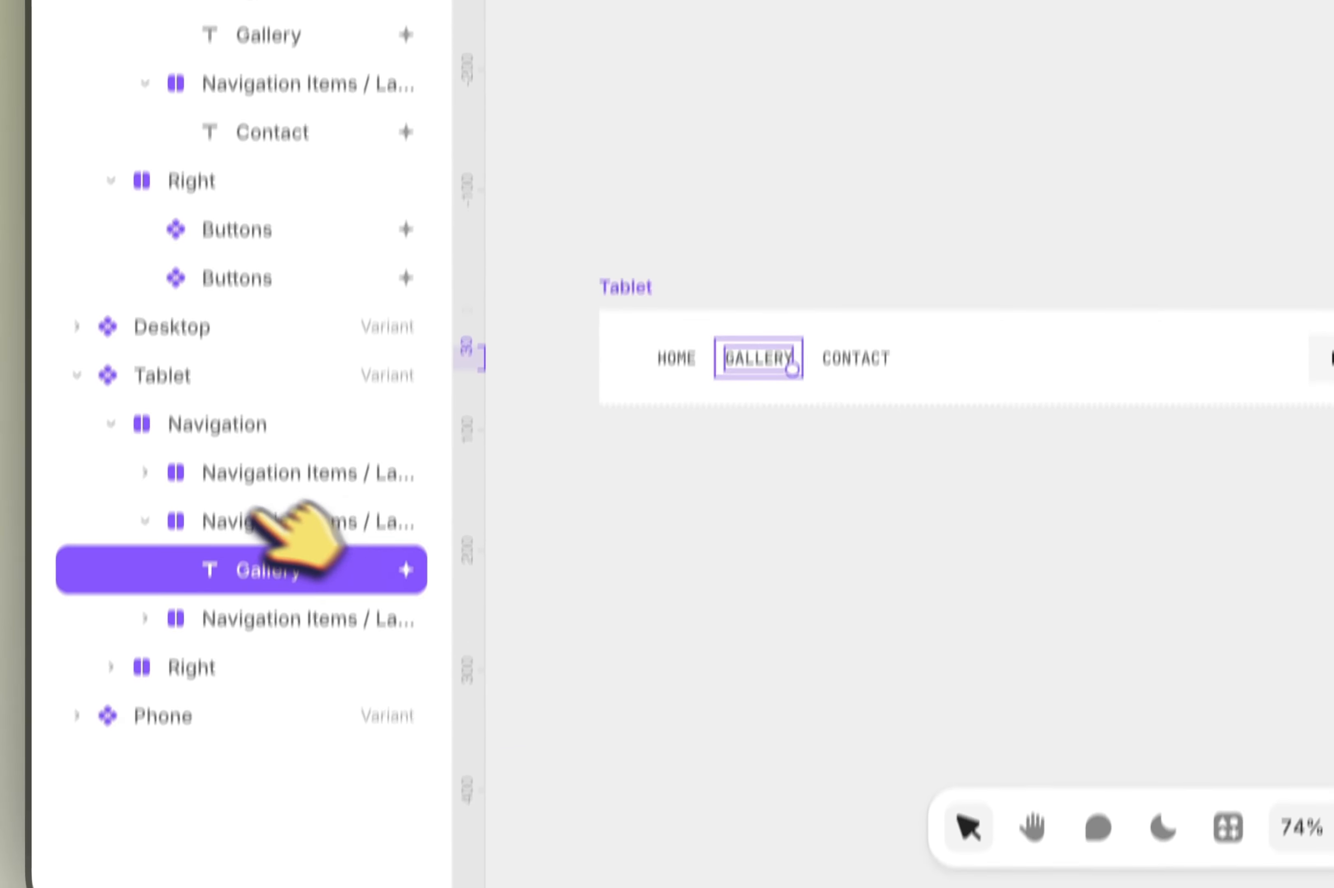
{"action": "left_click", "coordinate": [250, 516]}
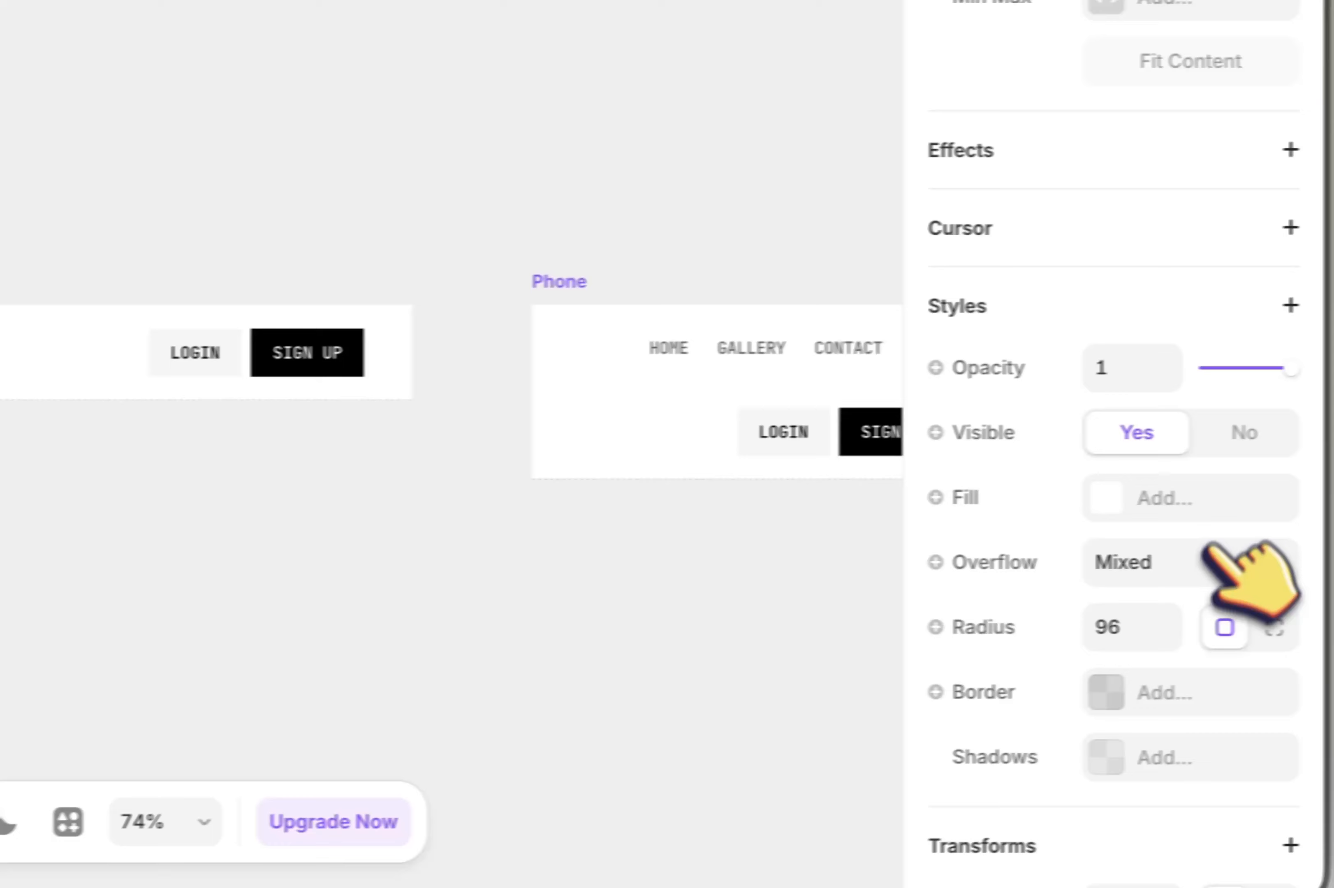
{"action": "left_click", "coordinate": [1243, 431]}
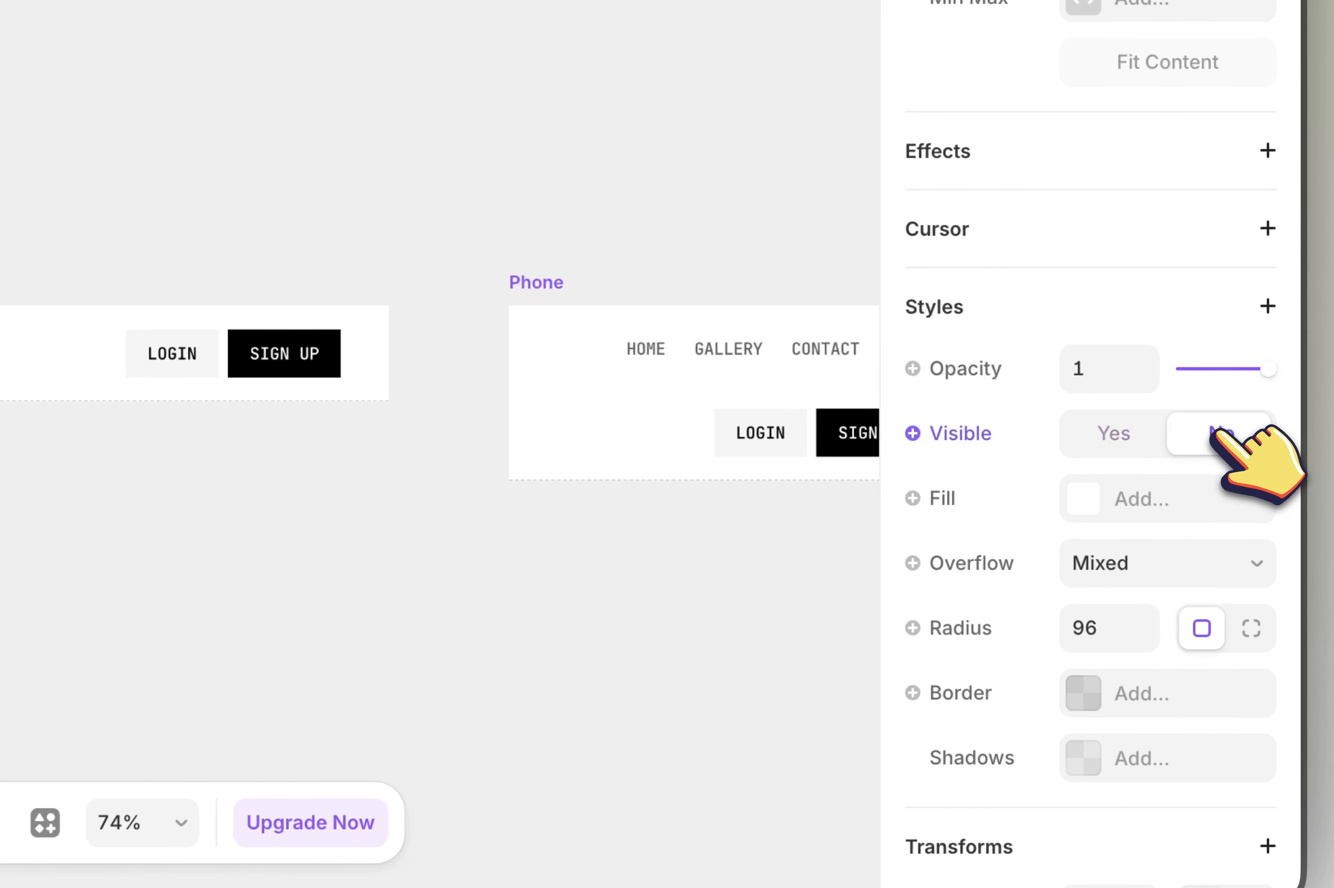
Step: Add a variant named menu to the Buttons component and insert an icon before its SIGN UP label
{"action": "double_click", "coordinate": [656, 534]}
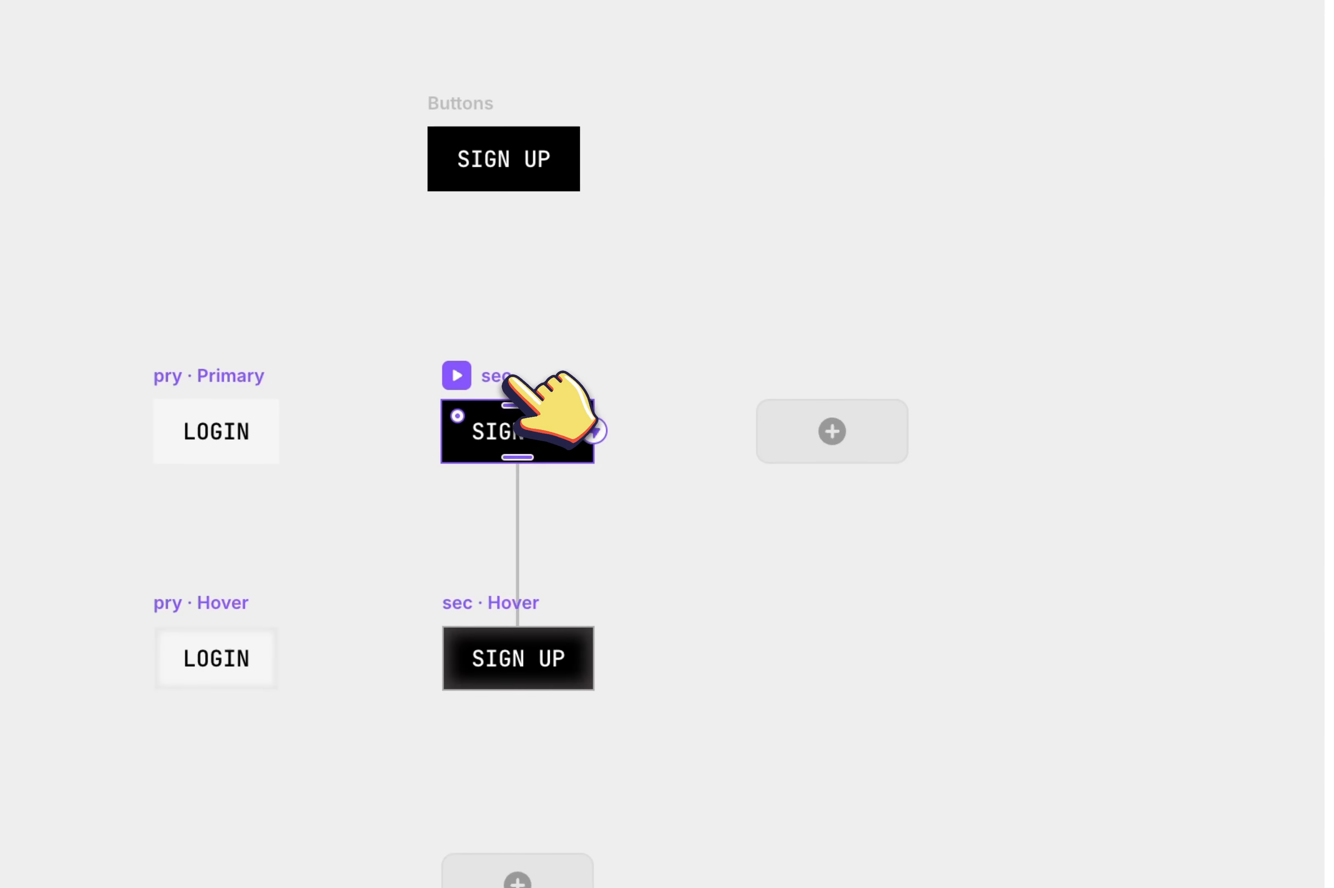
{"action": "left_click", "coordinate": [849, 451]}
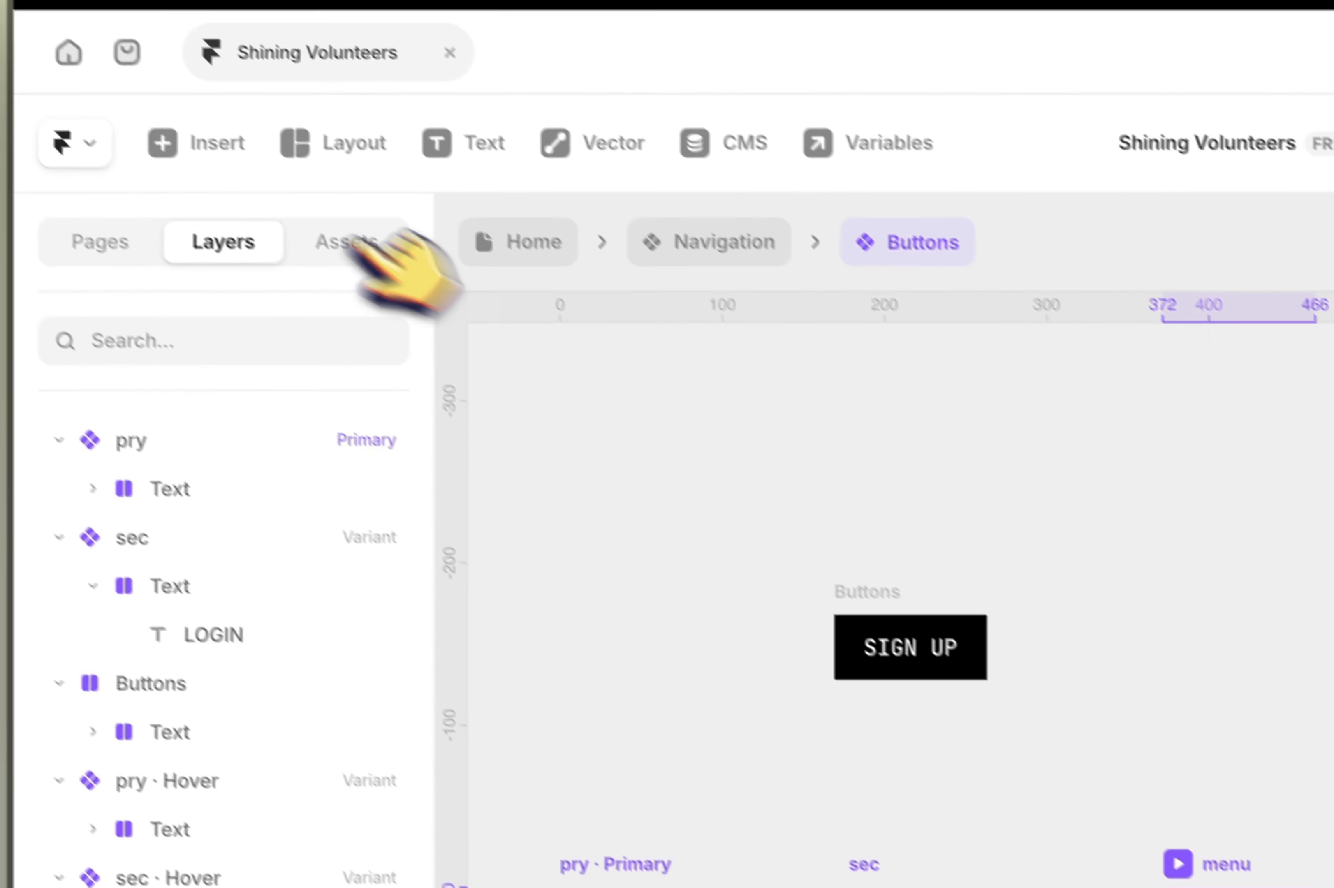
{"action": "left_click", "coordinate": [199, 140]}
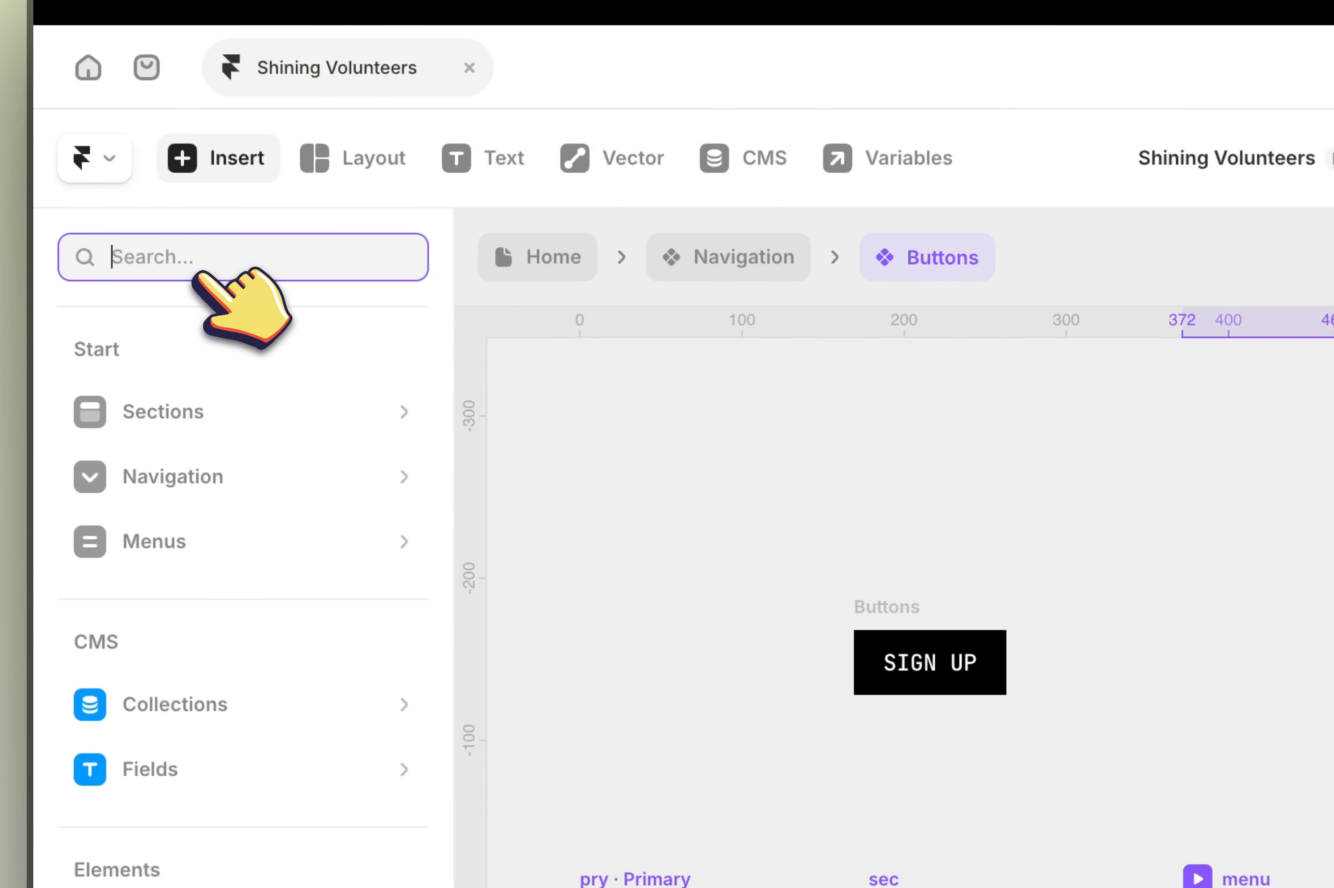
{"action": "type", "text": "icon"}
{"action": "left_click_drag", "start_coordinate": [158, 488], "coordinate": [833, 371]}
{"action": "scroll", "coordinate": [843, 393], "scroll_direction": "up", "scroll_amount": 3}
{"action": "scroll", "coordinate": [843, 393], "scroll_direction": "up", "scroll_amount": 3}
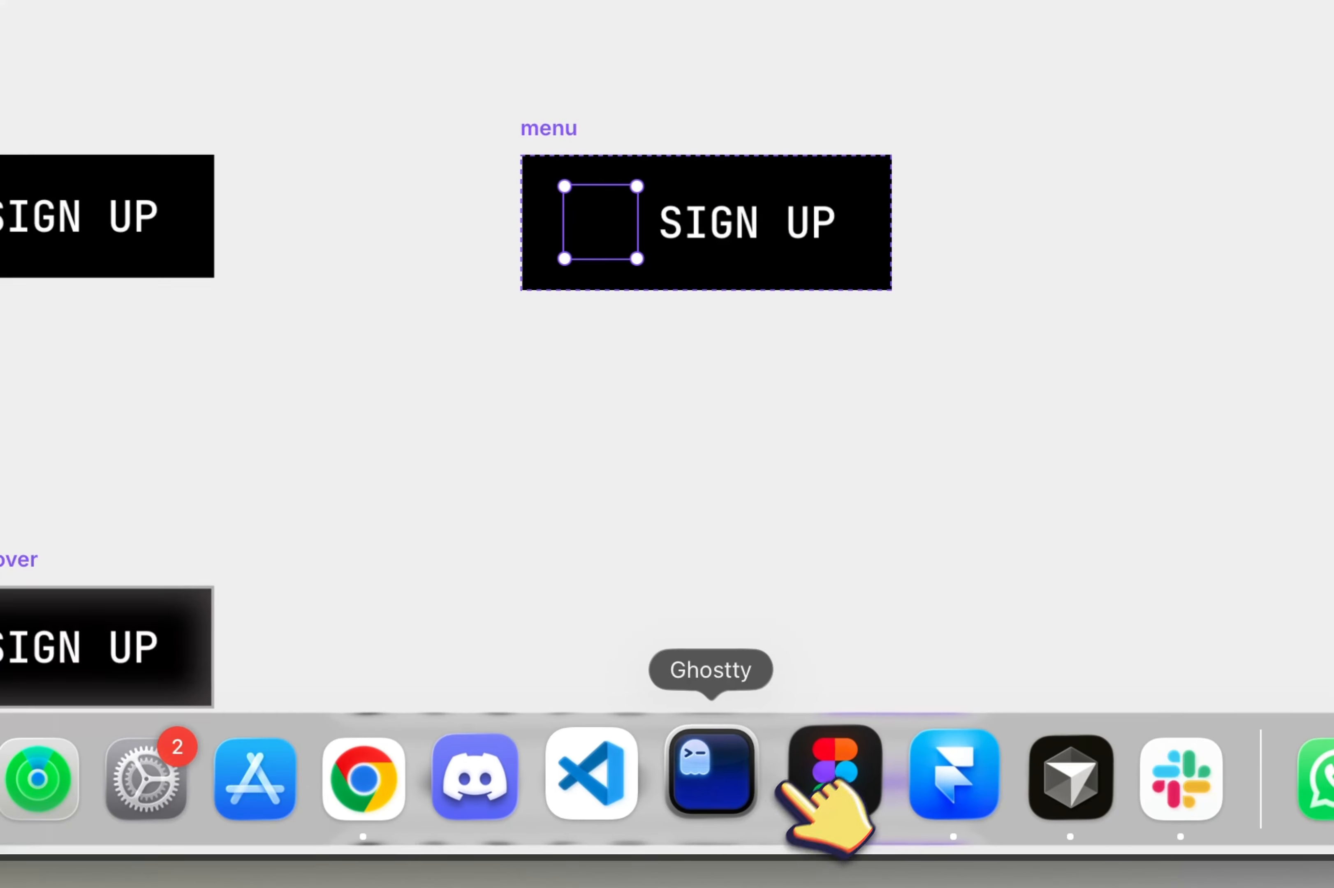
Step: Switch to Figma, copy the menu-03 icon from the mobile gallery's navigation bar as SVG, and return to Framer
{"action": "left_click", "coordinate": [782, 791]}
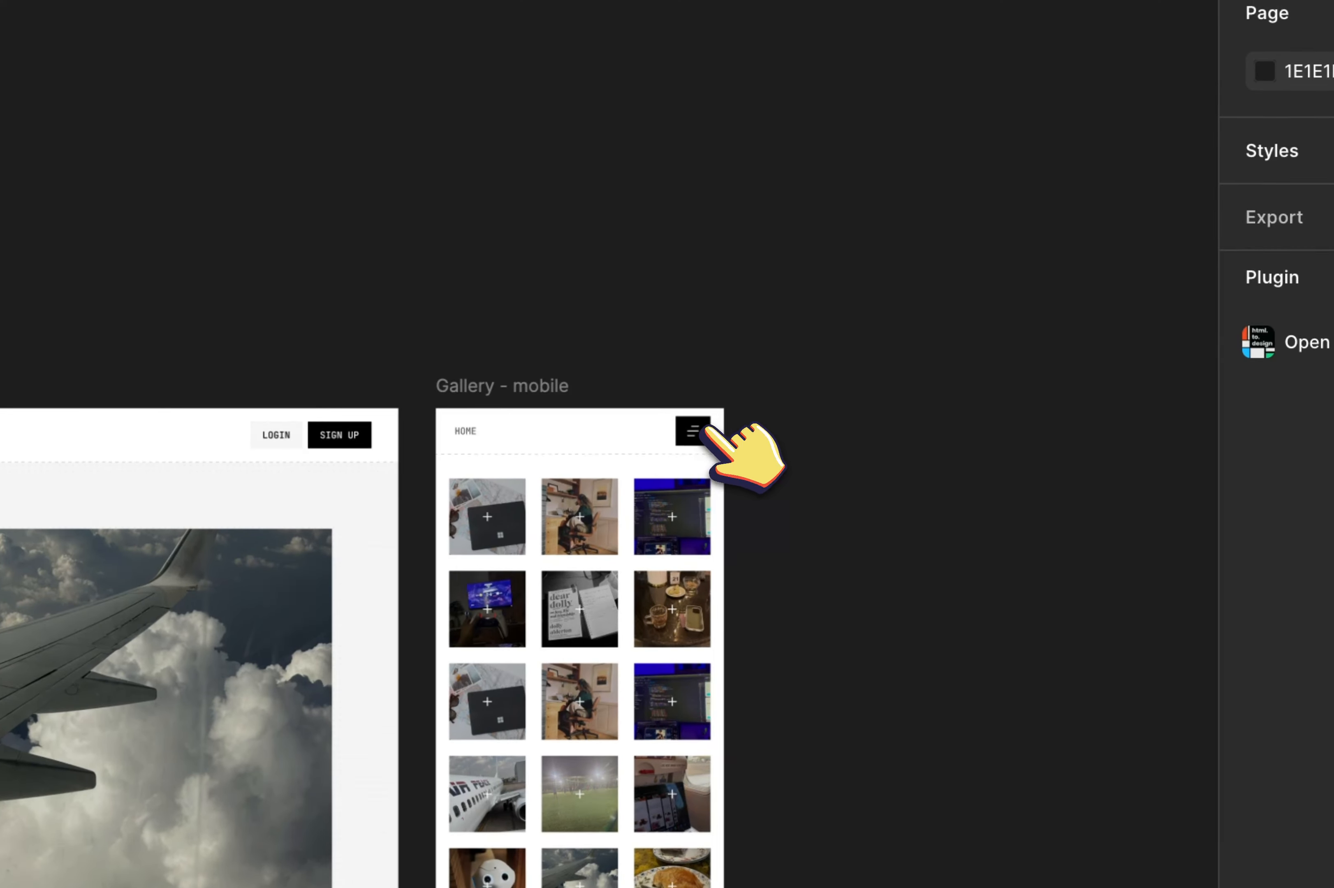
{"action": "scroll", "coordinate": [647, 478], "scroll_direction": "up", "scroll_amount": 5}
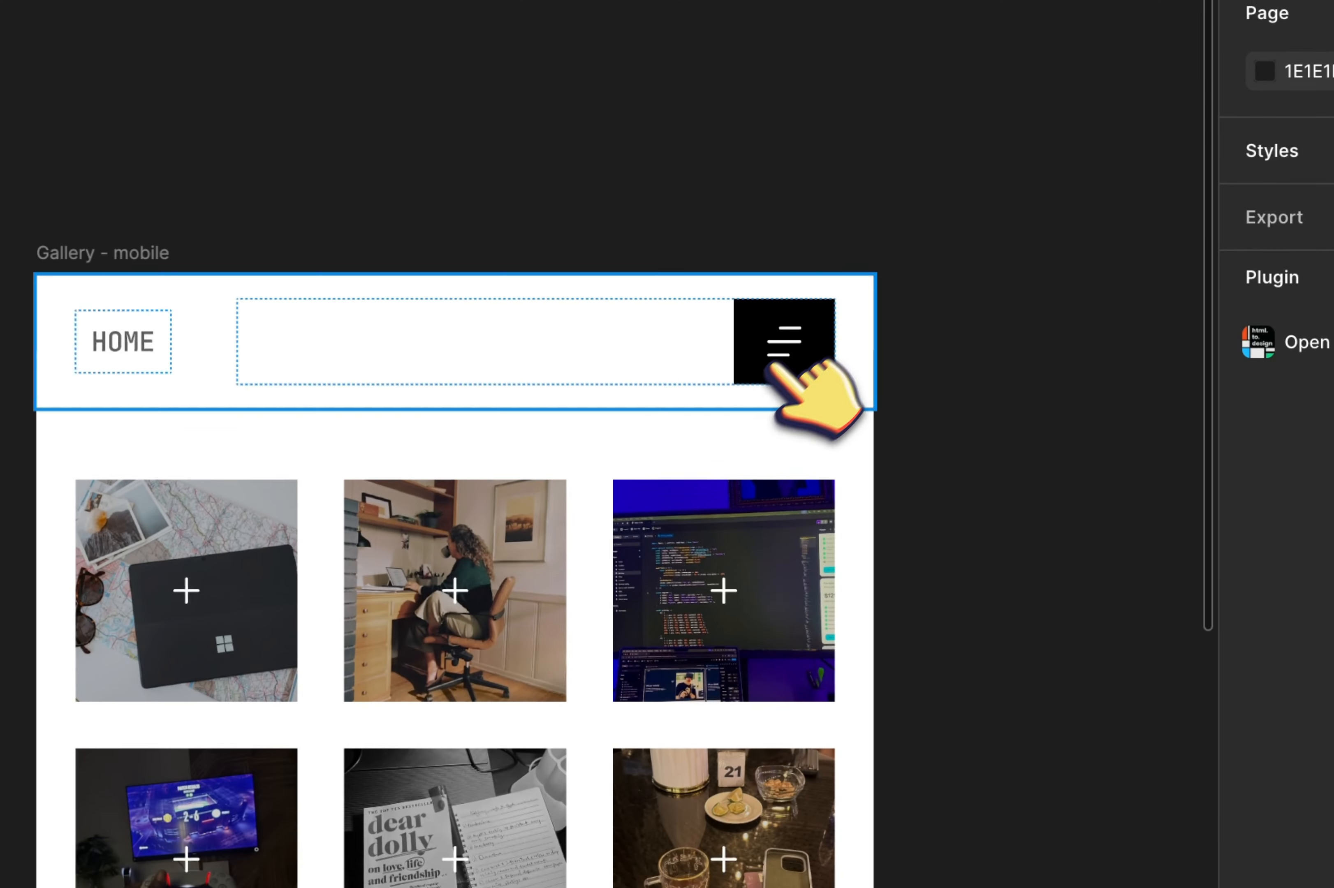
{"action": "left_click", "coordinate": [789, 351]}
{"action": "double_click", "coordinate": [789, 351]}
{"action": "right_click", "coordinate": [791, 348]}
{"action": "mouse_move", "coordinate": [998, 109]}
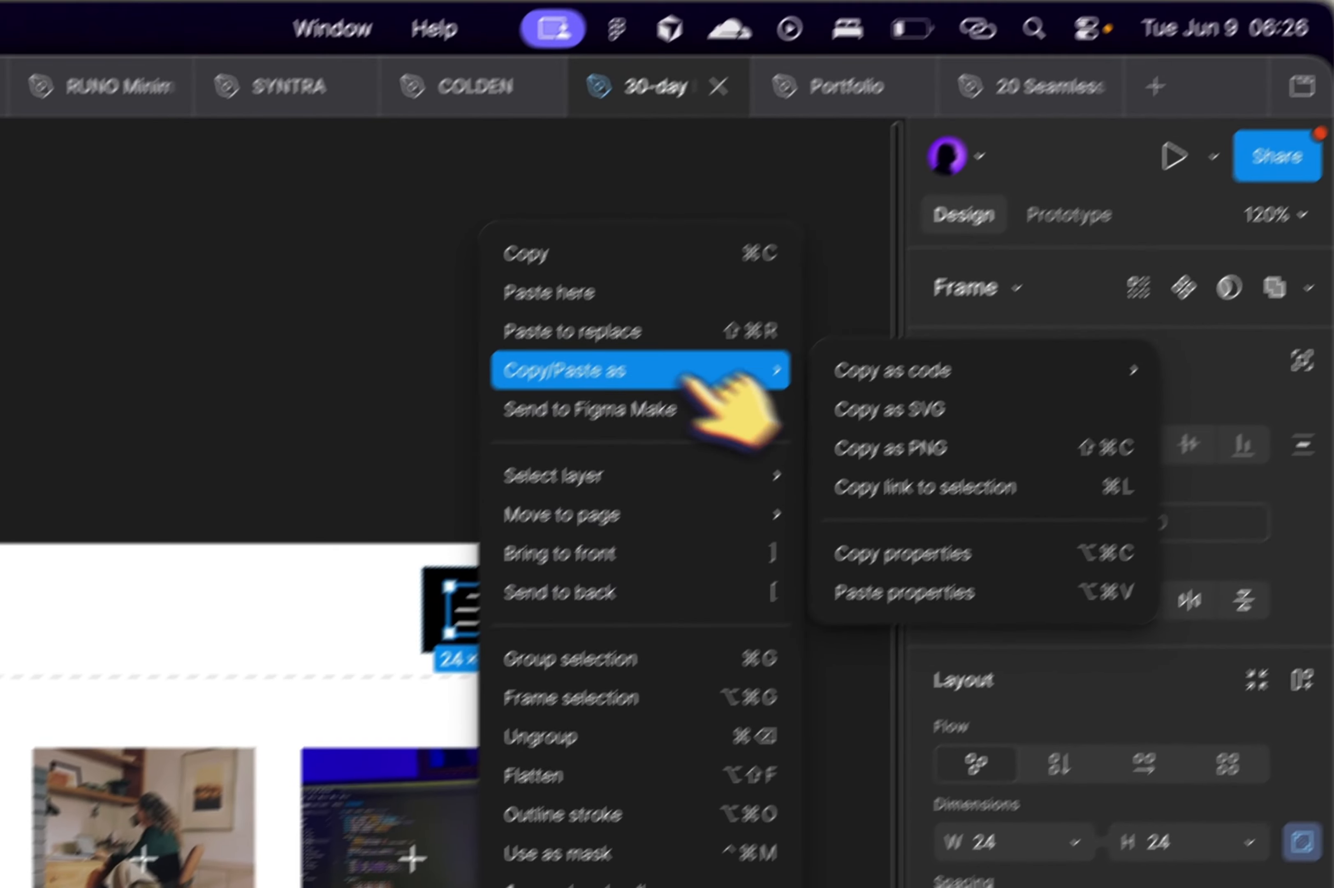
{"action": "left_click", "coordinate": [1217, 147]}
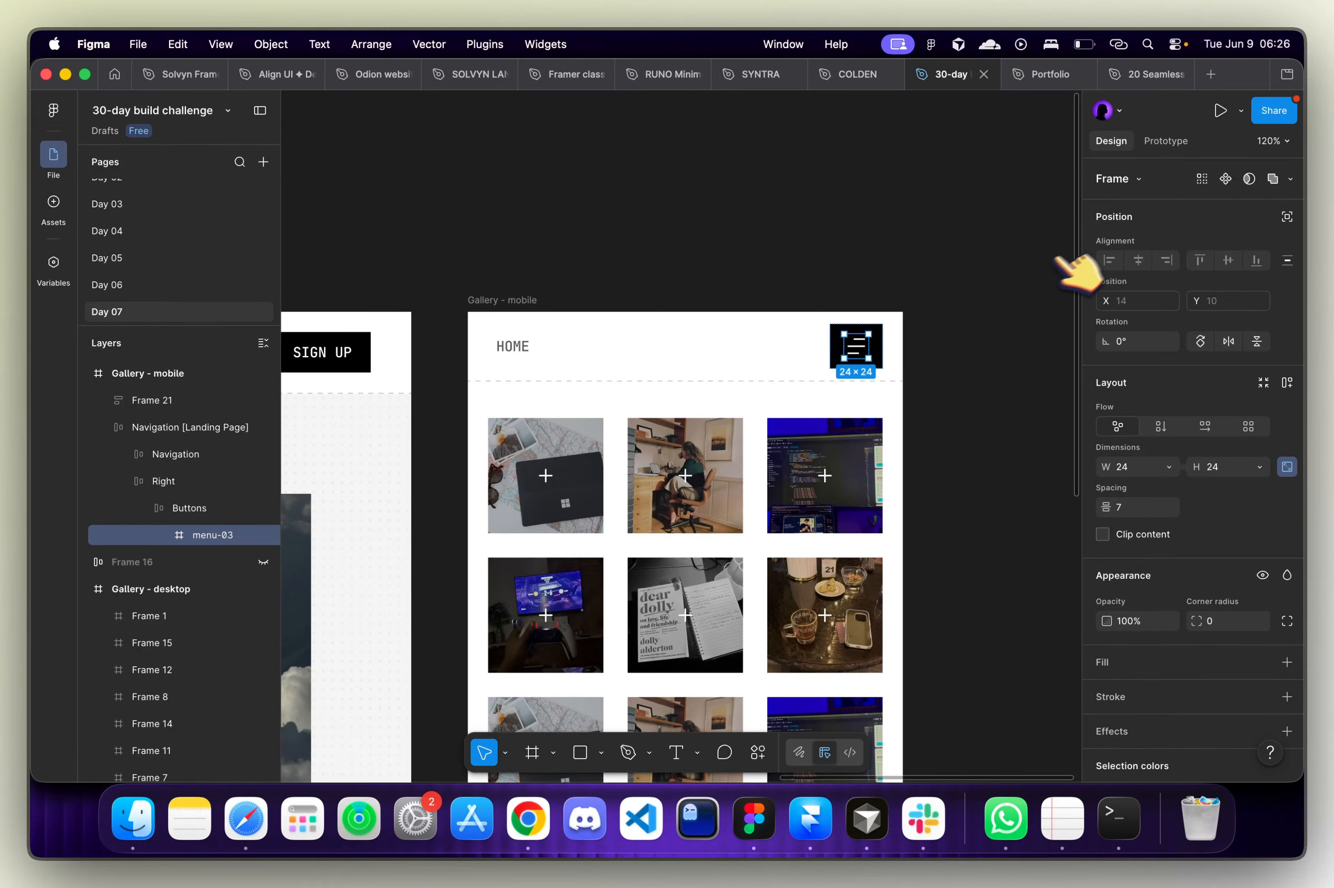
{"action": "left_click", "coordinate": [821, 822]}
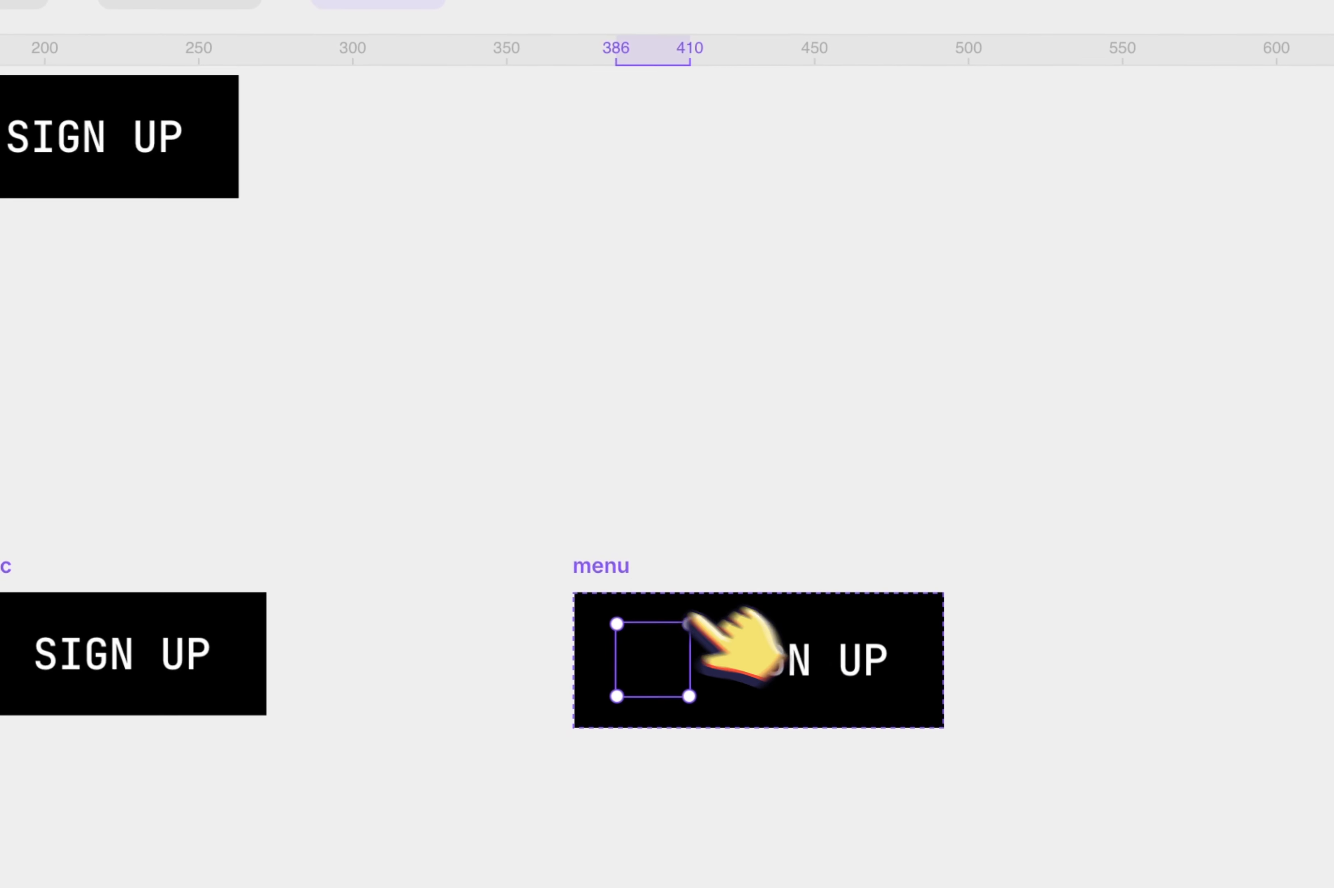